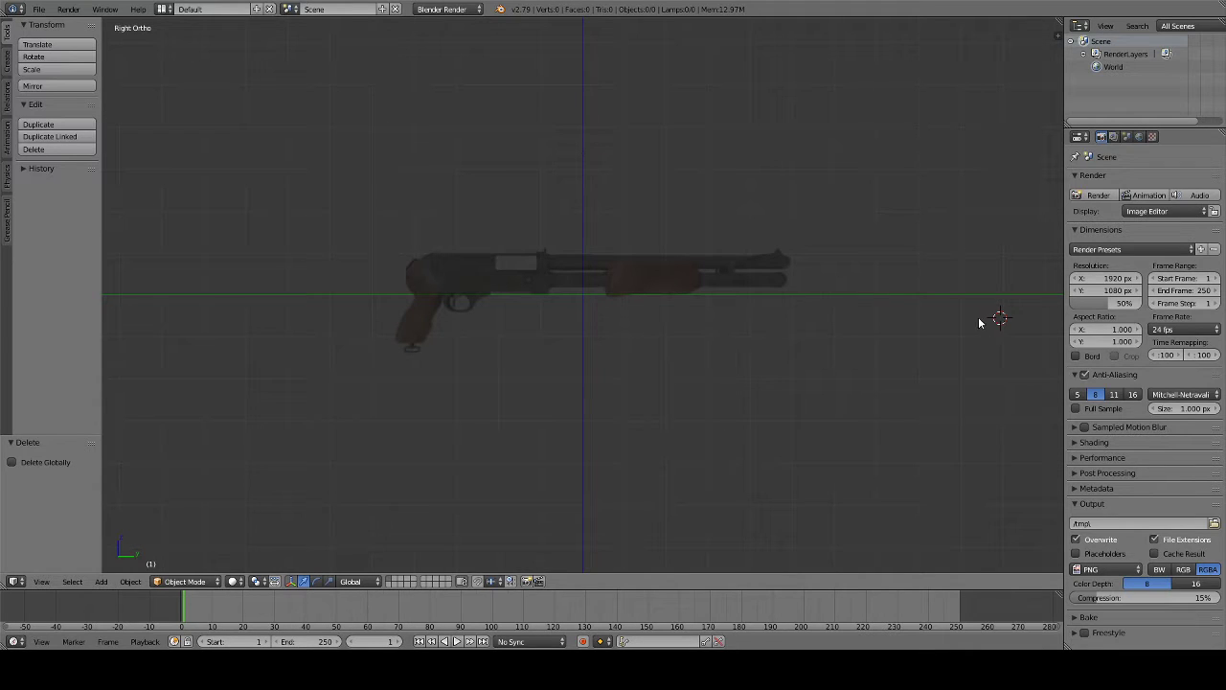
- Play the timeline and stop playback at frame 76
{"action": "key", "text": "alt+a"}
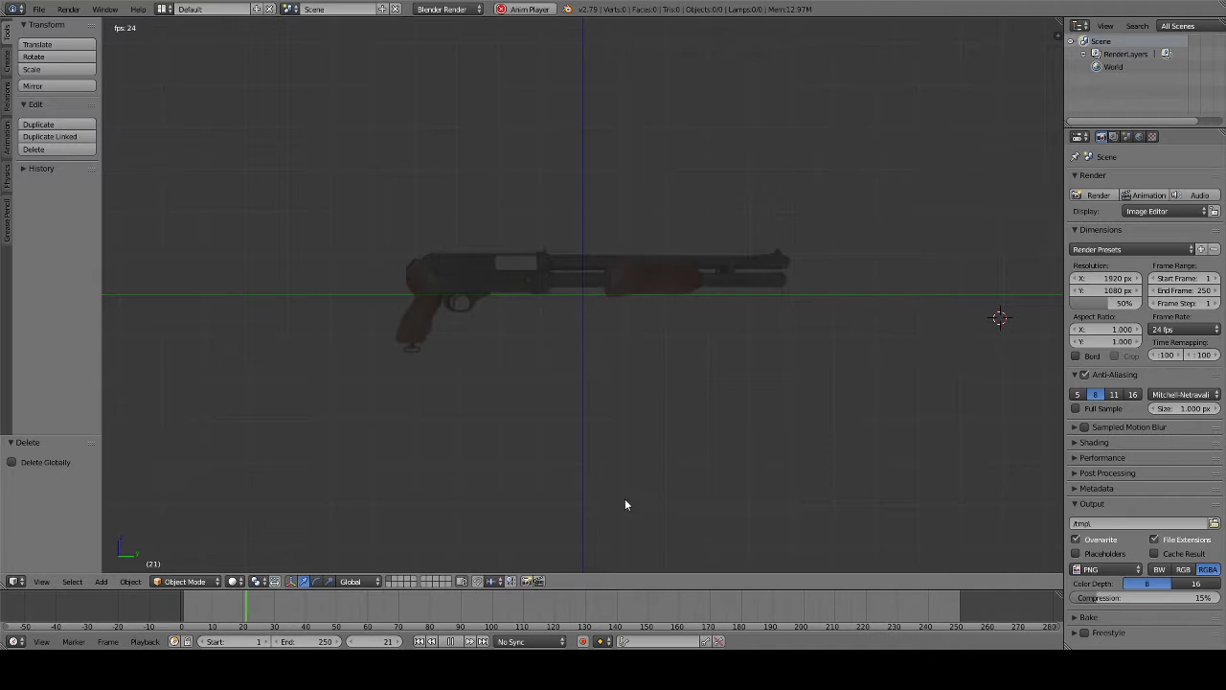
{"action": "left_click", "coordinate": [458, 640]}
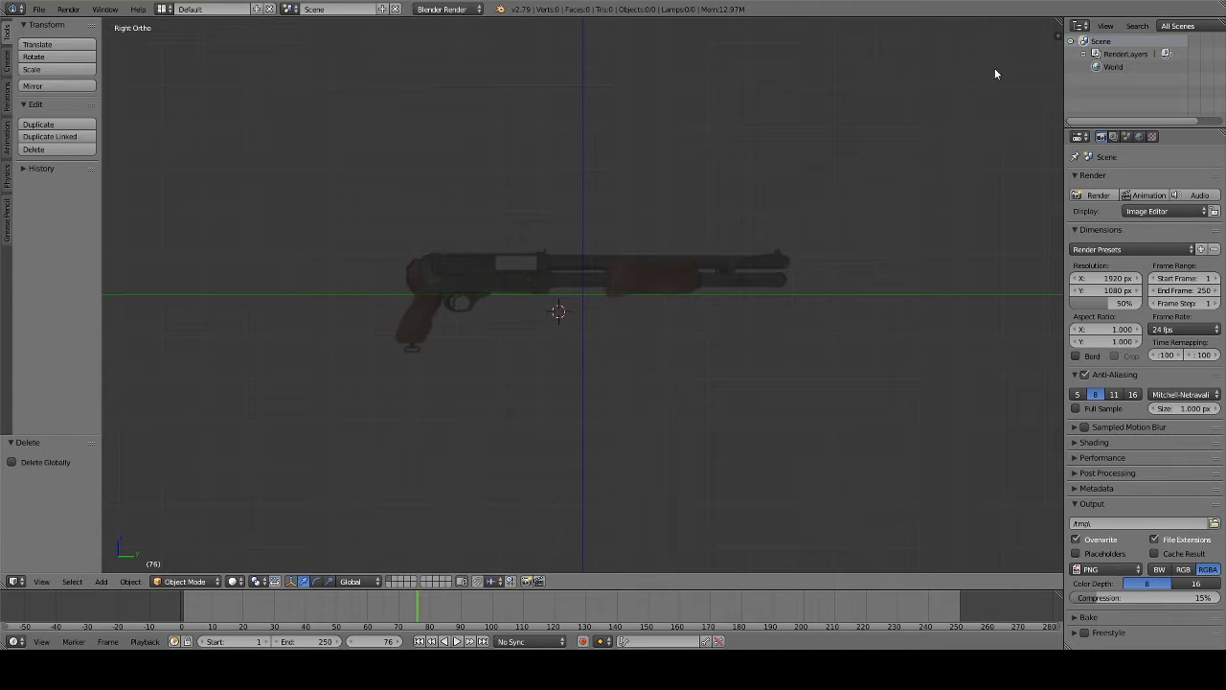
- Show the viewport side panel and add a cube mesh at the 3D cursor
{"action": "key", "text": "n"}
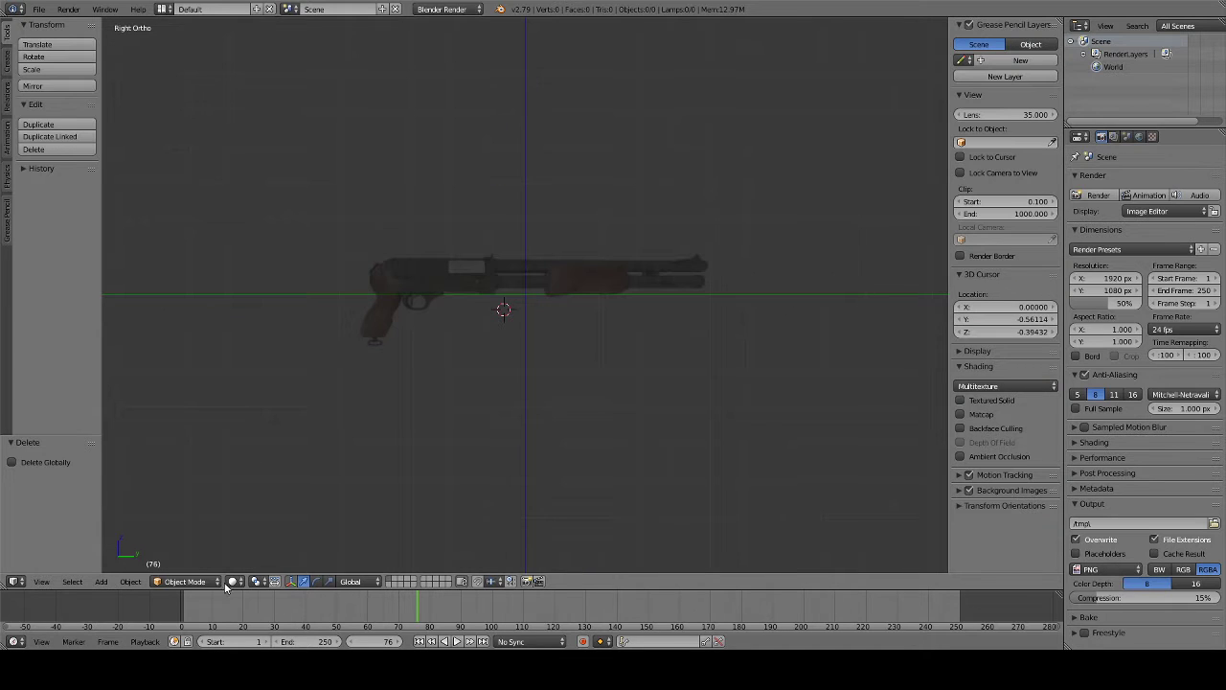
{"action": "left_click", "coordinate": [101, 581]}
{"action": "mouse_move", "coordinate": [117, 566]}
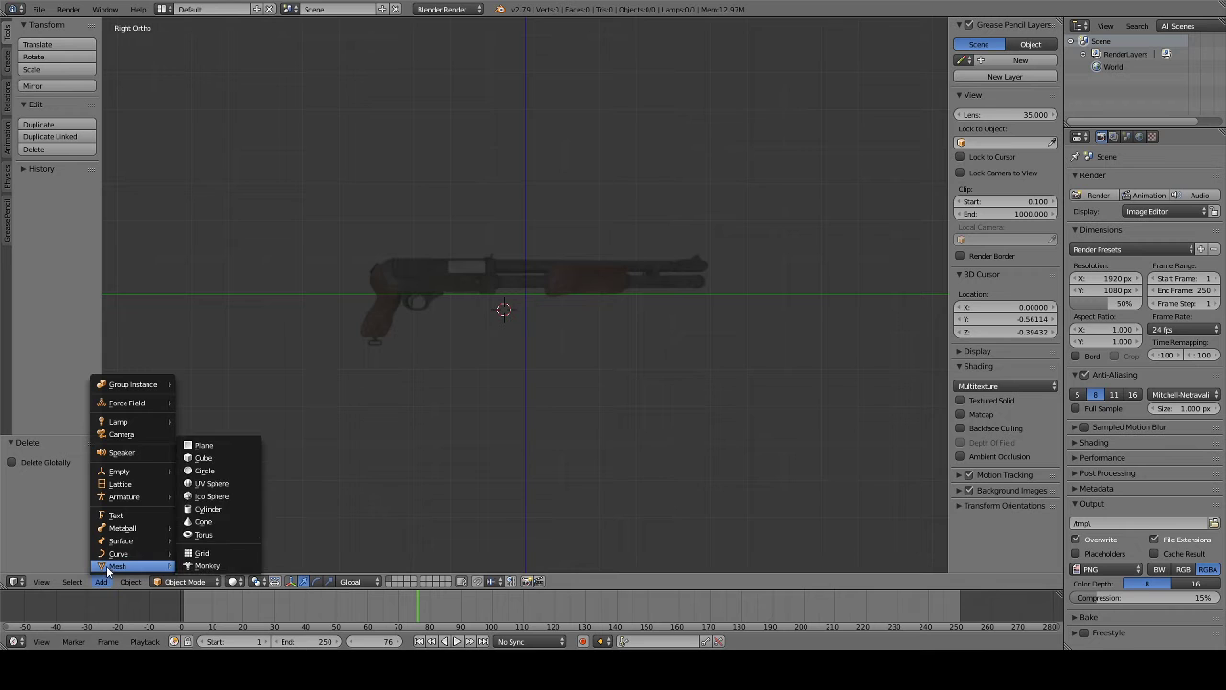
{"action": "left_click", "coordinate": [204, 458]}
- Scale the cube down to 0.302 and move it over the shotgun's receiver
{"action": "scroll", "coordinate": [582, 328], "scroll_direction": "up", "scroll_amount": 8}
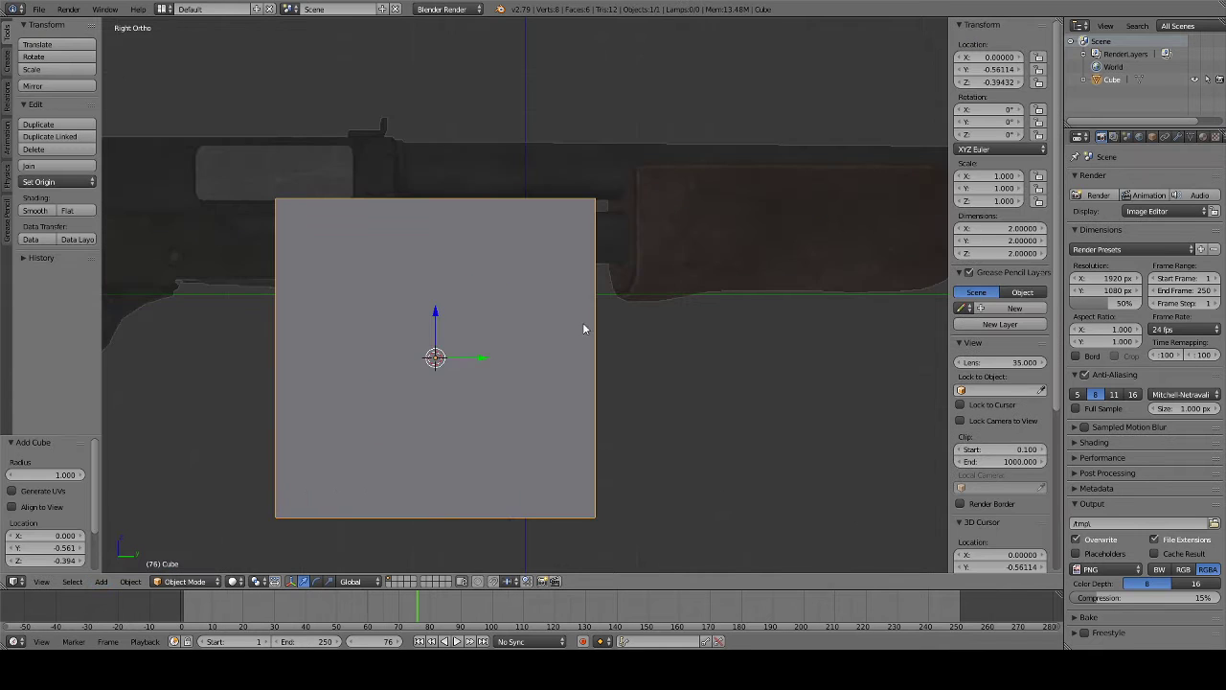
{"action": "middle_click_drag", "start_coordinate": [590, 329], "coordinate": [801, 208], "text": "shift"}
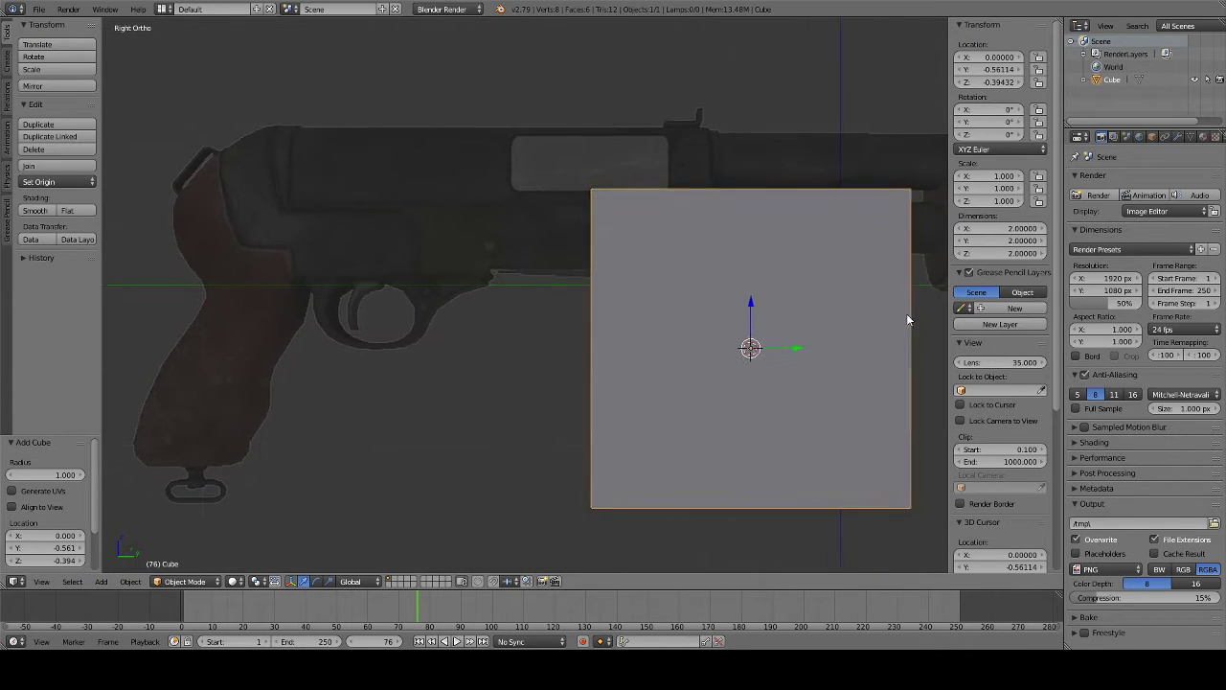
{"action": "key", "text": "s"}
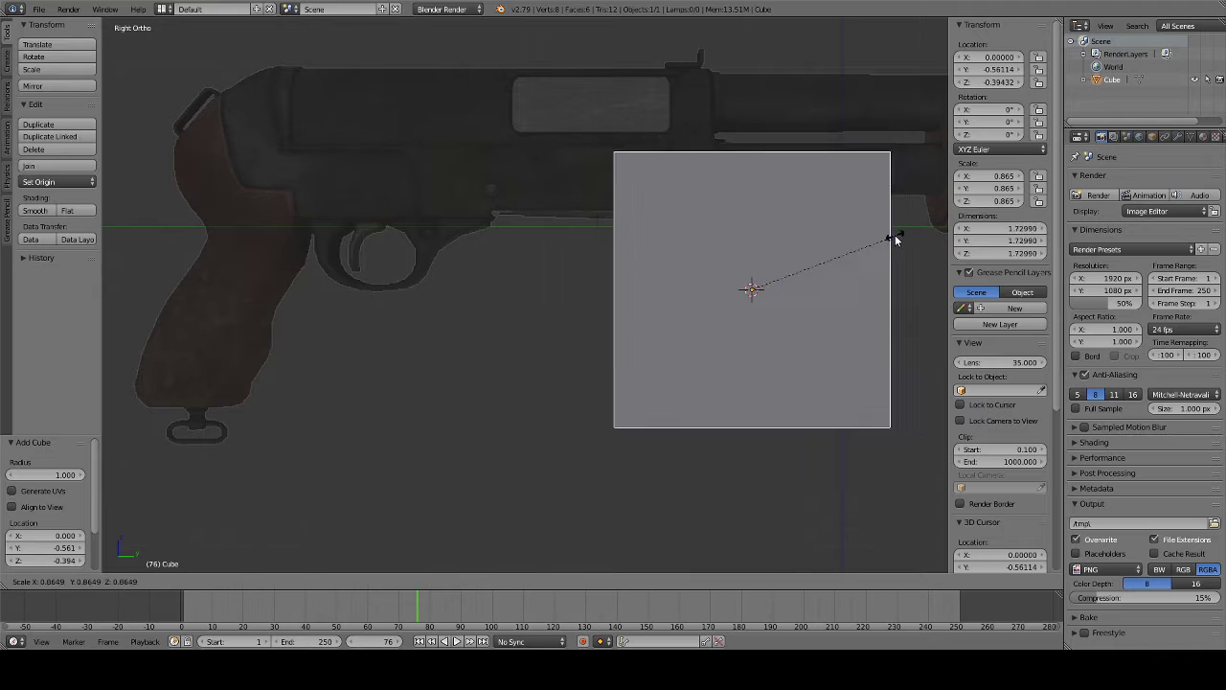
{"action": "left_click", "coordinate": [805, 264]}
{"action": "mouse_move", "coordinate": [803, 293]}
{"action": "left_mouse_down"}
{"action": "mouse_move", "coordinate": [717, 289]}
{"action": "mouse_move", "coordinate": [753, 269]}
{"action": "mouse_move", "coordinate": [750, 287]}
{"action": "mouse_move", "coordinate": [735, 168]}
{"action": "mouse_move", "coordinate": [710, 179]}
{"action": "mouse_move", "coordinate": [665, 165]}
{"action": "left_mouse_up"}
- In Edit Mode, slide the cube's left-side vertices along the gun's length (Y)
{"action": "key", "text": "Tab"}
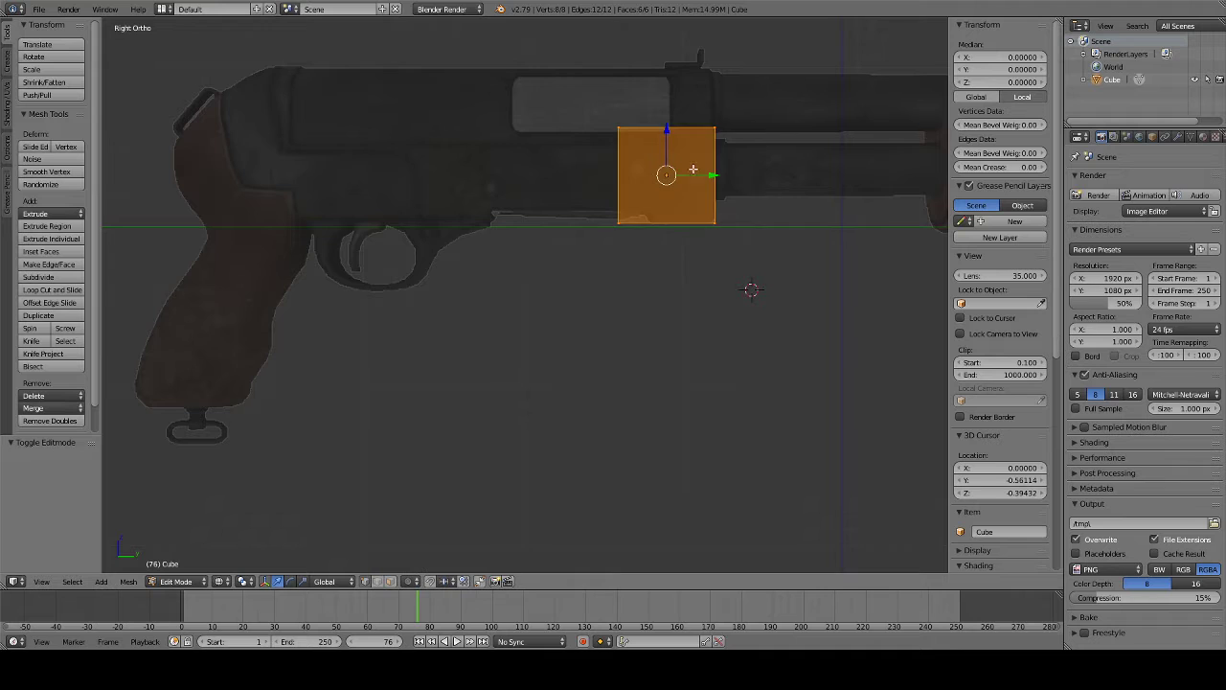
{"action": "scroll", "coordinate": [670, 158], "scroll_direction": "up", "scroll_amount": 3}
{"action": "key", "text": "a"}
{"action": "middle_click_drag", "start_coordinate": [780, 164], "coordinate": [487, 254], "text": "shift"}
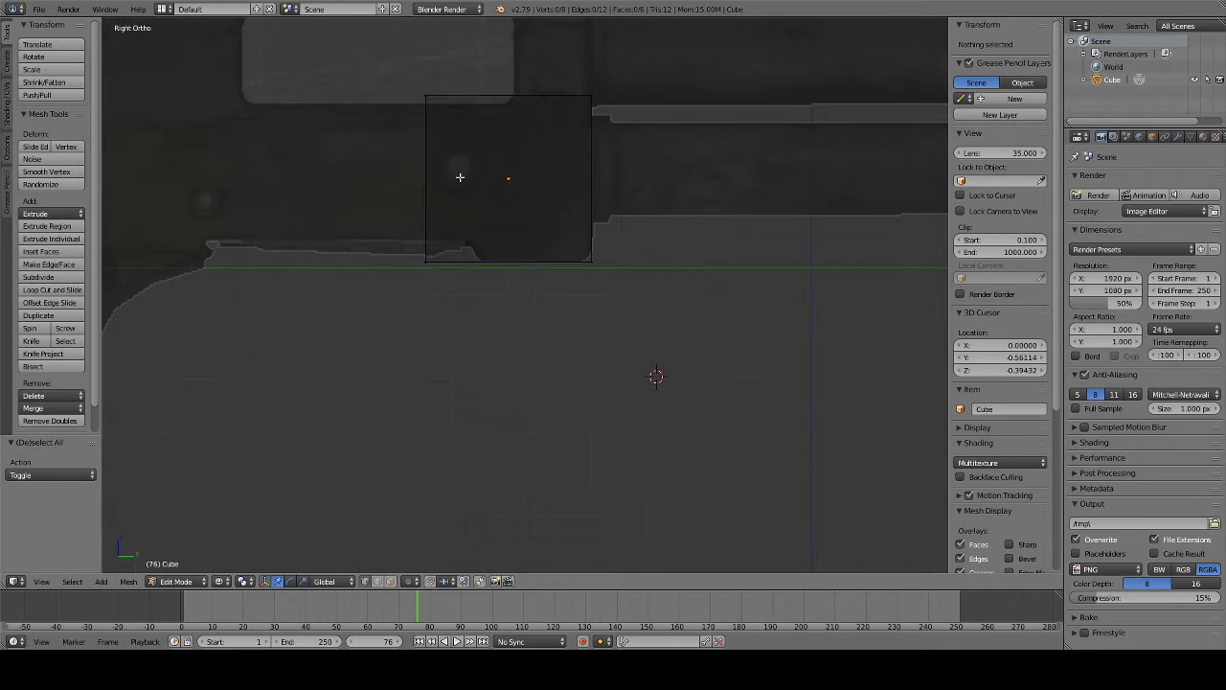
{"action": "key", "text": "b"}
{"action": "left_click_drag", "start_coordinate": [383, 63], "coordinate": [460, 307]}
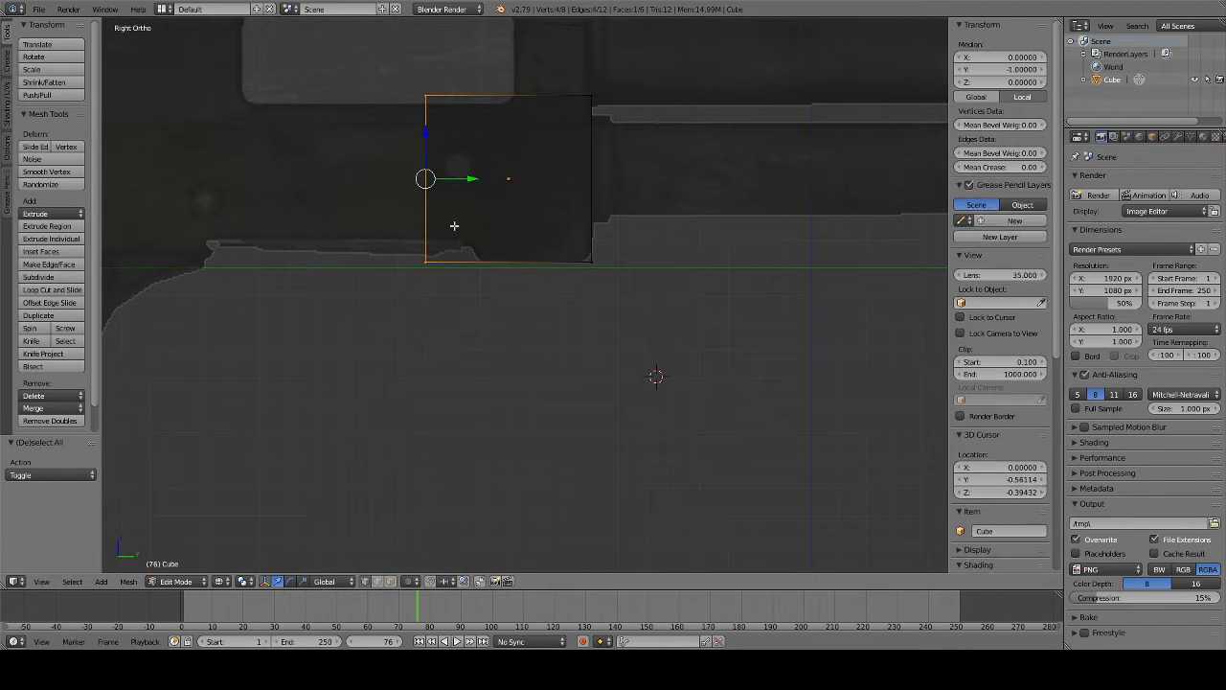
{"action": "key", "text": "g"}
{"action": "key", "text": "y"}
{"action": "left_click", "coordinate": [526, 178]}
- Extrude the left edge back three times along the receiver to reach the grip
{"action": "key", "text": "e"}
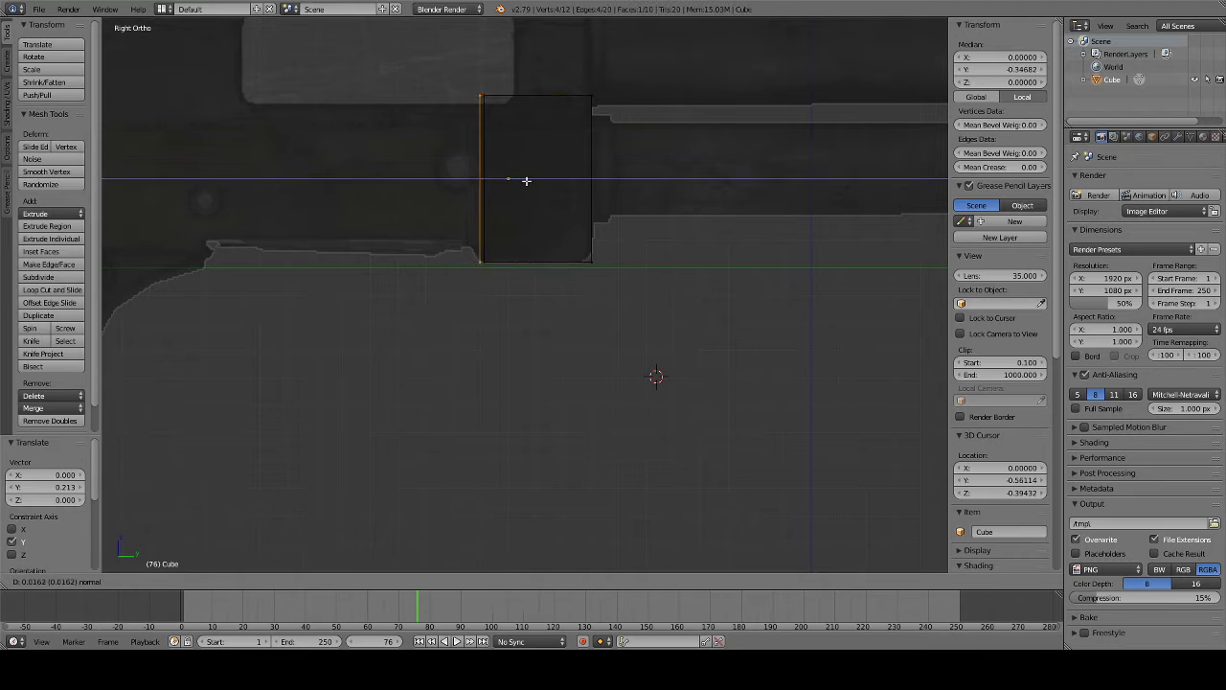
{"action": "left_click", "coordinate": [514, 178]}
{"action": "key", "text": "e"}
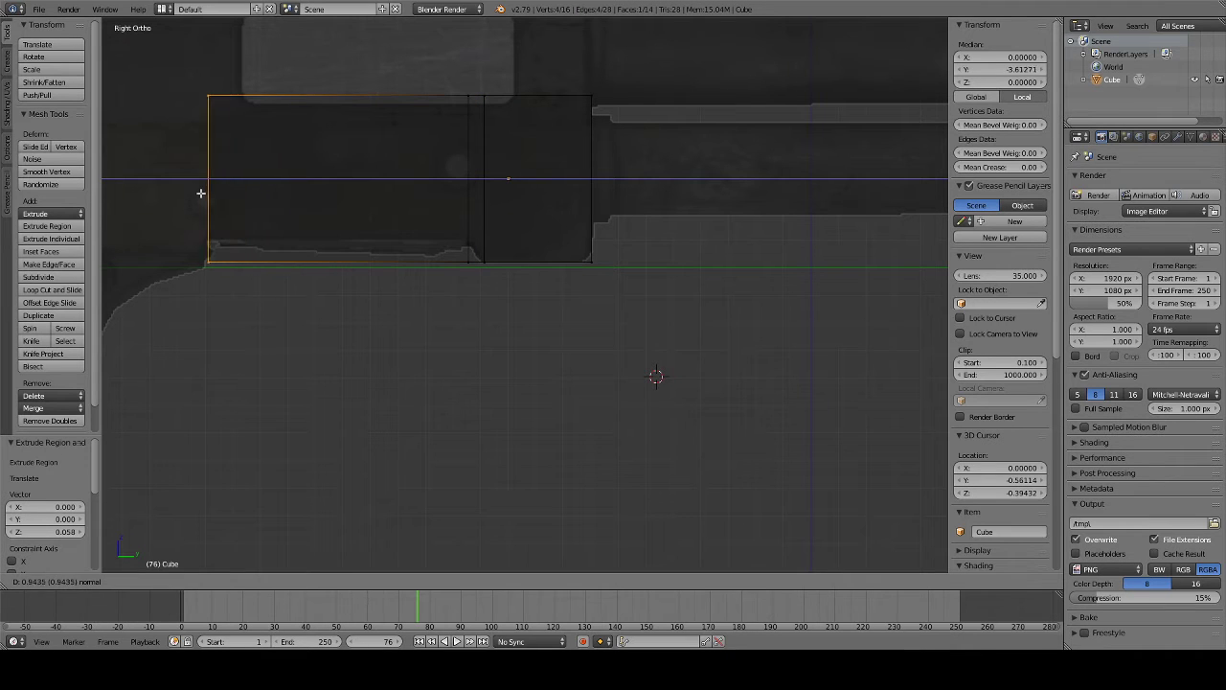
{"action": "left_click", "coordinate": [199, 192]}
{"action": "middle_click_drag", "start_coordinate": [219, 182], "coordinate": [613, 296], "text": "shift"}
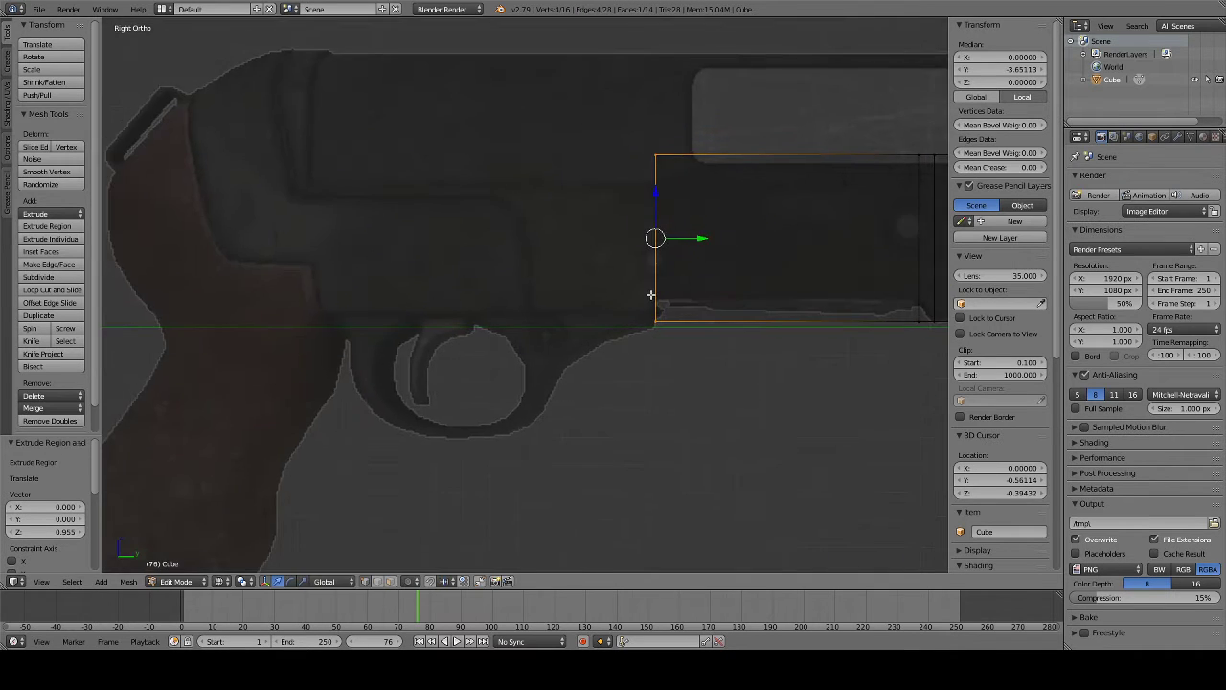
{"action": "scroll", "coordinate": [612, 296], "scroll_direction": "down", "scroll_amount": 2}
{"action": "key", "text": "e"}
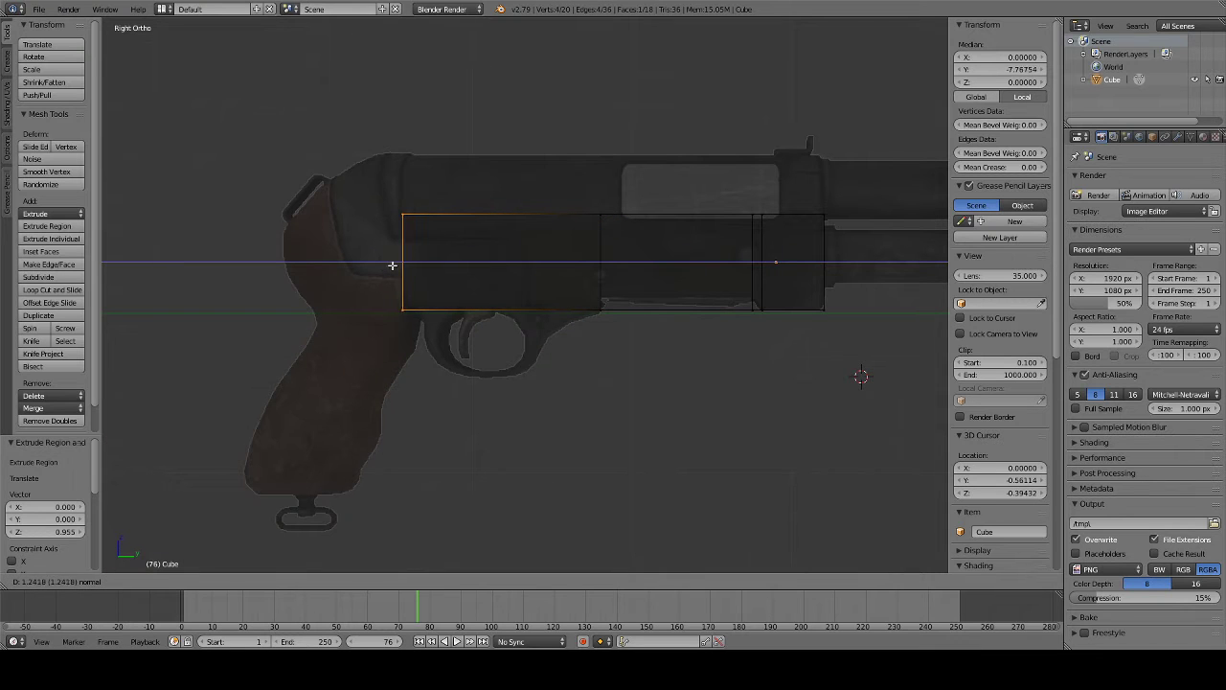
{"action": "left_click", "coordinate": [393, 262]}
- Raise the block's bottom edge loop up to the receiver's underside
{"action": "key", "text": "a"}
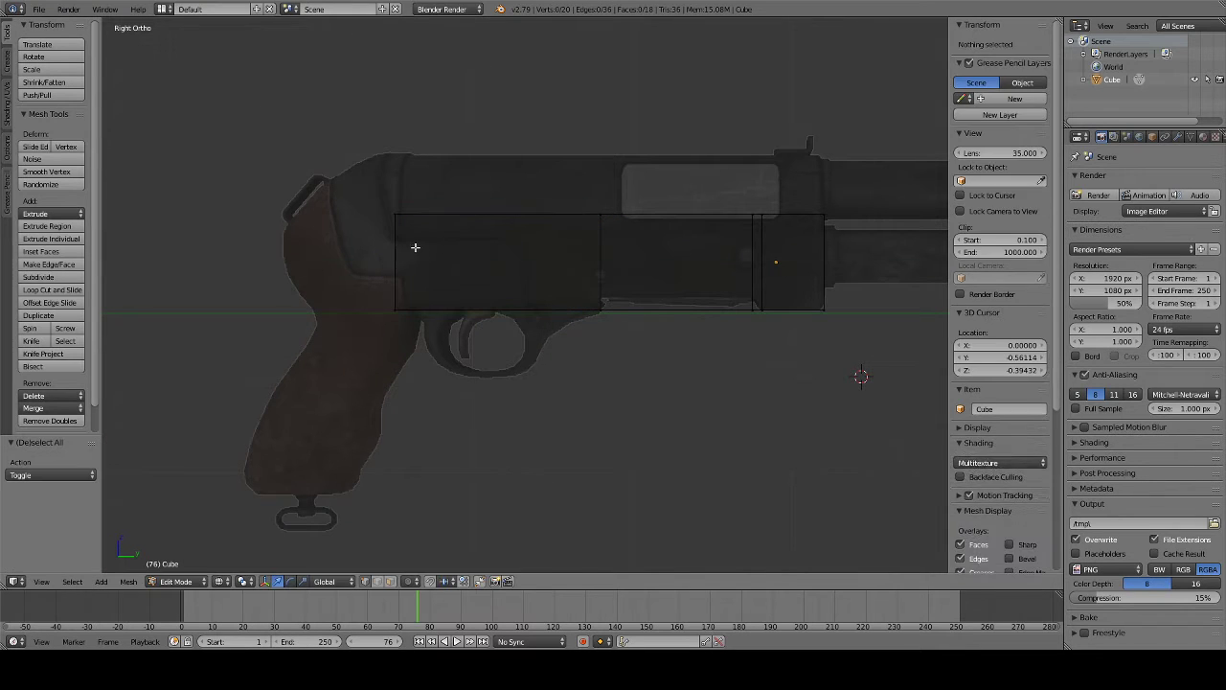
{"action": "key", "text": "b"}
{"action": "left_click_drag", "start_coordinate": [364, 295], "coordinate": [759, 345]}
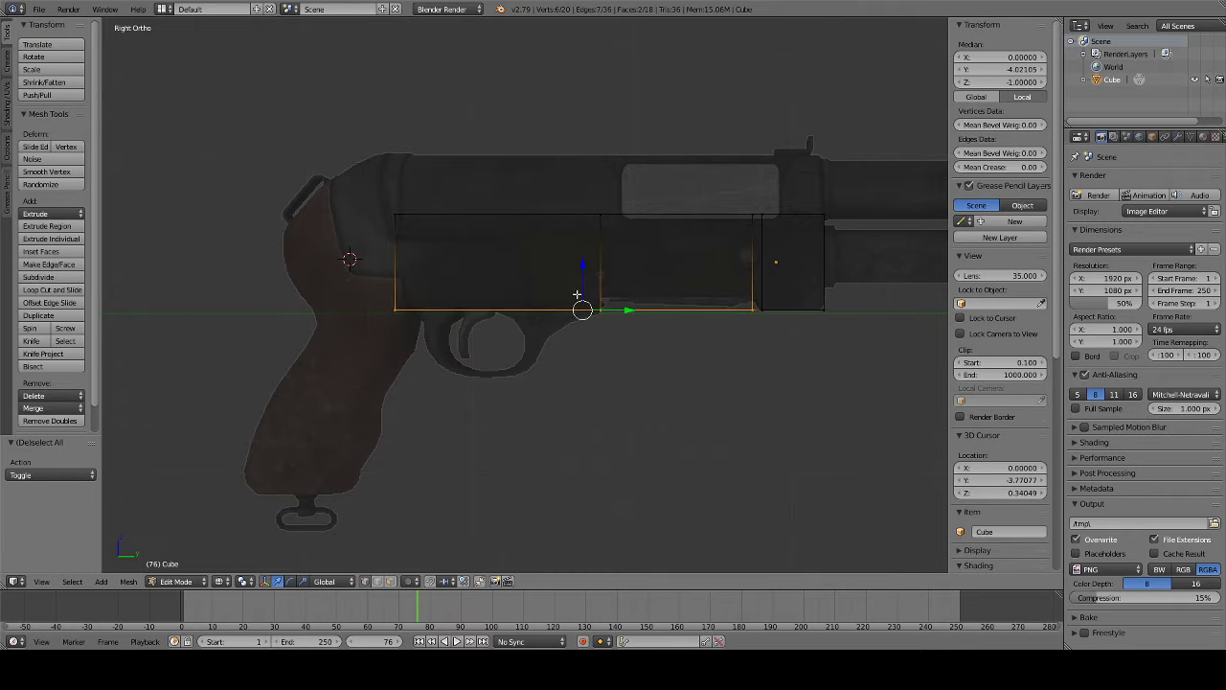
{"action": "left_click_drag", "start_coordinate": [577, 294], "coordinate": [588, 285]}
{"action": "key", "text": "a"}
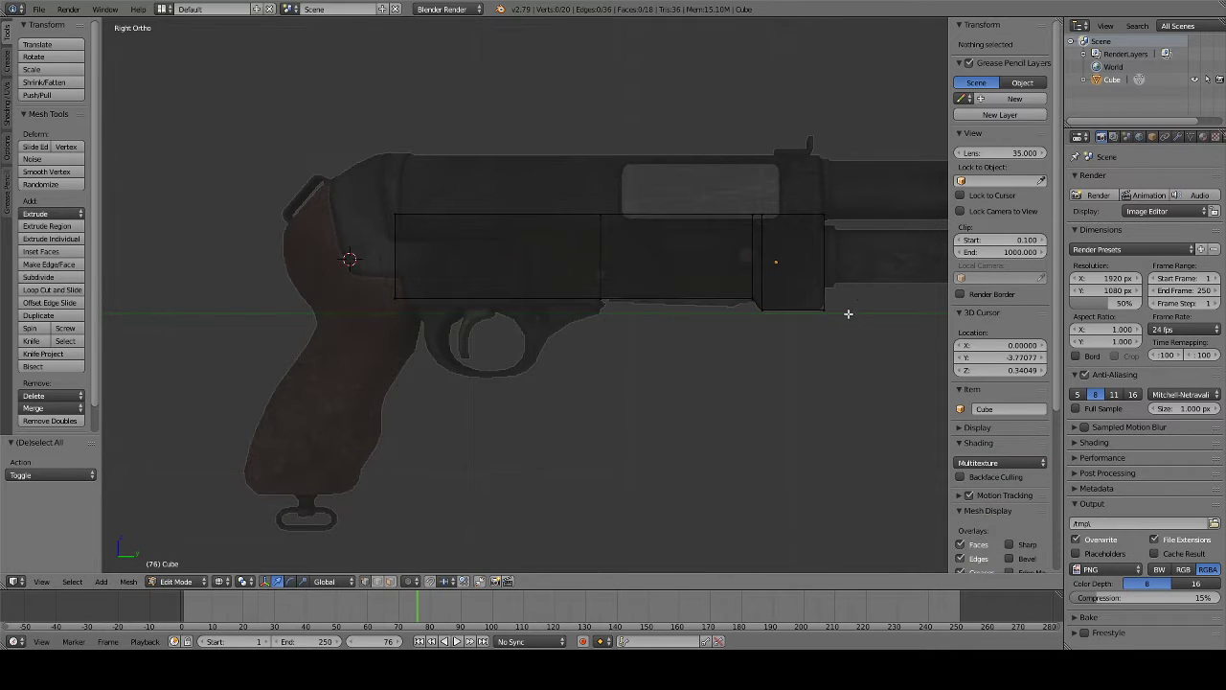
{"action": "mouse_move", "coordinate": [848, 314]}
{"action": "middle_mouse_down", "text": "shift"}
{"action": "mouse_move", "coordinate": [619, 422]}
{"action": "mouse_move", "coordinate": [645, 316]}
{"action": "middle_mouse_up", "text": "shift"}
{"action": "scroll", "coordinate": [619, 422], "scroll_direction": "up", "scroll_amount": 3}
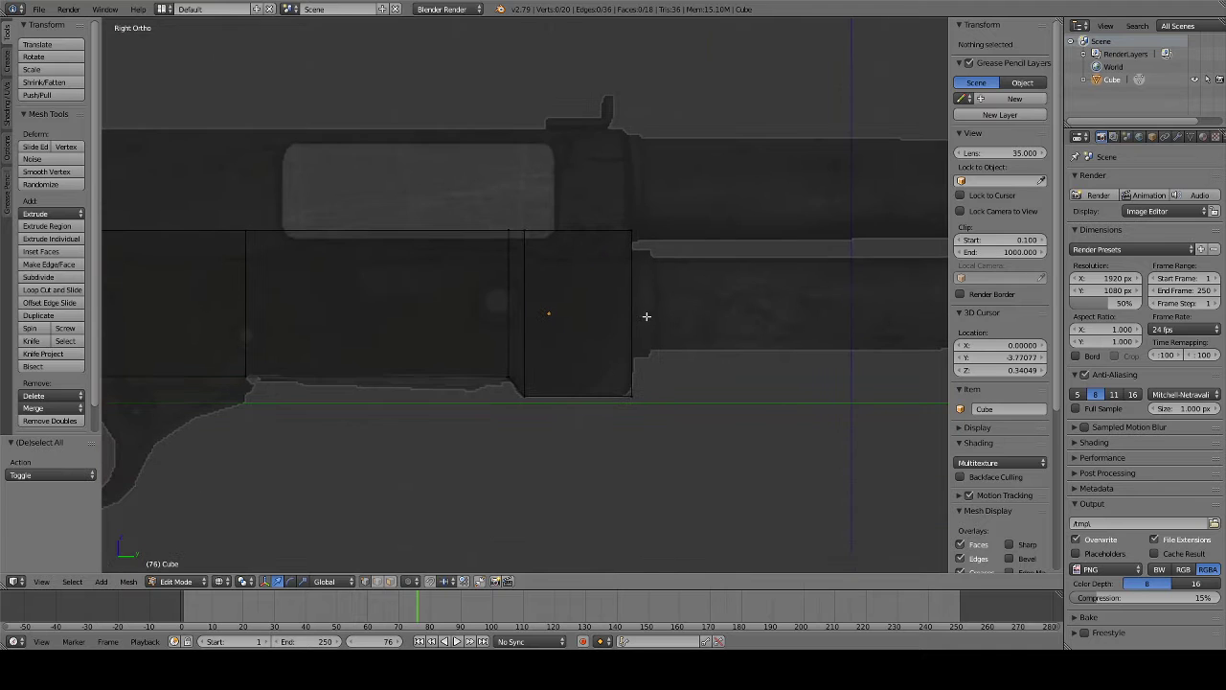
{"action": "scroll", "coordinate": [633, 309], "scroll_direction": "down", "scroll_amount": 1}
{"action": "scroll", "coordinate": [383, 240], "scroll_direction": "down", "scroll_amount": 3}
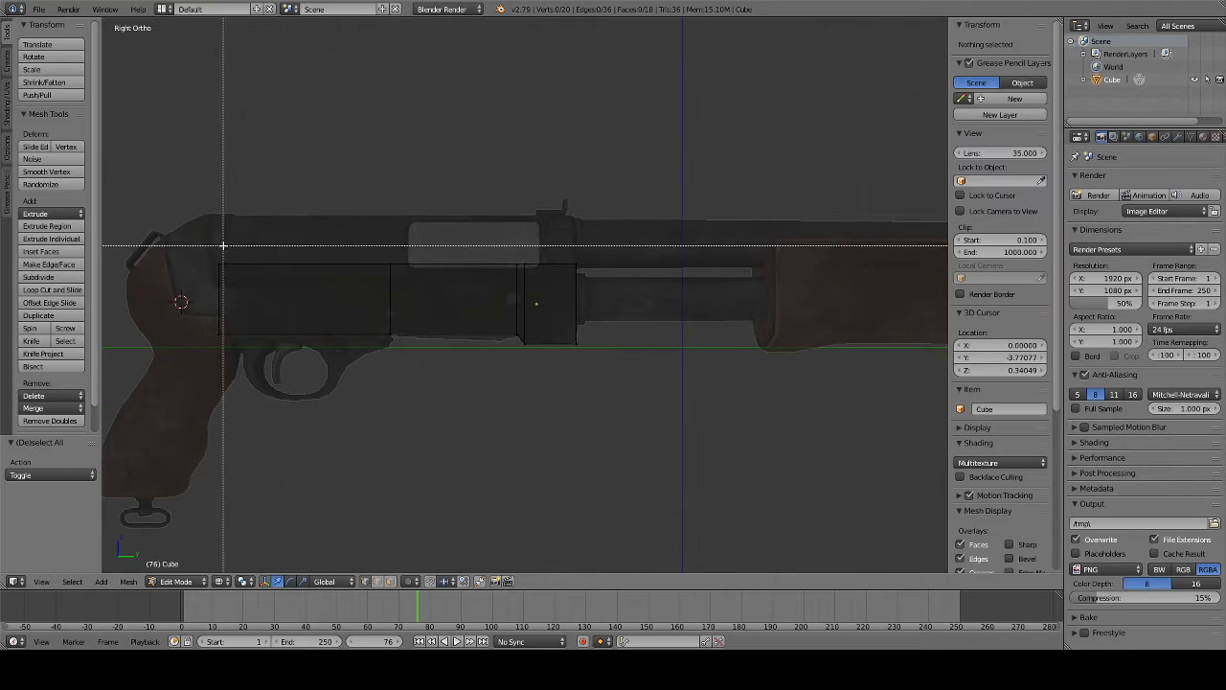
- Raise the block's top edge loop to match the receiver's top outline
{"action": "key", "text": "b"}
{"action": "left_click_drag", "start_coordinate": [227, 249], "coordinate": [865, 291]}
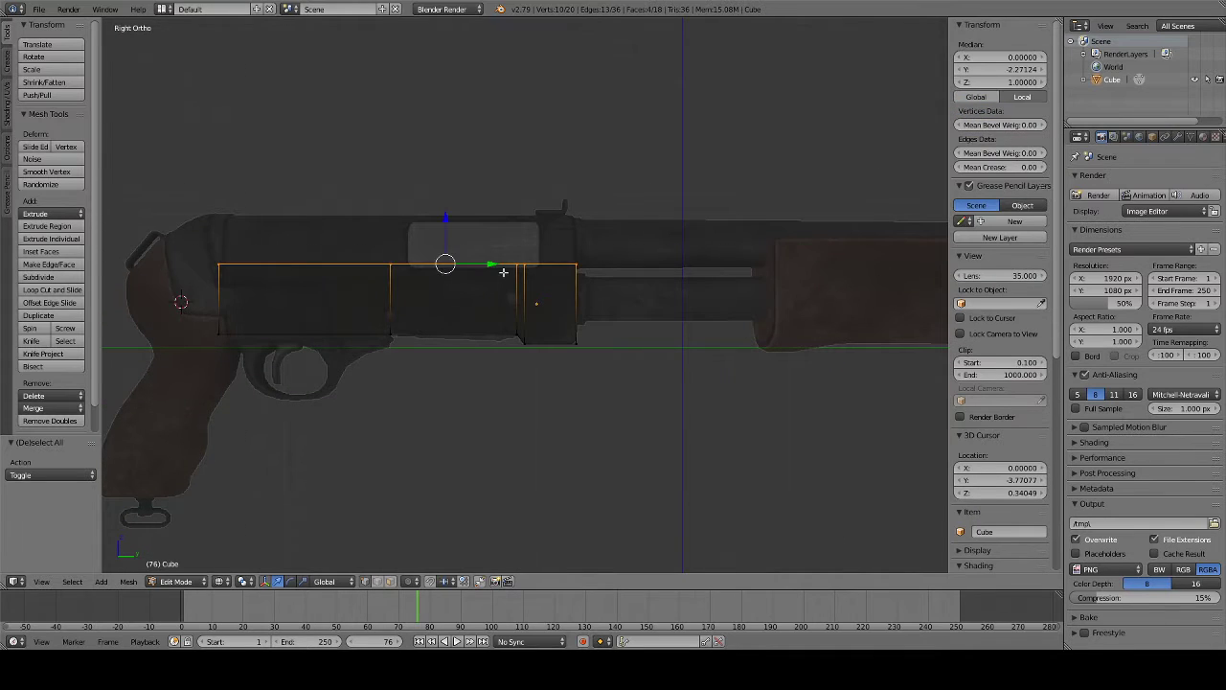
{"action": "left_click_drag", "start_coordinate": [444, 242], "coordinate": [457, 186]}
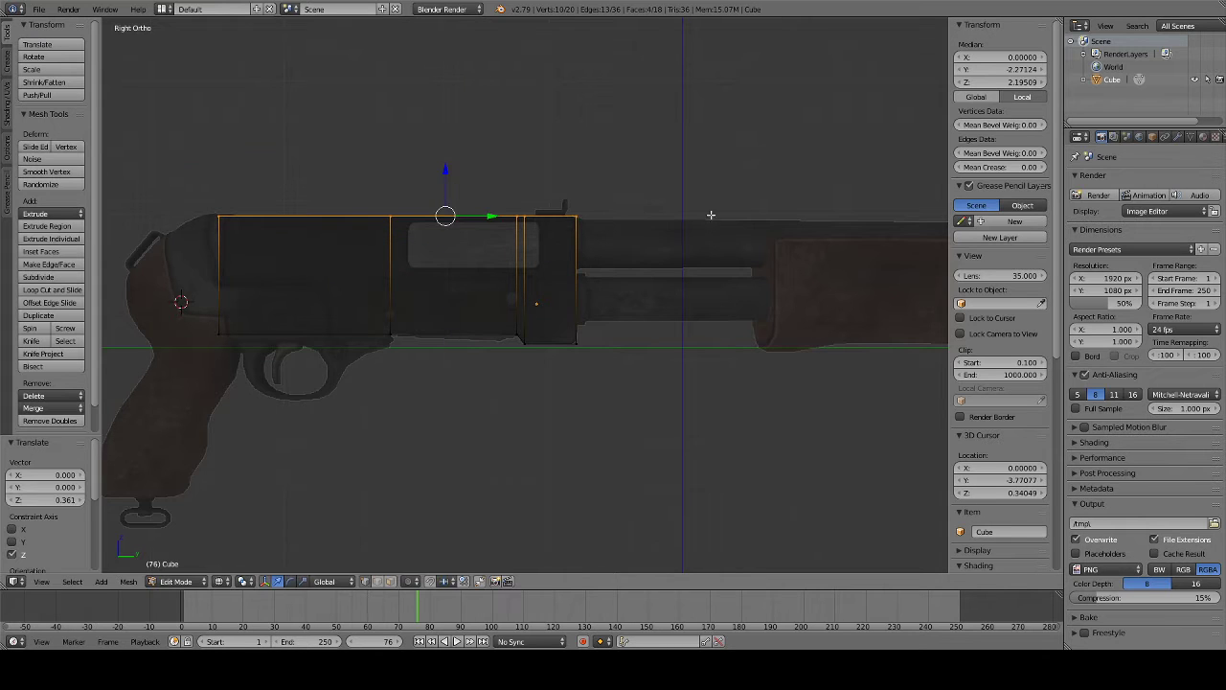
{"action": "scroll", "coordinate": [660, 197], "scroll_direction": "up", "scroll_amount": 5}
{"action": "scroll", "coordinate": [634, 184], "scroll_direction": "up", "scroll_amount": 2, "text": "shift"}
{"action": "scroll", "coordinate": [431, 249], "scroll_direction": "up", "scroll_amount": 6, "text": "ctrl"}
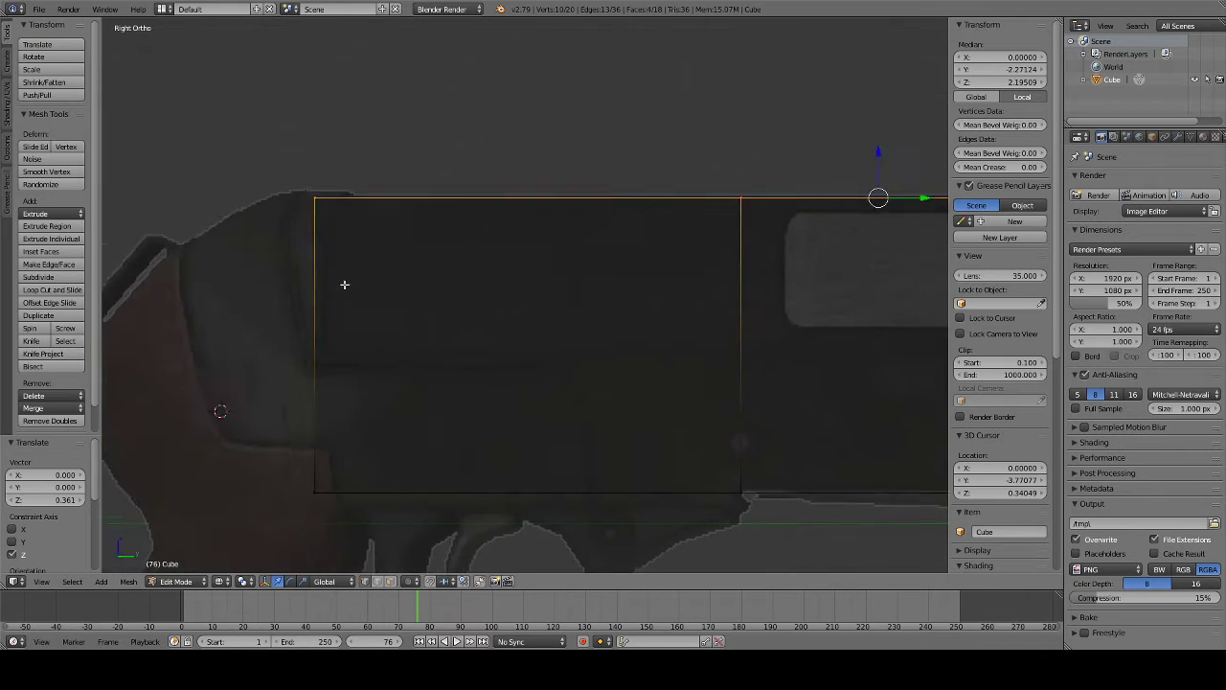
{"action": "scroll", "coordinate": [537, 312], "scroll_direction": "down", "scroll_amount": 5}
{"action": "middle_click_drag", "start_coordinate": [536, 312], "coordinate": [416, 315], "text": "shift"}
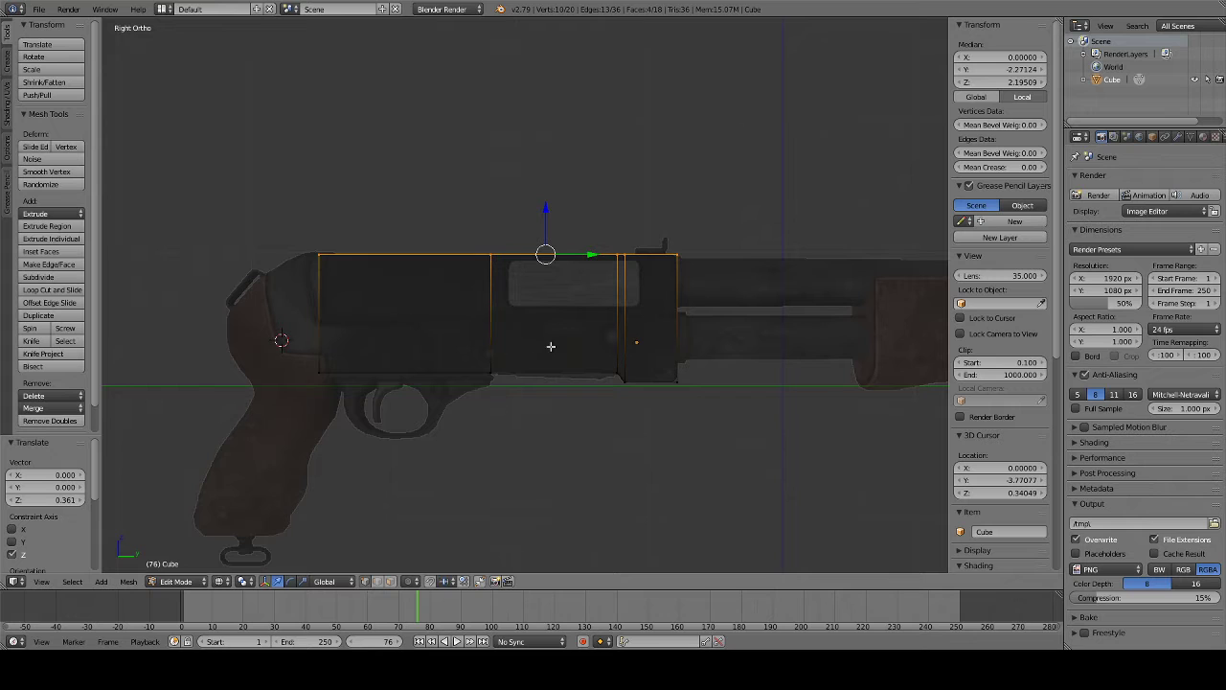
- Bevel the receiver block's front vertical edge
{"action": "left_click", "coordinate": [596, 366]}
{"action": "key", "text": "b"}
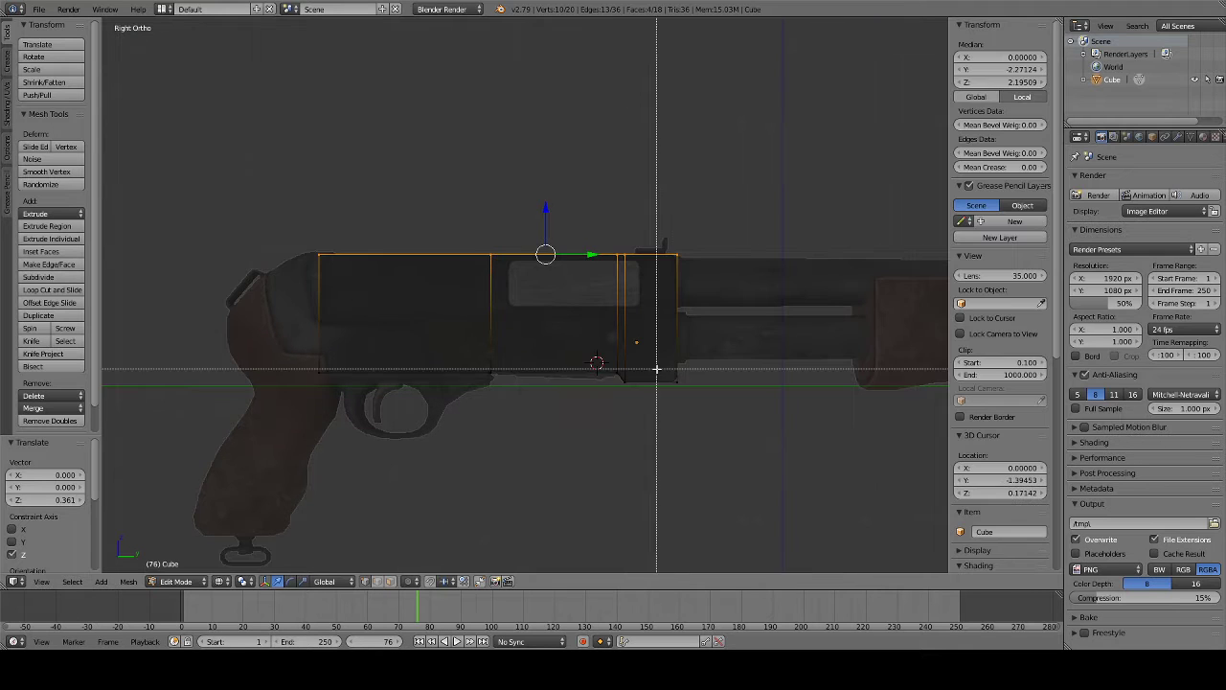
{"action": "left_click_drag", "start_coordinate": [596, 370], "coordinate": [682, 397]}
{"action": "key", "text": "ctrl+b"}
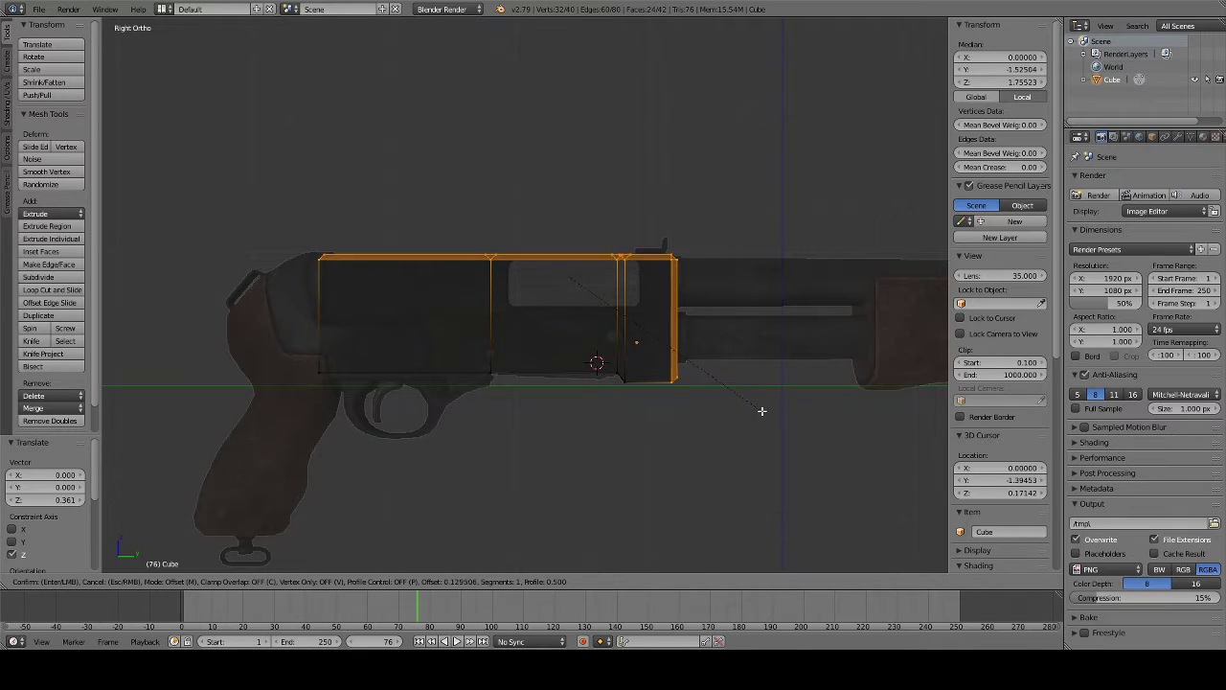
{"action": "key", "text": "Escape"}
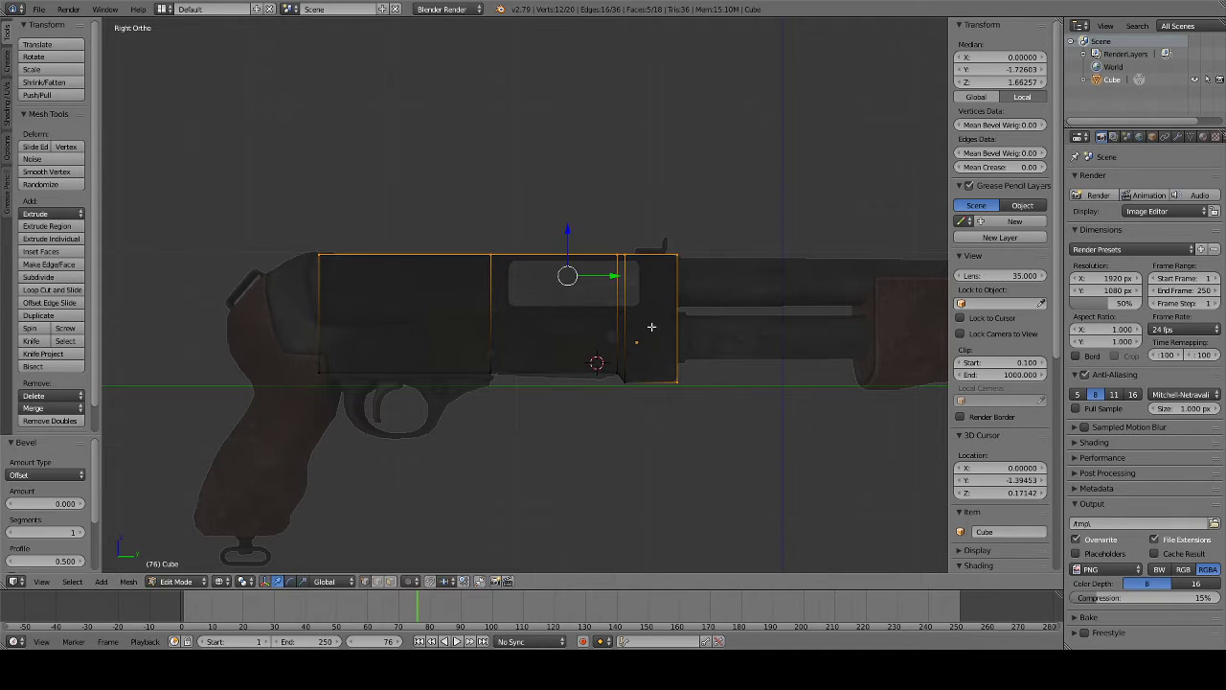
{"action": "key", "text": "a"}
{"action": "left_click", "coordinate": [604, 254]}
{"action": "key", "text": "b"}
{"action": "left_click_drag", "start_coordinate": [664, 244], "coordinate": [738, 431]}
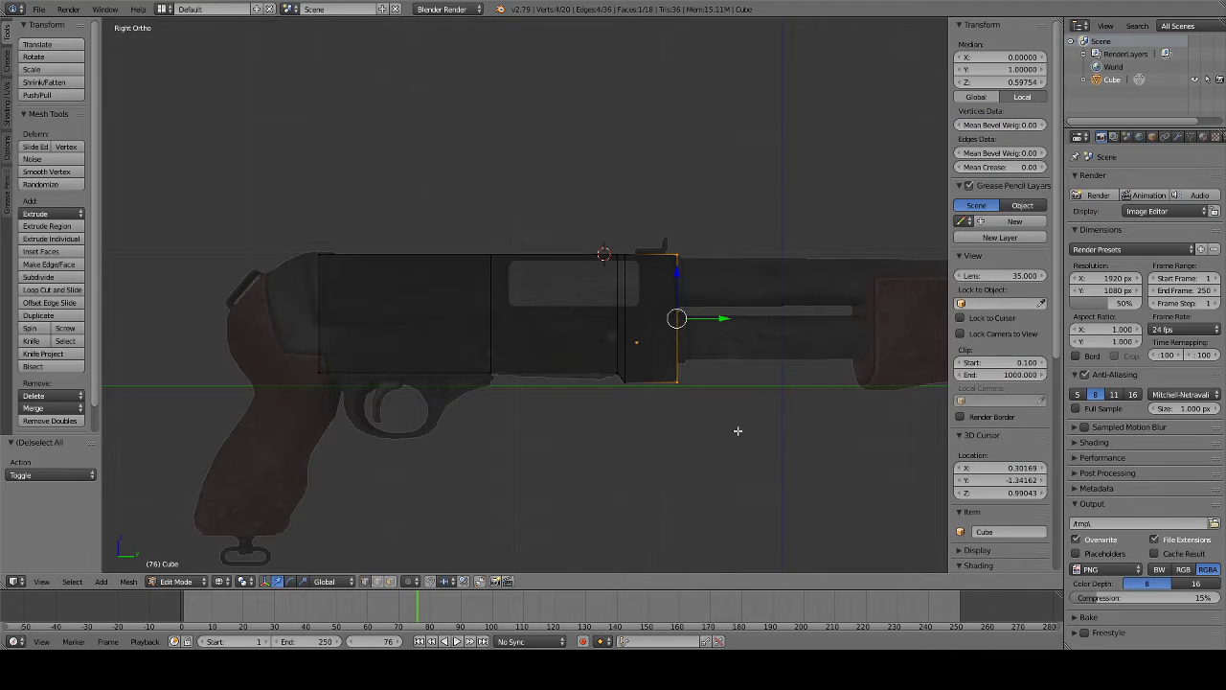
{"action": "key", "text": "ctrl+b"}
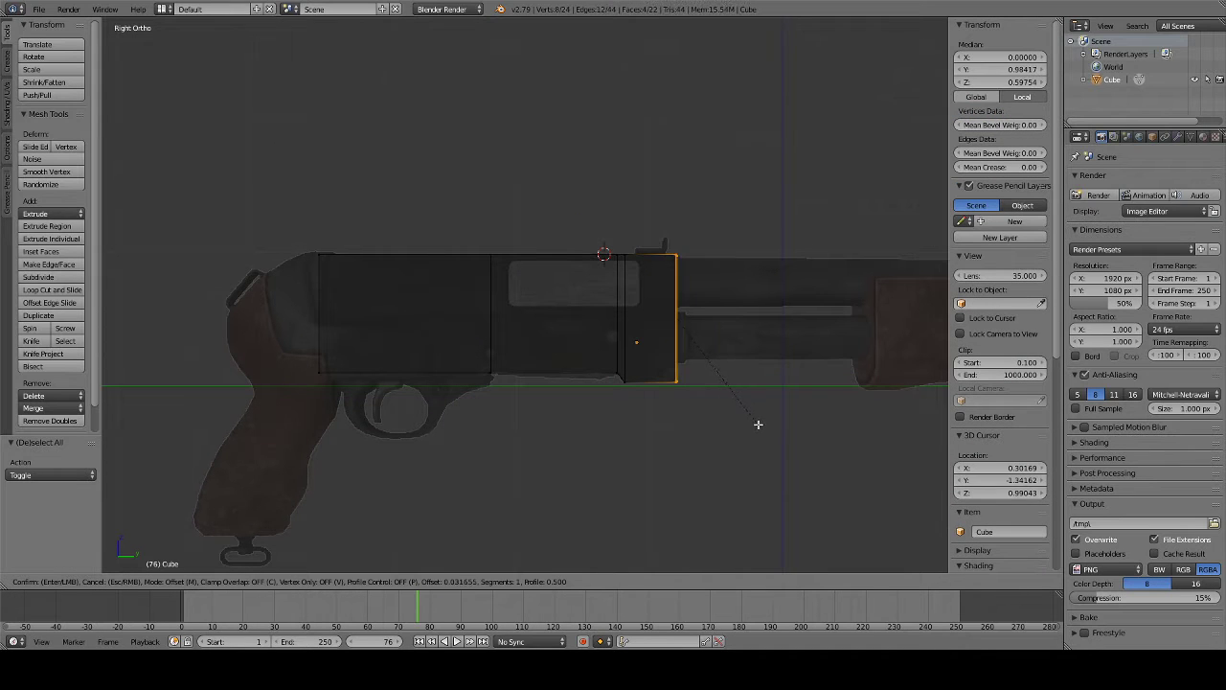
{"action": "left_click", "coordinate": [760, 427]}
- Select the two top corner vertices at the receiver's front
{"action": "key", "text": "a"}
{"action": "scroll", "coordinate": [758, 422], "scroll_direction": "up", "scroll_amount": 2}
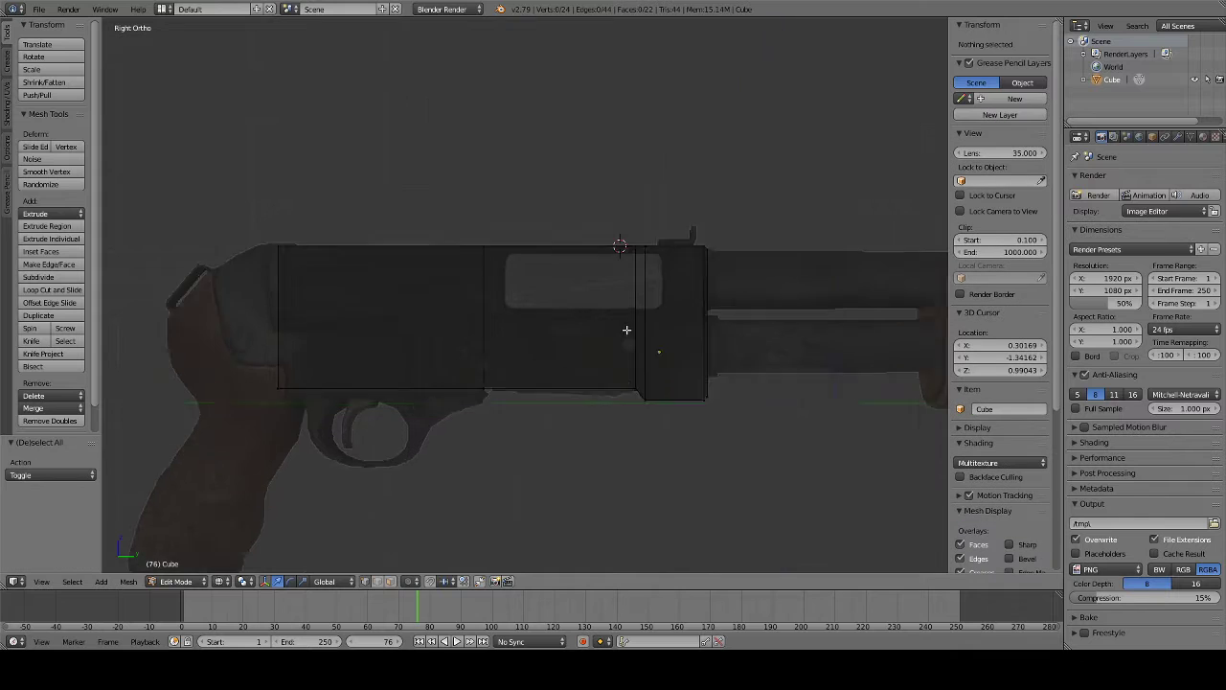
{"action": "scroll", "coordinate": [539, 274], "scroll_direction": "up", "scroll_amount": 2}
{"action": "scroll", "coordinate": [688, 244], "scroll_direction": "up", "scroll_amount": 2}
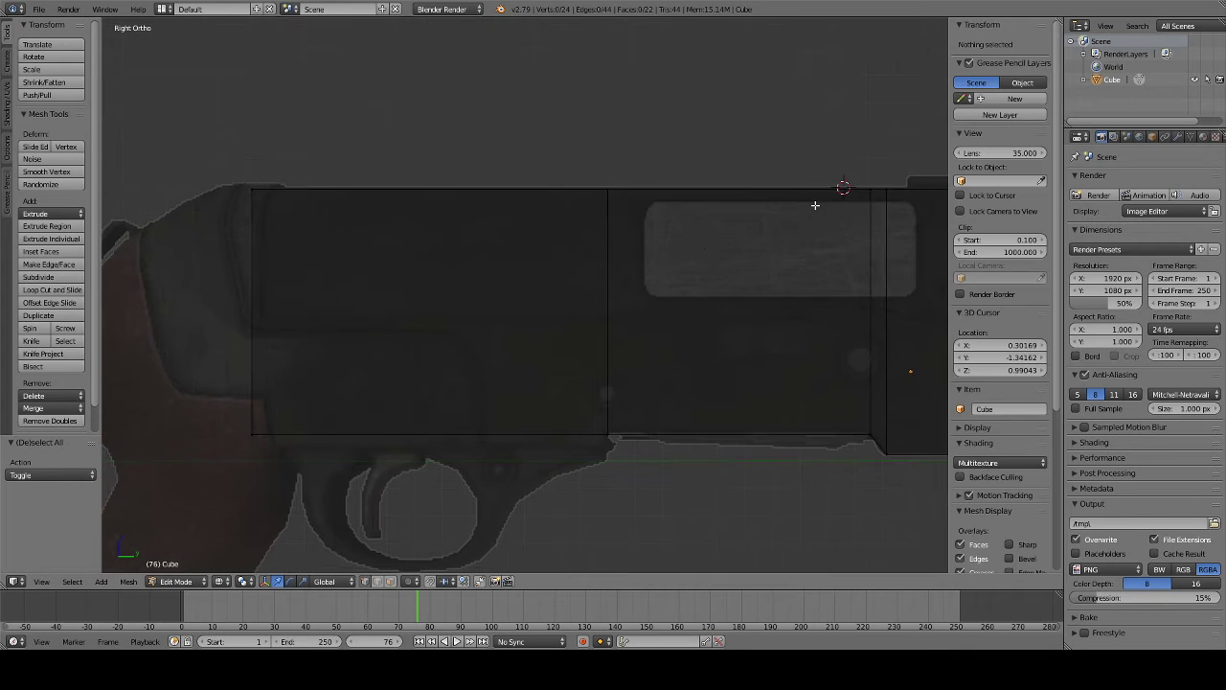
{"action": "key", "text": "b"}
{"action": "mouse_move", "coordinate": [835, 175]}
{"action": "left_mouse_down"}
{"action": "mouse_move", "coordinate": [891, 219]}
{"action": "mouse_move", "coordinate": [826, 197]}
{"action": "mouse_move", "coordinate": [770, 201]}
{"action": "left_mouse_up"}
- Try bevelling the receiver's top edge at 0.080, then undo the trial bevels
{"action": "scroll", "coordinate": [770, 200], "scroll_direction": "down", "scroll_amount": 3}
{"action": "key", "text": "b"}
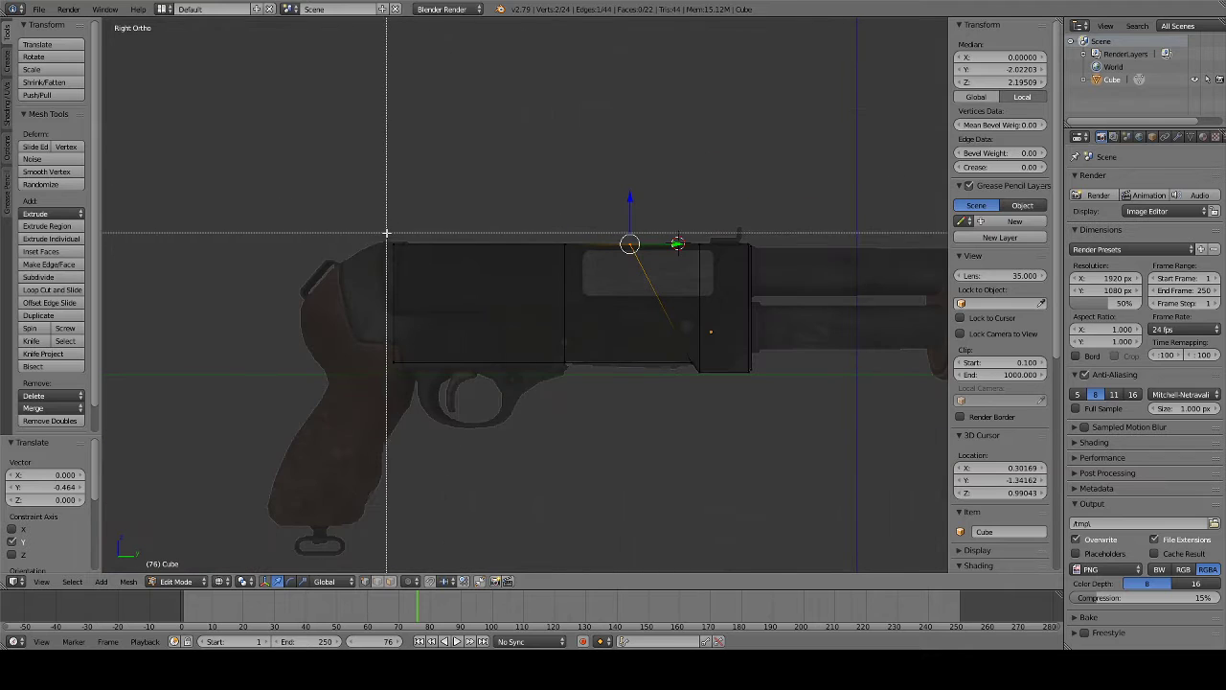
{"action": "left_click_drag", "start_coordinate": [386, 233], "coordinate": [727, 247]}
{"action": "scroll", "coordinate": [727, 248], "scroll_direction": "up", "scroll_amount": 2}
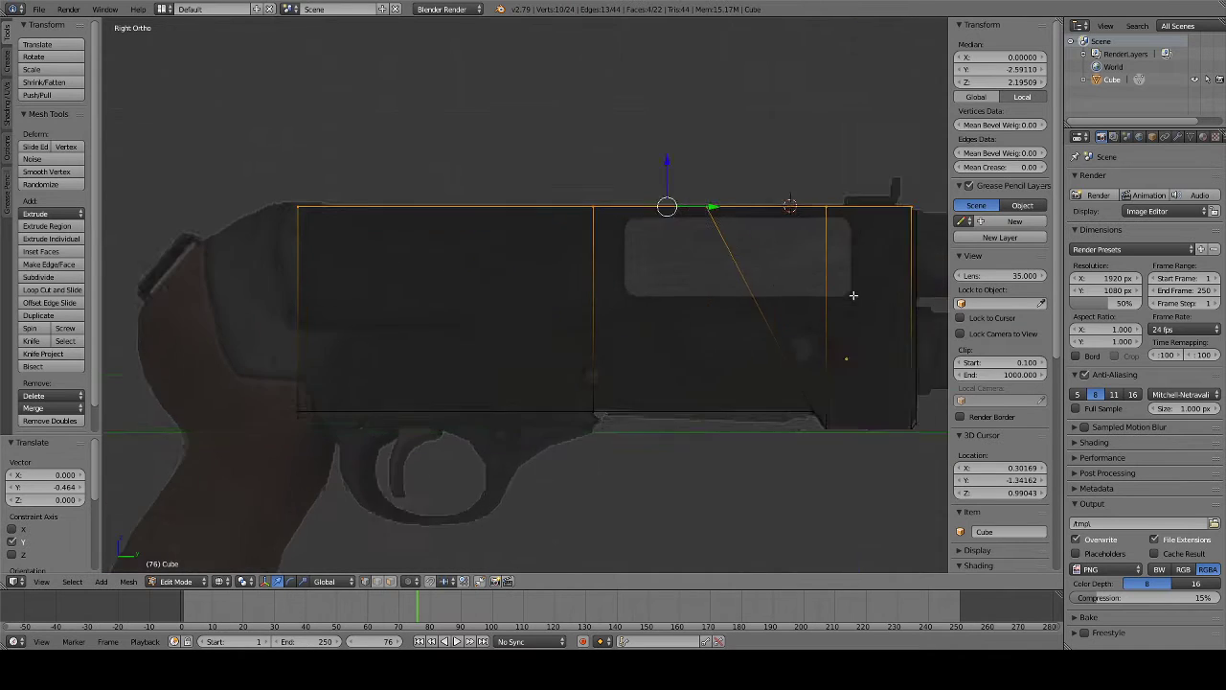
{"action": "scroll", "coordinate": [808, 270], "scroll_direction": "up", "scroll_amount": 2}
{"action": "key", "text": "ctrl+b"}
{"action": "left_click", "coordinate": [810, 308]}
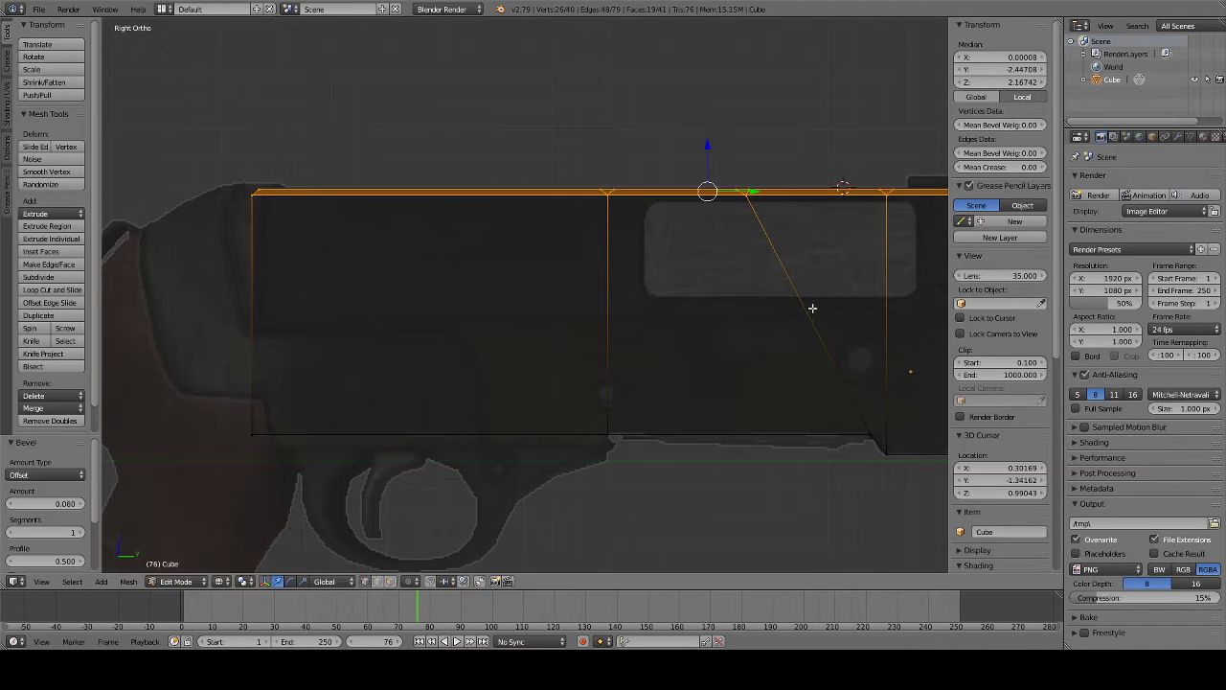
{"action": "middle_click_drag", "start_coordinate": [814, 310], "coordinate": [582, 351], "text": "shift"}
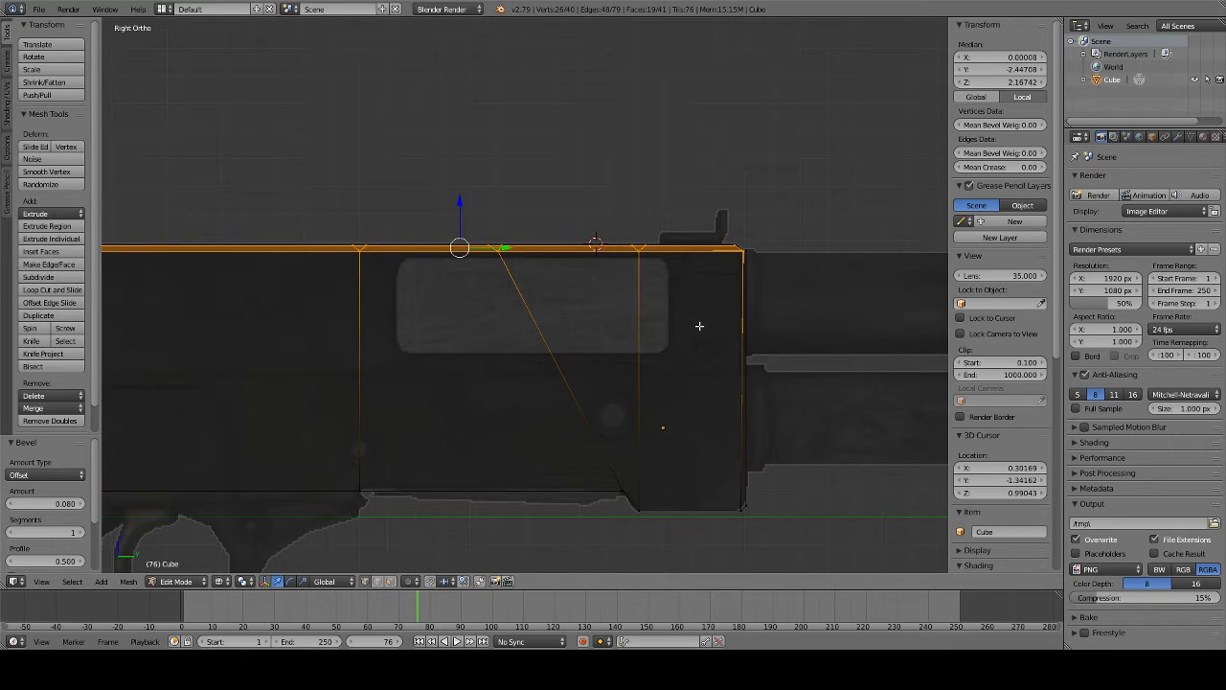
{"action": "key", "text": "ctrl+z"}
{"action": "key", "text": "ctrl+b"}
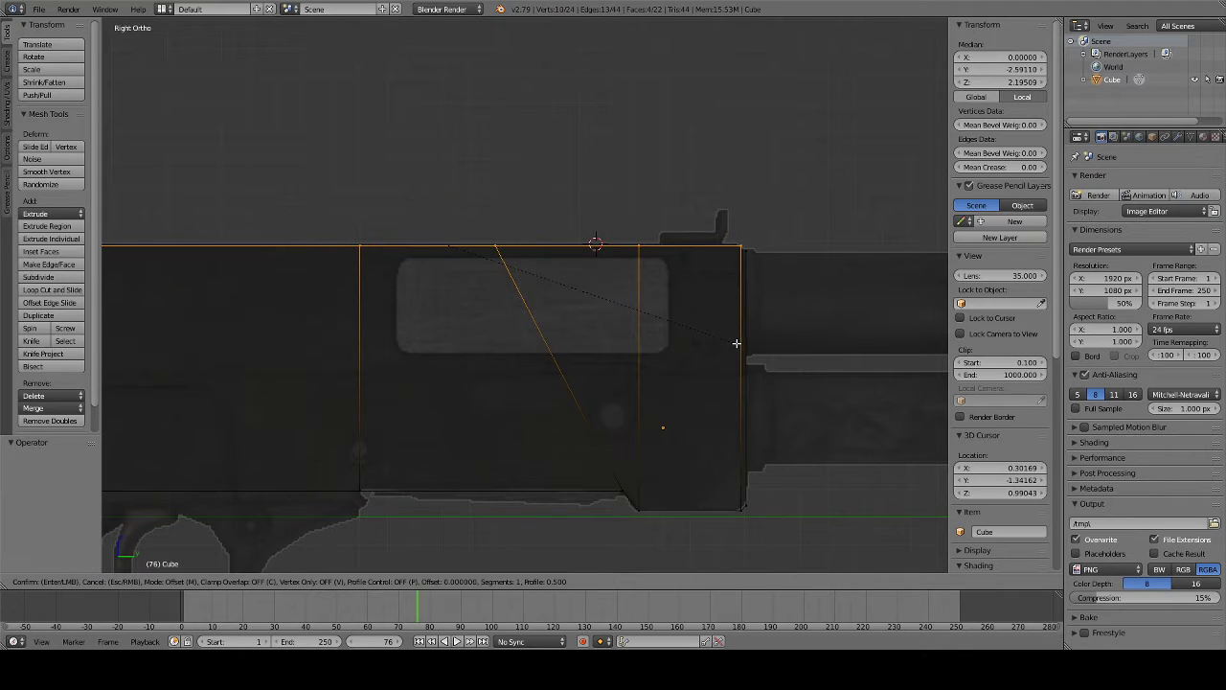
{"action": "left_click", "coordinate": [554, 282]}
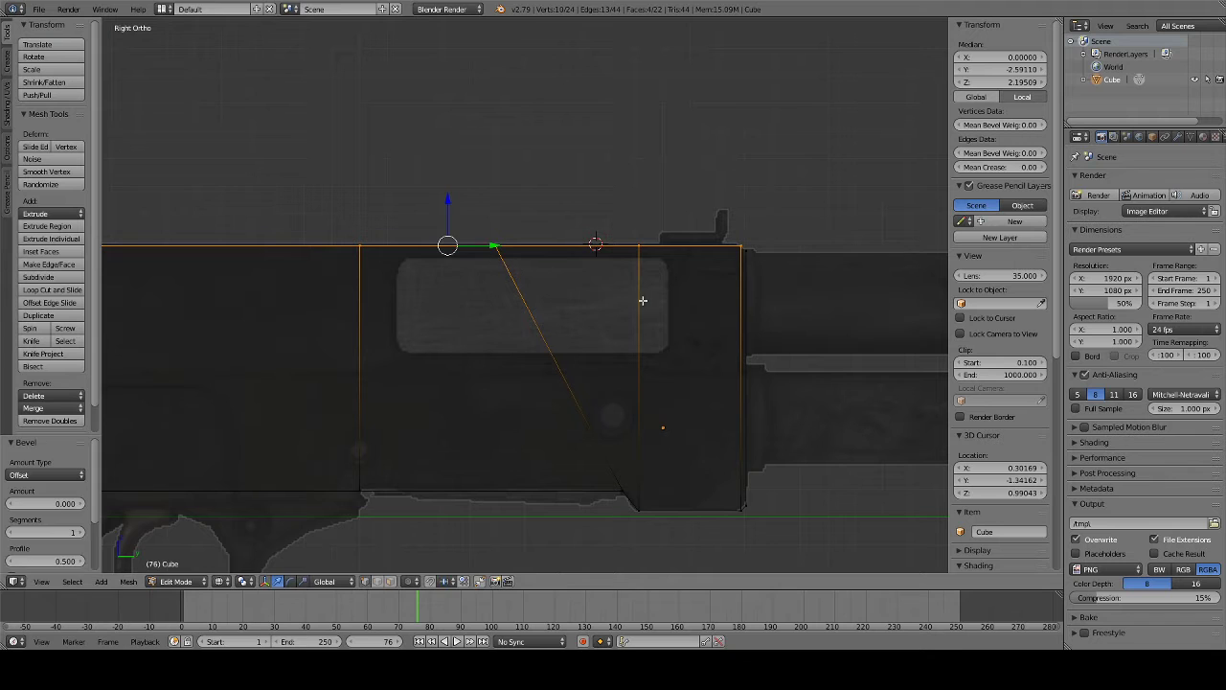
{"action": "key", "text": "ctrl+z"}
{"action": "key", "text": "ctrl+z"}
{"action": "key", "text": "ctrl+z"}
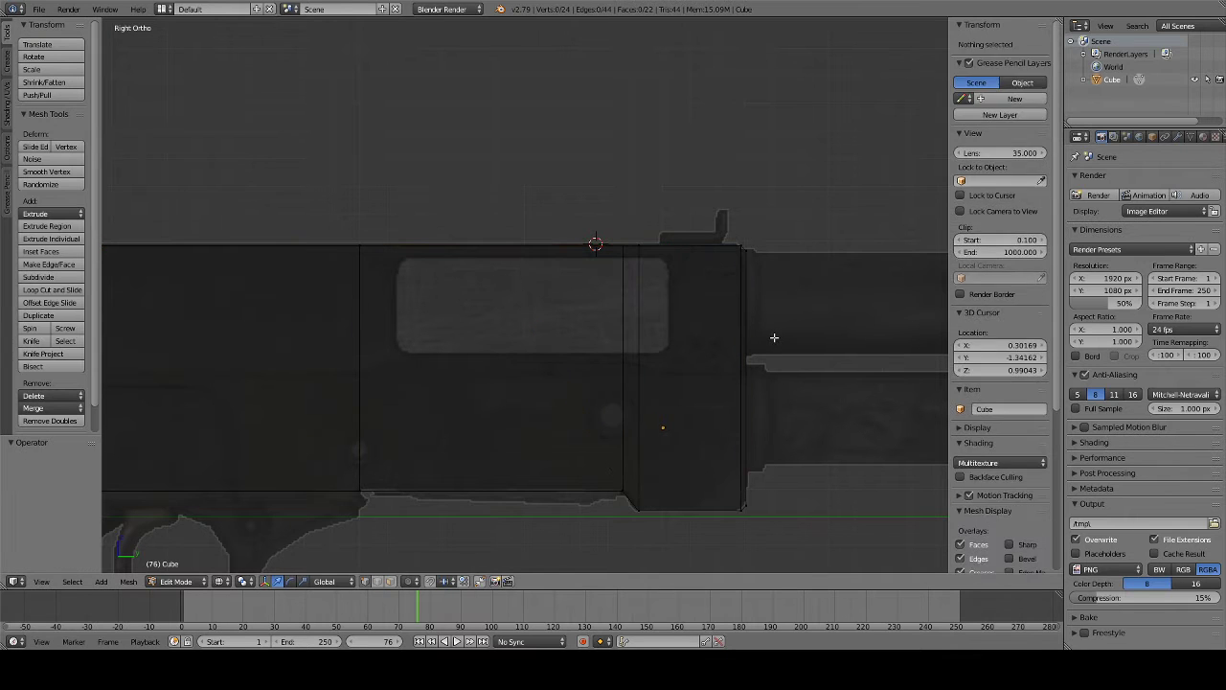
{"action": "key", "text": "ctrl+z"}
{"action": "key", "text": "ctrl+z"}
{"action": "key", "text": "ctrl+z"}
{"action": "key", "text": "ctrl+z"}
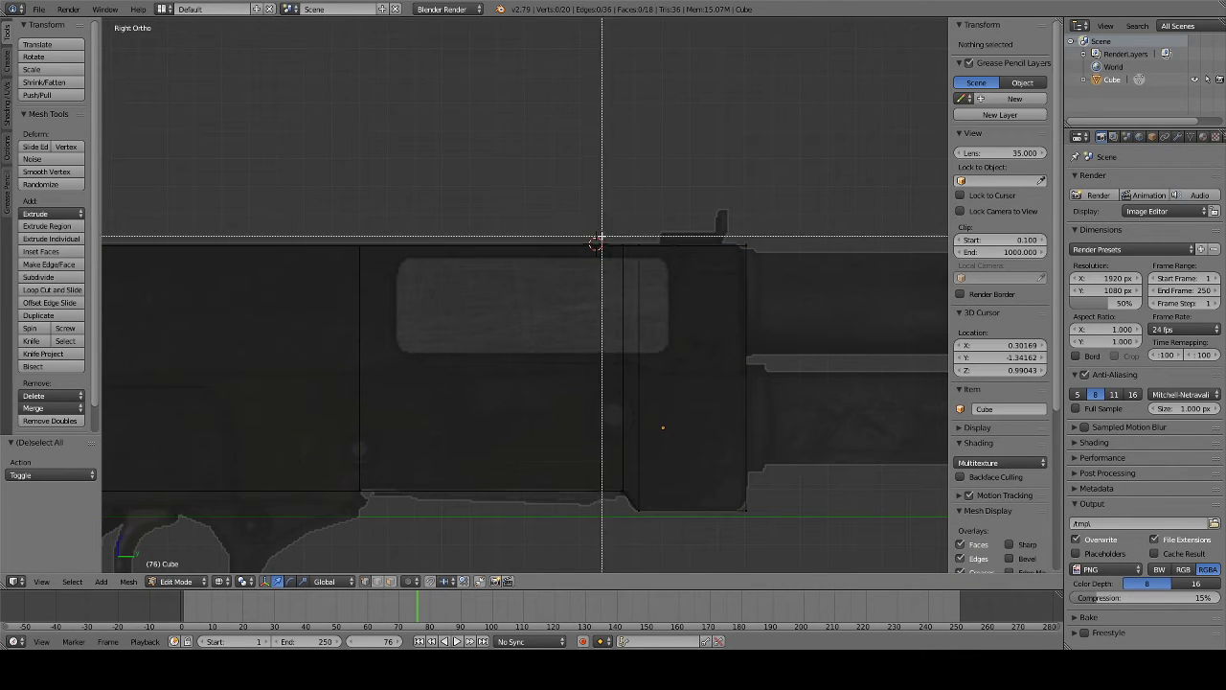
{"action": "key", "text": "ctrl+z"}
- Reposition the slanted edge's top vertex along the receiver
{"action": "left_click_drag", "start_coordinate": [647, 246], "coordinate": [631, 247]}
{"action": "left_click_drag", "start_coordinate": [548, 247], "coordinate": [536, 246]}
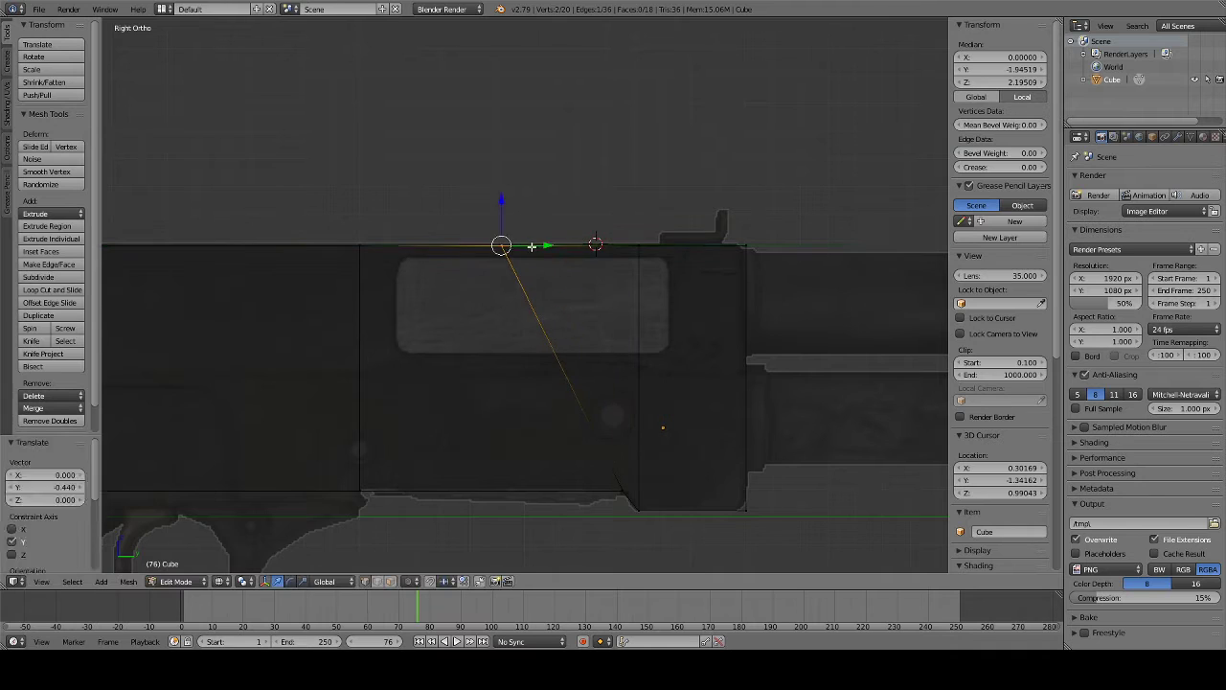
{"action": "scroll", "coordinate": [427, 249], "scroll_direction": "down", "scroll_amount": 3}
- Bevel the receiver's top edges twice, first at 0.273 then at 0.106
{"action": "key", "text": "b"}
{"action": "left_click_drag", "start_coordinate": [240, 252], "coordinate": [742, 297]}
{"action": "scroll", "coordinate": [742, 297], "scroll_direction": "down", "scroll_amount": 2, "text": "ctrl"}
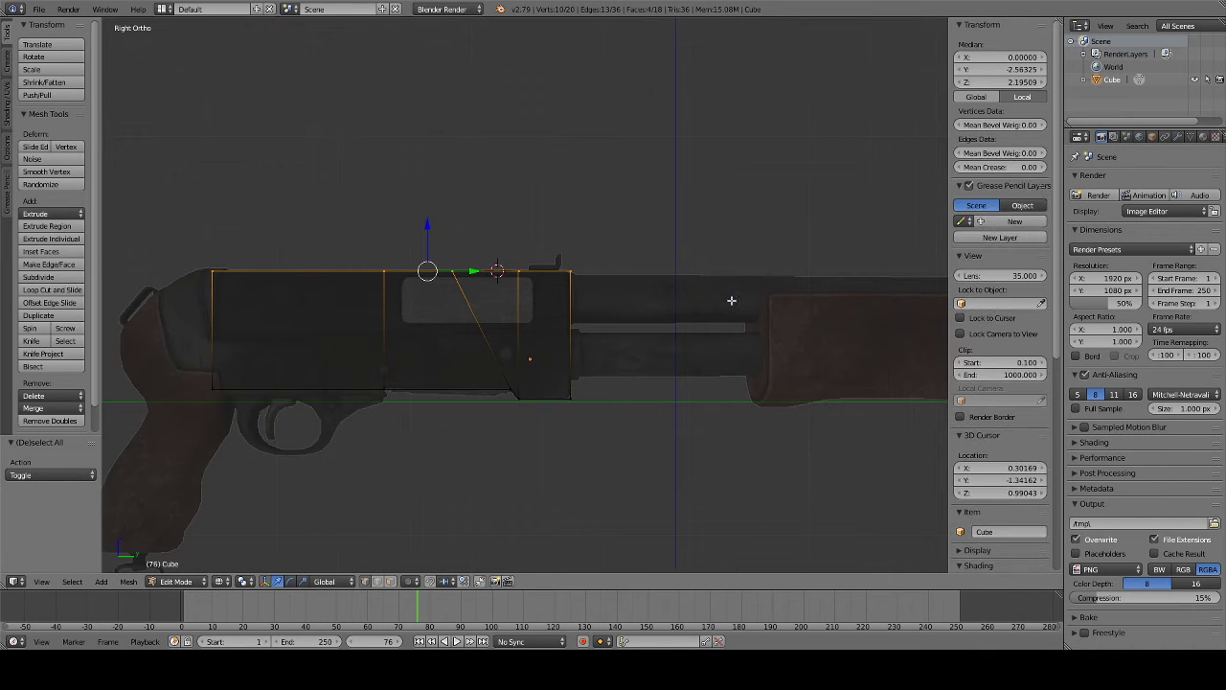
{"action": "key", "text": "ctrl+b"}
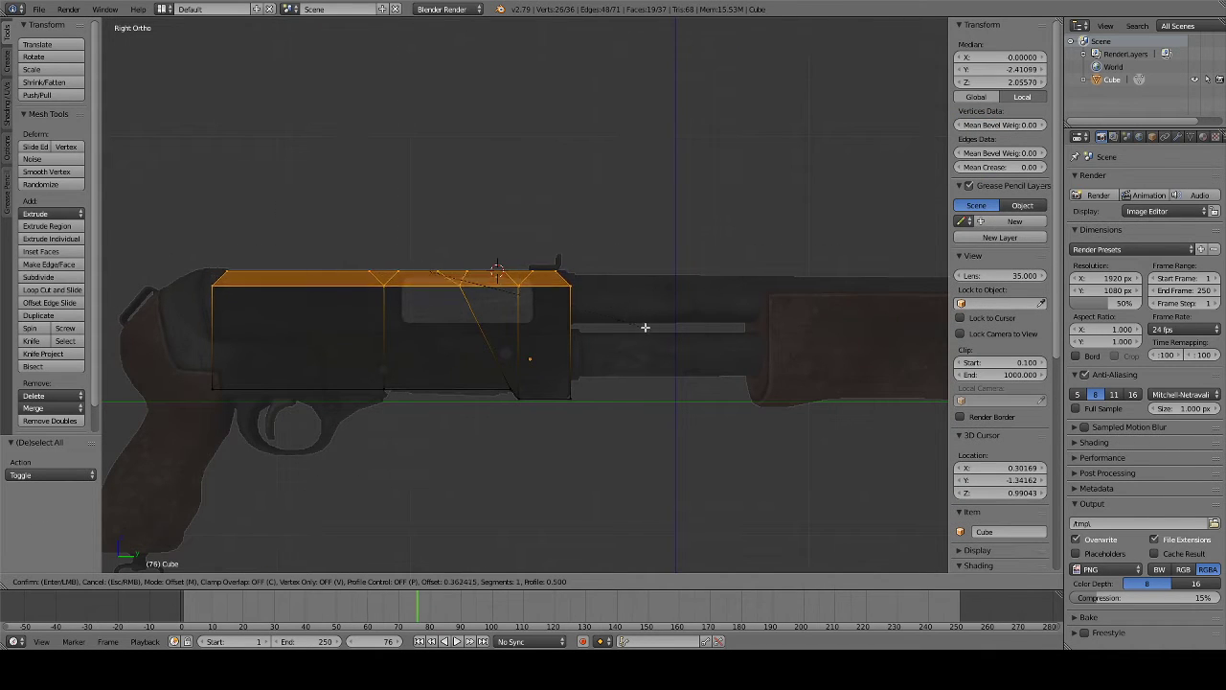
{"action": "left_click", "coordinate": [636, 327]}
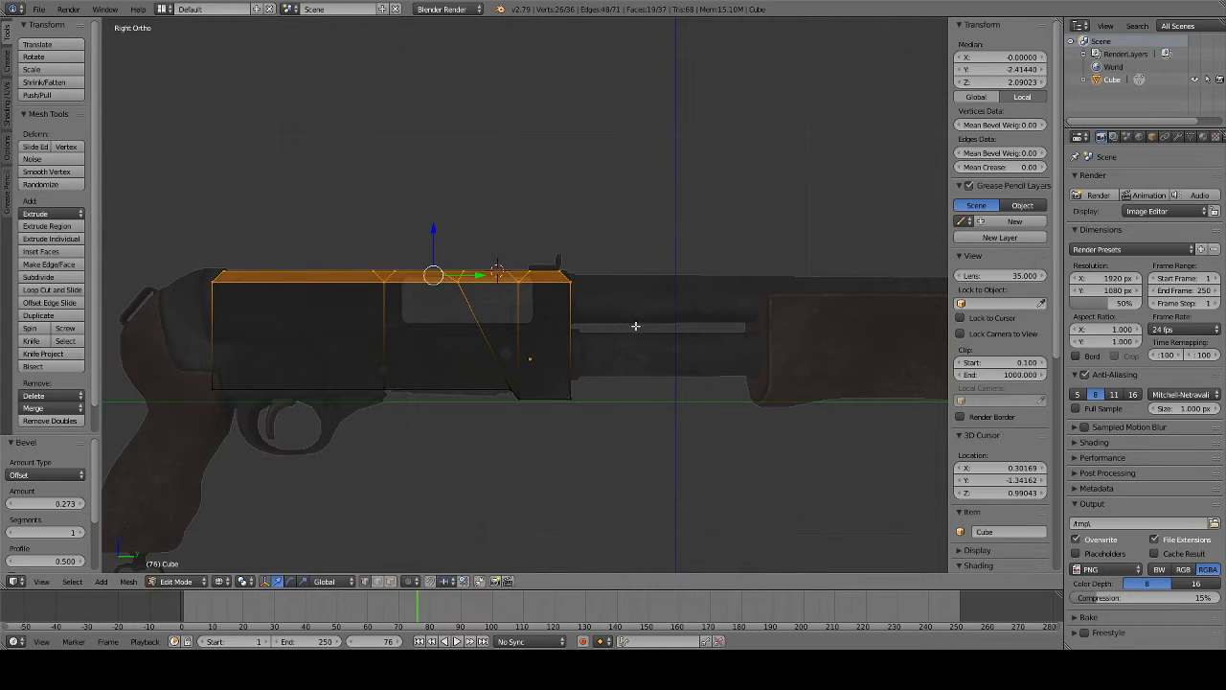
{"action": "key", "text": "ctrl+b"}
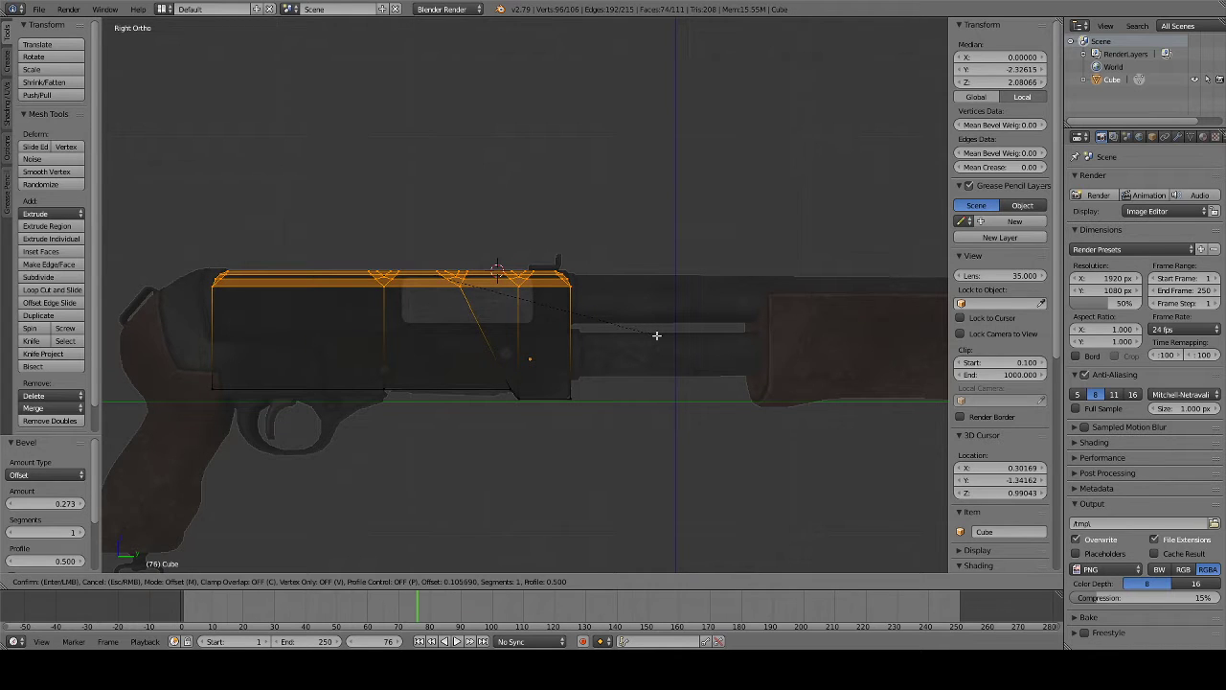
{"action": "left_click", "coordinate": [657, 335]}
- Switch to solid shading and orbit to inspect the chamfered top
{"action": "scroll", "coordinate": [635, 329], "scroll_direction": "up", "scroll_amount": 3}
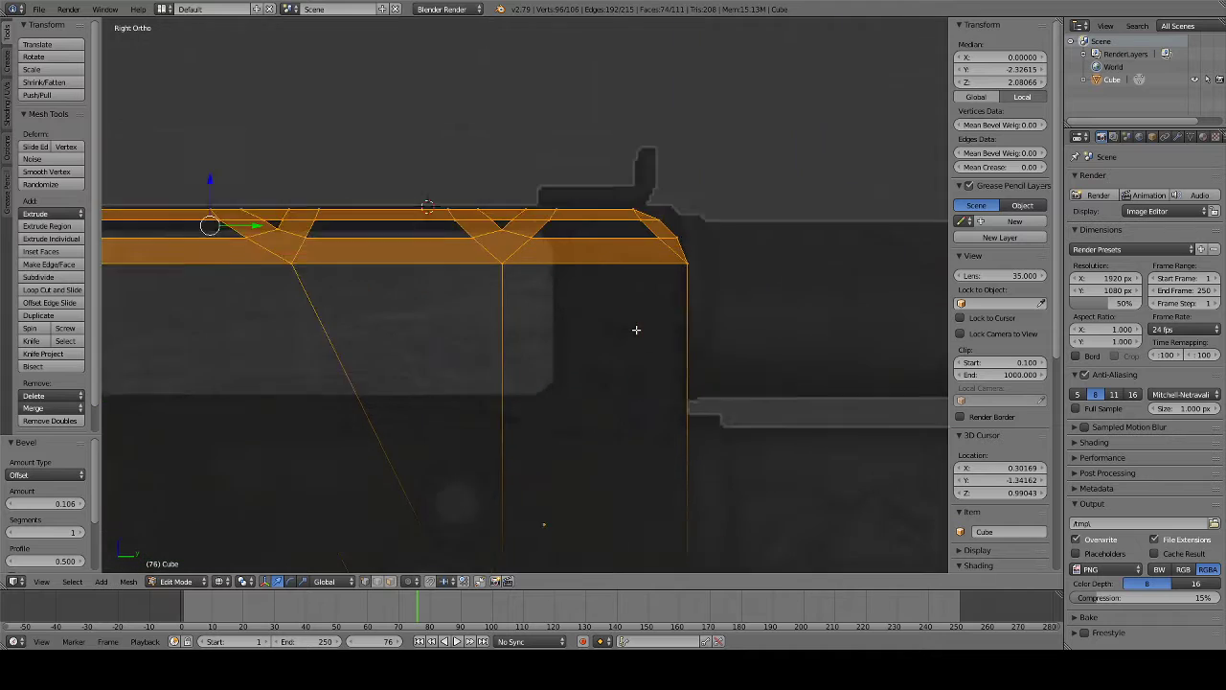
{"action": "scroll", "coordinate": [698, 291], "scroll_direction": "up", "scroll_amount": 1}
{"action": "key", "text": "a"}
{"action": "scroll", "coordinate": [723, 280], "scroll_direction": "down", "scroll_amount": 1}
{"action": "key", "text": "z"}
{"action": "scroll", "coordinate": [719, 284], "scroll_direction": "down", "scroll_amount": 1}
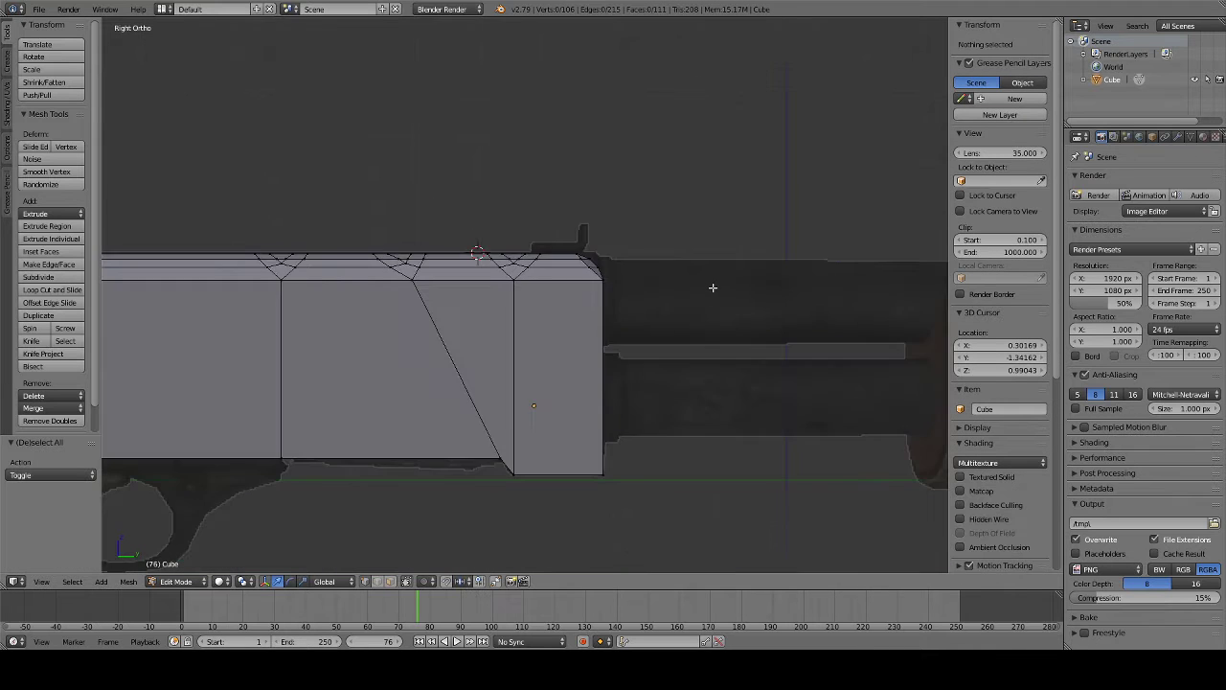
{"action": "mouse_move", "coordinate": [712, 290]}
{"action": "middle_mouse_down"}
{"action": "mouse_move", "coordinate": [498, 310]}
{"action": "mouse_move", "coordinate": [700, 336]}
{"action": "middle_mouse_up"}
{"action": "scroll", "coordinate": [507, 316], "scroll_direction": "down", "scroll_amount": 2}
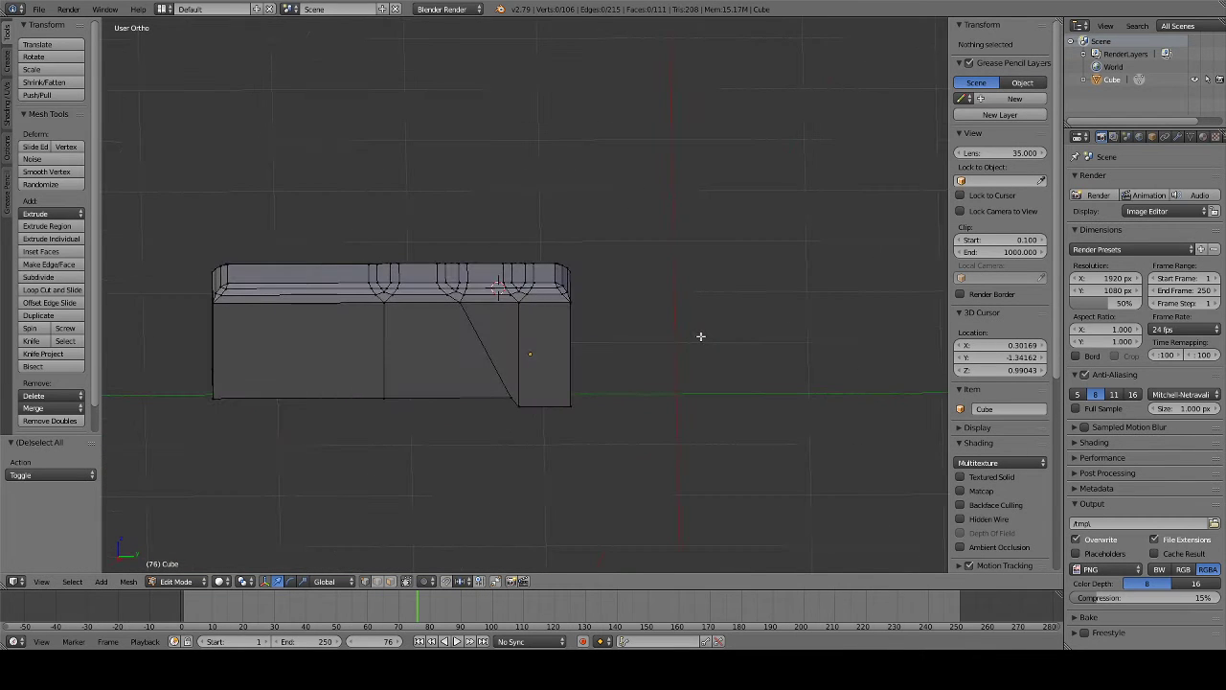
- In Right Ortho wireframe, pull the front-top corner vertices back to the reference outline
{"action": "key", "text": "KP_3"}
{"action": "key", "text": "z"}
{"action": "scroll", "coordinate": [700, 349], "scroll_direction": "up", "scroll_amount": 2}
{"action": "scroll", "coordinate": [652, 287], "scroll_direction": "up", "scroll_amount": 2}
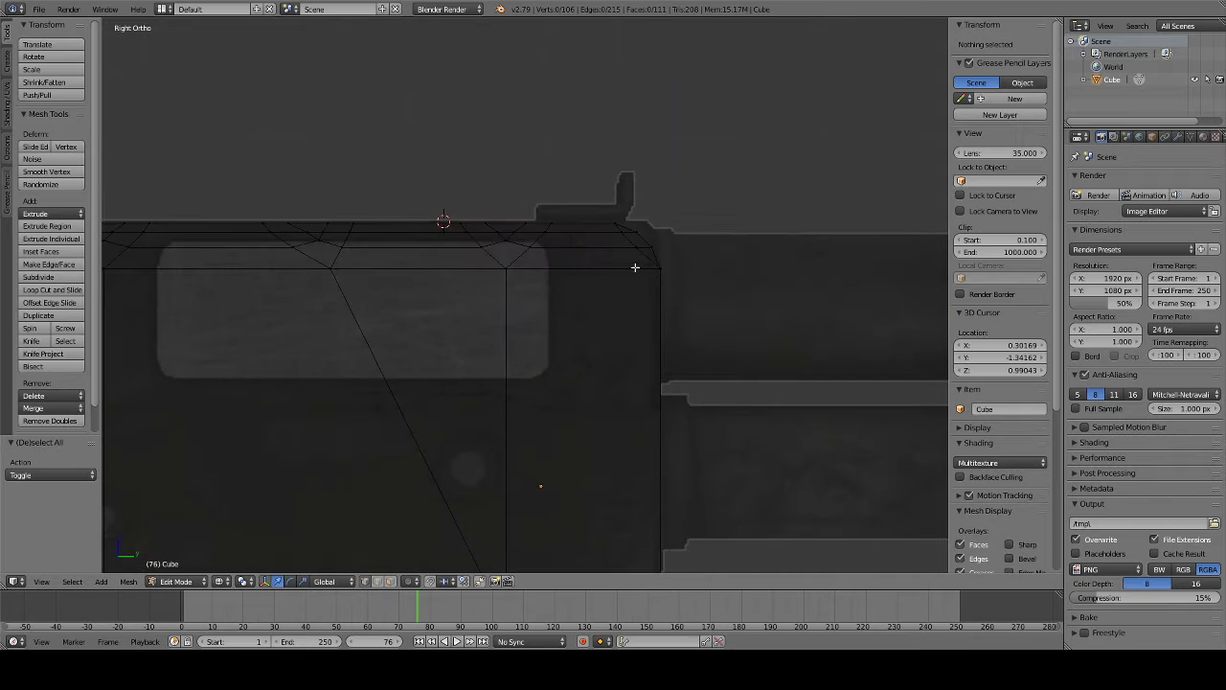
{"action": "scroll", "coordinate": [594, 297], "scroll_direction": "up", "scroll_amount": 1}
{"action": "scroll", "coordinate": [551, 302], "scroll_direction": "up", "scroll_amount": 3}
{"action": "key", "text": "b"}
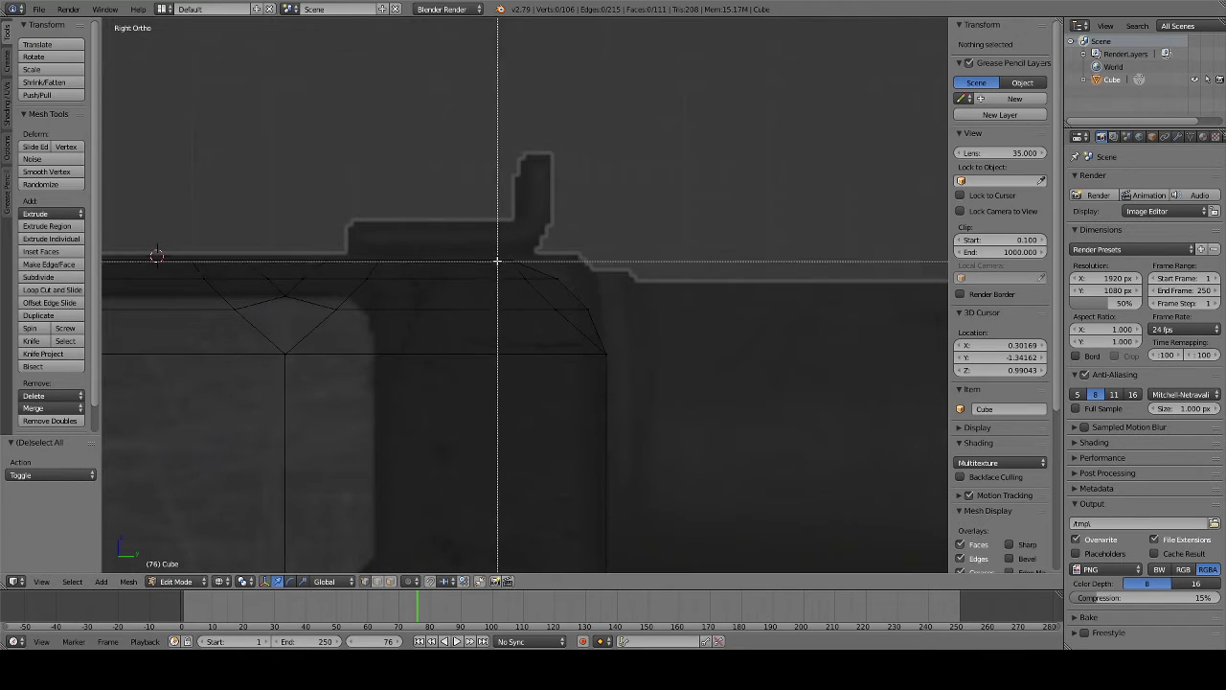
{"action": "mouse_move", "coordinate": [488, 248]}
{"action": "left_mouse_down"}
{"action": "mouse_move", "coordinate": [566, 306]}
{"action": "mouse_move", "coordinate": [579, 269]}
{"action": "mouse_move", "coordinate": [640, 271]}
{"action": "mouse_move", "coordinate": [612, 258]}
{"action": "left_mouse_up"}
{"action": "left_click", "coordinate": [609, 257]}
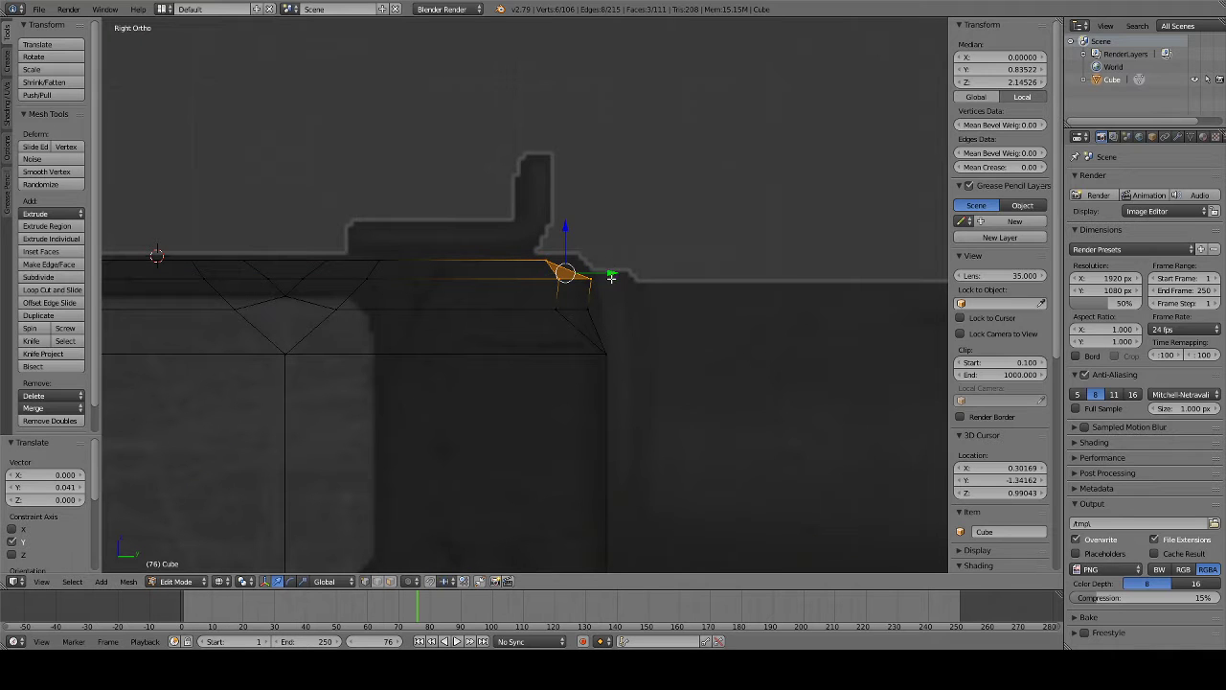
- Nudge the front corner's lower bevel vertices into line with the reference receiver
{"action": "key", "text": "a"}
{"action": "mouse_move", "coordinate": [531, 307]}
{"action": "left_mouse_down"}
{"action": "mouse_move", "coordinate": [605, 323]}
{"action": "mouse_move", "coordinate": [625, 308]}
{"action": "left_mouse_up"}
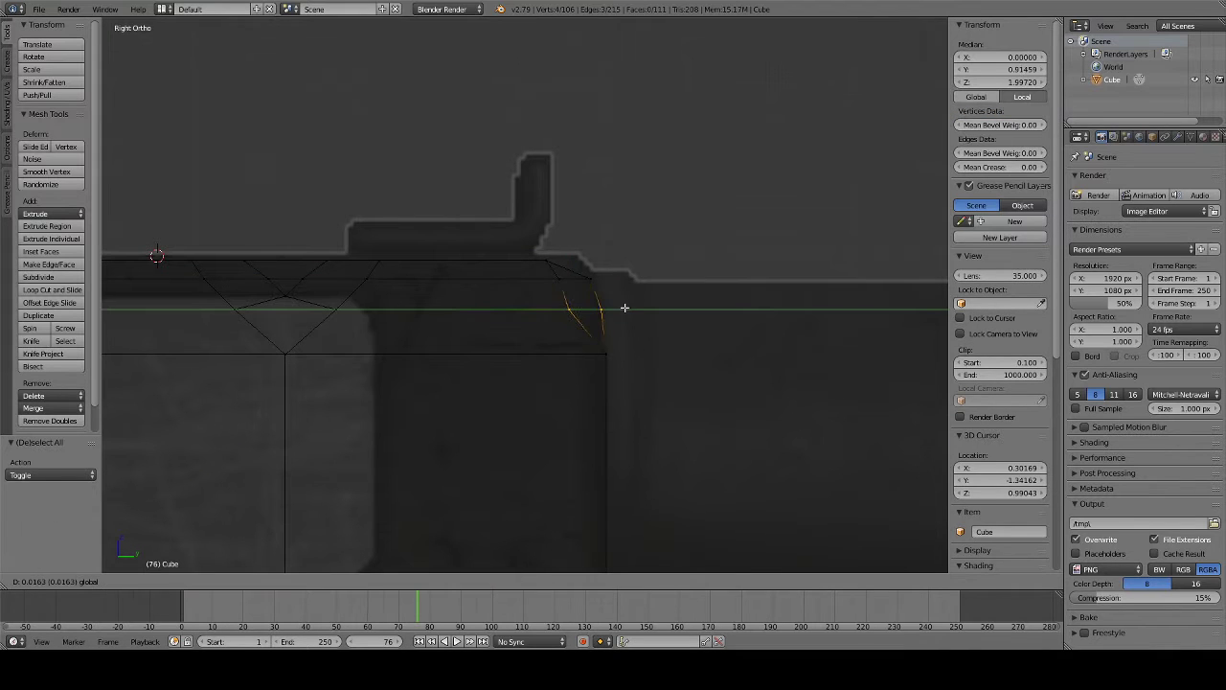
{"action": "left_click", "coordinate": [625, 308]}
{"action": "scroll", "coordinate": [600, 373], "scroll_direction": "down", "scroll_amount": 3}
{"action": "key", "text": "a"}
{"action": "mouse_move", "coordinate": [600, 364]}
{"action": "middle_mouse_down", "text": "shift"}
{"action": "mouse_move", "coordinate": [603, 228]}
{"action": "mouse_move", "coordinate": [668, 232]}
{"action": "middle_mouse_up", "text": "shift"}
{"action": "key", "text": "ctrl+r"}
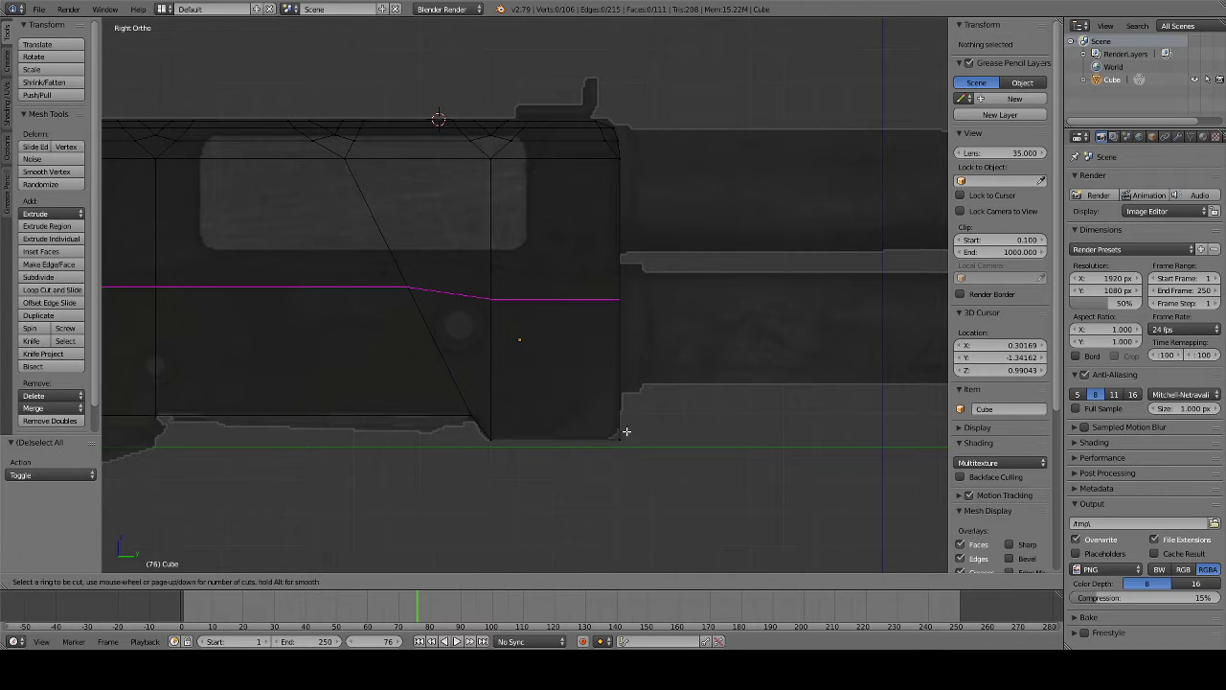
- Add a horizontal edge loop slid near the receiver's bottom
{"action": "left_click", "coordinate": [624, 431]}
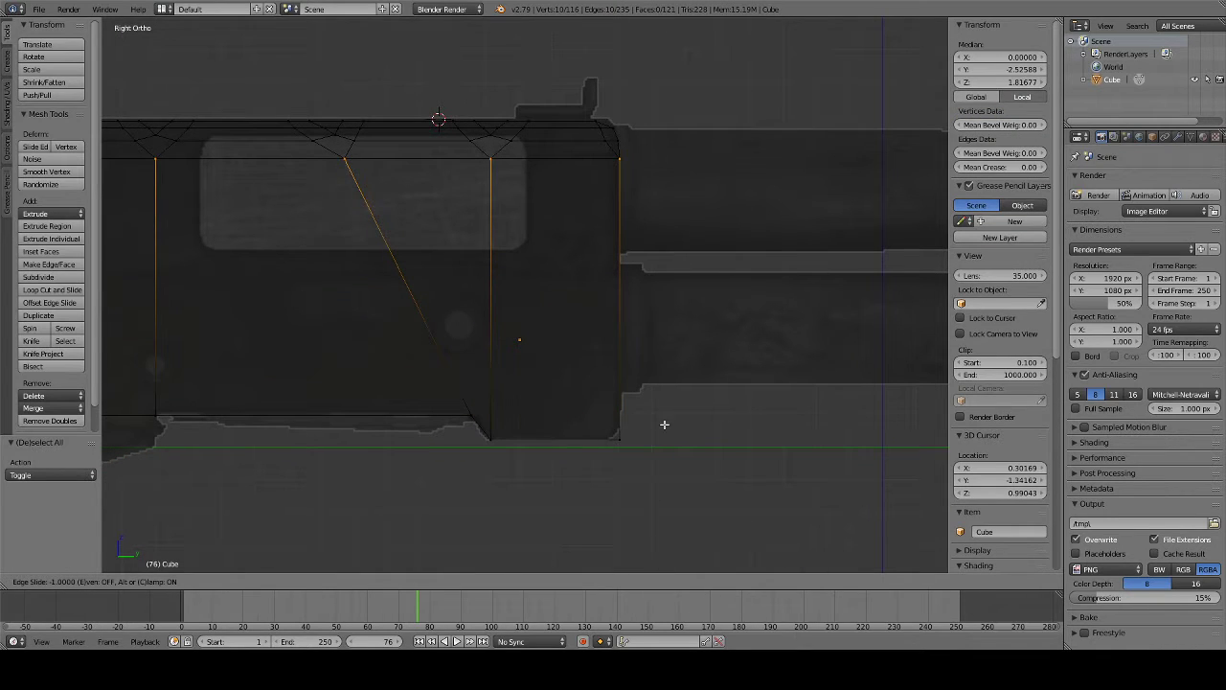
{"action": "left_click", "coordinate": [638, 556]}
{"action": "right_click", "coordinate": [619, 439]}
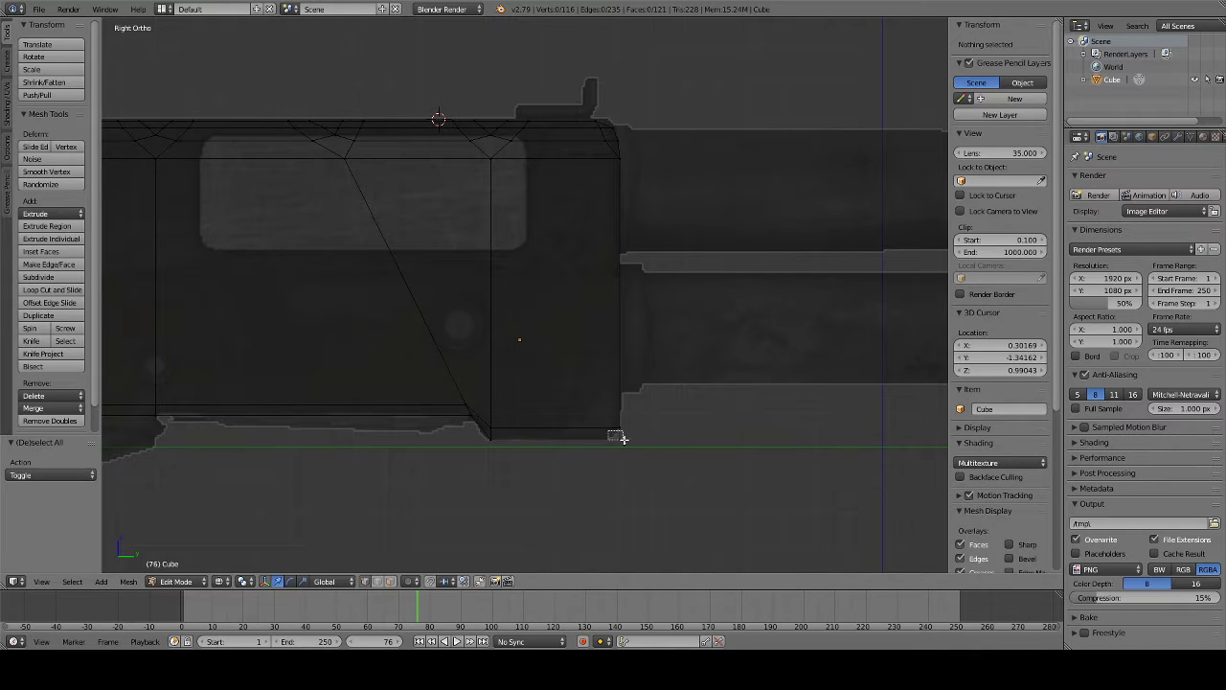
{"action": "key", "text": "a"}
- Pan the view past the grip and trigger over to the barrel
{"action": "scroll", "coordinate": [627, 405], "scroll_direction": "down", "scroll_amount": 3}
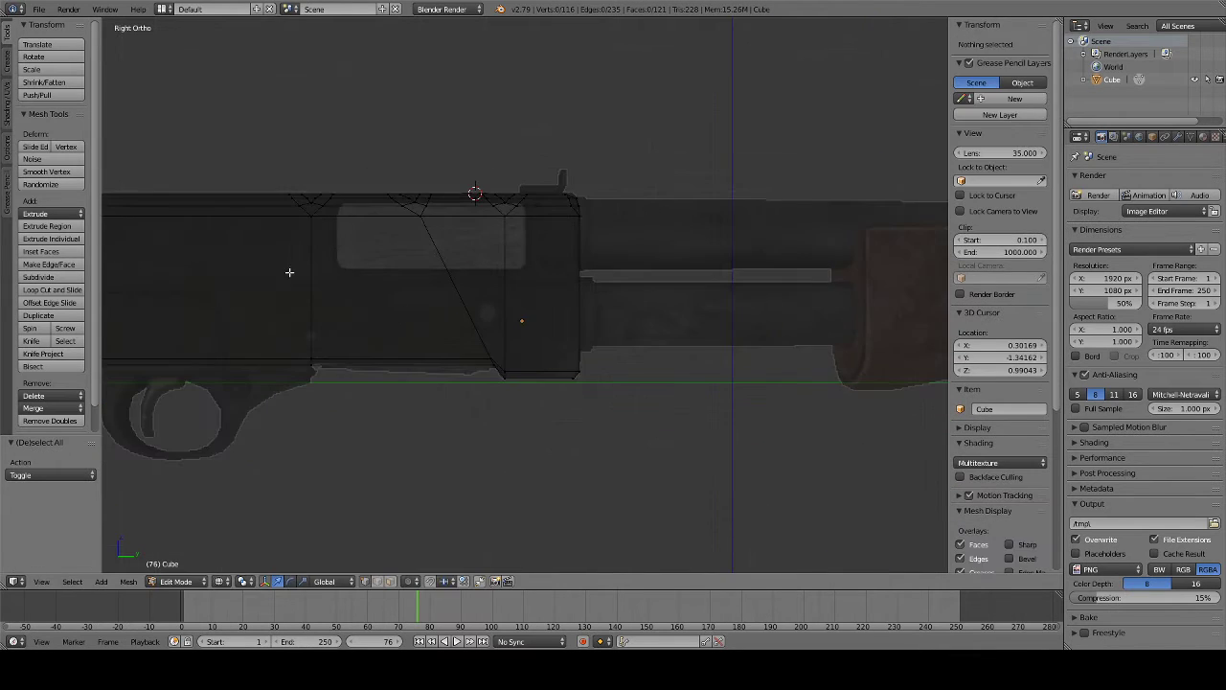
{"action": "scroll", "coordinate": [801, 278], "scroll_direction": "up", "scroll_amount": 3}
{"action": "mouse_move", "coordinate": [291, 271]}
{"action": "middle_mouse_down", "text": "shift"}
{"action": "mouse_move", "coordinate": [801, 278]}
{"action": "mouse_move", "coordinate": [541, 149]}
{"action": "middle_mouse_up", "text": "shift"}
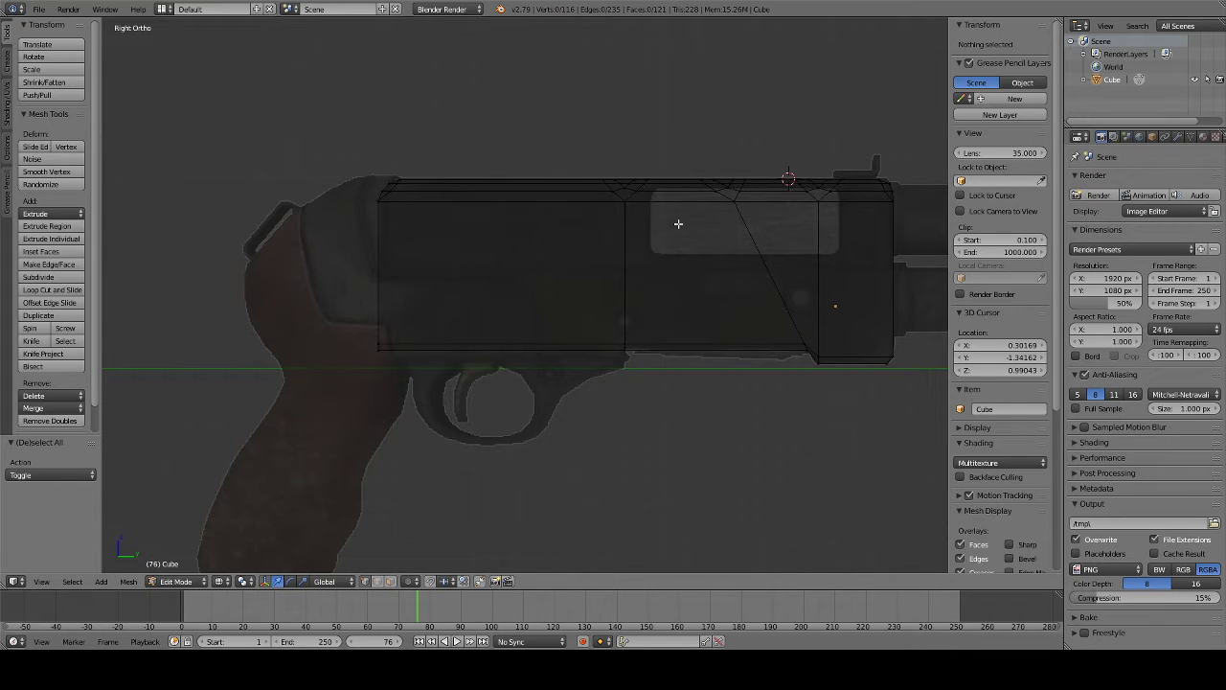
{"action": "mouse_move", "coordinate": [679, 223]}
{"action": "middle_mouse_down", "text": "shift"}
{"action": "mouse_move", "coordinate": [482, 211]}
{"action": "mouse_move", "coordinate": [409, 233]}
{"action": "mouse_move", "coordinate": [317, 176]}
{"action": "middle_mouse_up", "text": "shift"}
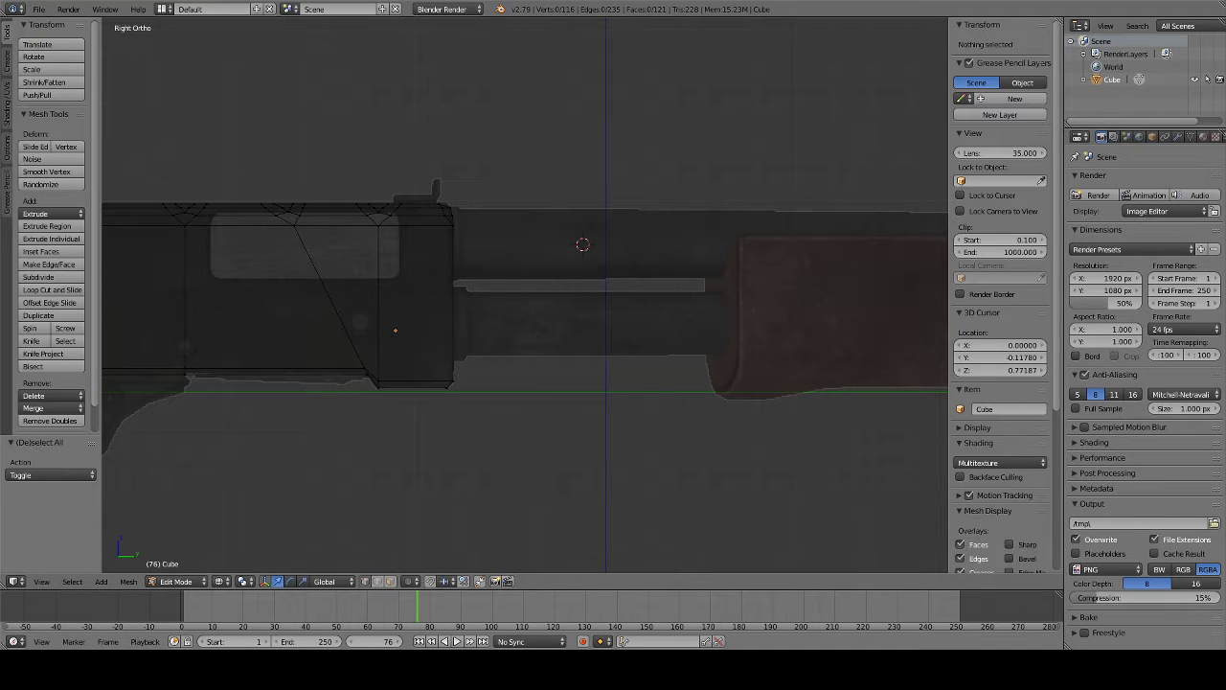
- Add a cylinder, rotate it 90 degrees to lie lengthwise, and shrink it to barrel size
{"action": "left_click", "coordinate": [103, 586]}
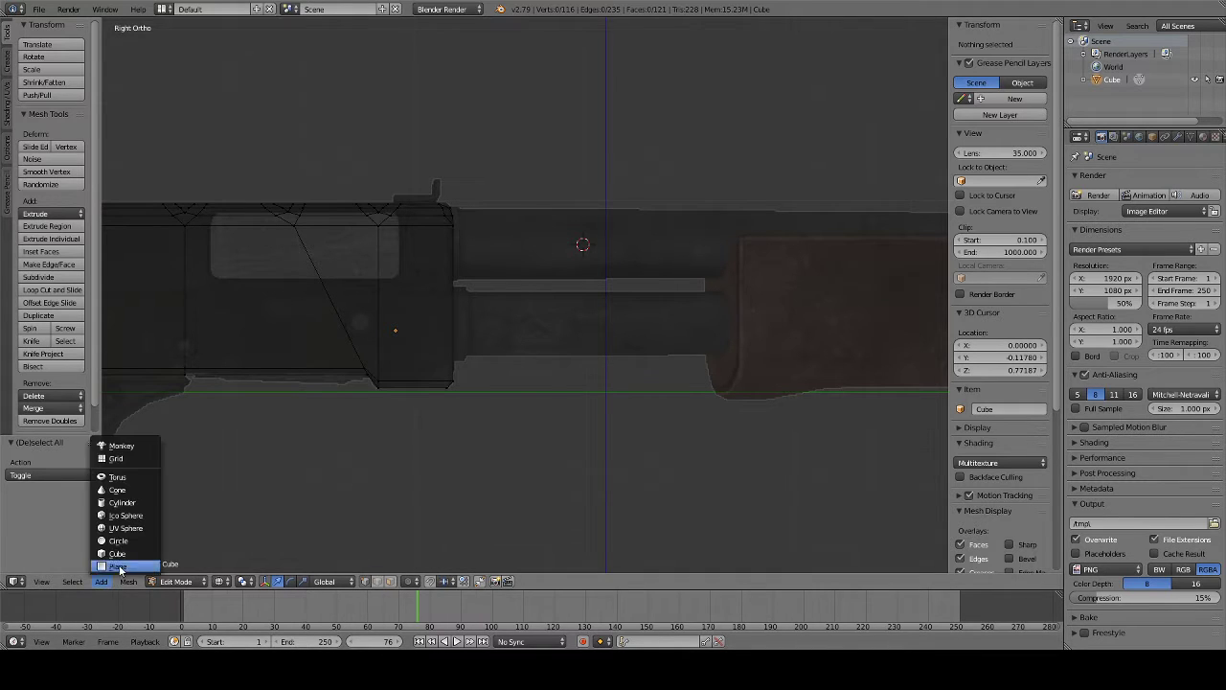
{"action": "left_click", "coordinate": [120, 505]}
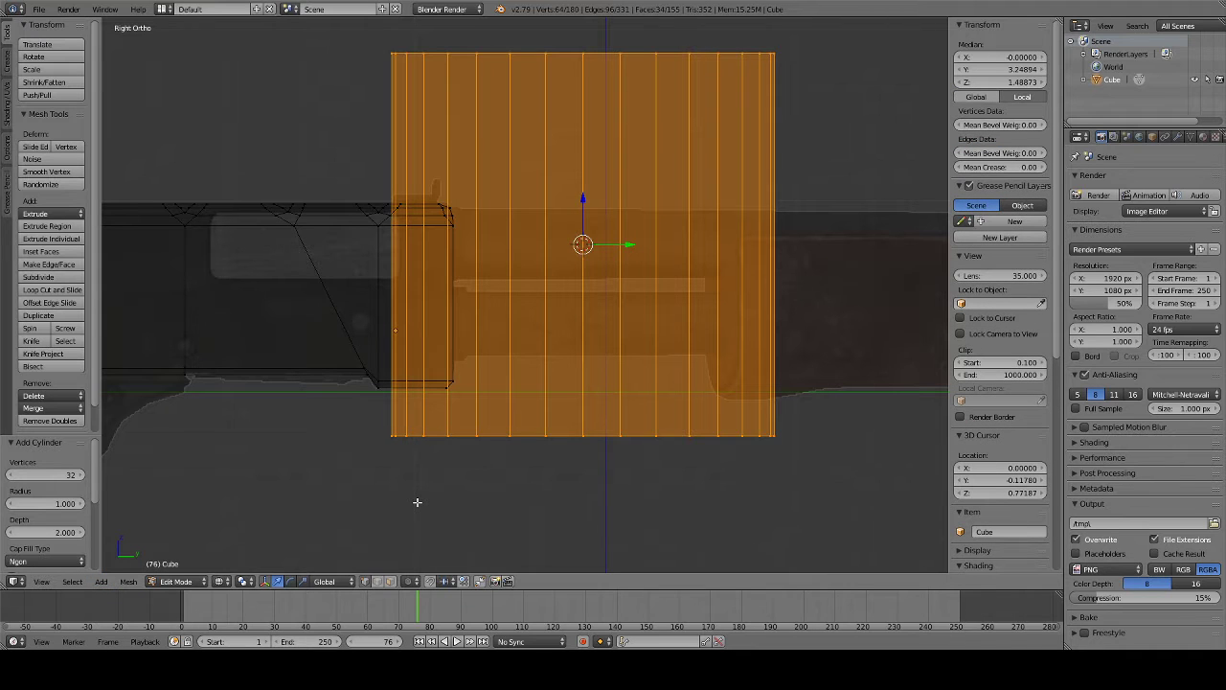
{"action": "key", "text": "r"}
{"action": "key", "text": "9"}
{"action": "key", "text": "0"}
{"action": "key", "text": "Return"}
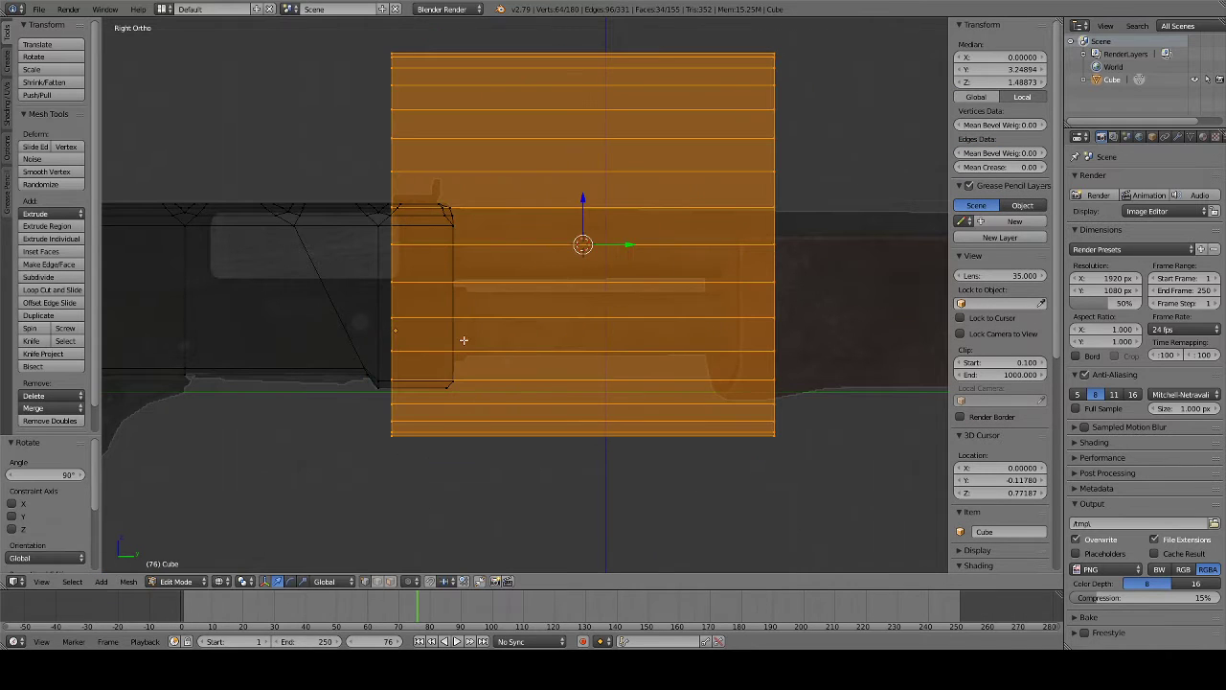
{"action": "key", "text": "s"}
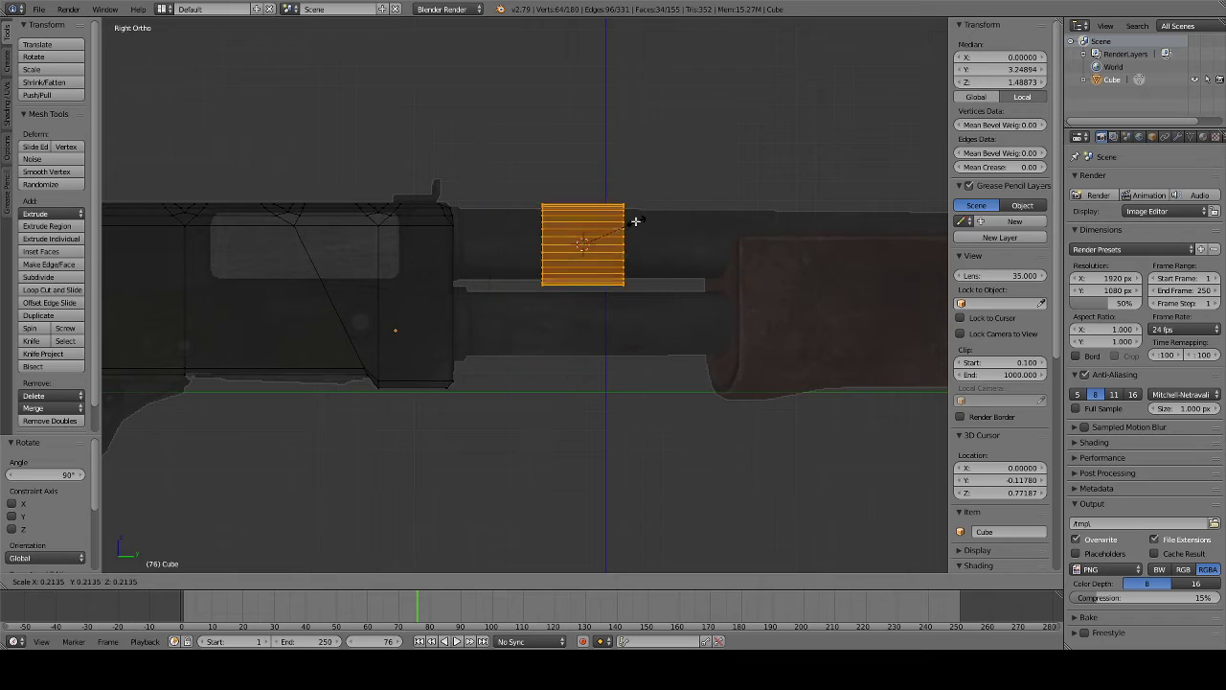
{"action": "left_click", "coordinate": [626, 228]}
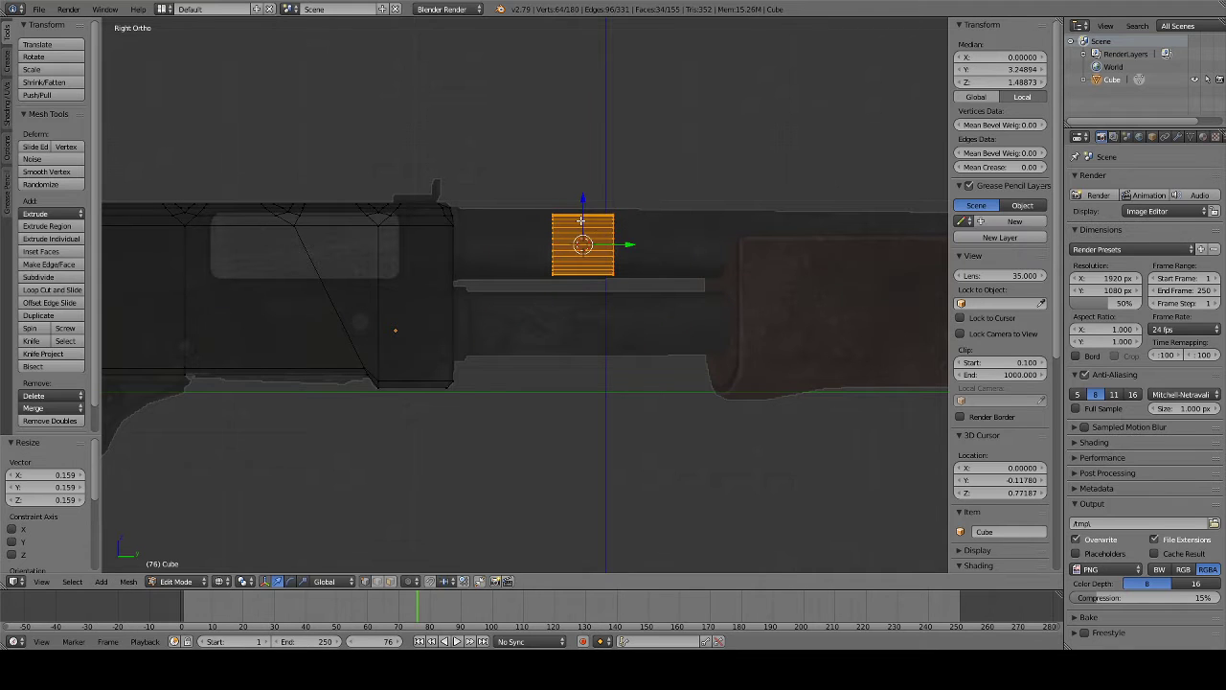
- Raise the cylinder slightly, resize it, and slide it back against the receiver front
{"action": "key", "text": "g"}
{"action": "key", "text": "z"}
{"action": "left_click", "coordinate": [670, 227]}
{"action": "key", "text": "s"}
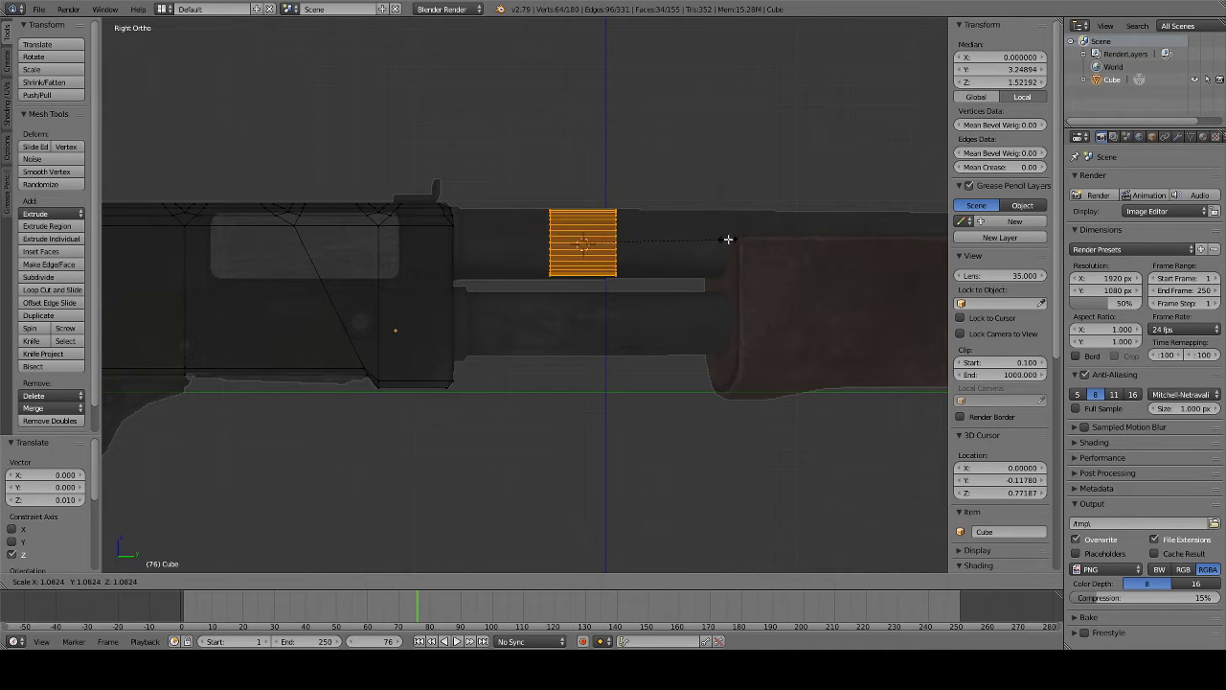
{"action": "left_click", "coordinate": [730, 240]}
{"action": "left_click_drag", "start_coordinate": [630, 244], "coordinate": [542, 244]}
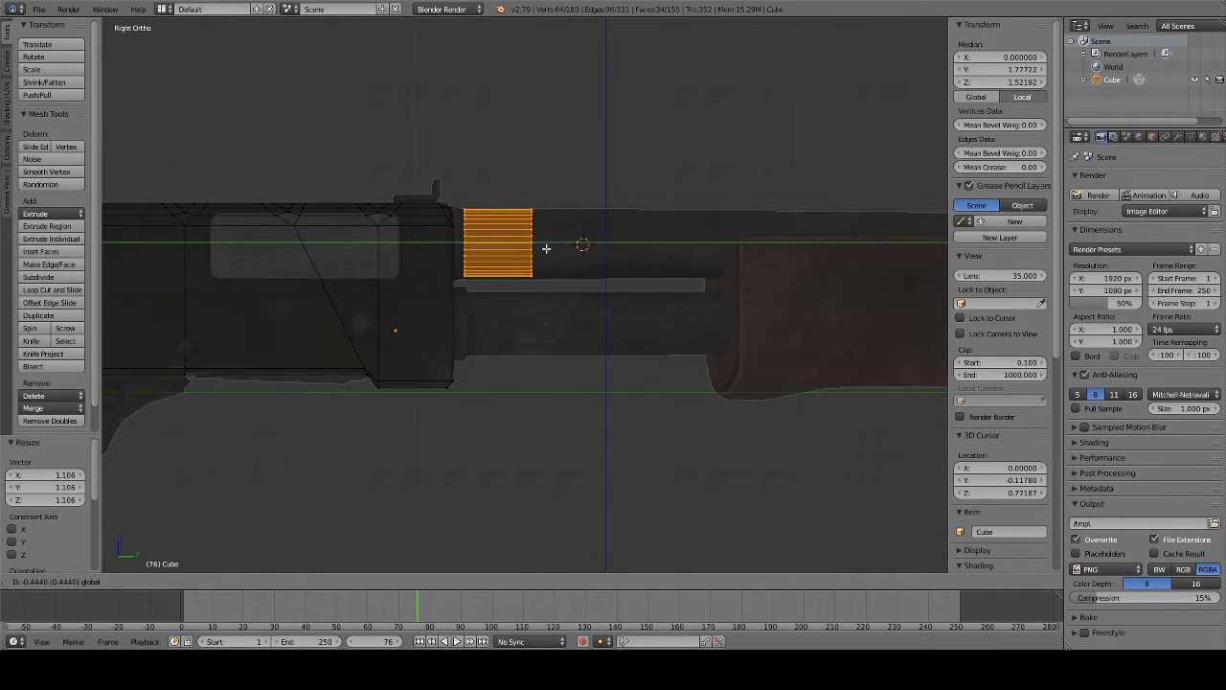
{"action": "left_click_drag", "start_coordinate": [546, 248], "coordinate": [547, 252]}
{"action": "left_click", "coordinate": [537, 240]}
- Extrude the cylinder's rear loop twice toward the receiver, scaling the first new loop
{"action": "scroll", "coordinate": [524, 224], "scroll_direction": "up", "scroll_amount": 3}
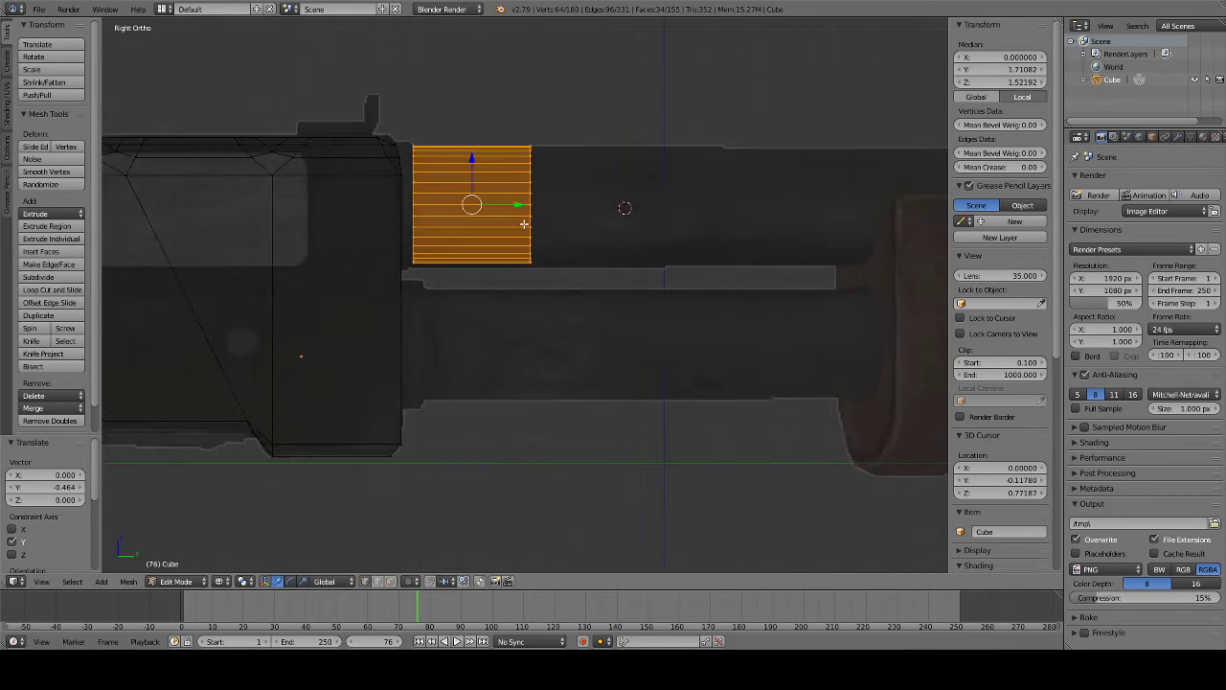
{"action": "middle_click_drag", "start_coordinate": [522, 166], "coordinate": [580, 214], "text": "shift"}
{"action": "key", "text": "a"}
{"action": "key", "text": "b"}
{"action": "left_click_drag", "start_coordinate": [465, 184], "coordinate": [502, 315]}
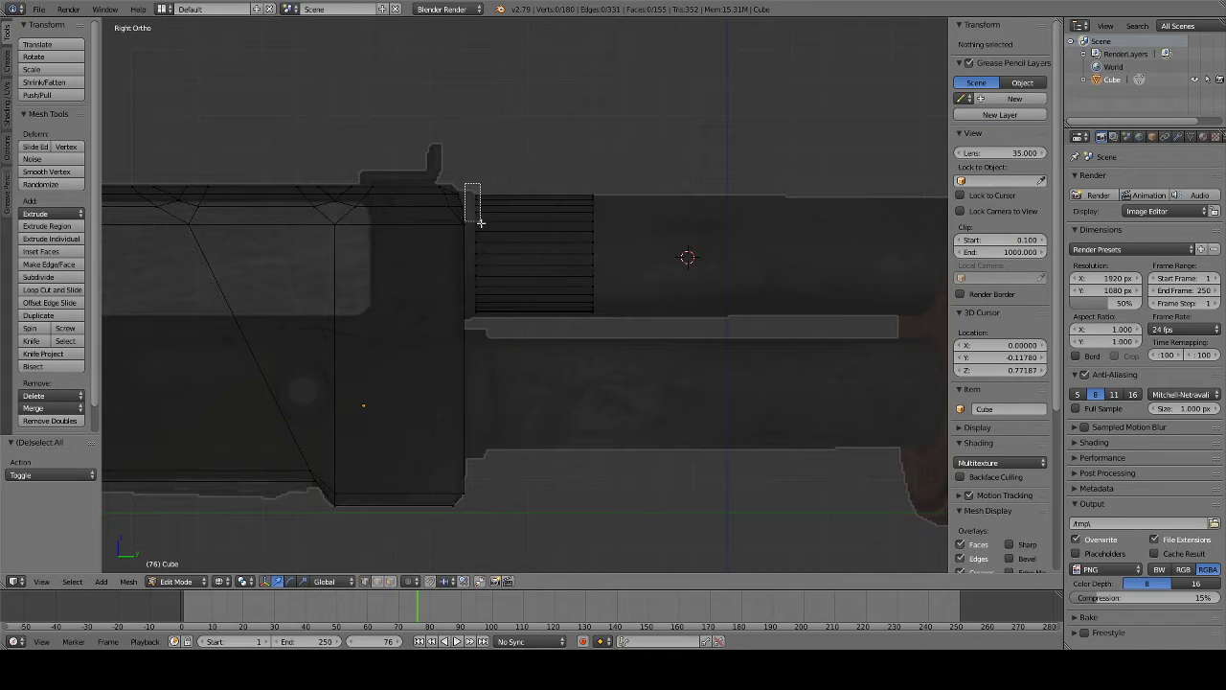
{"action": "key", "text": "e"}
{"action": "left_click", "coordinate": [498, 317]}
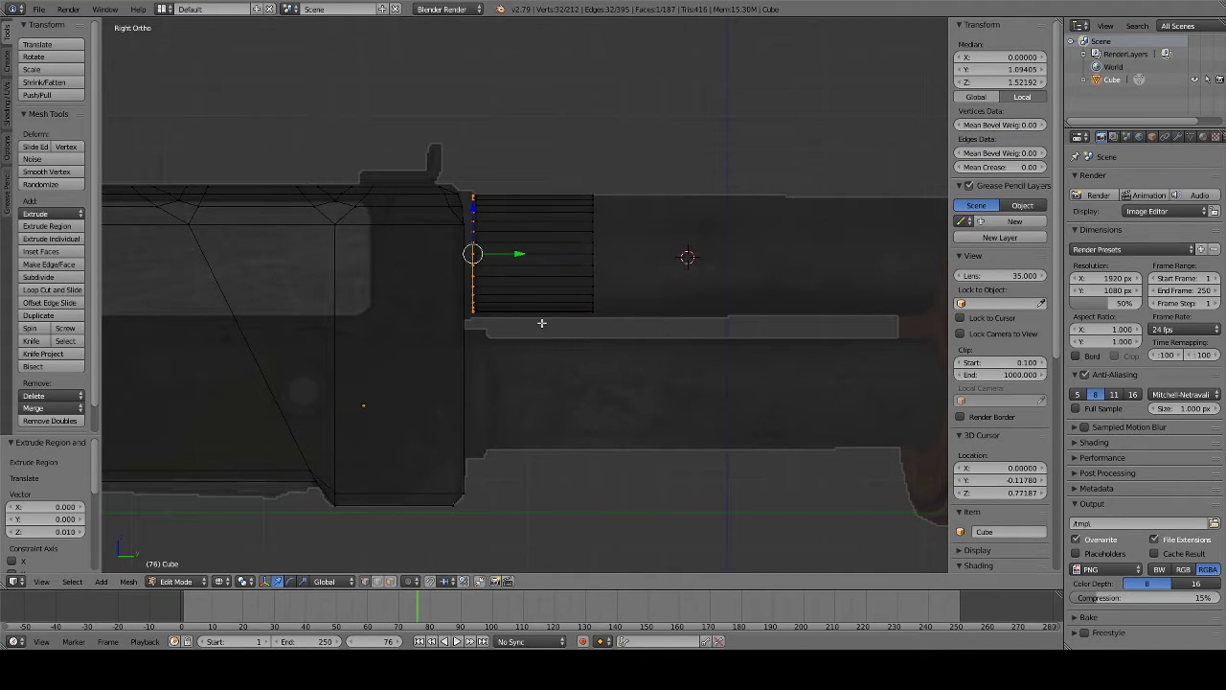
{"action": "key", "text": "s"}
{"action": "left_click", "coordinate": [586, 340]}
{"action": "key", "text": "e"}
{"action": "left_click", "coordinate": [549, 325]}
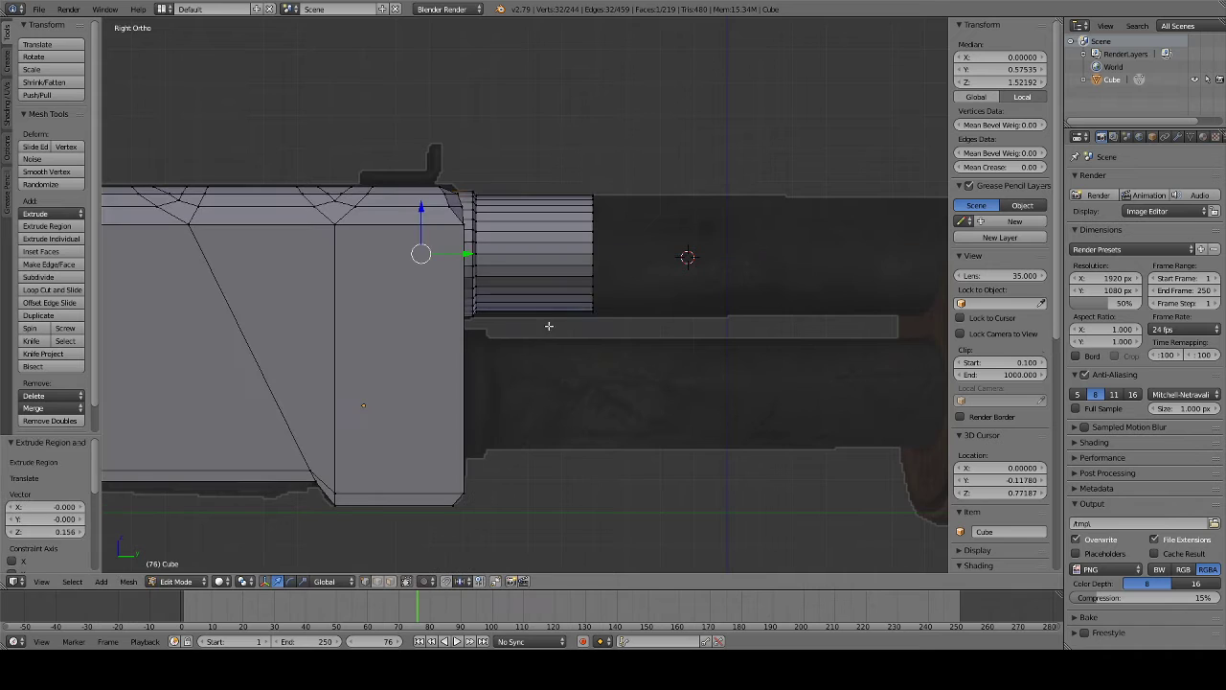
- In wireframe view, select the barrel section, lower it slightly, and enlarge it a little
{"action": "key", "text": "a"}
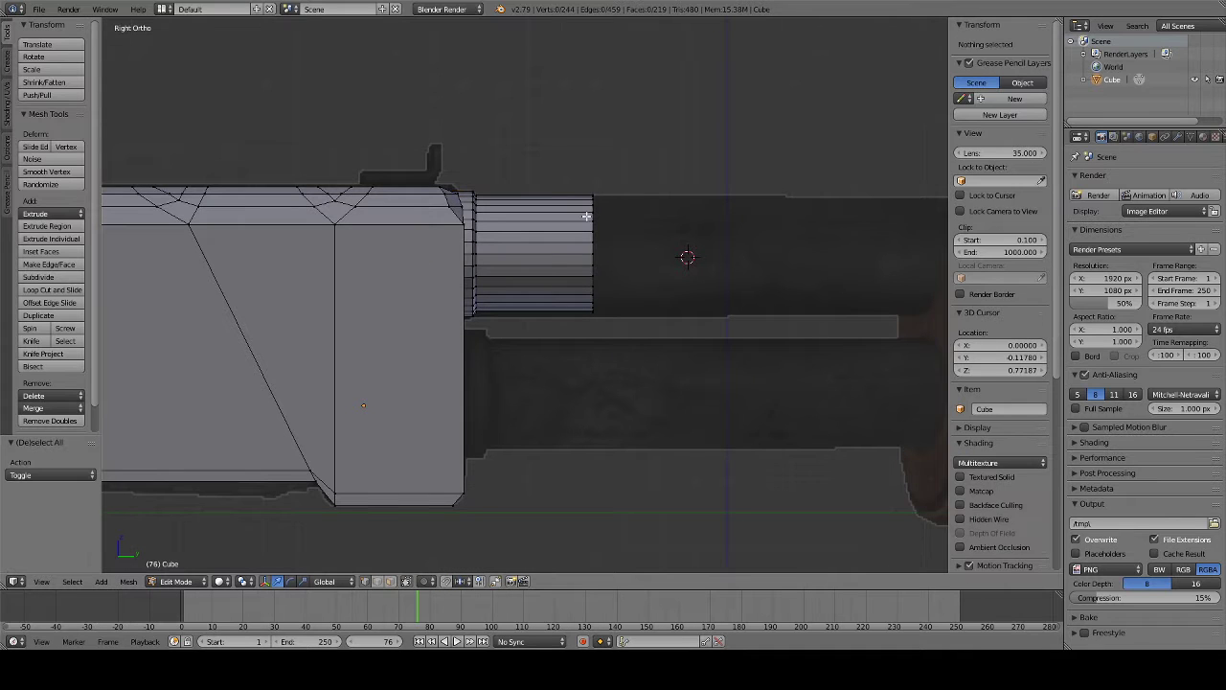
{"action": "key", "text": "z"}
{"action": "key", "text": "b"}
{"action": "left_click_drag", "start_coordinate": [412, 187], "coordinate": [467, 324]}
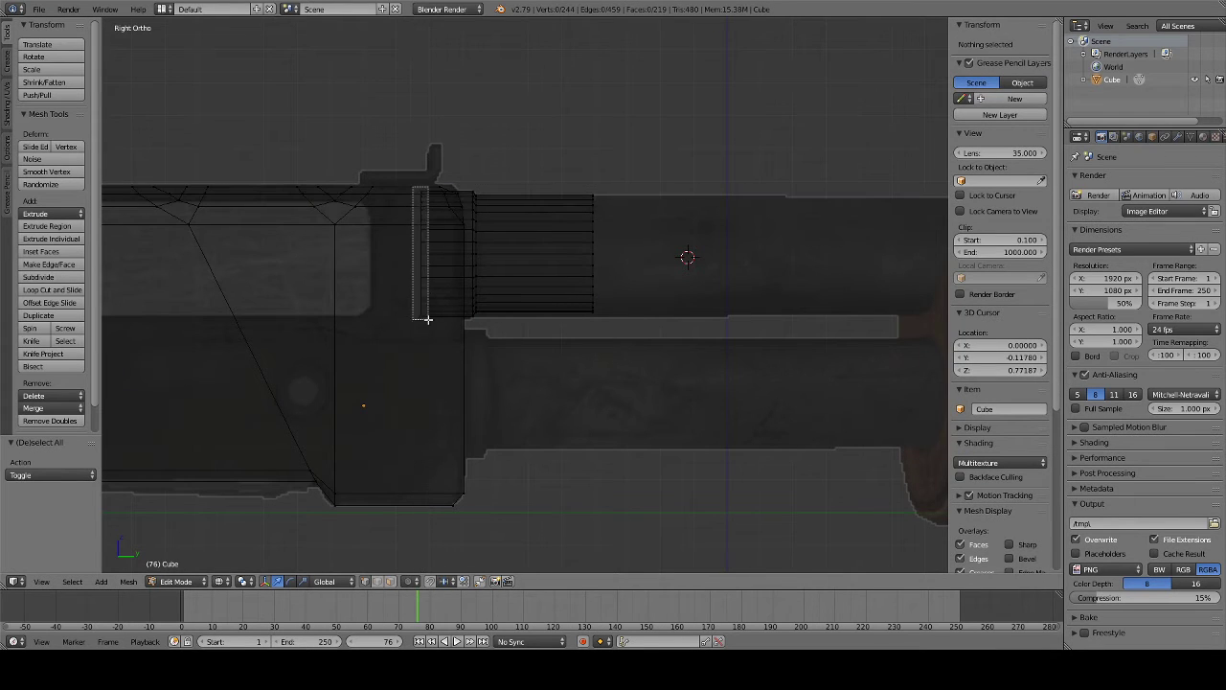
{"action": "key", "text": "b"}
{"action": "left_click_drag", "start_coordinate": [474, 195], "coordinate": [603, 357]}
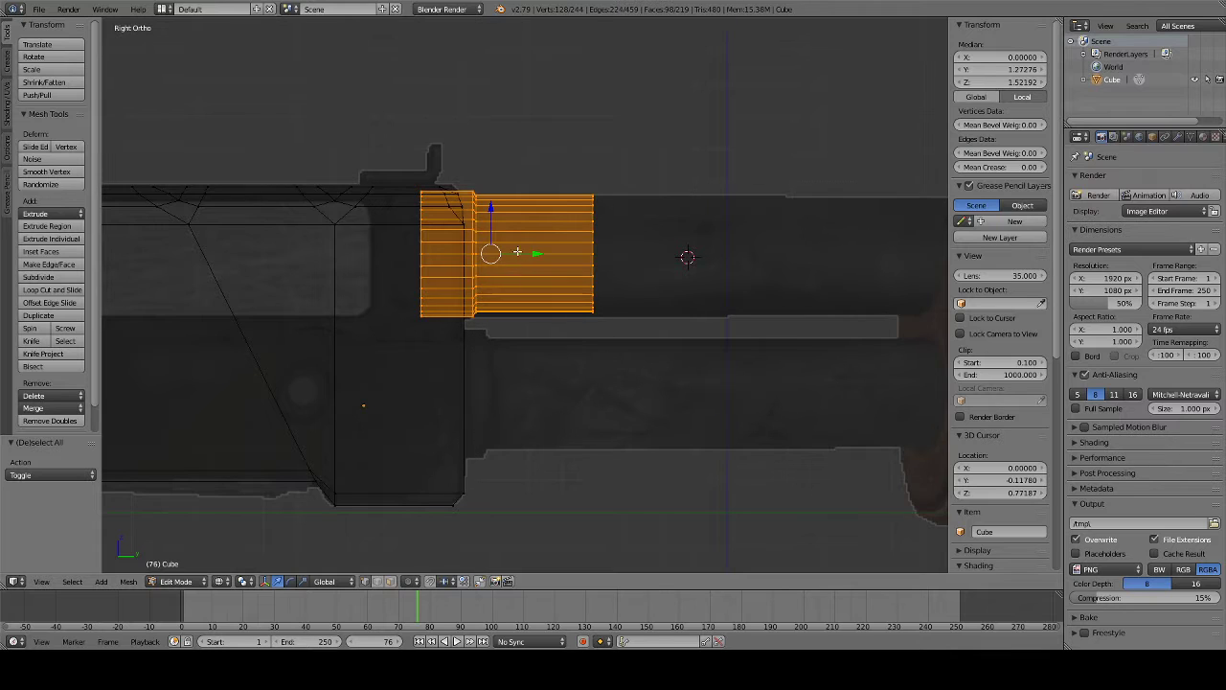
{"action": "left_click_drag", "start_coordinate": [488, 229], "coordinate": [514, 236]}
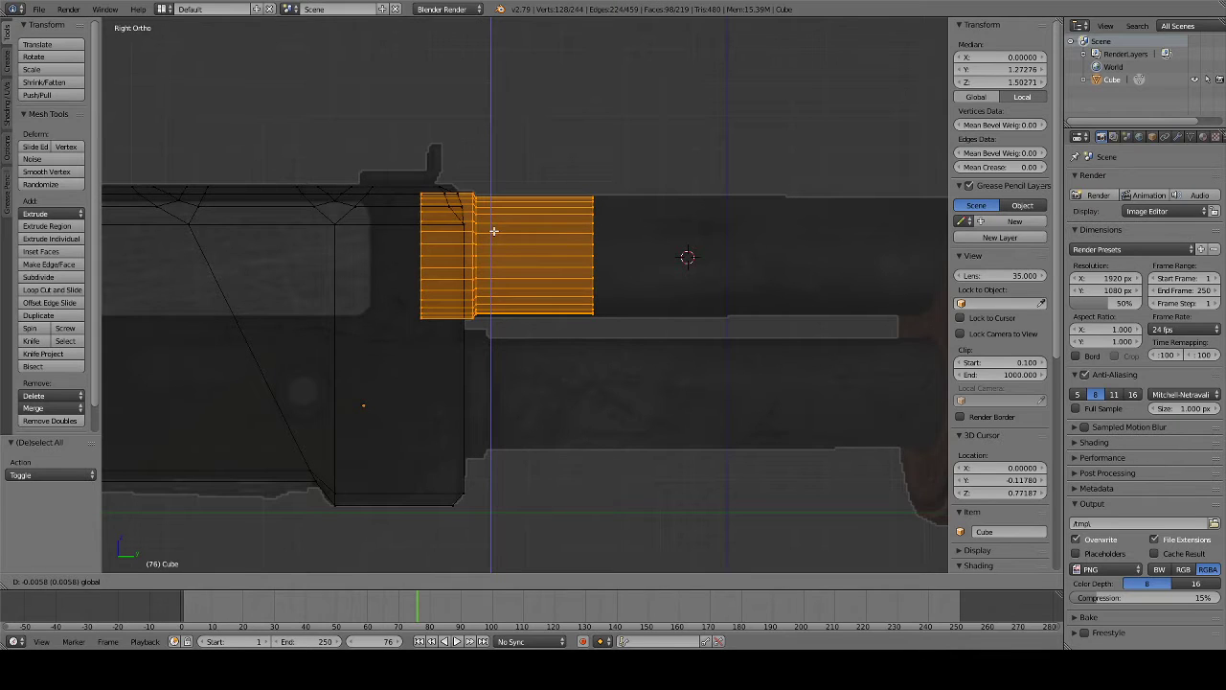
{"action": "key", "text": "s"}
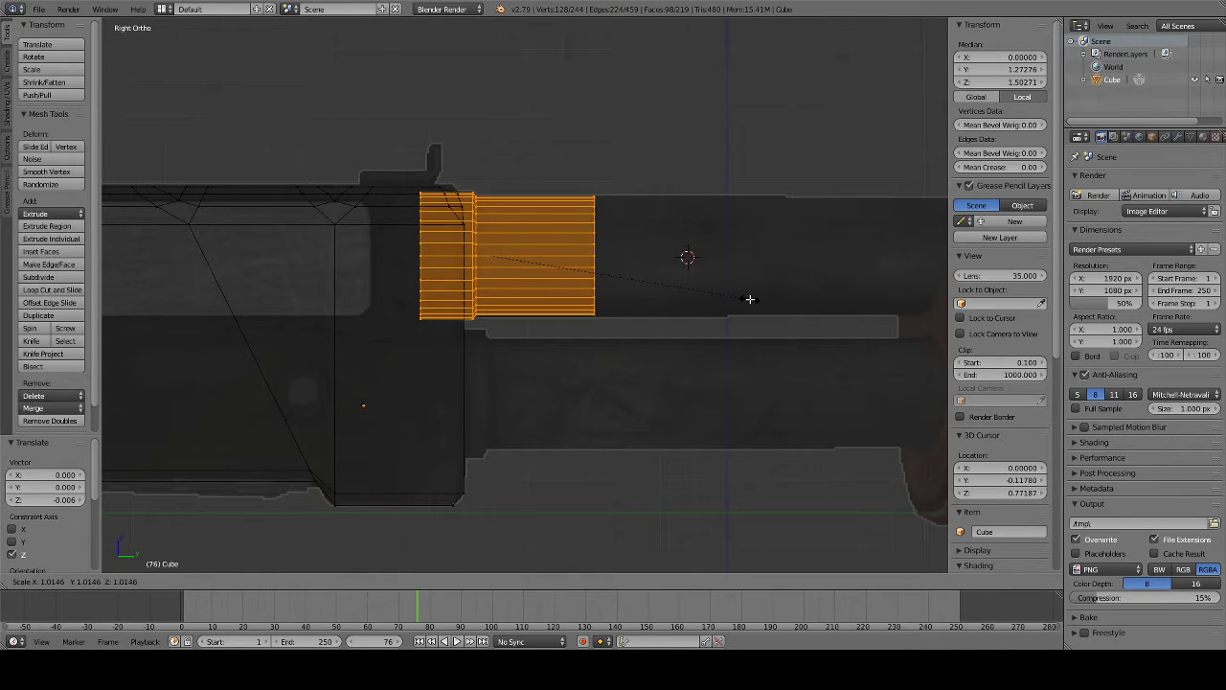
{"action": "left_click", "coordinate": [753, 300]}
- Select the barrel's front ring in wireframe and frame the whole shotgun
{"action": "key", "text": "a"}
{"action": "key", "text": "z"}
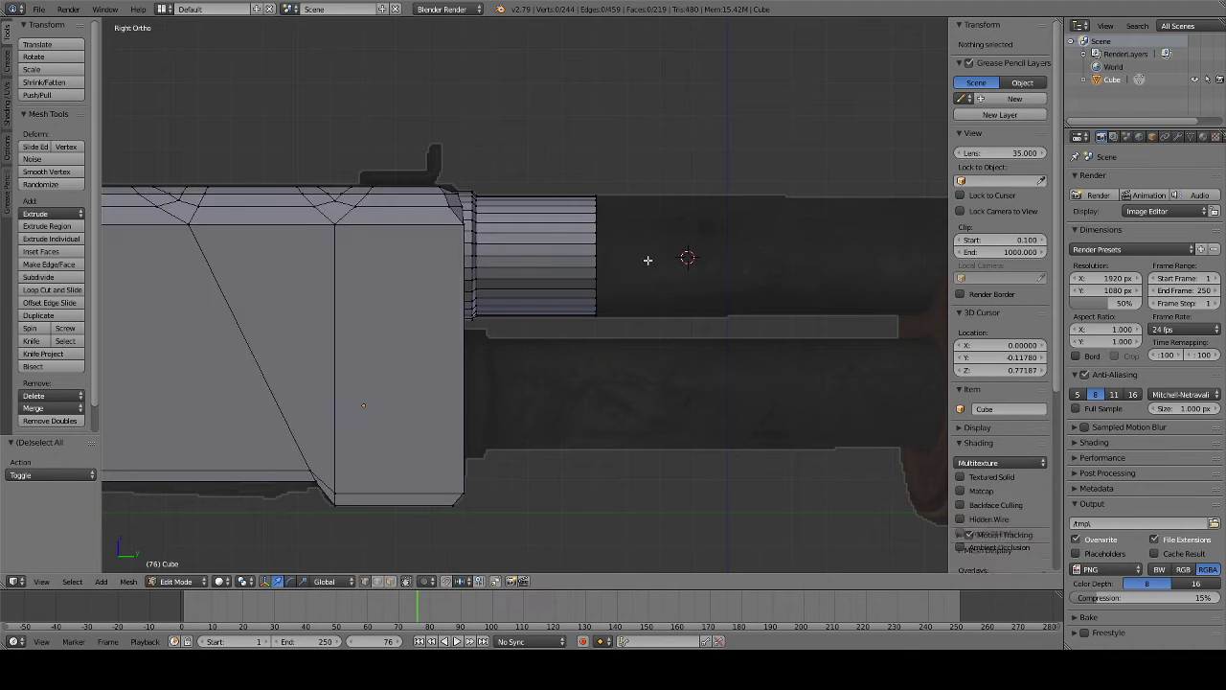
{"action": "key", "text": "z"}
{"action": "key", "text": "b"}
{"action": "left_click_drag", "start_coordinate": [578, 164], "coordinate": [659, 356]}
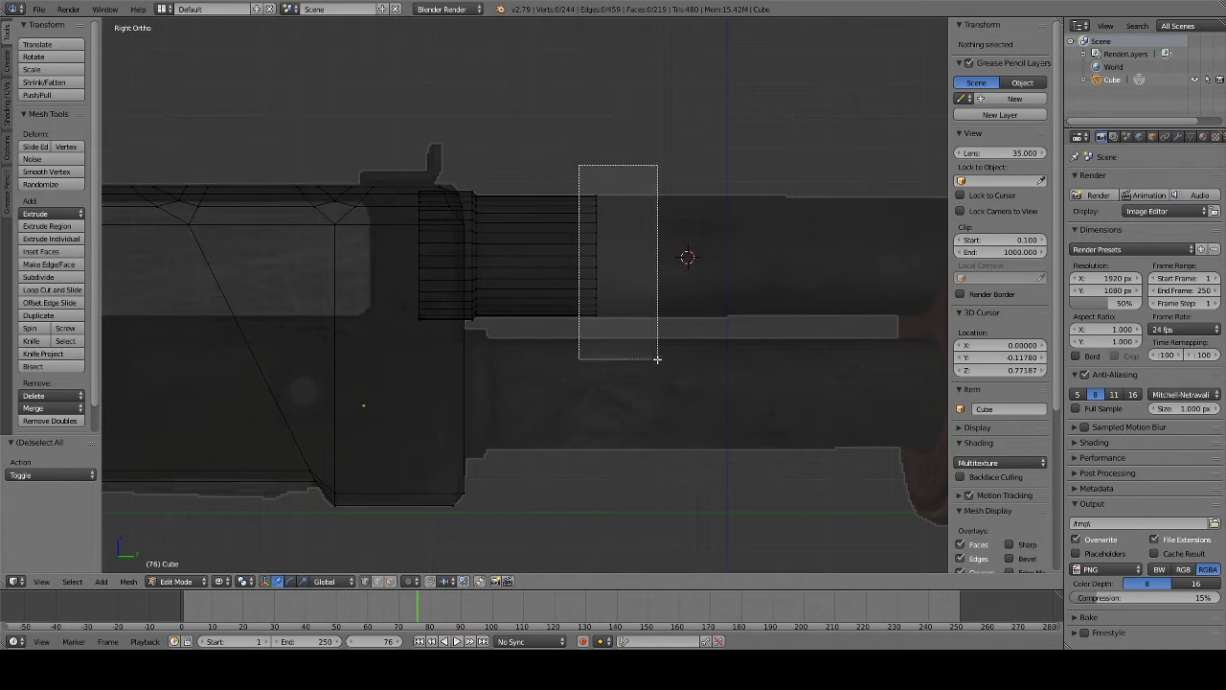
{"action": "scroll", "coordinate": [663, 336], "scroll_direction": "down", "scroll_amount": 6}
{"action": "middle_click_drag", "start_coordinate": [688, 312], "coordinate": [388, 312], "text": "shift"}
{"action": "scroll", "coordinate": [330, 295], "scroll_direction": "down", "scroll_amount": 4}
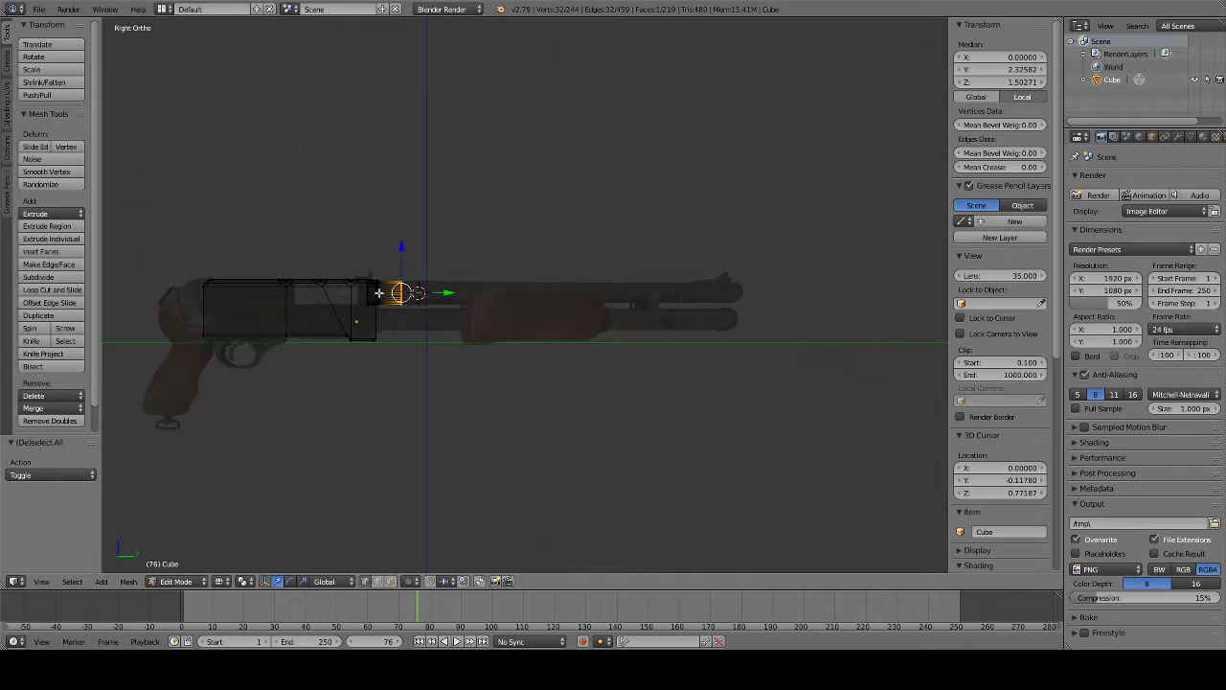
- Reposition the front ring along the barrel and shrink it slightly
{"action": "left_click_drag", "start_coordinate": [444, 294], "coordinate": [706, 320]}
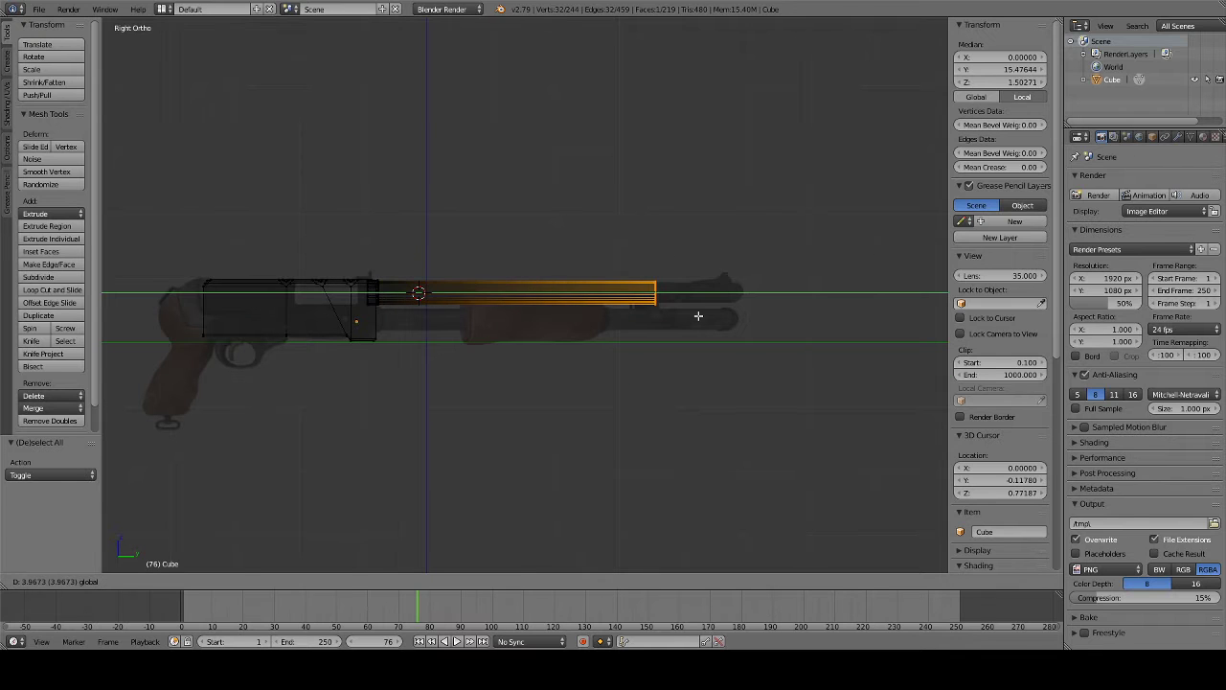
{"action": "scroll", "coordinate": [720, 315], "scroll_direction": "up", "scroll_amount": 7}
{"action": "mouse_move", "coordinate": [720, 315]}
{"action": "middle_mouse_down", "text": "shift"}
{"action": "mouse_move", "coordinate": [356, 260]}
{"action": "mouse_move", "coordinate": [181, 252]}
{"action": "middle_mouse_up", "text": "shift"}
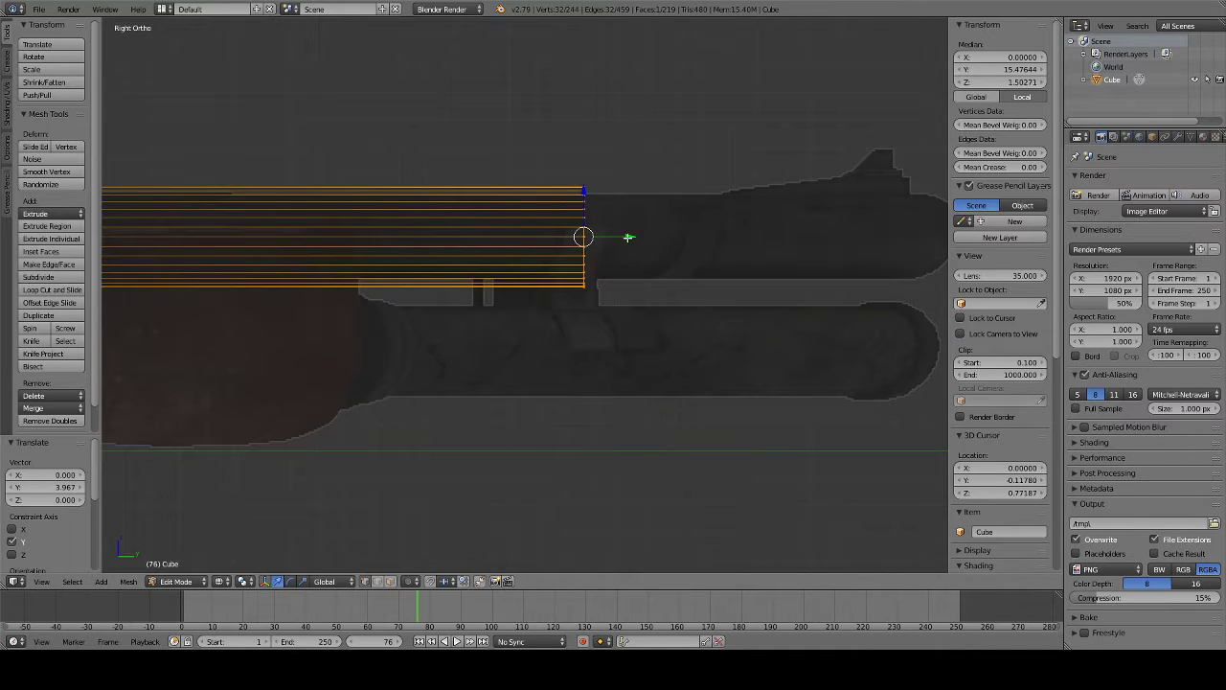
{"action": "left_click_drag", "start_coordinate": [629, 236], "coordinate": [274, 265]}
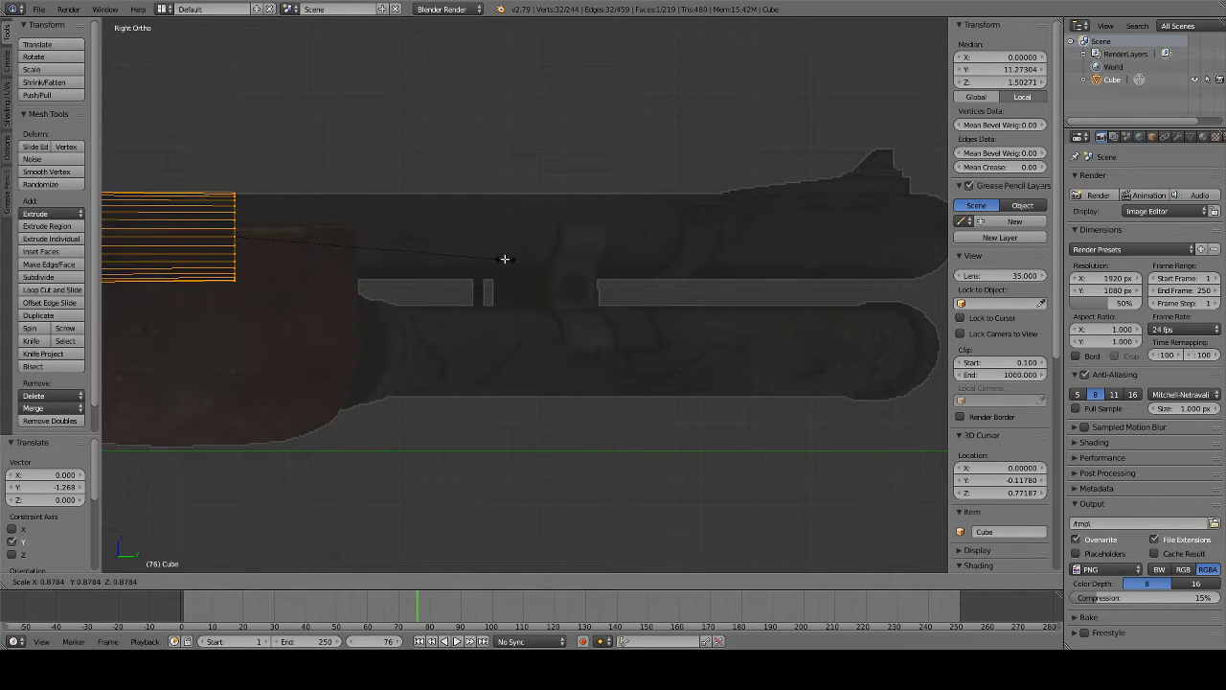
{"action": "left_click", "coordinate": [499, 260]}
- Extrude the front ring forward, align its end with the muzzle tip, then deselect
{"action": "key", "text": "e"}
{"action": "left_click", "coordinate": [141, 300]}
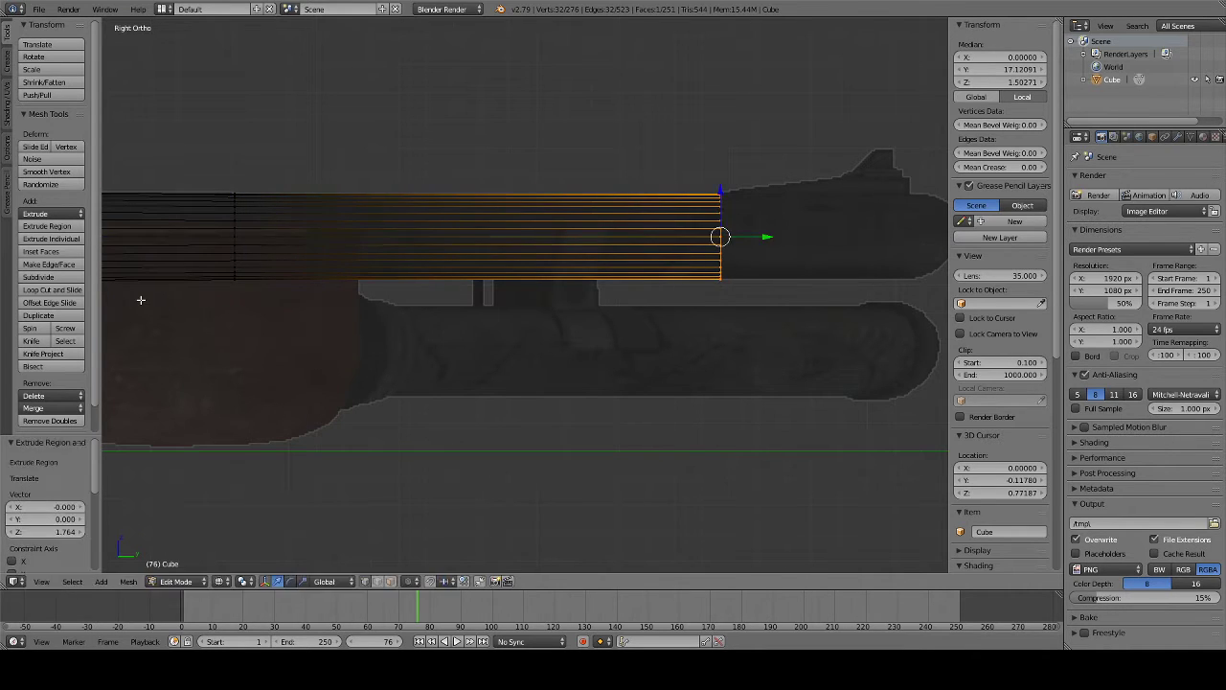
{"action": "middle_click_drag", "start_coordinate": [472, 230], "coordinate": [254, 290], "text": "shift"}
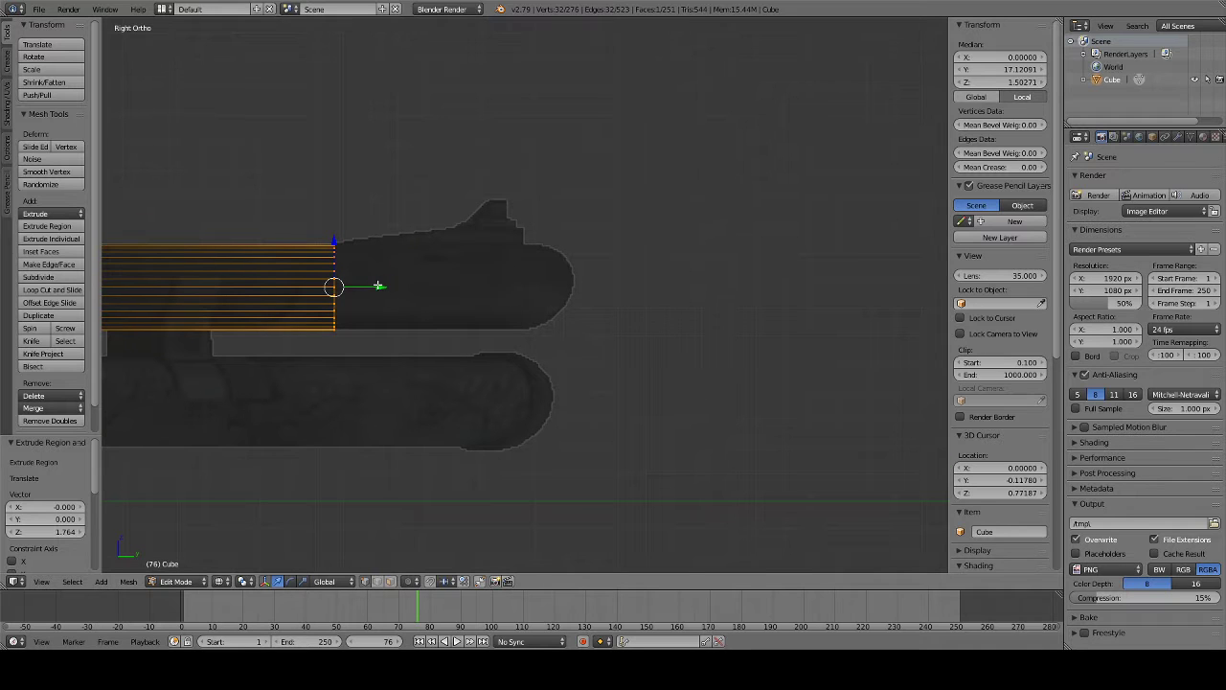
{"action": "mouse_move", "coordinate": [378, 285]}
{"action": "left_mouse_down"}
{"action": "mouse_move", "coordinate": [292, 292]}
{"action": "mouse_move", "coordinate": [576, 308]}
{"action": "left_mouse_up"}
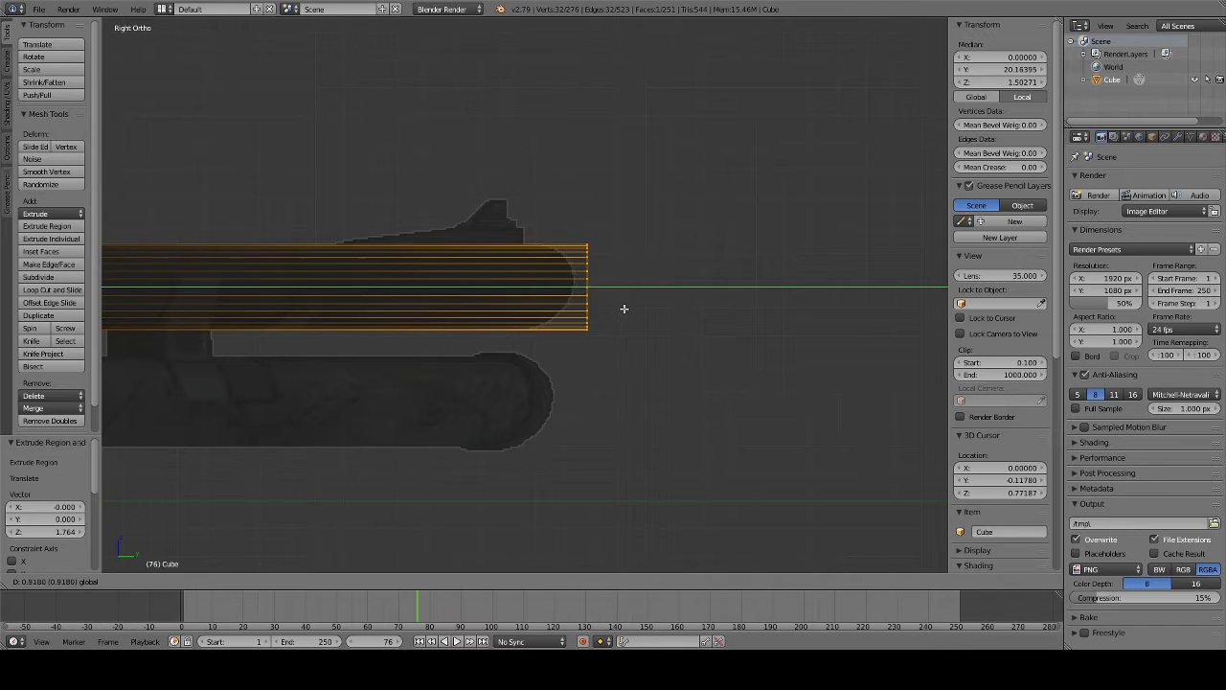
{"action": "left_click", "coordinate": [602, 310]}
{"action": "scroll", "coordinate": [575, 307], "scroll_direction": "down", "scroll_amount": 1}
{"action": "key", "text": "a"}
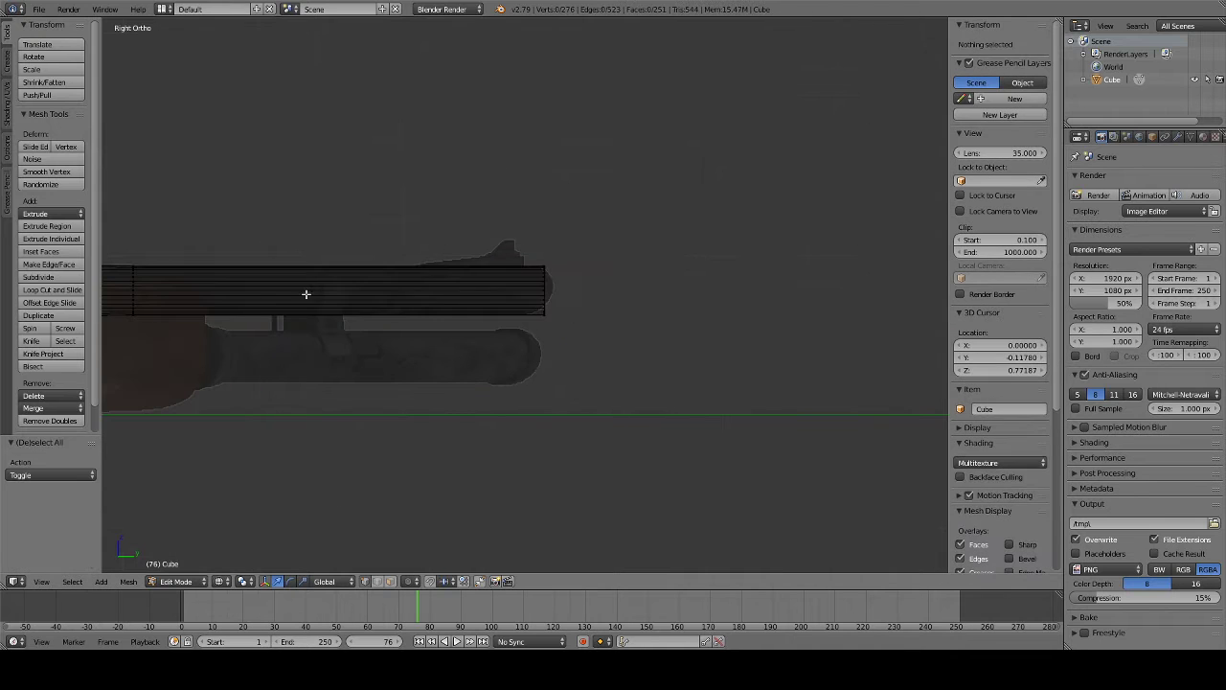
{"action": "scroll", "coordinate": [108, 262], "scroll_direction": "up", "scroll_amount": 3}
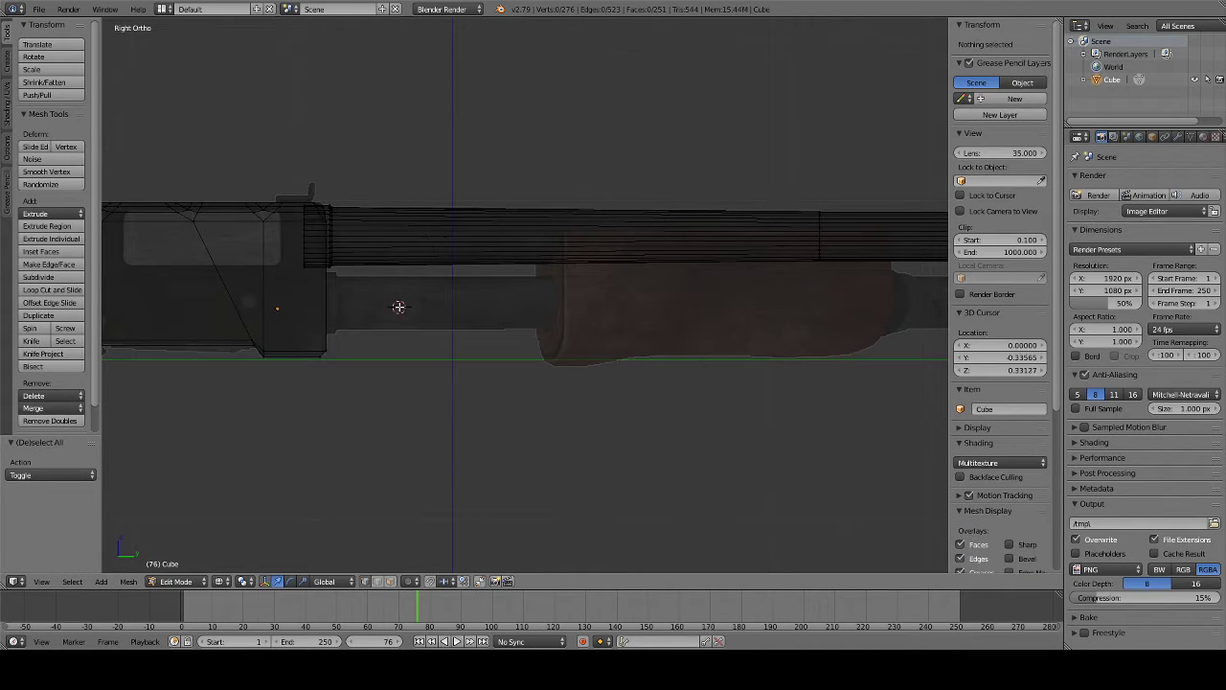
- Add a second cylinder, rotate it 90 degrees, shrink it, and raise it 0.02 on Z
{"action": "left_click", "coordinate": [100, 582]}
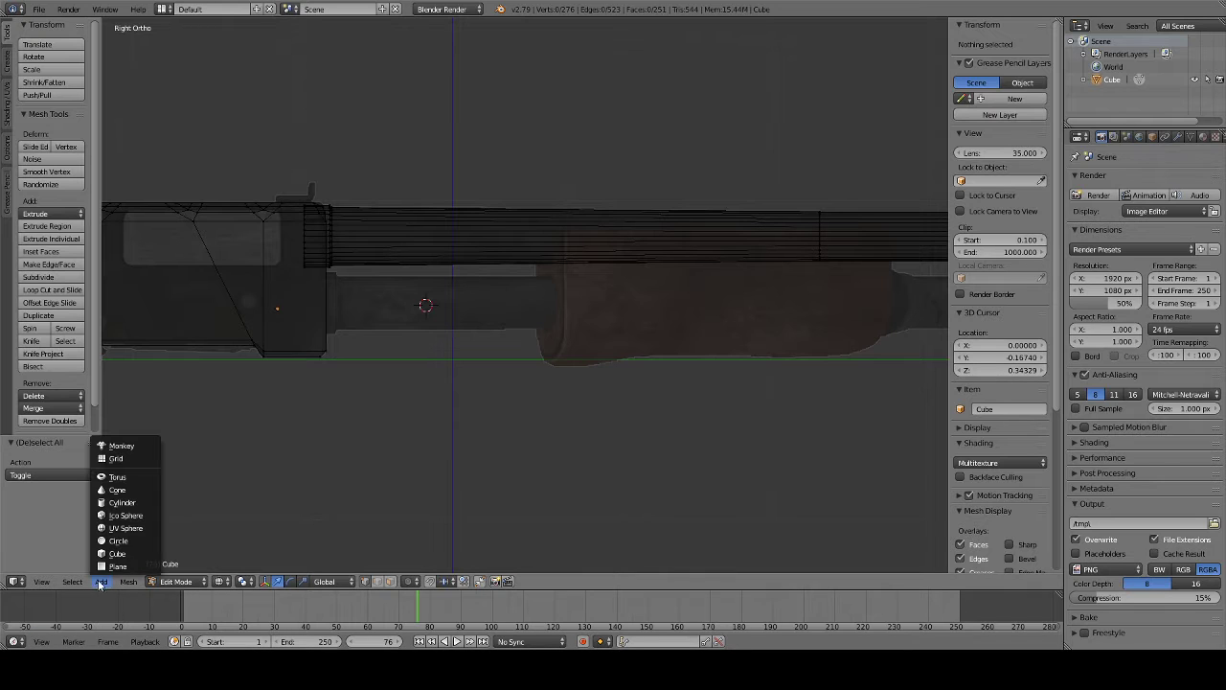
{"action": "left_click", "coordinate": [121, 502]}
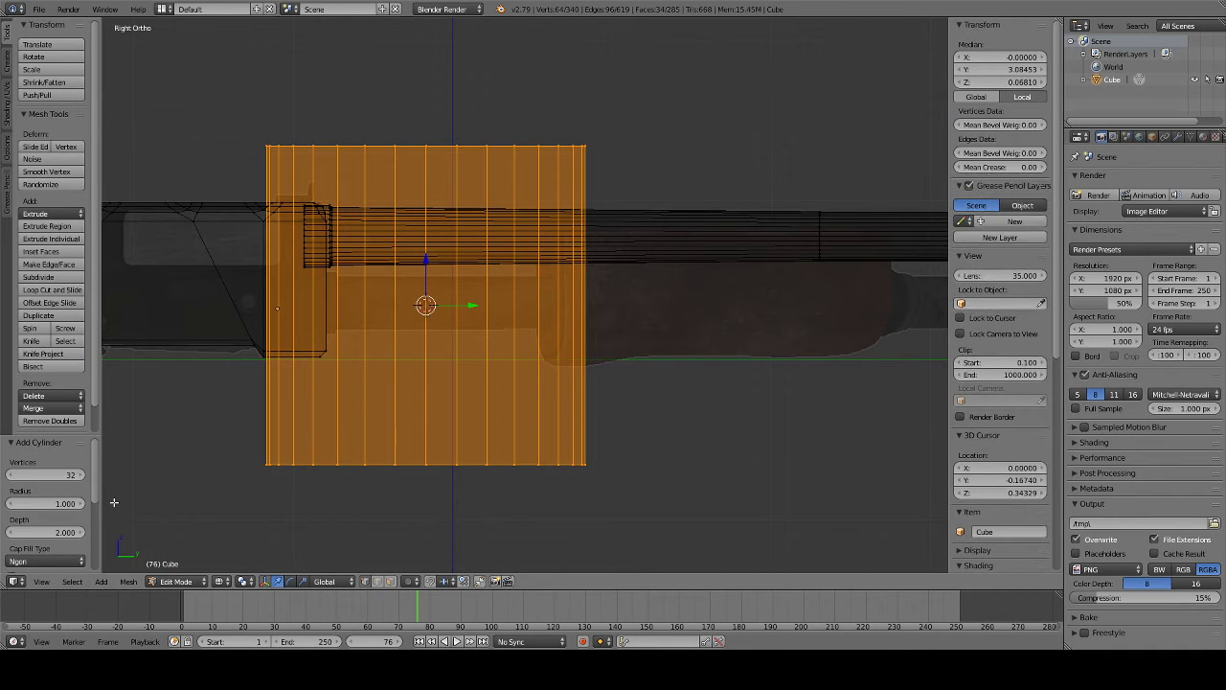
{"action": "type", "text": "r90"}
{"action": "key", "text": "Return"}
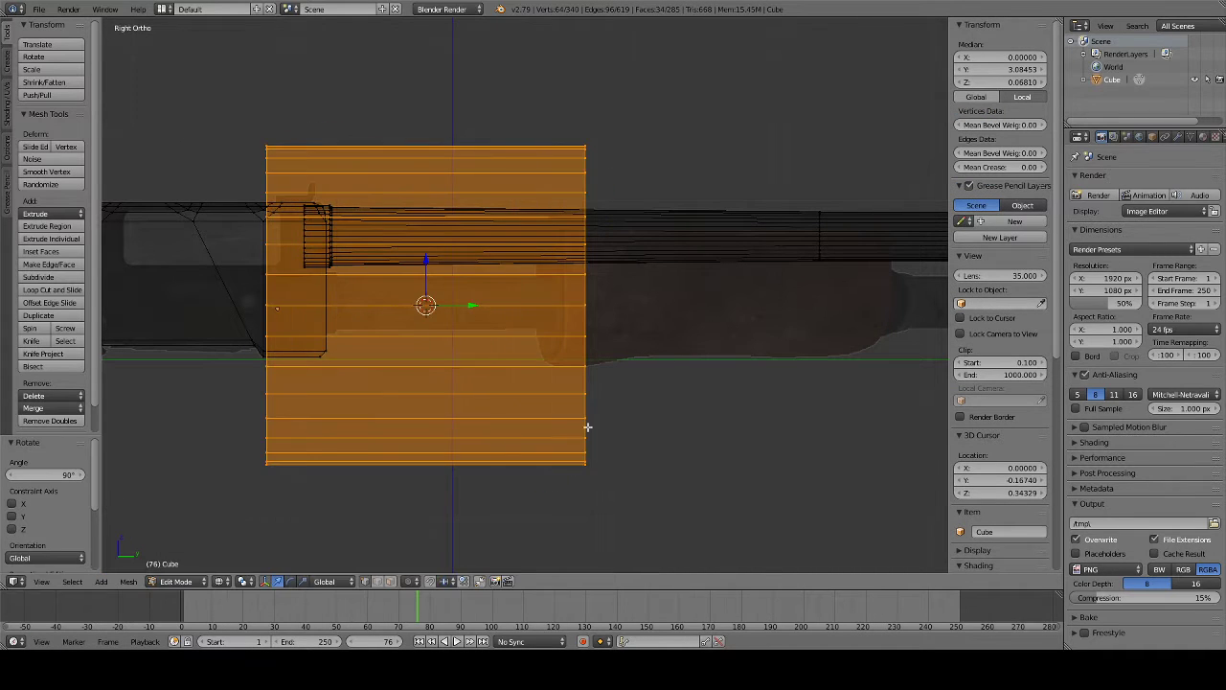
{"action": "key", "text": "s"}
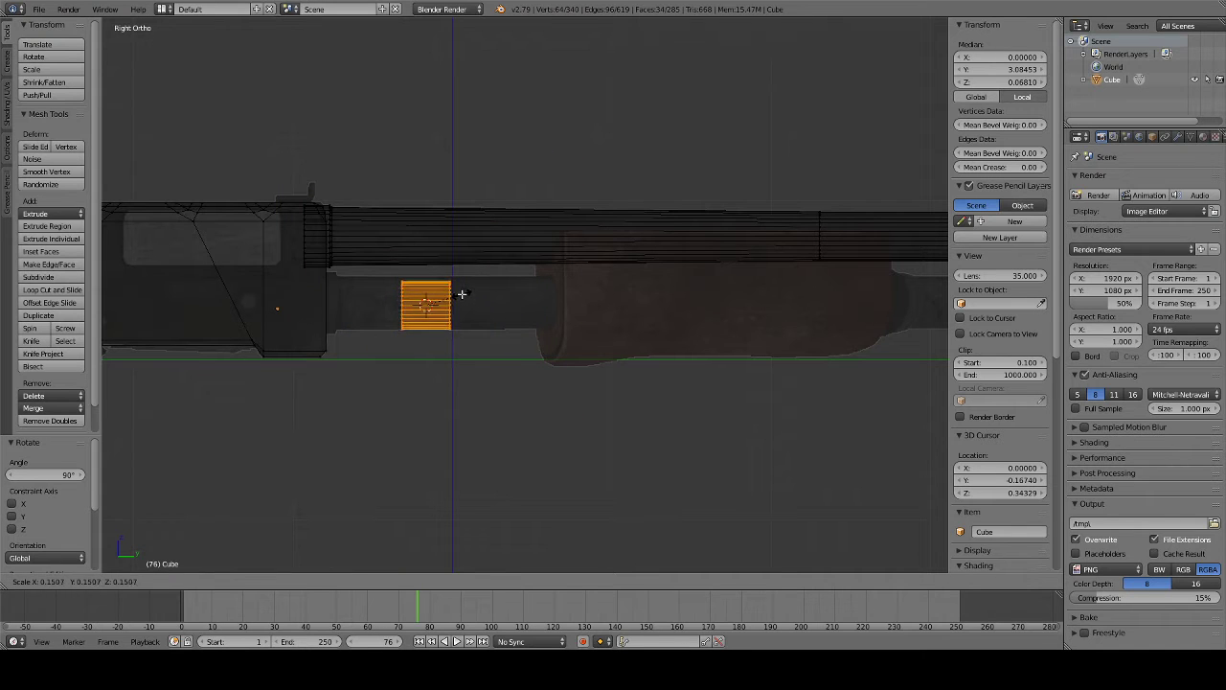
{"action": "left_click", "coordinate": [463, 292]}
{"action": "type", "text": "gz0.02"}
{"action": "key", "text": "Return"}
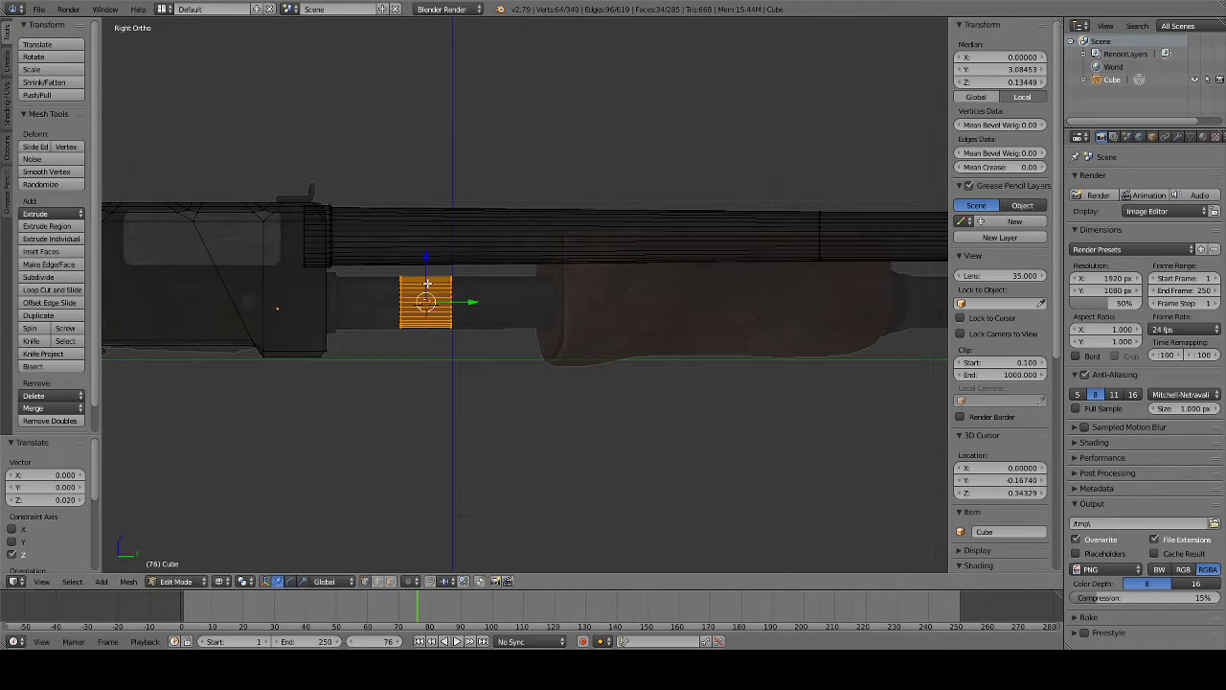
- Lower the new cylinder slightly beneath the barrel and enlarge it a little
{"action": "scroll", "coordinate": [460, 290], "scroll_direction": "up", "scroll_amount": 2}
{"action": "scroll", "coordinate": [441, 294], "scroll_direction": "up", "scroll_amount": 2}
{"action": "middle_click_drag", "start_coordinate": [416, 294], "coordinate": [518, 303], "text": "shift"}
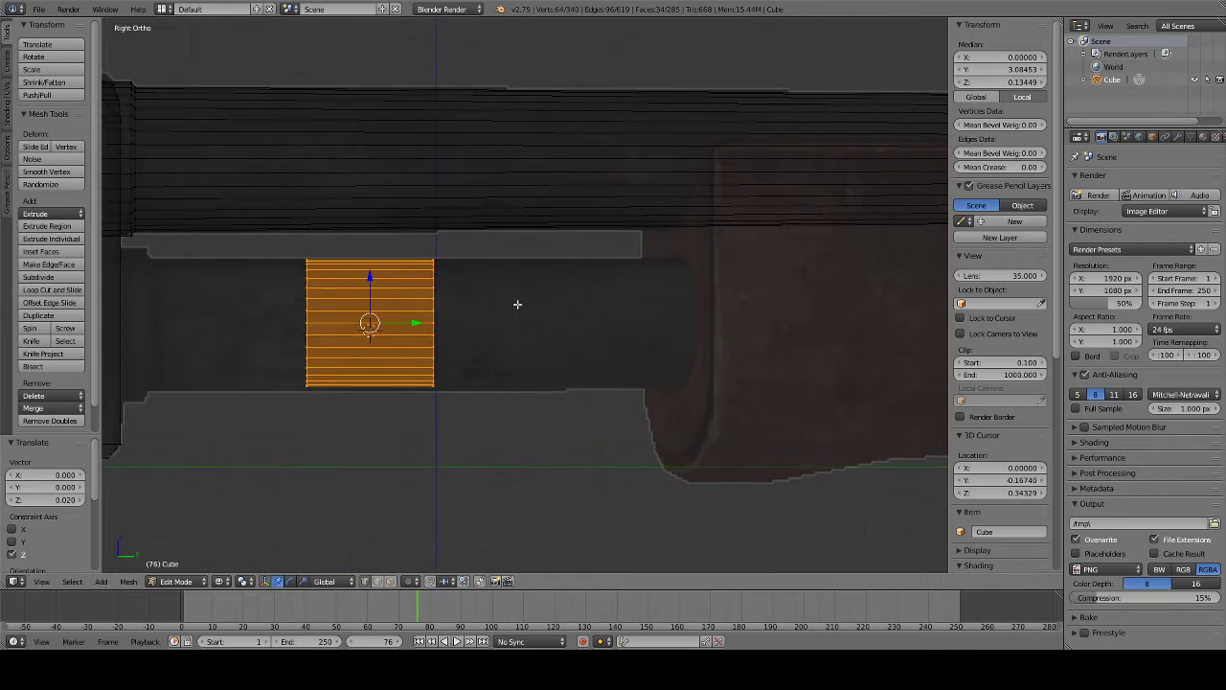
{"action": "key", "text": "g"}
{"action": "key", "text": "z"}
{"action": "left_click", "coordinate": [366, 293]}
{"action": "key", "text": "s"}
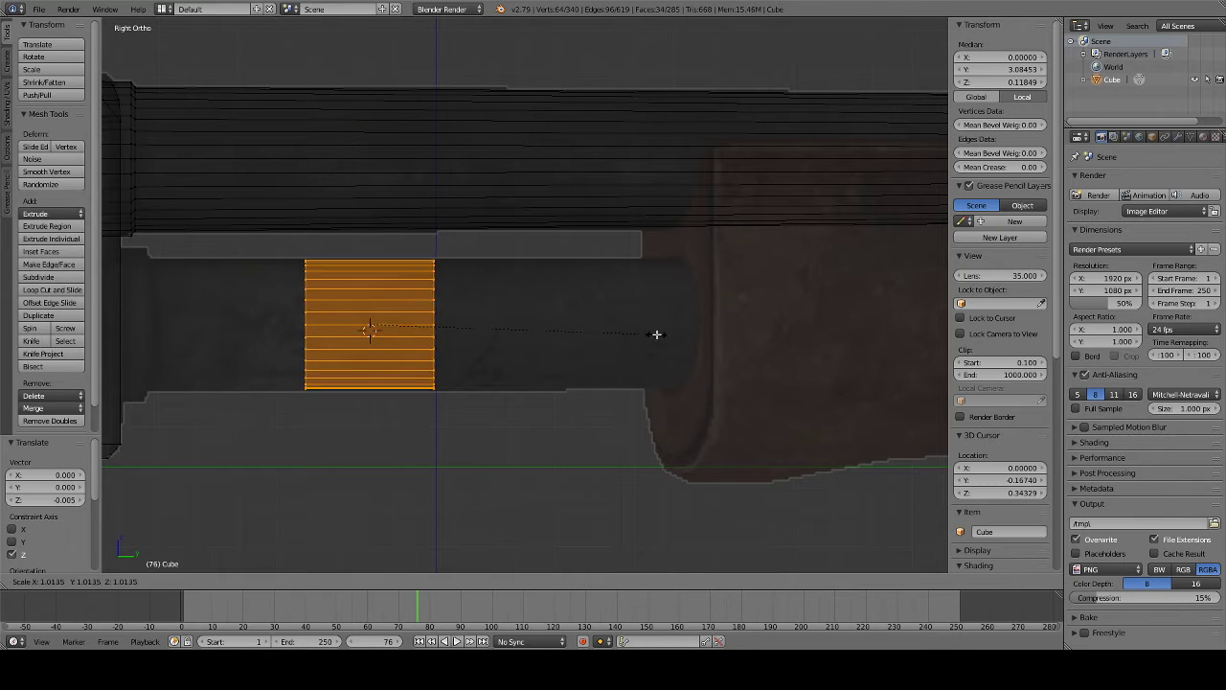
{"action": "left_click", "coordinate": [660, 336]}
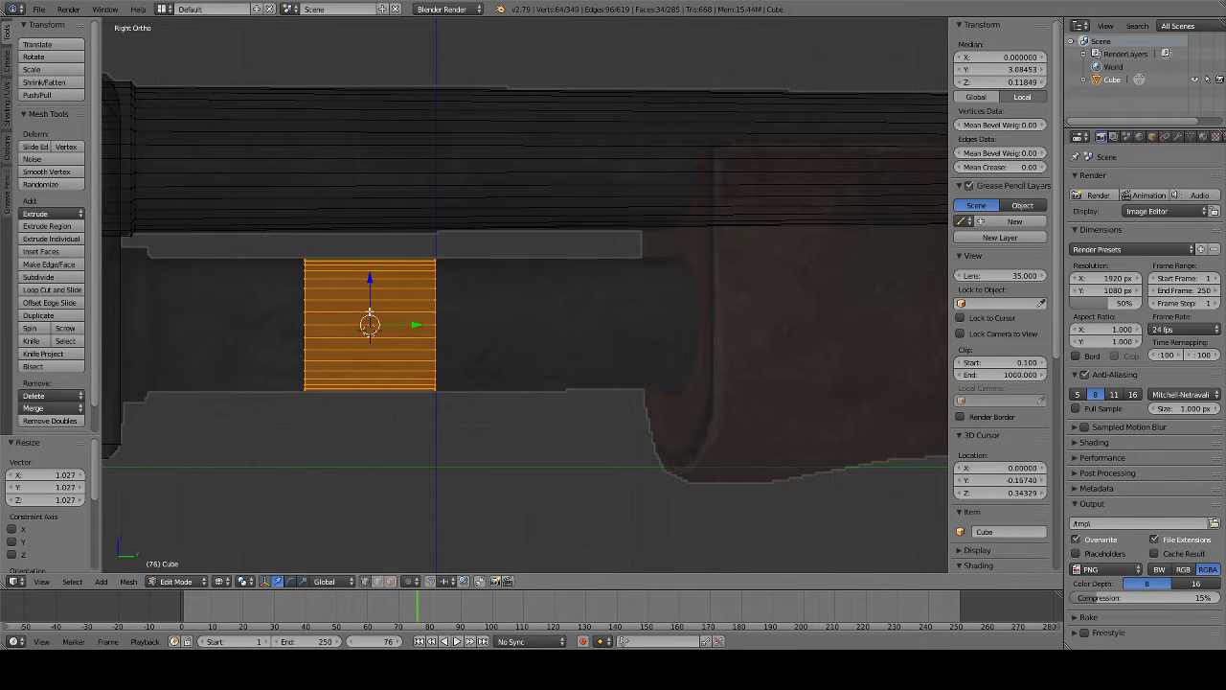
- Stretch the cylinder's back ring to the receiver, then extrude and enlarge a new back ring
{"action": "key", "text": "a"}
{"action": "key", "text": "b"}
{"action": "left_click_drag", "start_coordinate": [285, 244], "coordinate": [329, 430]}
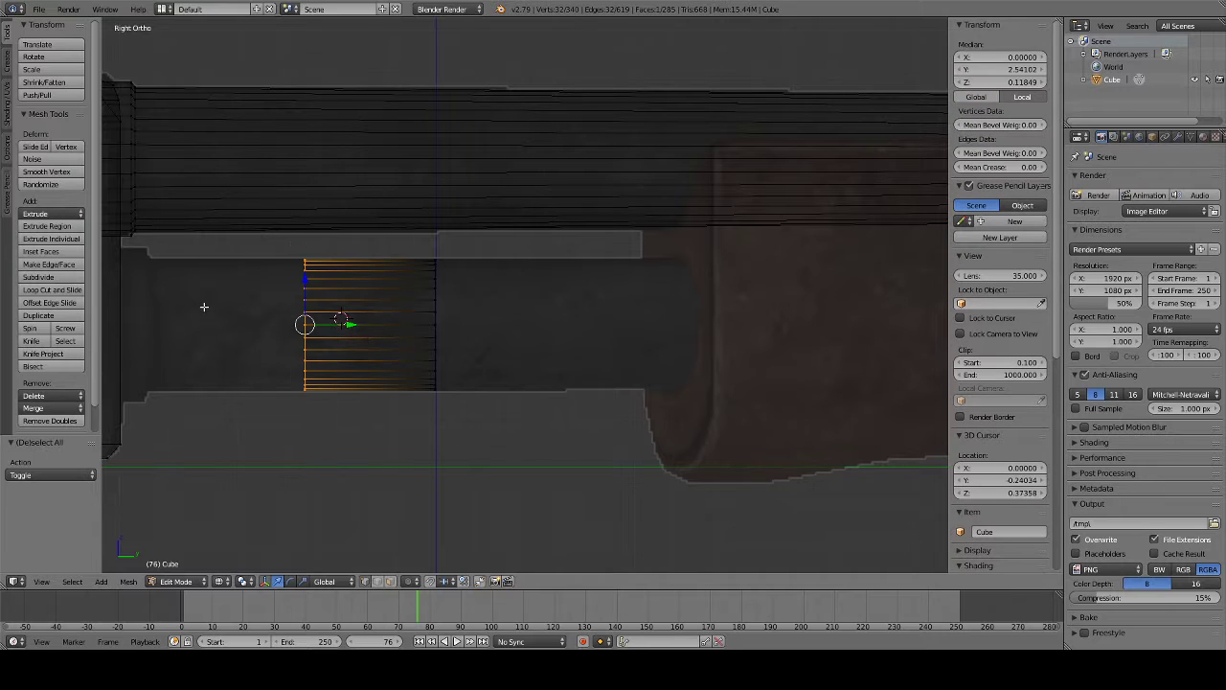
{"action": "left_click_drag", "start_coordinate": [351, 324], "coordinate": [204, 319]}
{"action": "left_click", "coordinate": [194, 318]}
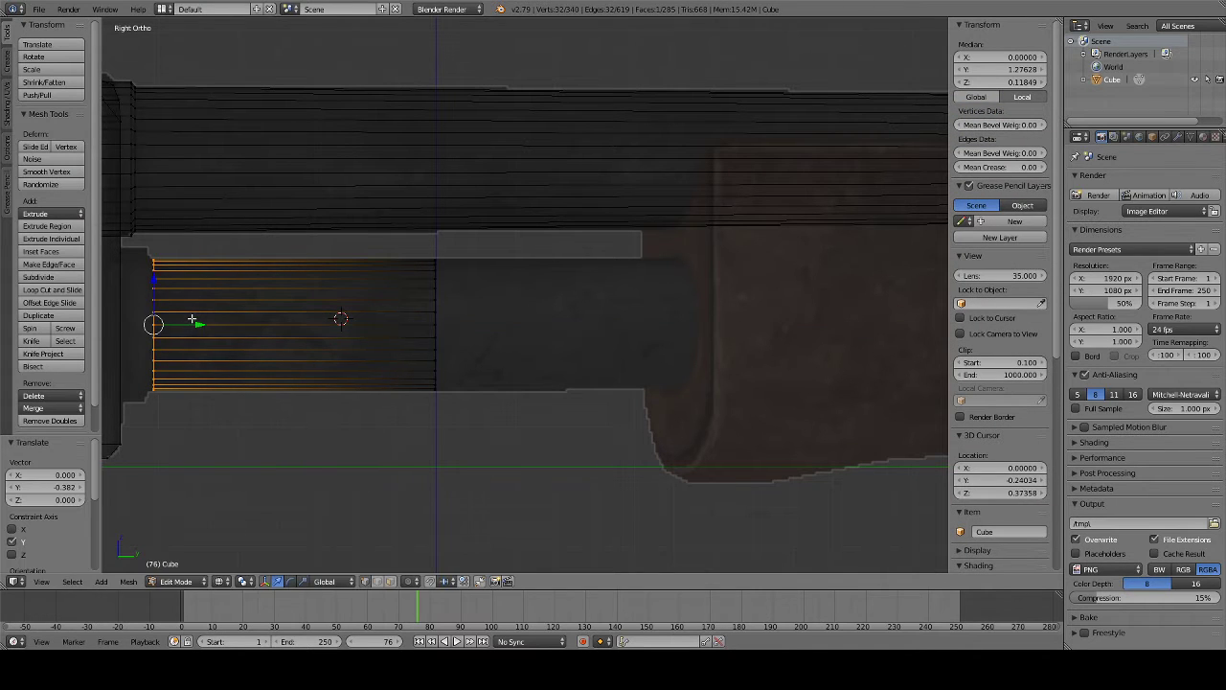
{"action": "key", "text": "e"}
{"action": "right_click", "coordinate": [183, 318]}
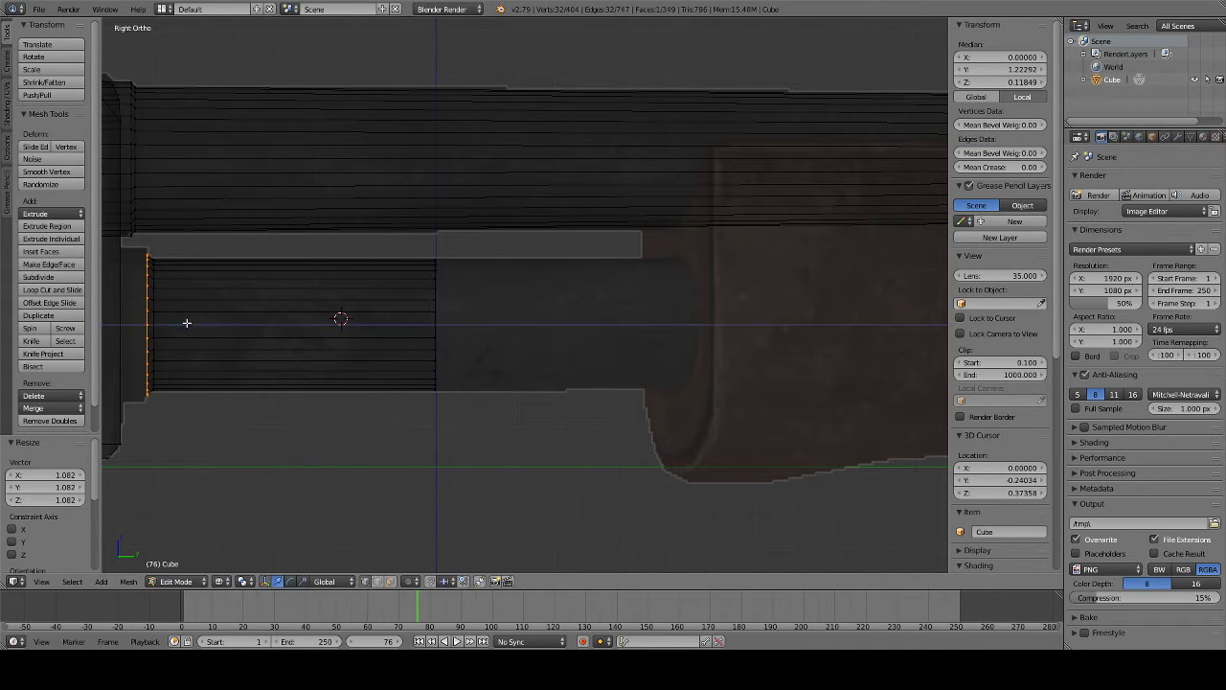
{"action": "key", "text": "s"}
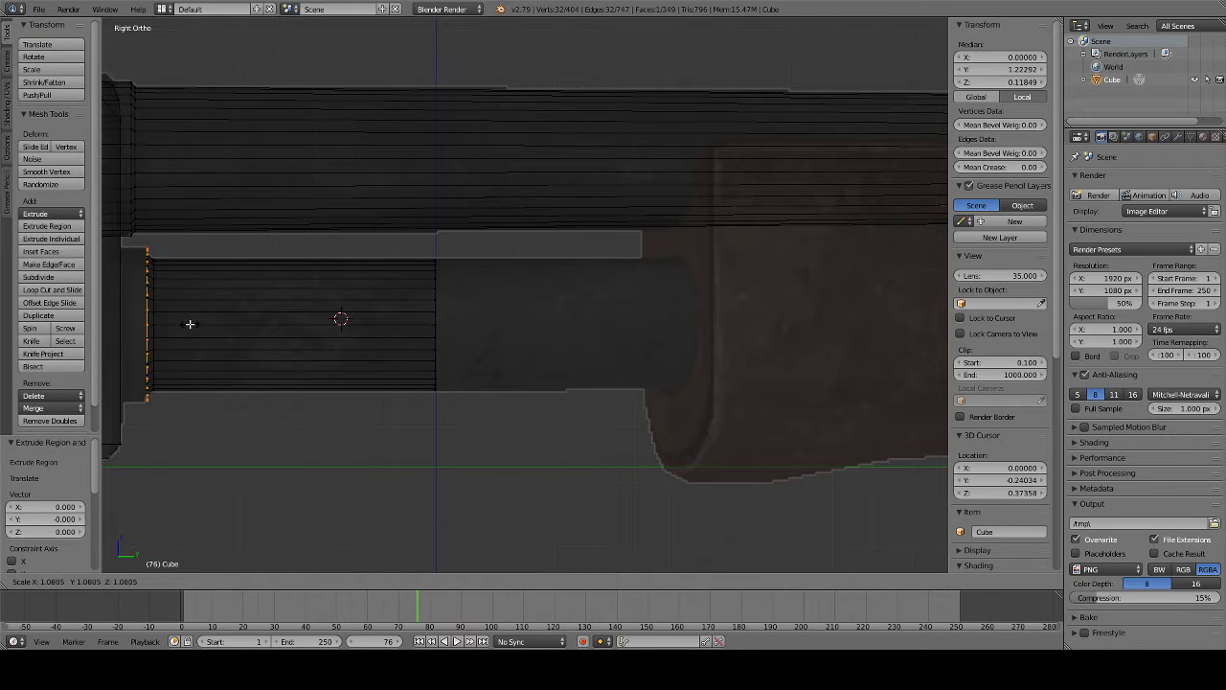
{"action": "left_click", "coordinate": [189, 324]}
- Select the tube's front ring and extrude it forward along the barrel
{"action": "key", "text": "a"}
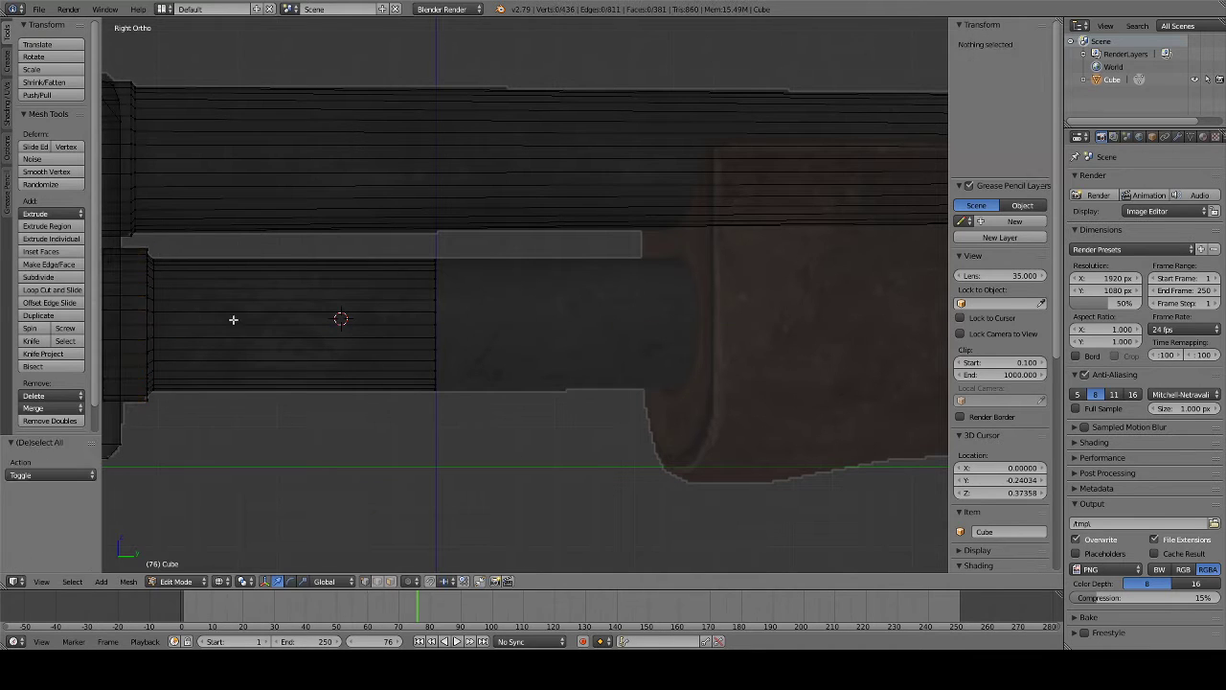
{"action": "key", "text": "z"}
{"action": "right_click", "coordinate": [383, 320], "text": "ctrl+alt"}
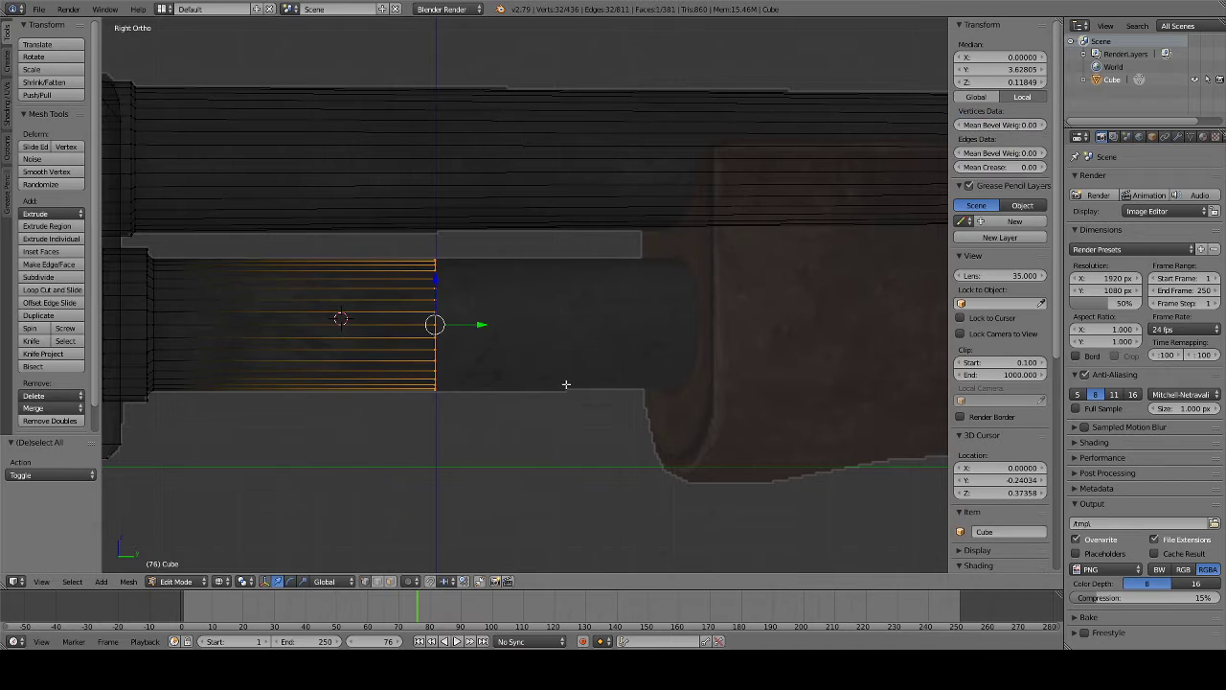
{"action": "scroll", "coordinate": [579, 359], "scroll_direction": "down", "scroll_amount": 6}
{"action": "key", "text": "e"}
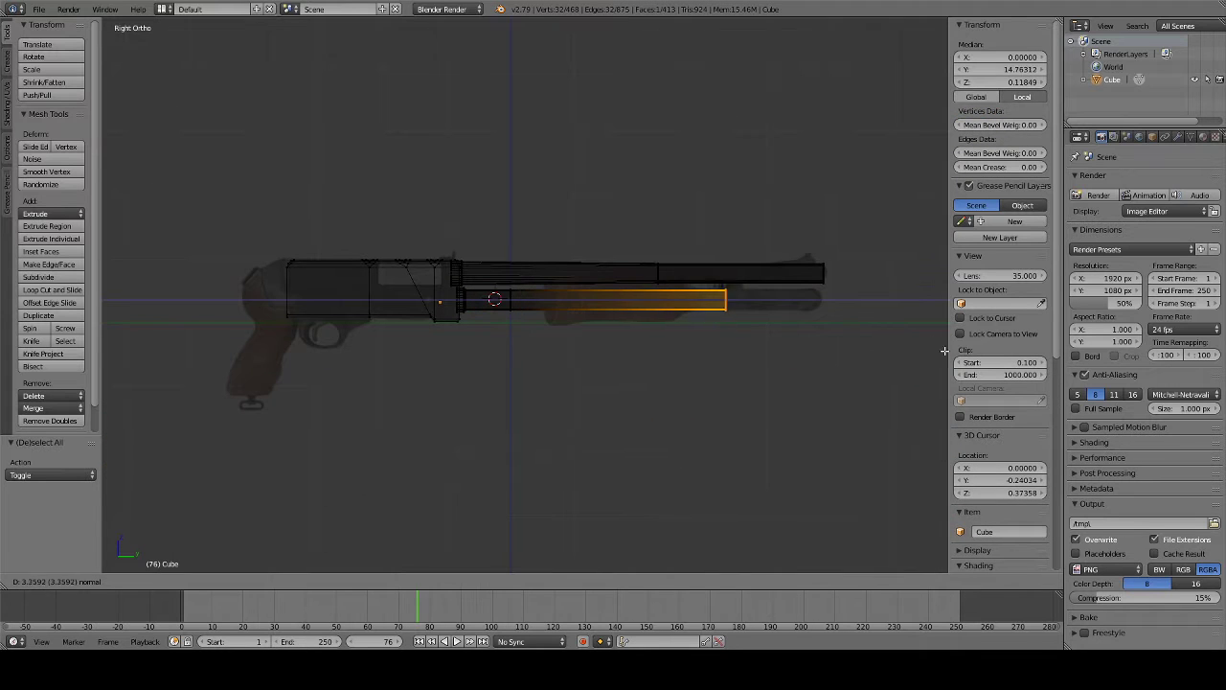
- Confirm the tube's length, then pull its front ring back slightly to shorten it
{"action": "left_click", "coordinate": [192, 361]}
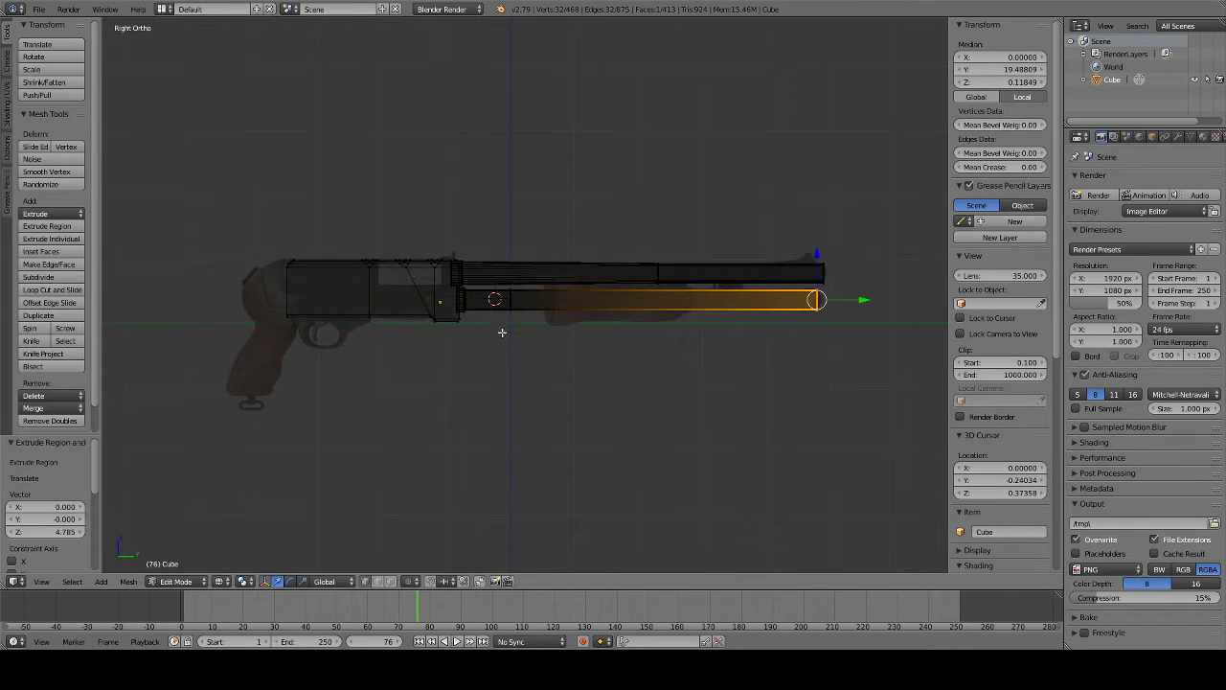
{"action": "mouse_move", "coordinate": [501, 334]}
{"action": "middle_mouse_down", "text": "shift"}
{"action": "mouse_move", "coordinate": [233, 377]}
{"action": "mouse_move", "coordinate": [750, 200]}
{"action": "middle_mouse_up", "text": "shift"}
{"action": "scroll", "coordinate": [754, 197], "scroll_direction": "up", "scroll_amount": 4}
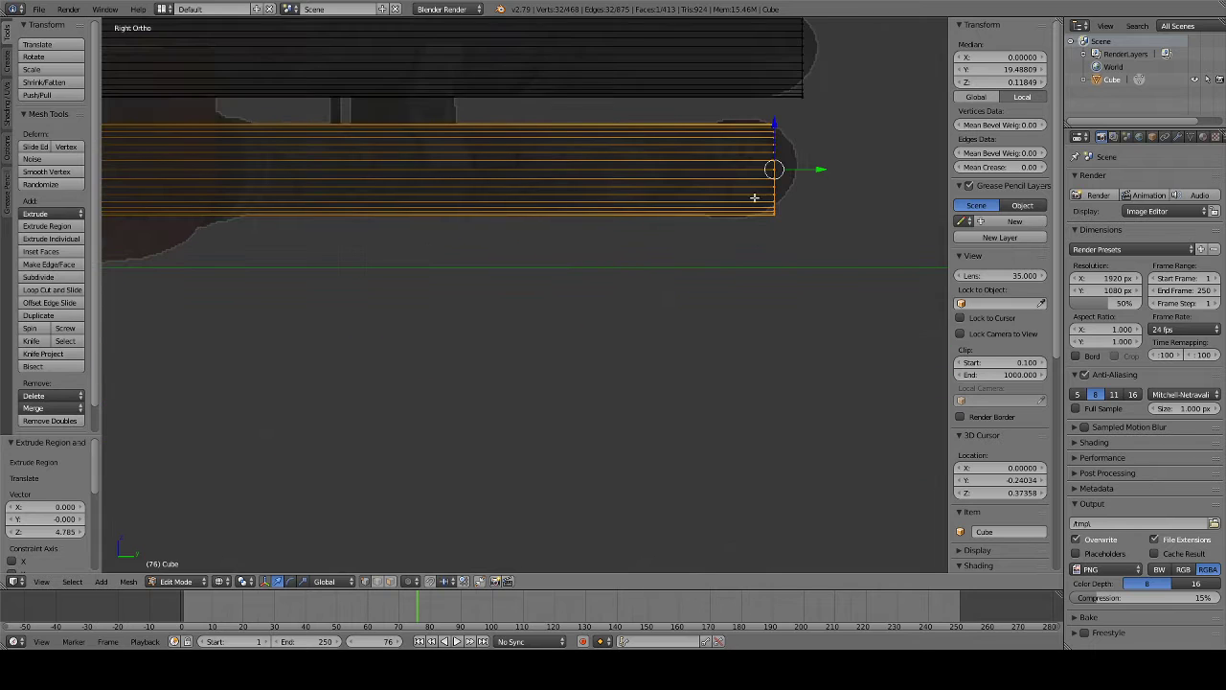
{"action": "left_click_drag", "start_coordinate": [800, 170], "coordinate": [739, 179]}
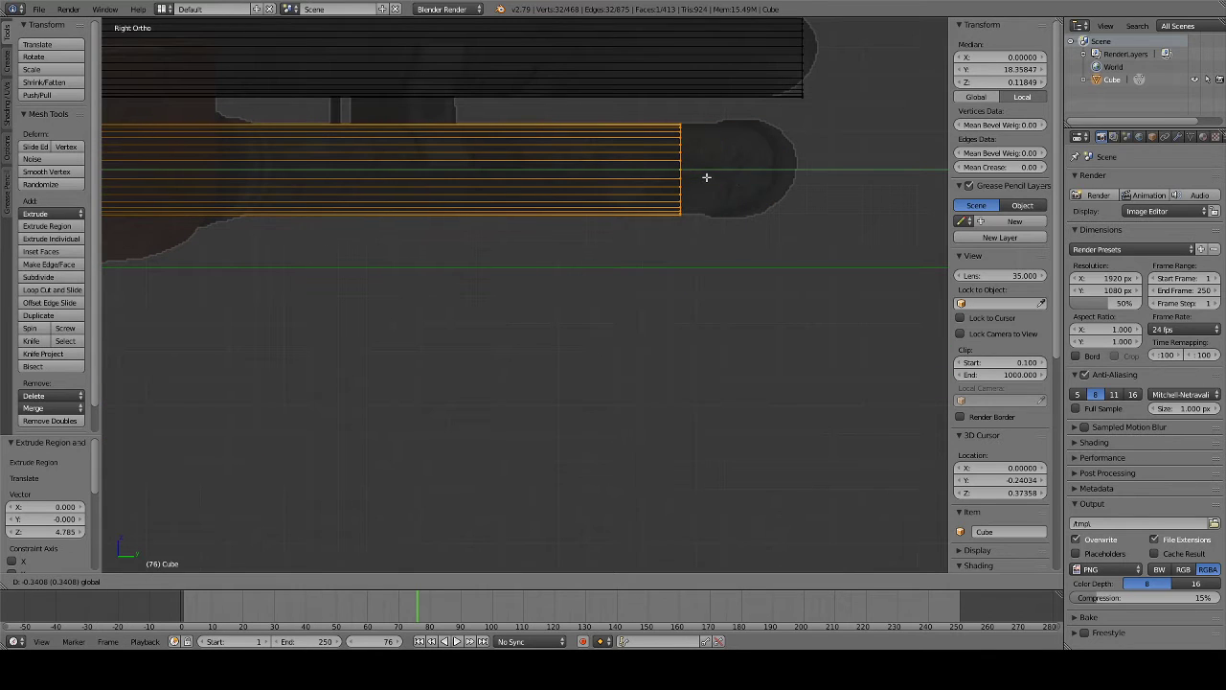
{"action": "left_click", "coordinate": [771, 165]}
- Cap the tube's front with a widened extruded ring, a short forward extrusion, and beveled rim
{"action": "key", "text": "e"}
{"action": "left_click", "coordinate": [773, 165]}
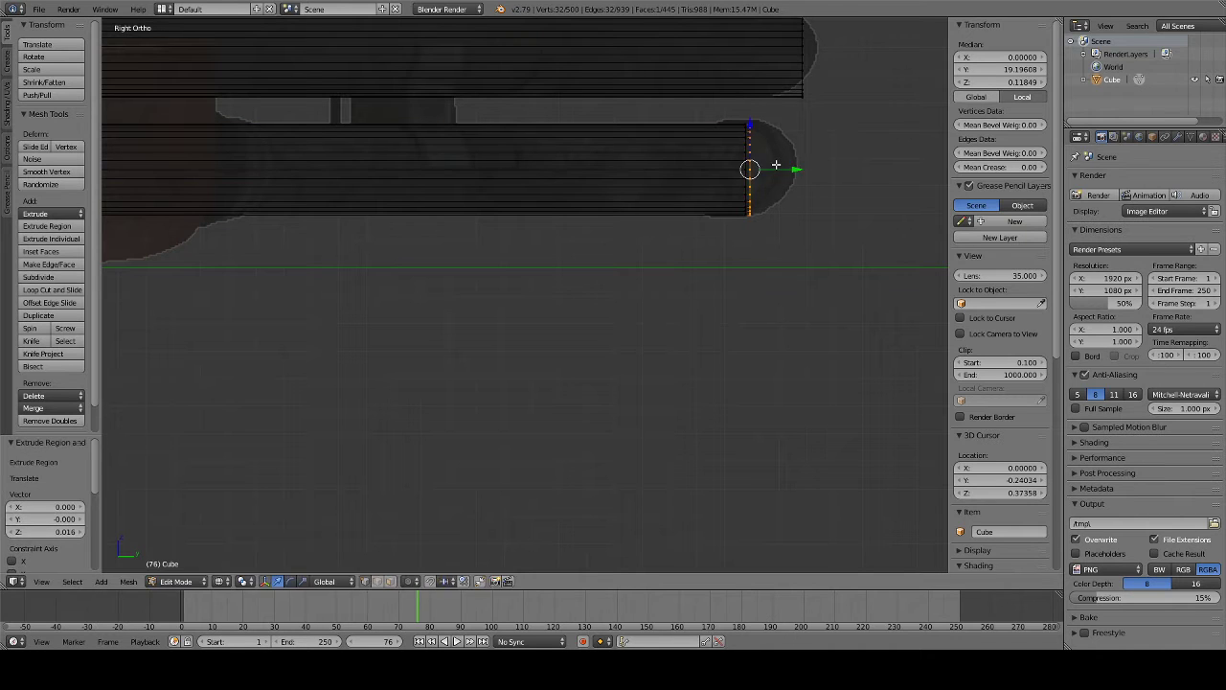
{"action": "key", "text": "s"}
{"action": "left_click", "coordinate": [782, 169]}
{"action": "key", "text": "e"}
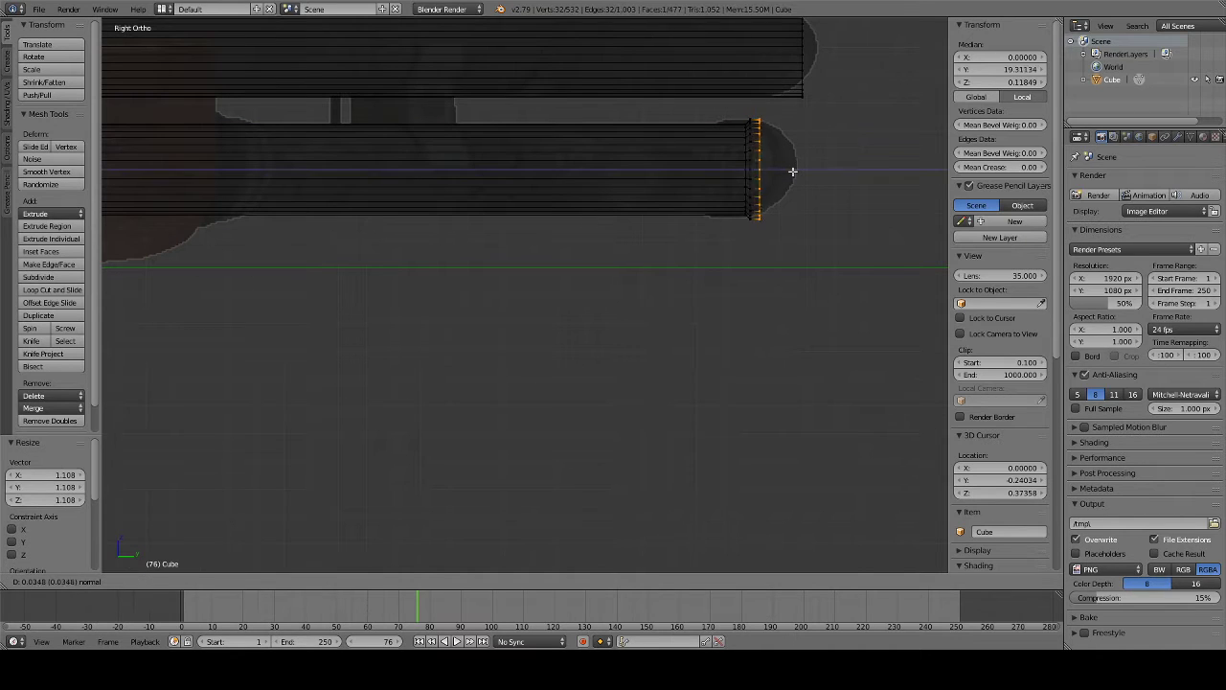
{"action": "left_click", "coordinate": [815, 171]}
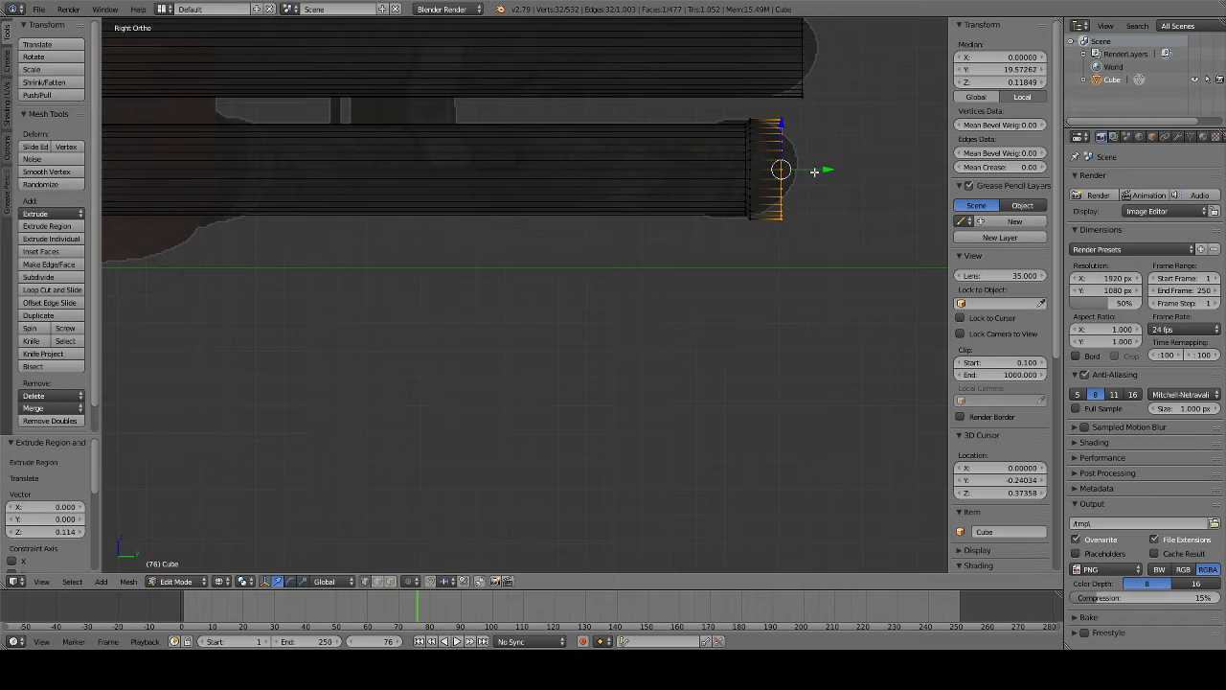
{"action": "key", "text": "ctrl+b"}
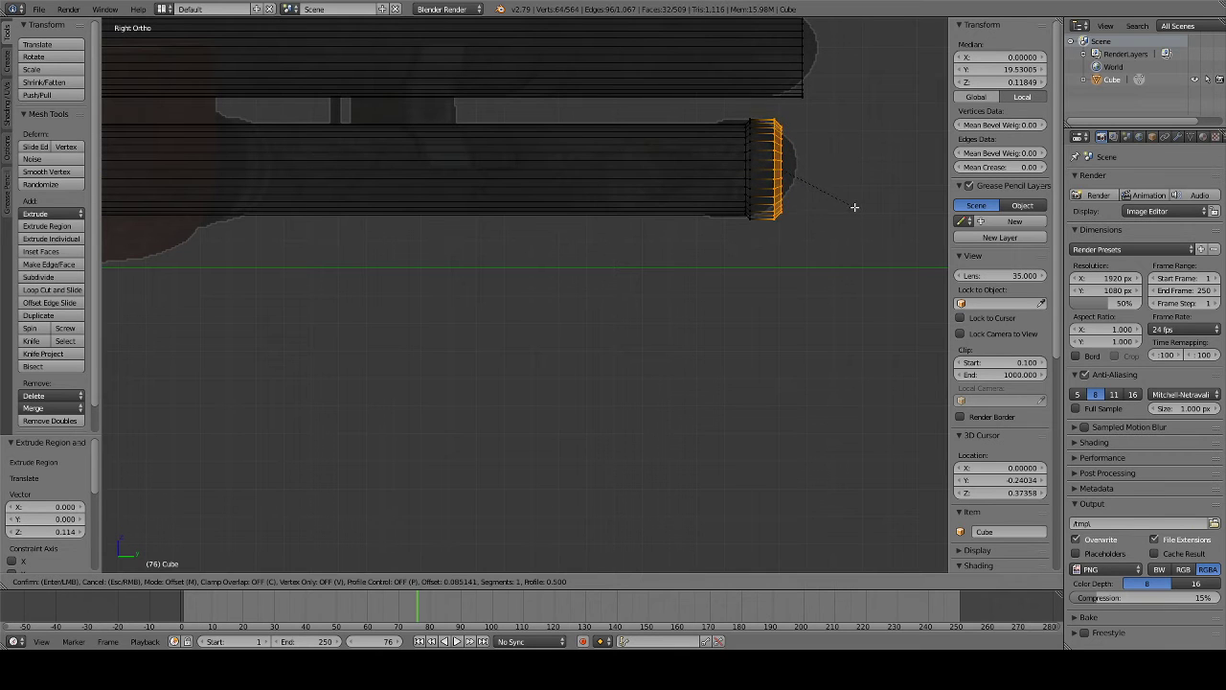
{"action": "left_click", "coordinate": [855, 207]}
- Deselect everything and pan the view over to the grip and receiver
{"action": "key", "text": "a"}
{"action": "scroll", "coordinate": [800, 202], "scroll_direction": "down", "scroll_amount": 3}
{"action": "scroll", "coordinate": [492, 323], "scroll_direction": "down", "scroll_amount": 1}
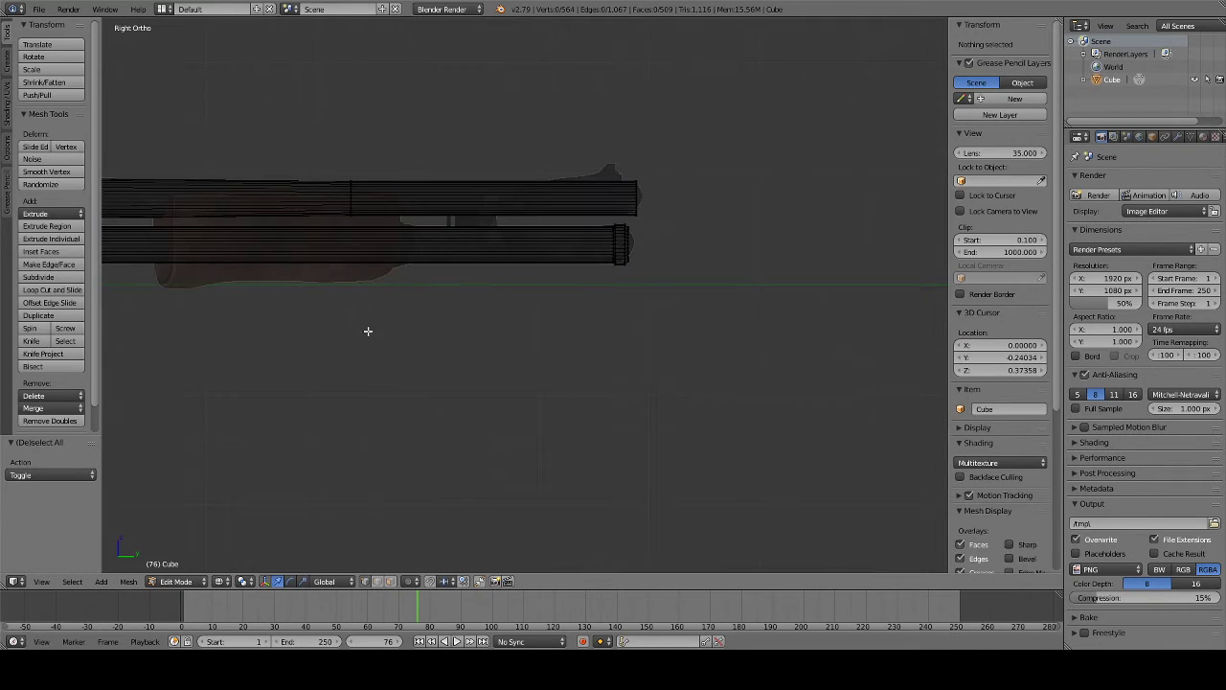
{"action": "mouse_move", "coordinate": [368, 330]}
{"action": "middle_mouse_down", "text": "shift"}
{"action": "mouse_move", "coordinate": [697, 239]}
{"action": "mouse_move", "coordinate": [932, 295]}
{"action": "middle_mouse_up", "text": "shift"}
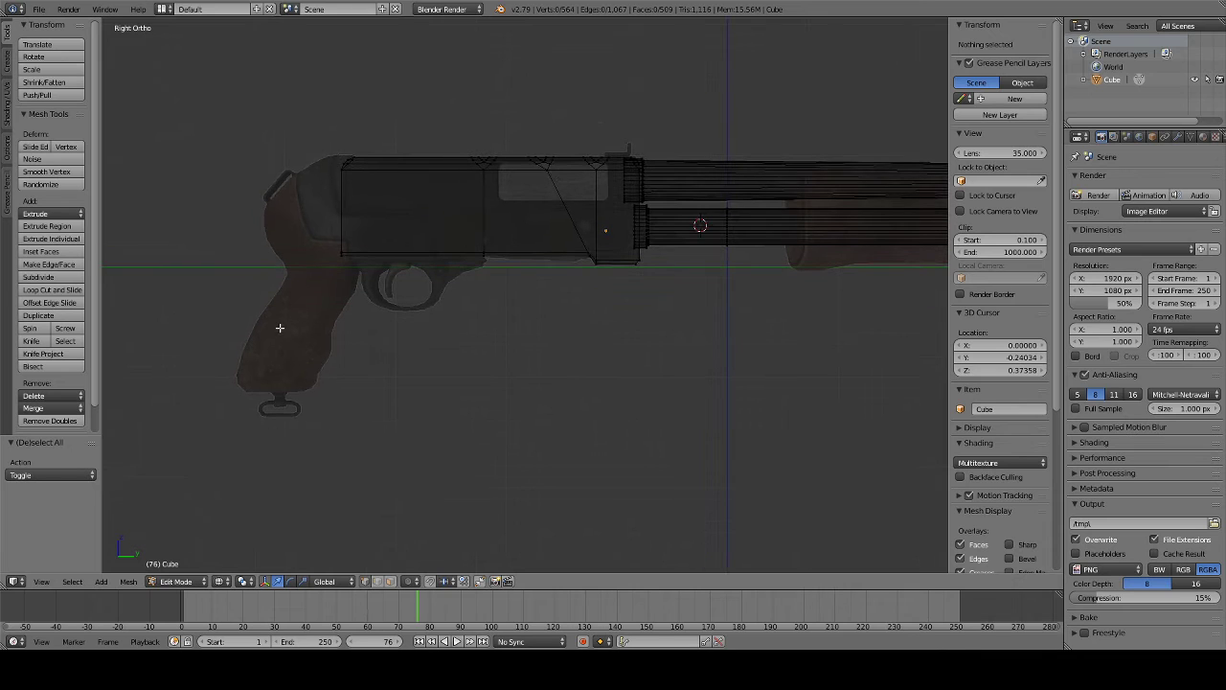
- Add a cylinder, scale it down and move it along Z to sit at the grip bottom
{"action": "left_click", "coordinate": [102, 583]}
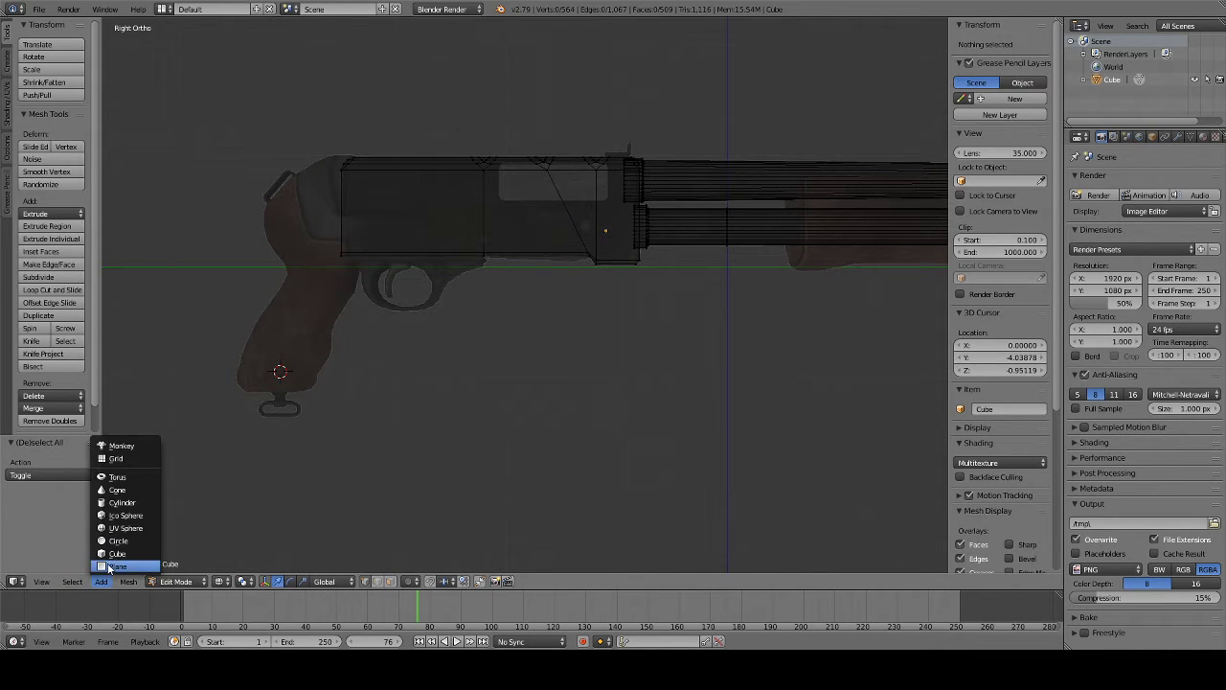
{"action": "left_click", "coordinate": [122, 504]}
{"action": "middle_click_drag", "start_coordinate": [496, 375], "coordinate": [675, 332], "text": "shift"}
{"action": "key", "text": "s"}
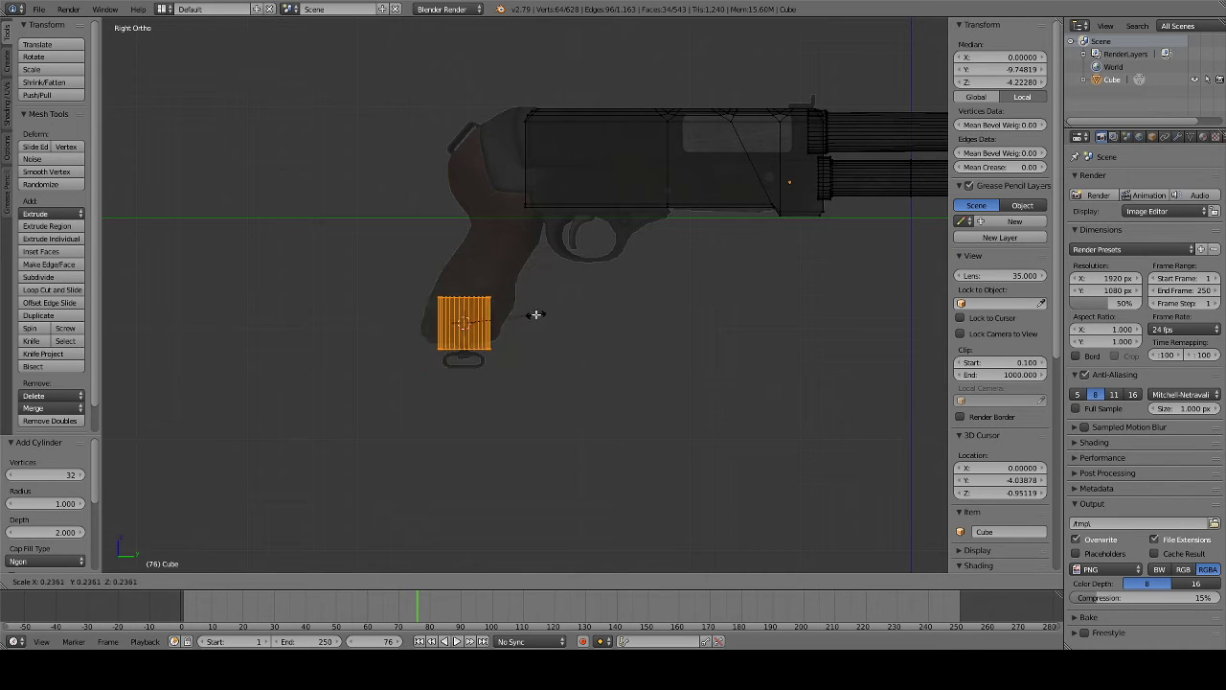
{"action": "left_click", "coordinate": [535, 314]}
{"action": "key", "text": "g"}
{"action": "key", "text": "z"}
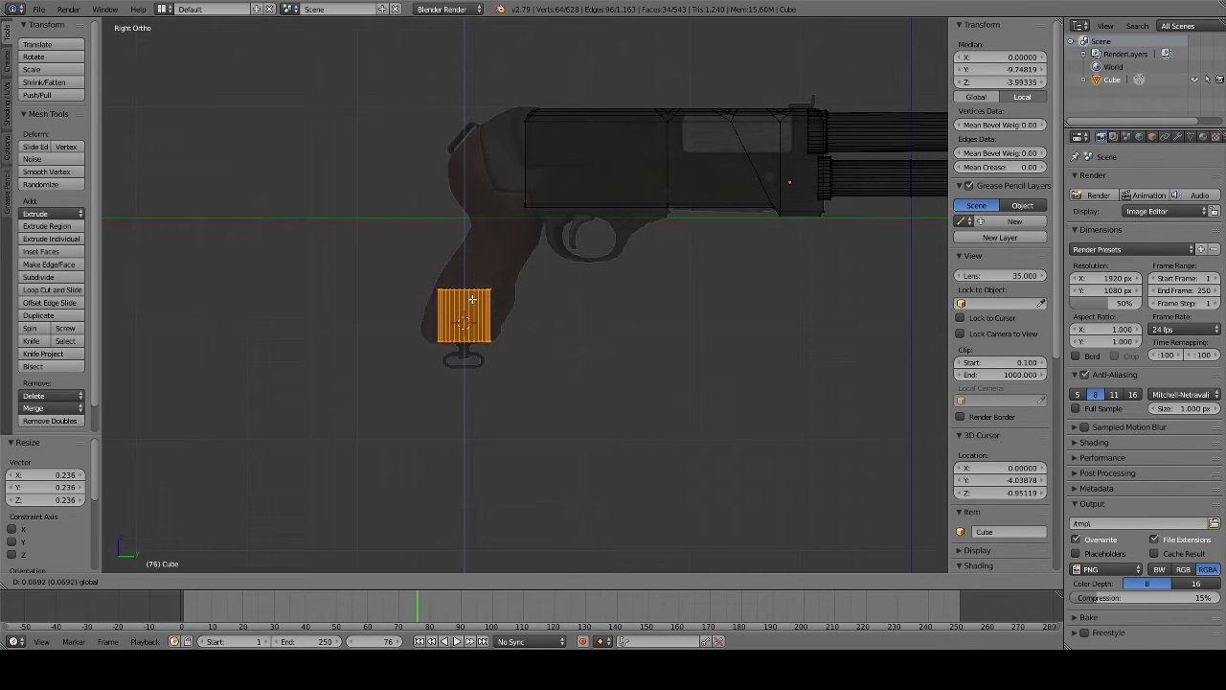
{"action": "left_click", "coordinate": [473, 299]}
{"action": "scroll", "coordinate": [546, 337], "scroll_direction": "up", "scroll_amount": 3}
{"action": "scroll", "coordinate": [533, 234], "scroll_direction": "up", "scroll_amount": 1}
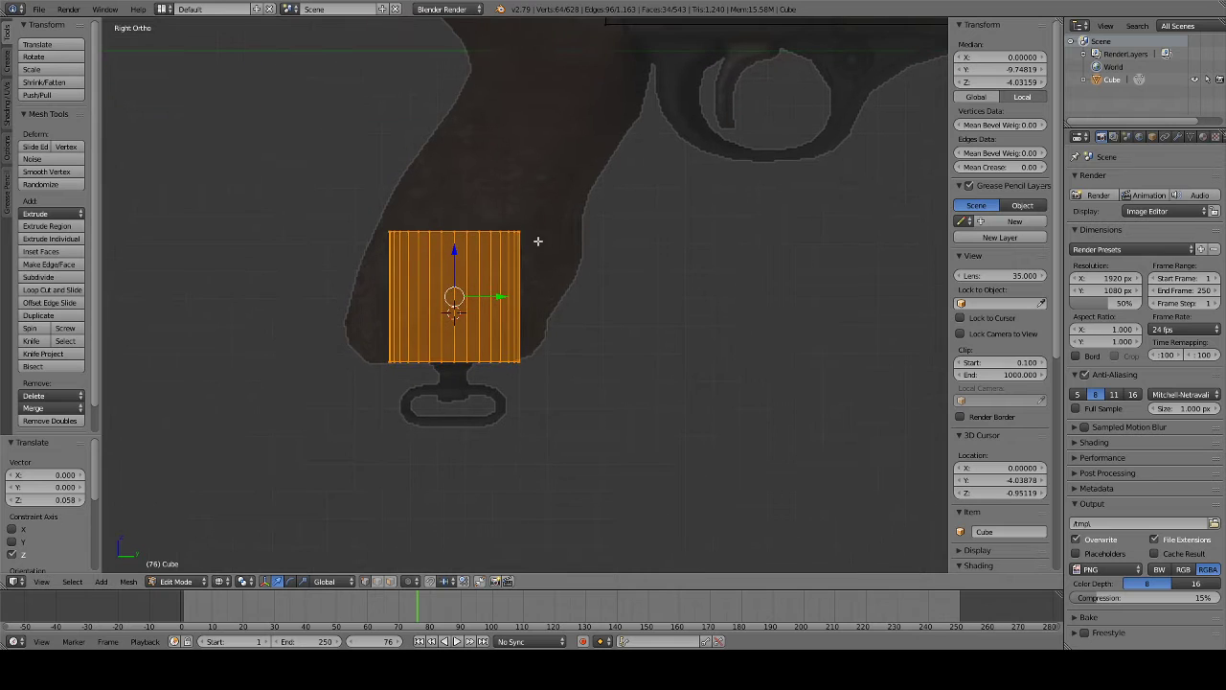
- Box-select the left column of vertices so the left side slants to match the grip
{"action": "key", "text": "a"}
{"action": "key", "text": "b"}
{"action": "mouse_move", "coordinate": [377, 220]}
{"action": "left_mouse_down"}
{"action": "mouse_move", "coordinate": [447, 261]}
{"action": "mouse_move", "coordinate": [444, 232]}
{"action": "left_mouse_up"}
{"action": "left_click", "coordinate": [436, 233]}
{"action": "key", "text": "a"}
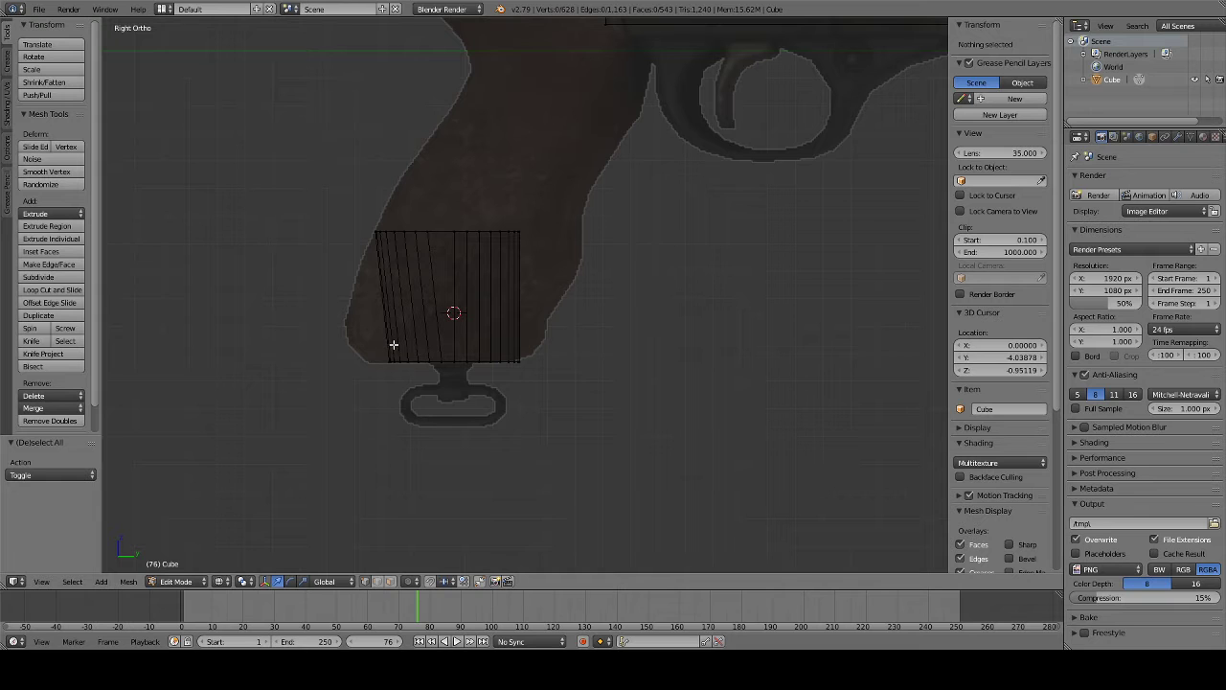
- Add a horizontal edge loop across the grip block
{"action": "key", "text": "ctrl+r"}
{"action": "left_click", "coordinate": [386, 332]}
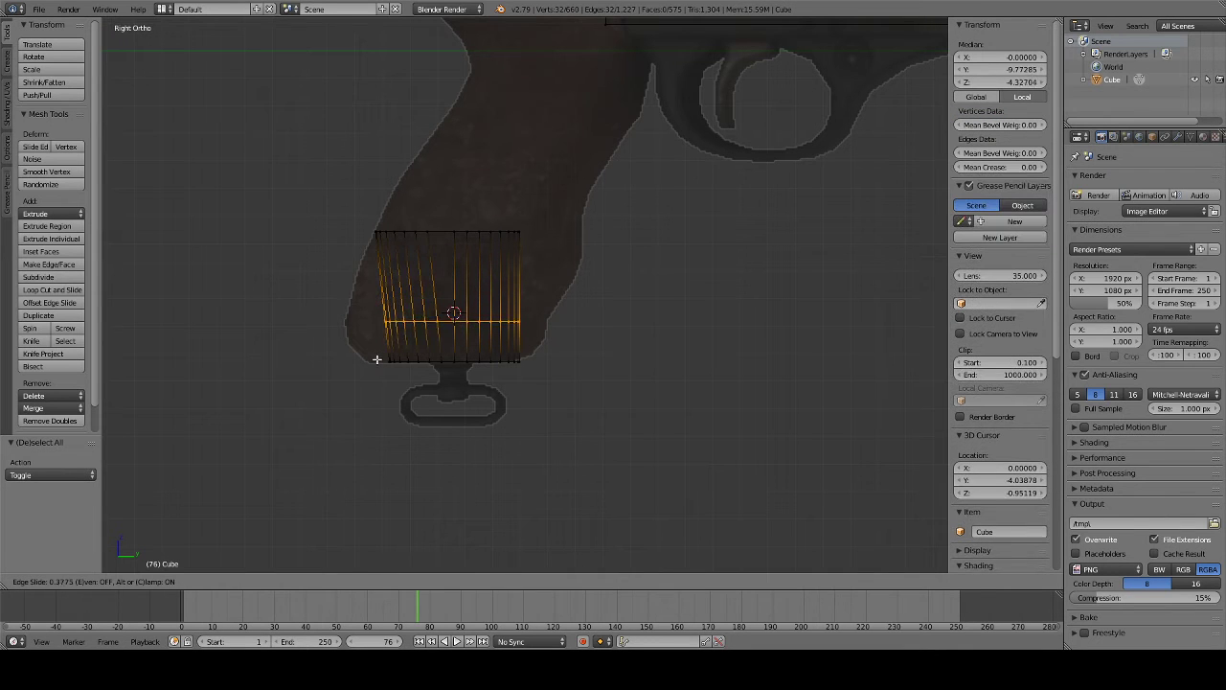
{"action": "left_click", "coordinate": [377, 361]}
{"action": "key", "text": "a"}
- Slide the bottom-left faces along Y to the grip outline's bottom corner
{"action": "right_click", "coordinate": [375, 348], "text": "alt"}
{"action": "key", "text": "a"}
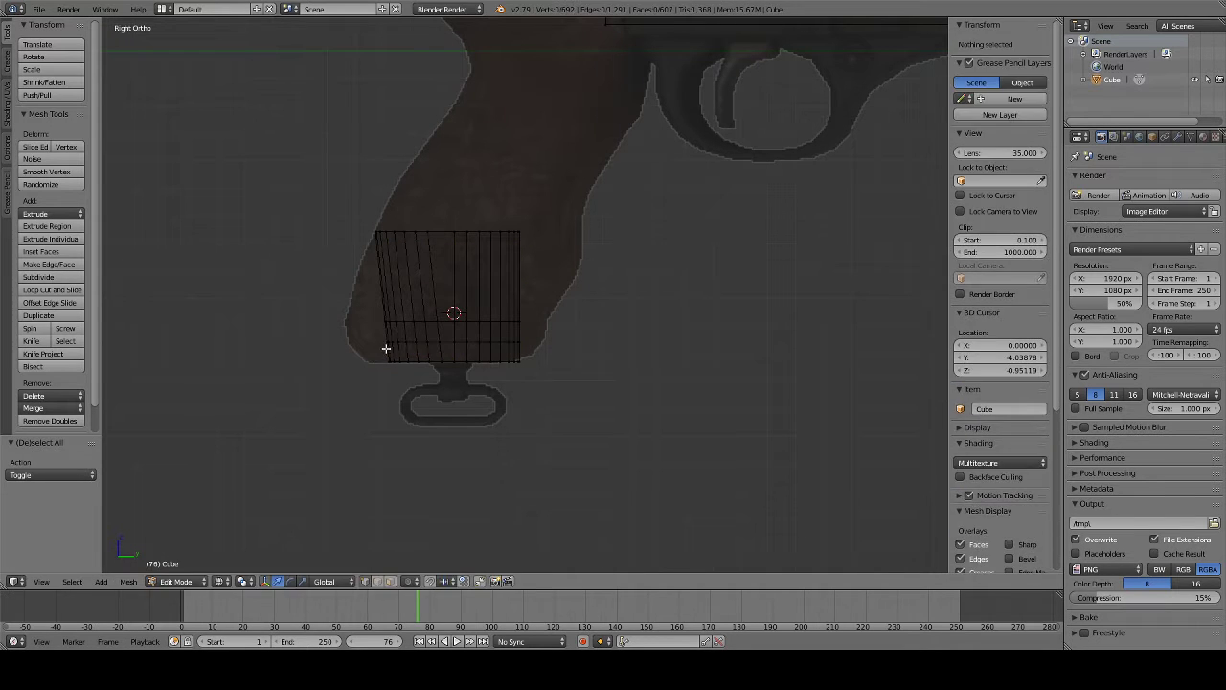
{"action": "key", "text": "b"}
{"action": "left_click_drag", "start_coordinate": [363, 338], "coordinate": [443, 365]}
{"action": "key", "text": "g"}
{"action": "key", "text": "y"}
{"action": "left_click", "coordinate": [402, 350]}
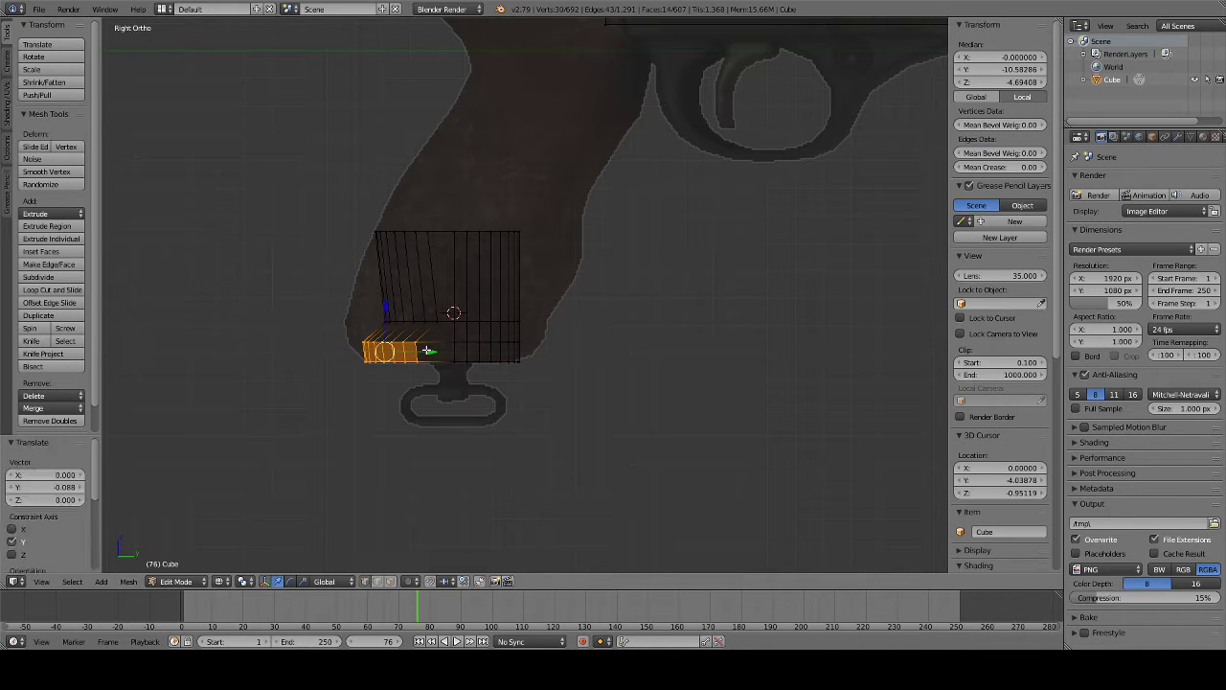
- Slide the front-tip edge loop and a higher loop along Y onto the grip outline
{"action": "key", "text": "a"}
{"action": "right_click", "coordinate": [341, 335], "text": "alt"}
{"action": "key", "text": "g"}
{"action": "key", "text": "y"}
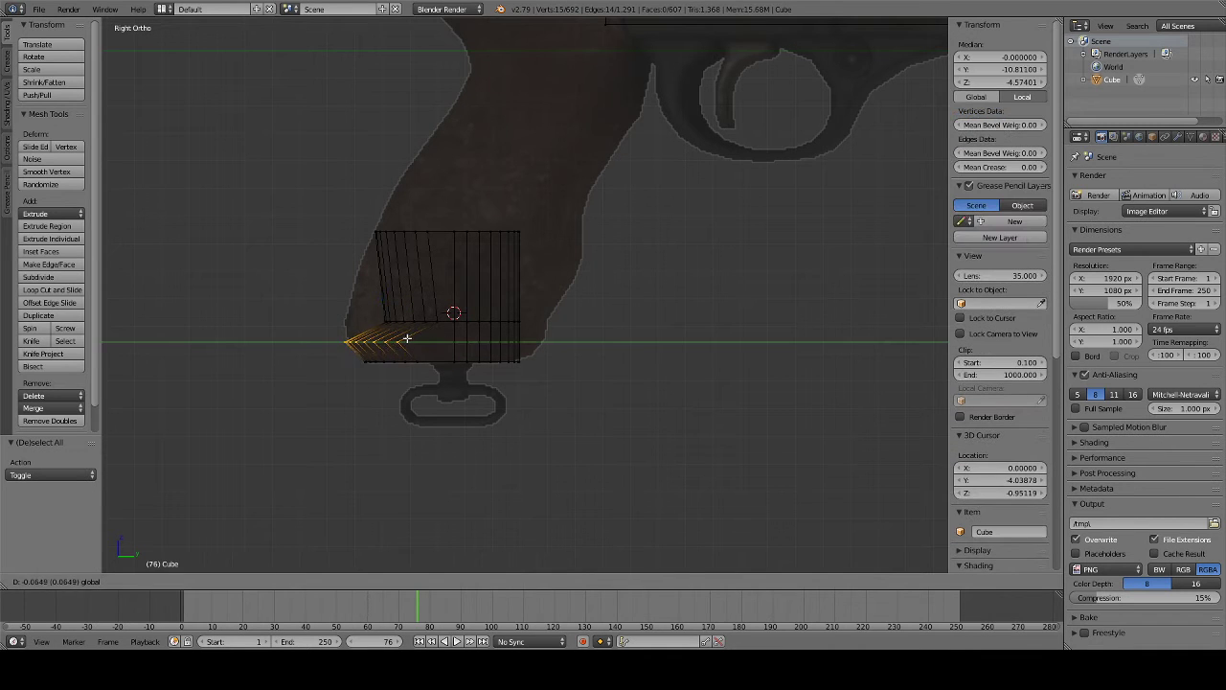
{"action": "left_click", "coordinate": [407, 338]}
{"action": "key", "text": "a"}
{"action": "right_click", "coordinate": [412, 317], "text": "alt"}
{"action": "key", "text": "g"}
{"action": "key", "text": "y"}
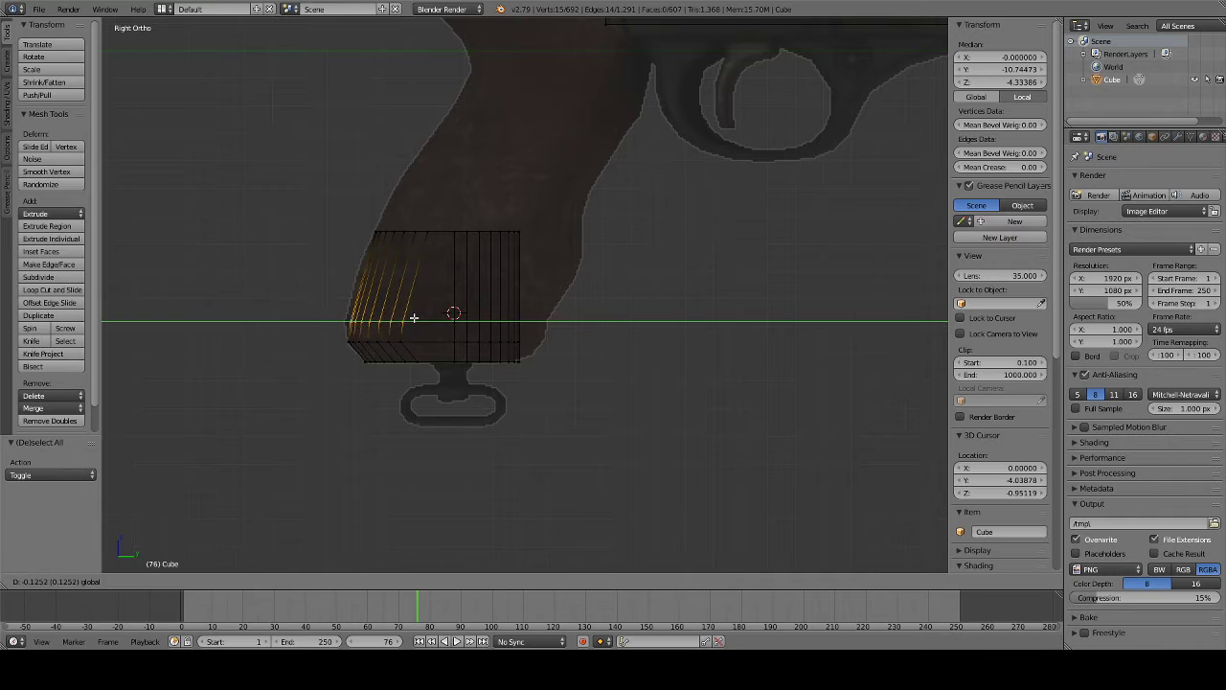
{"action": "left_click", "coordinate": [482, 236]}
{"action": "middle_click_drag", "start_coordinate": [482, 236], "coordinate": [460, 274], "text": "shift"}
- Add a centred edge loop across the middle of the grip
{"action": "key", "text": "ctrl+r"}
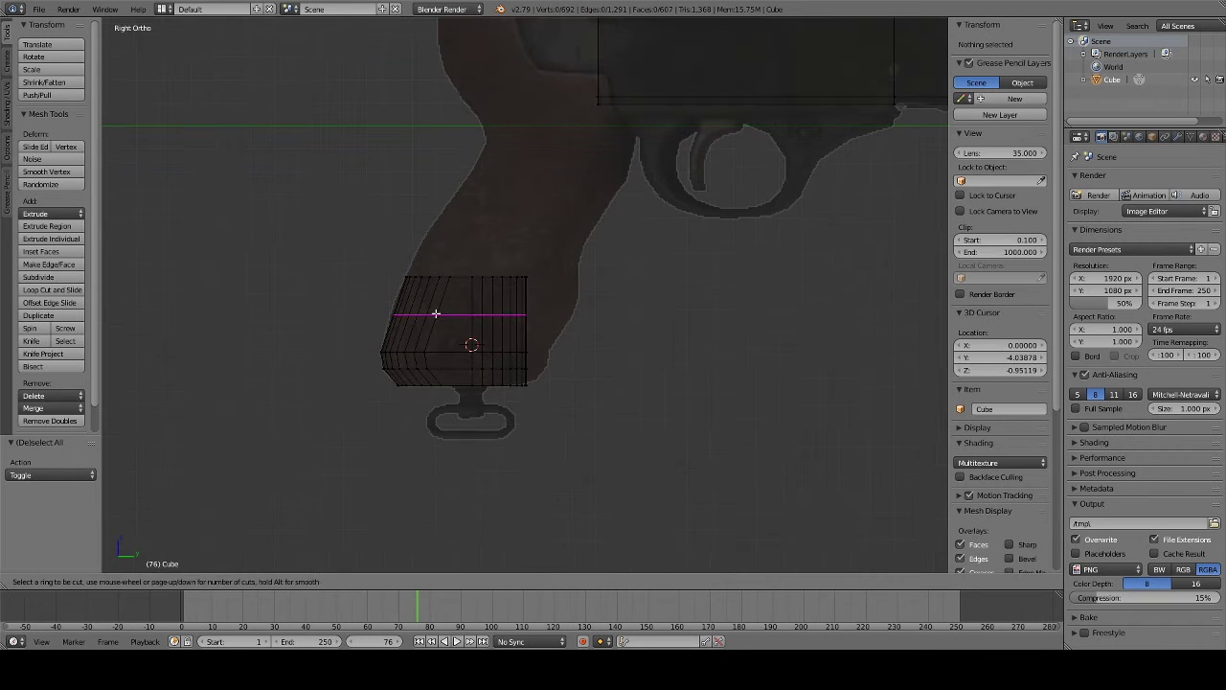
{"action": "left_click", "coordinate": [426, 313]}
{"action": "right_click", "coordinate": [426, 313]}
{"action": "key", "text": "a"}
- Slide the grip's front edge loop along Y onto the reference outline
{"action": "right_click", "coordinate": [384, 312], "text": "alt"}
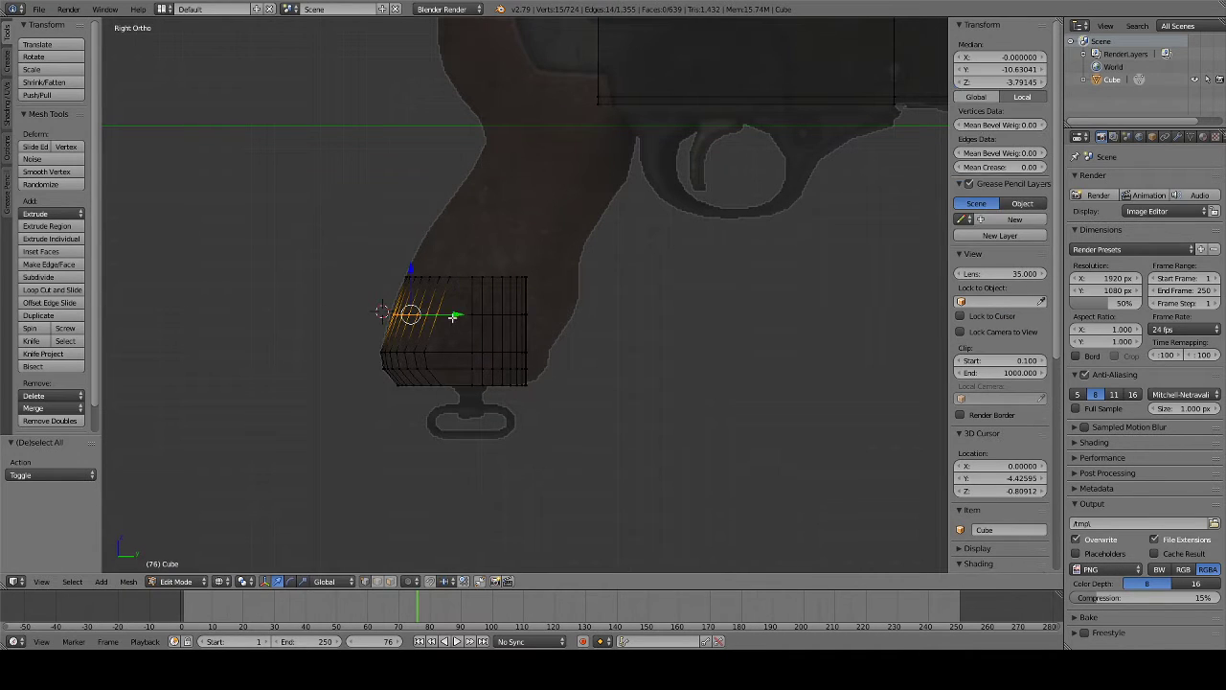
{"action": "left_click", "coordinate": [382, 311]}
{"action": "key", "text": "g"}
{"action": "key", "text": "y"}
{"action": "left_click", "coordinate": [449, 311]}
{"action": "key", "text": "a"}
{"action": "scroll", "coordinate": [555, 301], "scroll_direction": "up", "scroll_amount": 2}
{"action": "scroll", "coordinate": [537, 301], "scroll_direction": "up", "scroll_amount": 1}
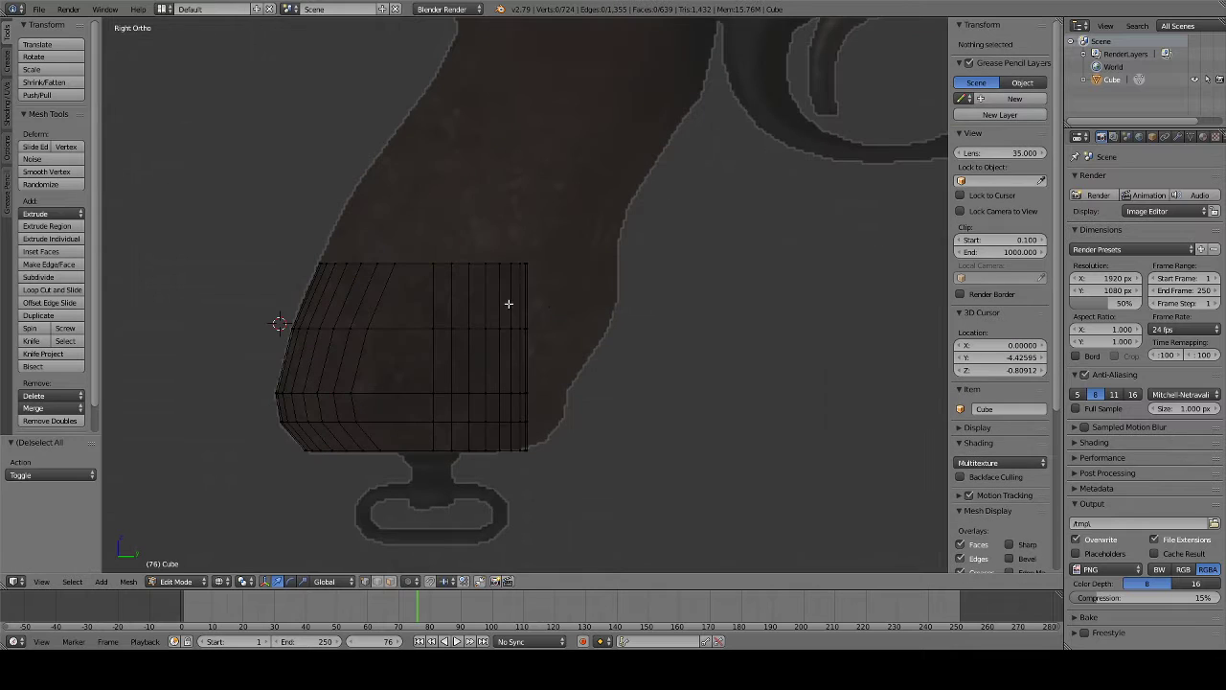
- Move two groups of lower-right grip vertices along Y onto the outline
{"action": "left_click_drag", "start_coordinate": [451, 410], "coordinate": [536, 433]}
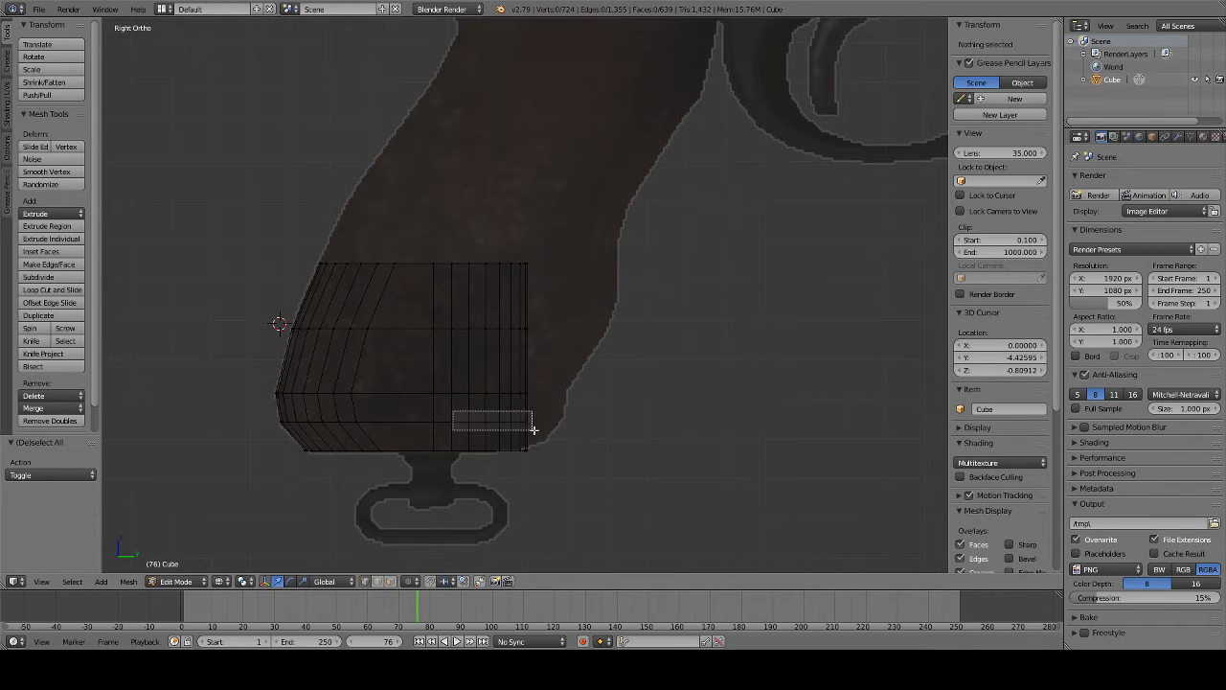
{"action": "key", "text": "g"}
{"action": "key", "text": "y"}
{"action": "left_click", "coordinate": [569, 425]}
{"action": "key", "text": "a"}
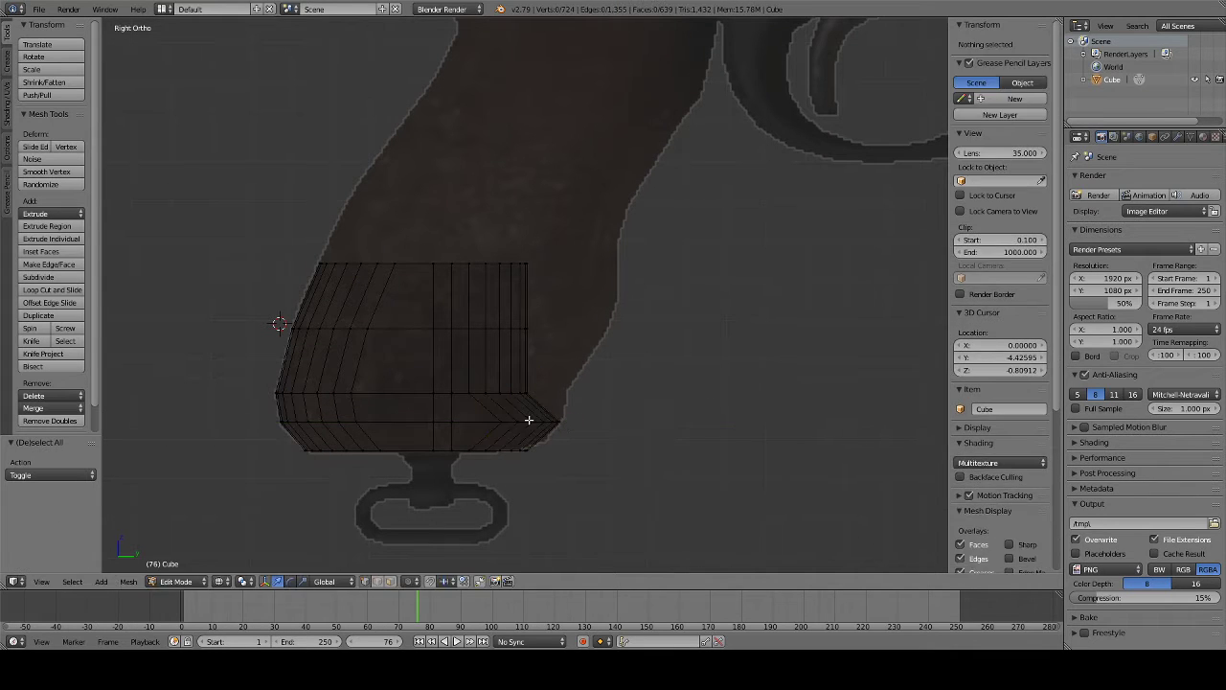
{"action": "key", "text": "b"}
{"action": "left_click_drag", "start_coordinate": [466, 345], "coordinate": [561, 416]}
{"action": "key", "text": "g"}
{"action": "key", "text": "y"}
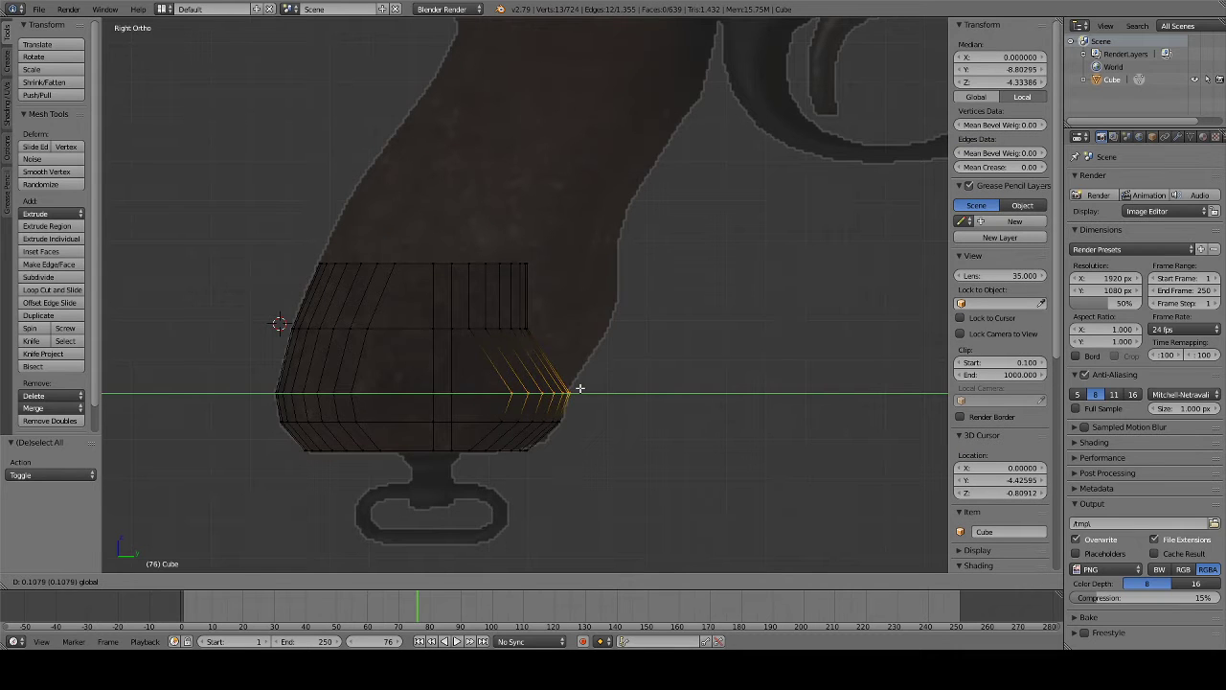
{"action": "left_click", "coordinate": [580, 388]}
{"action": "key", "text": "a"}
- Shift the grip's upper-right vertices along Y to follow the outline
{"action": "key", "text": "b"}
{"action": "left_click_drag", "start_coordinate": [466, 320], "coordinate": [561, 369]}
{"action": "key", "text": "g"}
{"action": "key", "text": "y"}
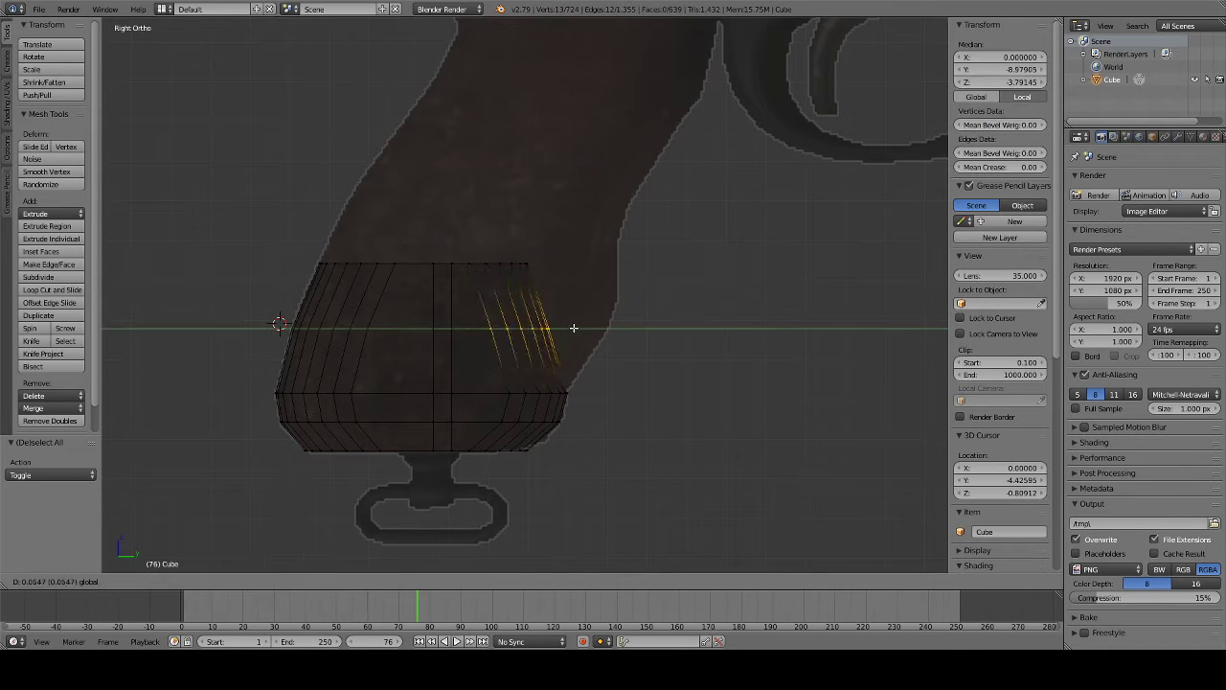
{"action": "left_click", "coordinate": [628, 332]}
{"action": "key", "text": "a"}
- Add an edge loop across the upper grip and push its right-side vertices out to the outline
{"action": "key", "text": "ctrl+r"}
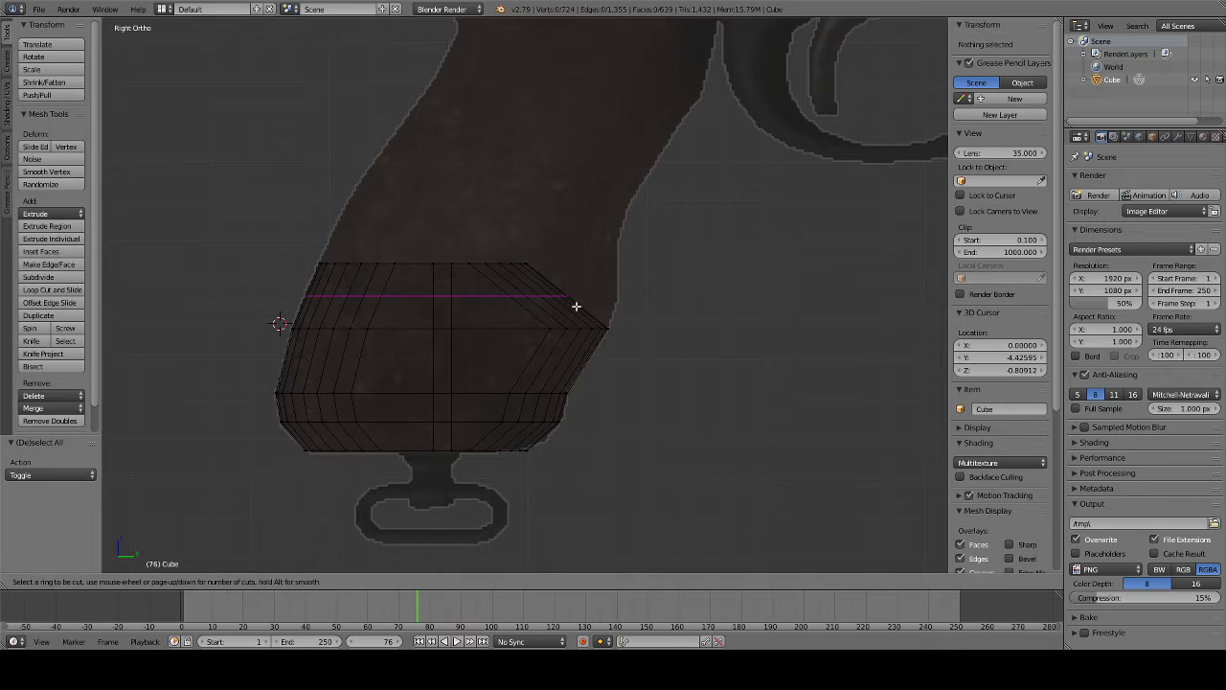
{"action": "left_click", "coordinate": [575, 304]}
{"action": "left_click", "coordinate": [591, 312]}
{"action": "key", "text": "a"}
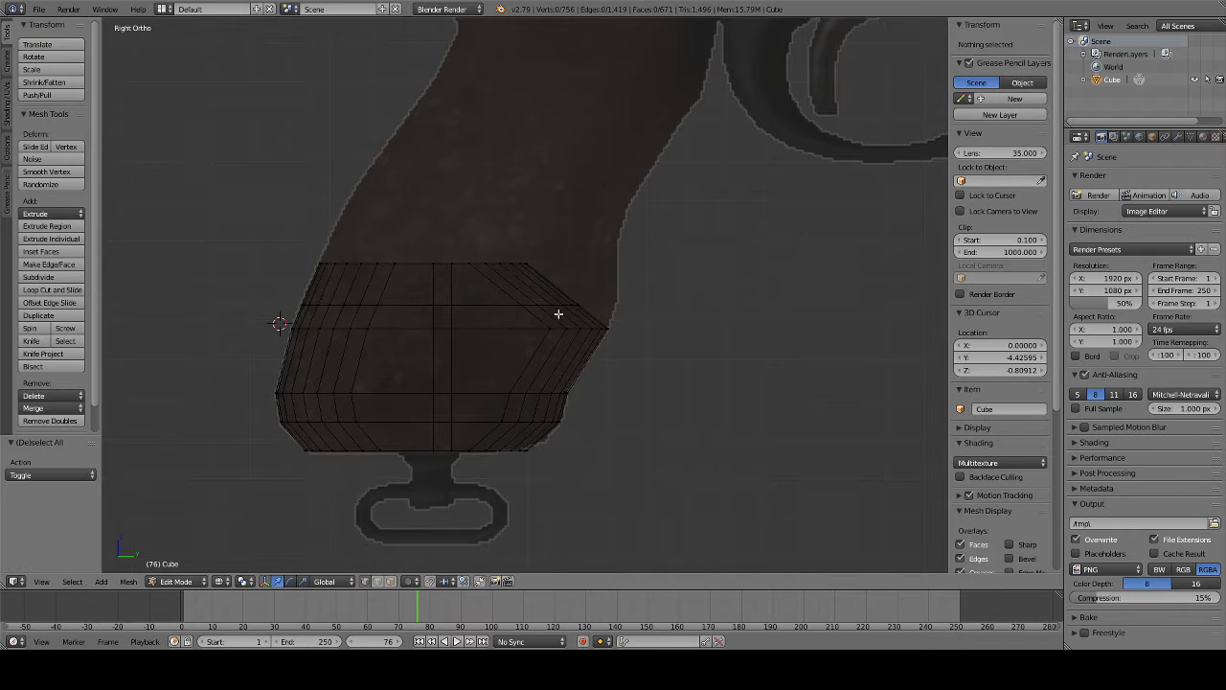
{"action": "key", "text": "b"}
{"action": "left_click_drag", "start_coordinate": [490, 293], "coordinate": [597, 320]}
{"action": "key", "text": "g"}
{"action": "key", "text": "y"}
{"action": "left_click", "coordinate": [613, 301]}
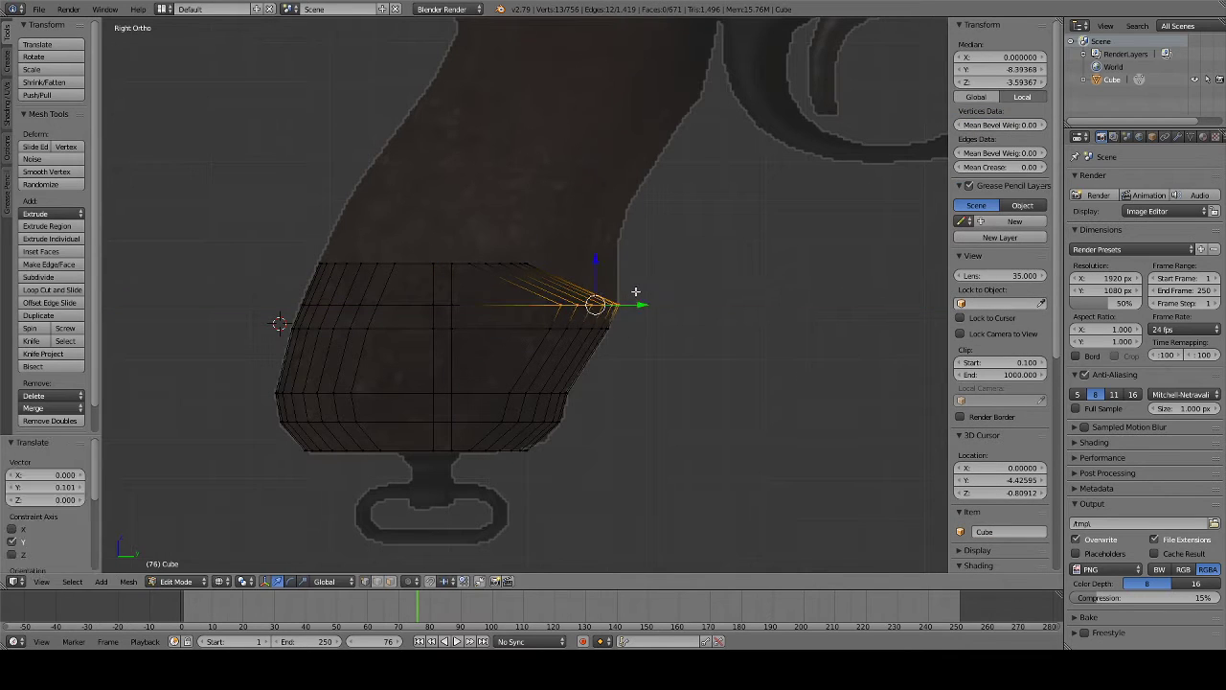
{"action": "key", "text": "a"}
- Move the top-right vertices along Y, then select the grip's whole top edge row
{"action": "key", "text": "b"}
{"action": "left_click_drag", "start_coordinate": [465, 256], "coordinate": [549, 271]}
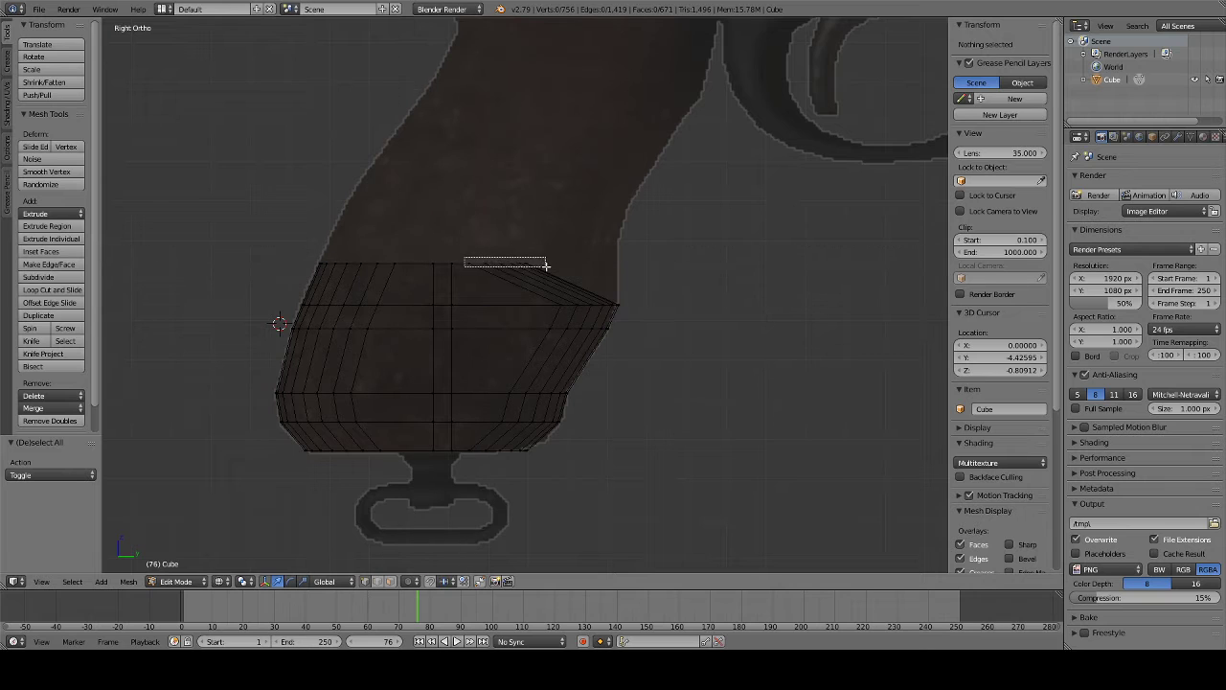
{"action": "key", "text": "g"}
{"action": "key", "text": "y"}
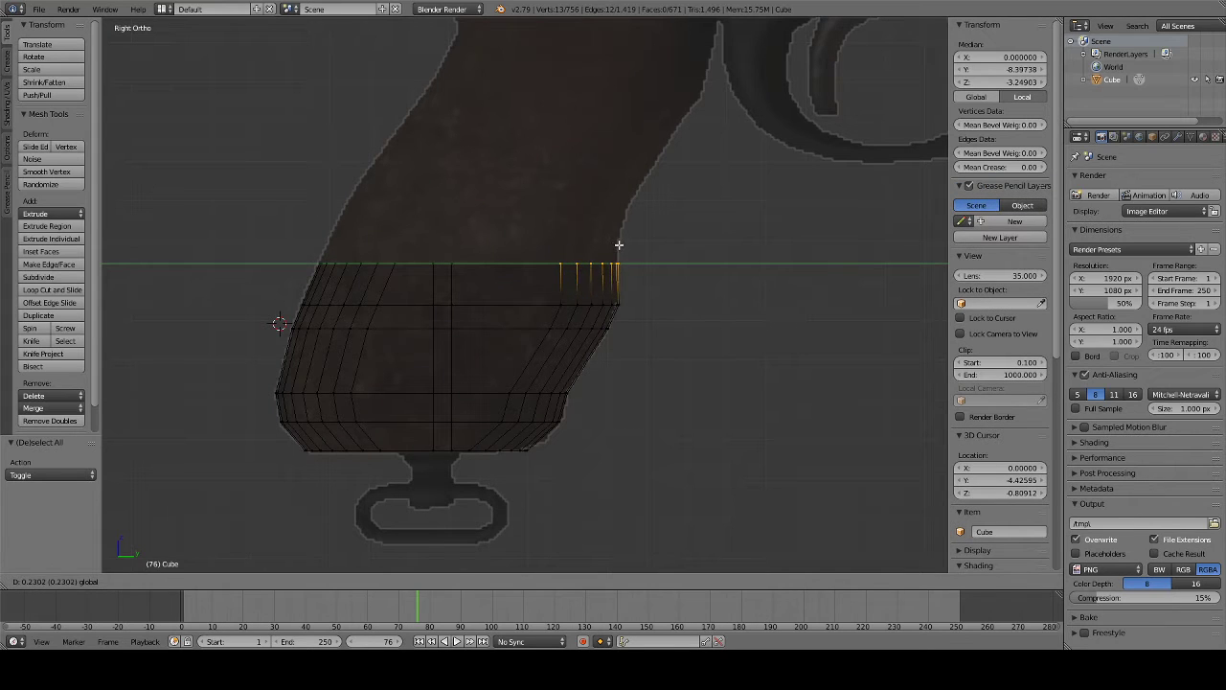
{"action": "left_click", "coordinate": [620, 247]}
{"action": "key", "text": "b"}
{"action": "left_click_drag", "start_coordinate": [284, 247], "coordinate": [554, 290]}
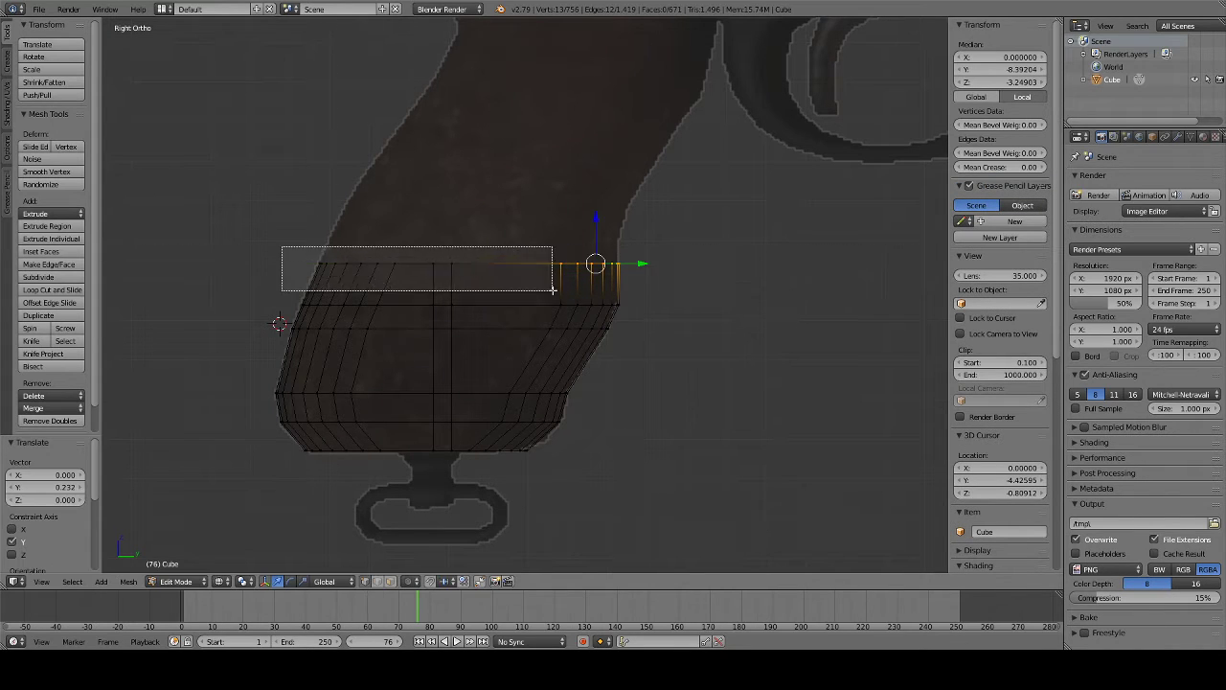
{"action": "middle_click_drag", "start_coordinate": [637, 269], "coordinate": [590, 353], "text": "shift"}
- Extrude the top edge row up three times toward the receiver, lowering and shifting it right to slant
{"action": "key", "text": "e"}
{"action": "left_click", "coordinate": [604, 308]}
{"action": "key", "text": "e"}
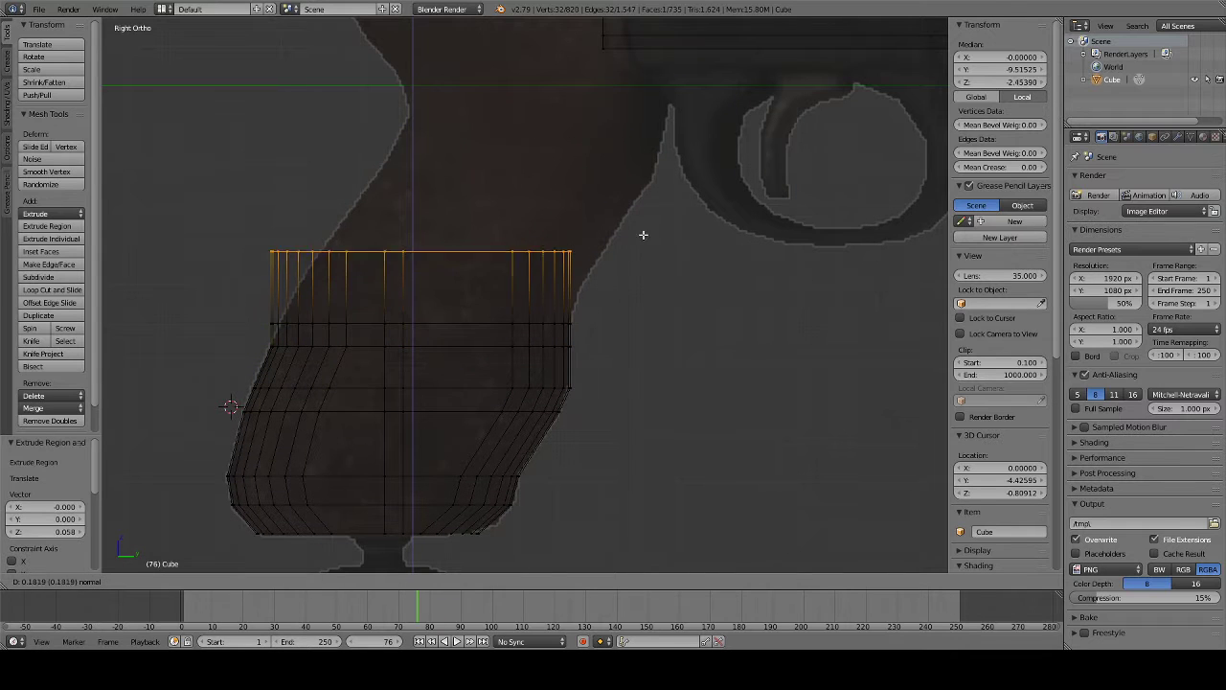
{"action": "left_click", "coordinate": [728, 170]}
{"action": "key", "text": "e"}
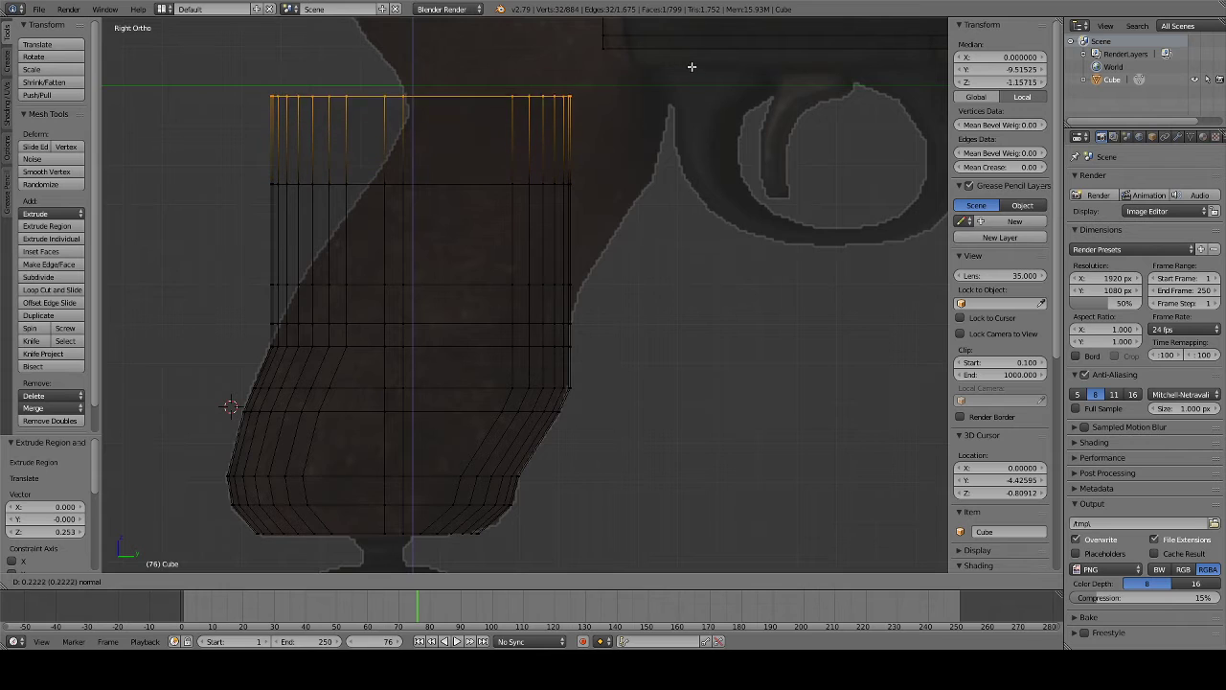
{"action": "left_click", "coordinate": [709, 56]}
{"action": "left_click_drag", "start_coordinate": [412, 67], "coordinate": [433, 103]}
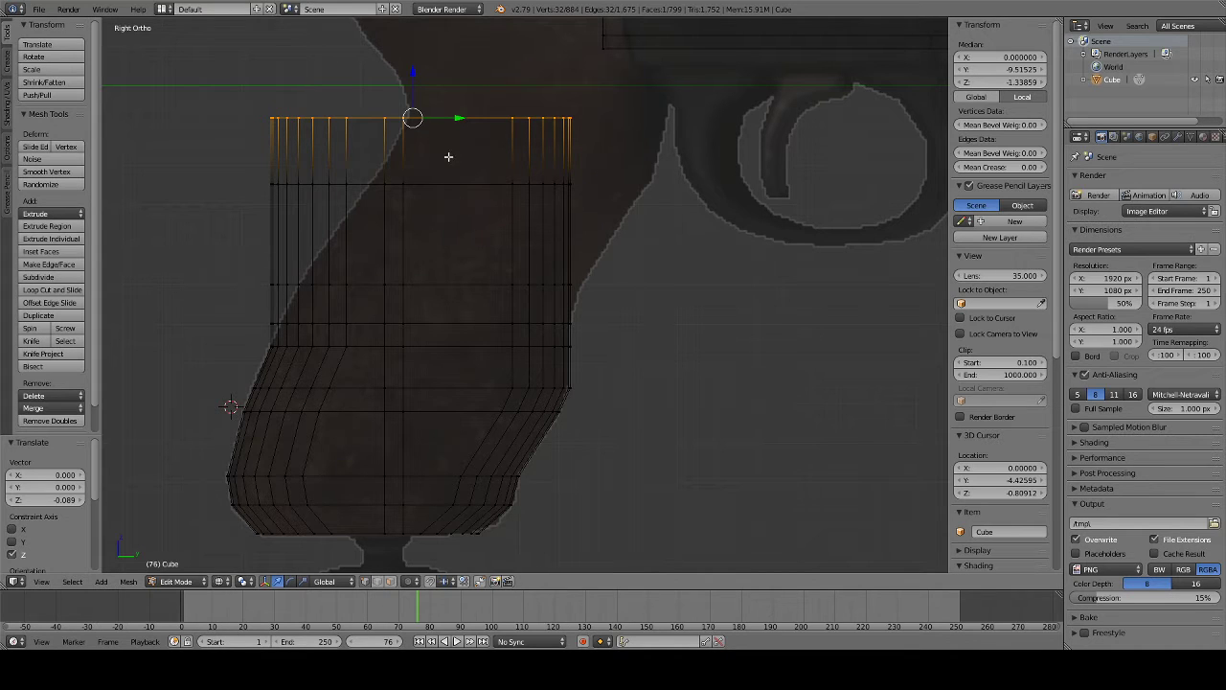
{"action": "left_click_drag", "start_coordinate": [461, 115], "coordinate": [559, 142]}
- Shift a lower right-side vertex row along Y to match the grip, then select a mid-grip vertex
{"action": "key", "text": "a"}
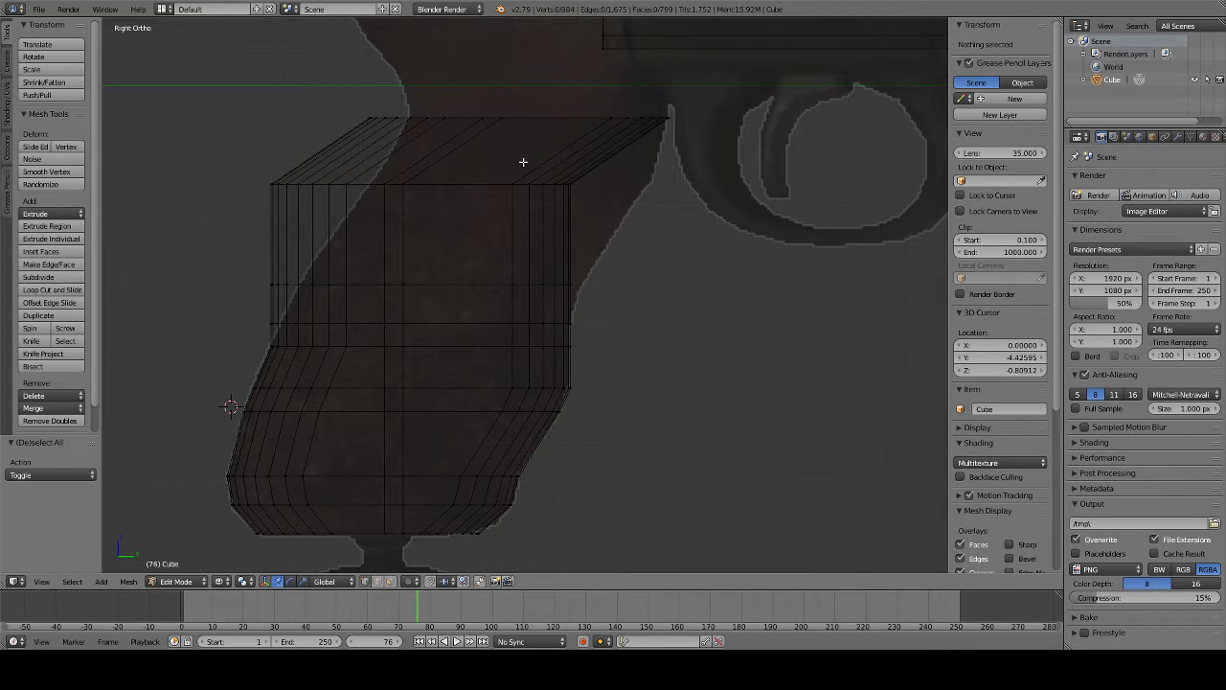
{"action": "key", "text": "b"}
{"action": "left_click_drag", "start_coordinate": [488, 172], "coordinate": [665, 193]}
{"action": "key", "text": "a"}
{"action": "key", "text": "b"}
{"action": "left_click_drag", "start_coordinate": [501, 265], "coordinate": [573, 289]}
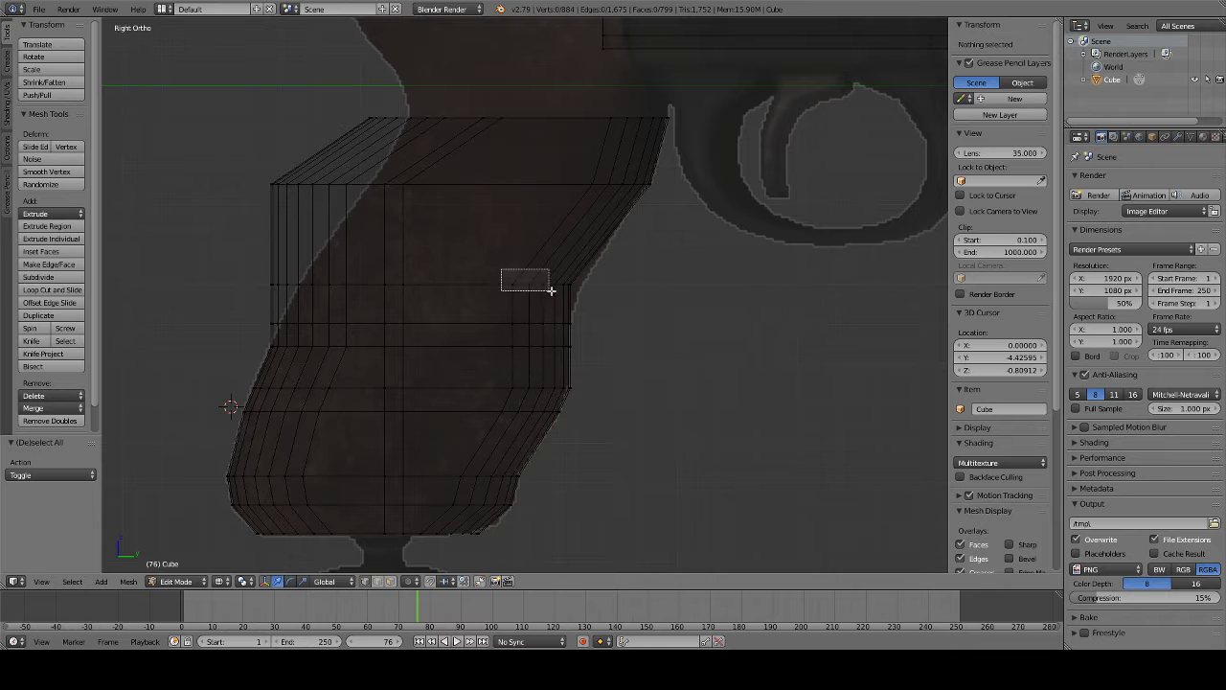
{"action": "key", "text": "g"}
{"action": "key", "text": "y"}
{"action": "left_click", "coordinate": [597, 285]}
{"action": "key", "text": "a"}
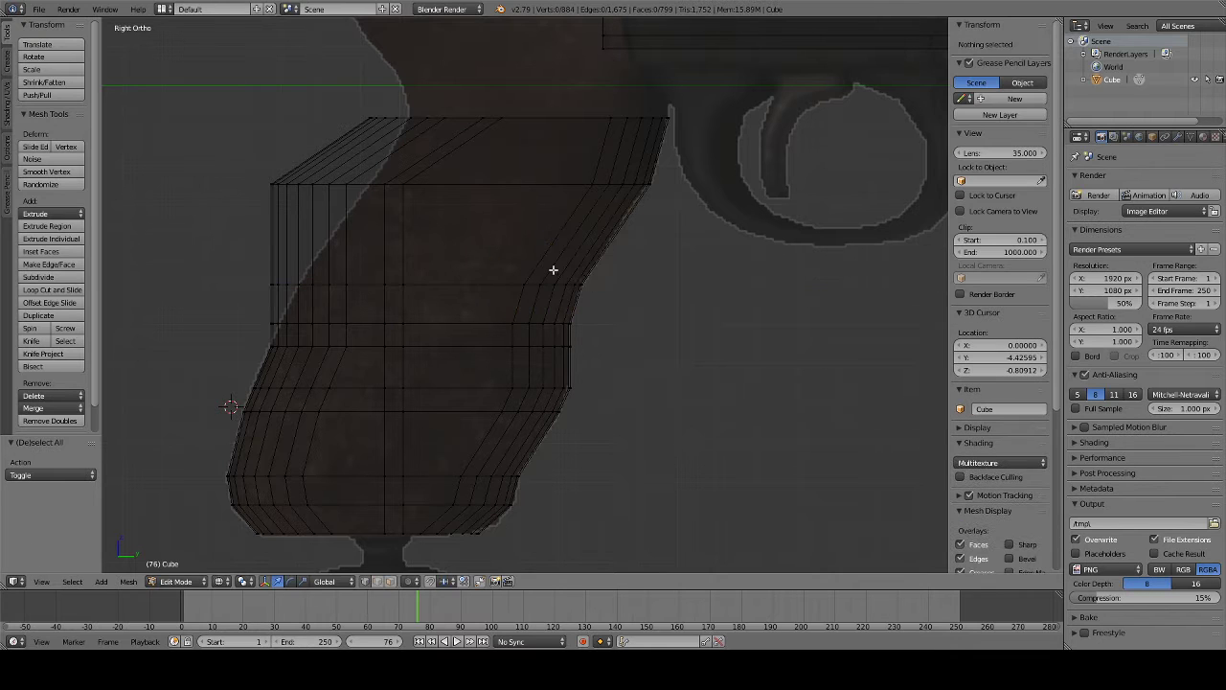
{"action": "key", "text": "b"}
{"action": "left_click_drag", "start_coordinate": [282, 271], "coordinate": [373, 275]}
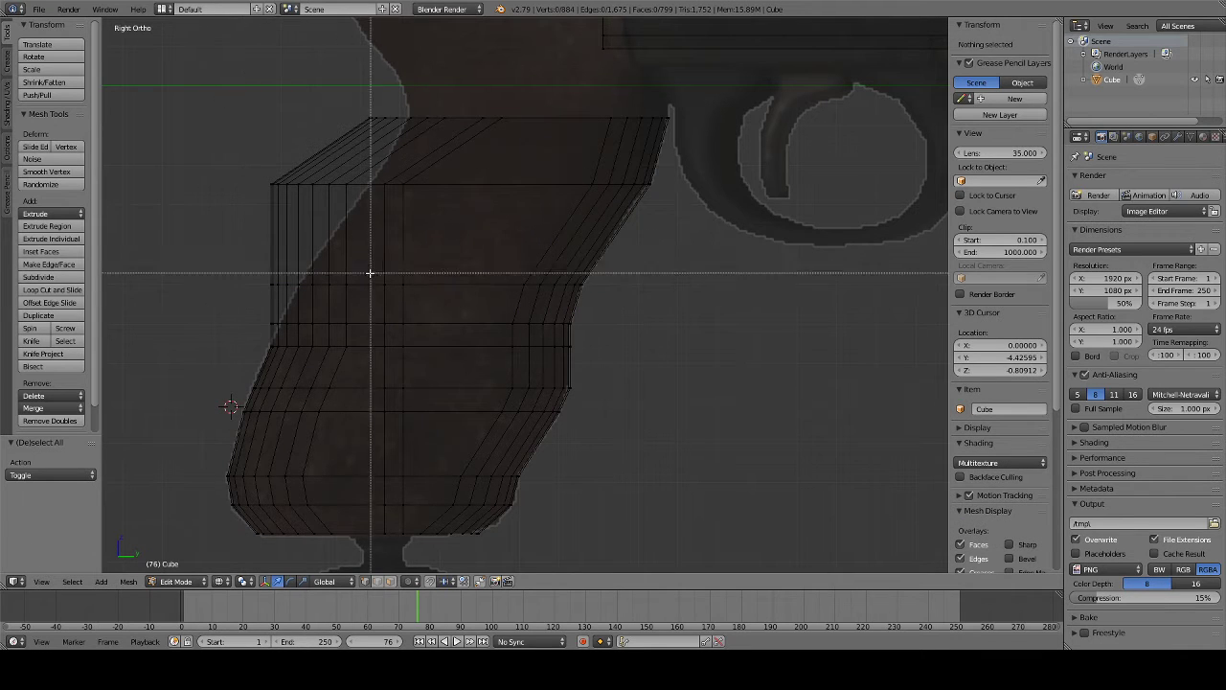
{"action": "right_click", "coordinate": [383, 284]}
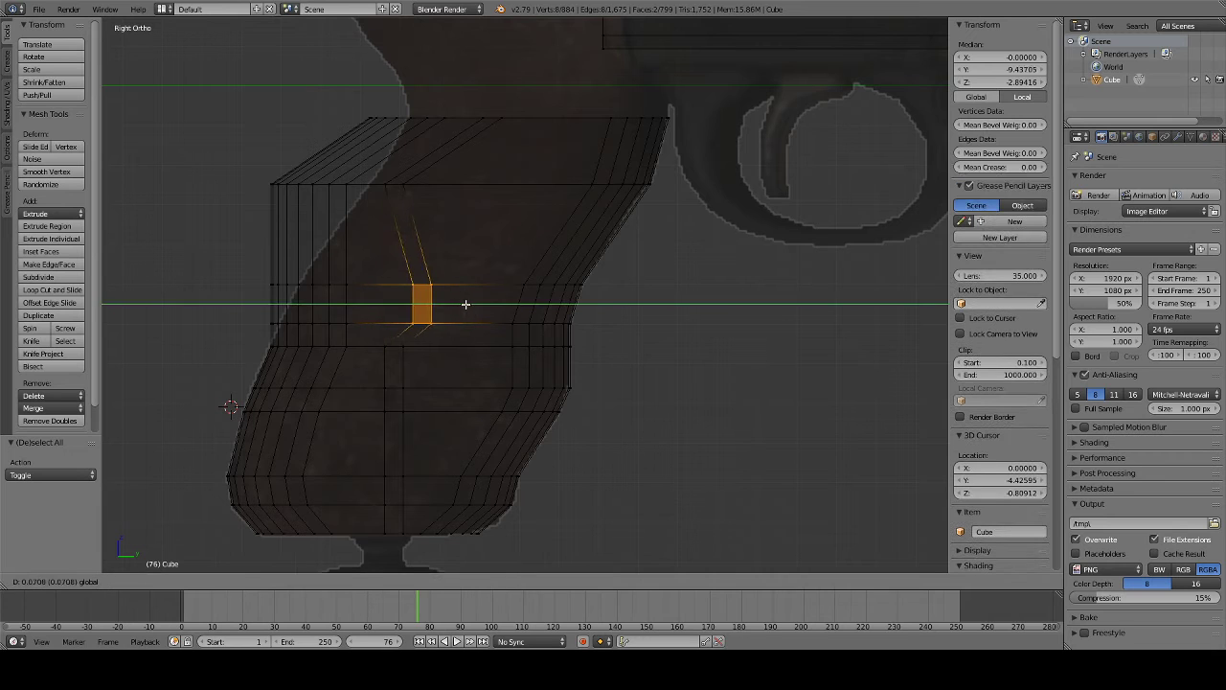
- Raise one grip vertex along Z, then slide it and the top-edge vertex along Y
{"action": "key", "text": "g"}
{"action": "key", "text": "z"}
{"action": "left_click", "coordinate": [441, 192]}
{"action": "key", "text": "g"}
{"action": "key", "text": "y"}
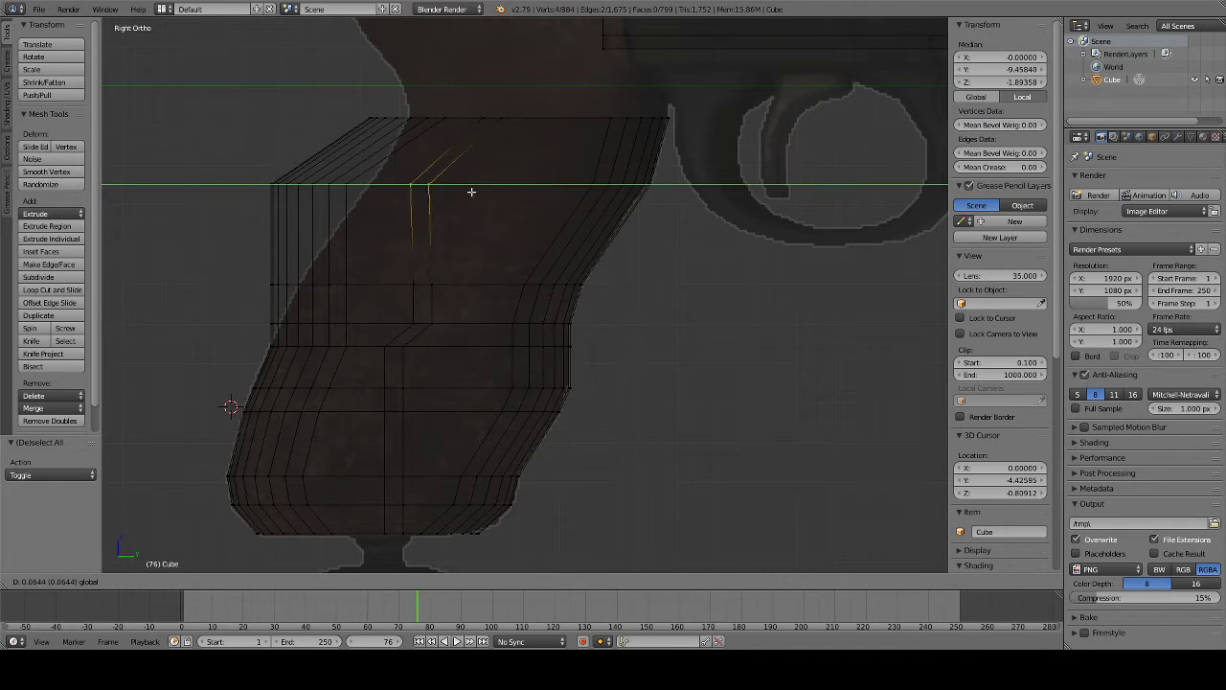
{"action": "left_click", "coordinate": [528, 208]}
{"action": "key", "text": "a"}
{"action": "key", "text": "b"}
{"action": "left_click_drag", "start_coordinate": [470, 115], "coordinate": [542, 145]}
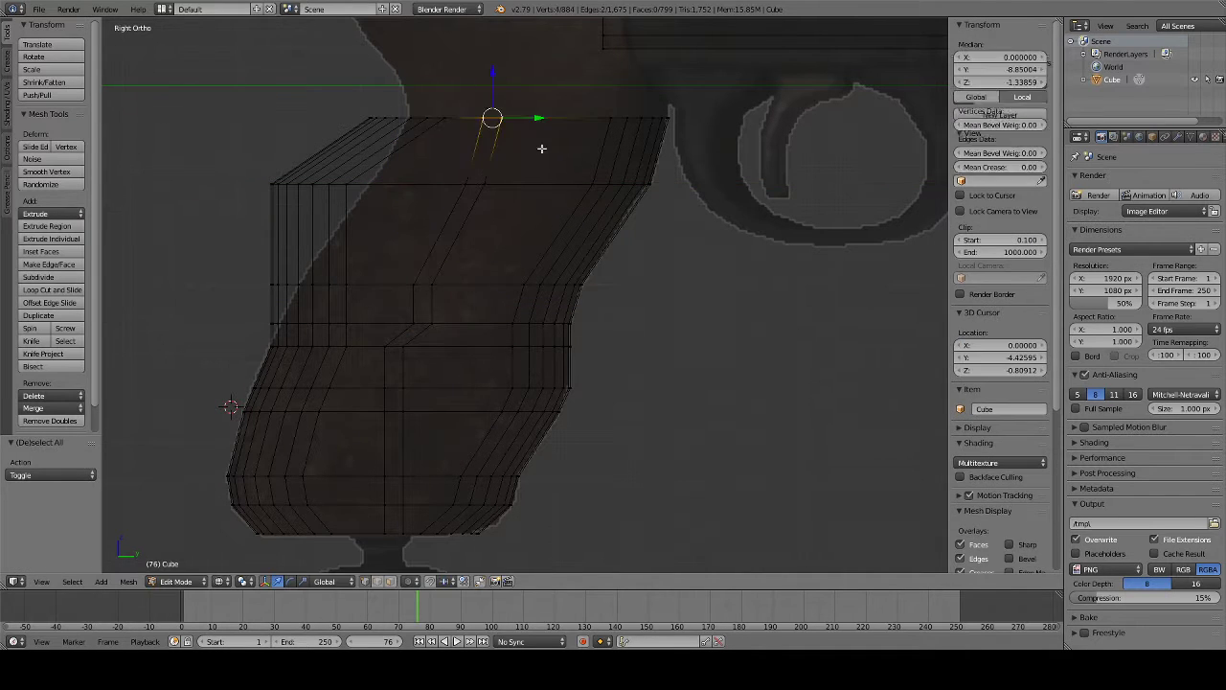
{"action": "key", "text": "g"}
{"action": "key", "text": "y"}
{"action": "left_click", "coordinate": [575, 118]}
- Slide the top-left vertices and a lower-left row along Y to follow the grip's back curve
{"action": "key", "text": "a"}
{"action": "key", "text": "b"}
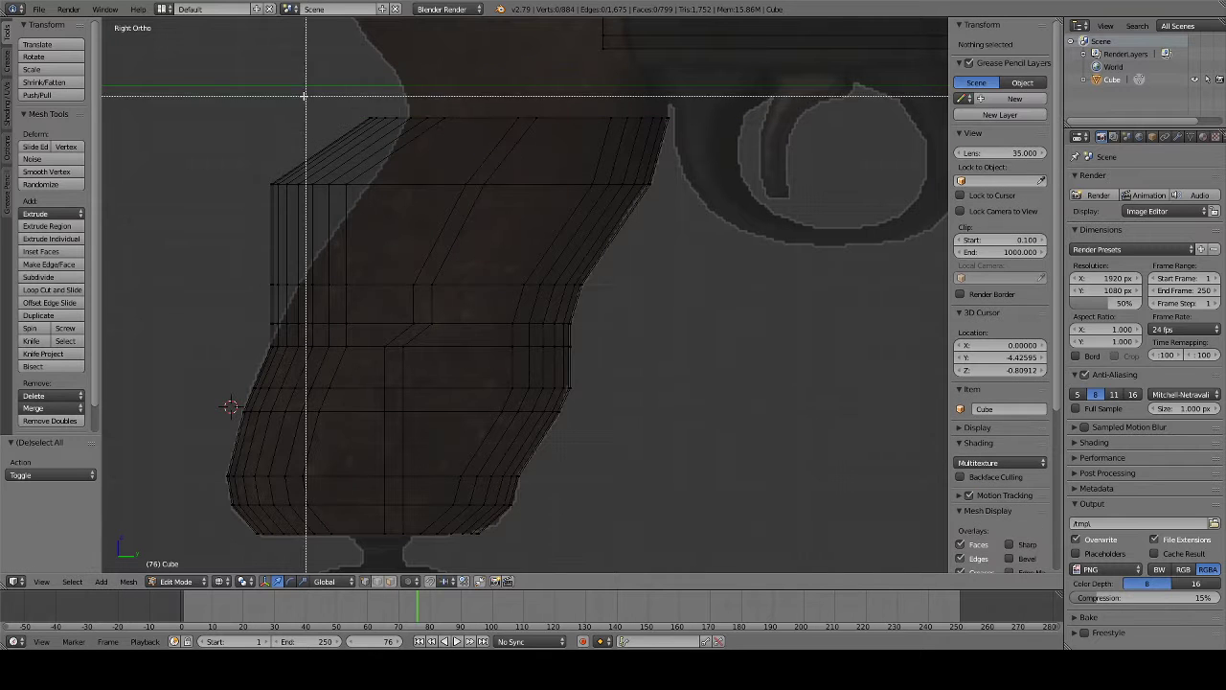
{"action": "left_click_drag", "start_coordinate": [302, 96], "coordinate": [464, 135]}
{"action": "key", "text": "g"}
{"action": "key", "text": "y"}
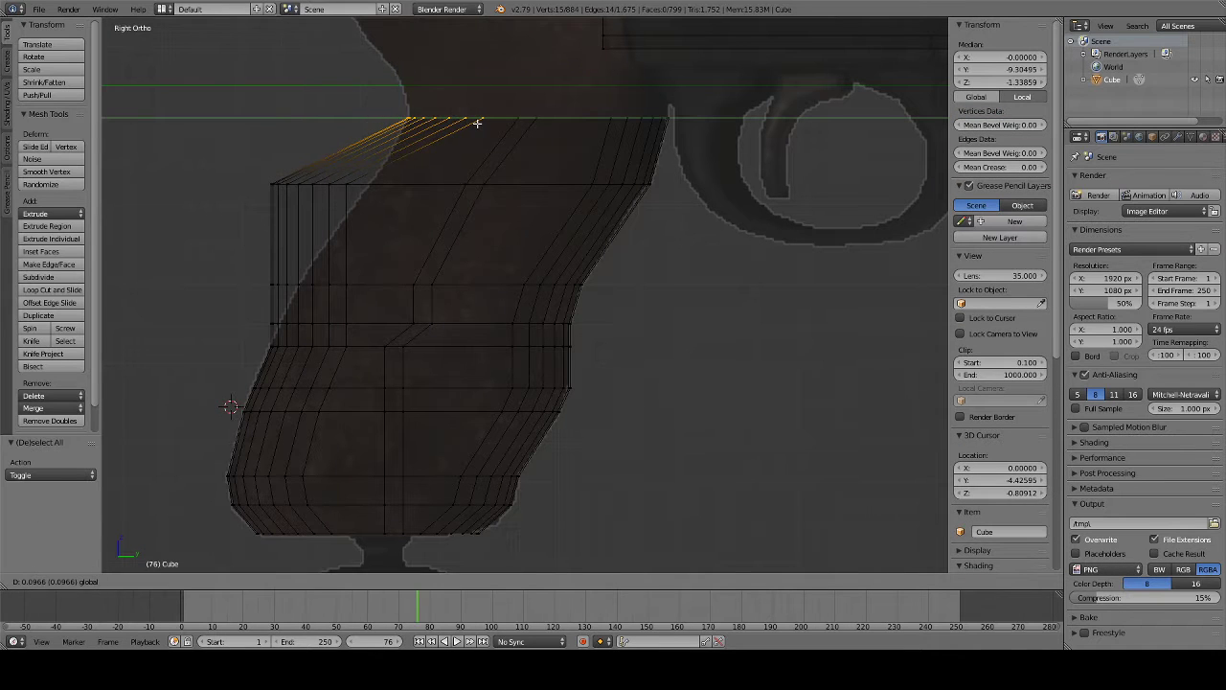
{"action": "left_click", "coordinate": [477, 123]}
{"action": "key", "text": "a"}
{"action": "key", "text": "b"}
{"action": "left_click_drag", "start_coordinate": [249, 176], "coordinate": [403, 211]}
{"action": "key", "text": "g"}
{"action": "key", "text": "y"}
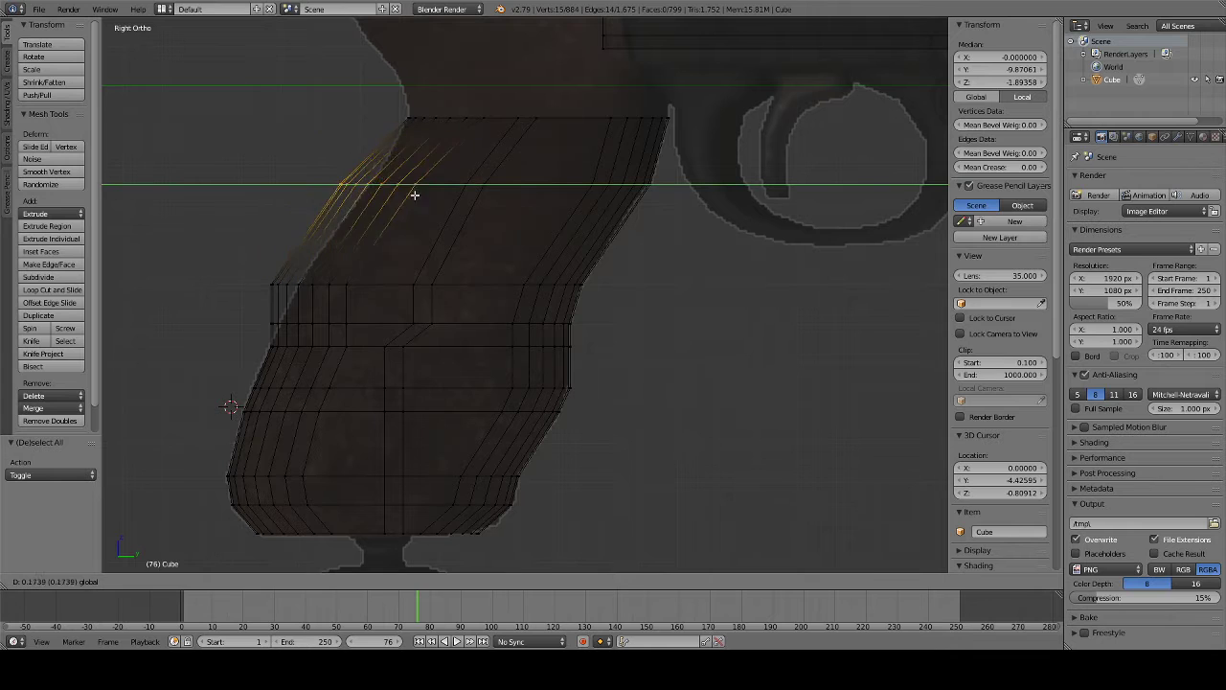
{"action": "left_click", "coordinate": [444, 208]}
- Shift two middle vertex rows of the grip along Y to match the reference outline
{"action": "key", "text": "a"}
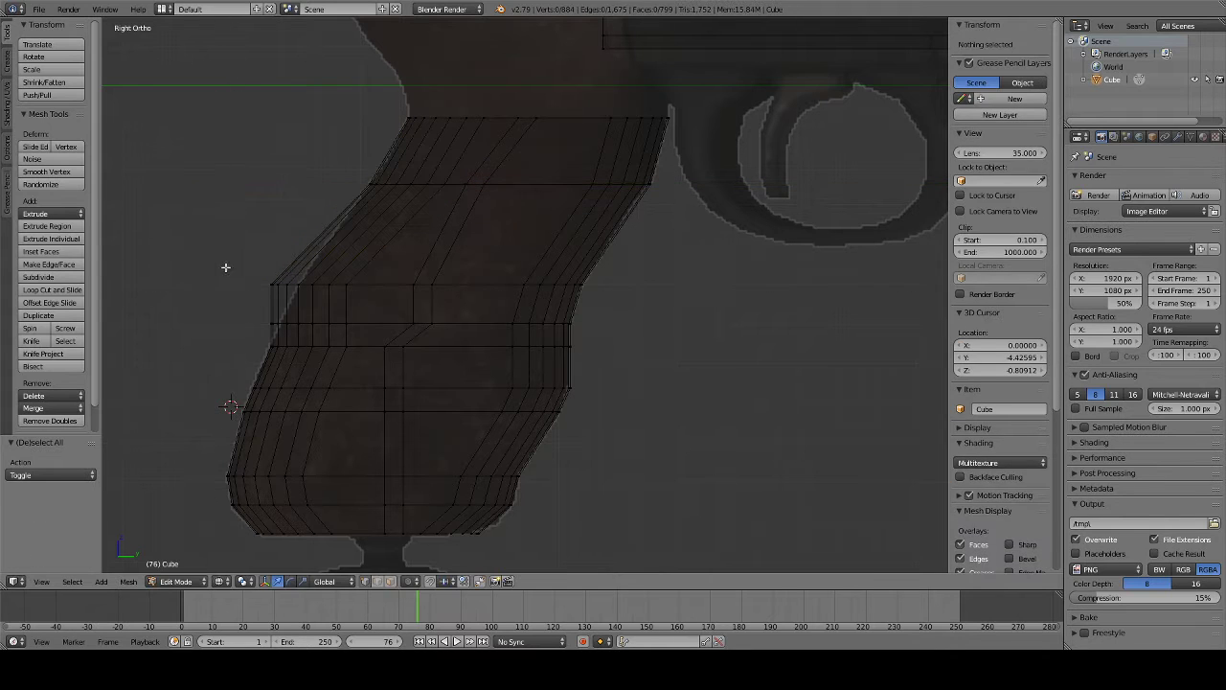
{"action": "key", "text": "b"}
{"action": "left_click_drag", "start_coordinate": [226, 268], "coordinate": [352, 303]}
{"action": "key", "text": "g"}
{"action": "key", "text": "y"}
{"action": "left_click", "coordinate": [363, 284]}
{"action": "key", "text": "a"}
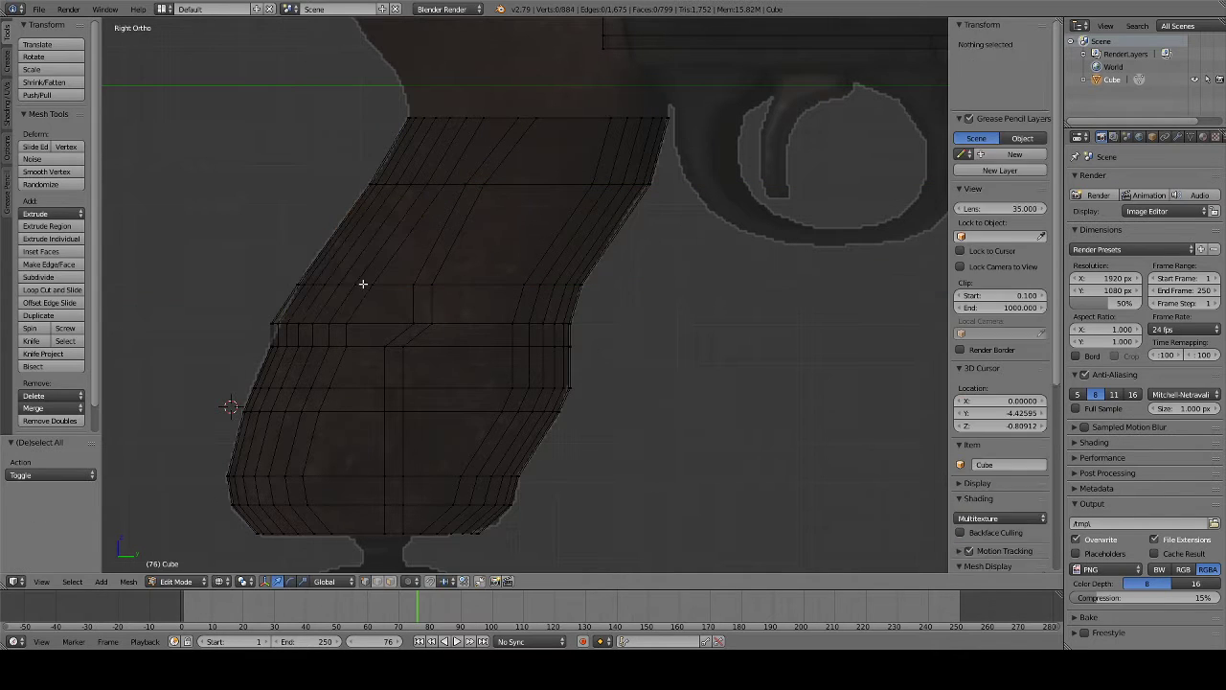
{"action": "key", "text": "b"}
{"action": "left_click_drag", "start_coordinate": [240, 308], "coordinate": [369, 336]}
{"action": "key", "text": "g"}
{"action": "key", "text": "y"}
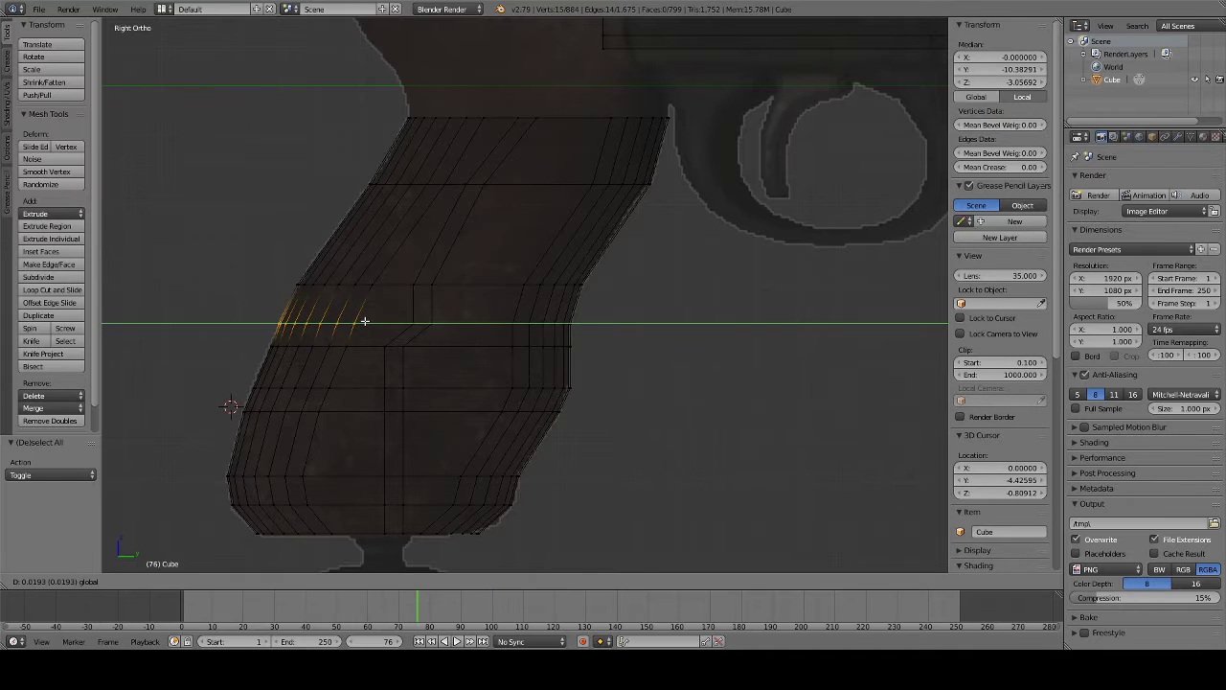
{"action": "left_click", "coordinate": [364, 321]}
- Shift the two lowest rear vertex rows along Y to finish the grip's curved edge
{"action": "key", "text": "a"}
{"action": "key", "text": "b"}
{"action": "left_click_drag", "start_coordinate": [249, 336], "coordinate": [361, 356]}
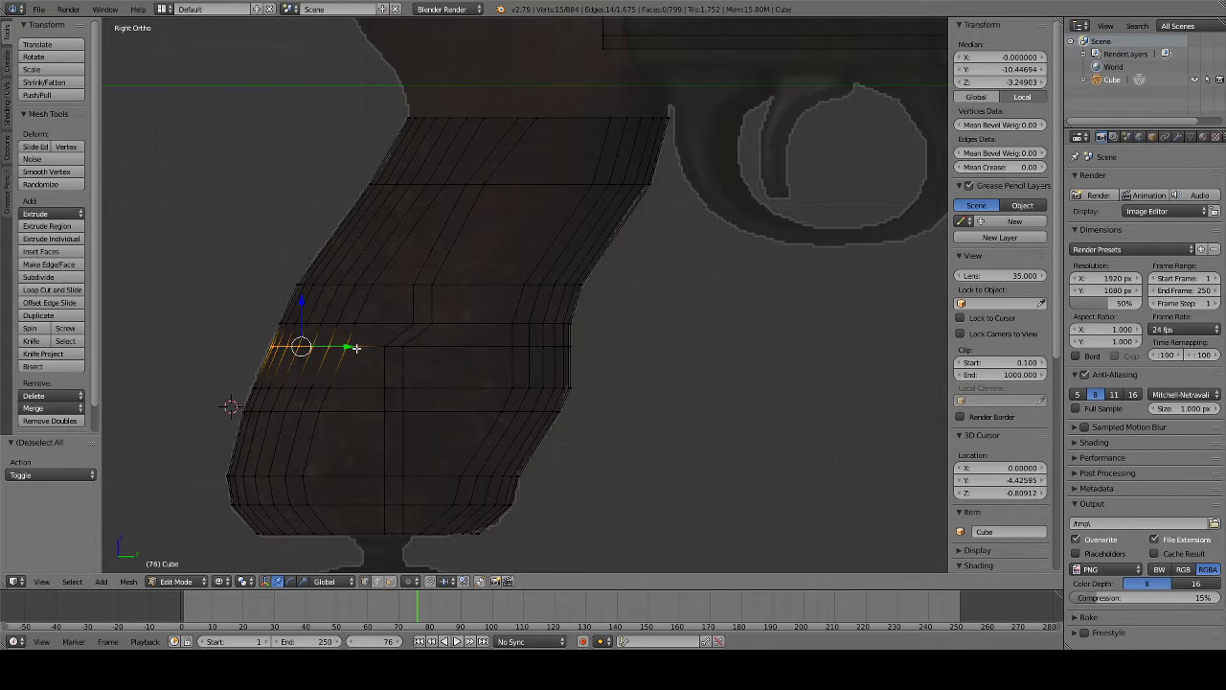
{"action": "key", "text": "g"}
{"action": "key", "text": "y"}
{"action": "left_click", "coordinate": [356, 349]}
{"action": "key", "text": "a"}
{"action": "key", "text": "b"}
{"action": "left_click_drag", "start_coordinate": [228, 376], "coordinate": [341, 392]}
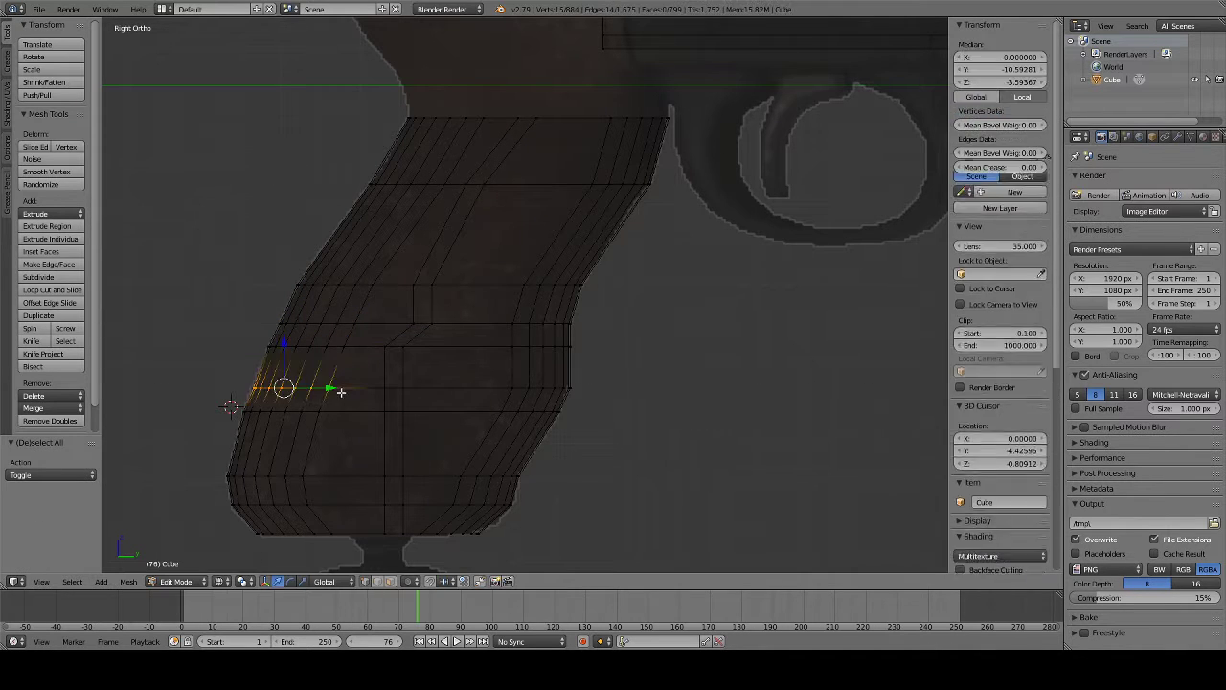
{"action": "key", "text": "g"}
{"action": "key", "text": "y"}
{"action": "left_click", "coordinate": [333, 390]}
{"action": "key", "text": "a"}
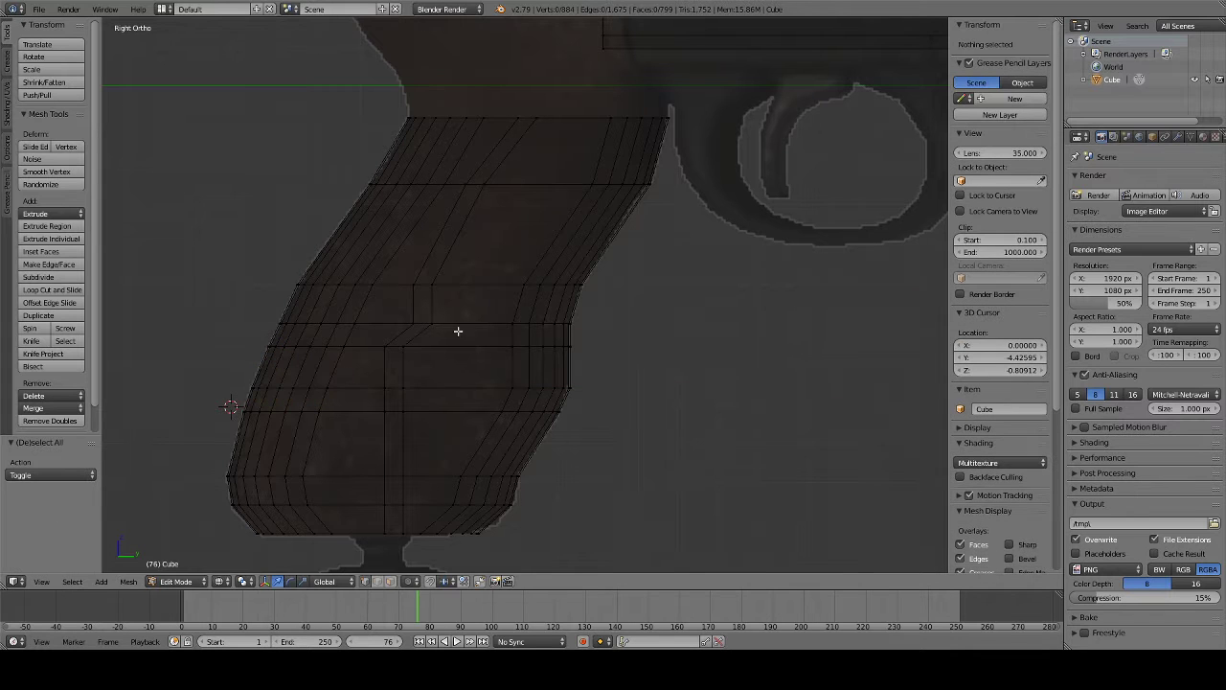
{"action": "mouse_move", "coordinate": [457, 332]}
{"action": "middle_mouse_down", "text": "shift"}
{"action": "mouse_move", "coordinate": [363, 231]}
{"action": "mouse_move", "coordinate": [353, 312]}
{"action": "middle_mouse_up", "text": "shift"}
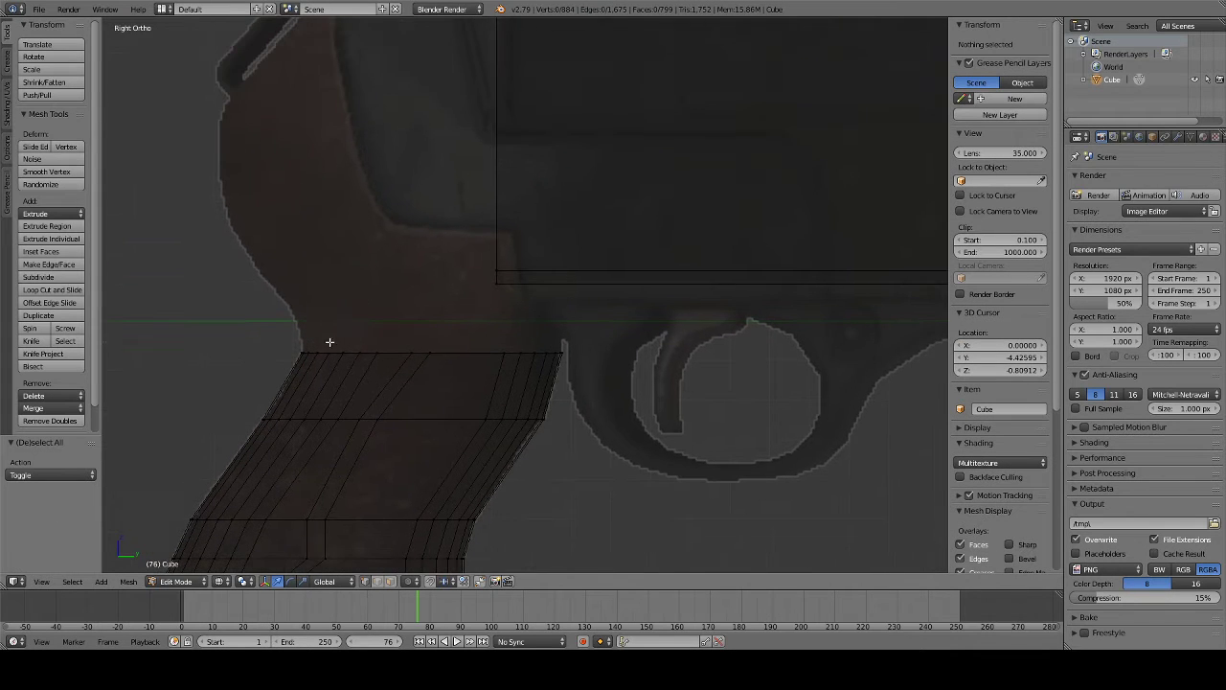
- Raise the grip's top vertex row and extrude two new bands upward
{"action": "key", "text": "b"}
{"action": "left_click_drag", "start_coordinate": [282, 323], "coordinate": [613, 372]}
{"action": "key", "text": "g"}
{"action": "key", "text": "z"}
{"action": "key", "text": "z"}
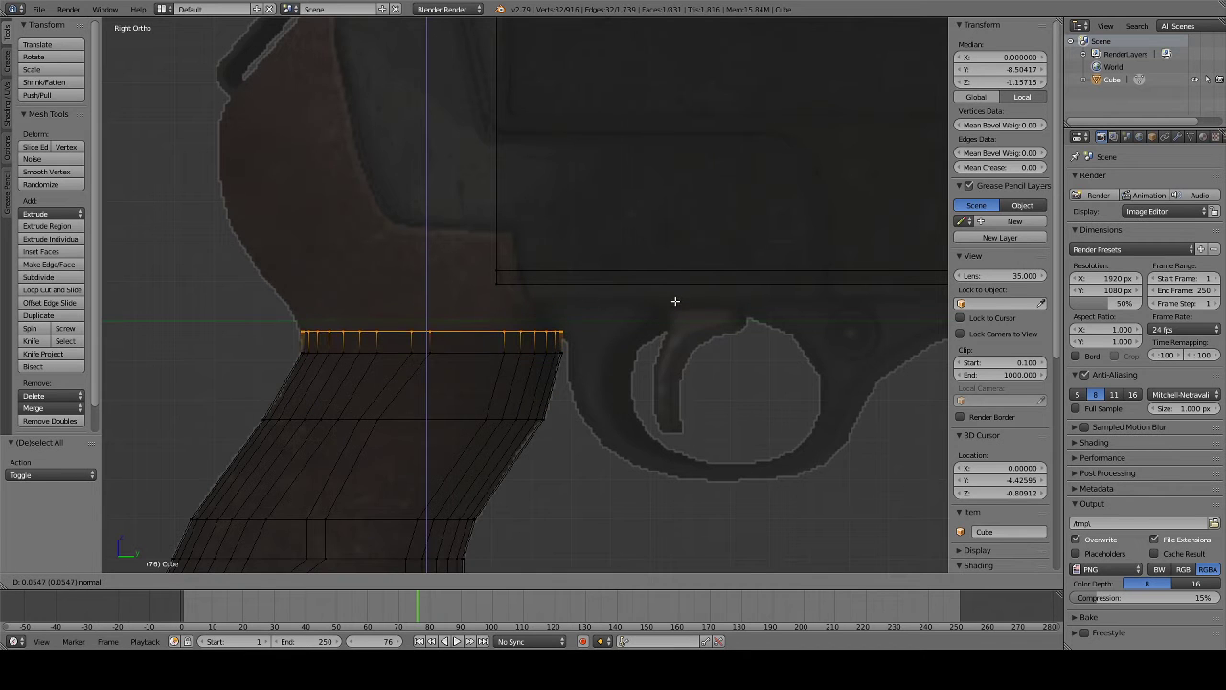
{"action": "left_click", "coordinate": [675, 301]}
{"action": "key", "text": "e"}
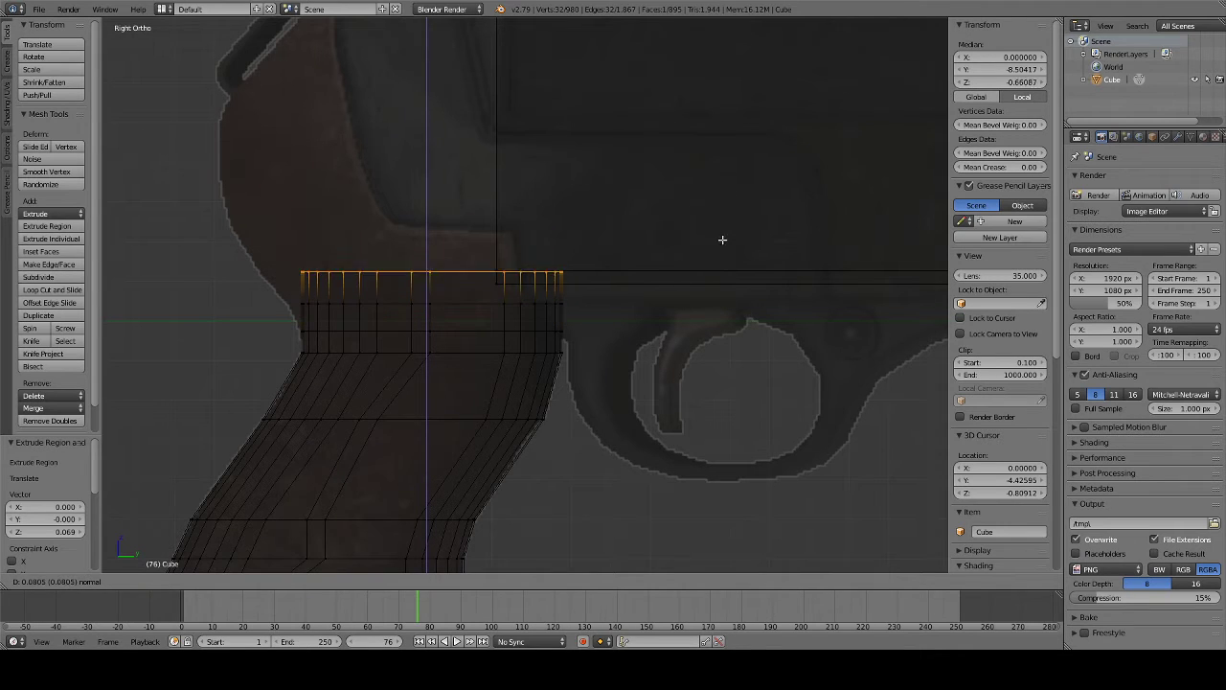
{"action": "left_click", "coordinate": [713, 222]}
{"action": "key", "text": "e"}
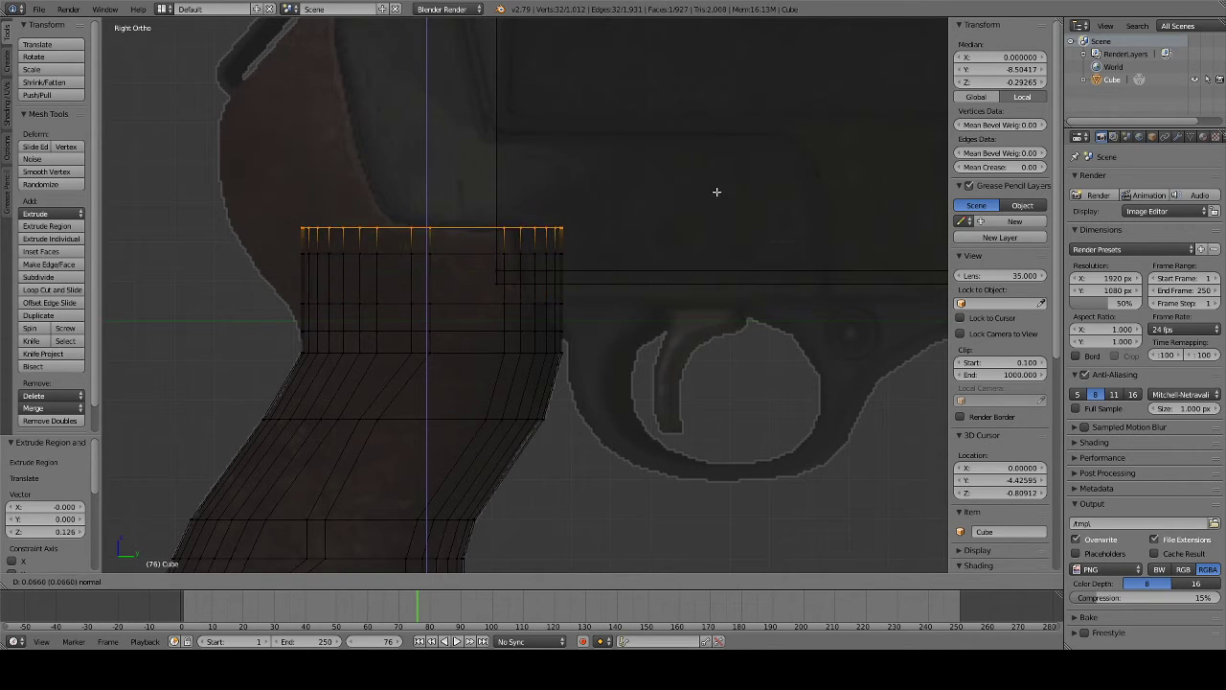
{"action": "left_click", "coordinate": [718, 191]}
- Pull the rear strips of the new bands back along Y to the reference outline
{"action": "key", "text": "a"}
{"action": "key", "text": "b"}
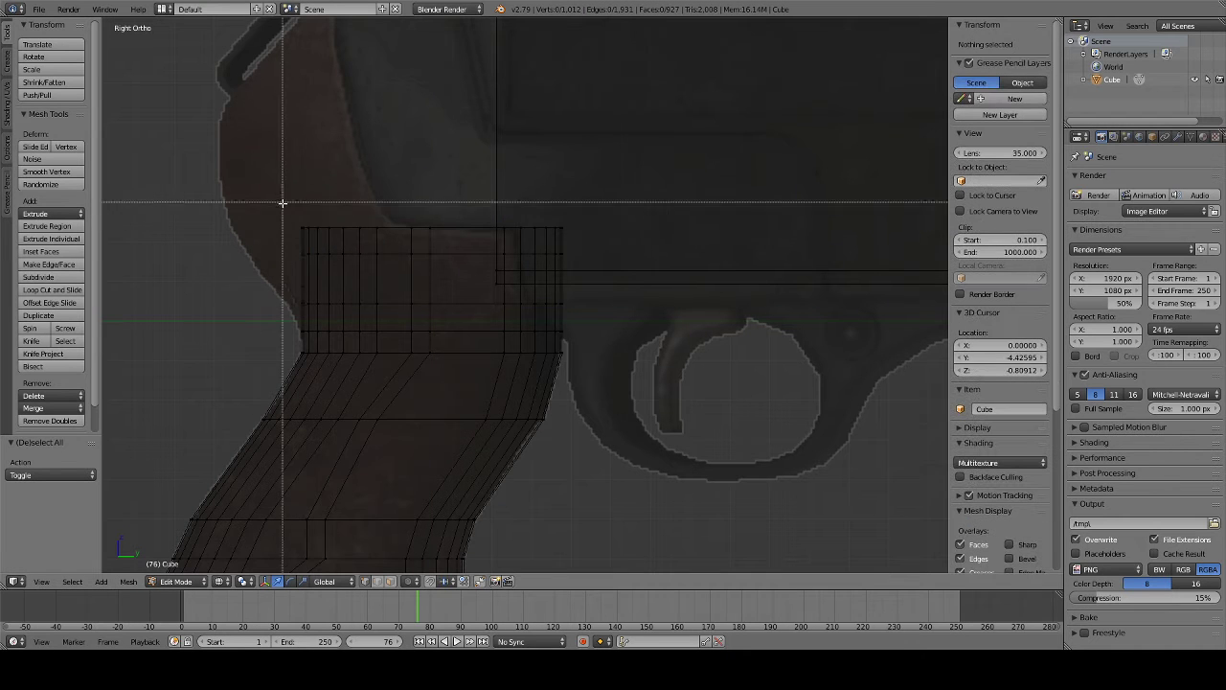
{"action": "left_click_drag", "start_coordinate": [282, 204], "coordinate": [377, 311]}
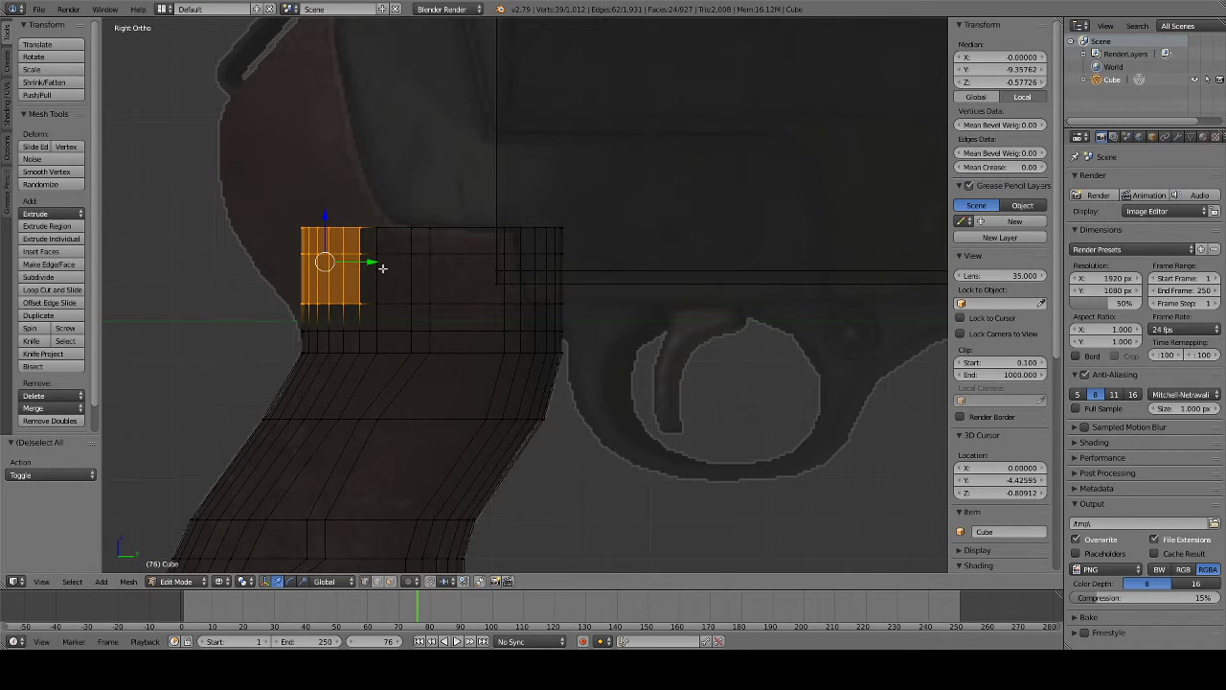
{"action": "key", "text": "b"}
{"action": "left_click_drag", "start_coordinate": [356, 197], "coordinate": [392, 304]}
{"action": "left_click_drag", "start_coordinate": [376, 262], "coordinate": [360, 254]}
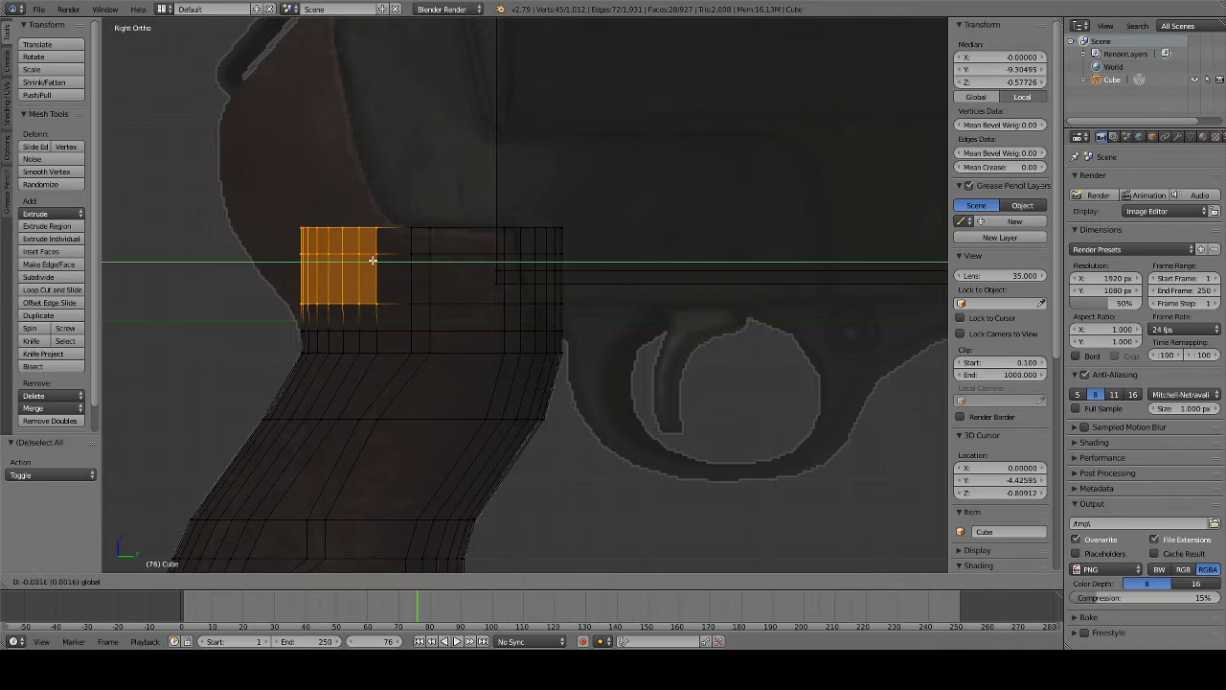
{"action": "key", "text": "a"}
{"action": "key", "text": "b"}
{"action": "left_click_drag", "start_coordinate": [254, 198], "coordinate": [386, 260]}
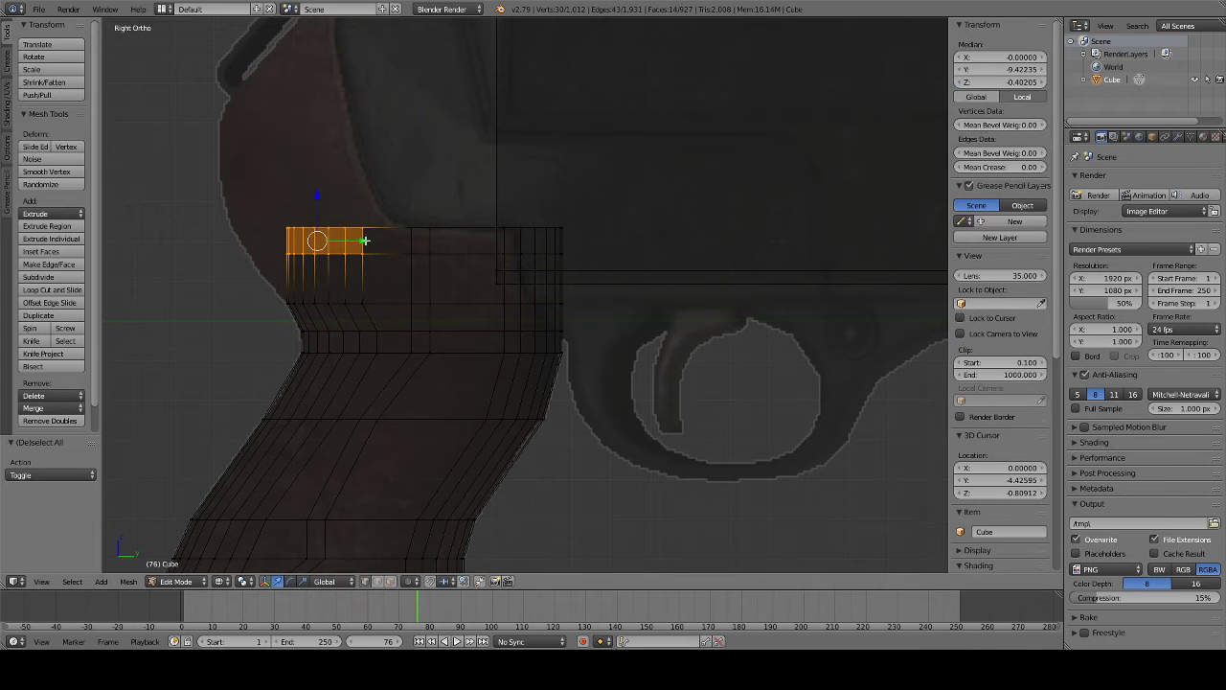
{"action": "key", "text": "g"}
{"action": "key", "text": "y"}
{"action": "left_click", "coordinate": [328, 238]}
- Slide the topmost rear edge strip back along Y, then select the grip's whole top row
{"action": "key", "text": "a"}
{"action": "key", "text": "b"}
{"action": "left_click_drag", "start_coordinate": [236, 212], "coordinate": [360, 247]}
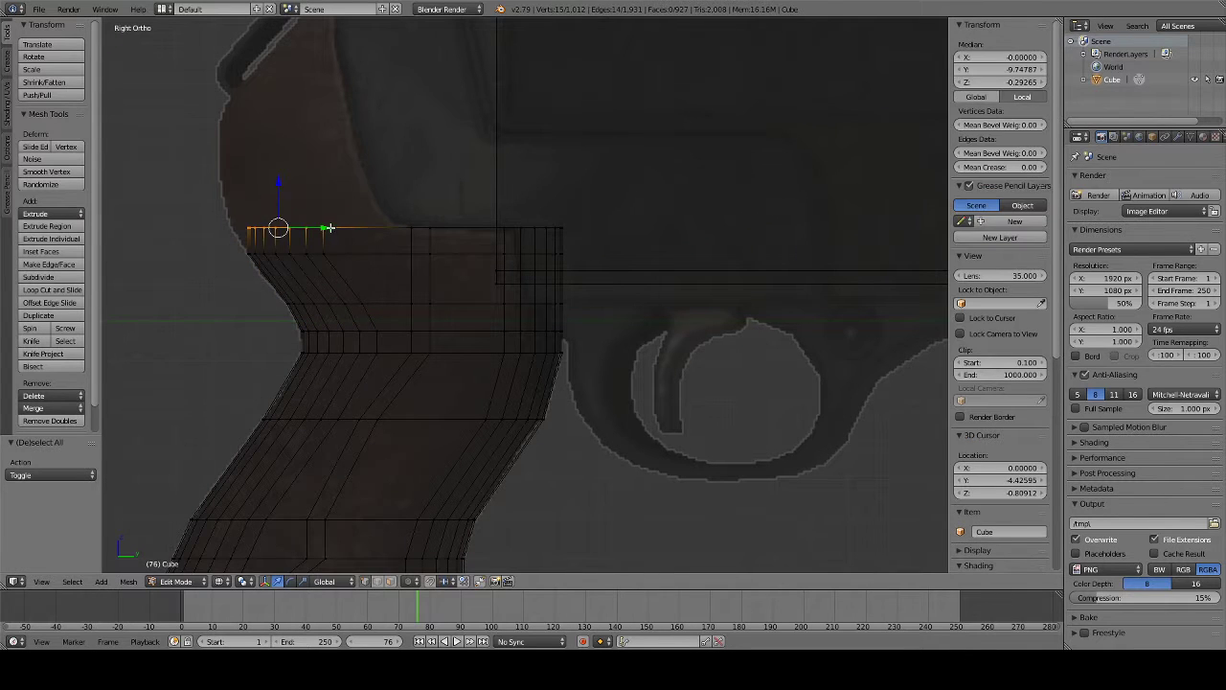
{"action": "key", "text": "g"}
{"action": "key", "text": "y"}
{"action": "left_click", "coordinate": [307, 227]}
{"action": "key", "text": "a"}
{"action": "key", "text": "b"}
{"action": "mouse_move", "coordinate": [196, 200]}
{"action": "left_mouse_down"}
{"action": "mouse_move", "coordinate": [371, 230]}
{"action": "mouse_move", "coordinate": [604, 244]}
{"action": "left_mouse_up"}
{"action": "middle_click_drag", "start_coordinate": [605, 211], "coordinate": [670, 364], "text": "shift"}
- Extrude the grip's top edge upward and slide its rear part along Y
{"action": "key", "text": "e"}
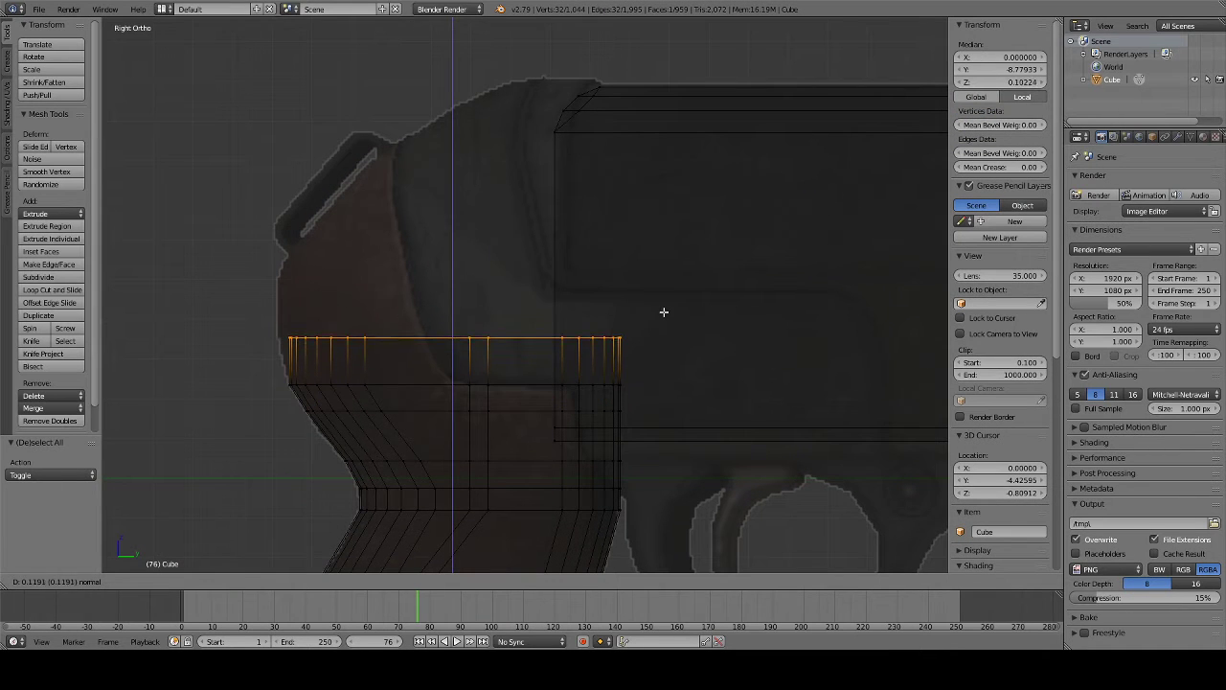
{"action": "left_click", "coordinate": [665, 312]}
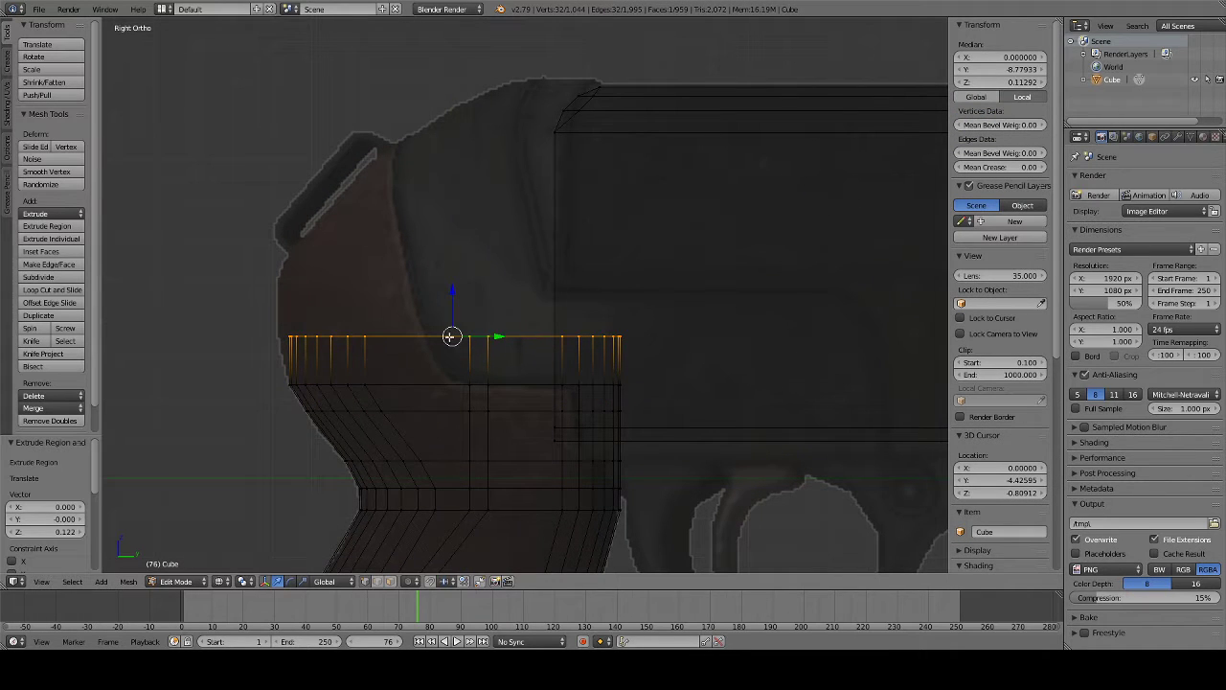
{"action": "key", "text": "a"}
{"action": "key", "text": "b"}
{"action": "left_click_drag", "start_coordinate": [274, 323], "coordinate": [370, 353]}
{"action": "key", "text": "g"}
{"action": "key", "text": "y"}
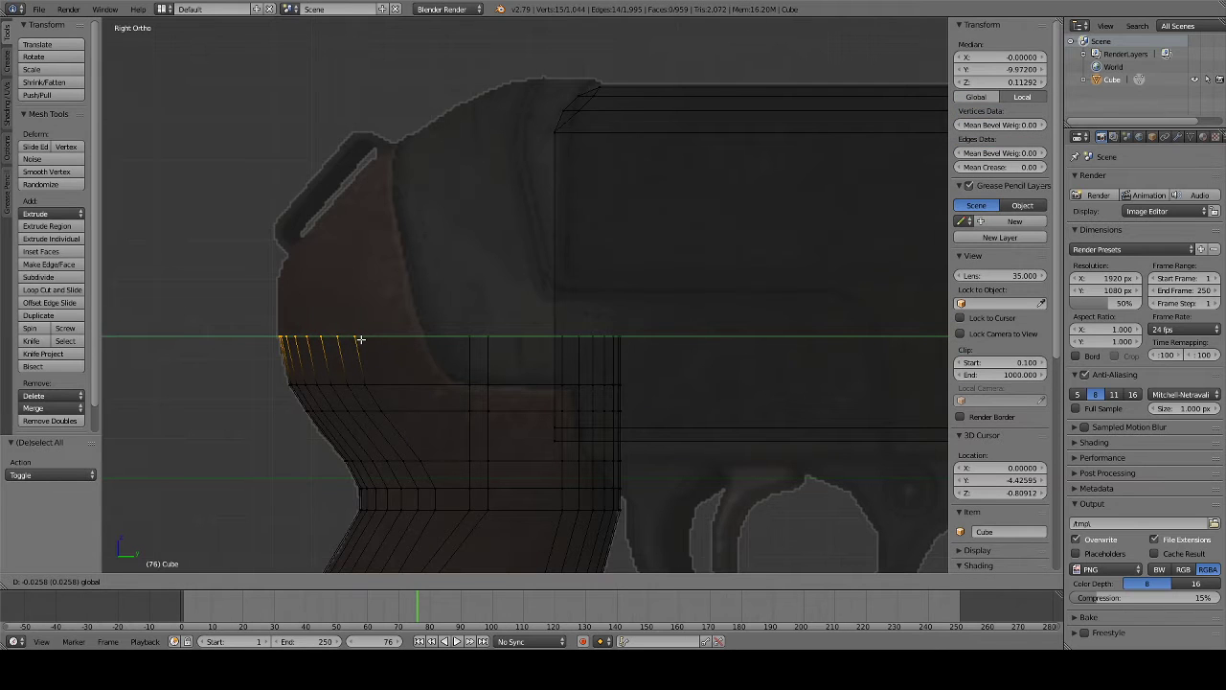
{"action": "left_click", "coordinate": [360, 339]}
- Extrude the top row higher and shift it forward over the receiver, checking against the reference
{"action": "key", "text": "b"}
{"action": "left_click_drag", "start_coordinate": [274, 326], "coordinate": [645, 357]}
{"action": "key", "text": "g"}
{"action": "key", "text": "y"}
{"action": "key", "text": "y"}
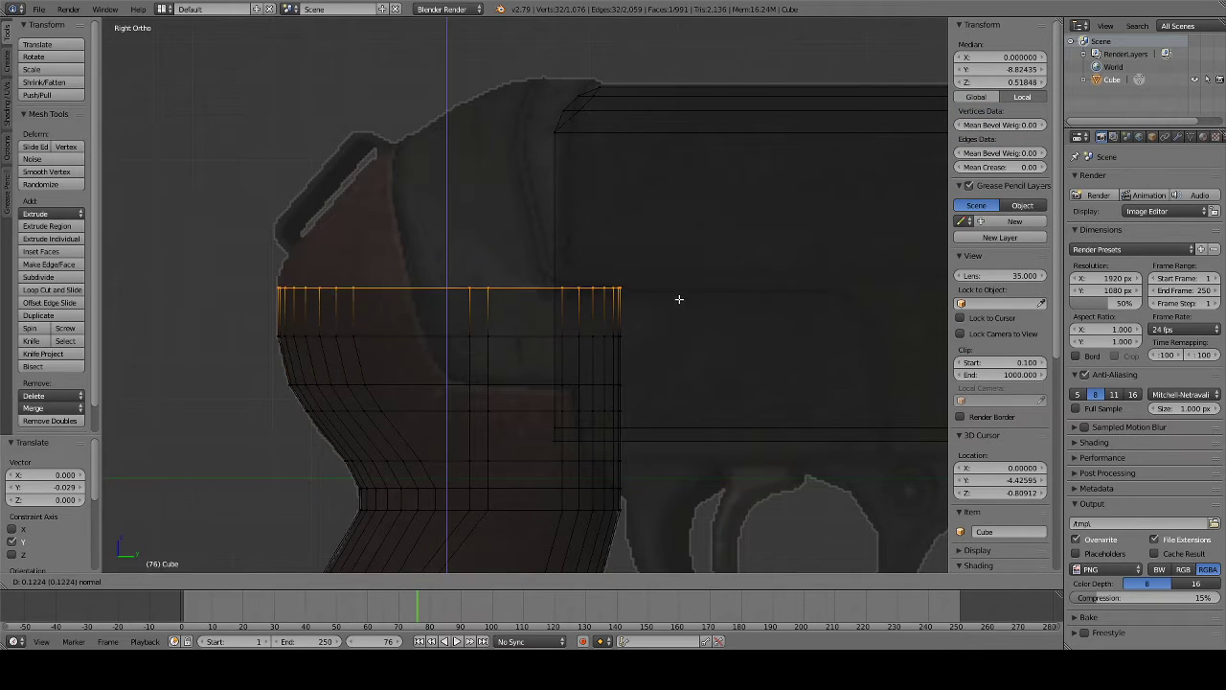
{"action": "key", "text": "e"}
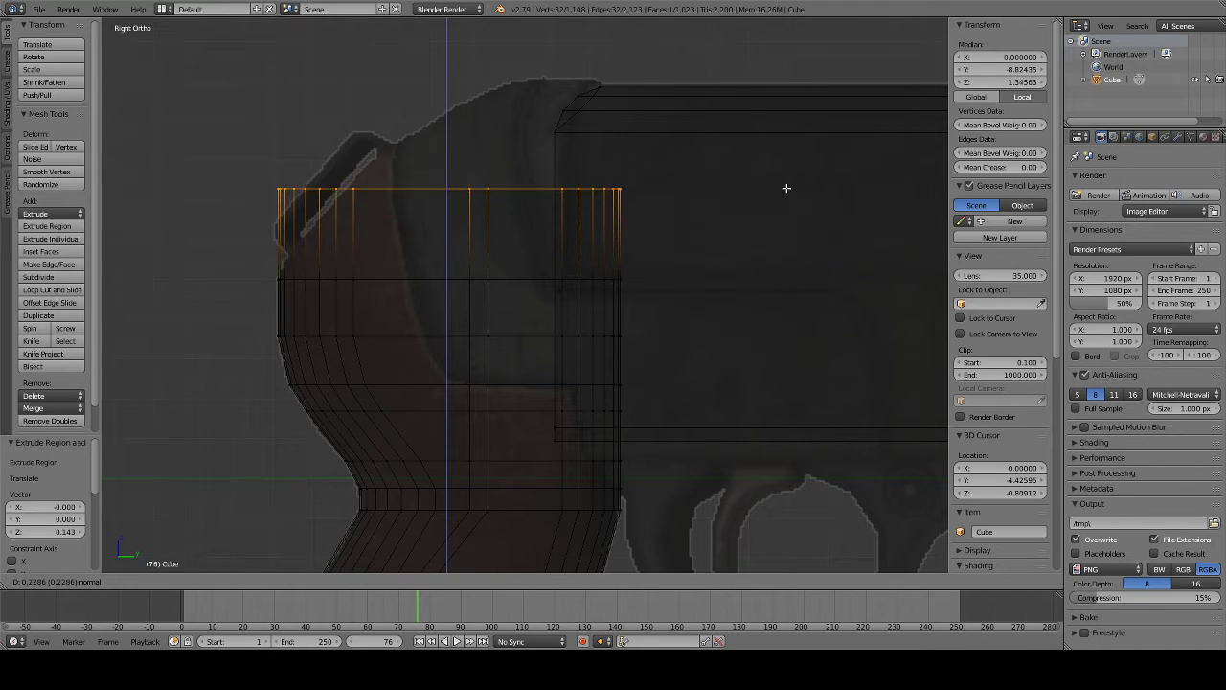
{"action": "left_click", "coordinate": [784, 186]}
{"action": "key", "text": "z"}
{"action": "key", "text": "z"}
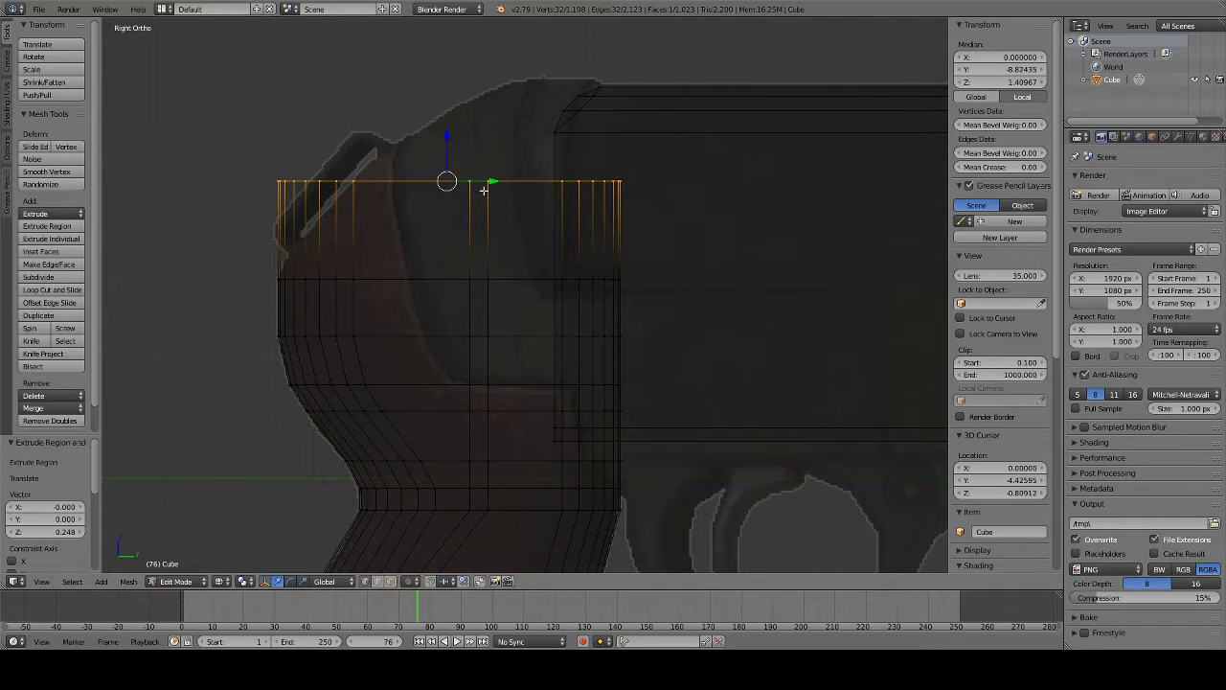
{"action": "left_click_drag", "start_coordinate": [484, 190], "coordinate": [565, 211]}
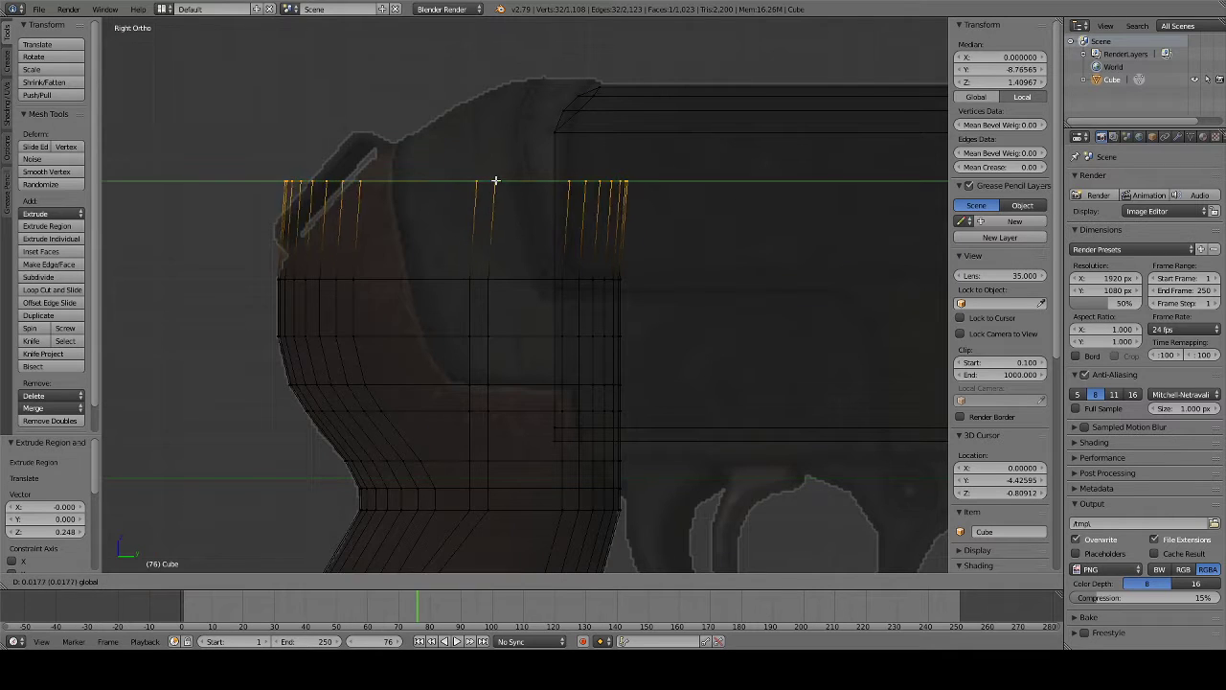
{"action": "left_click", "coordinate": [563, 211]}
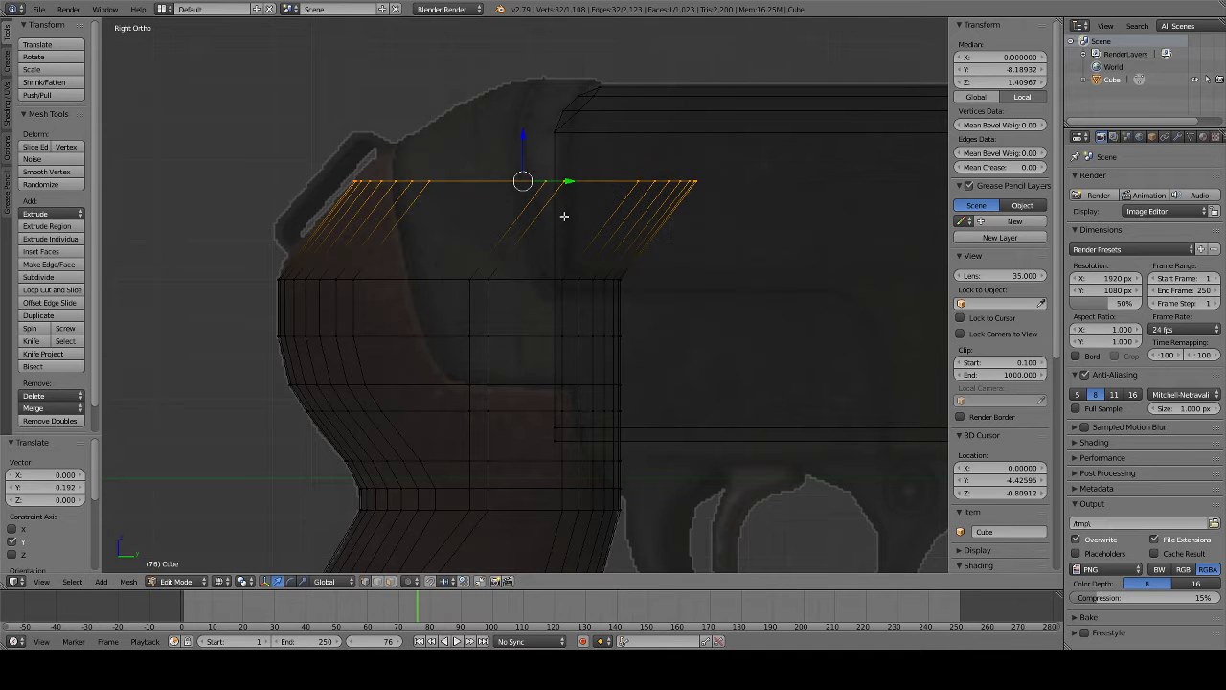
- Extrude the top edge once more and shift it along Y into the receiver
{"action": "key", "text": "e"}
{"action": "left_click", "coordinate": [644, 176]}
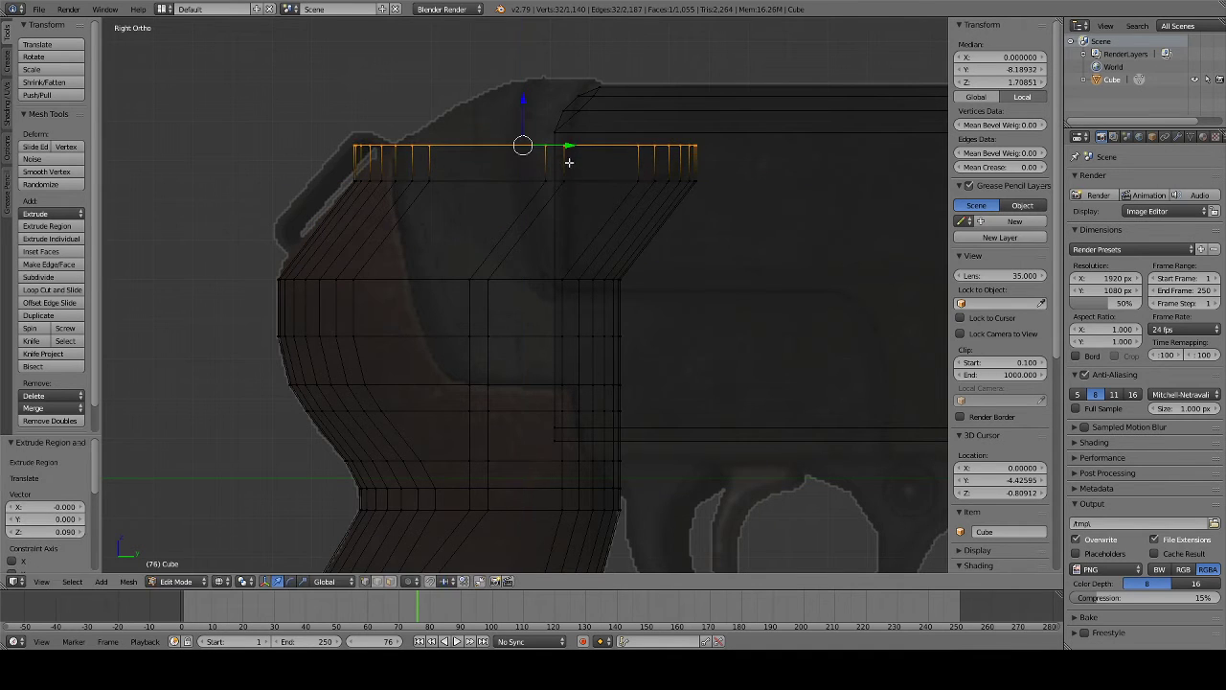
{"action": "key", "text": "g"}
{"action": "key", "text": "y"}
{"action": "left_click", "coordinate": [555, 143]}
{"action": "key", "text": "a"}
- Add a loop cut through the grip, slide it along Y, and return to solid shading
{"action": "key", "text": "ctrl+r"}
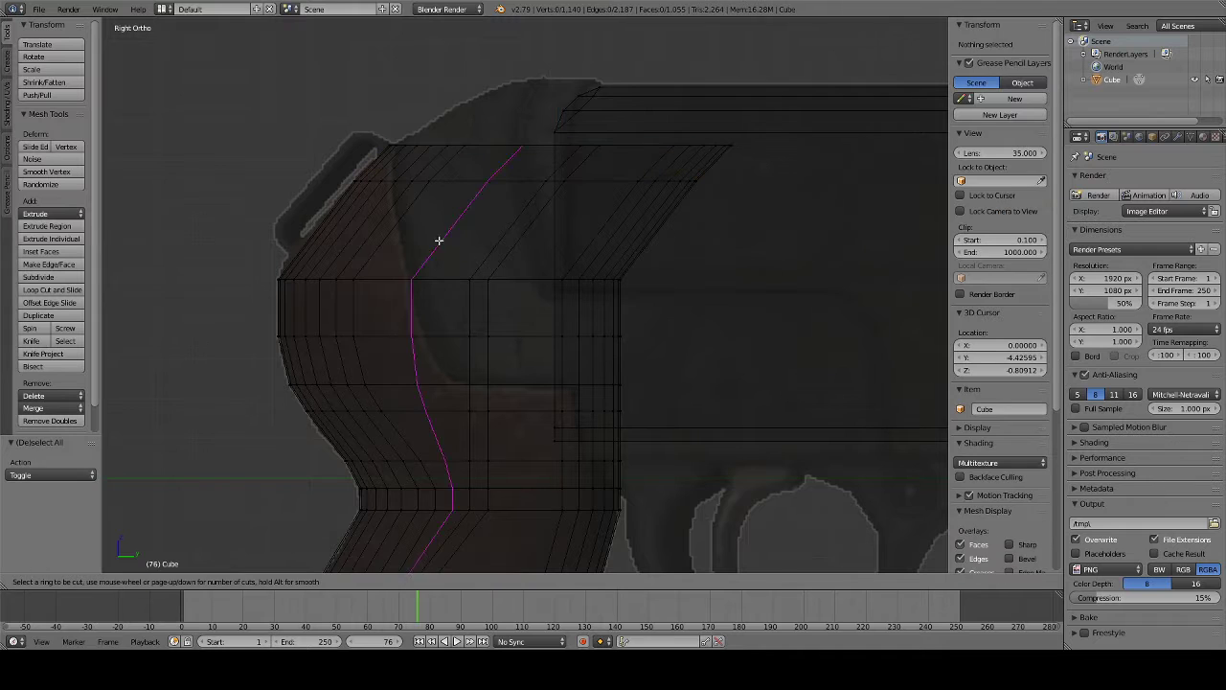
{"action": "left_click", "coordinate": [365, 245]}
{"action": "left_click", "coordinate": [301, 240]}
{"action": "left_click_drag", "start_coordinate": [297, 238], "coordinate": [425, 266]}
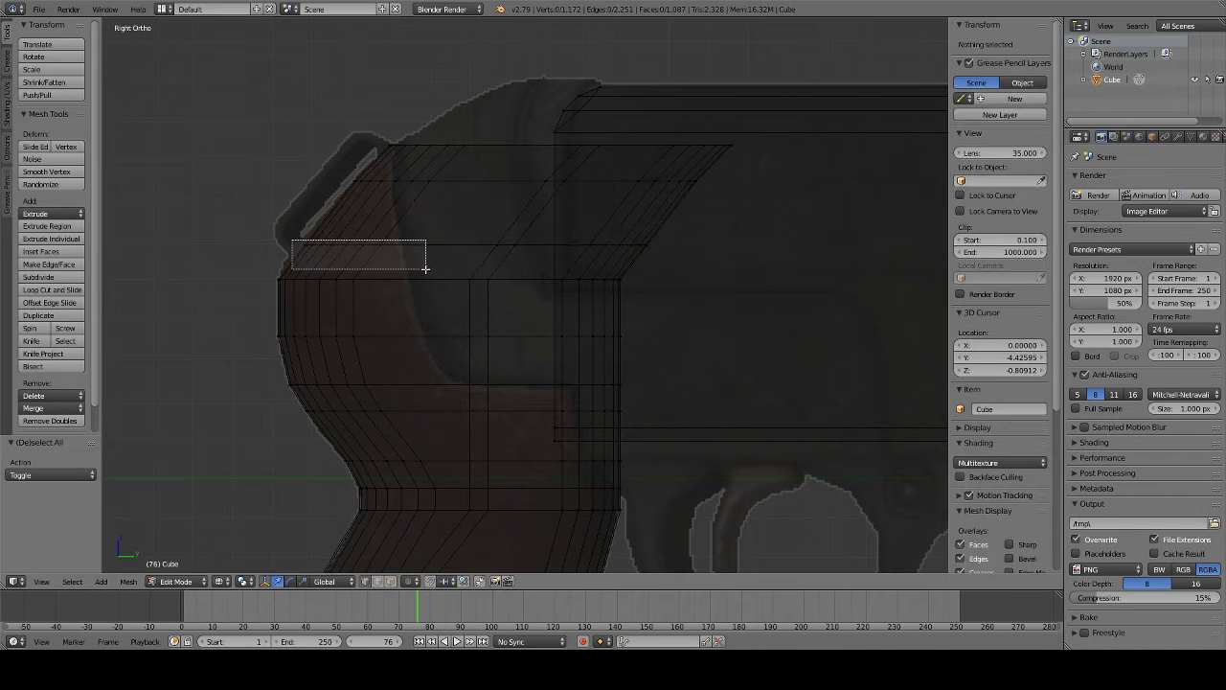
{"action": "key", "text": "g"}
{"action": "key", "text": "y"}
{"action": "left_click", "coordinate": [381, 245]}
{"action": "key", "text": "a"}
{"action": "key", "text": "z"}
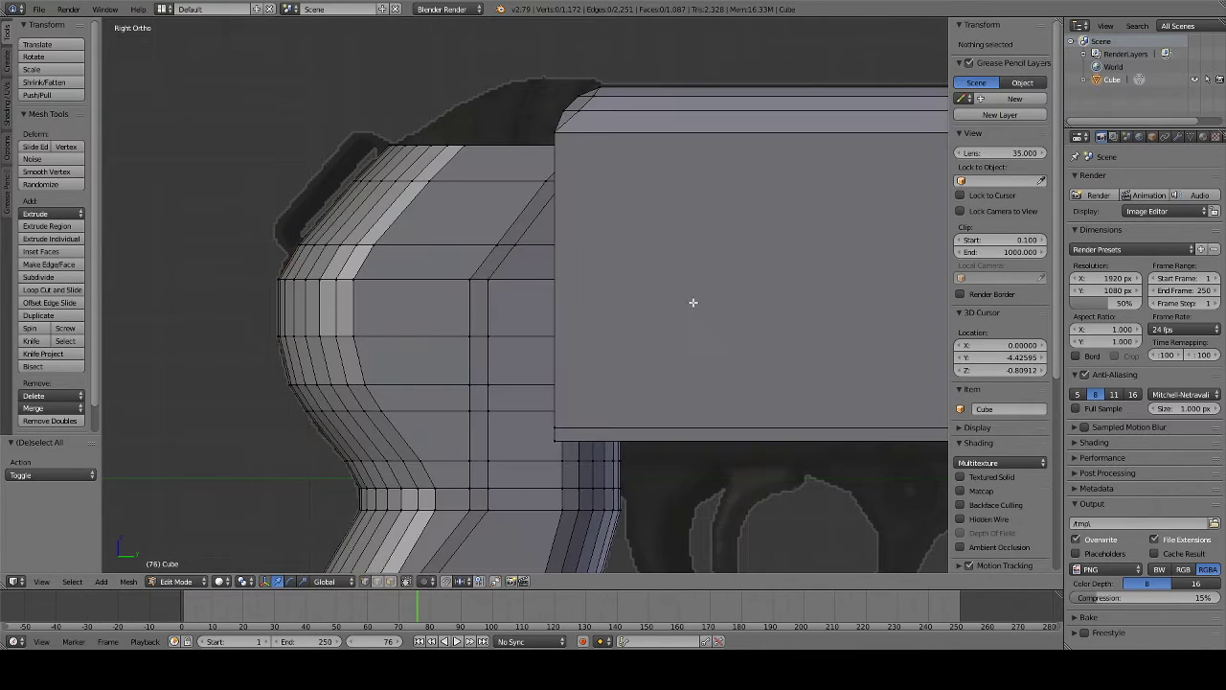
{"action": "scroll", "coordinate": [693, 301], "scroll_direction": "down", "scroll_amount": 3}
- Orbit around the pistol grip and switch to wireframe to inspect its width
{"action": "mouse_move", "coordinate": [607, 362]}
{"action": "middle_mouse_down"}
{"action": "mouse_move", "coordinate": [733, 384]}
{"action": "mouse_move", "coordinate": [756, 431]}
{"action": "mouse_move", "coordinate": [849, 416]}
{"action": "mouse_move", "coordinate": [914, 340]}
{"action": "mouse_move", "coordinate": [128, 313]}
{"action": "mouse_move", "coordinate": [457, 386]}
{"action": "mouse_move", "coordinate": [358, 355]}
{"action": "mouse_move", "coordinate": [479, 402]}
{"action": "mouse_move", "coordinate": [616, 383]}
{"action": "mouse_move", "coordinate": [531, 305]}
{"action": "mouse_move", "coordinate": [298, 383]}
{"action": "mouse_move", "coordinate": [320, 438]}
{"action": "mouse_move", "coordinate": [495, 394]}
{"action": "mouse_move", "coordinate": [506, 374]}
{"action": "mouse_move", "coordinate": [207, 505]}
{"action": "mouse_move", "coordinate": [211, 462]}
{"action": "mouse_move", "coordinate": [507, 405]}
{"action": "mouse_move", "coordinate": [499, 384]}
{"action": "mouse_move", "coordinate": [501, 512]}
{"action": "middle_mouse_up"}
{"action": "key", "text": "z"}
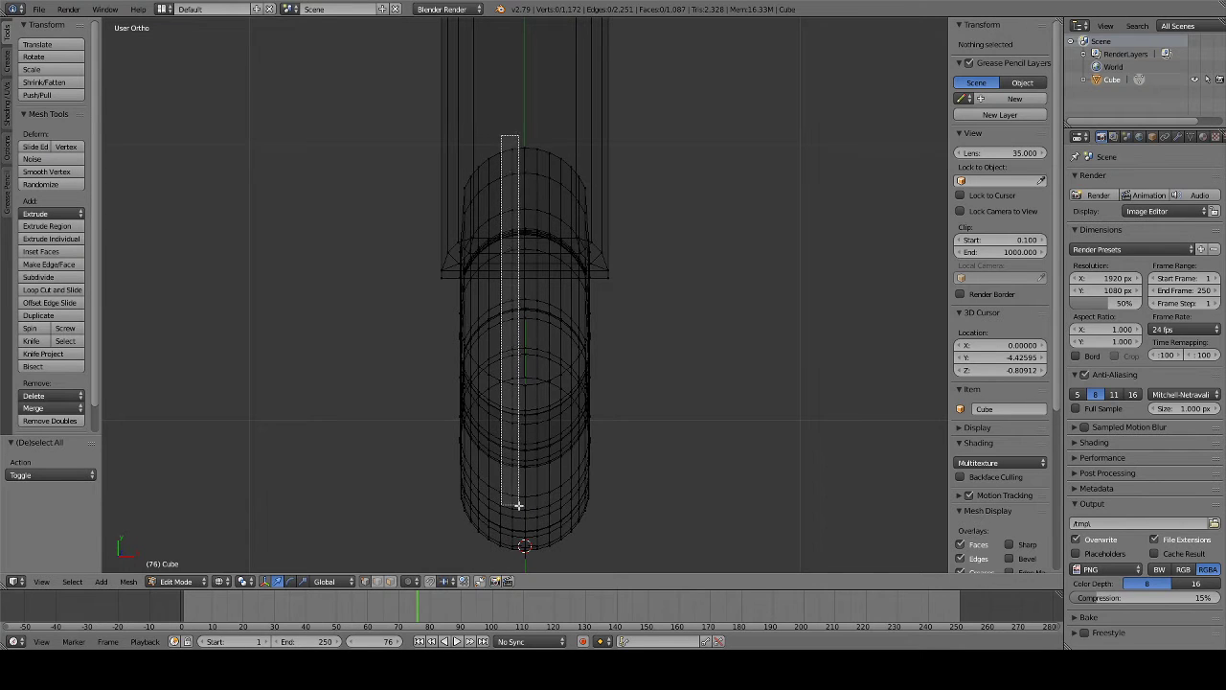
- Select the front-left column of faces down the pistol grip
{"action": "left_click_drag", "start_coordinate": [518, 562], "coordinate": [519, 562]}
{"action": "mouse_move", "coordinate": [518, 537]}
{"action": "middle_mouse_down"}
{"action": "mouse_move", "coordinate": [498, 460]}
{"action": "mouse_move", "coordinate": [455, 392]}
{"action": "mouse_move", "coordinate": [307, 398]}
{"action": "mouse_move", "coordinate": [303, 435]}
{"action": "mouse_move", "coordinate": [489, 482]}
{"action": "mouse_move", "coordinate": [478, 456]}
{"action": "mouse_move", "coordinate": [487, 308]}
{"action": "middle_mouse_up"}
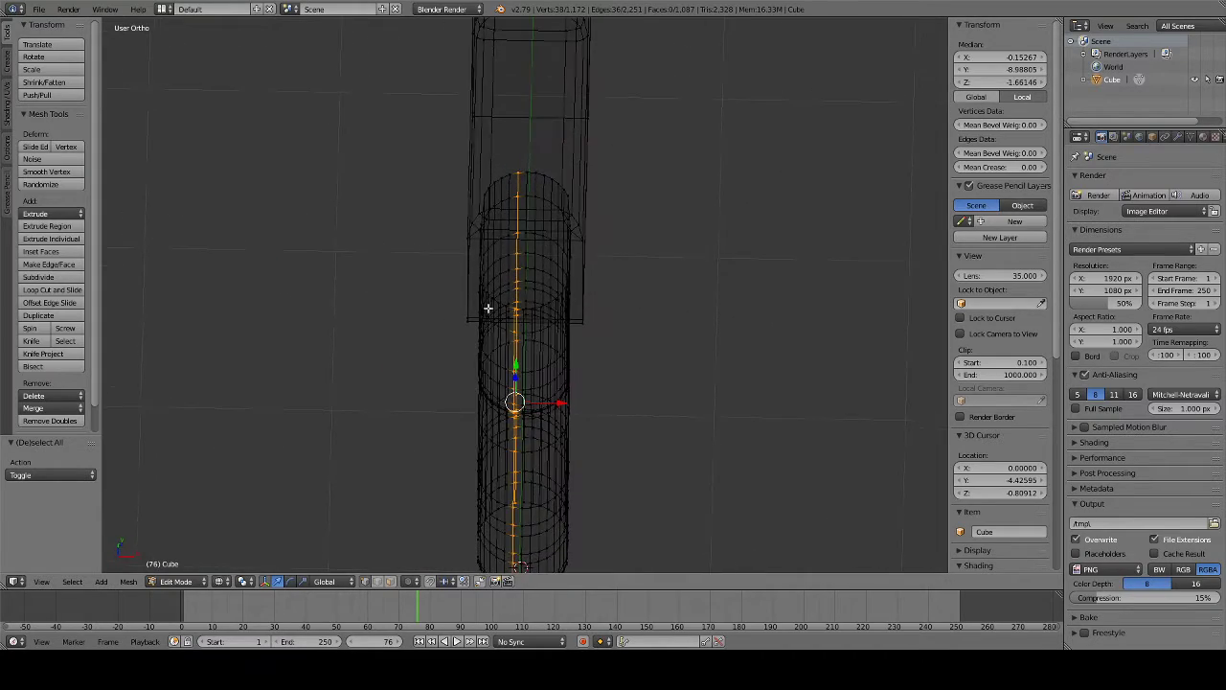
{"action": "scroll", "coordinate": [486, 189], "scroll_direction": "up", "scroll_amount": 3}
{"action": "key", "text": "b"}
{"action": "left_click_drag", "start_coordinate": [458, 40], "coordinate": [510, 575]}
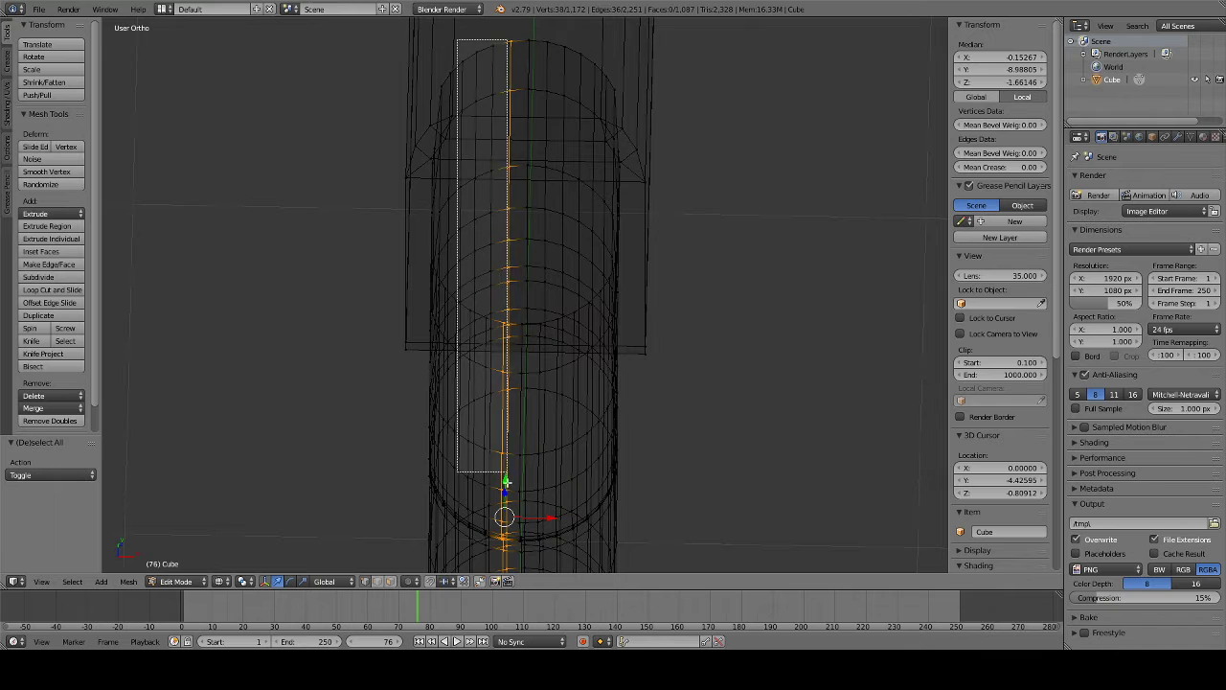
{"action": "scroll", "coordinate": [471, 479], "scroll_direction": "down", "scroll_amount": 2}
{"action": "scroll", "coordinate": [474, 466], "scroll_direction": "down", "scroll_amount": 3}
- Extend the selection to cover all the grip's left-side faces, upper and lower
{"action": "key", "text": "b"}
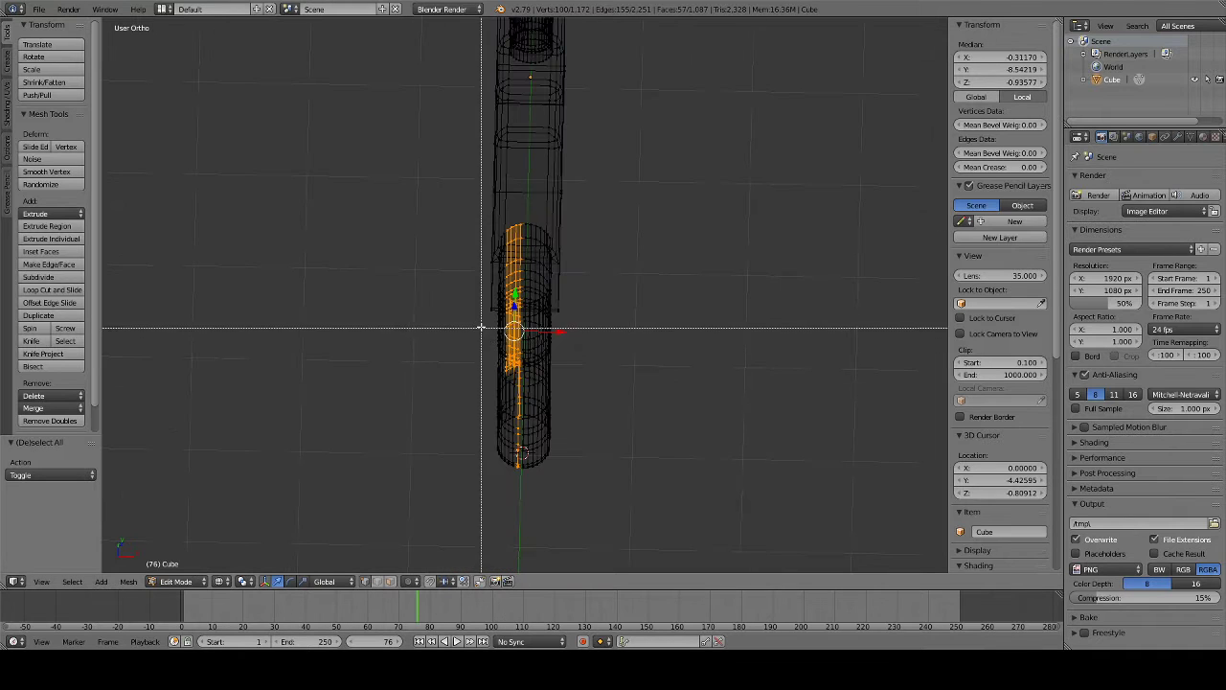
{"action": "left_click_drag", "start_coordinate": [483, 333], "coordinate": [529, 540]}
{"action": "scroll", "coordinate": [477, 371], "scroll_direction": "up", "scroll_amount": 3}
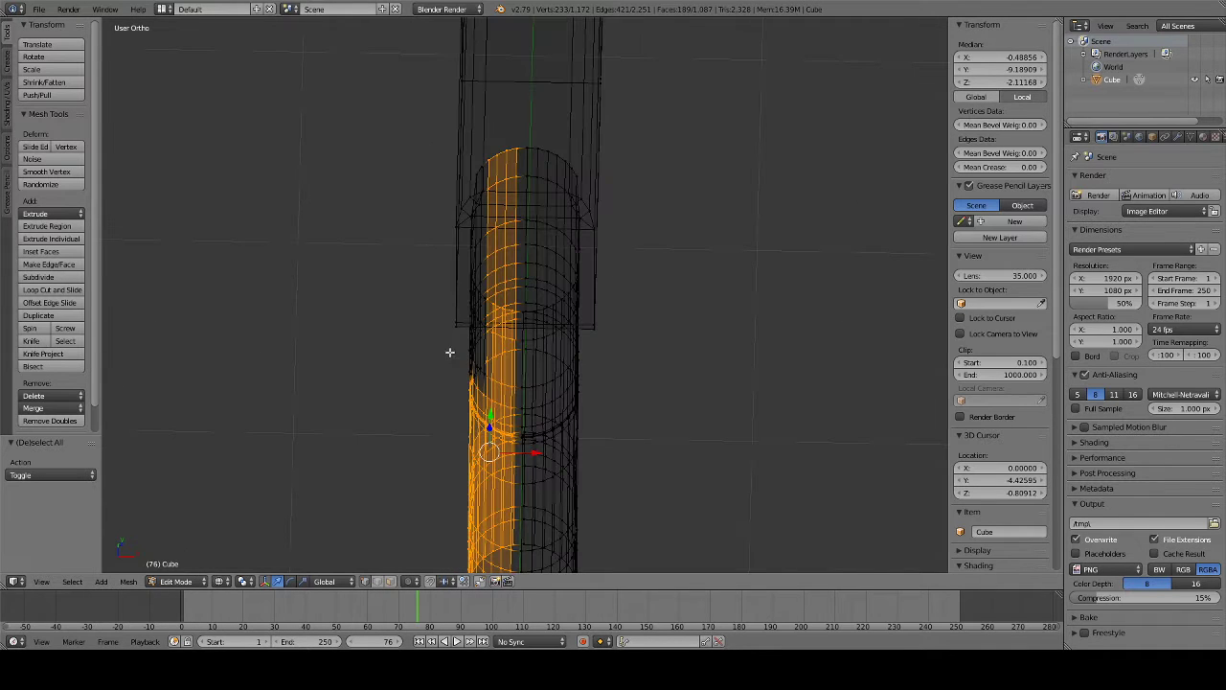
{"action": "left_click_drag", "start_coordinate": [455, 355], "coordinate": [510, 419]}
{"action": "scroll", "coordinate": [439, 372], "scroll_direction": "up", "scroll_amount": 3}
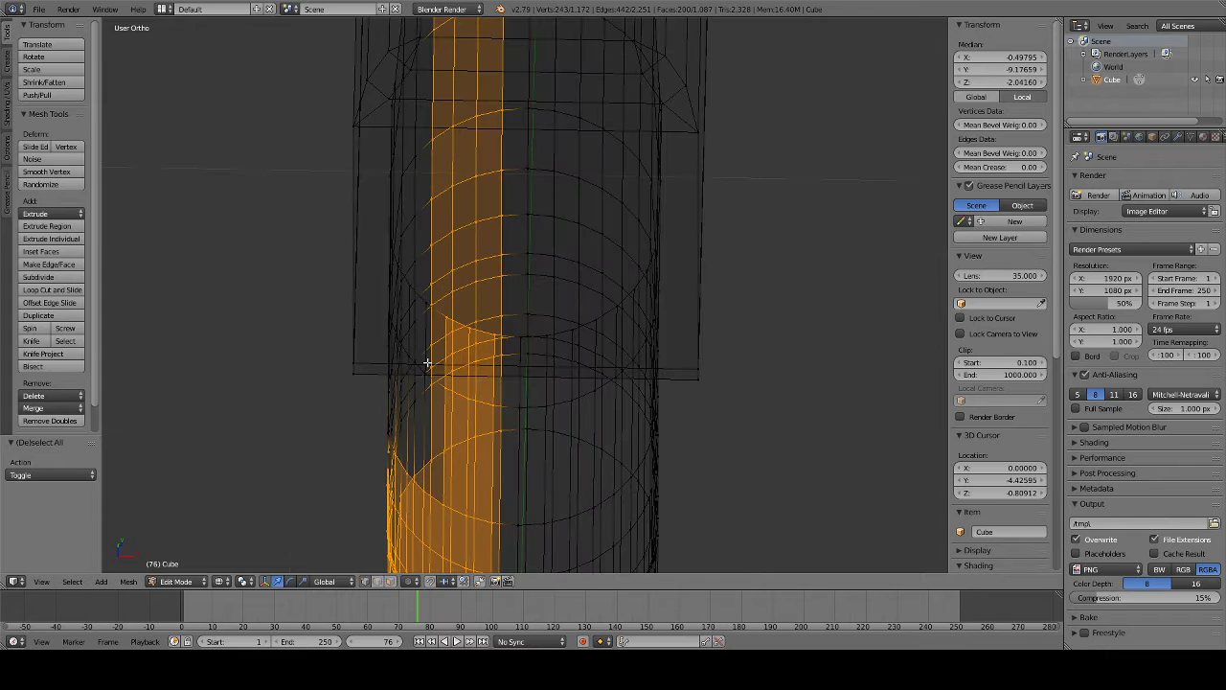
{"action": "left_click_drag", "start_coordinate": [377, 267], "coordinate": [437, 465]}
{"action": "key", "text": "b"}
{"action": "left_click_drag", "start_coordinate": [383, 186], "coordinate": [420, 326]}
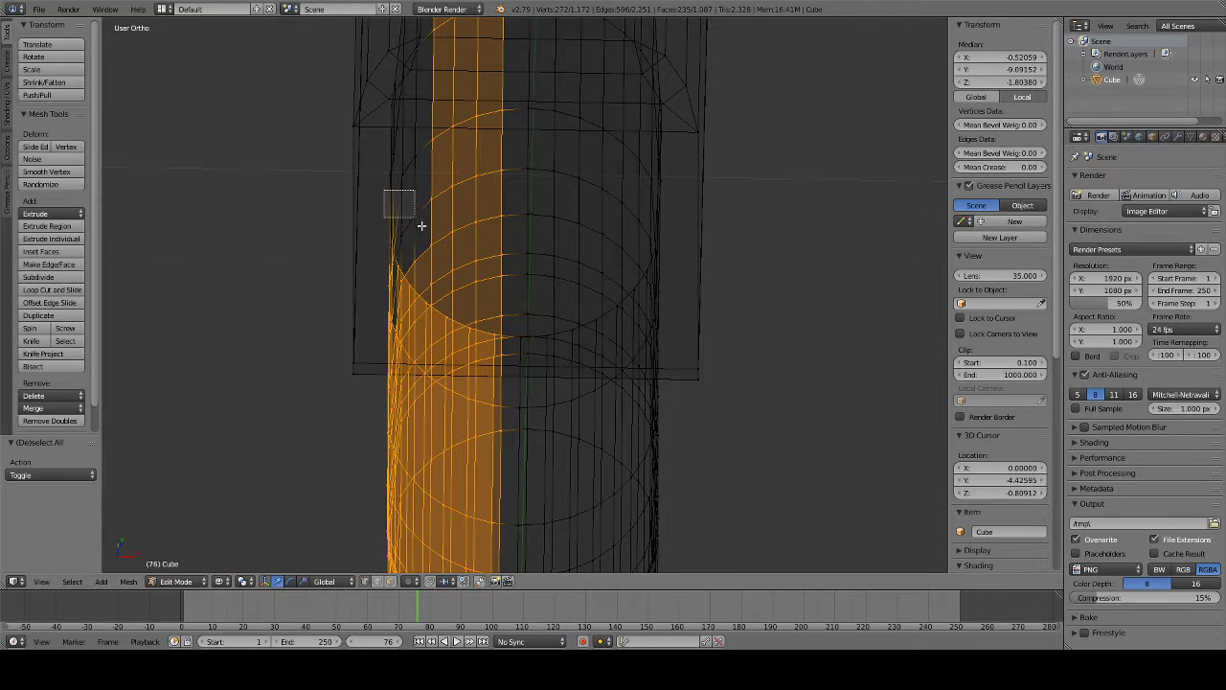
{"action": "left_click_drag", "start_coordinate": [379, 128], "coordinate": [417, 232]}
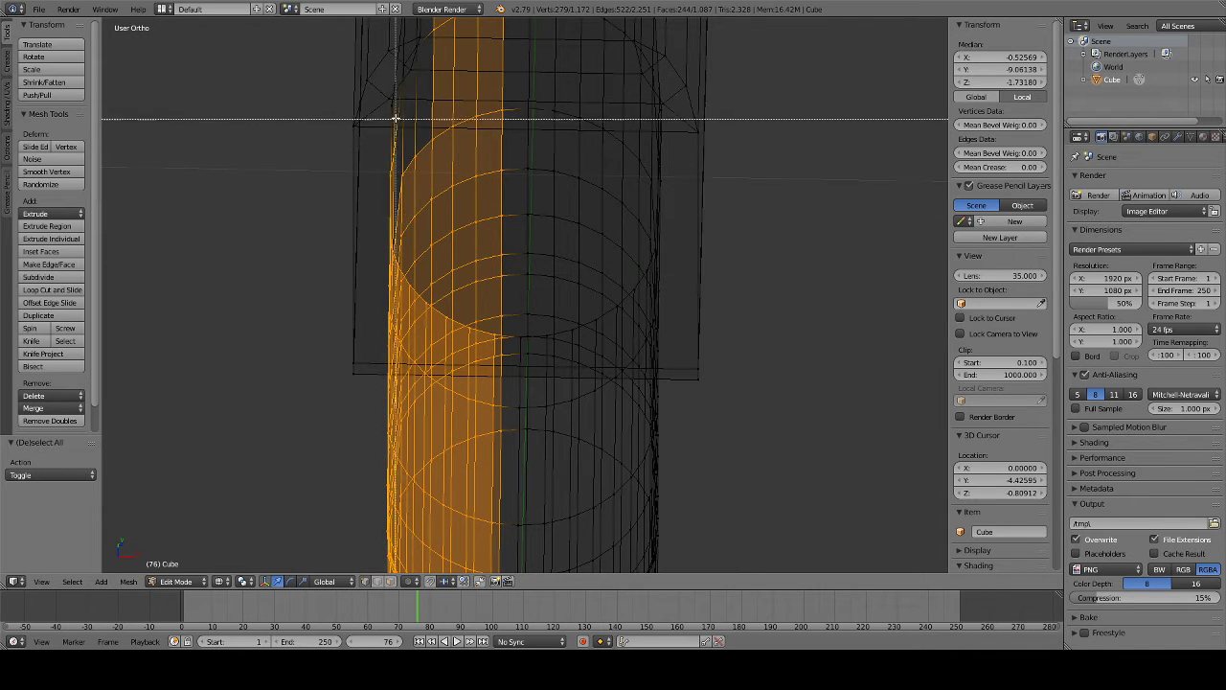
{"action": "key", "text": "Escape"}
{"action": "key", "text": "b"}
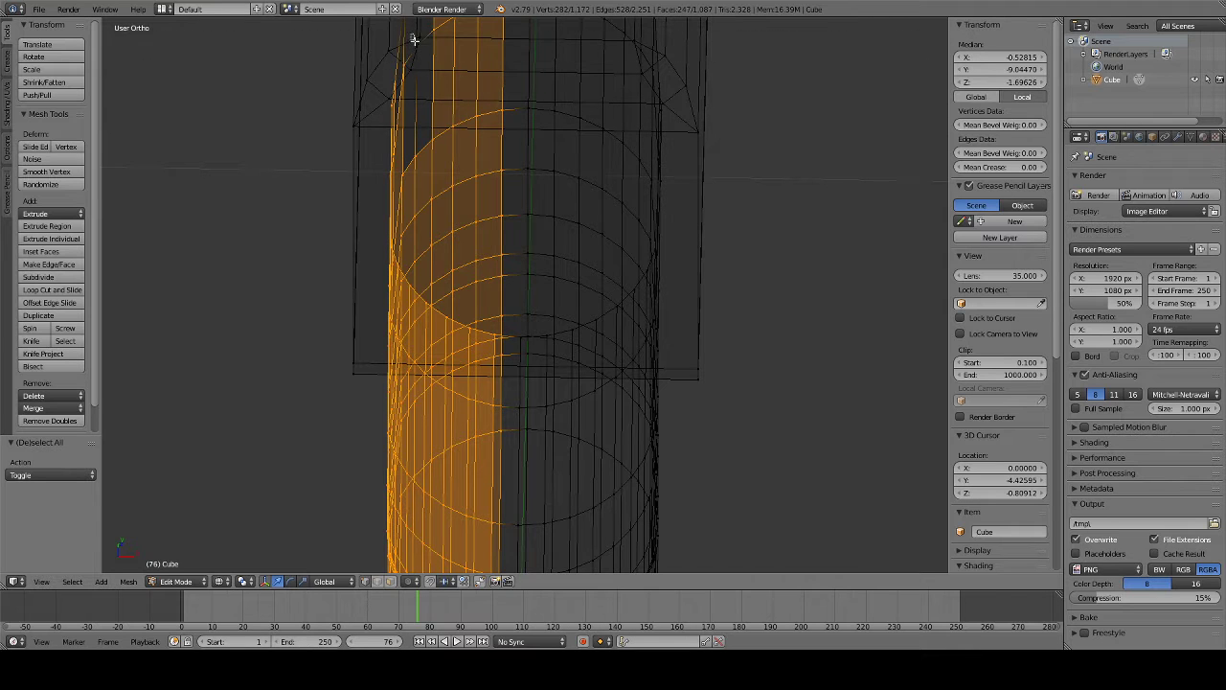
{"action": "left_click_drag", "start_coordinate": [414, 39], "coordinate": [433, 47]}
{"action": "middle_click_drag", "start_coordinate": [433, 47], "coordinate": [444, 46]}
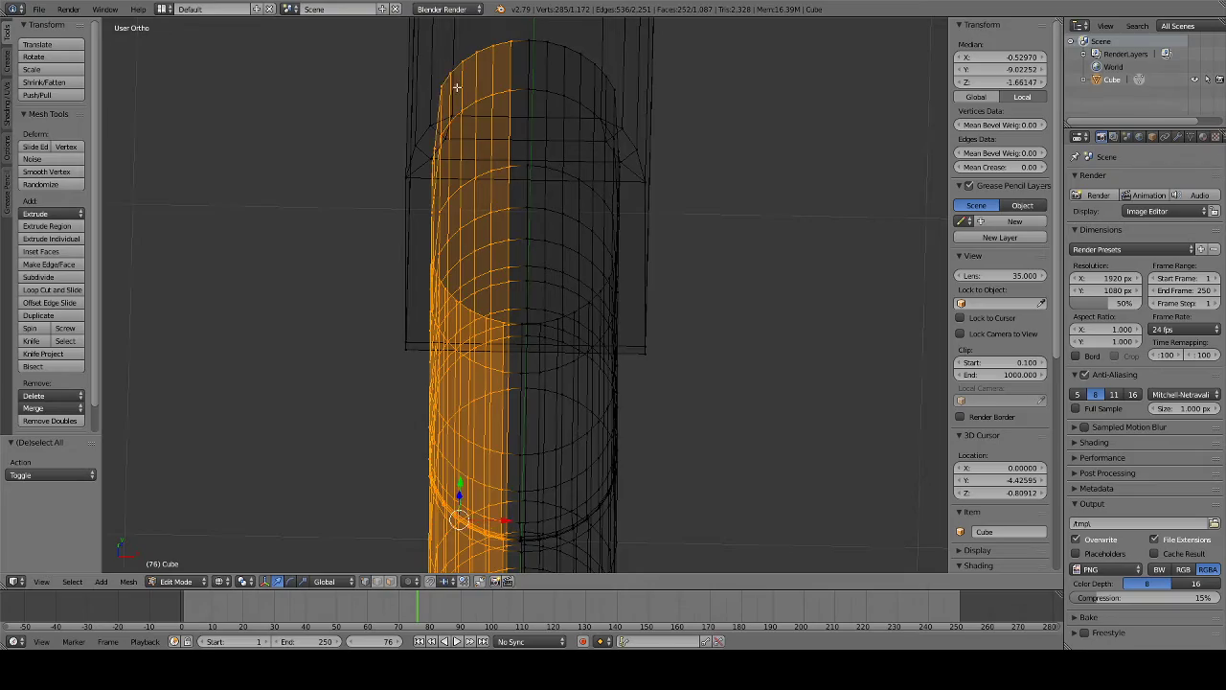
{"action": "mouse_move", "coordinate": [457, 87]}
{"action": "middle_mouse_down"}
{"action": "mouse_move", "coordinate": [504, 101]}
{"action": "mouse_move", "coordinate": [671, 47]}
{"action": "mouse_move", "coordinate": [717, 18]}
{"action": "mouse_move", "coordinate": [550, 55]}
{"action": "mouse_move", "coordinate": [896, 22]}
{"action": "middle_mouse_up"}
- Push the selected left-side faces outward to a Median X of -0.85
{"action": "left_click", "coordinate": [1043, 58]}
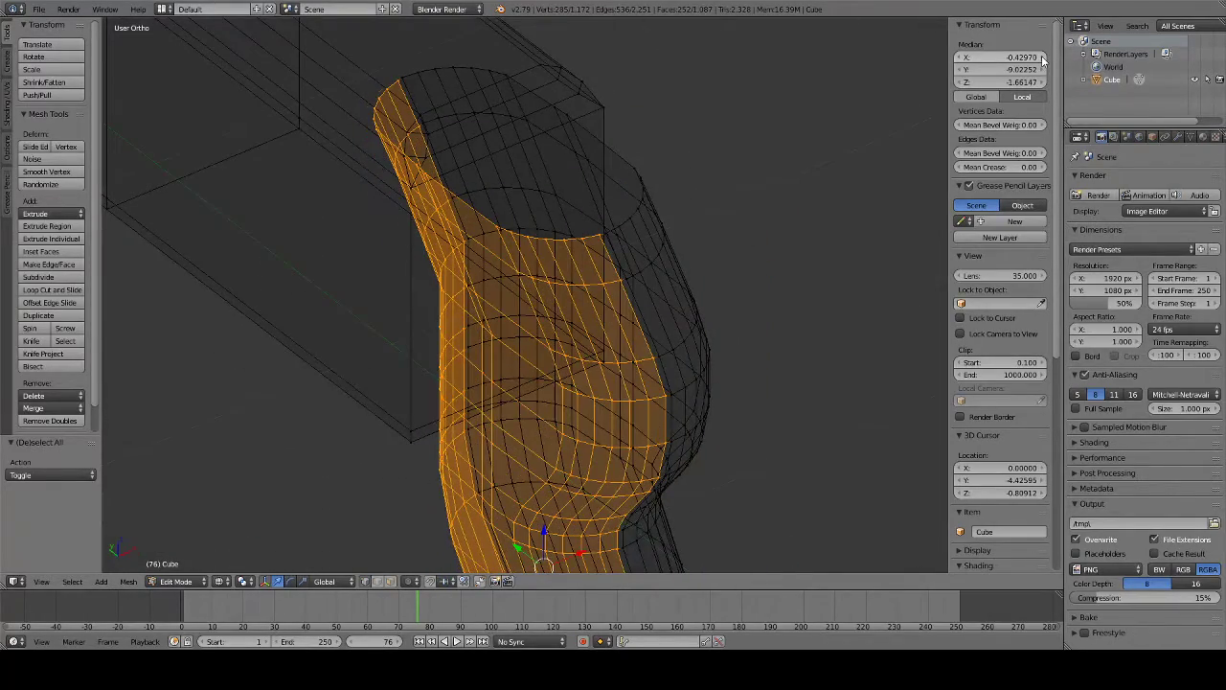
{"action": "left_click", "coordinate": [961, 58]}
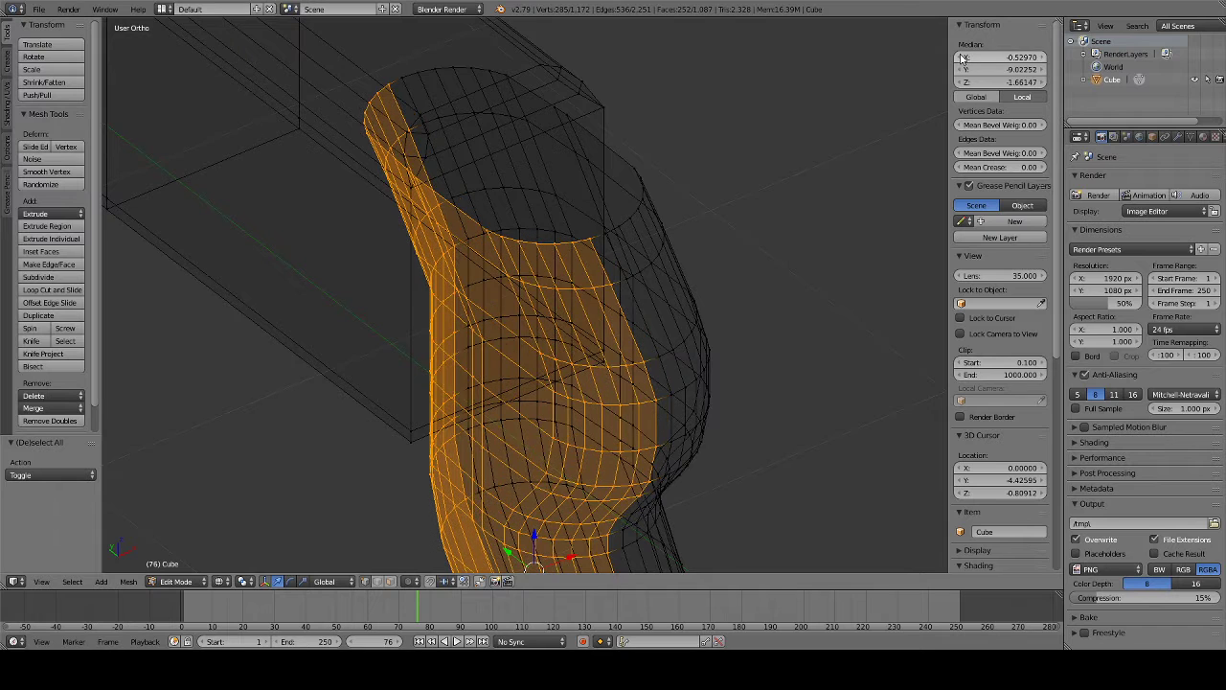
{"action": "left_click", "coordinate": [962, 58]}
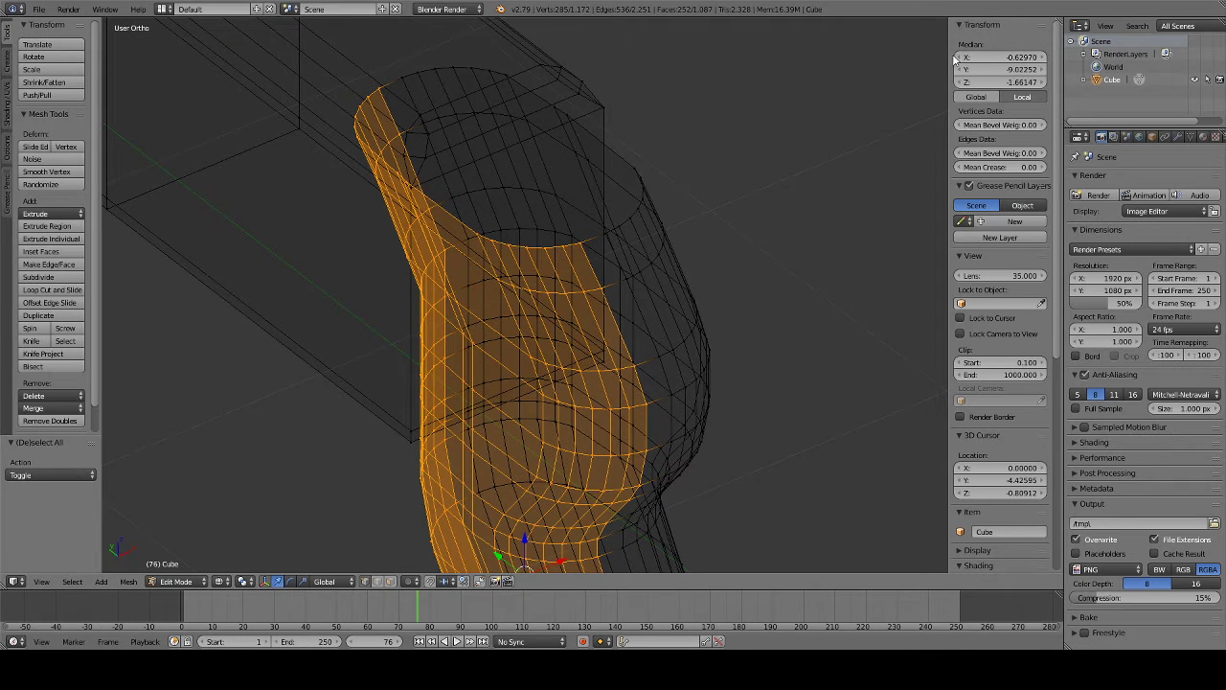
{"action": "left_click", "coordinate": [960, 58]}
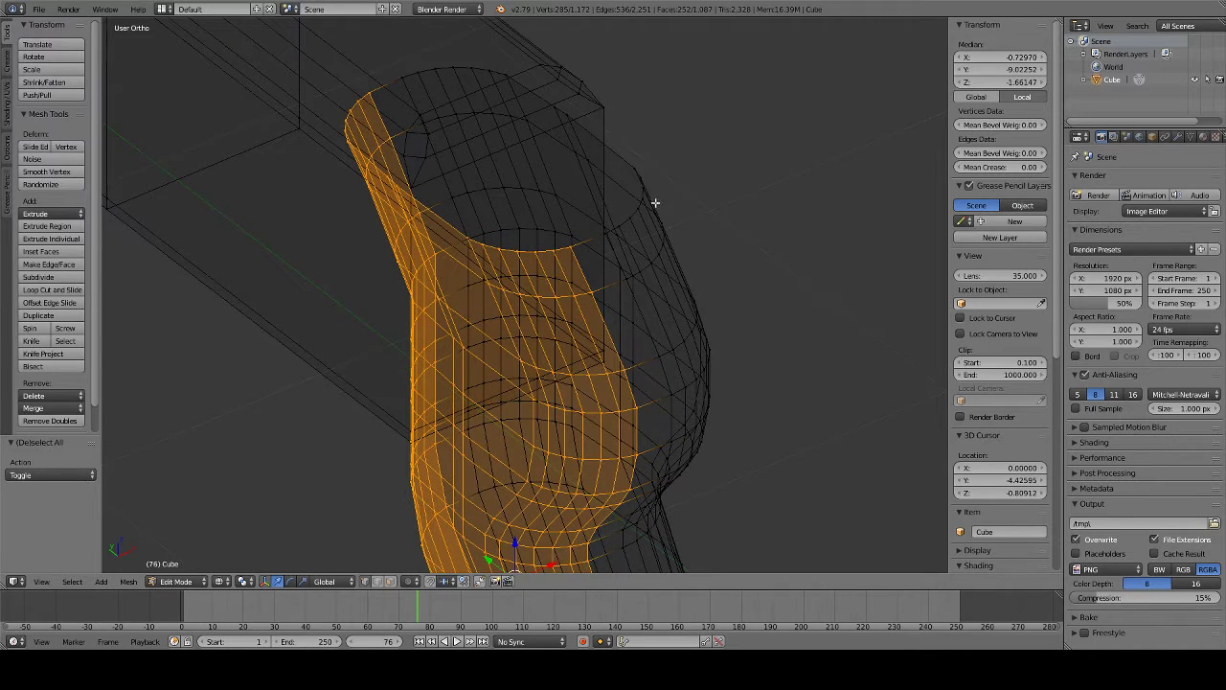
{"action": "mouse_move", "coordinate": [655, 202]}
{"action": "middle_mouse_down"}
{"action": "mouse_move", "coordinate": [575, 164]}
{"action": "mouse_move", "coordinate": [595, 128]}
{"action": "middle_mouse_up"}
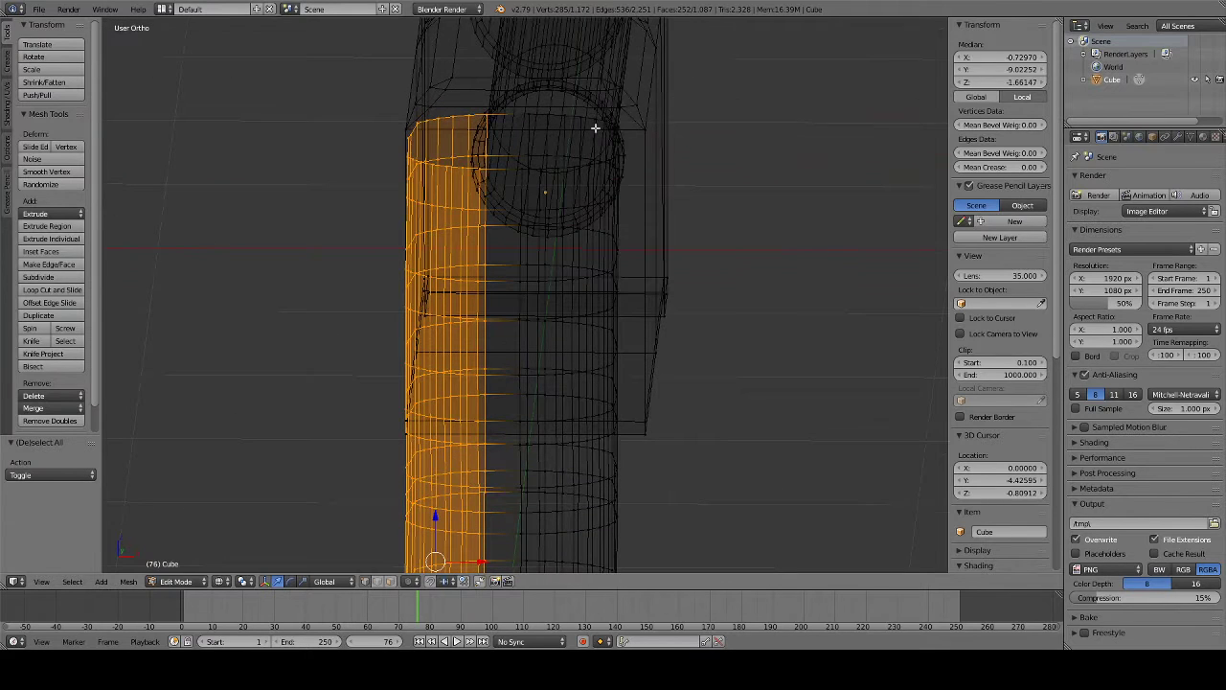
{"action": "left_click", "coordinate": [959, 58]}
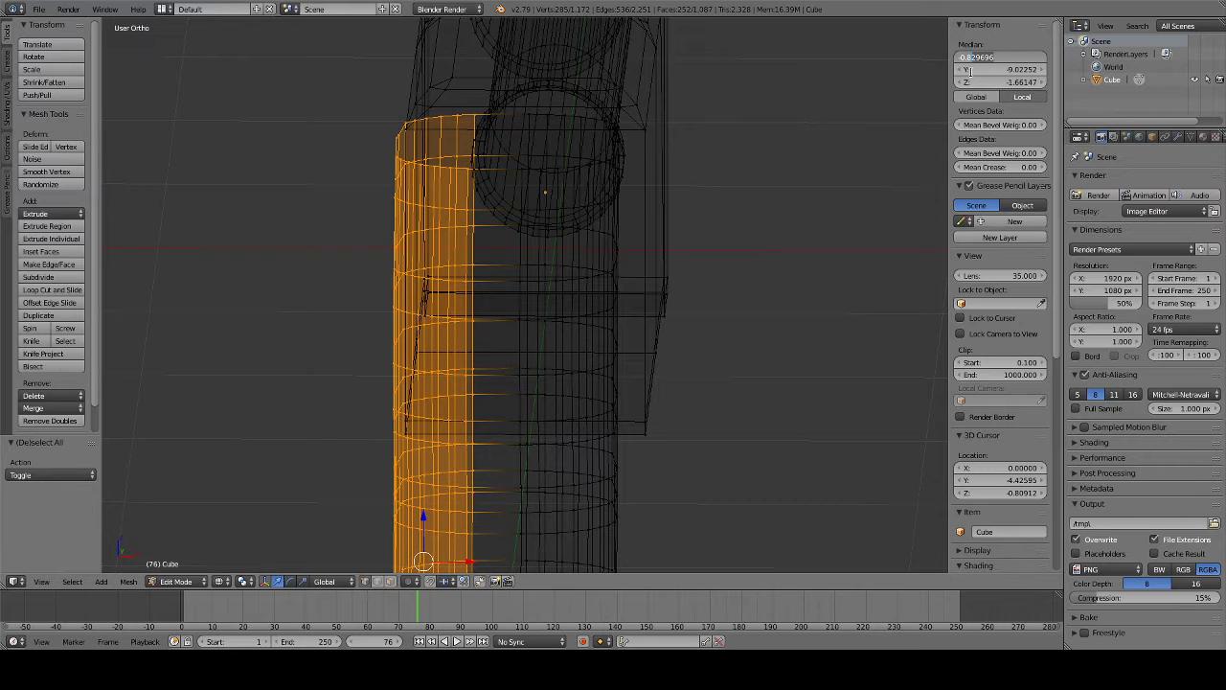
{"action": "key", "text": "Return"}
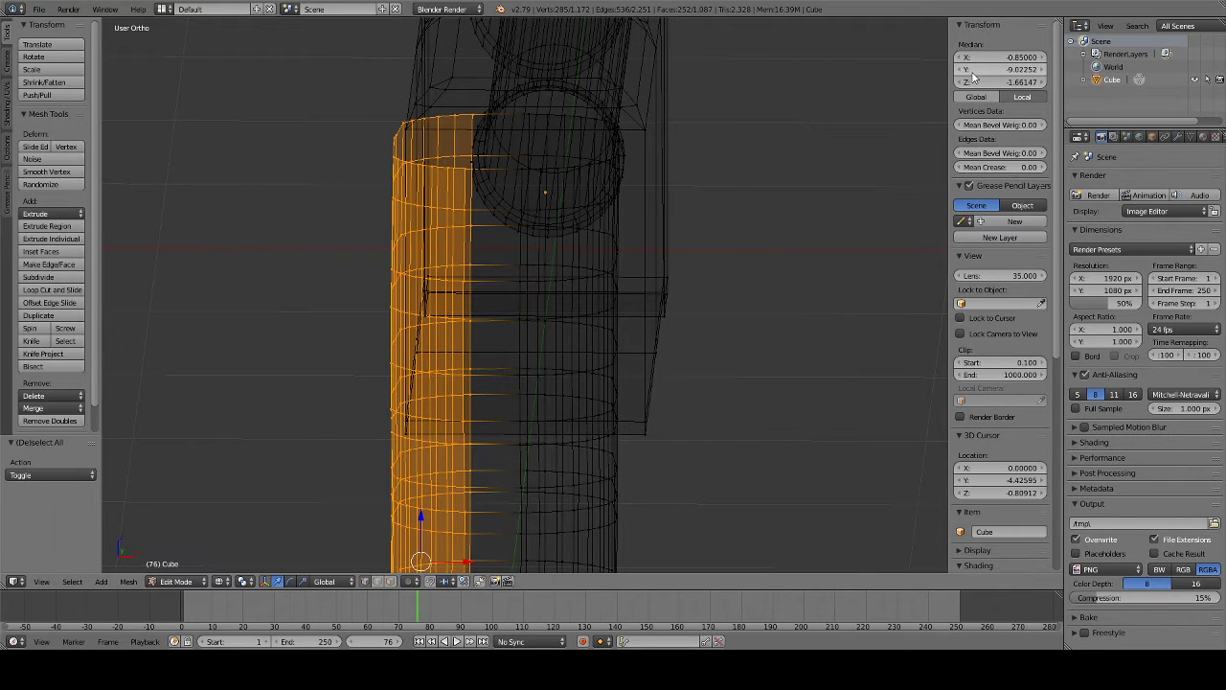
- Inspect the thickened grip in solid shading, return to wireframe, and deselect all
{"action": "key", "text": "z"}
{"action": "mouse_move", "coordinate": [671, 153]}
{"action": "middle_mouse_down"}
{"action": "mouse_move", "coordinate": [636, 109]}
{"action": "mouse_move", "coordinate": [720, 60]}
{"action": "mouse_move", "coordinate": [679, 163]}
{"action": "mouse_move", "coordinate": [582, 137]}
{"action": "mouse_move", "coordinate": [575, 112]}
{"action": "middle_mouse_up"}
{"action": "key", "text": "z"}
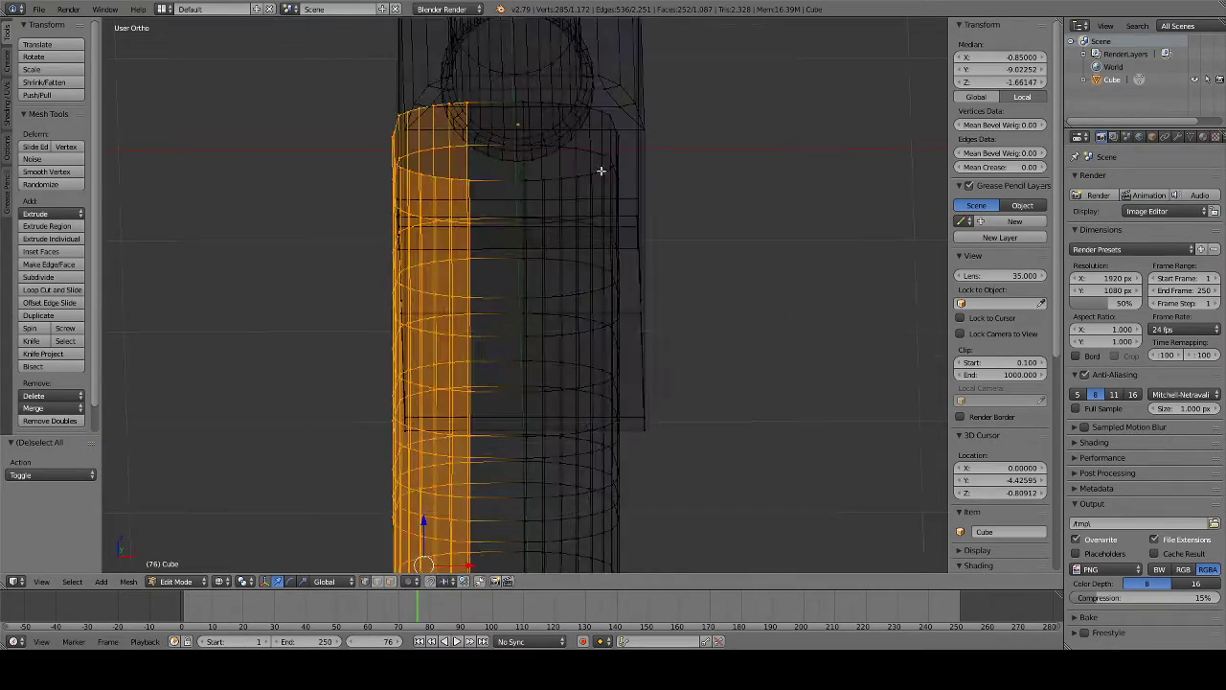
{"action": "middle_click_drag", "start_coordinate": [601, 171], "coordinate": [593, 246]}
{"action": "key", "text": "a"}
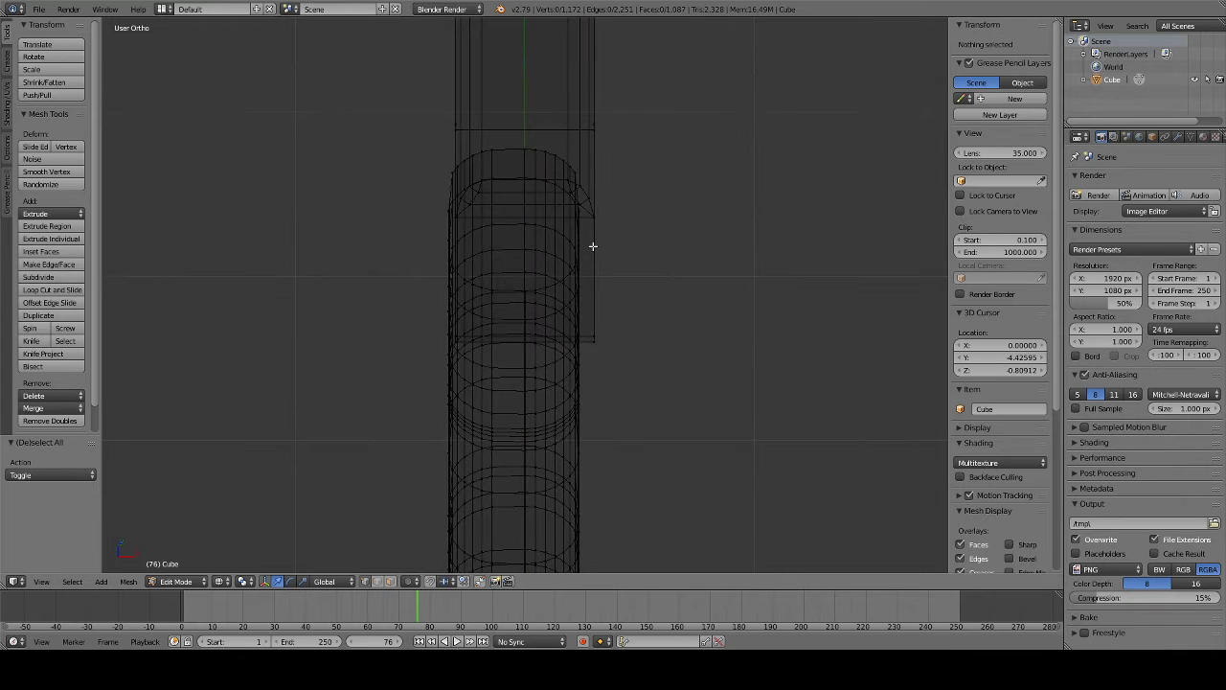
- Box-select a vertical strip of vertices on the grip's right side
{"action": "key", "text": "b"}
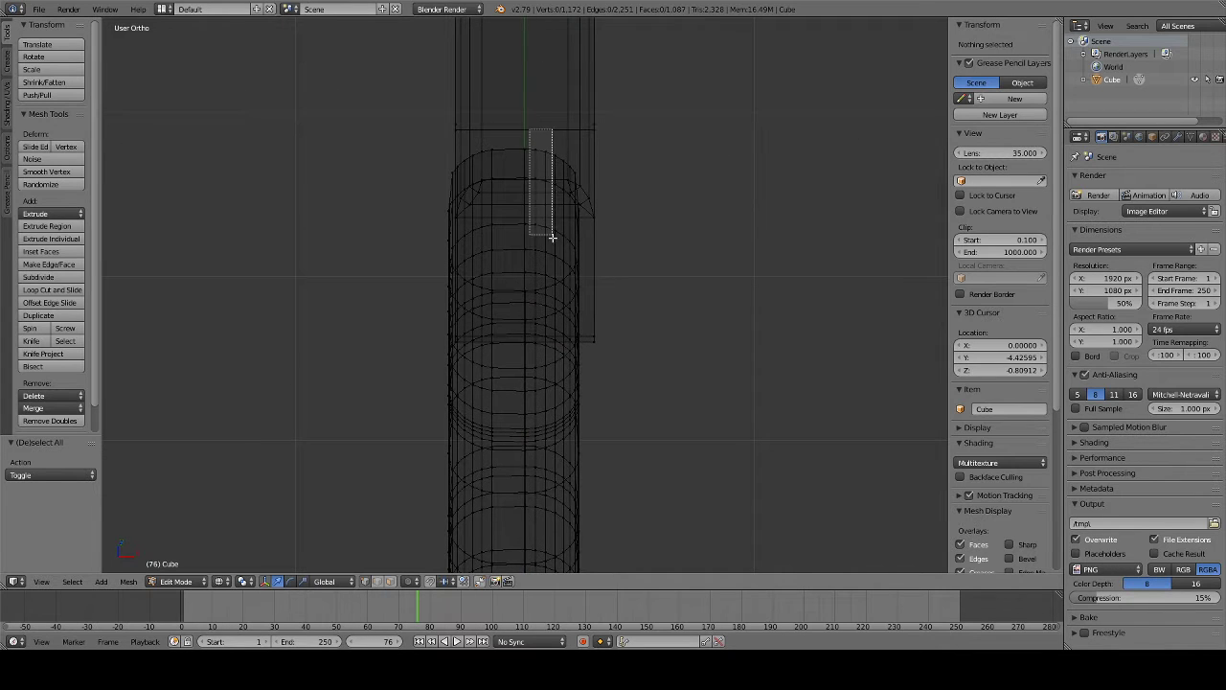
{"action": "mouse_move", "coordinate": [568, 321]}
{"action": "left_mouse_down"}
{"action": "mouse_move", "coordinate": [547, 396]}
{"action": "mouse_move", "coordinate": [555, 549]}
{"action": "left_mouse_up"}
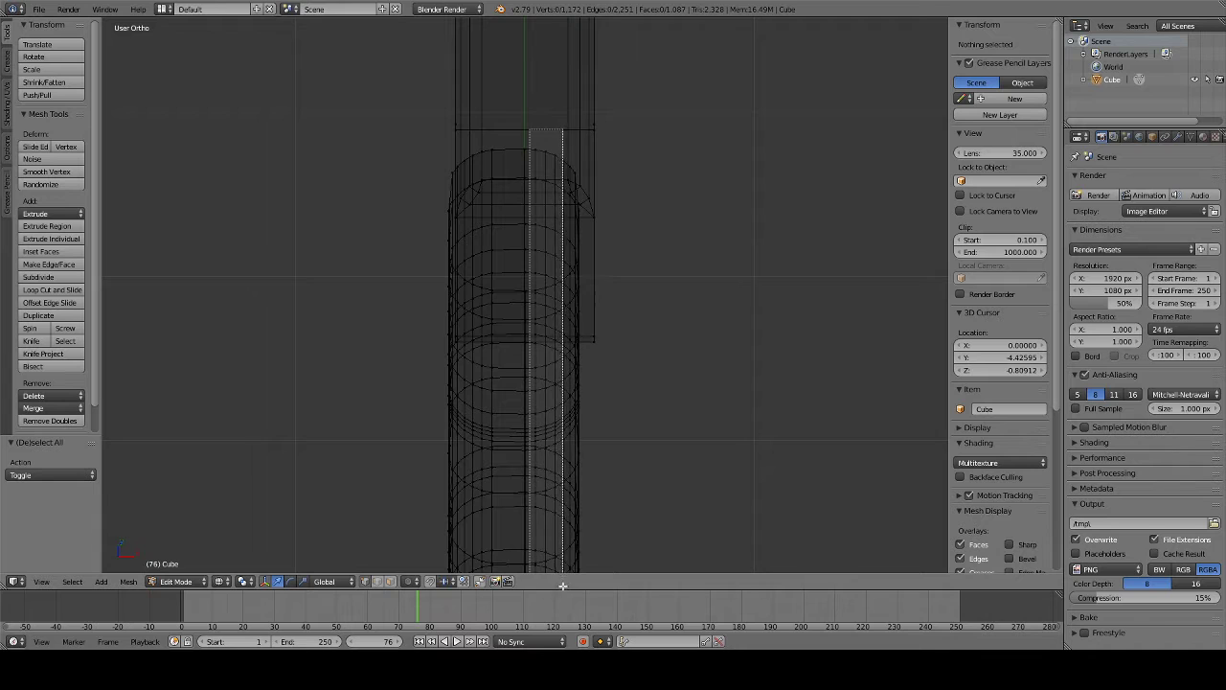
{"action": "left_click_drag", "start_coordinate": [565, 594], "coordinate": [565, 575]}
{"action": "scroll", "coordinate": [547, 464], "scroll_direction": "down", "scroll_amount": 5}
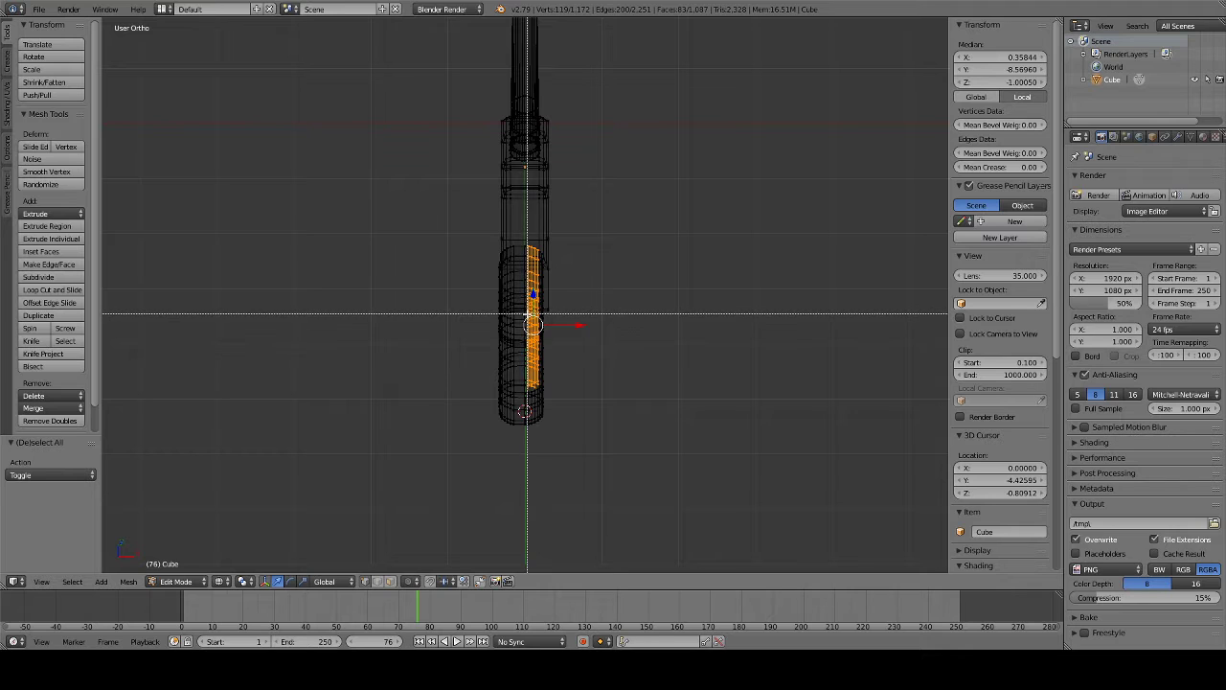
{"action": "right_click", "coordinate": [527, 317]}
- Add the remaining right-side faces and two missed vertices to the selection
{"action": "left_click_drag", "start_coordinate": [578, 393], "coordinate": [589, 406]}
{"action": "mouse_move", "coordinate": [591, 408]}
{"action": "middle_mouse_down"}
{"action": "mouse_move", "coordinate": [384, 348]}
{"action": "mouse_move", "coordinate": [642, 371]}
{"action": "mouse_move", "coordinate": [643, 406]}
{"action": "middle_mouse_up"}
{"action": "scroll", "coordinate": [574, 364], "scroll_direction": "up", "scroll_amount": 3}
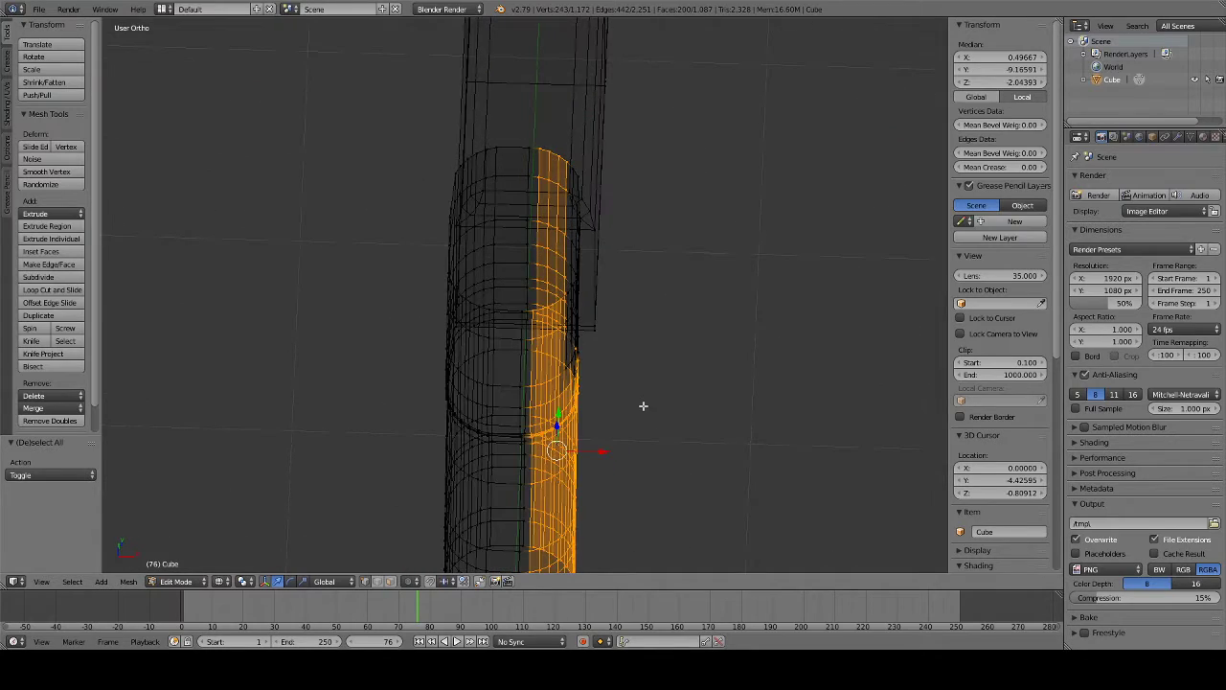
{"action": "left_click_drag", "start_coordinate": [560, 238], "coordinate": [581, 333]}
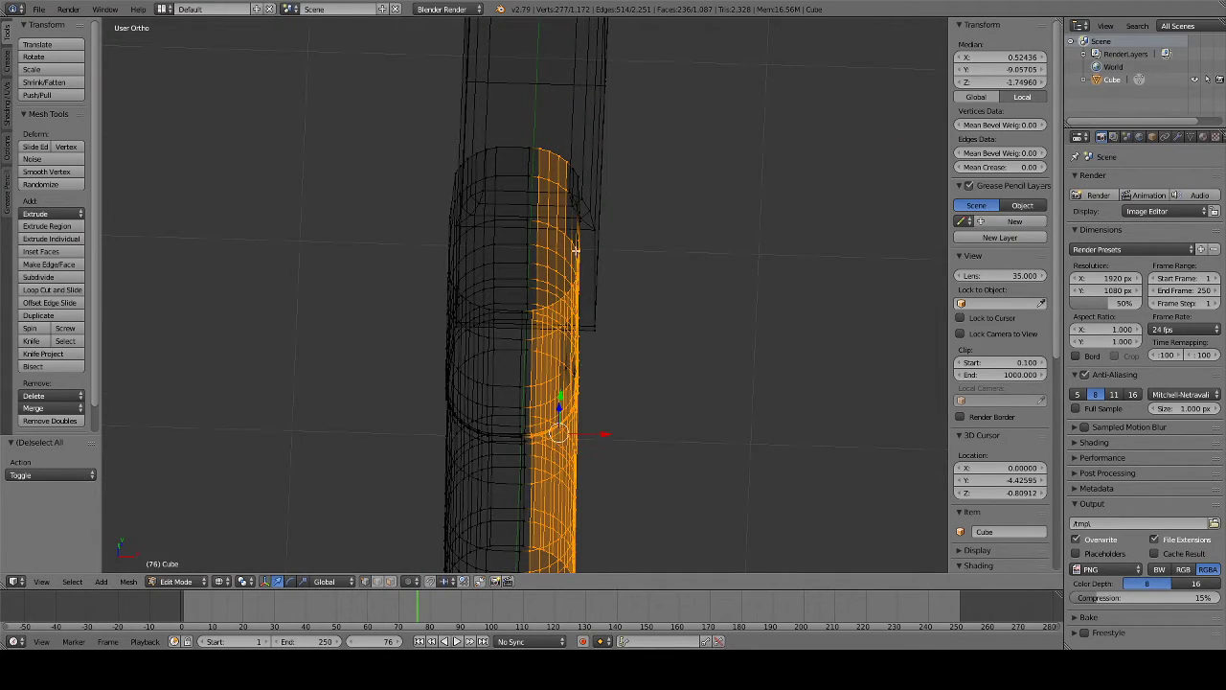
{"action": "mouse_move", "coordinate": [575, 249]}
{"action": "middle_mouse_down"}
{"action": "mouse_move", "coordinate": [438, 186]}
{"action": "mouse_move", "coordinate": [398, 182]}
{"action": "middle_mouse_up"}
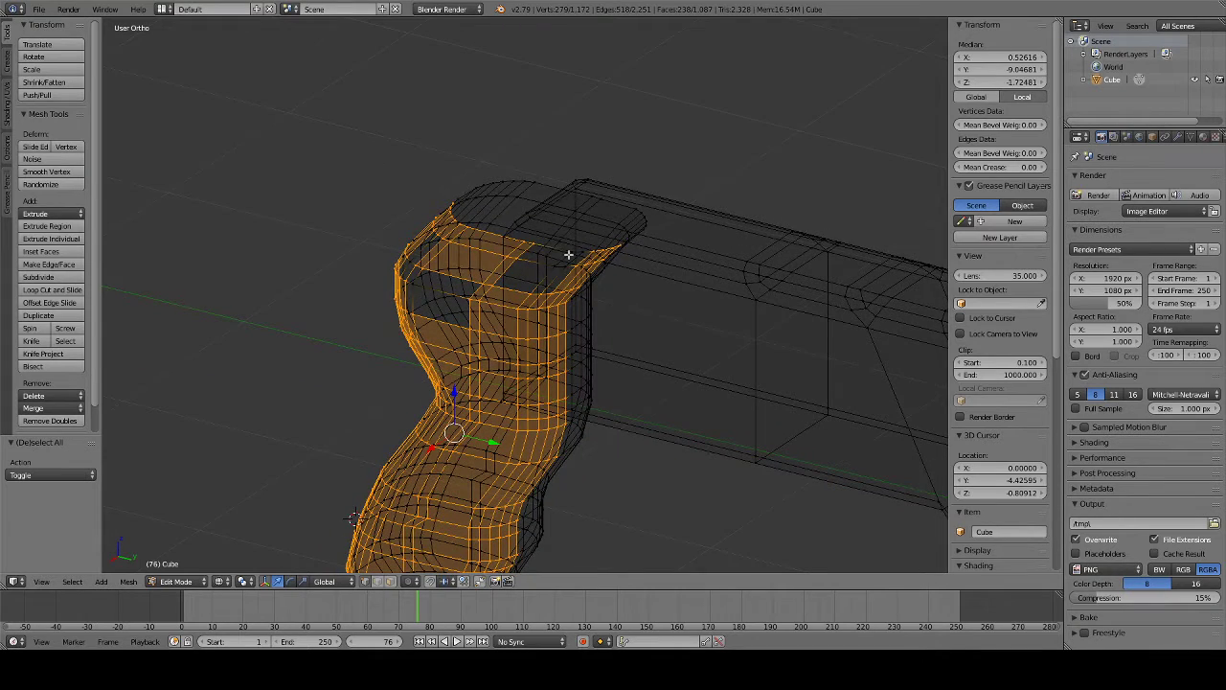
{"action": "middle_click_drag", "start_coordinate": [566, 272], "coordinate": [594, 300]}
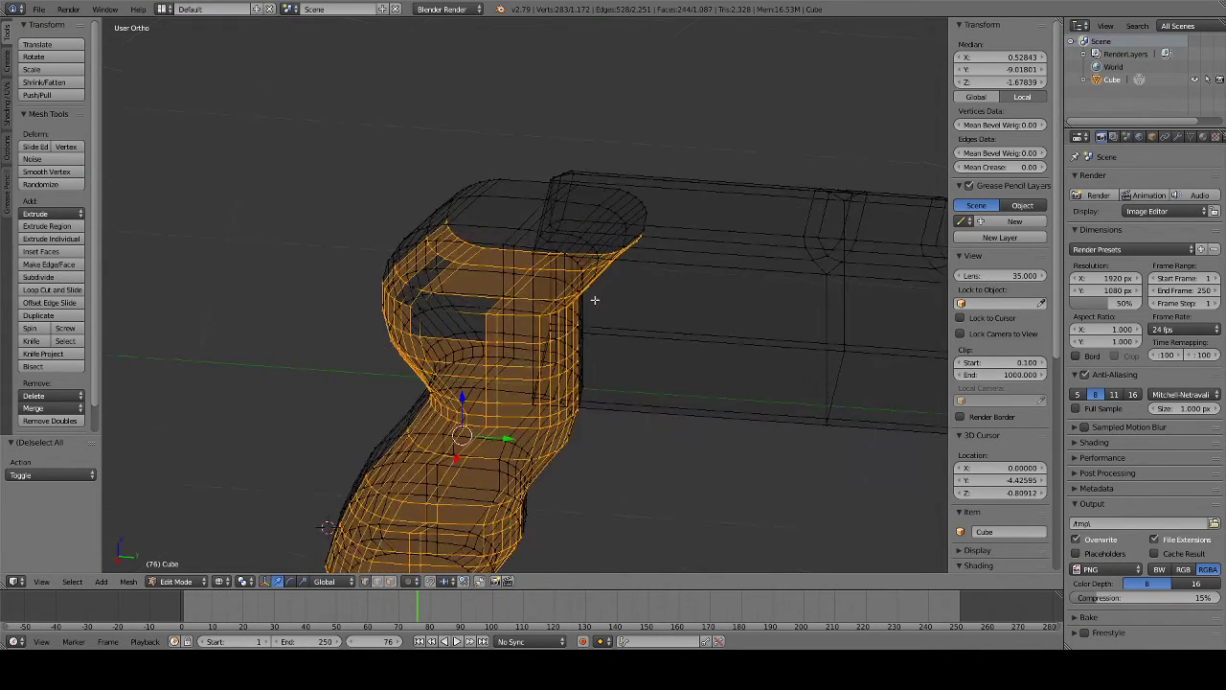
{"action": "left_click", "coordinate": [424, 309], "text": "shift"}
{"action": "mouse_move", "coordinate": [470, 305]}
{"action": "middle_mouse_down"}
{"action": "mouse_move", "coordinate": [473, 330]}
{"action": "mouse_move", "coordinate": [575, 307]}
{"action": "mouse_move", "coordinate": [605, 348]}
{"action": "mouse_move", "coordinate": [463, 295]}
{"action": "mouse_move", "coordinate": [411, 348]}
{"action": "mouse_move", "coordinate": [586, 254]}
{"action": "mouse_move", "coordinate": [642, 355]}
{"action": "mouse_move", "coordinate": [939, 152]}
{"action": "middle_mouse_up"}
{"action": "left_click", "coordinate": [442, 320], "text": "shift"}
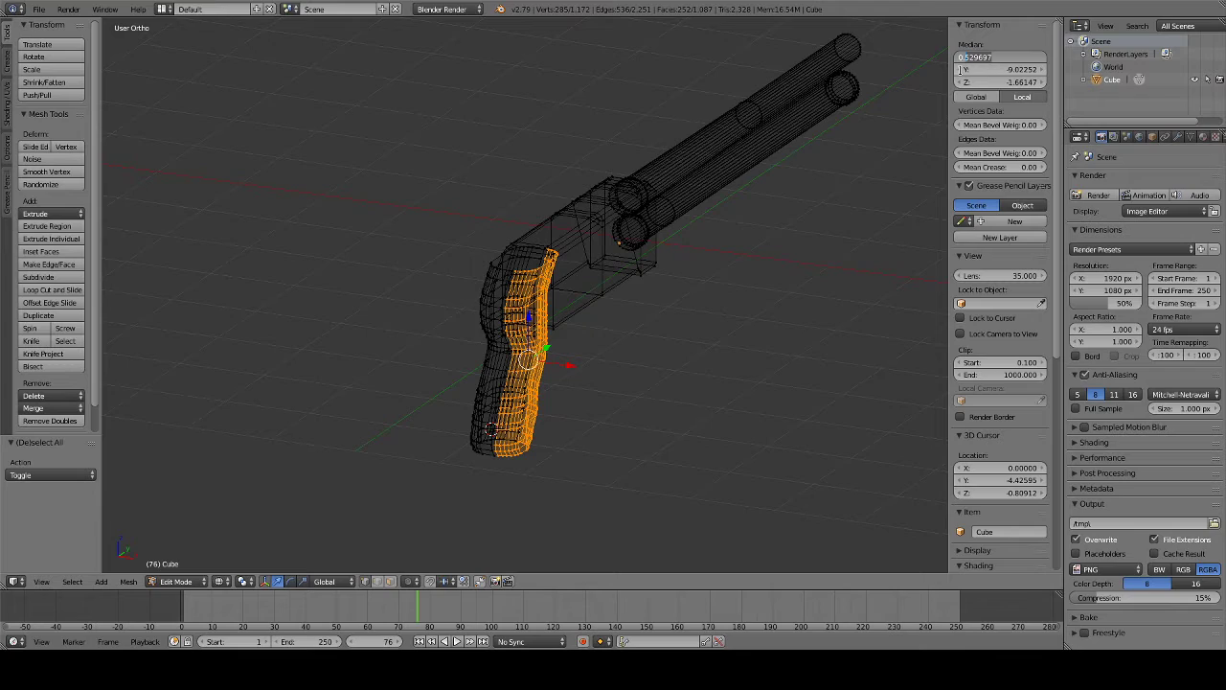
- Set the selected right-side grip faces to Median X 0.85 and deselect all
{"action": "type", "text": "5"}
{"action": "key", "text": "Return"}
{"action": "key", "text": "a"}
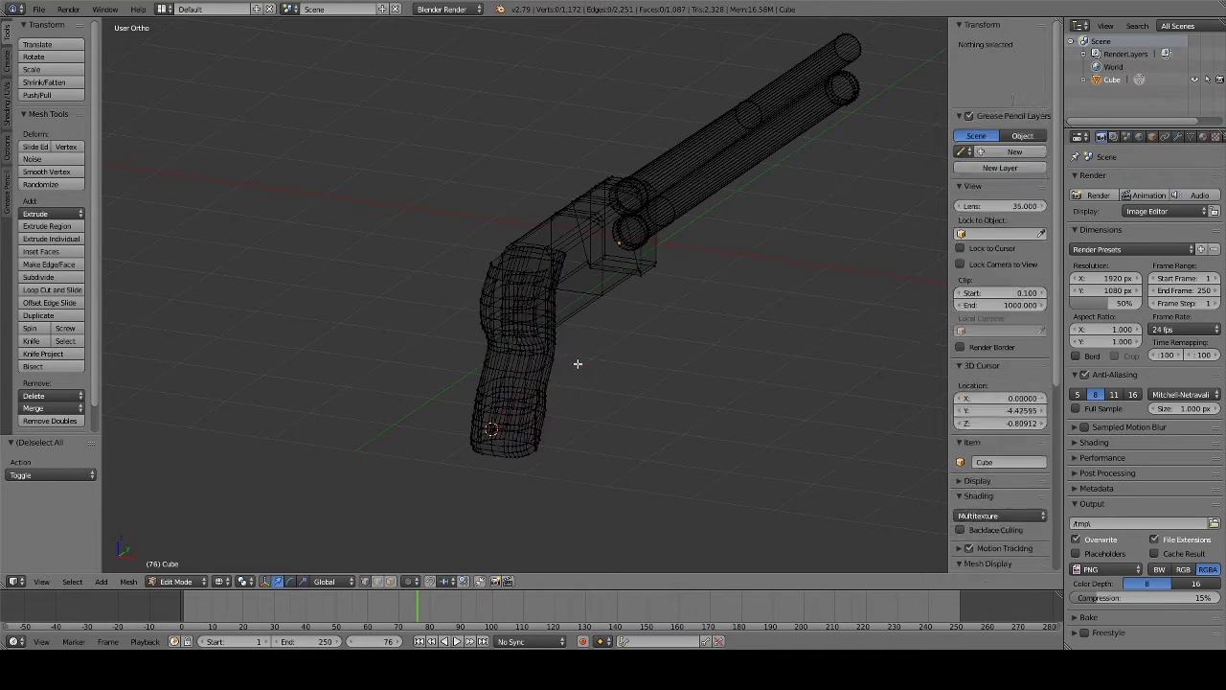
- Add a new cube for the trigger housing, viewed from the side in wireframe
{"action": "key", "text": "z"}
{"action": "mouse_move", "coordinate": [627, 356]}
{"action": "middle_mouse_down"}
{"action": "mouse_move", "coordinate": [446, 307]}
{"action": "mouse_move", "coordinate": [330, 342]}
{"action": "mouse_move", "coordinate": [137, 345]}
{"action": "mouse_move", "coordinate": [802, 331]}
{"action": "mouse_move", "coordinate": [636, 332]}
{"action": "mouse_move", "coordinate": [589, 348]}
{"action": "mouse_move", "coordinate": [450, 313]}
{"action": "middle_mouse_up"}
{"action": "key", "text": "KP_3"}
{"action": "key", "text": "z"}
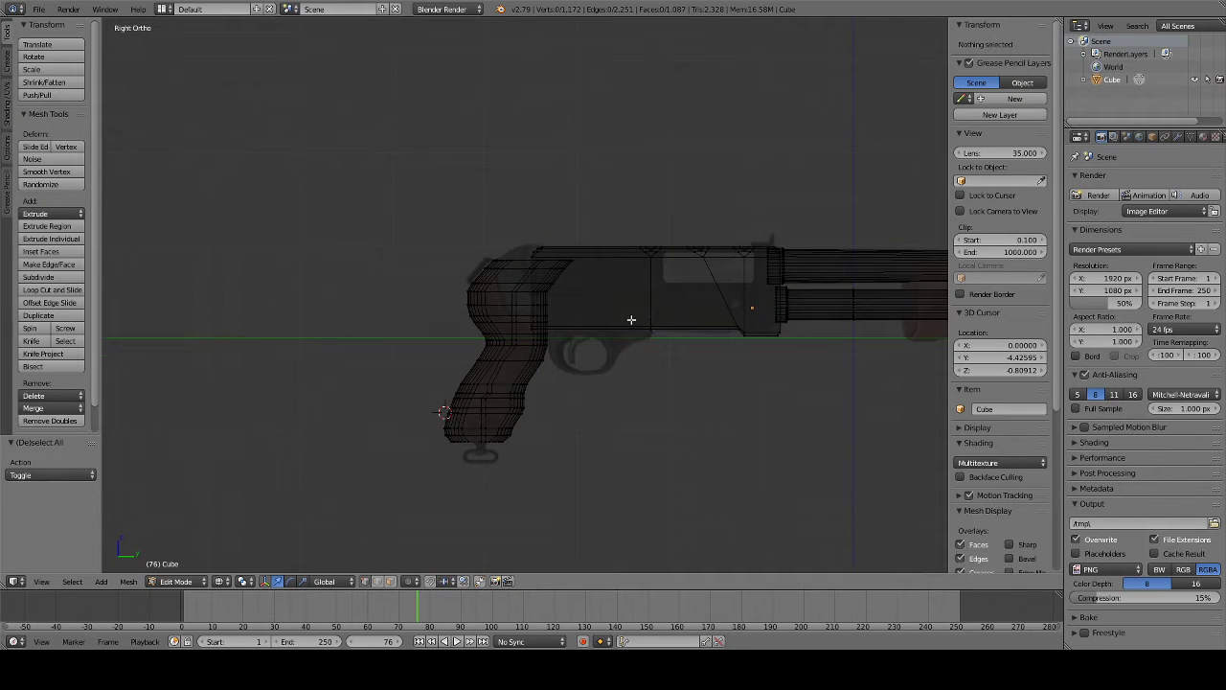
{"action": "scroll", "coordinate": [631, 319], "scroll_direction": "up", "scroll_amount": 5}
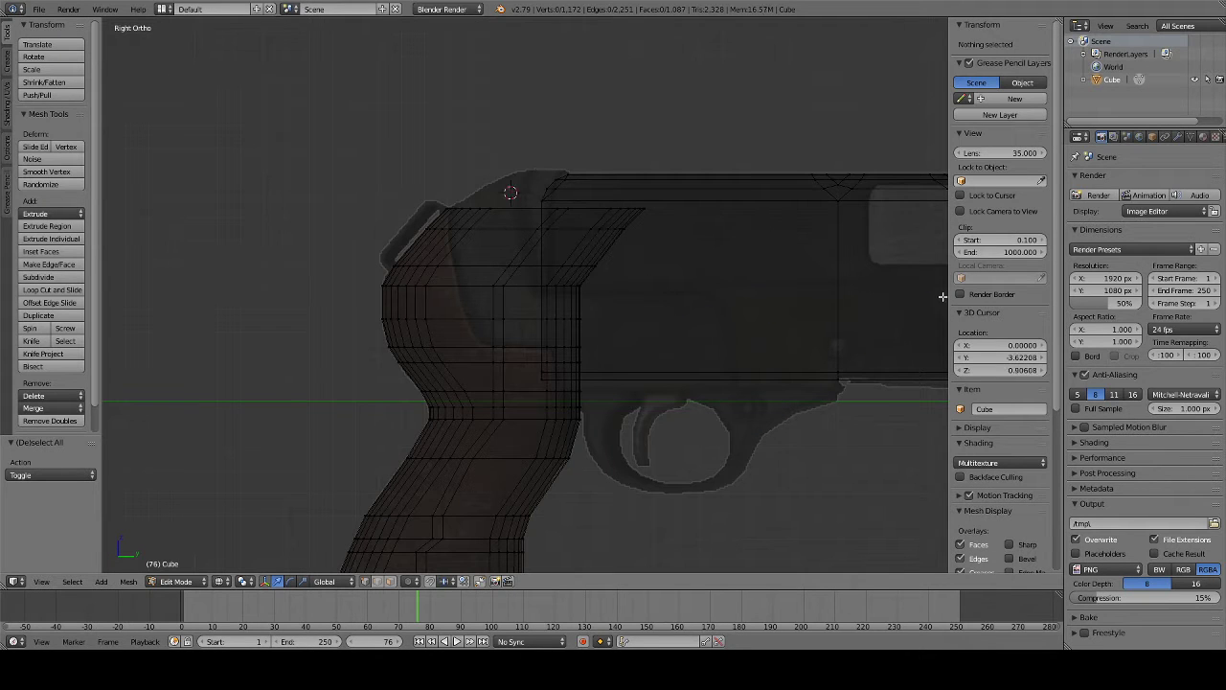
{"action": "left_click", "coordinate": [105, 588]}
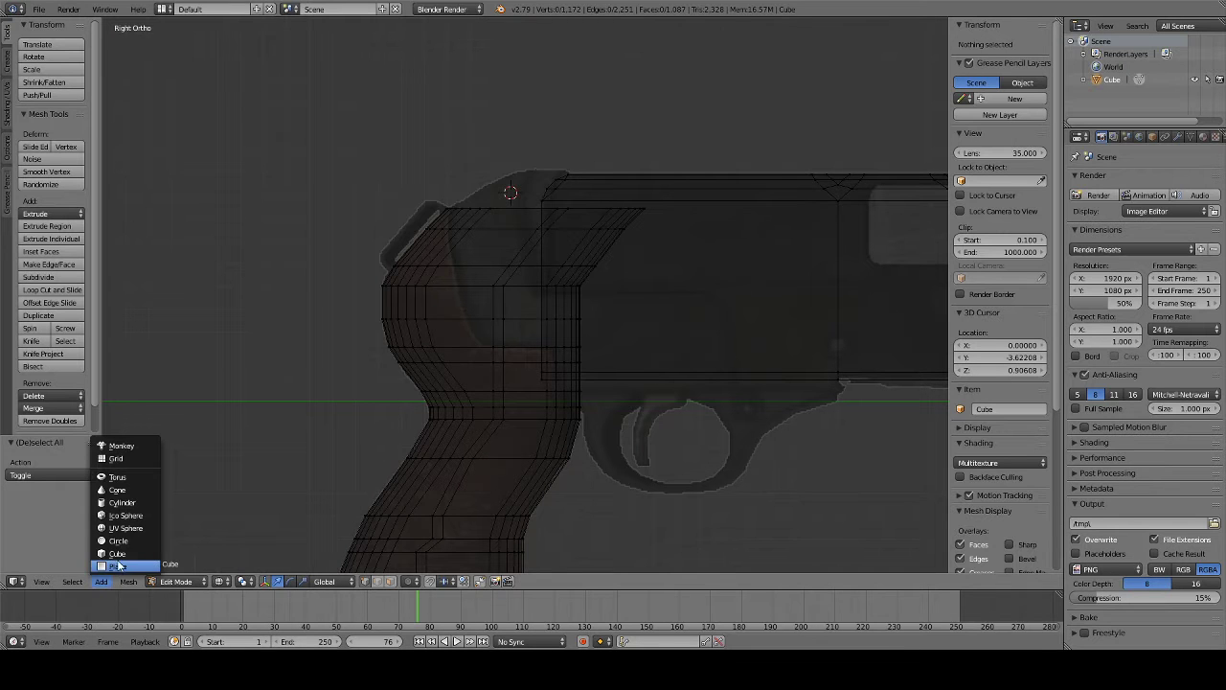
{"action": "left_click", "coordinate": [117, 554]}
- Scale the cube down twice and check its size and depth against the side reference
{"action": "key", "text": "s"}
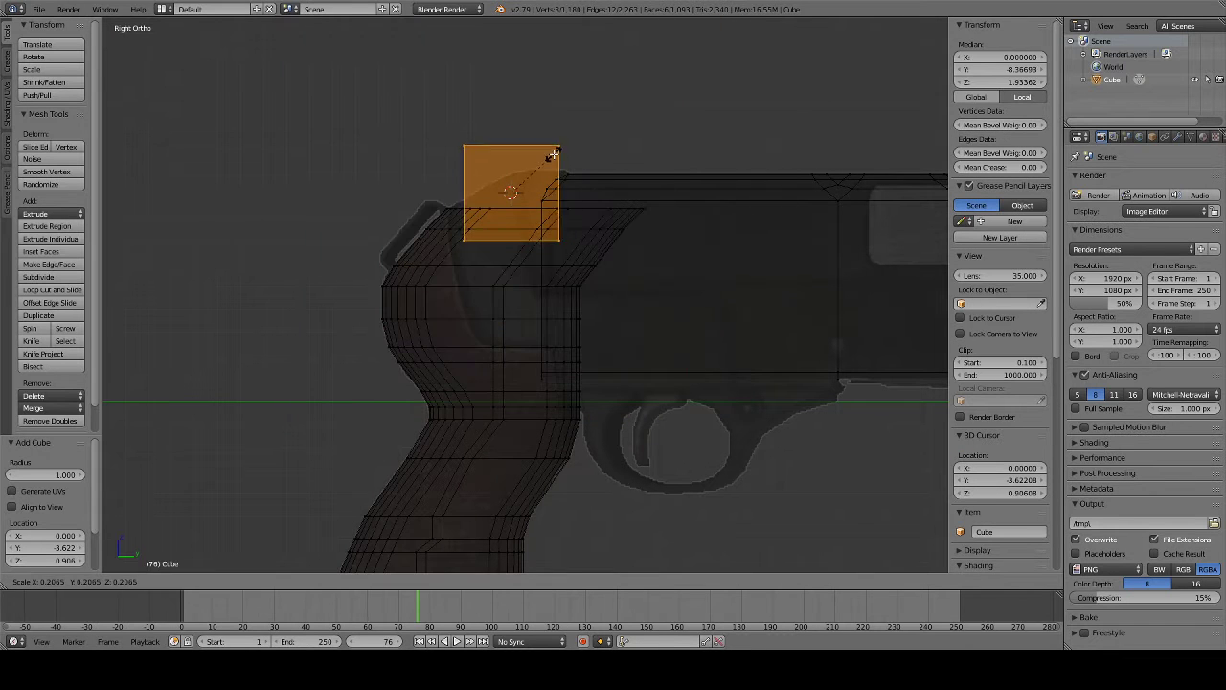
{"action": "left_click", "coordinate": [565, 156]}
{"action": "key", "text": "z"}
{"action": "middle_click_drag", "start_coordinate": [569, 159], "coordinate": [652, 269]}
{"action": "key", "text": "s"}
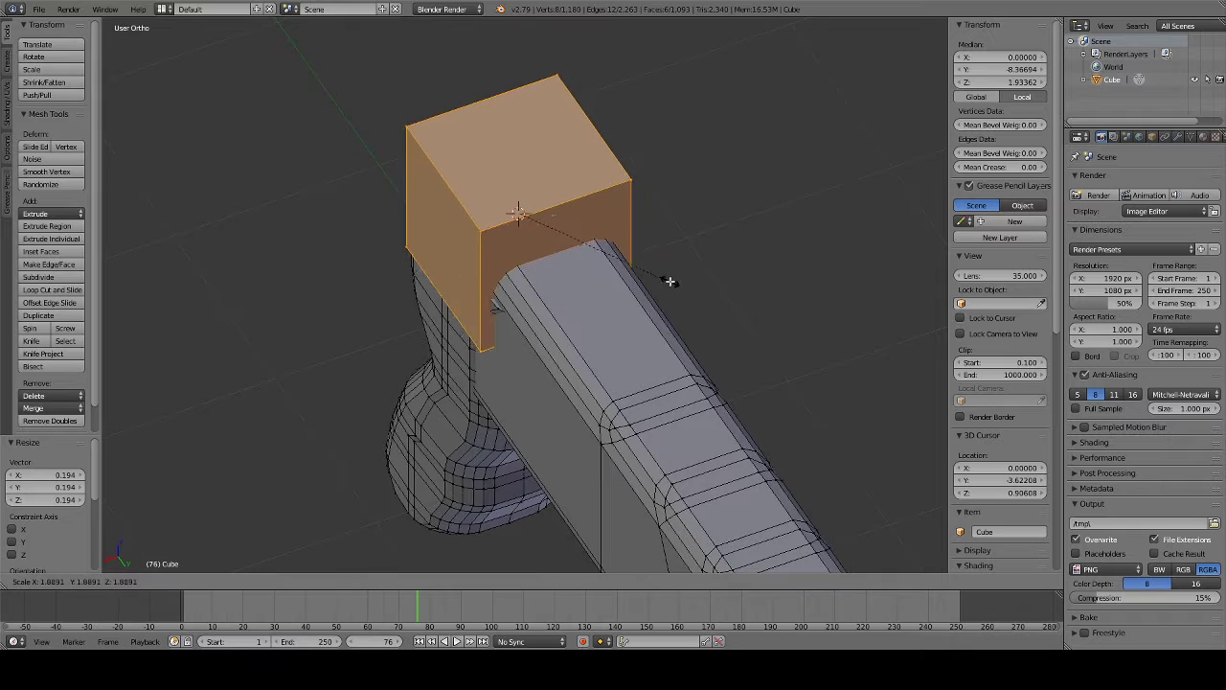
{"action": "left_click", "coordinate": [662, 273]}
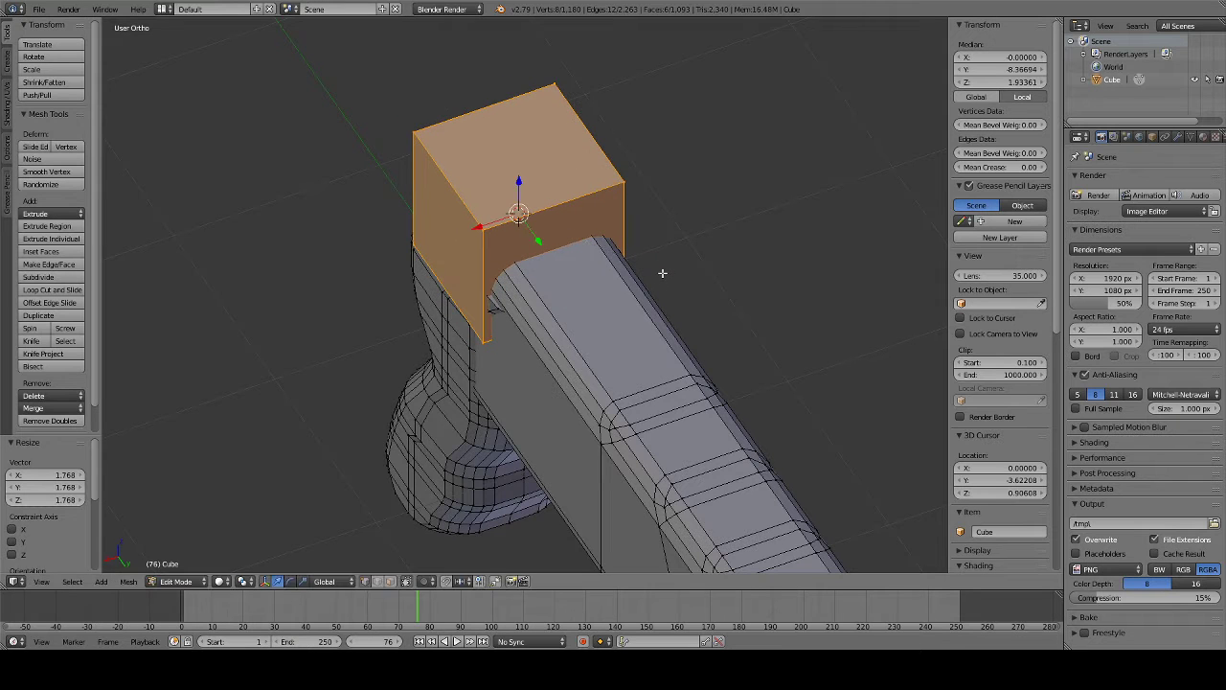
{"action": "key", "text": "KP_3"}
{"action": "key", "text": "z"}
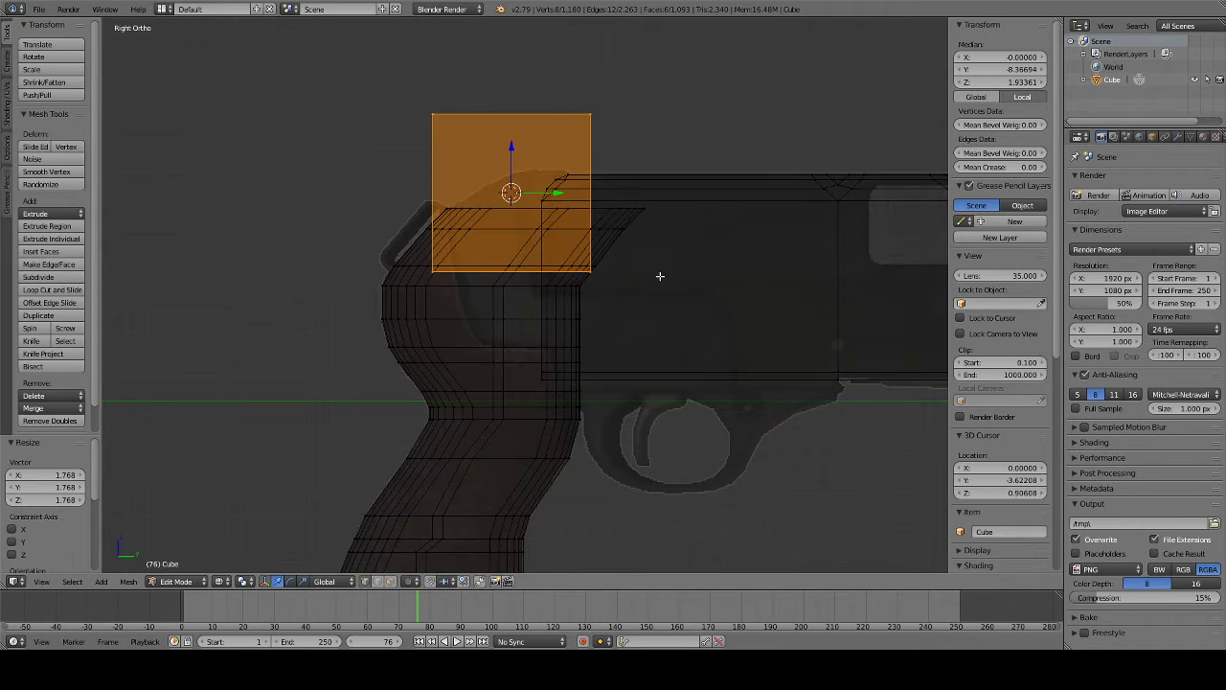
{"action": "key", "text": "z"}
{"action": "mouse_move", "coordinate": [554, 193]}
{"action": "middle_mouse_down"}
{"action": "mouse_move", "coordinate": [568, 279]}
{"action": "mouse_move", "coordinate": [532, 245]}
{"action": "middle_mouse_up"}
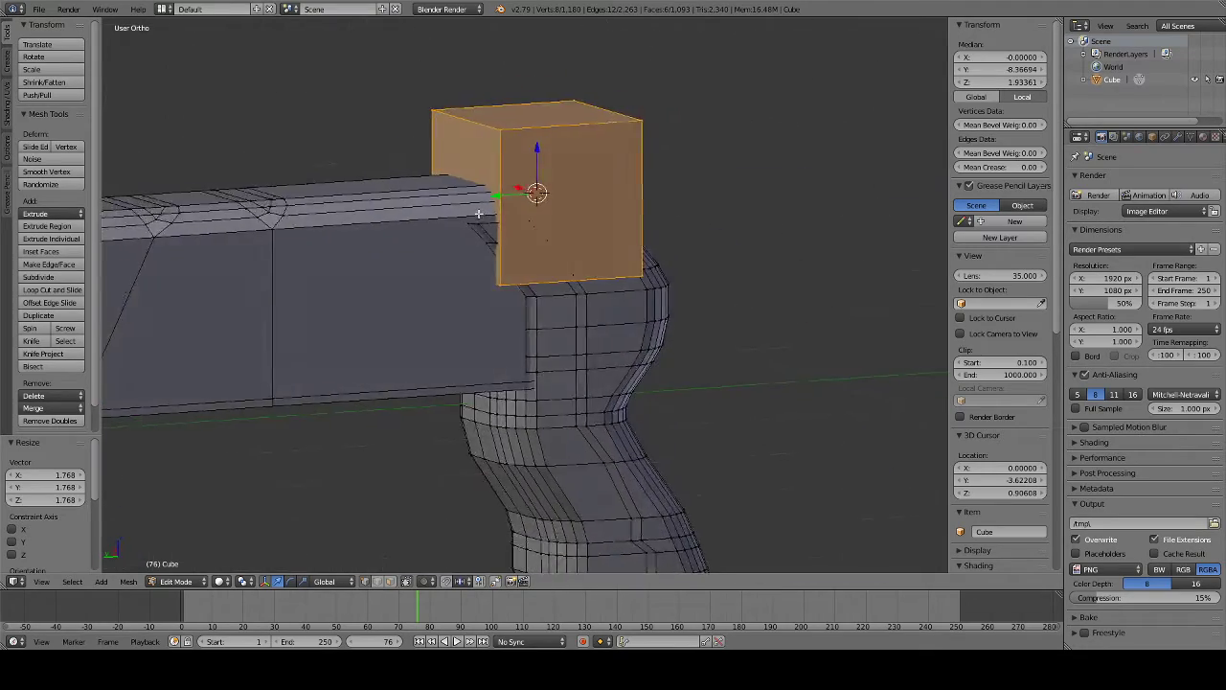
{"action": "key", "text": "KP_3"}
{"action": "key", "text": "z"}
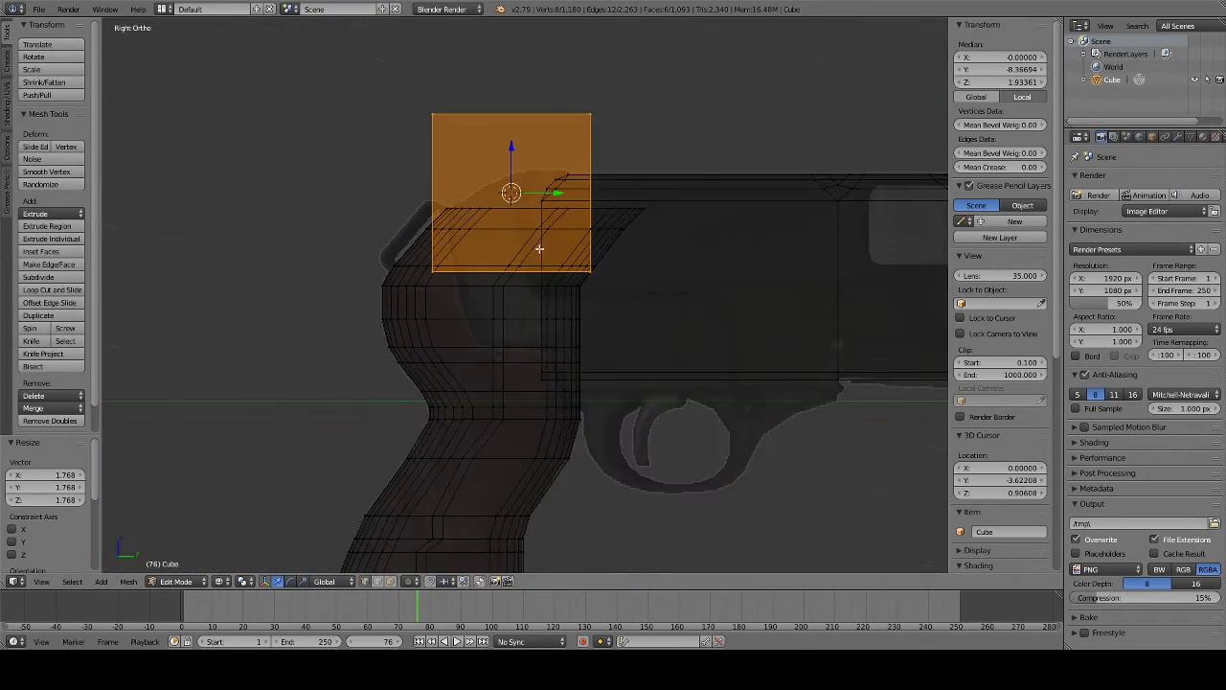
{"action": "scroll", "coordinate": [690, 169], "scroll_direction": "up", "scroll_amount": 5}
{"action": "scroll", "coordinate": [597, 143], "scroll_direction": "down", "scroll_amount": 3}
- Move the block down along Z and along the gun's length on Y
{"action": "key", "text": "g"}
{"action": "key", "text": "z"}
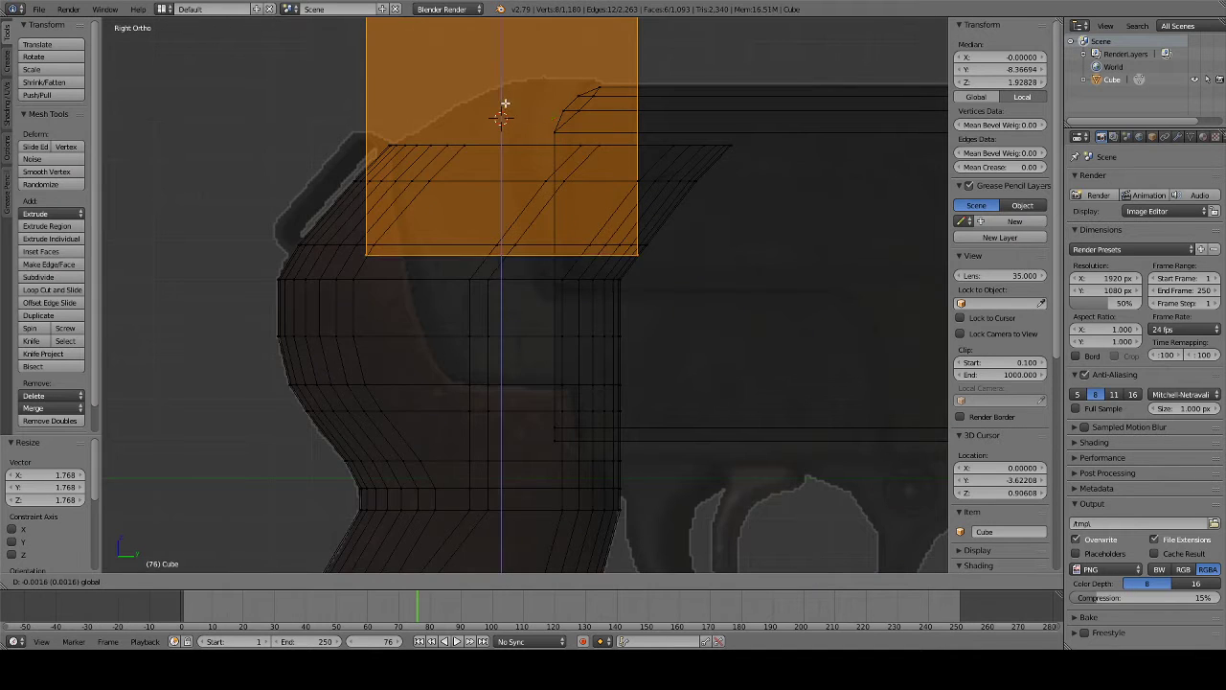
{"action": "left_click", "coordinate": [560, 204]}
{"action": "key", "text": "g"}
{"action": "key", "text": "y"}
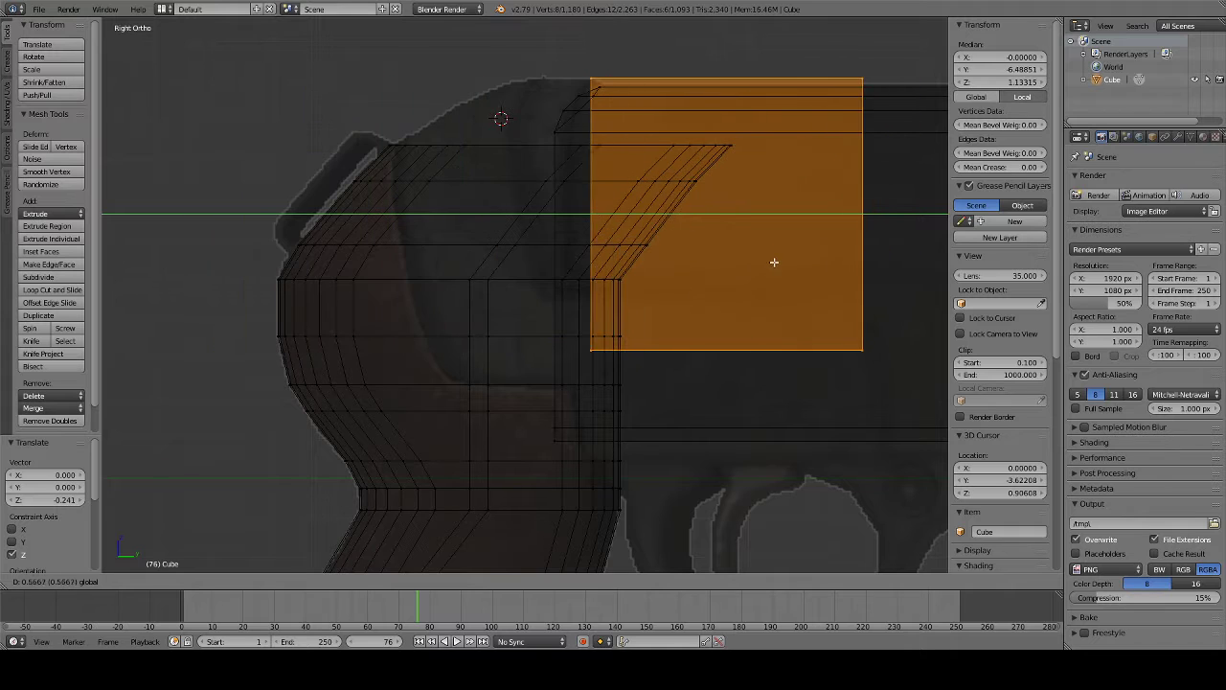
{"action": "left_click", "coordinate": [780, 265]}
{"action": "scroll", "coordinate": [811, 257], "scroll_direction": "down", "scroll_amount": 5}
{"action": "scroll", "coordinate": [811, 271], "scroll_direction": "up", "scroll_amount": 3}
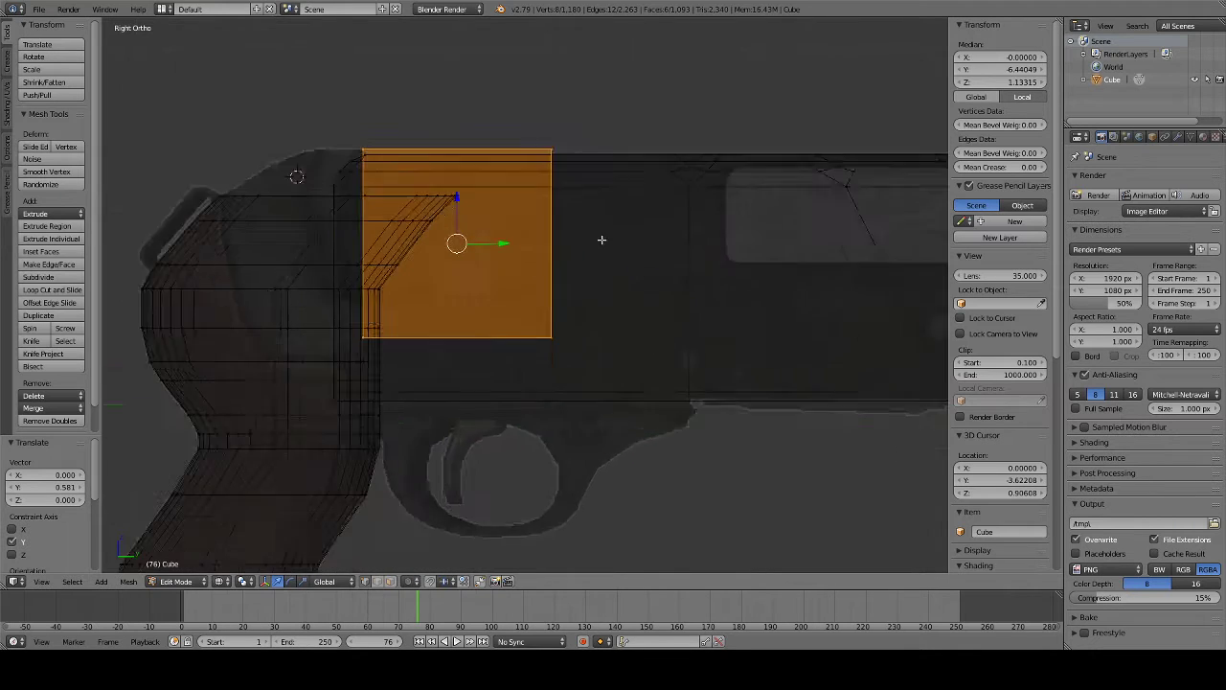
{"action": "scroll", "coordinate": [602, 239], "scroll_direction": "up", "scroll_amount": 2}
- Fine-tune the block's Z and Y position to sit over the trigger area
{"action": "key", "text": "g"}
{"action": "key", "text": "z"}
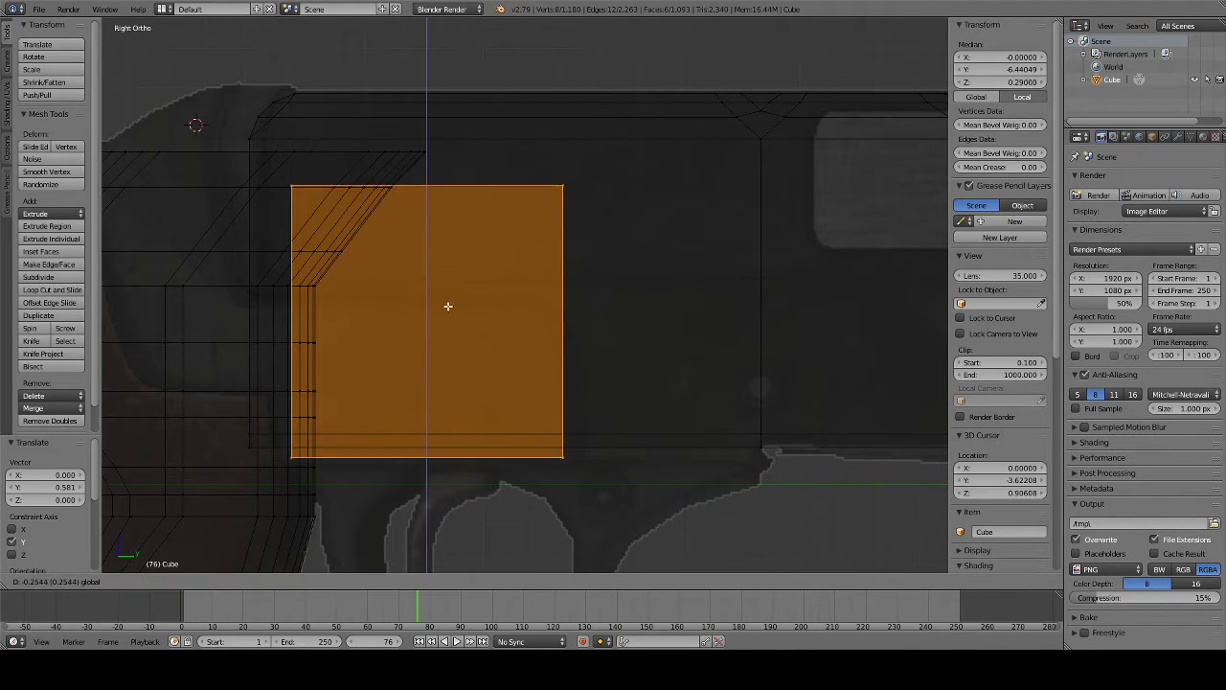
{"action": "left_click", "coordinate": [511, 418]}
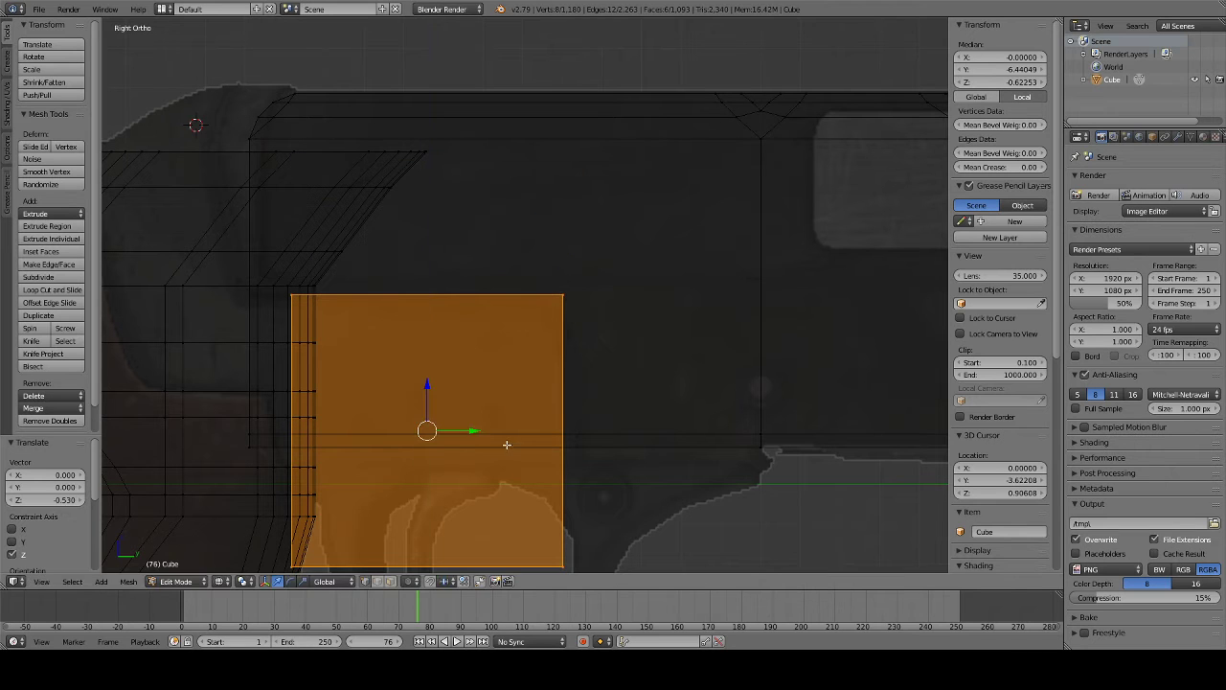
{"action": "key", "text": "g"}
{"action": "key", "text": "y"}
{"action": "left_click", "coordinate": [512, 451]}
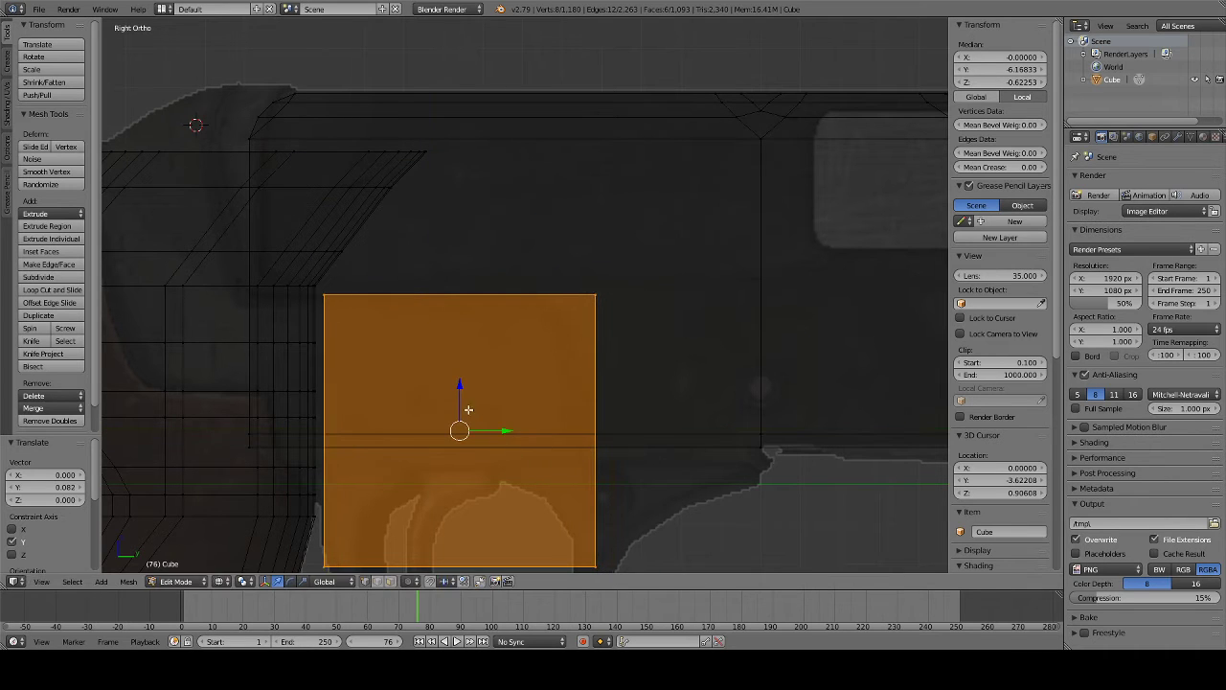
{"action": "key", "text": "g"}
{"action": "key", "text": "z"}
{"action": "left_click", "coordinate": [460, 412]}
{"action": "middle_click_drag", "start_coordinate": [564, 360], "coordinate": [587, 165], "text": "shift"}
- Raise the block's bottom edge along Z to sit above the trigger guard
{"action": "key", "text": "a"}
{"action": "key", "text": "b"}
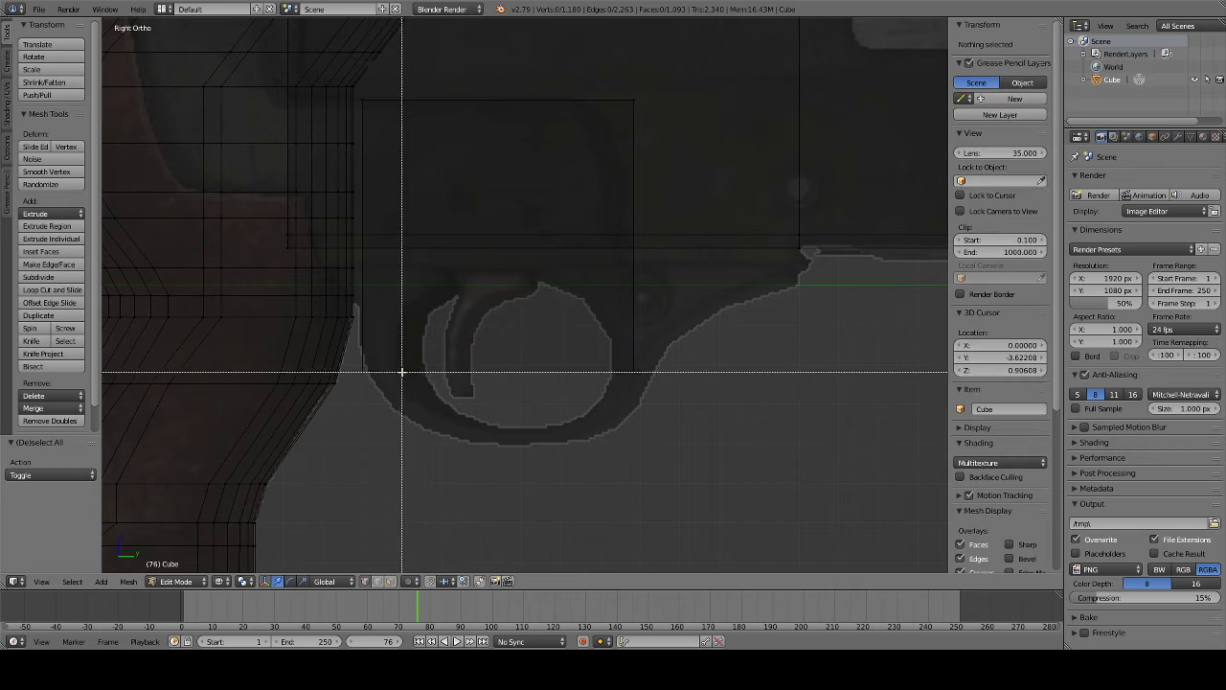
{"action": "left_click_drag", "start_coordinate": [363, 371], "coordinate": [710, 400]}
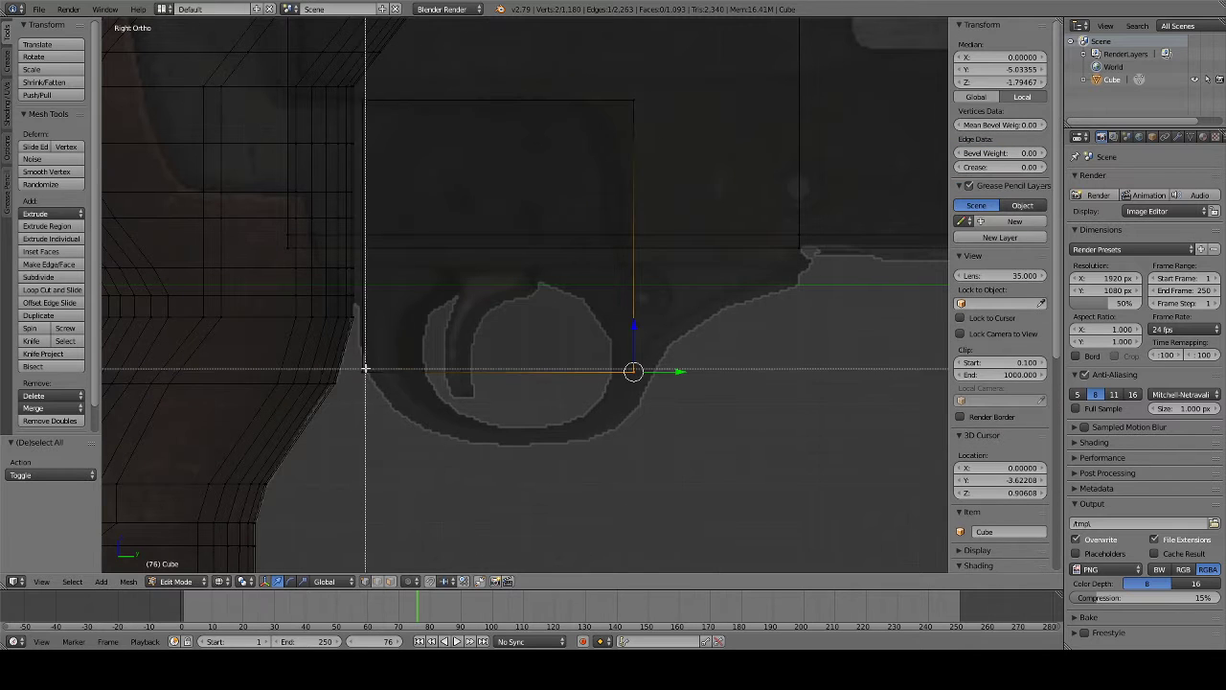
{"action": "key", "text": "g"}
{"action": "key", "text": "z"}
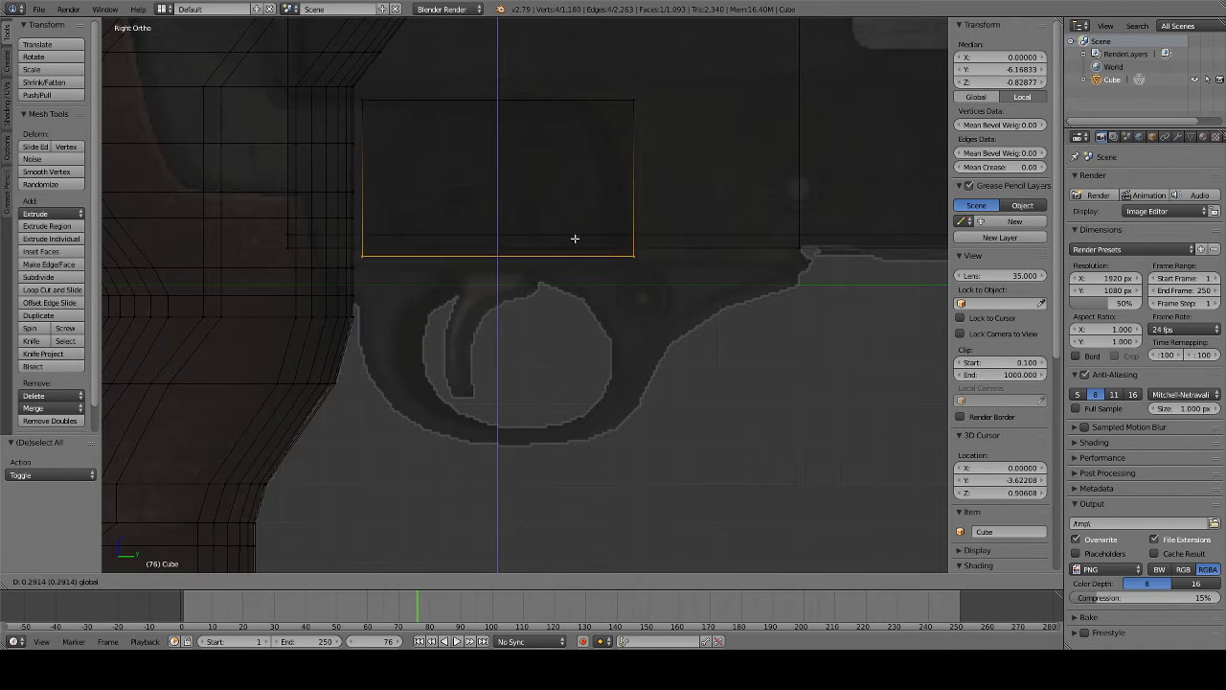
{"action": "left_click", "coordinate": [650, 247]}
- Pull the block's front edge inward along Y
{"action": "key", "text": "a"}
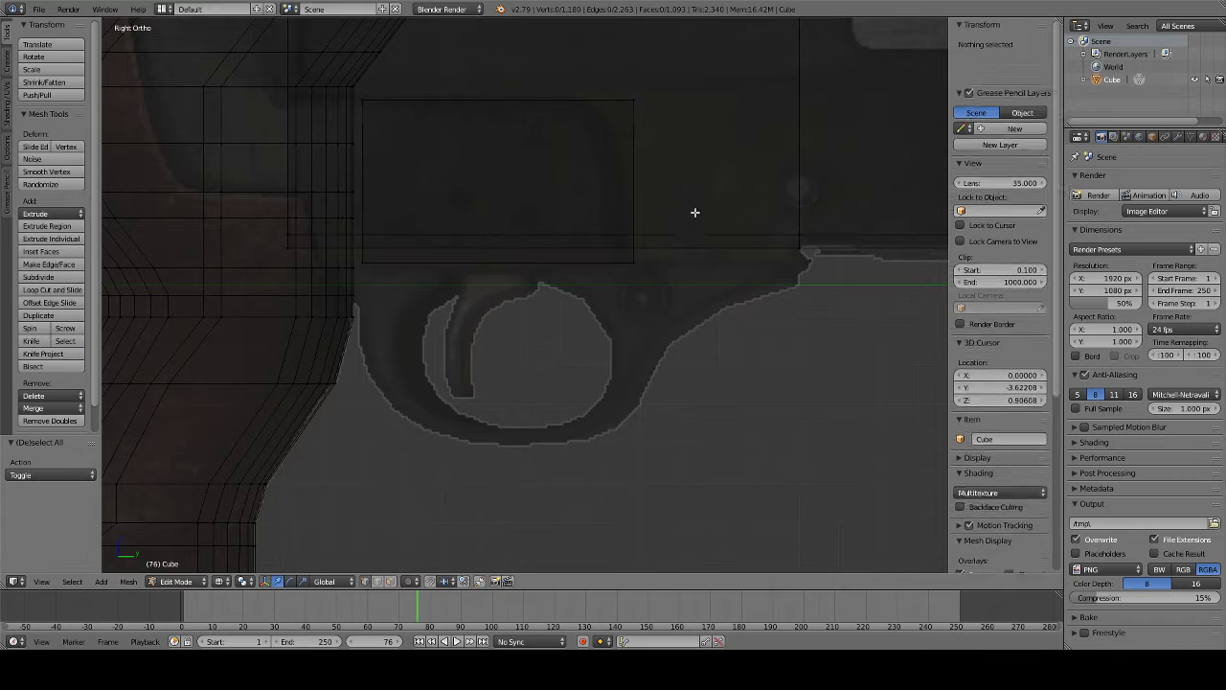
{"action": "key", "text": "b"}
{"action": "left_click_drag", "start_coordinate": [621, 79], "coordinate": [643, 137]}
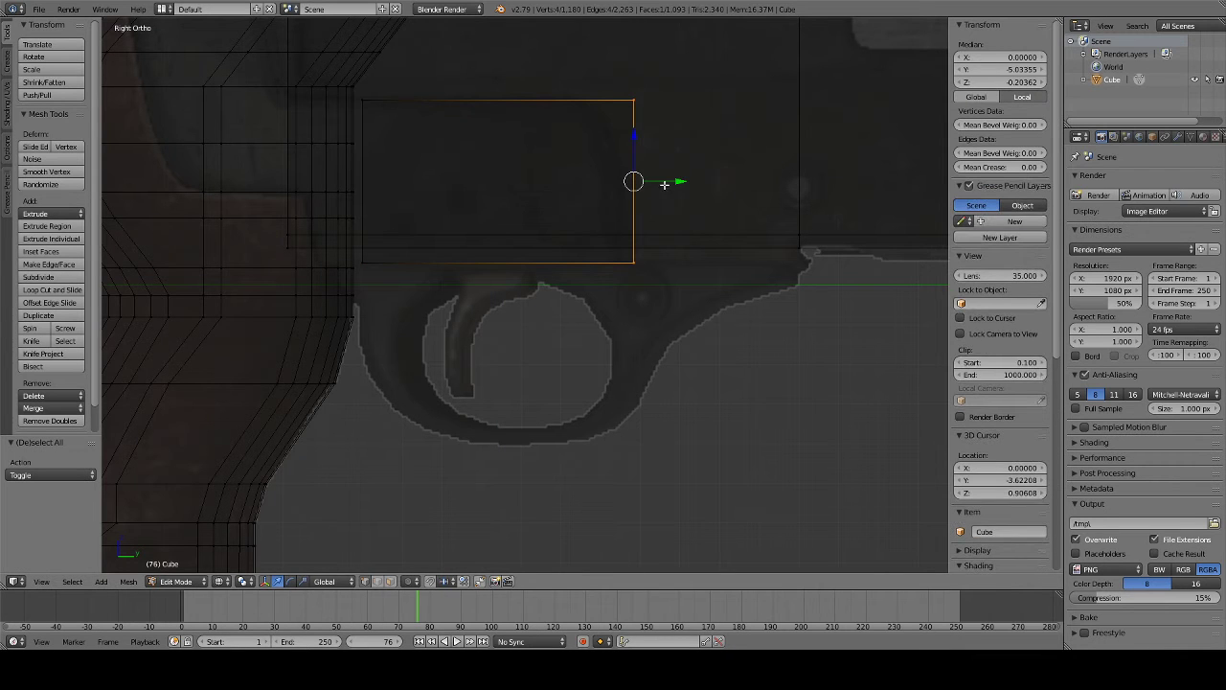
{"action": "key", "text": "g"}
{"action": "key", "text": "y"}
{"action": "left_click", "coordinate": [648, 179]}
- Add a horizontal loop cut through the block
{"action": "key", "text": "a"}
{"action": "key", "text": "ctrl+r"}
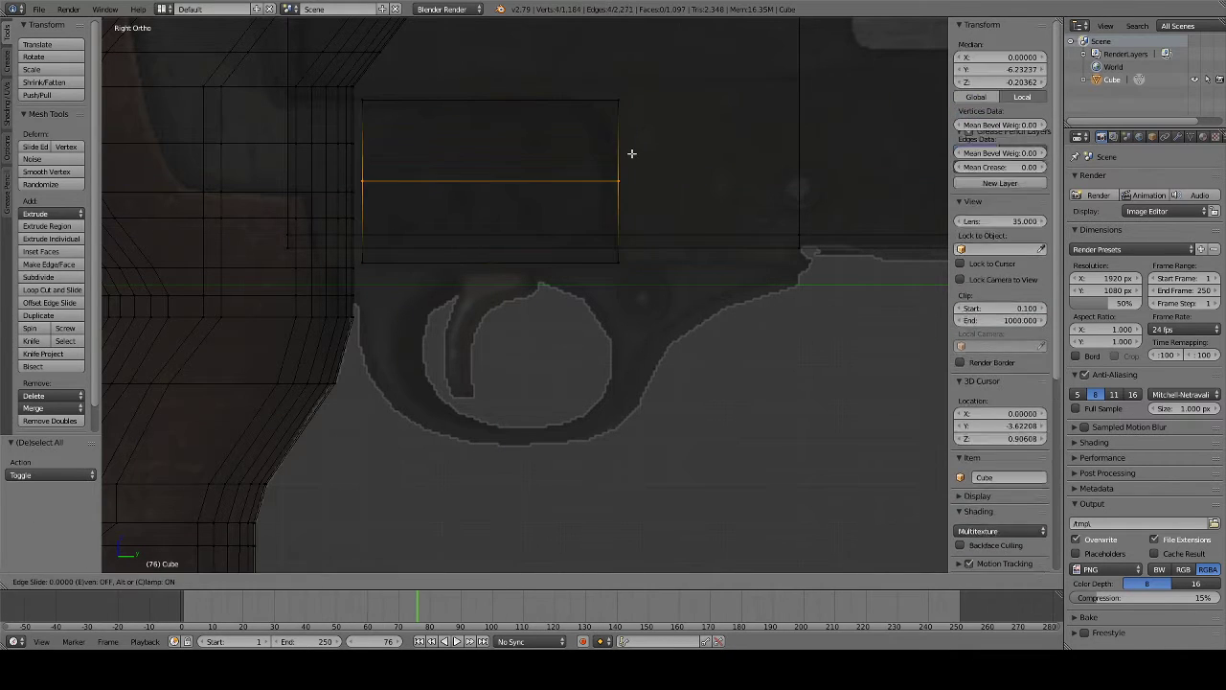
{"action": "left_click", "coordinate": [630, 146]}
{"action": "left_click", "coordinate": [622, 118]}
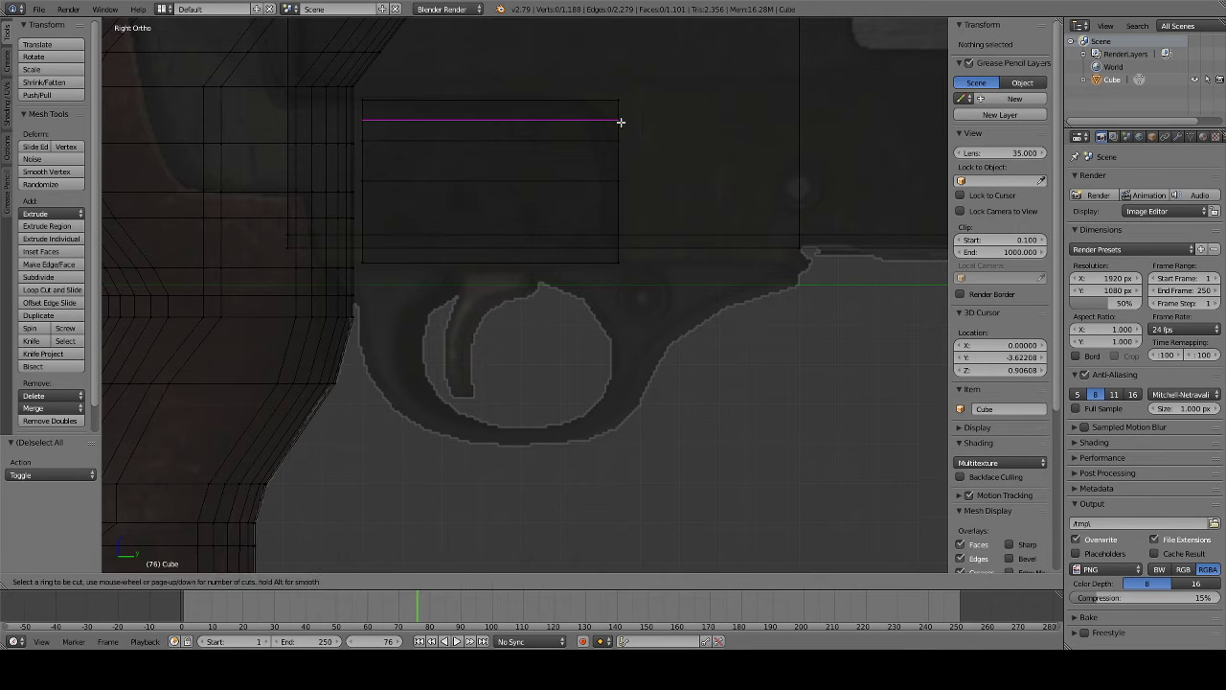
- Move the top front corner vertex to create an angled front-top corner
{"action": "key", "text": "a"}
{"action": "mouse_move", "coordinate": [611, 135]}
{"action": "left_mouse_down"}
{"action": "mouse_move", "coordinate": [632, 144]}
{"action": "mouse_move", "coordinate": [641, 120]}
{"action": "left_mouse_up"}
{"action": "key", "text": "a"}
{"action": "key", "text": "b"}
{"action": "key", "text": "g"}
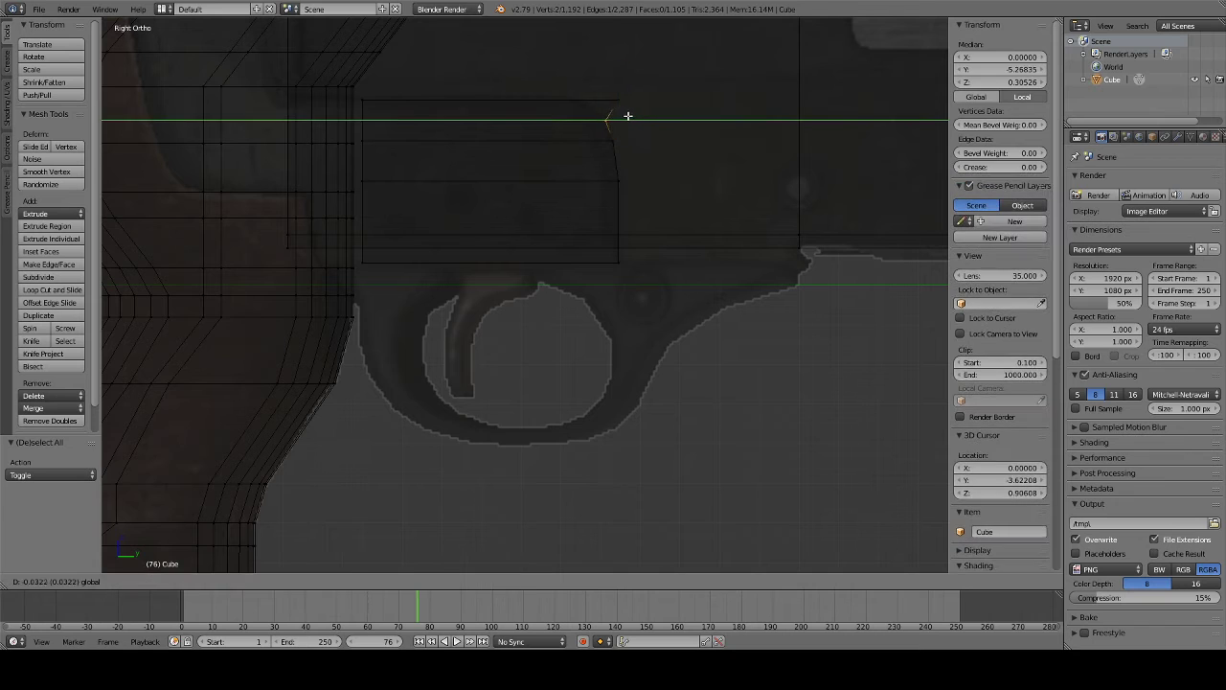
{"action": "left_click", "coordinate": [614, 96]}
{"action": "key", "text": "g"}
{"action": "key", "text": "y"}
{"action": "left_click", "coordinate": [607, 91]}
{"action": "key", "text": "a"}
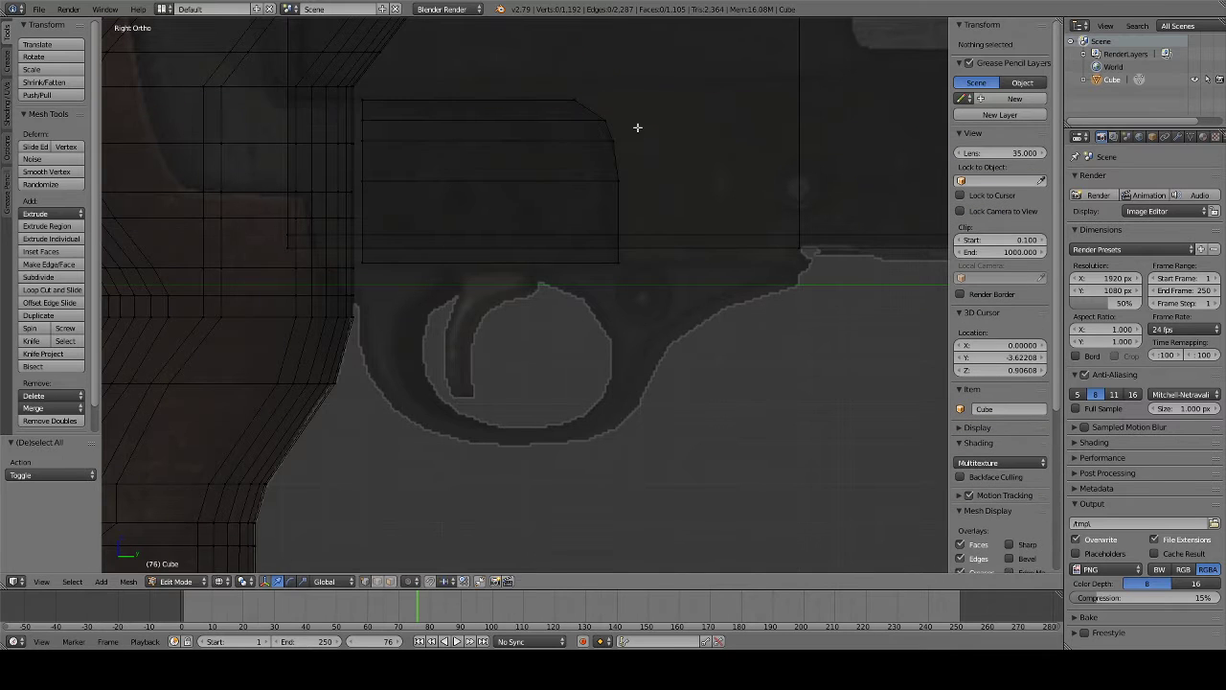
- Extrude the block's rear edge vertices back into the grip in two steps
{"action": "scroll", "coordinate": [619, 178], "scroll_direction": "left", "scroll_amount": 2, "text": "ctrl"}
{"action": "scroll", "coordinate": [539, 154], "scroll_direction": "up", "scroll_amount": 2, "text": "shift"}
{"action": "left_click_drag", "start_coordinate": [495, 140], "coordinate": [580, 370]}
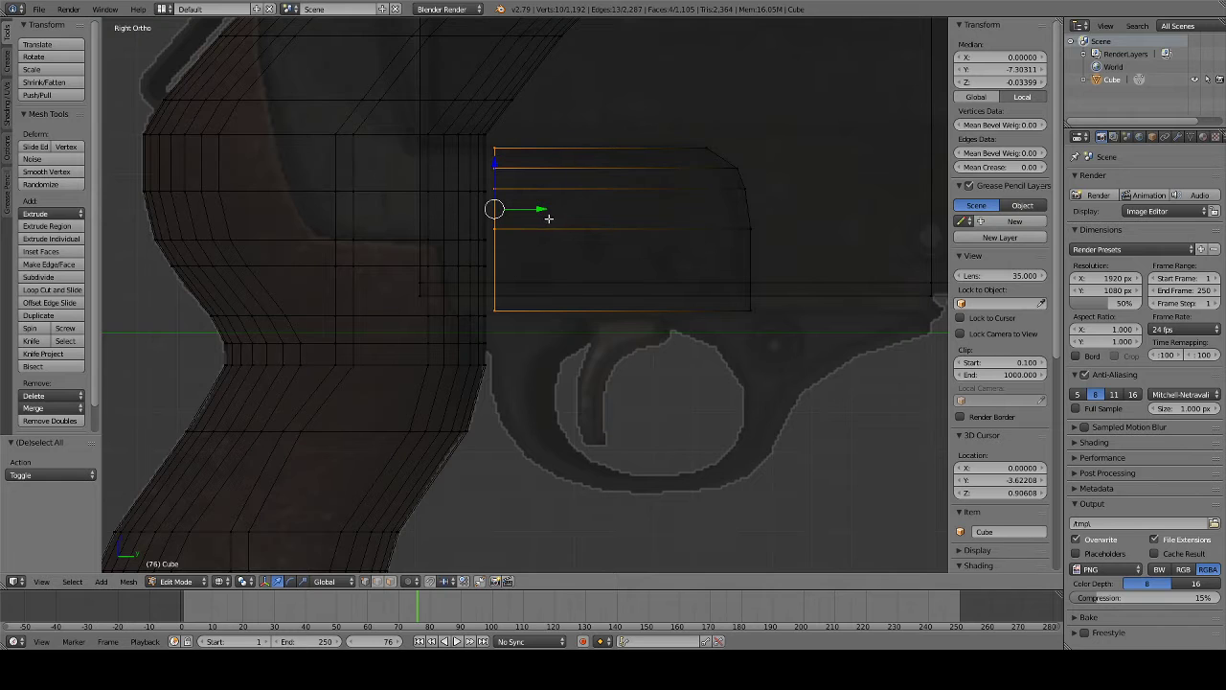
{"action": "key", "text": "e"}
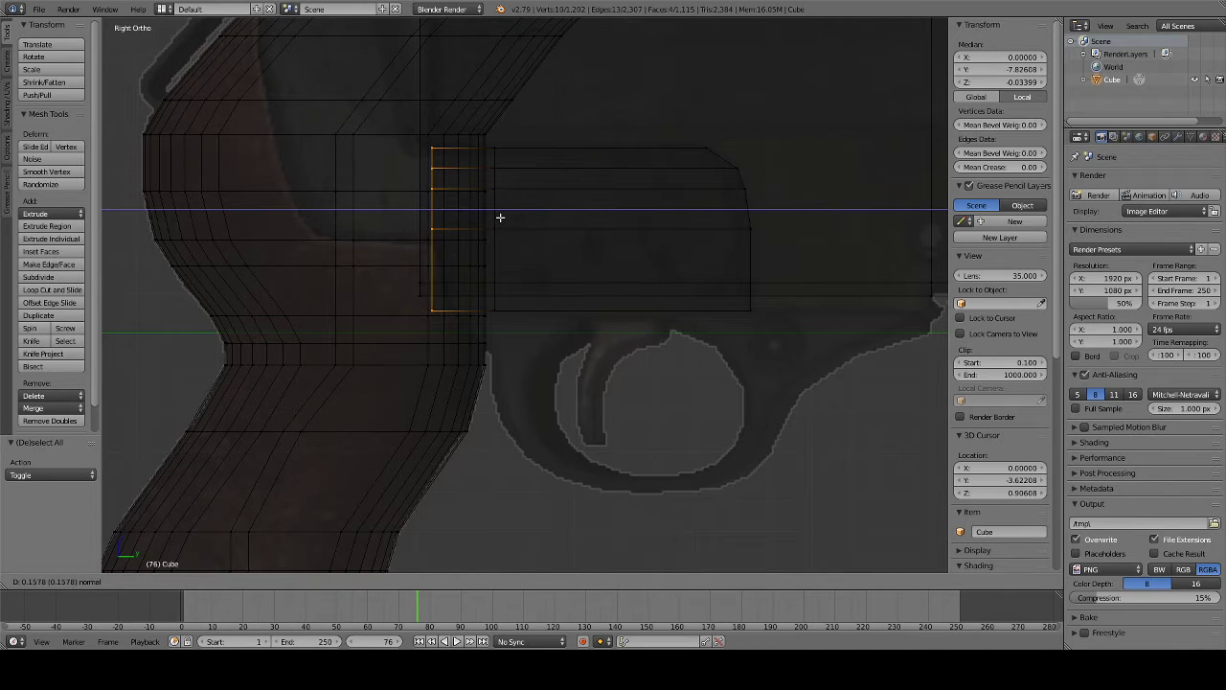
{"action": "left_click", "coordinate": [500, 218]}
{"action": "scroll", "coordinate": [500, 218], "scroll_direction": "down", "scroll_amount": 3}
{"action": "key", "text": "e"}
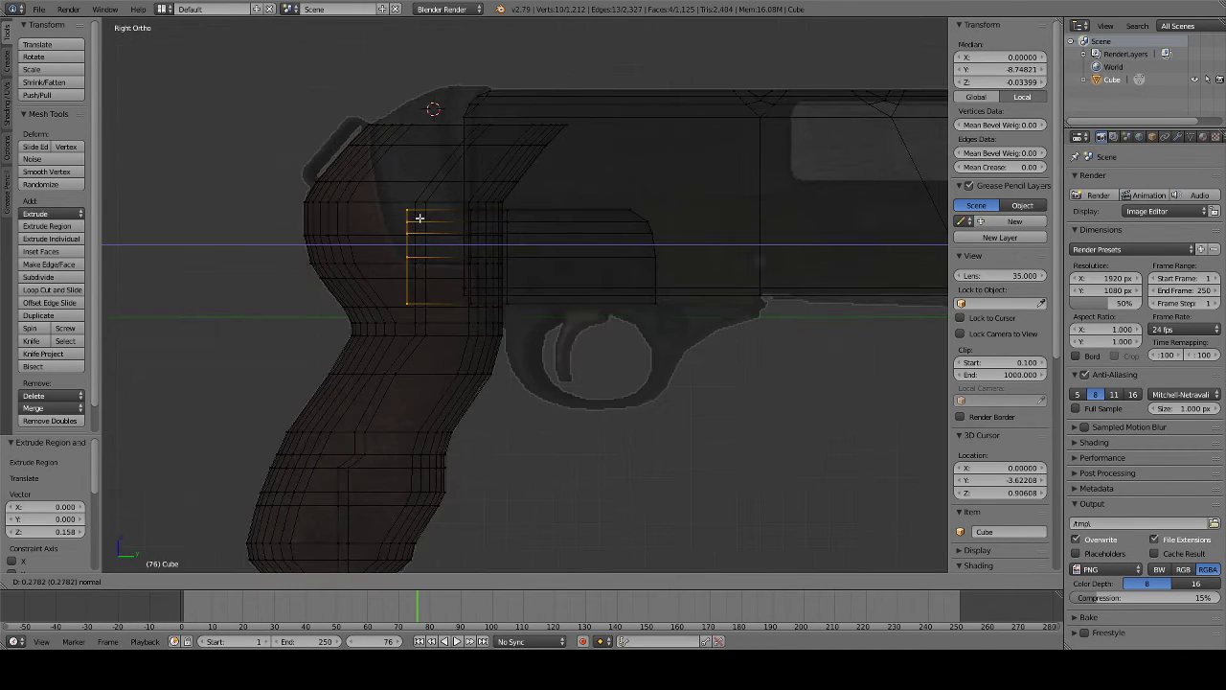
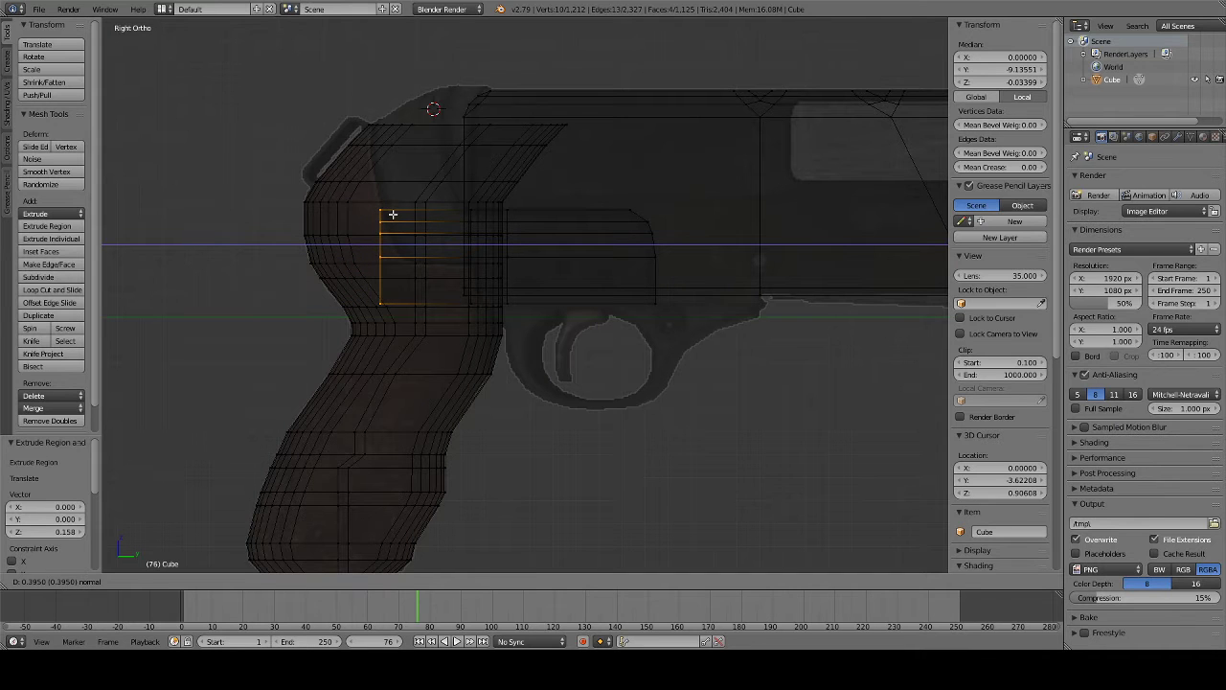
- Slide the edge on the grip's front curve along Y to match the reference
{"action": "left_click", "coordinate": [393, 214]}
{"action": "key", "text": "a"}
{"action": "key", "text": "a"}
{"action": "key", "text": "a"}
{"action": "scroll", "coordinate": [406, 293], "scroll_direction": "up", "scroll_amount": 2}
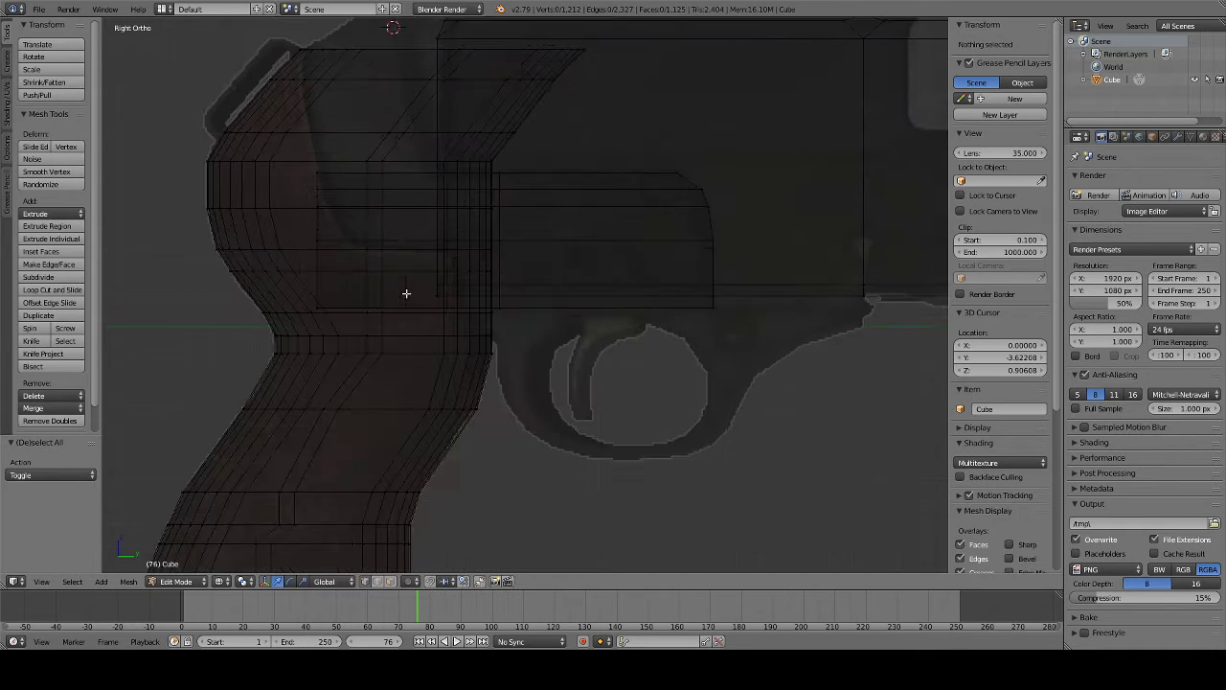
{"action": "scroll", "coordinate": [369, 303], "scroll_direction": "up", "scroll_amount": 1}
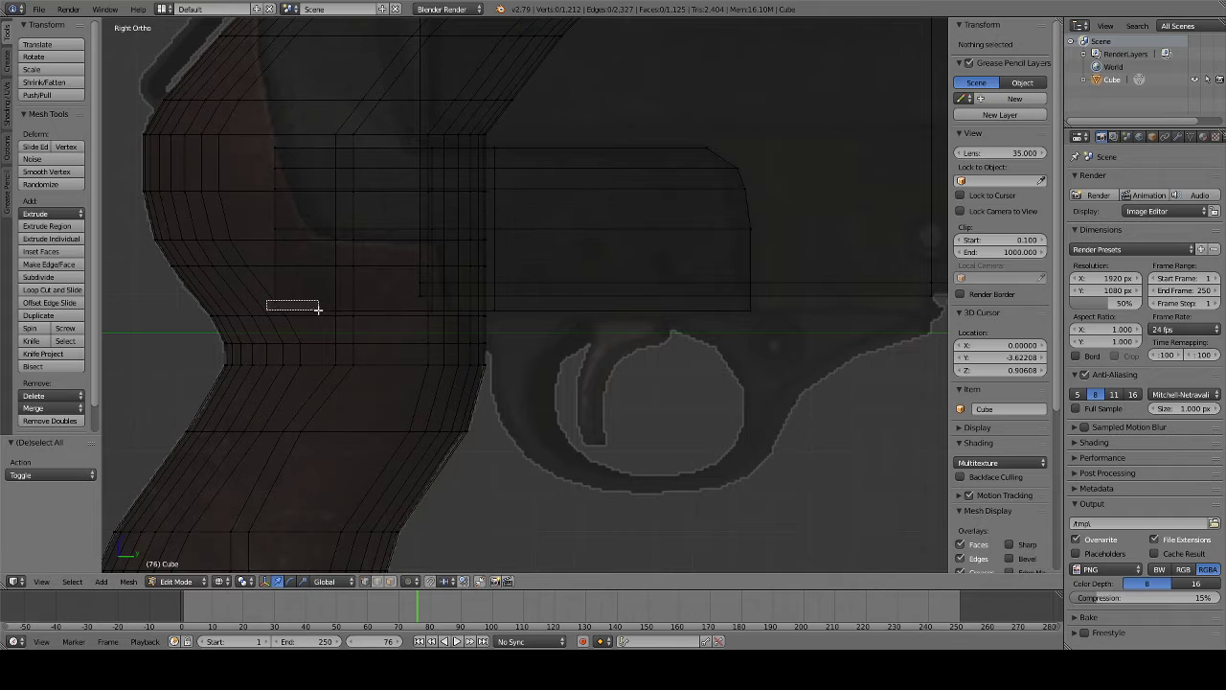
{"action": "key", "text": "b"}
{"action": "left_click_drag", "start_coordinate": [264, 304], "coordinate": [312, 319]}
{"action": "key", "text": "g"}
{"action": "key", "text": "y"}
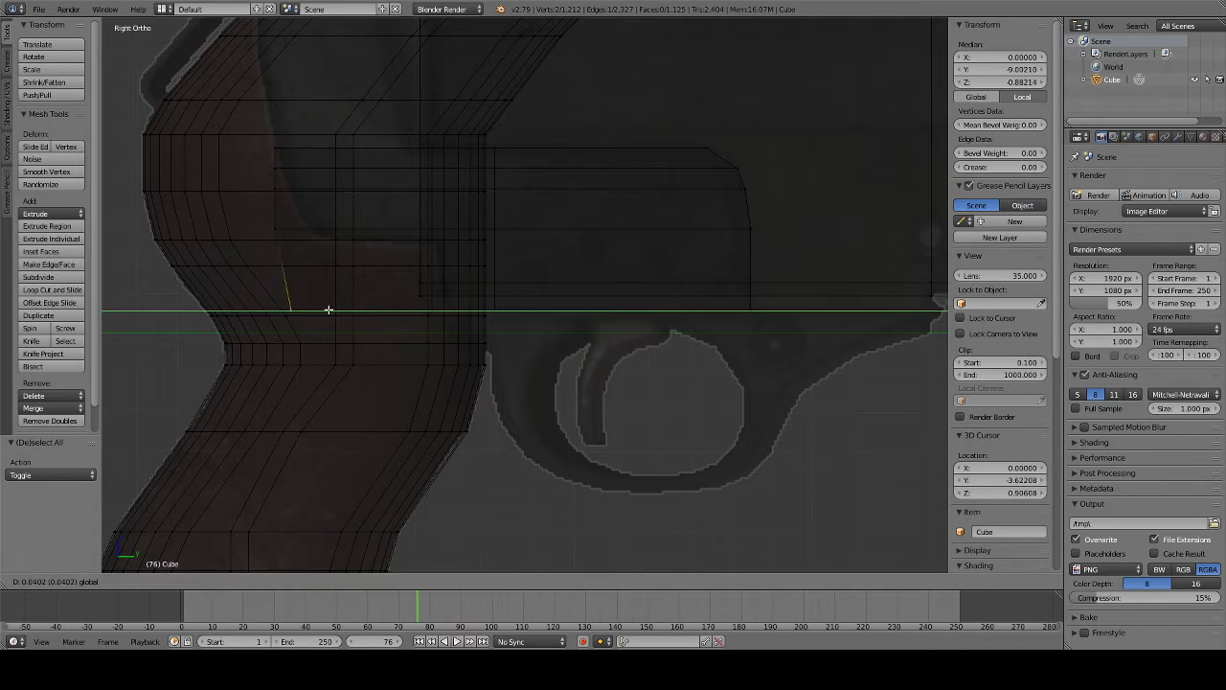
{"action": "left_click", "coordinate": [365, 305]}
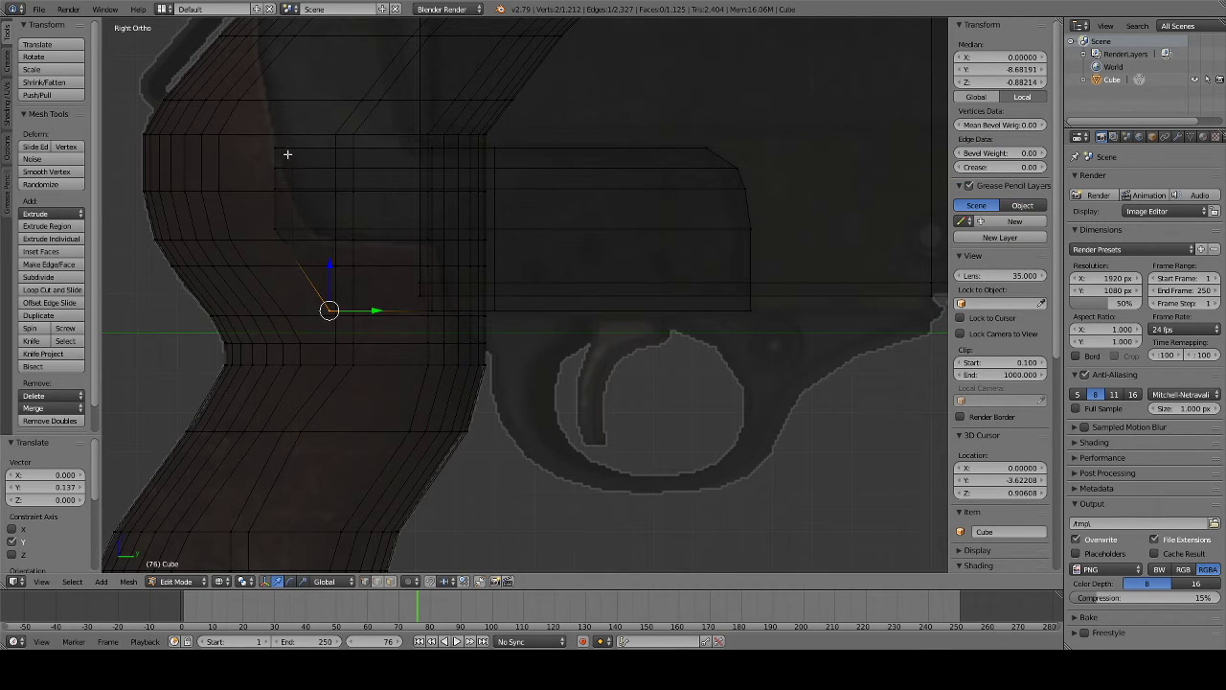
{"action": "key", "text": "a"}
- Extrude the grip-top edge upward three times to reach the receiver top
{"action": "middle_click_drag", "start_coordinate": [320, 129], "coordinate": [298, 243], "text": "shift"}
{"action": "key", "text": "b"}
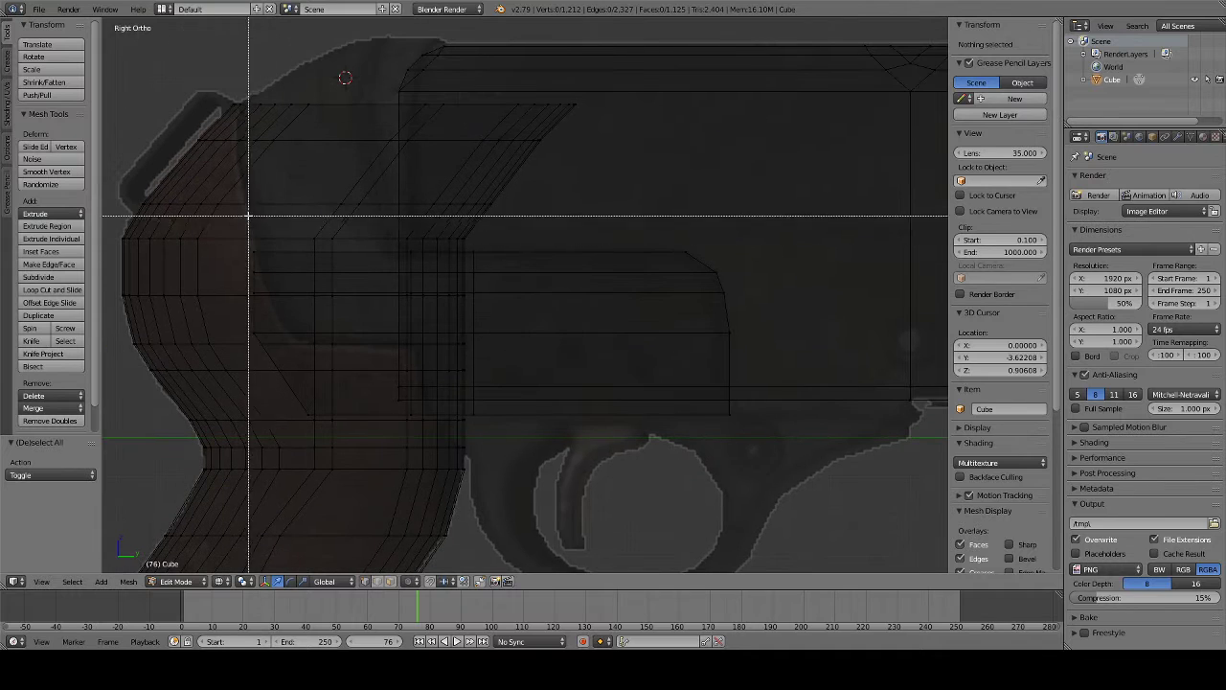
{"action": "left_click_drag", "start_coordinate": [245, 240], "coordinate": [268, 264]}
{"action": "left_click_drag", "start_coordinate": [402, 239], "coordinate": [426, 266]}
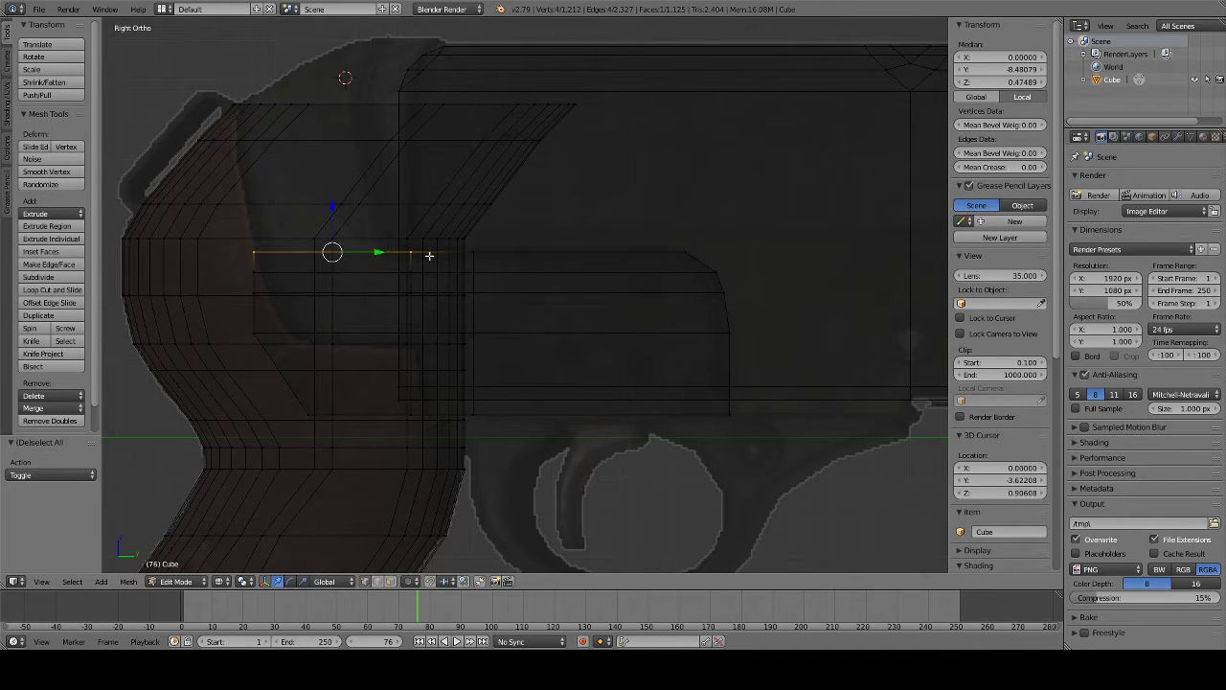
{"action": "key", "text": "e"}
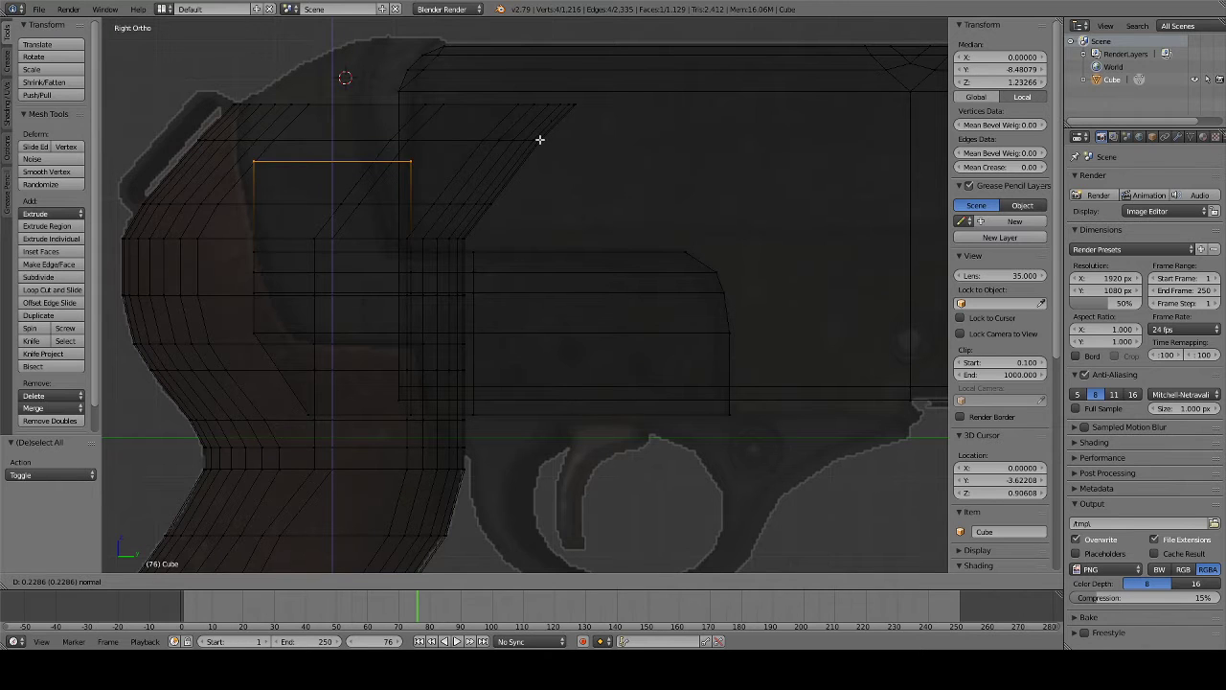
{"action": "left_click", "coordinate": [539, 140]}
{"action": "key", "text": "e"}
{"action": "left_click", "coordinate": [532, 83]}
{"action": "key", "text": "e"}
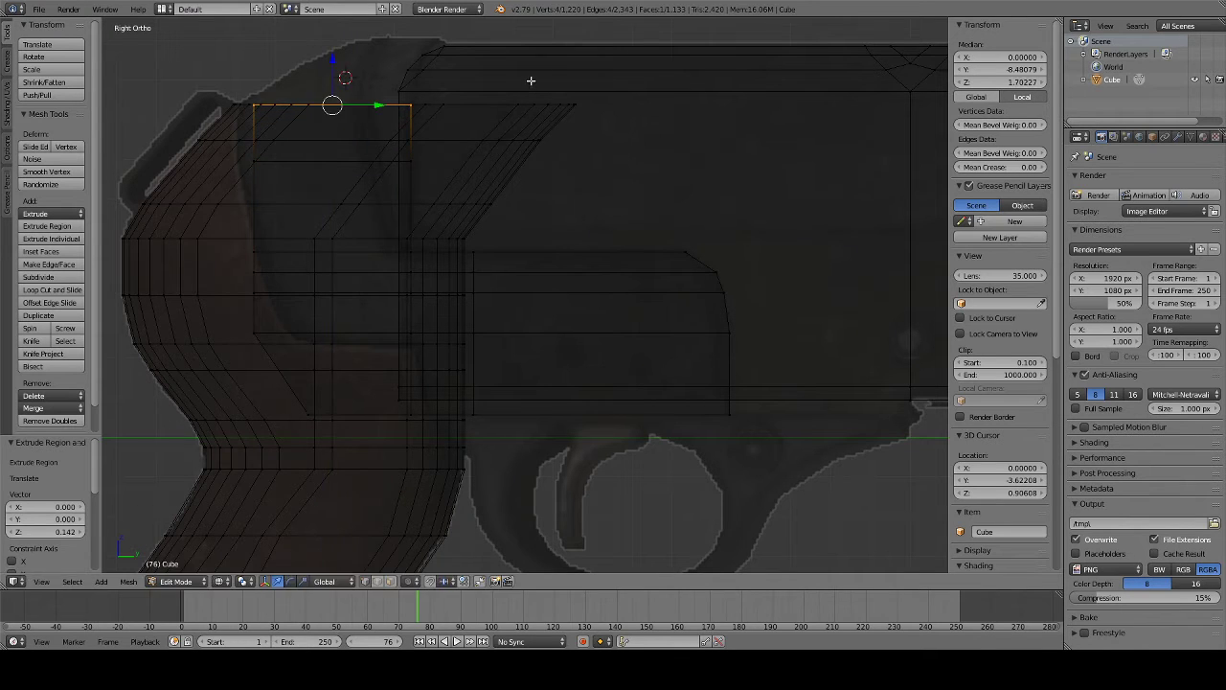
{"action": "left_click", "coordinate": [570, 559]}
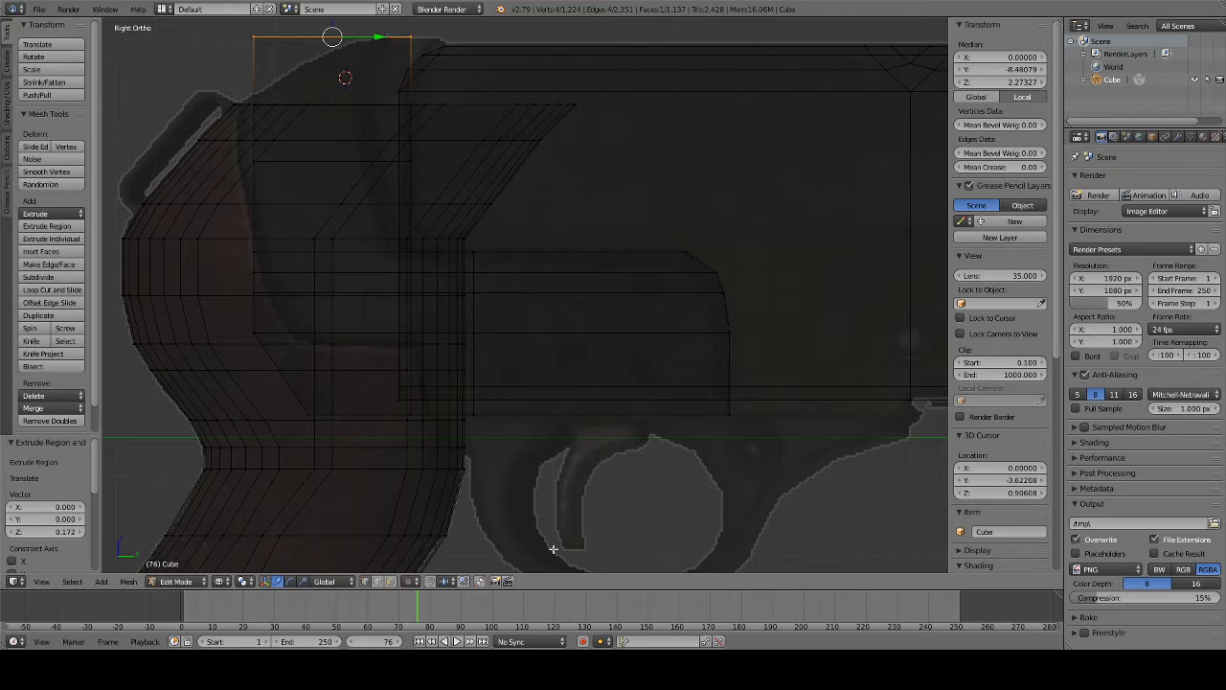
{"action": "key", "text": "a"}
{"action": "middle_click_drag", "start_coordinate": [460, 72], "coordinate": [490, 128]}
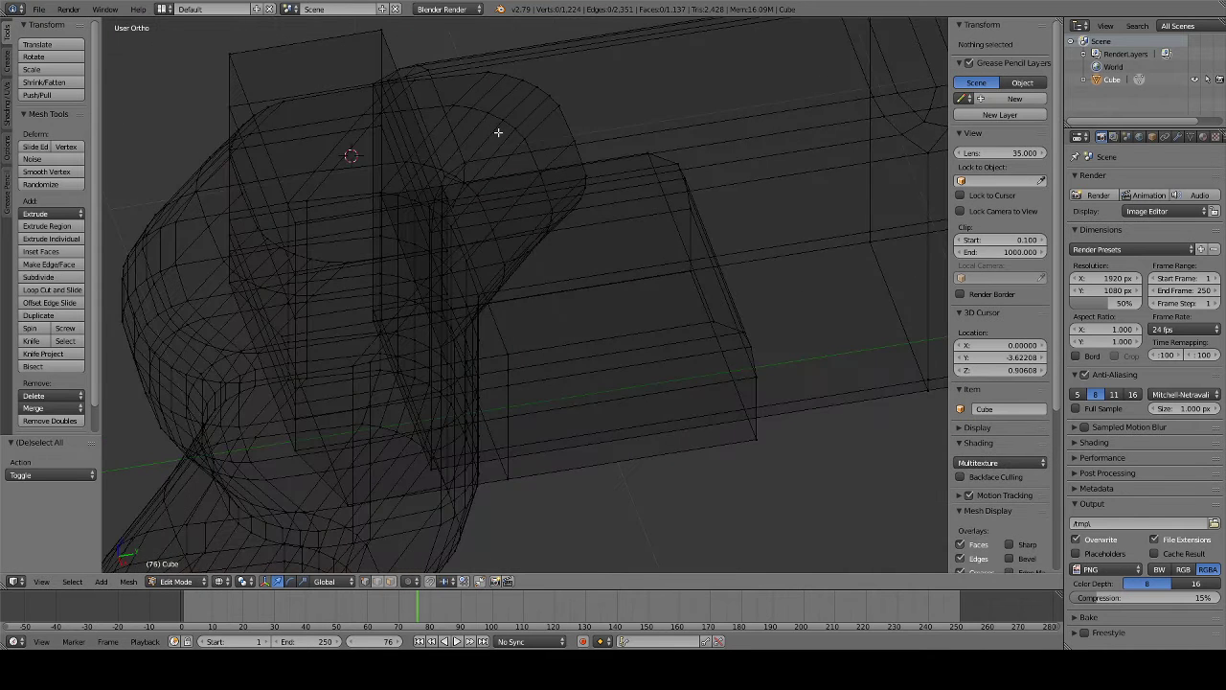
- In the right side view, add a loop cut near the top of the rear block
{"action": "key", "text": "KP_3"}
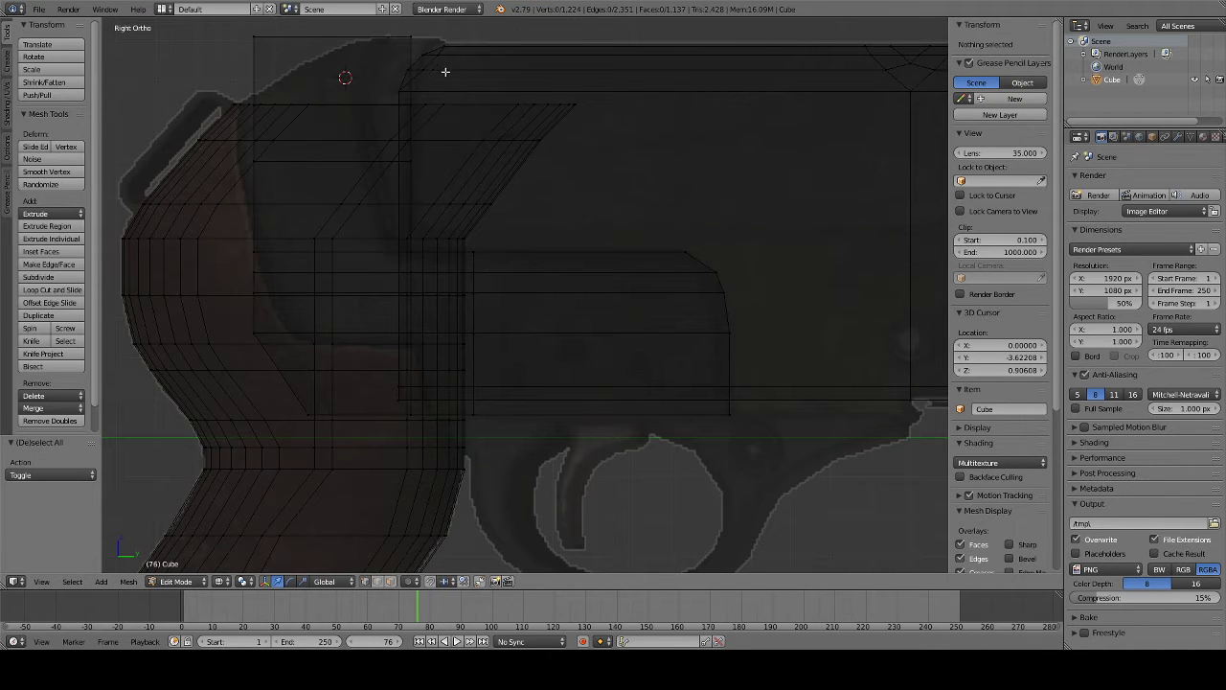
{"action": "middle_click_drag", "start_coordinate": [444, 71], "coordinate": [496, 98], "text": "shift"}
{"action": "key", "text": "ctrl+r"}
{"action": "left_click", "coordinate": [416, 102]}
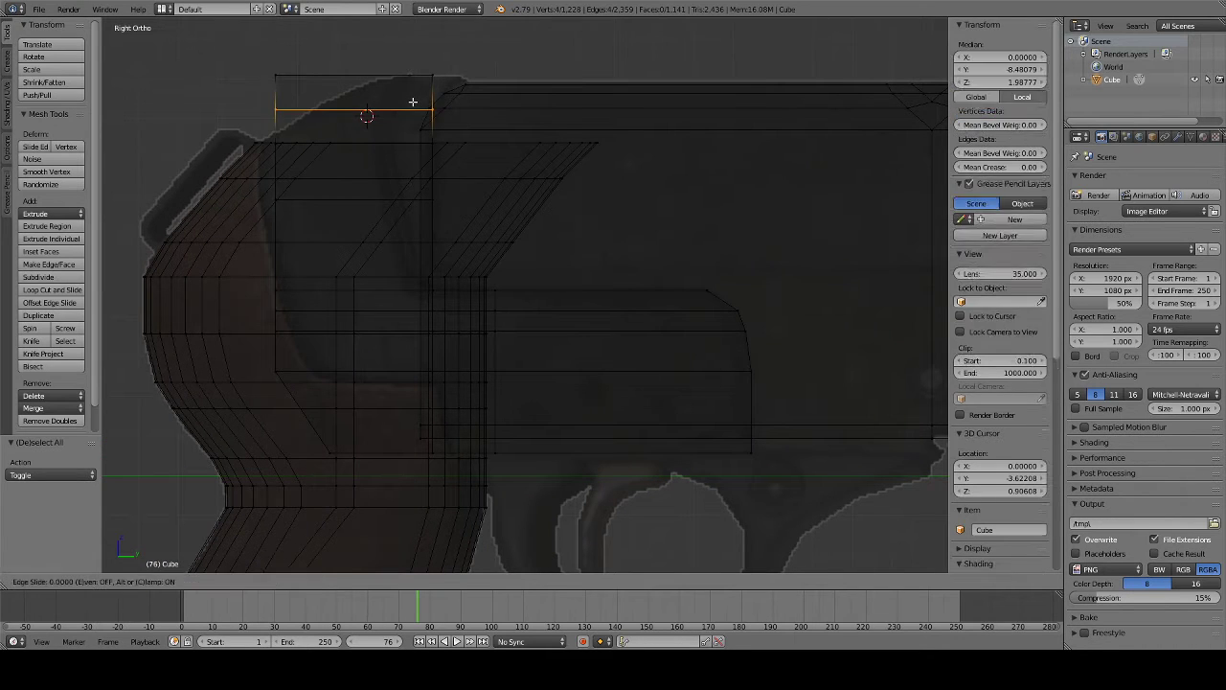
{"action": "left_click", "coordinate": [421, 86]}
- Move the top-left corner vertices horizontally onto the reference outline
{"action": "key", "text": "a"}
{"action": "key", "text": "b"}
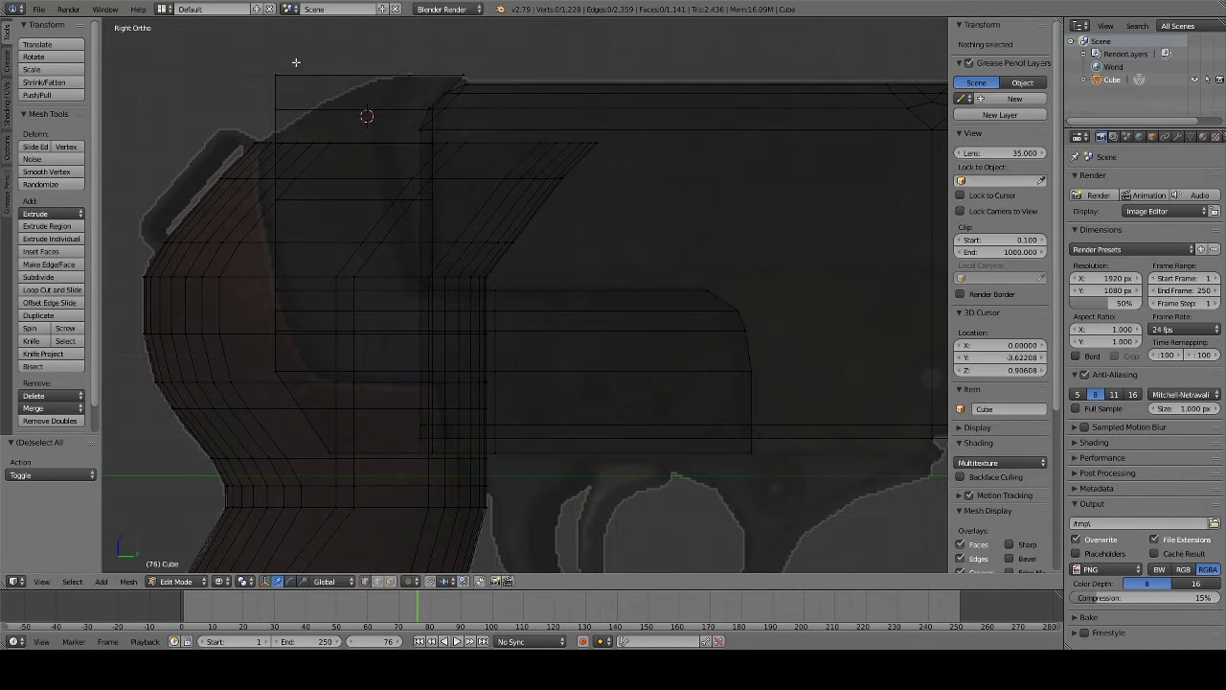
{"action": "mouse_move", "coordinate": [259, 65]}
{"action": "left_mouse_down"}
{"action": "mouse_move", "coordinate": [306, 87]}
{"action": "mouse_move", "coordinate": [297, 118]}
{"action": "left_mouse_up"}
{"action": "key", "text": "g"}
{"action": "left_click", "coordinate": [405, 84]}
{"action": "key", "text": "a"}
{"action": "key", "text": "b"}
{"action": "key", "text": "g"}
{"action": "key", "text": "y"}
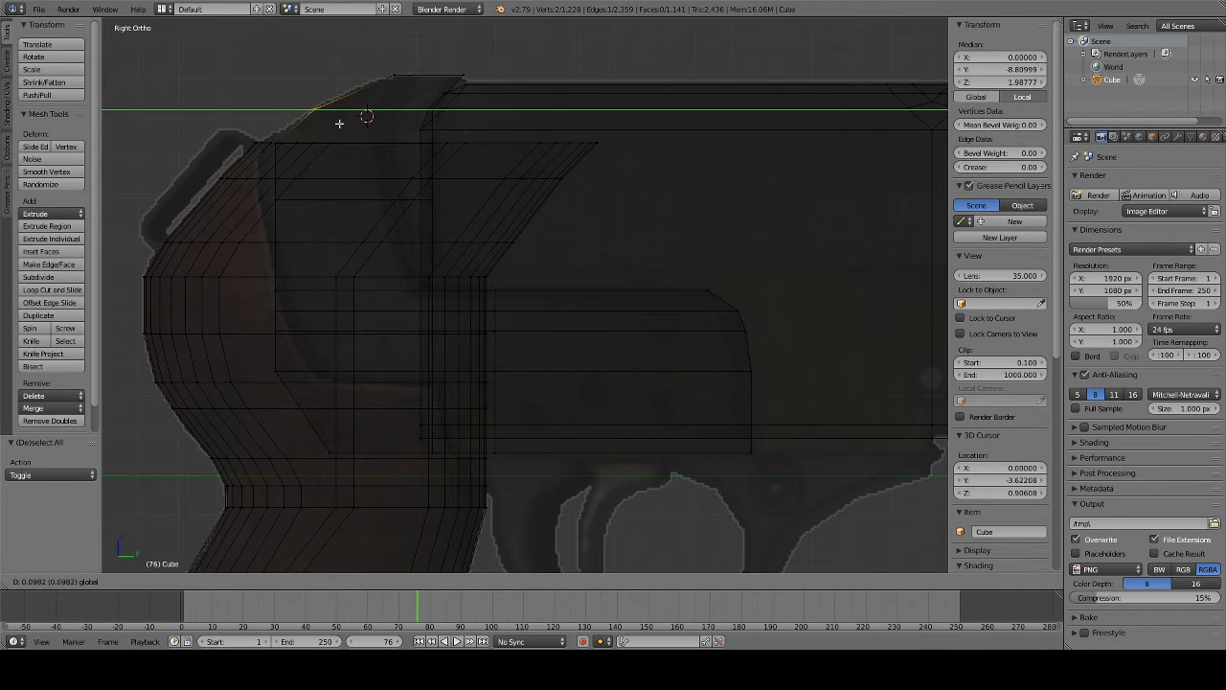
{"action": "left_click", "coordinate": [361, 104]}
- Slide the upper vertices of the new loop along Y onto the rounded back outline
{"action": "key", "text": "a"}
{"action": "key", "text": "b"}
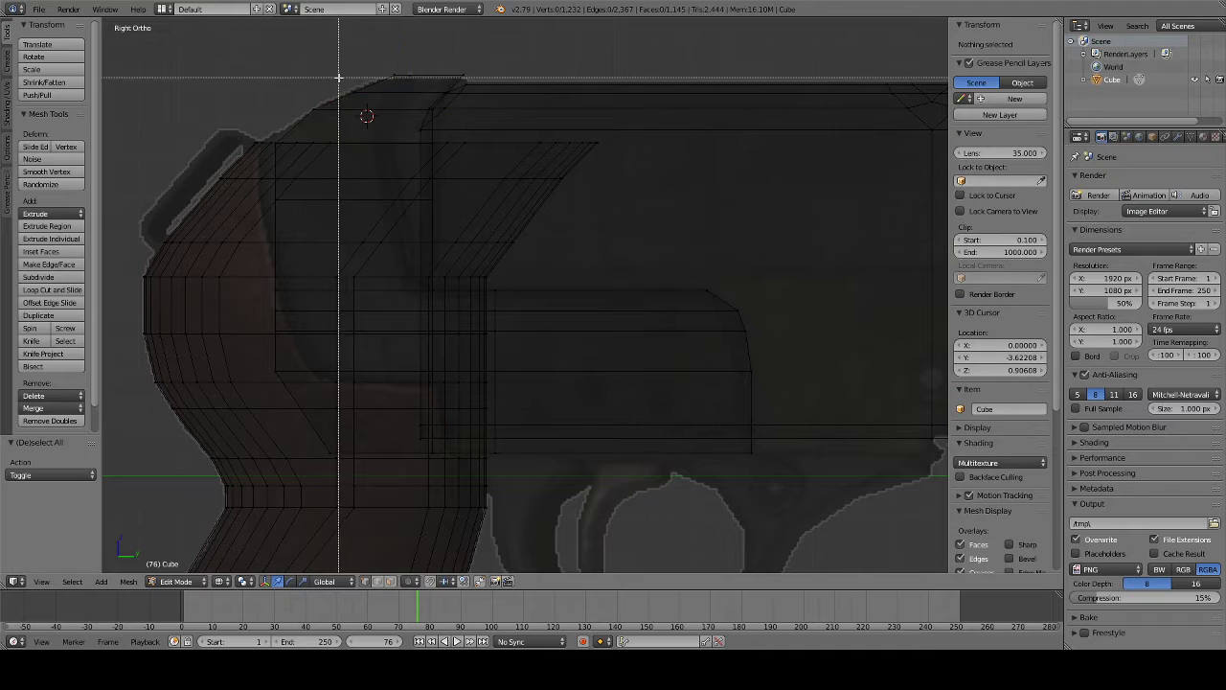
{"action": "left_click_drag", "start_coordinate": [339, 78], "coordinate": [378, 100]}
{"action": "key", "text": "g"}
{"action": "key", "text": "y"}
{"action": "left_click", "coordinate": [369, 91]}
{"action": "key", "text": "a"}
{"action": "key", "text": "b"}
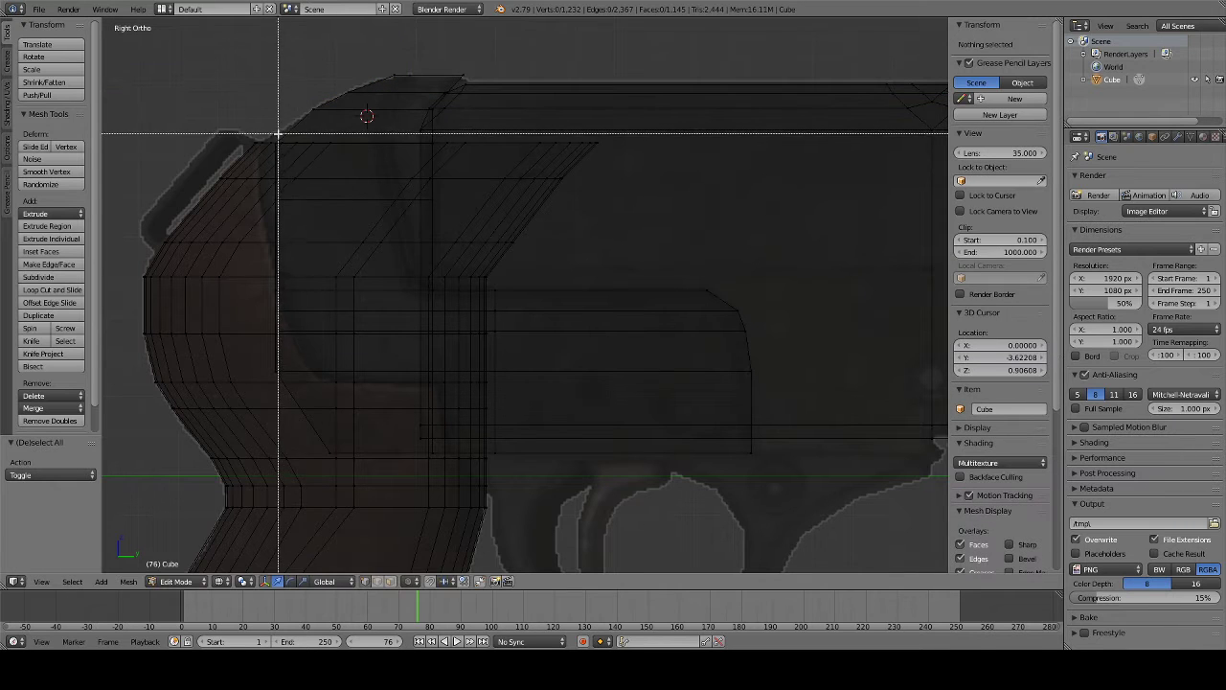
{"action": "left_click_drag", "start_coordinate": [278, 134], "coordinate": [274, 144]}
{"action": "key", "text": "g"}
{"action": "key", "text": "y"}
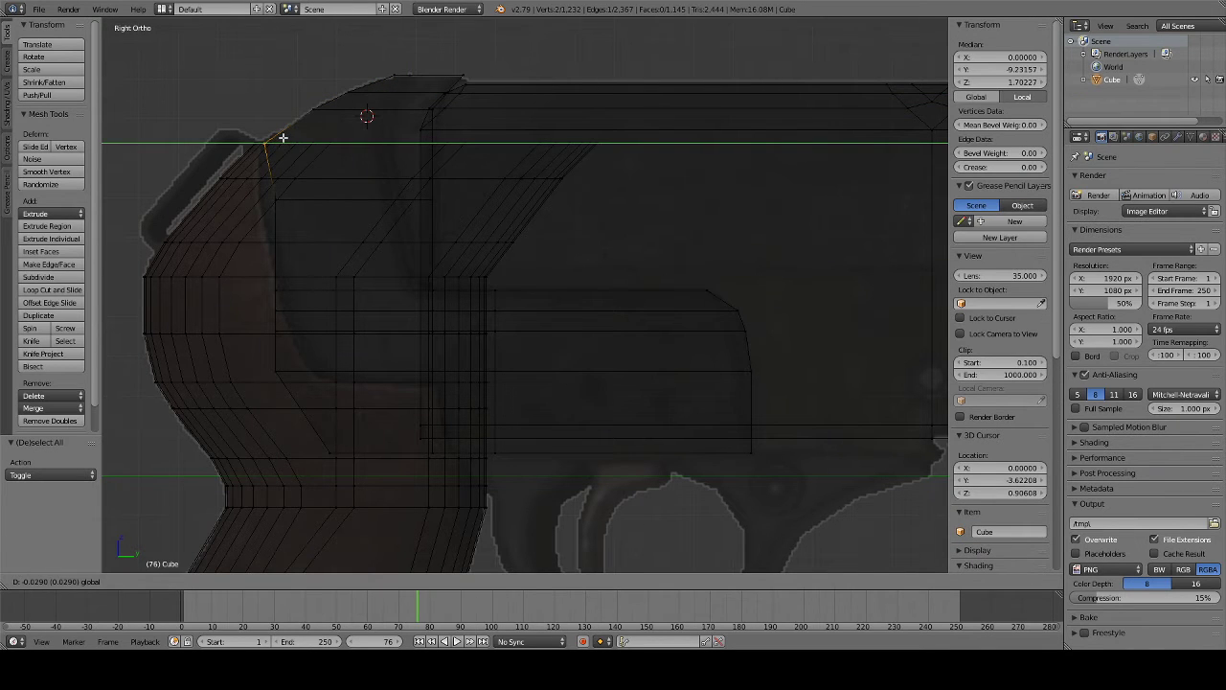
{"action": "left_click", "coordinate": [292, 138]}
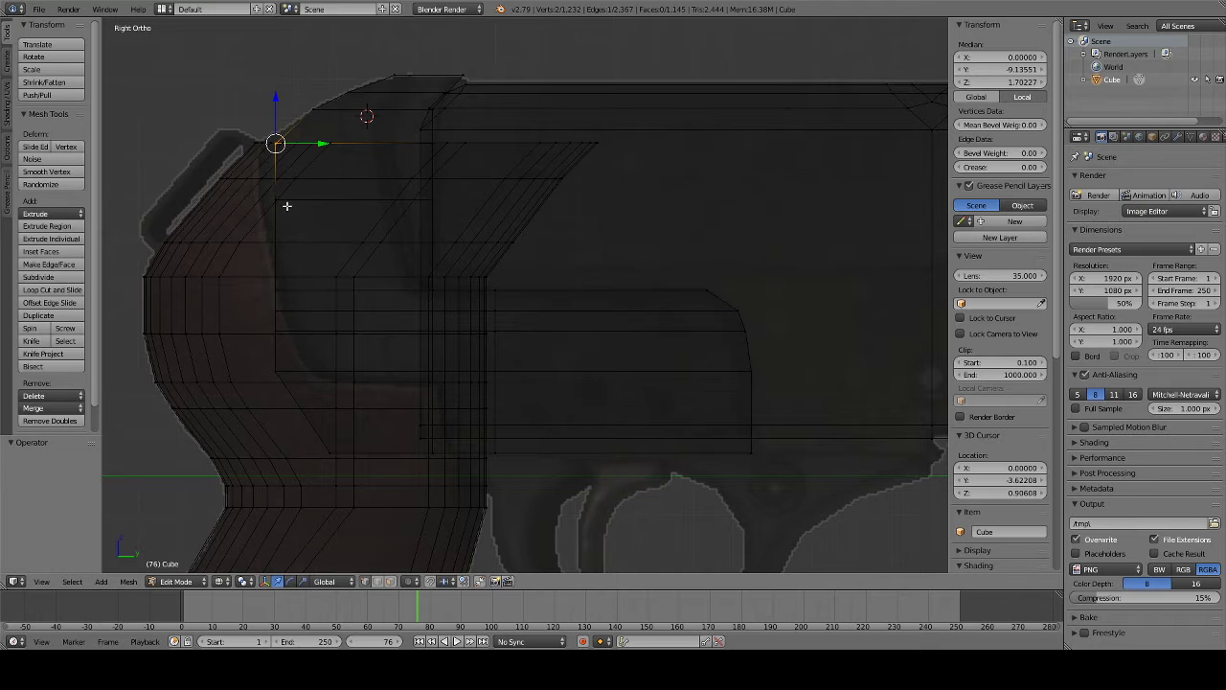
- Align the two rear-edge vertices along Y with the reference outline
{"action": "left_click_drag", "start_coordinate": [279, 193], "coordinate": [283, 207]}
{"action": "key", "text": "g"}
{"action": "key", "text": "y"}
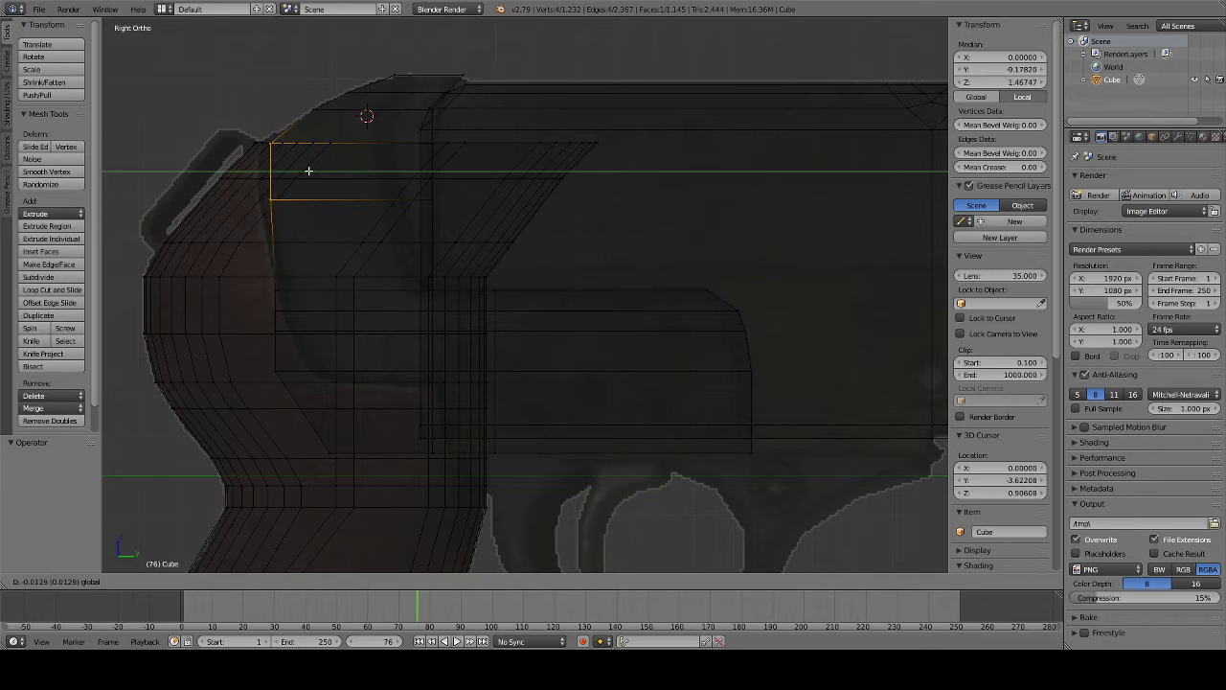
{"action": "left_click", "coordinate": [299, 169]}
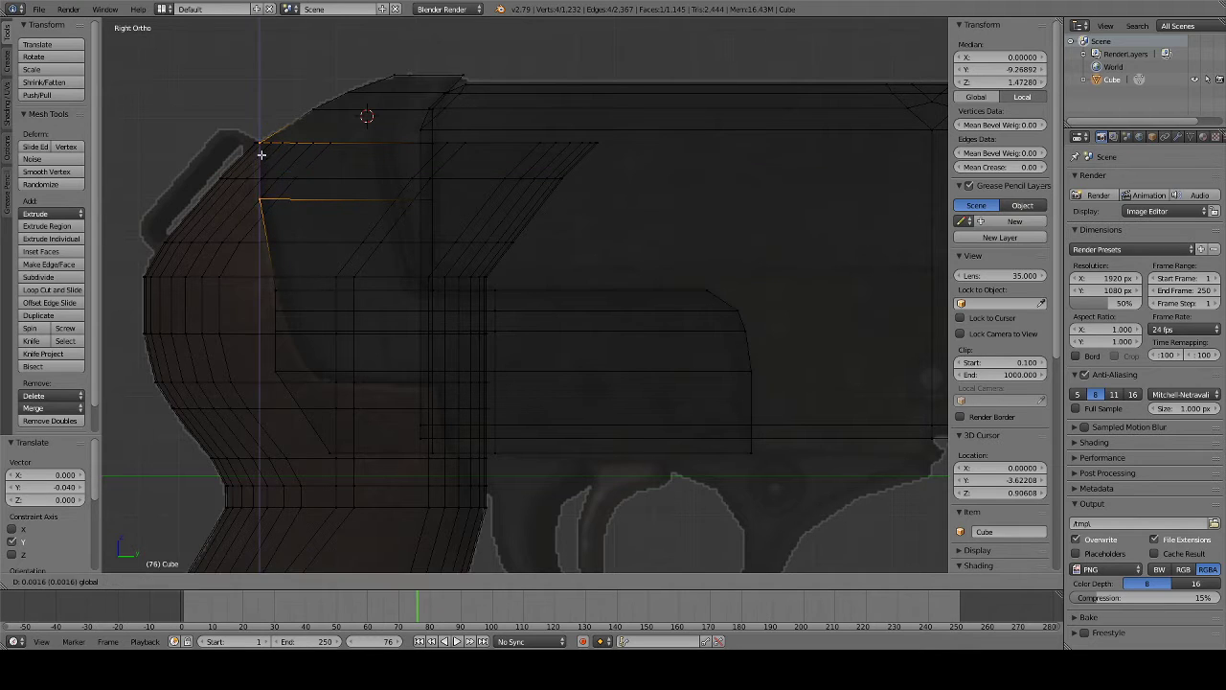
- Move the vertex on the rear curve so it follows the gun's back curve
{"action": "key", "text": "a"}
{"action": "key", "text": "b"}
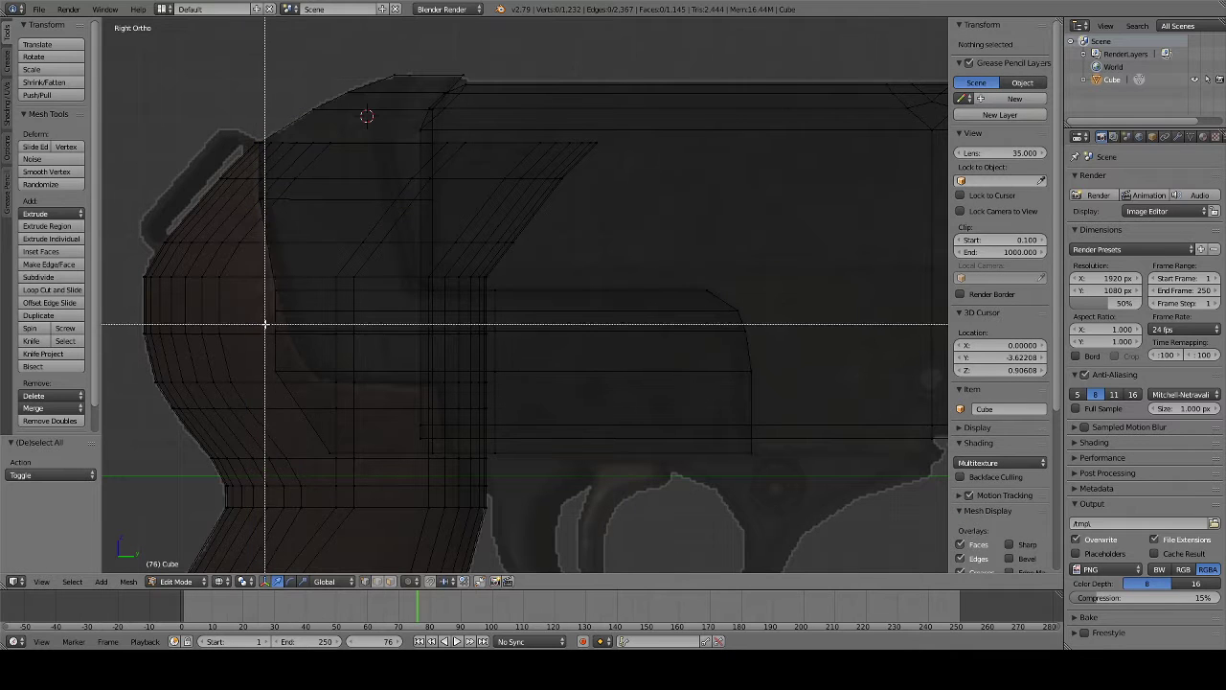
{"action": "right_click", "coordinate": [280, 311]}
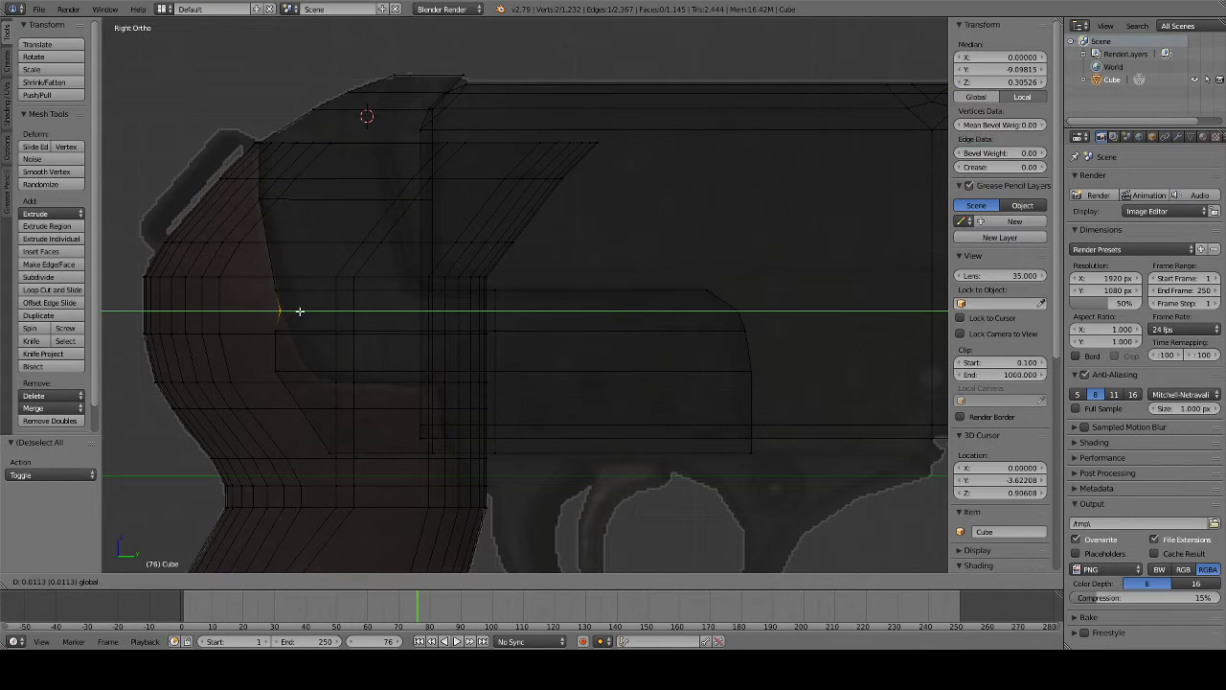
{"action": "key", "text": "a"}
{"action": "key", "text": "b"}
{"action": "left_click_drag", "start_coordinate": [267, 337], "coordinate": [296, 329]}
{"action": "key", "text": "g"}
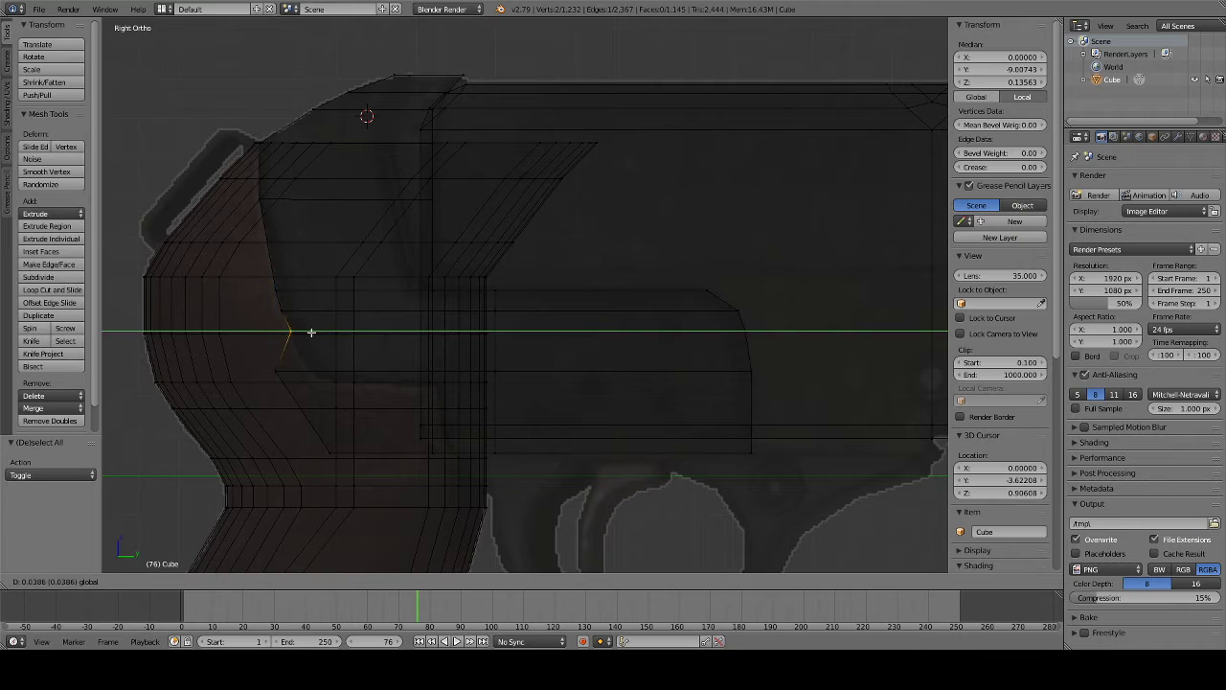
{"action": "left_click", "coordinate": [278, 367]}
{"action": "key", "text": "g"}
{"action": "key", "text": "y"}
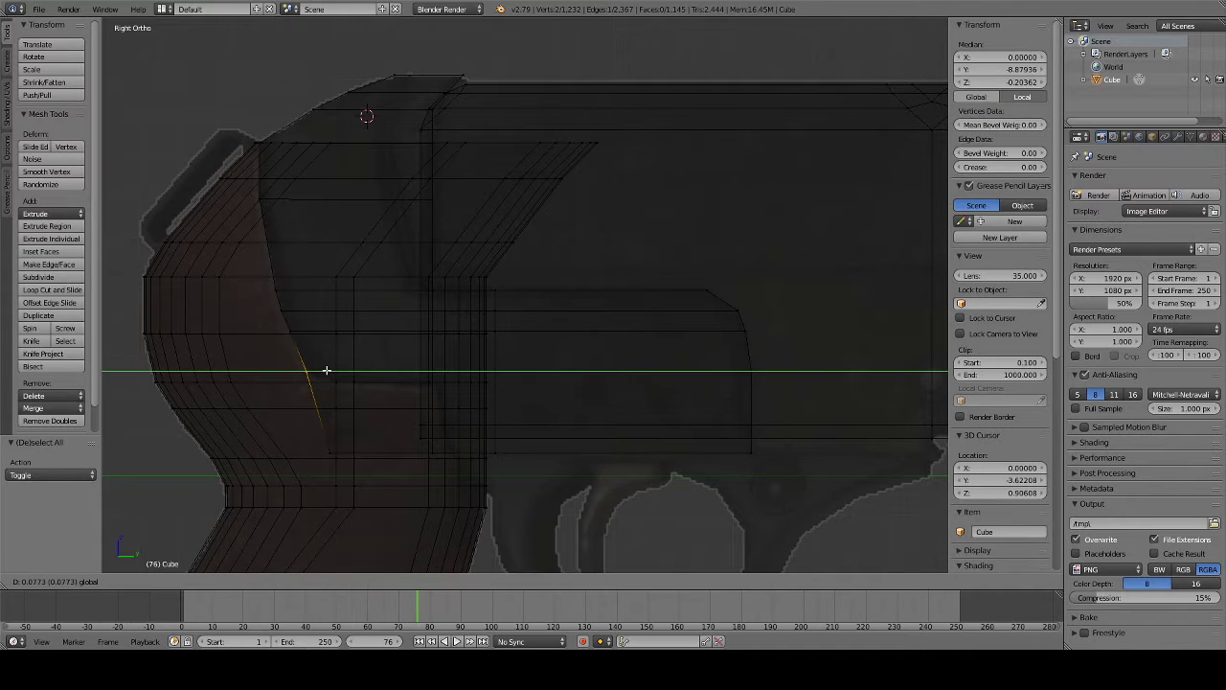
{"action": "left_click", "coordinate": [326, 370]}
- Adjust the lower rear curve vertices, sliding one near the trigger back toward the grip
{"action": "key", "text": "a"}
{"action": "key", "text": "b"}
{"action": "mouse_move", "coordinate": [301, 442]}
{"action": "left_mouse_down"}
{"action": "mouse_move", "coordinate": [339, 459]}
{"action": "mouse_move", "coordinate": [391, 358]}
{"action": "left_mouse_up"}
{"action": "right_click", "coordinate": [433, 448], "text": "shift"}
{"action": "right_click", "coordinate": [496, 452]}
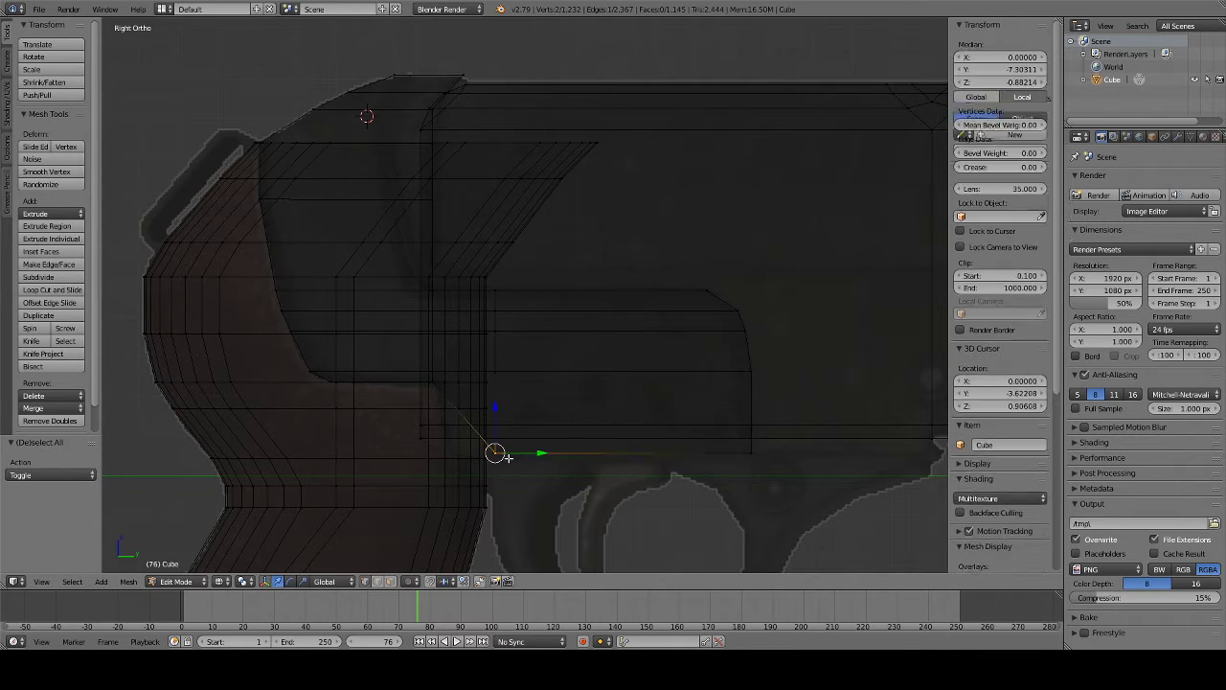
{"action": "left_click_drag", "start_coordinate": [519, 452], "coordinate": [479, 451]}
- Inspect the receiver in solid and wireframe shading, picking faces near the opening
{"action": "key", "text": "a"}
{"action": "key", "text": "z"}
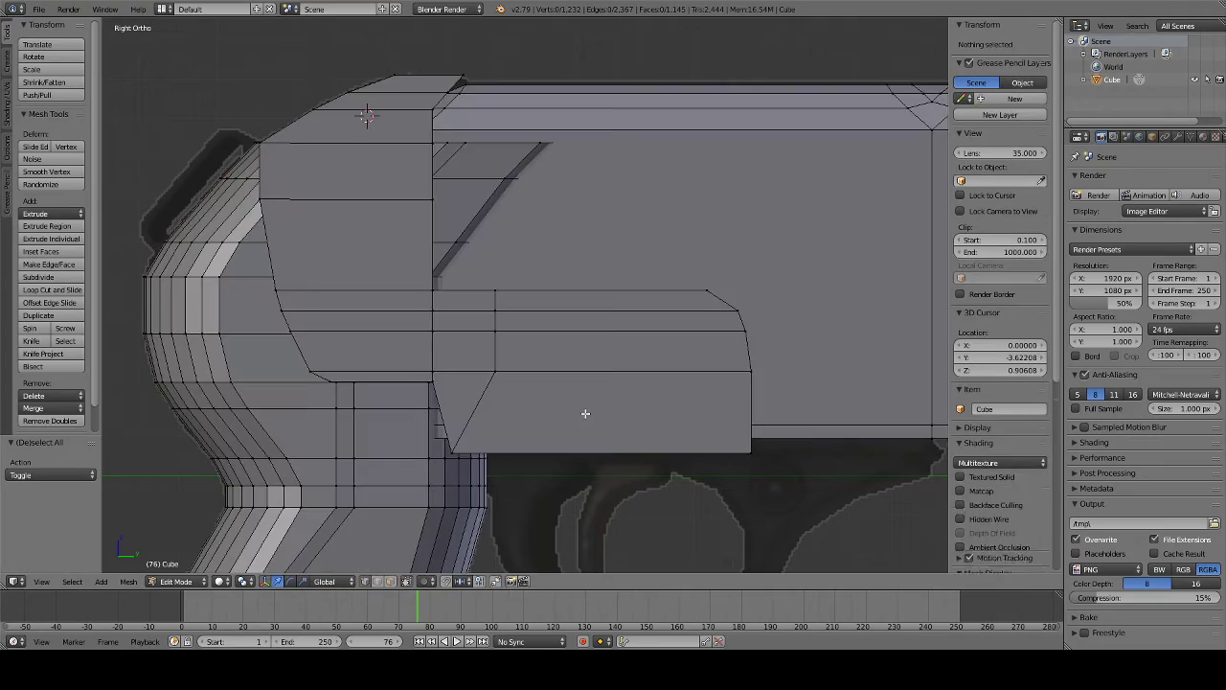
{"action": "mouse_move", "coordinate": [583, 411]}
{"action": "middle_mouse_down"}
{"action": "mouse_move", "coordinate": [547, 416]}
{"action": "mouse_move", "coordinate": [607, 436]}
{"action": "mouse_move", "coordinate": [528, 454]}
{"action": "mouse_move", "coordinate": [411, 424]}
{"action": "mouse_move", "coordinate": [506, 445]}
{"action": "mouse_move", "coordinate": [526, 430]}
{"action": "mouse_move", "coordinate": [466, 389]}
{"action": "mouse_move", "coordinate": [400, 189]}
{"action": "mouse_move", "coordinate": [432, 175]}
{"action": "mouse_move", "coordinate": [331, 120]}
{"action": "middle_mouse_up"}
{"action": "key", "text": "z"}
{"action": "key", "text": "z"}
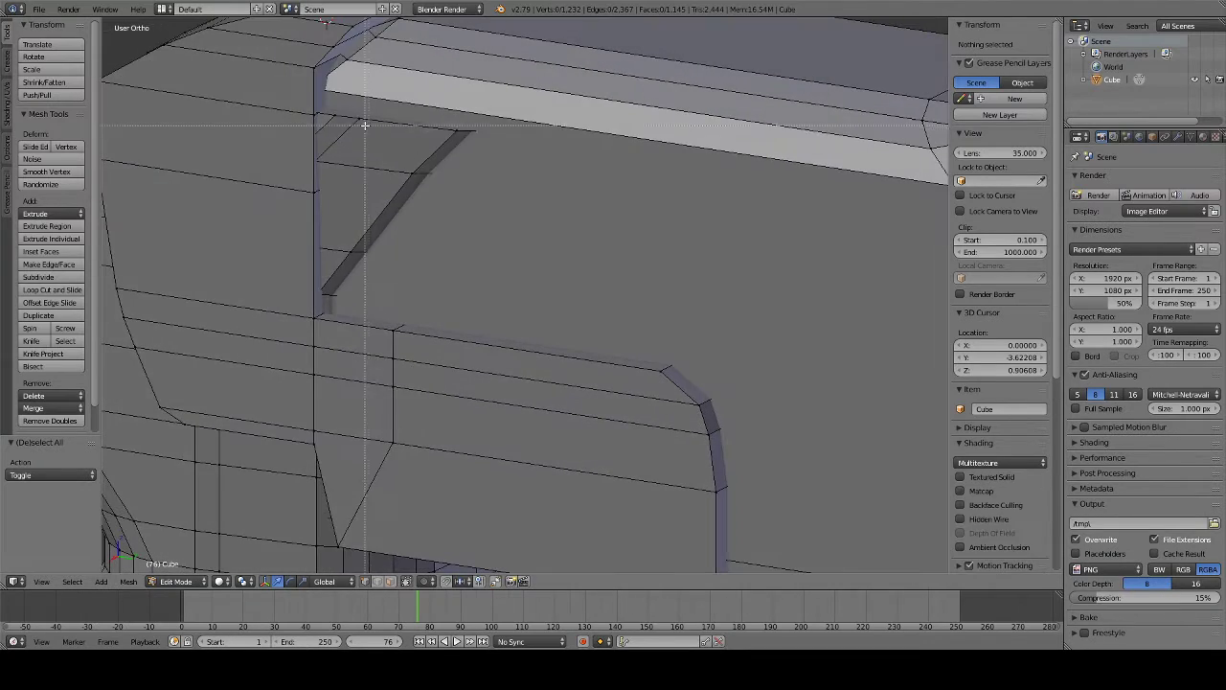
{"action": "right_click", "coordinate": [402, 153]}
{"action": "key", "text": "b"}
{"action": "mouse_move", "coordinate": [339, 241]}
{"action": "left_mouse_down"}
{"action": "mouse_move", "coordinate": [359, 268]}
{"action": "mouse_move", "coordinate": [353, 306]}
{"action": "left_mouse_up"}
{"action": "key", "text": "z"}
{"action": "key", "text": "b"}
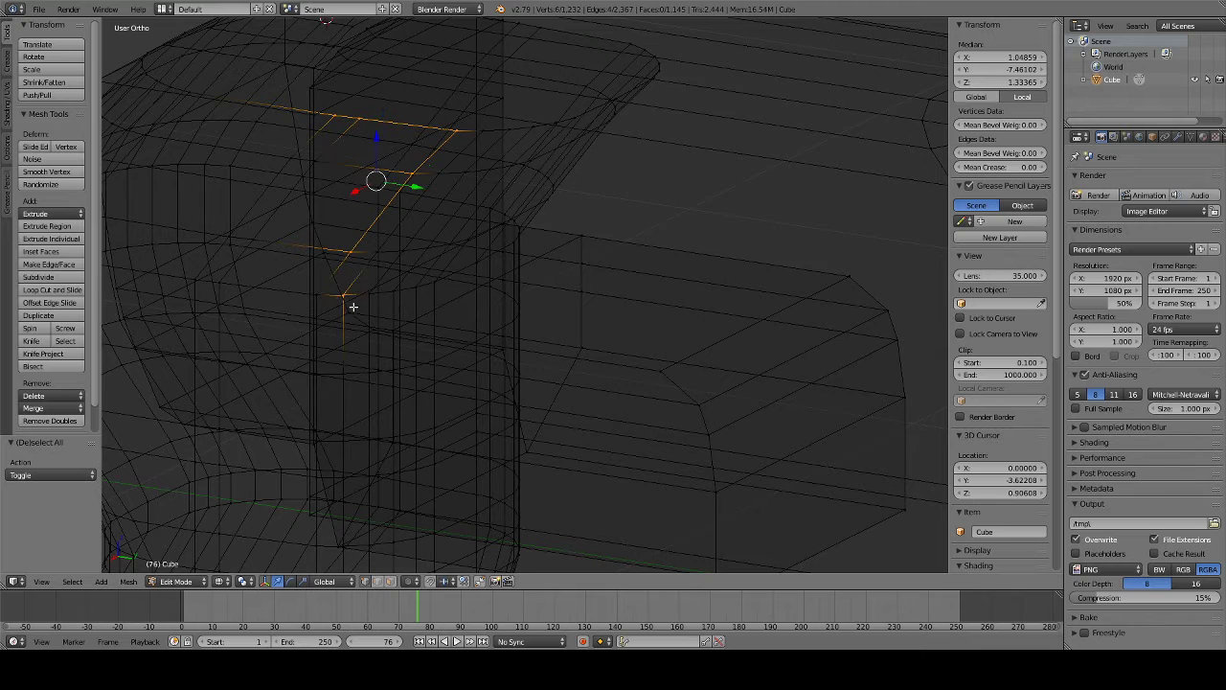
- Box-select the stacked narrow side faces from the top loop downward
{"action": "key", "text": "b"}
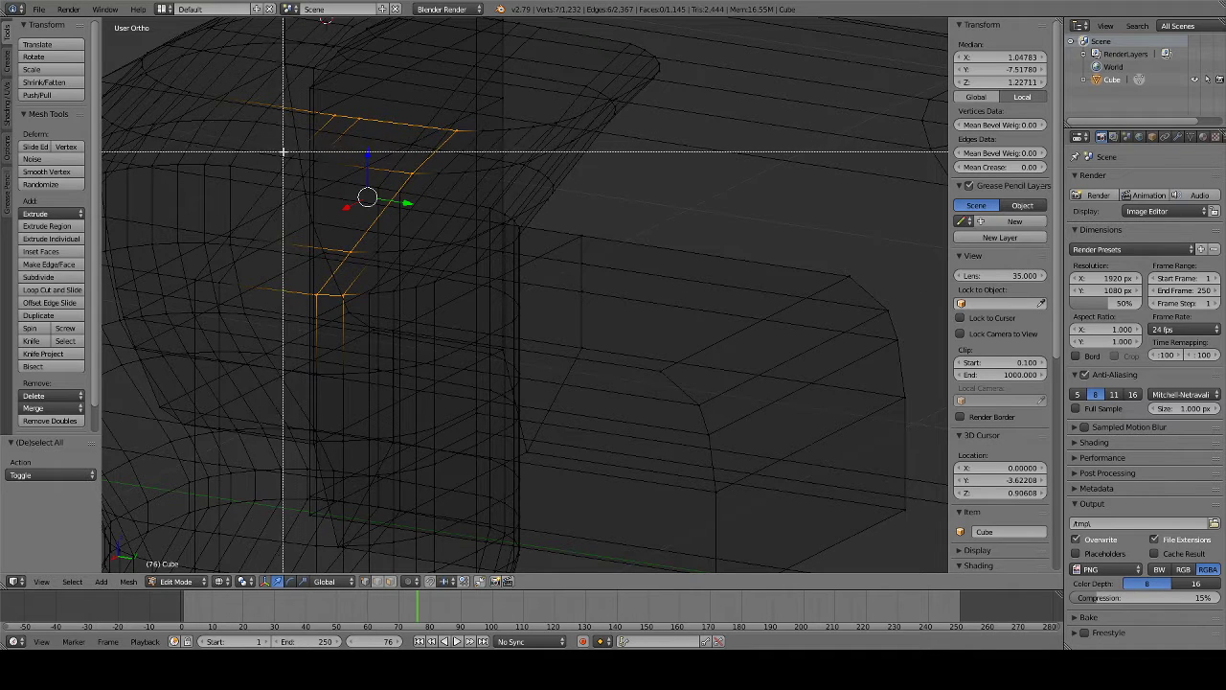
{"action": "left_click_drag", "start_coordinate": [282, 150], "coordinate": [334, 176]}
{"action": "key", "text": "b"}
{"action": "left_click_drag", "start_coordinate": [248, 234], "coordinate": [295, 255]}
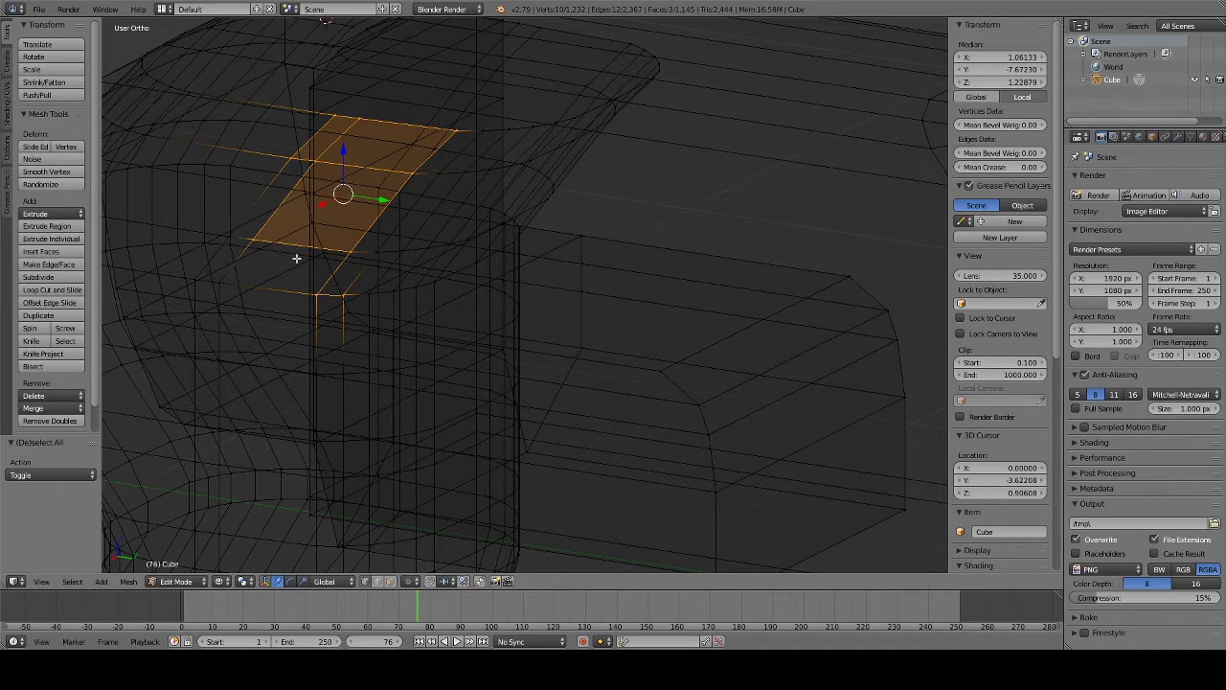
{"action": "middle_click_drag", "start_coordinate": [295, 255], "coordinate": [328, 265]}
{"action": "key", "text": "b"}
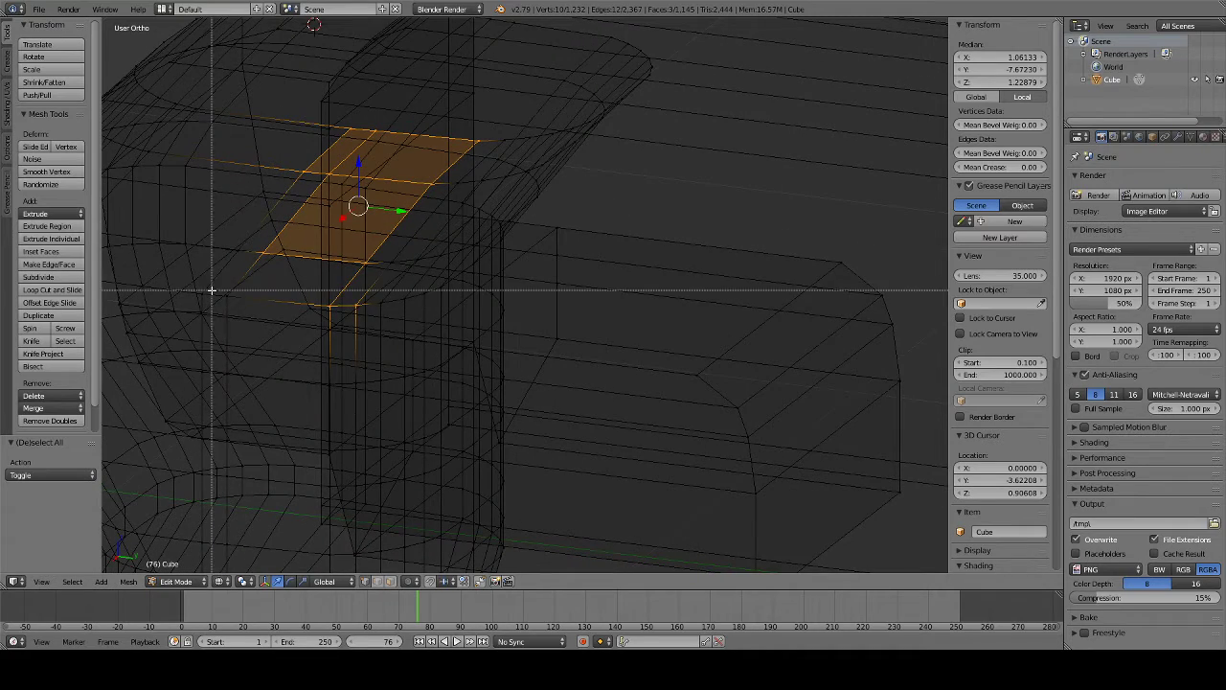
{"action": "left_click_drag", "start_coordinate": [212, 290], "coordinate": [297, 304]}
{"action": "key", "text": "z"}
{"action": "middle_click_drag", "start_coordinate": [405, 290], "coordinate": [377, 252]}
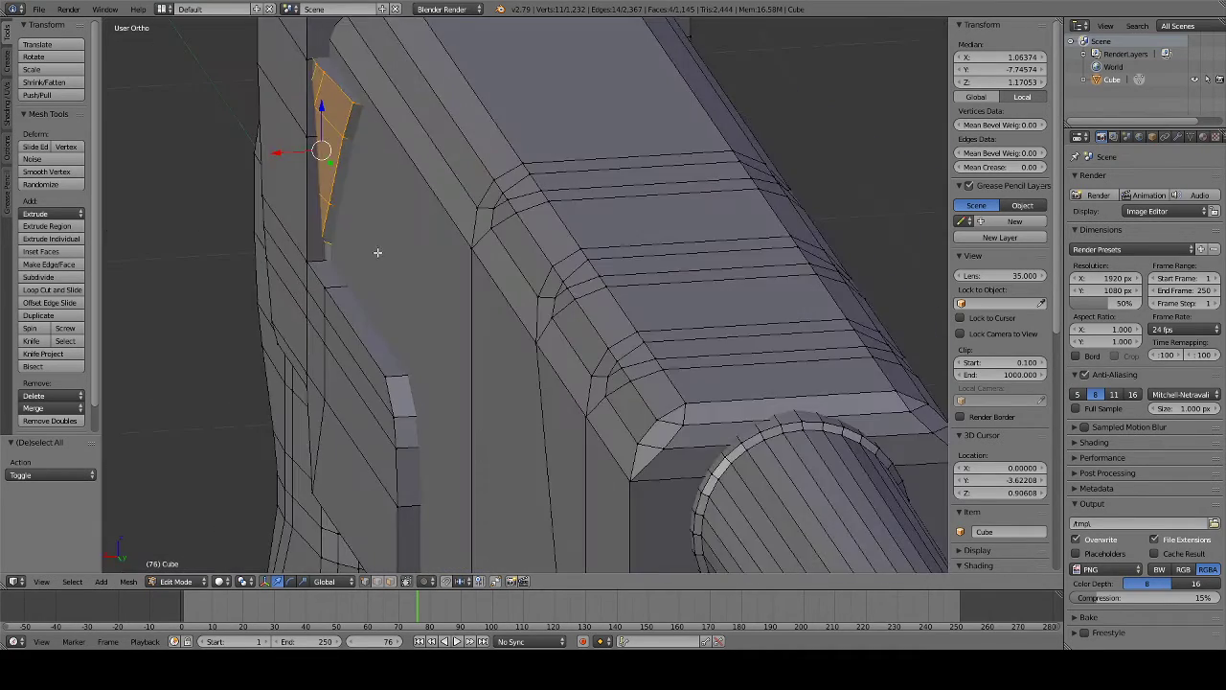
{"action": "scroll", "coordinate": [378, 252], "scroll_direction": "down", "scroll_amount": 3}
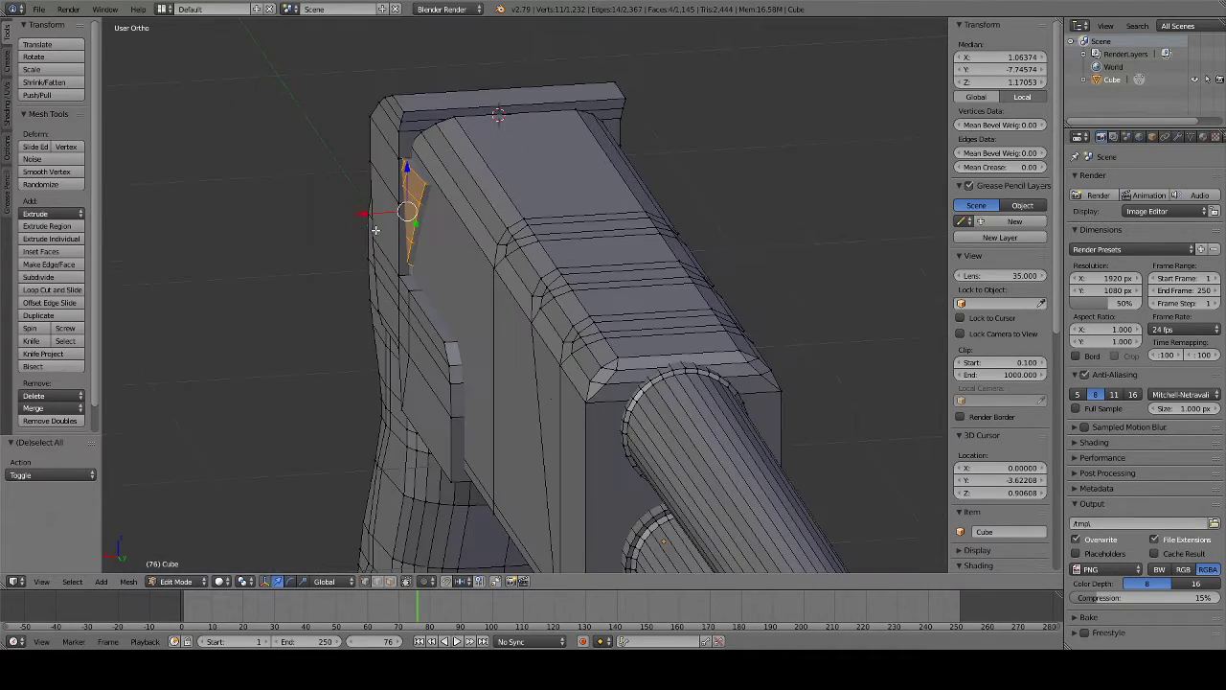
- Change the selected faces' Median X from 1.06374 to 0.86374
{"action": "left_click", "coordinate": [958, 57]}
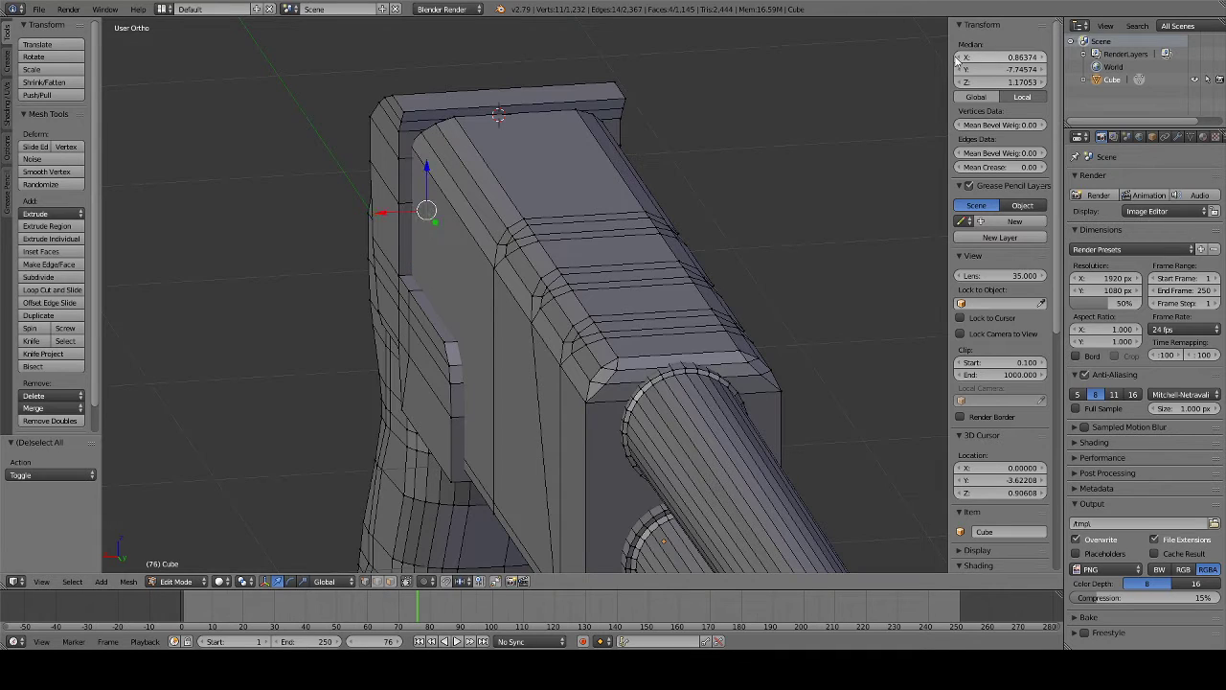
{"action": "mouse_move", "coordinate": [737, 118]}
{"action": "middle_mouse_down"}
{"action": "mouse_move", "coordinate": [634, 220]}
{"action": "mouse_move", "coordinate": [576, 212]}
{"action": "mouse_move", "coordinate": [587, 196]}
{"action": "middle_mouse_up"}
{"action": "key", "text": "z"}
- Select the matching side faces on the receiver's opposite side in wireframe
{"action": "key", "text": "a"}
{"action": "key", "text": "z"}
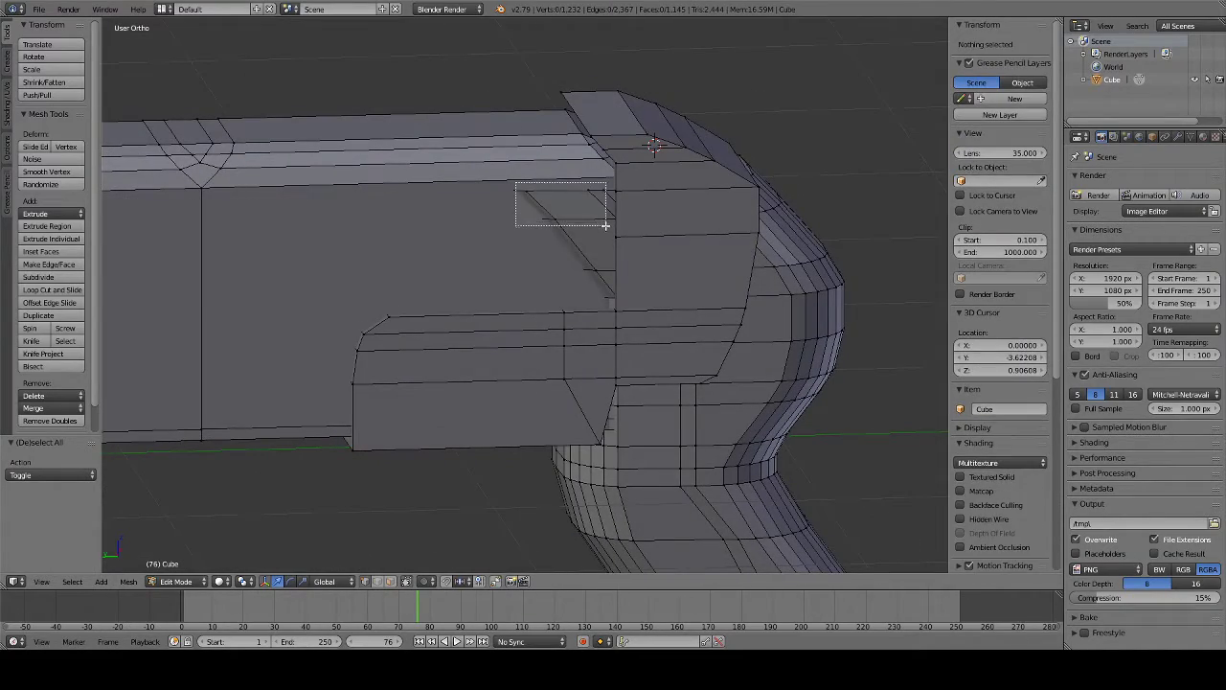
{"action": "left_click_drag", "start_coordinate": [516, 182], "coordinate": [606, 226]}
{"action": "mouse_move", "coordinate": [588, 274]}
{"action": "middle_mouse_down"}
{"action": "mouse_move", "coordinate": [694, 276]}
{"action": "mouse_move", "coordinate": [723, 241]}
{"action": "mouse_move", "coordinate": [559, 259]}
{"action": "middle_mouse_up"}
{"action": "key", "text": "z"}
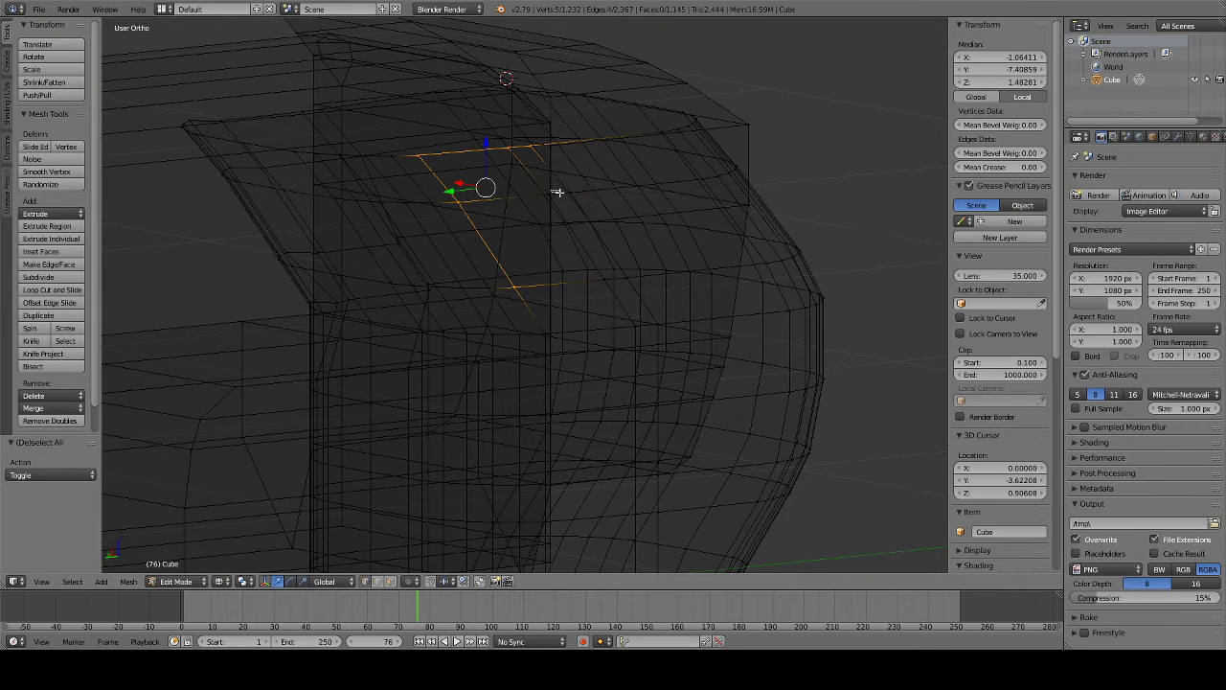
{"action": "mouse_move", "coordinate": [532, 144]}
{"action": "left_mouse_down"}
{"action": "mouse_move", "coordinate": [580, 206]}
{"action": "mouse_move", "coordinate": [570, 320]}
{"action": "left_mouse_up"}
{"action": "key", "text": "b"}
{"action": "key", "text": "b"}
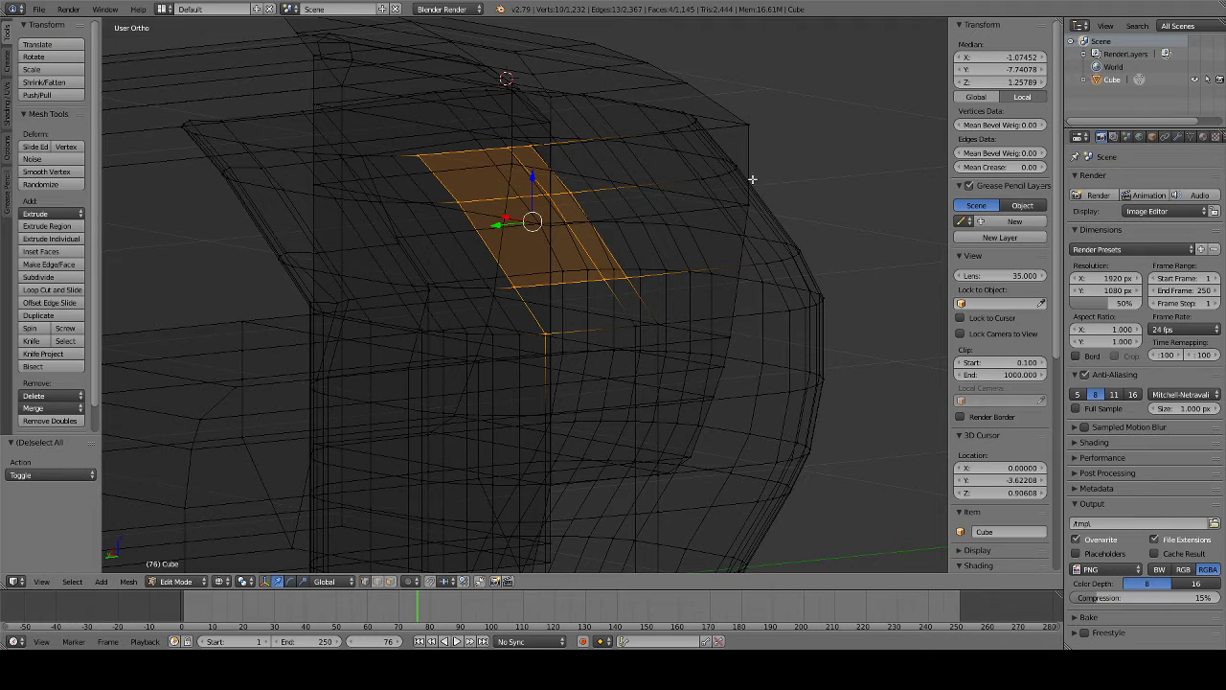
- Set those faces' Median X to -0.87452, moving them 0.2 inward, then deselect
{"action": "left_click", "coordinate": [962, 59]}
{"action": "left_click", "coordinate": [962, 59]}
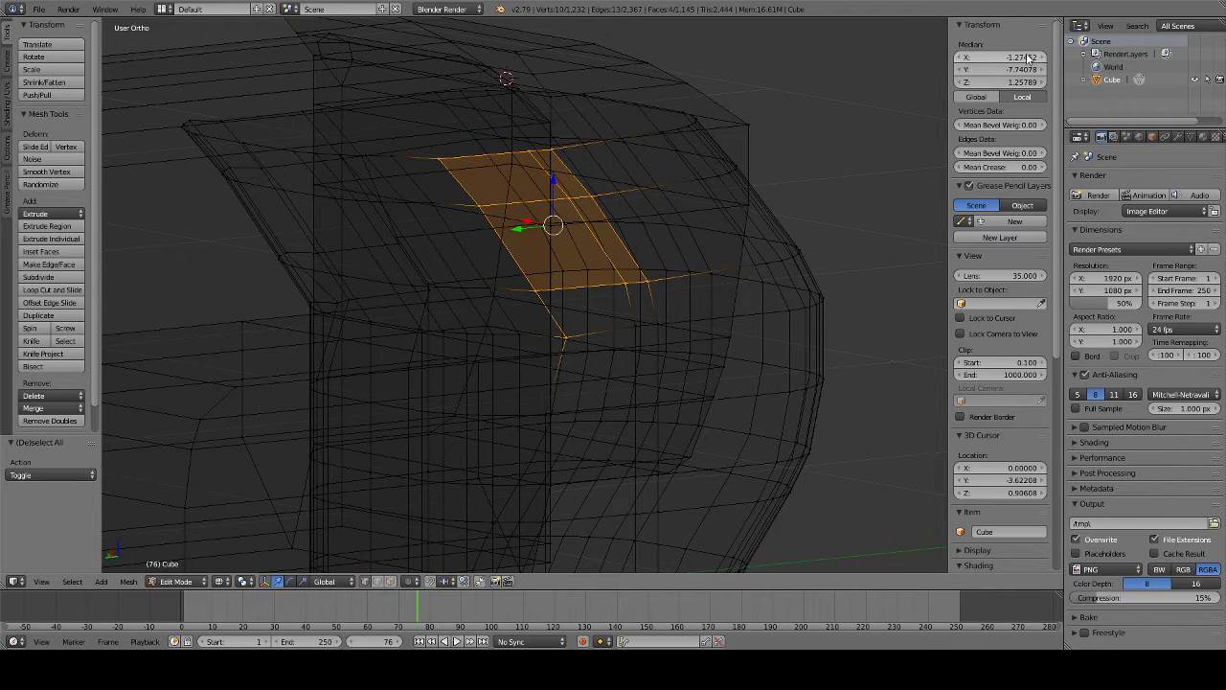
{"action": "left_click", "coordinate": [1043, 56]}
{"action": "left_click", "coordinate": [1043, 57]}
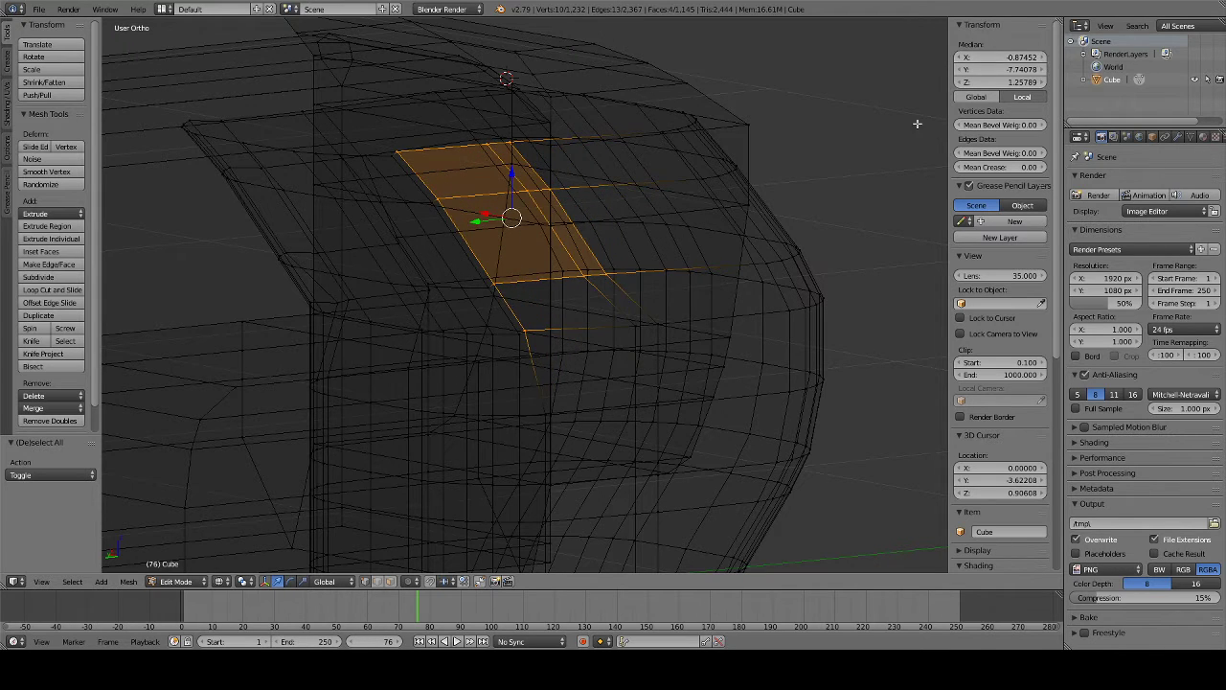
{"action": "key", "text": "a"}
- View the whole gun in Right Ortho with textured display
{"action": "key", "text": "z"}
{"action": "scroll", "coordinate": [670, 262], "scroll_direction": "down", "scroll_amount": 5}
{"action": "mouse_move", "coordinate": [671, 262]}
{"action": "middle_mouse_down"}
{"action": "mouse_move", "coordinate": [700, 307]}
{"action": "mouse_move", "coordinate": [272, 298]}
{"action": "mouse_move", "coordinate": [348, 309]}
{"action": "mouse_move", "coordinate": [472, 232]}
{"action": "mouse_move", "coordinate": [342, 188]}
{"action": "mouse_move", "coordinate": [137, 214]}
{"action": "mouse_move", "coordinate": [145, 271]}
{"action": "middle_mouse_up"}
{"action": "key", "text": "KP_3"}
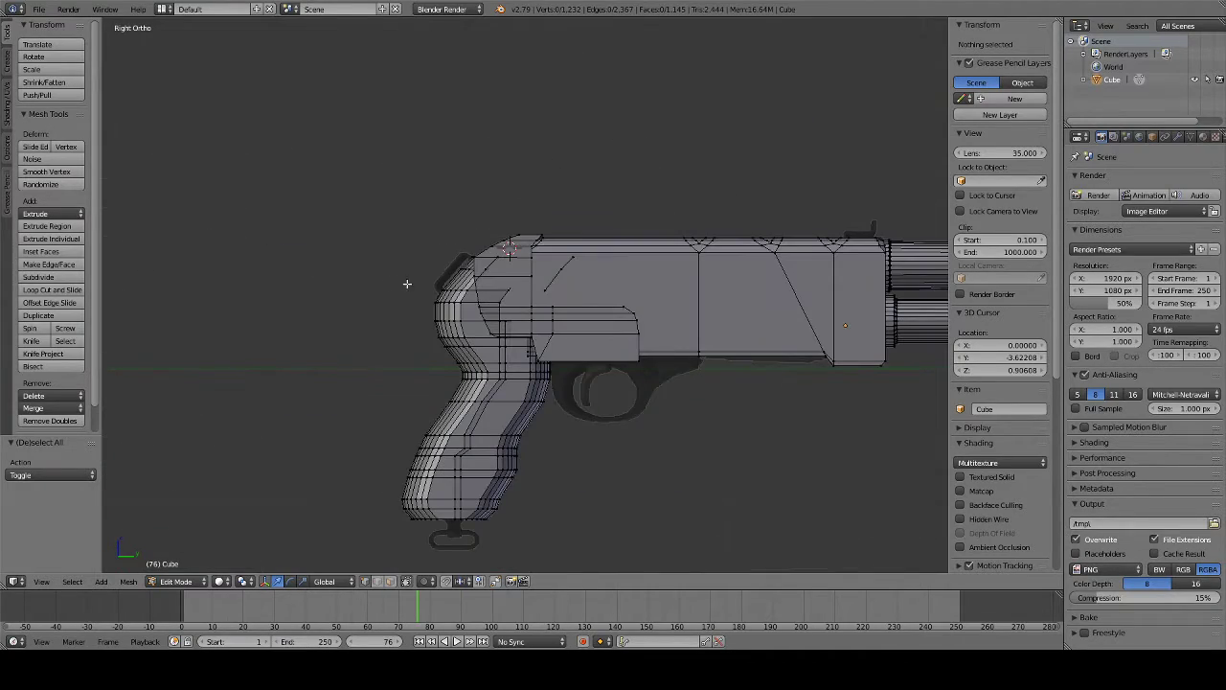
{"action": "key", "text": "alt+z"}
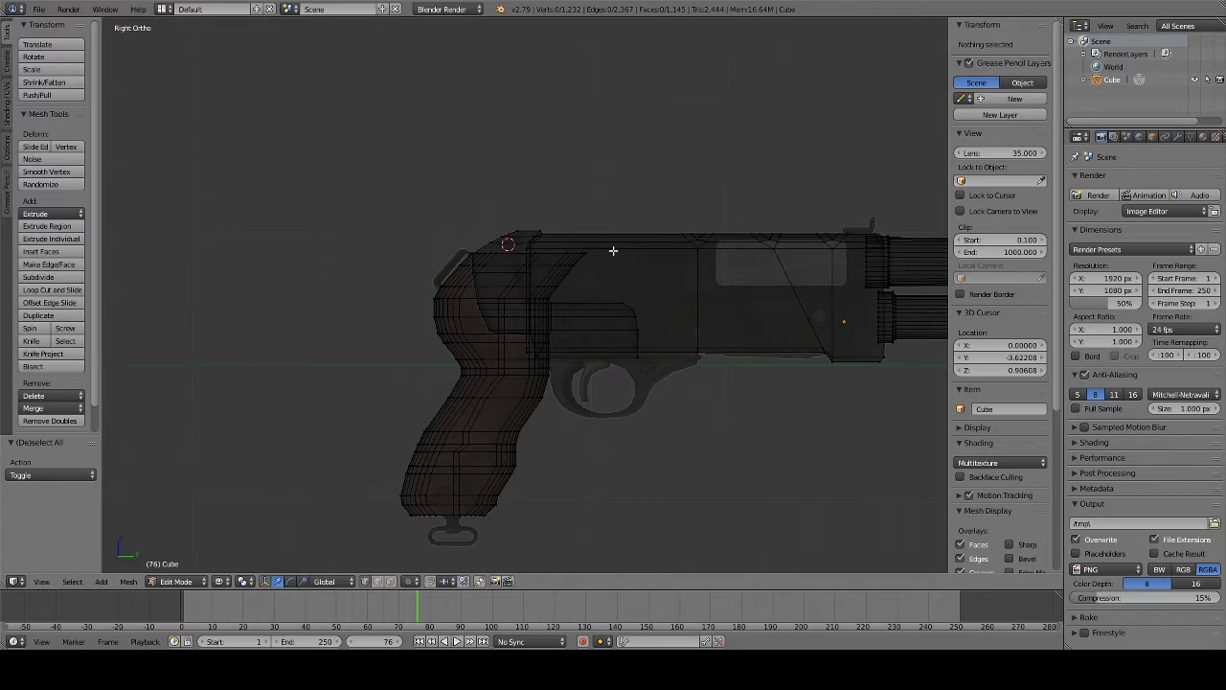
- Zoom in on the rear sight and add a cube mesh
{"action": "mouse_move", "coordinate": [613, 250]}
{"action": "middle_mouse_down", "text": "shift"}
{"action": "mouse_move", "coordinate": [502, 183]}
{"action": "mouse_move", "coordinate": [604, 90]}
{"action": "middle_mouse_up", "text": "shift"}
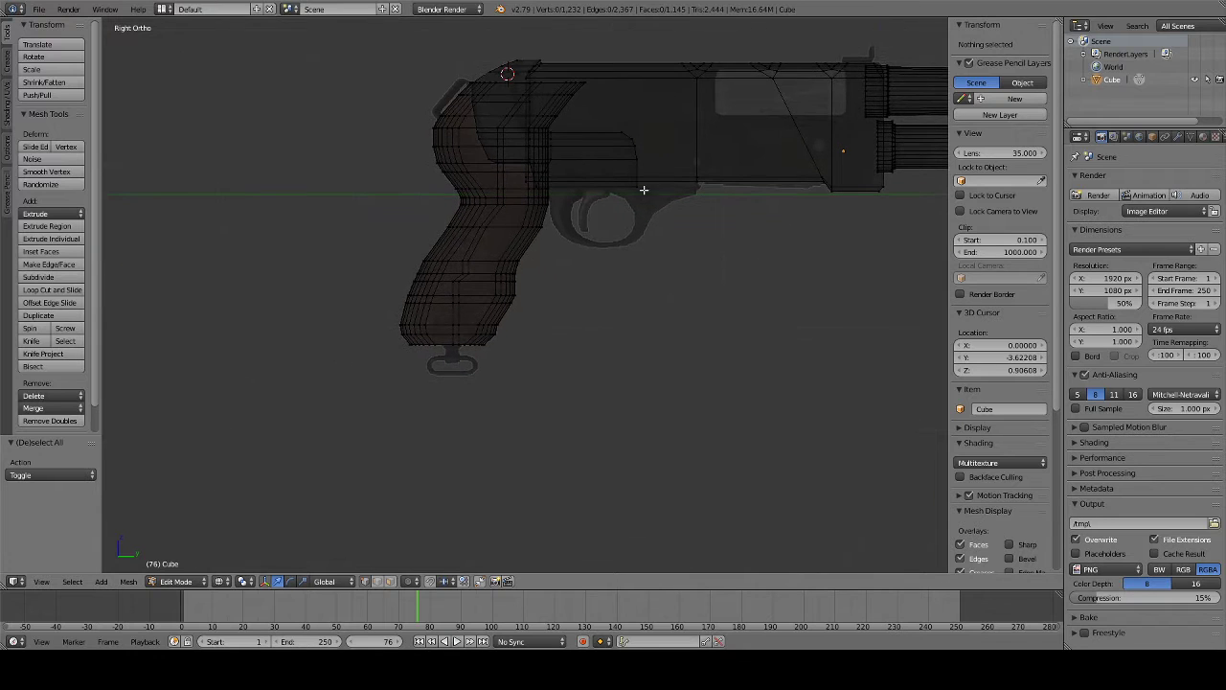
{"action": "mouse_move", "coordinate": [644, 189]}
{"action": "middle_mouse_down", "text": "shift"}
{"action": "mouse_move", "coordinate": [364, 441]}
{"action": "mouse_move", "coordinate": [357, 422]}
{"action": "mouse_move", "coordinate": [372, 394]}
{"action": "middle_mouse_up", "text": "shift"}
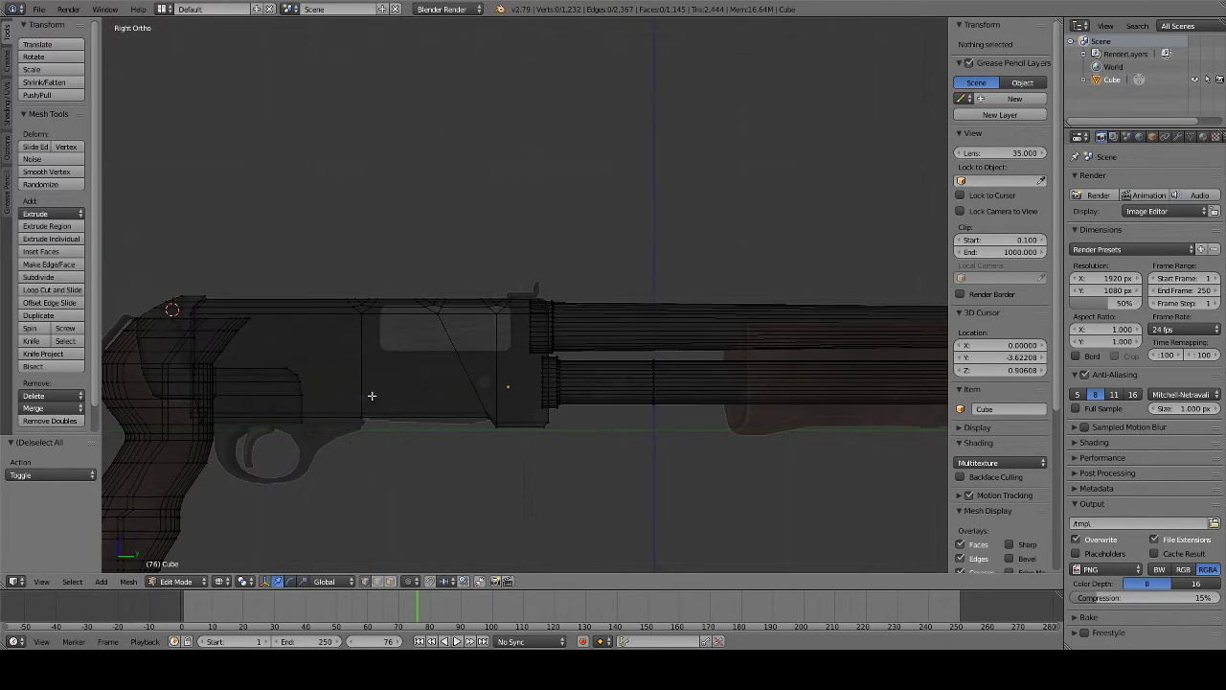
{"action": "mouse_move", "coordinate": [610, 292]}
{"action": "middle_mouse_down", "text": "shift"}
{"action": "mouse_move", "coordinate": [198, 281]}
{"action": "mouse_move", "coordinate": [700, 282]}
{"action": "mouse_move", "coordinate": [441, 342]}
{"action": "middle_mouse_up", "text": "shift"}
{"action": "scroll", "coordinate": [709, 294], "scroll_direction": "up", "scroll_amount": 5}
{"action": "scroll", "coordinate": [617, 331], "scroll_direction": "up", "scroll_amount": 3}
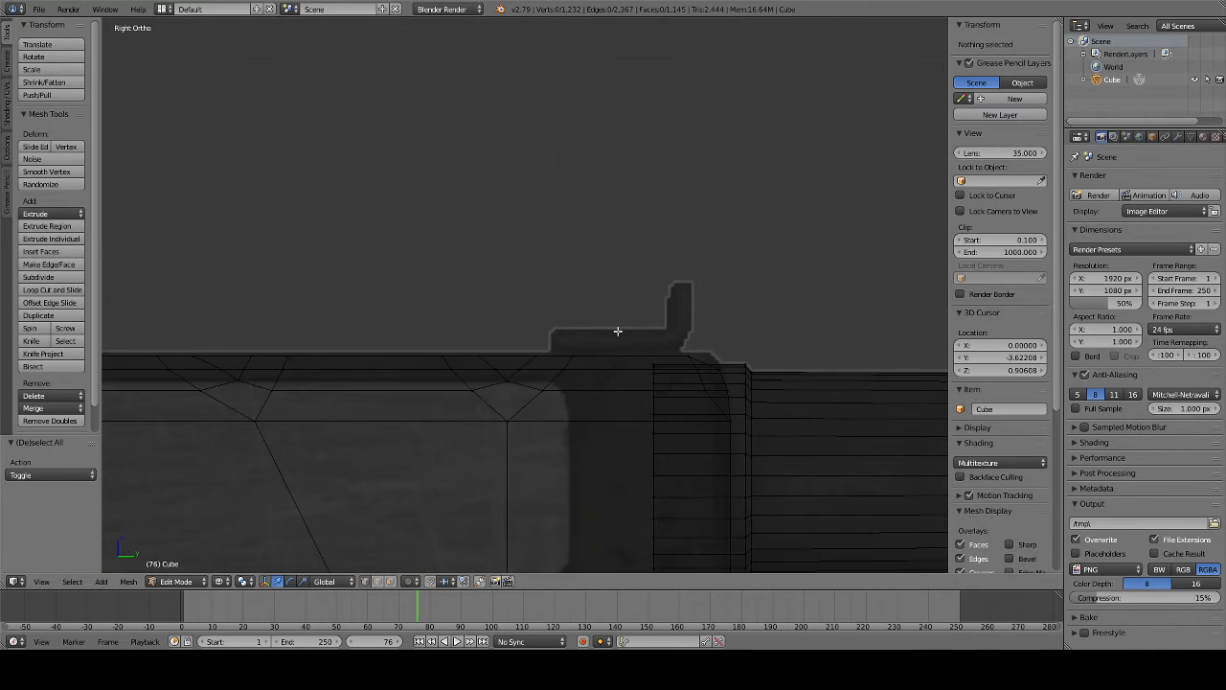
{"action": "left_click", "coordinate": [101, 582]}
{"action": "left_click", "coordinate": [132, 538]}
- Shrink the cube to 0.117 and set it on top of the receiver
{"action": "middle_click_drag", "start_coordinate": [743, 345], "coordinate": [566, 305], "text": "shift"}
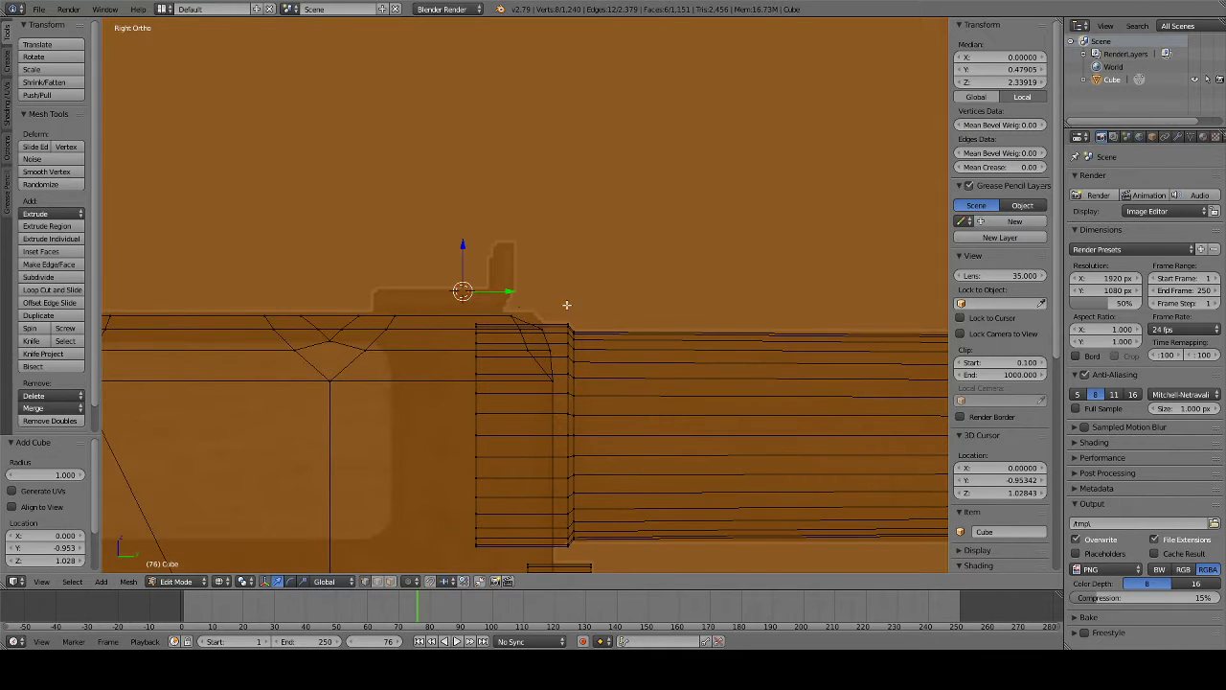
{"action": "left_click_drag", "start_coordinate": [508, 293], "coordinate": [478, 293]}
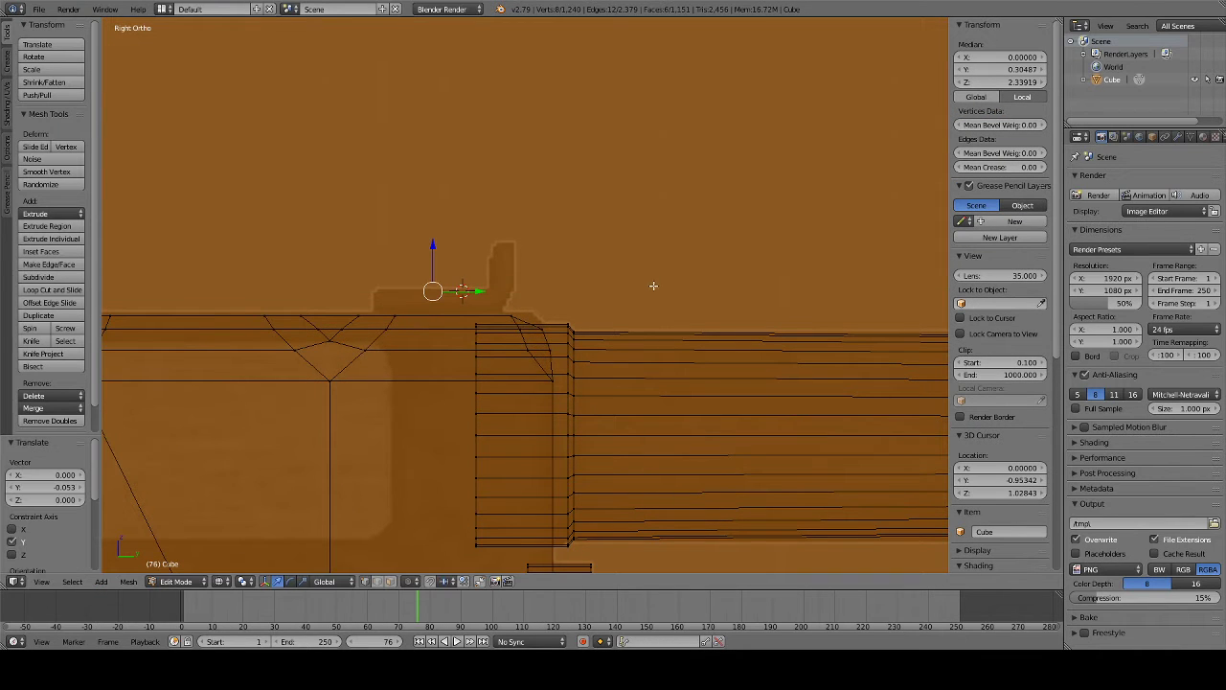
{"action": "key", "text": "s"}
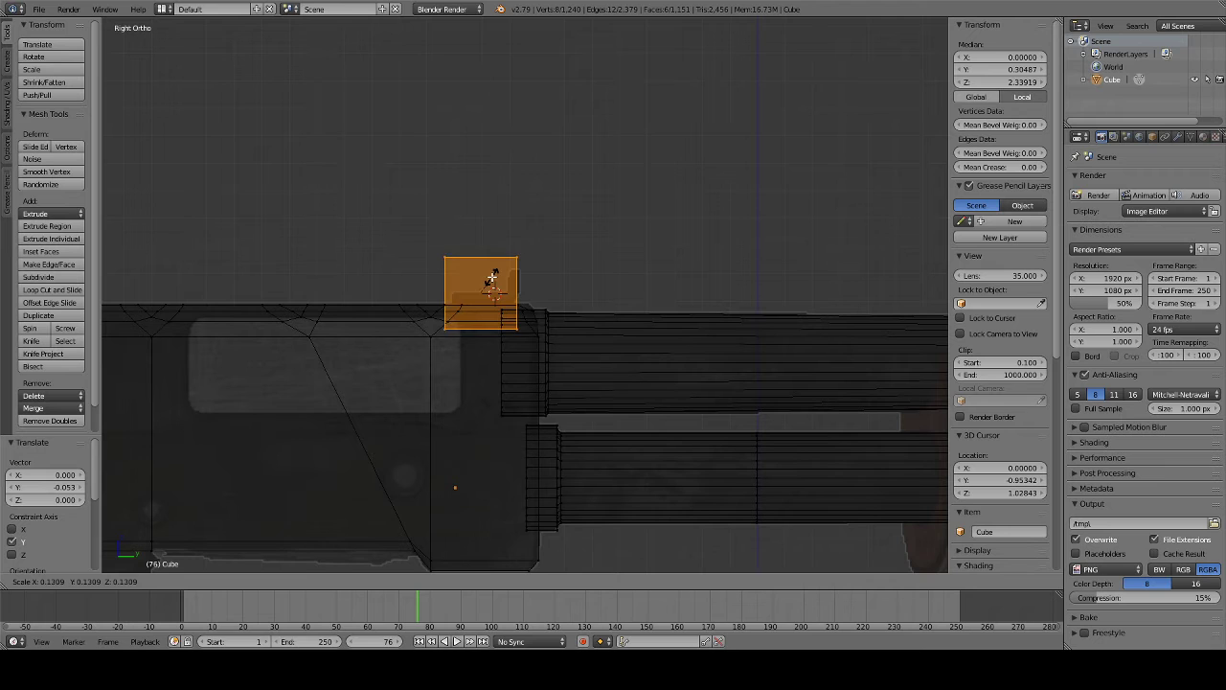
{"action": "left_click", "coordinate": [491, 277]}
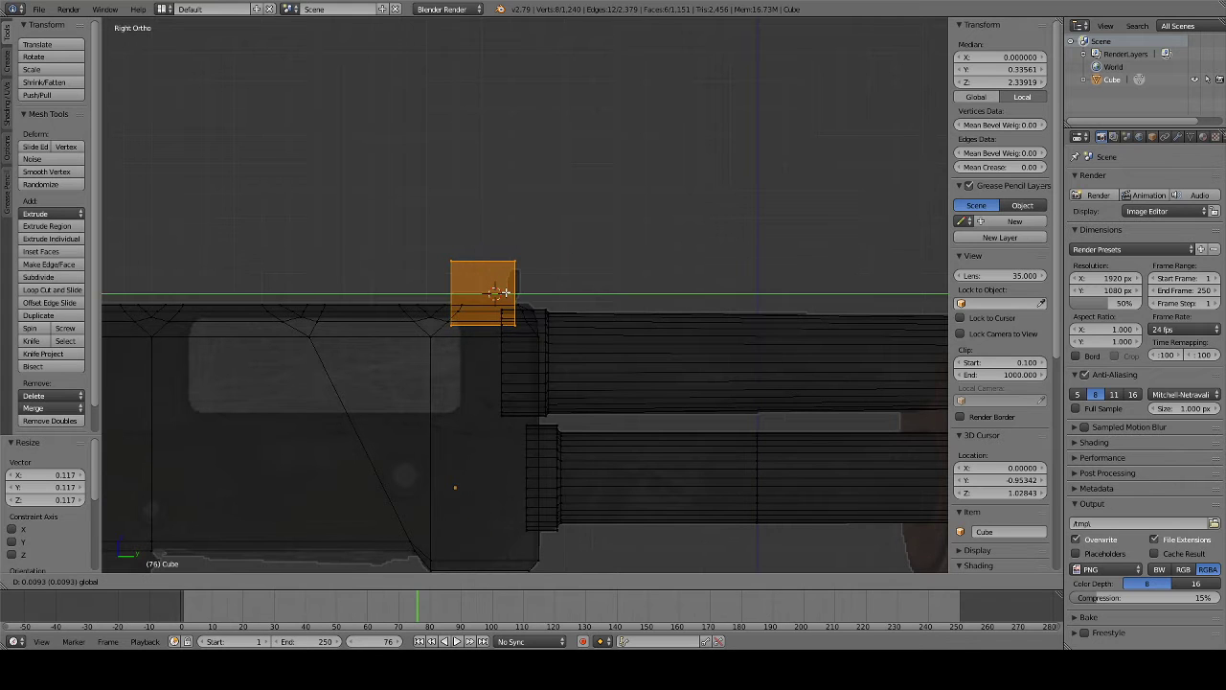
{"action": "key", "text": "g"}
{"action": "key", "text": "z"}
{"action": "left_click", "coordinate": [559, 271]}
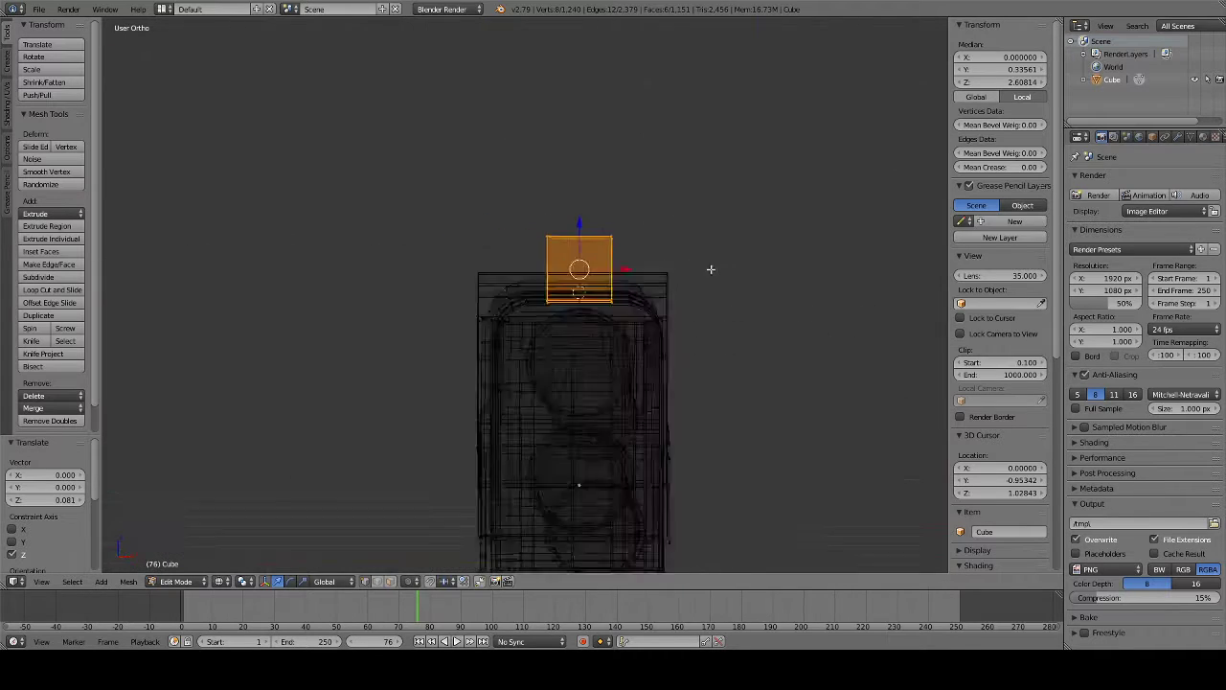
{"action": "middle_click_drag", "start_coordinate": [559, 271], "coordinate": [584, 273]}
{"action": "key", "text": "g"}
{"action": "key", "text": "z"}
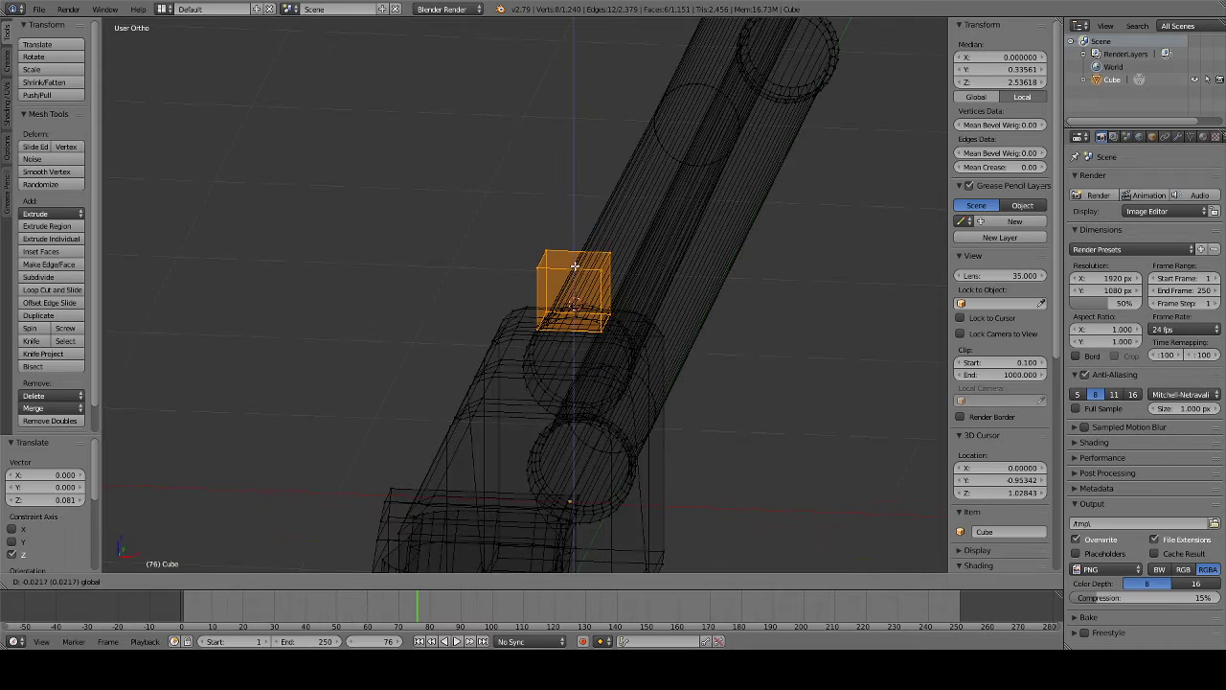
{"action": "left_click", "coordinate": [574, 267]}
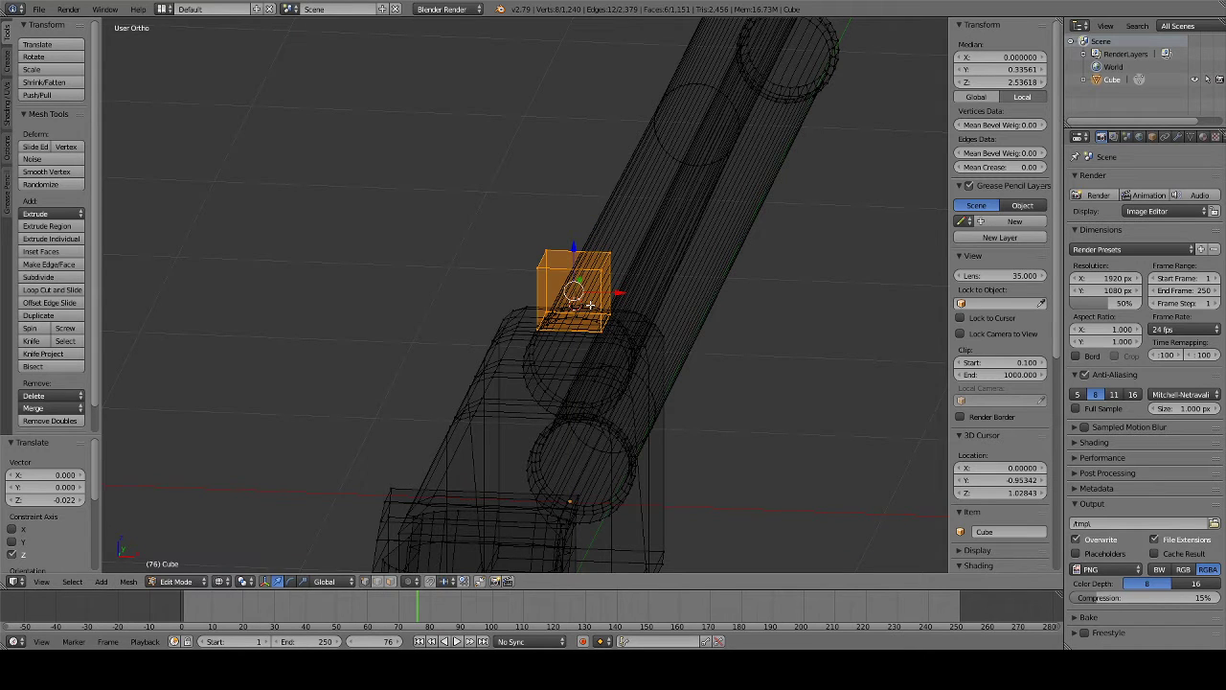
- Widen the cube 1.91 times along X and raise it over the rear sight
{"action": "key", "text": "s"}
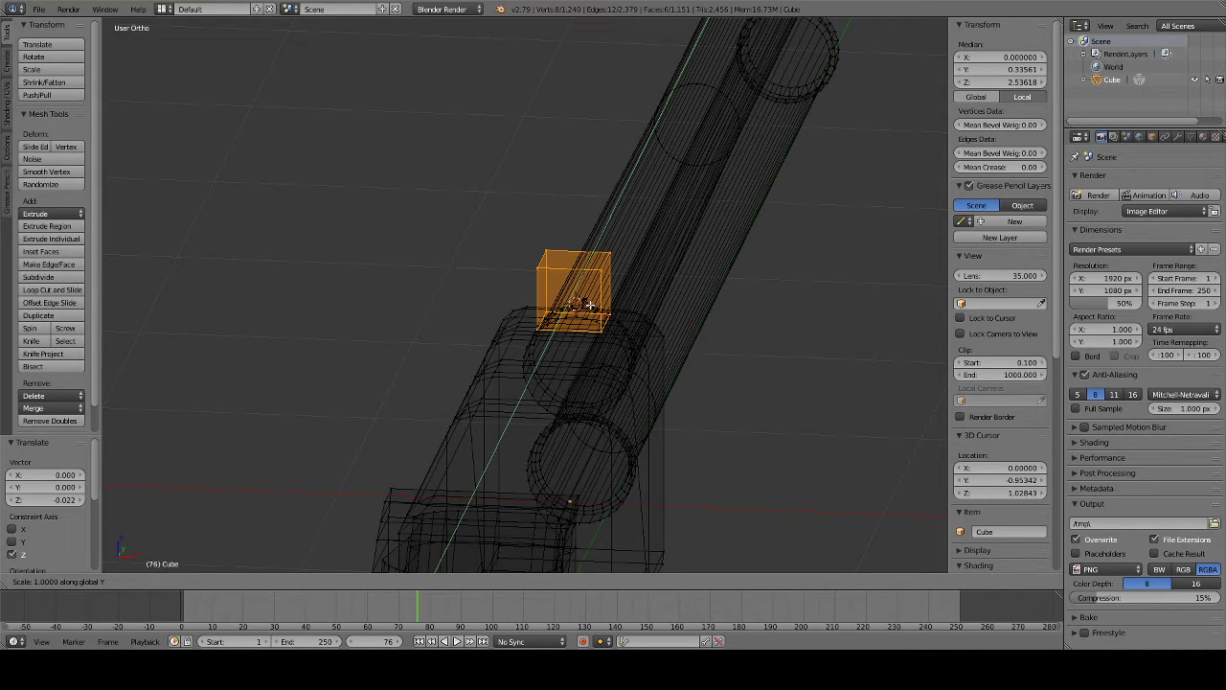
{"action": "left_click", "coordinate": [589, 305]}
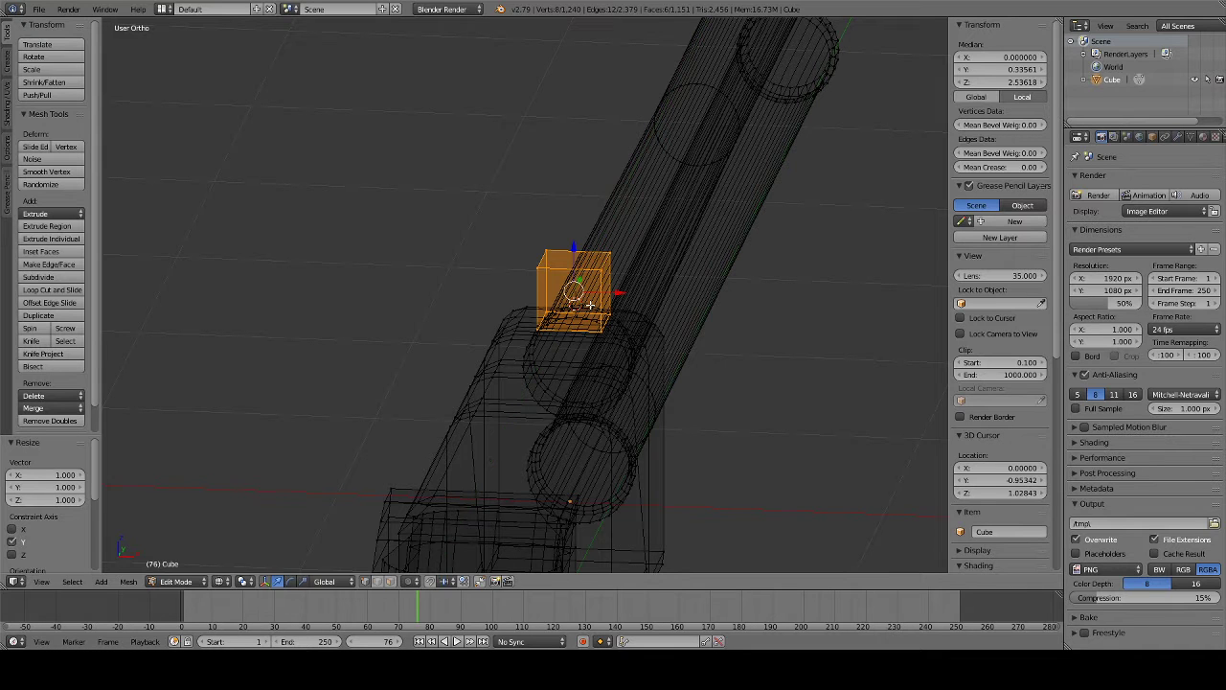
{"action": "key", "text": "s"}
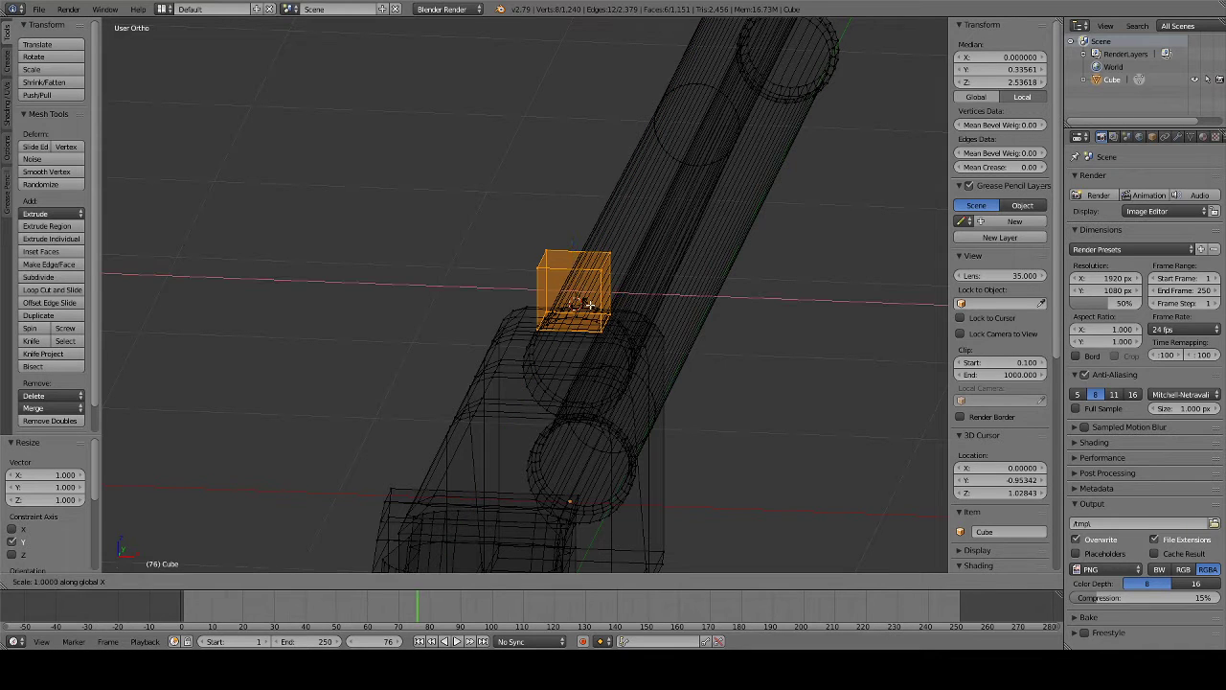
{"action": "left_click", "coordinate": [604, 305]}
{"action": "mouse_move", "coordinate": [603, 304]}
{"action": "middle_mouse_down"}
{"action": "mouse_move", "coordinate": [652, 376]}
{"action": "mouse_move", "coordinate": [682, 342]}
{"action": "middle_mouse_up"}
{"action": "key", "text": "z"}
{"action": "key", "text": "KP_3"}
{"action": "key", "text": "z"}
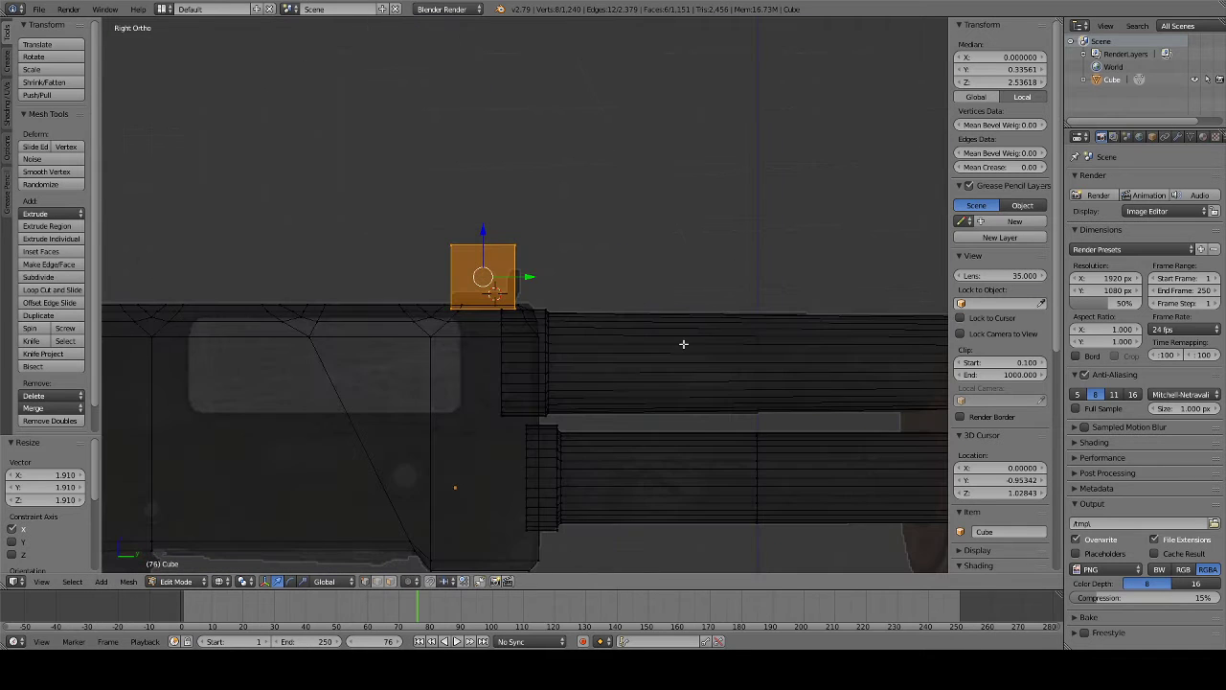
{"action": "key", "text": "g"}
{"action": "key", "text": "z"}
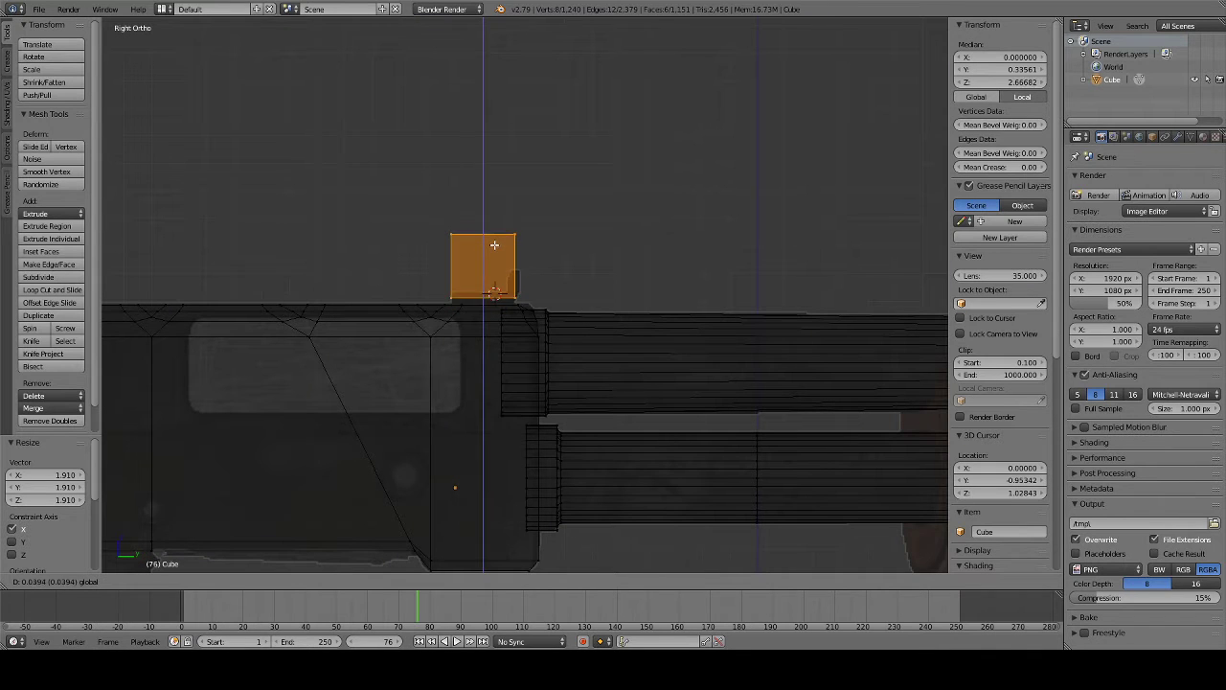
{"action": "left_click", "coordinate": [494, 246]}
{"action": "scroll", "coordinate": [479, 251], "scroll_direction": "up", "scroll_amount": 4}
{"action": "key", "text": "Tab"}
- Lower the box's top edge vertically to the sight's base height
{"action": "key", "text": "a"}
{"action": "key", "text": "b"}
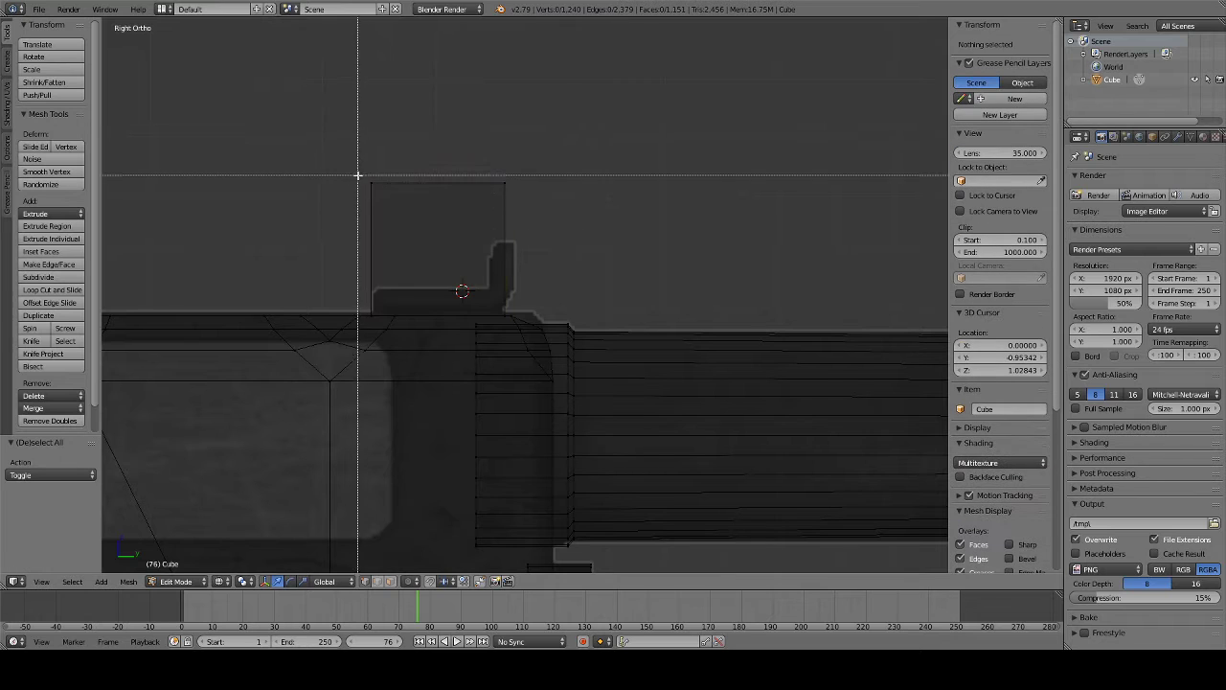
{"action": "left_click_drag", "start_coordinate": [358, 175], "coordinate": [522, 206]}
{"action": "key", "text": "g"}
{"action": "key", "text": "z"}
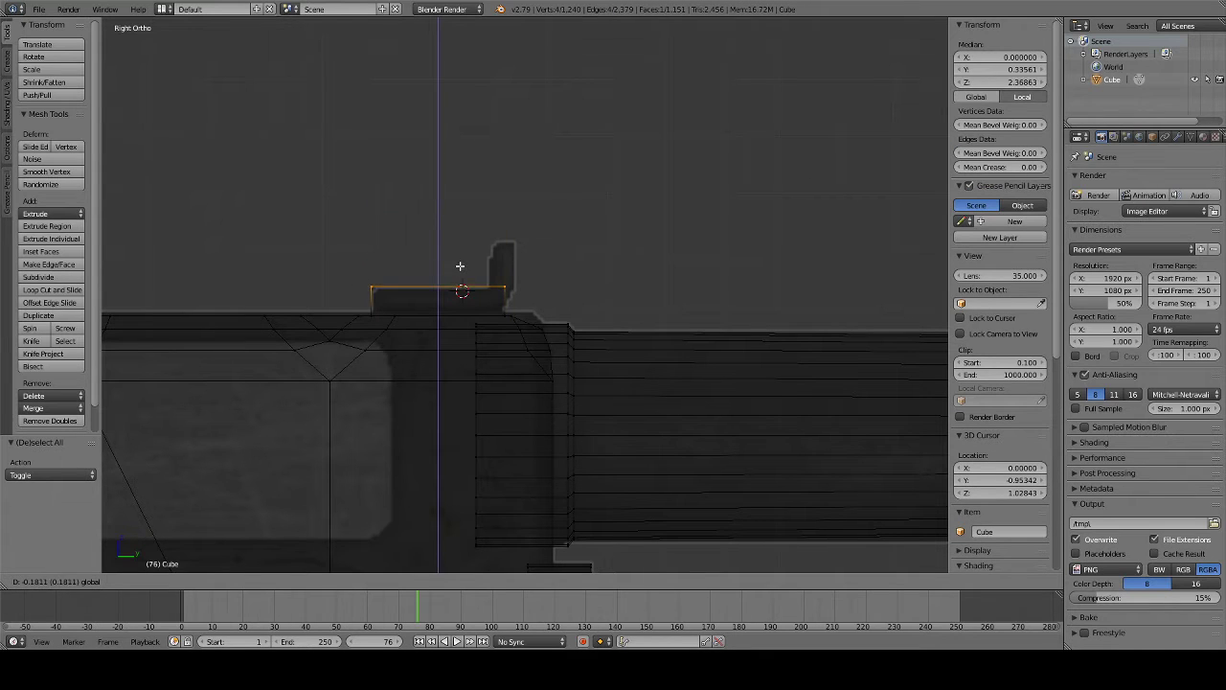
{"action": "left_click", "coordinate": [460, 265]}
- Nudge the low block's front edge back along Y and extrude it upward for the sight post
{"action": "key", "text": "a"}
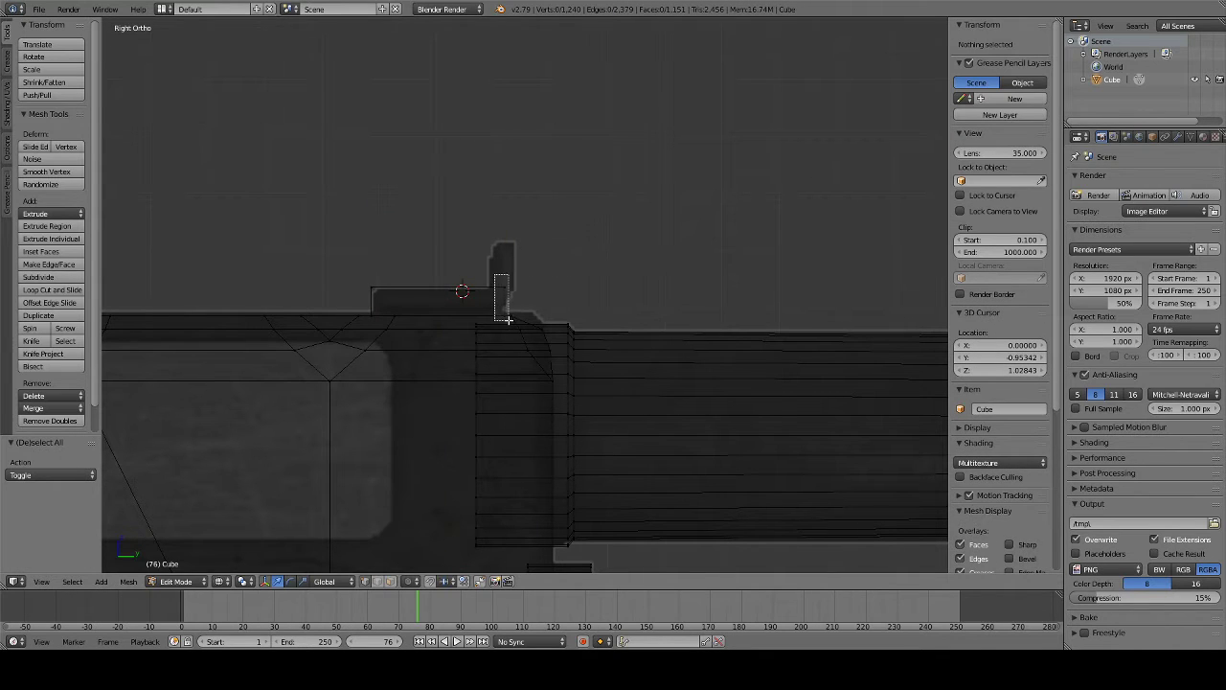
{"action": "left_click_drag", "start_coordinate": [508, 319], "coordinate": [509, 319]}
{"action": "key", "text": "g"}
{"action": "key", "text": "y"}
{"action": "left_click", "coordinate": [517, 302]}
{"action": "key", "text": "w"}
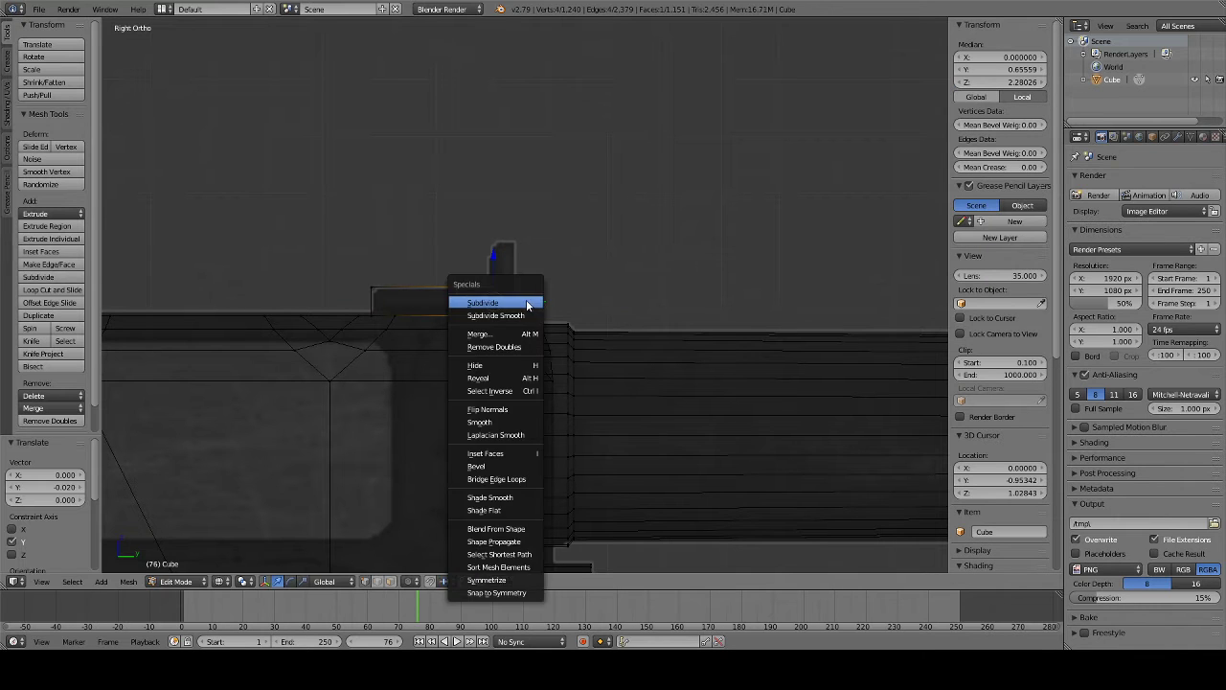
{"action": "key", "text": "e"}
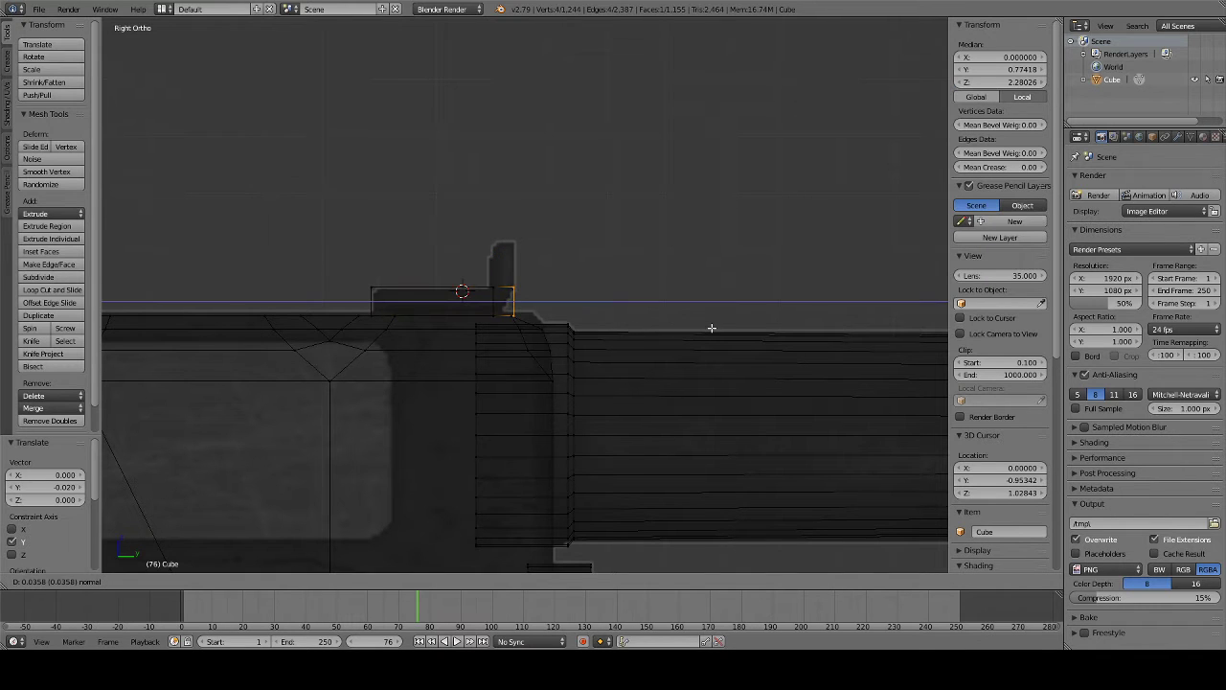
{"action": "left_click", "coordinate": [712, 328]}
- Extrude the small upper block upward on top of the receiver
{"action": "key", "text": "a"}
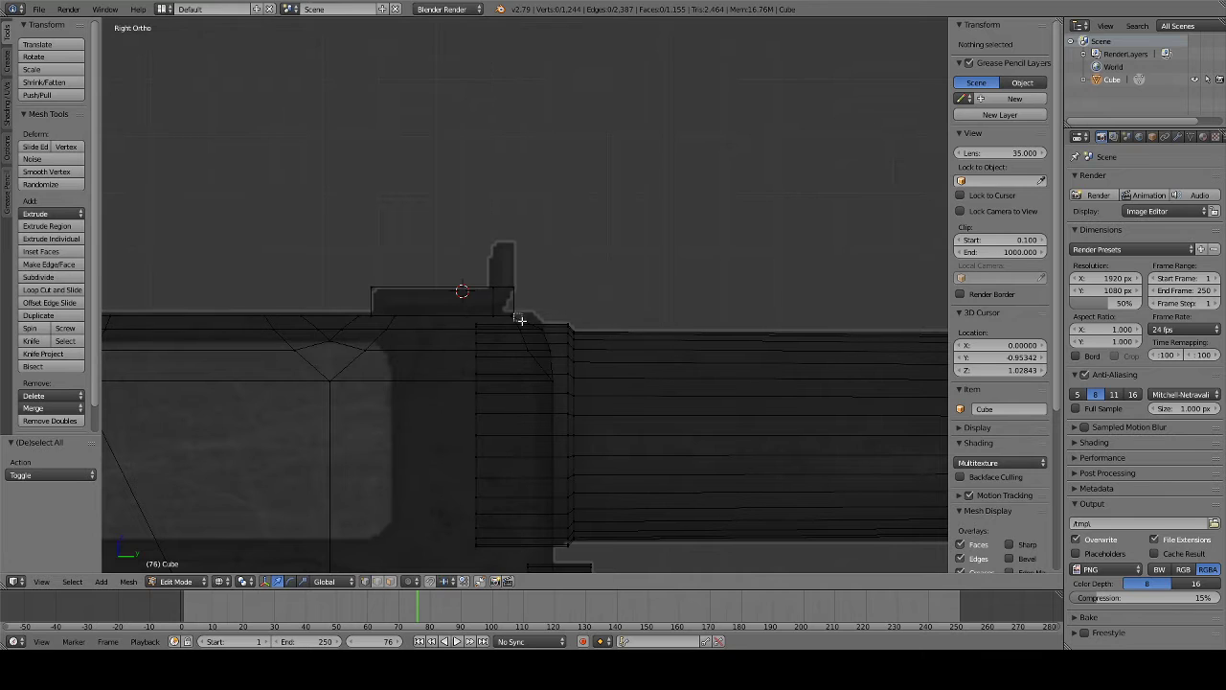
{"action": "right_click", "coordinate": [520, 317]}
{"action": "right_click", "coordinate": [521, 317], "text": "alt"}
{"action": "key", "text": "a"}
{"action": "left_click_drag", "start_coordinate": [506, 279], "coordinate": [509, 280]}
{"action": "key", "text": "e"}
{"action": "left_click", "coordinate": [565, 221]}
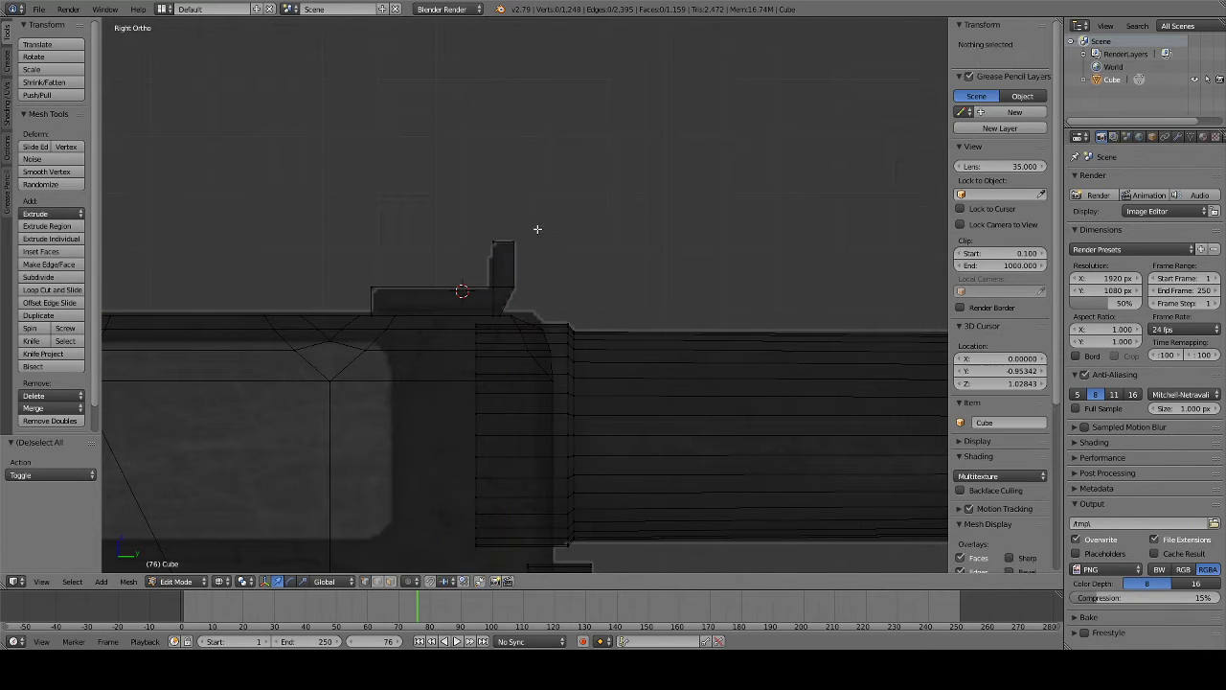
- Add a loop cut across the extruded block
{"action": "key", "text": "ctrl+r"}
{"action": "left_click", "coordinate": [498, 241]}
{"action": "left_click", "coordinate": [495, 242]}
{"action": "key", "text": "a"}
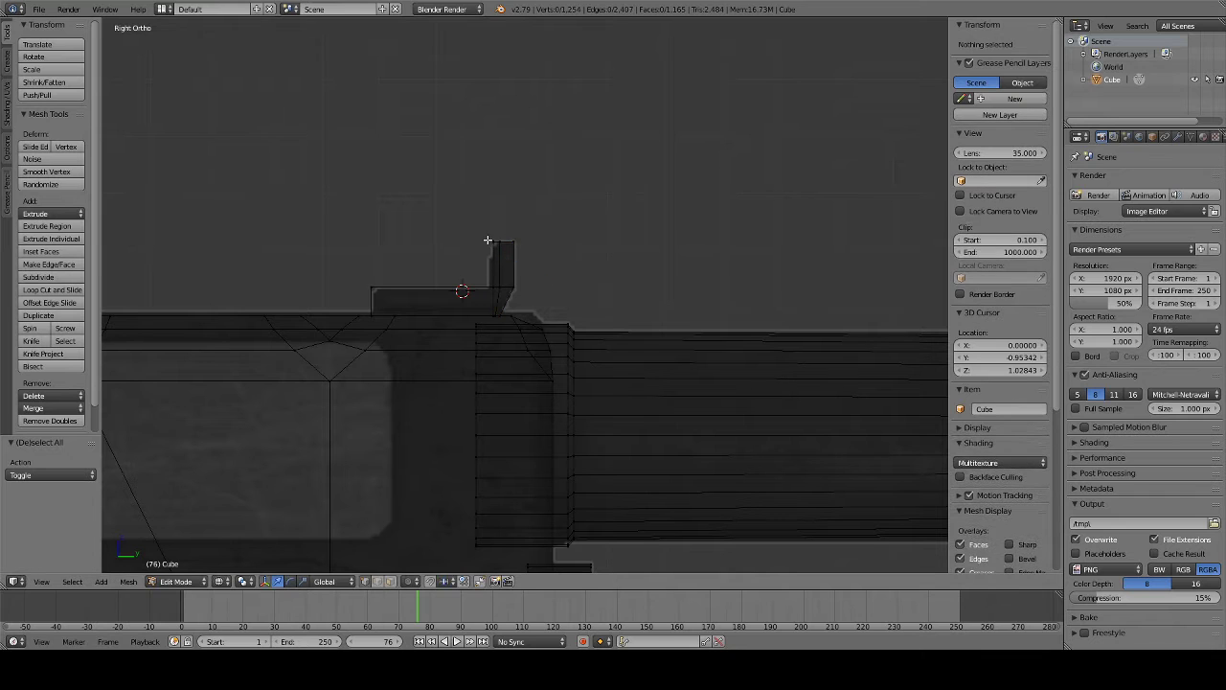
- Bevel the front corner of the top block in wireframe view
{"action": "right_click", "coordinate": [492, 241]}
{"action": "key", "text": "a"}
{"action": "key", "text": "z"}
{"action": "middle_click_drag", "start_coordinate": [493, 241], "coordinate": [463, 277]}
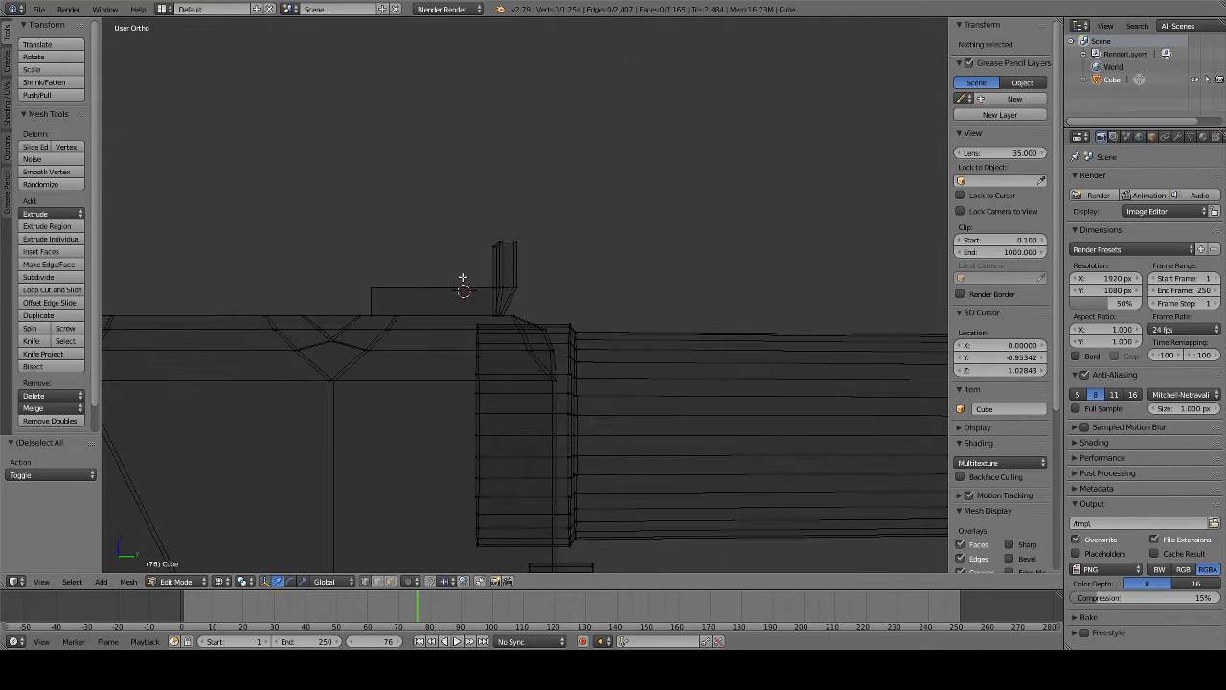
{"action": "key", "text": "b"}
{"action": "left_click_drag", "start_coordinate": [370, 277], "coordinate": [383, 298]}
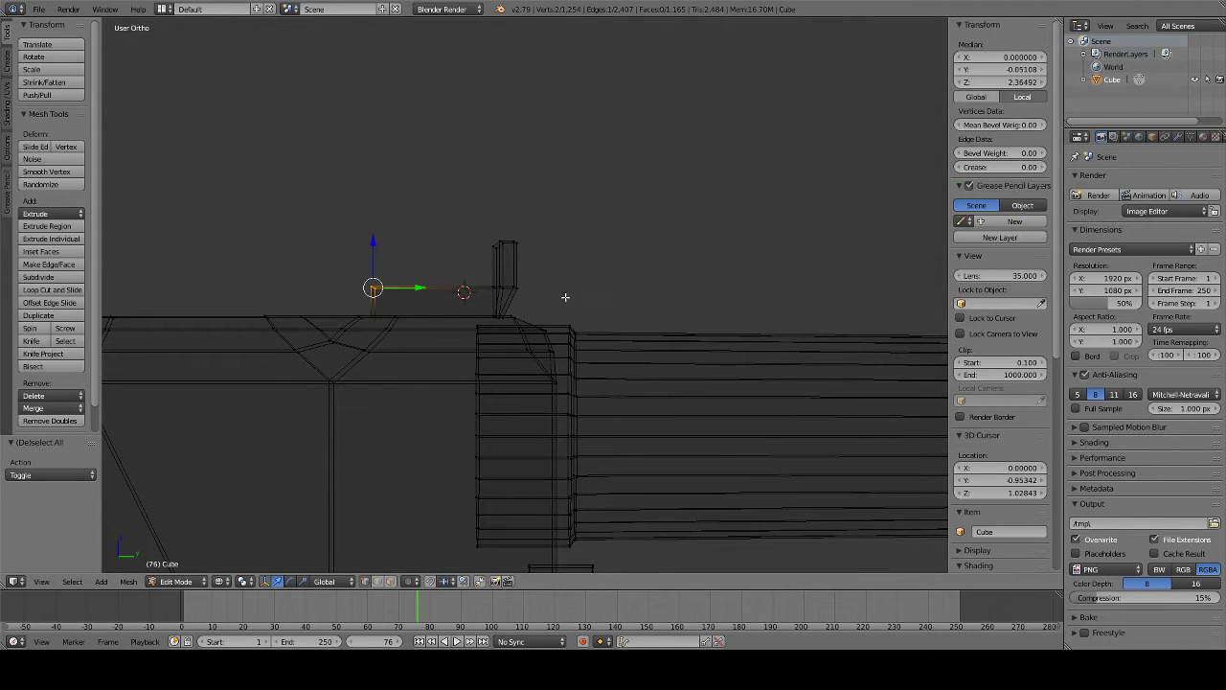
{"action": "key", "text": "ctrl+b"}
{"action": "left_click", "coordinate": [602, 303]}
{"action": "middle_click_drag", "start_coordinate": [512, 310], "coordinate": [645, 315]}
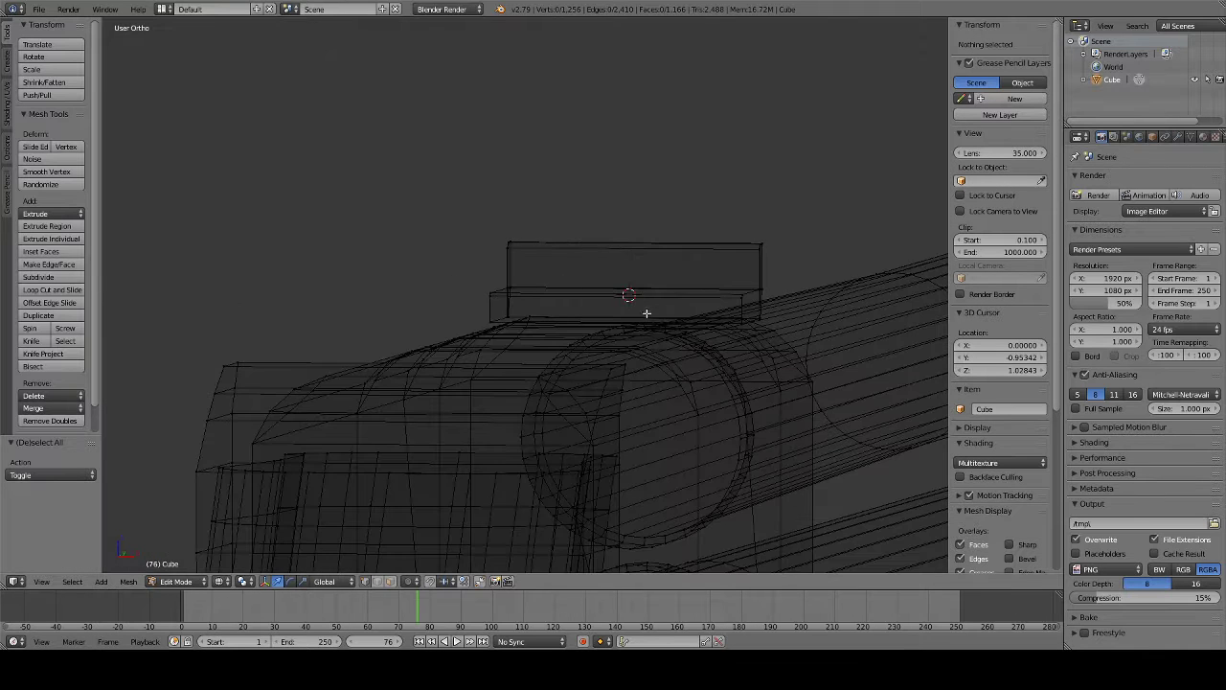
{"action": "key", "text": "ctrl+r"}
- Split the rail block with a centred loop cut of 5 cuts
{"action": "left_click", "coordinate": [649, 260]}
{"action": "right_click", "coordinate": [649, 260]}
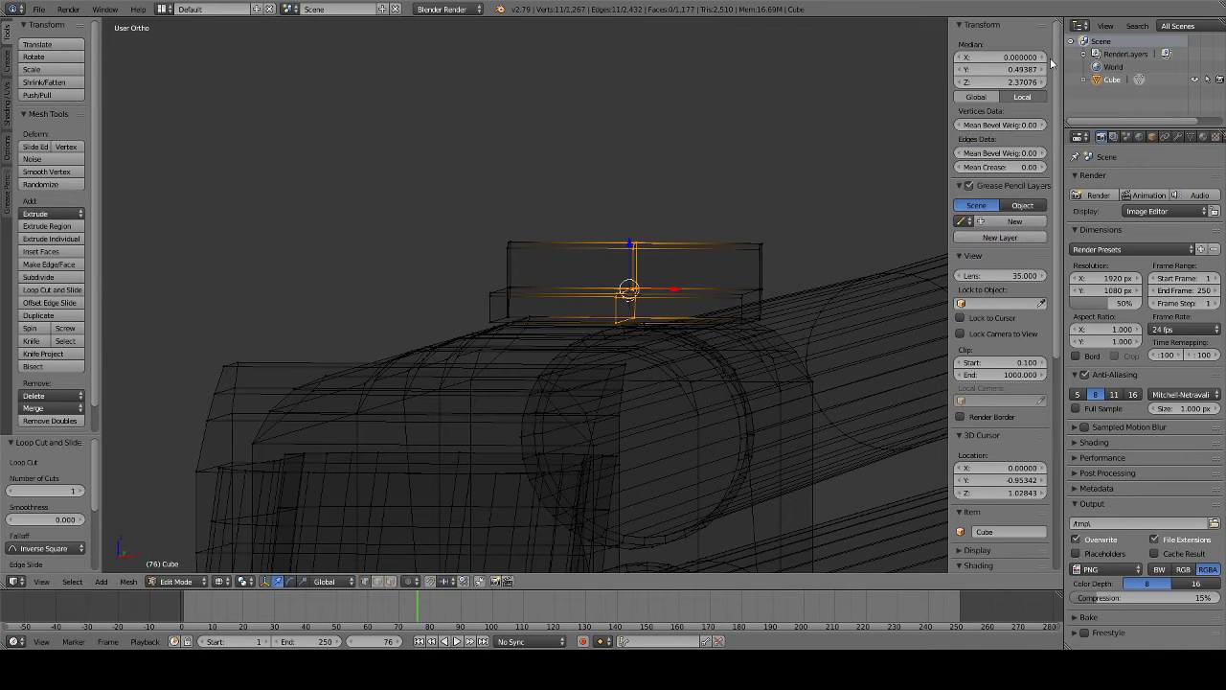
{"action": "left_click_drag", "start_coordinate": [77, 490], "coordinate": [134, 491]}
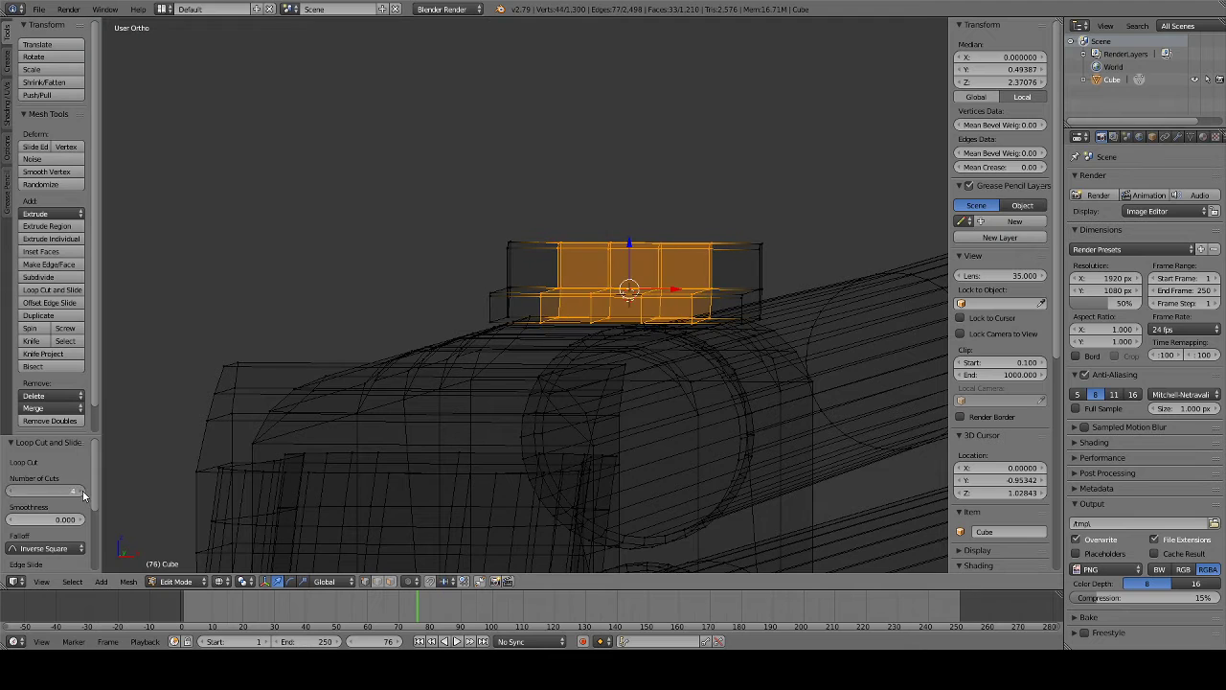
{"action": "middle_click_drag", "start_coordinate": [450, 373], "coordinate": [416, 378]}
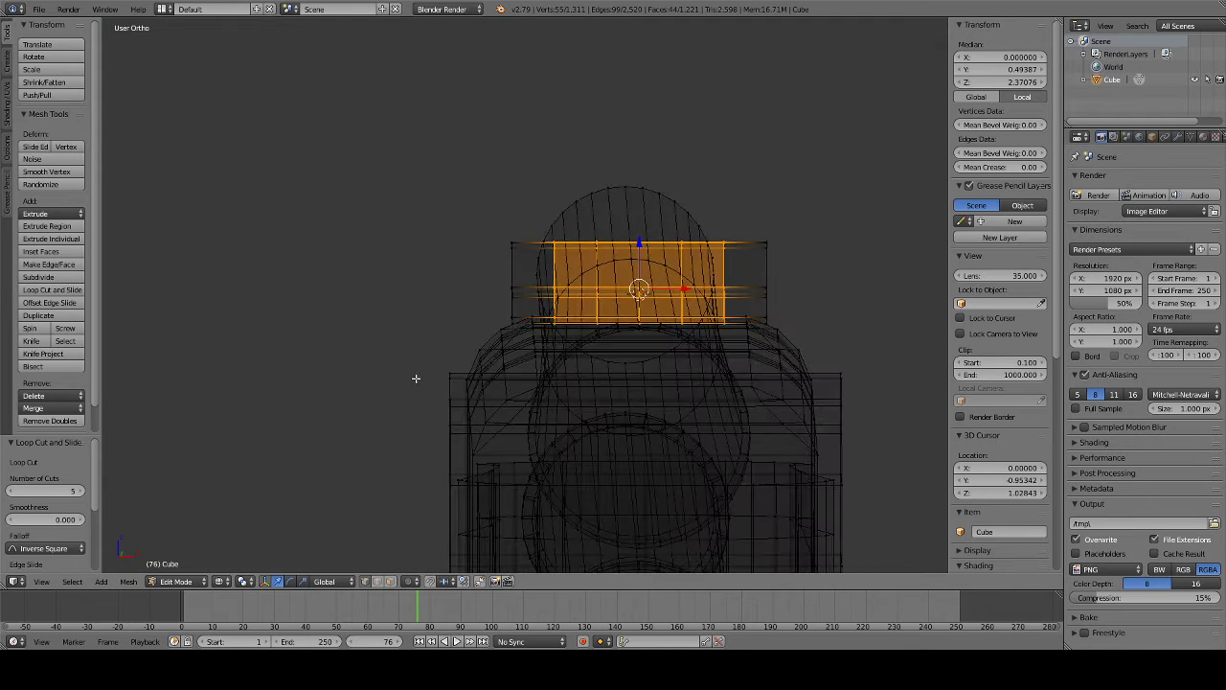
{"action": "key", "text": "z"}
{"action": "middle_click_drag", "start_coordinate": [599, 301], "coordinate": [581, 235]}
{"action": "key", "text": "z"}
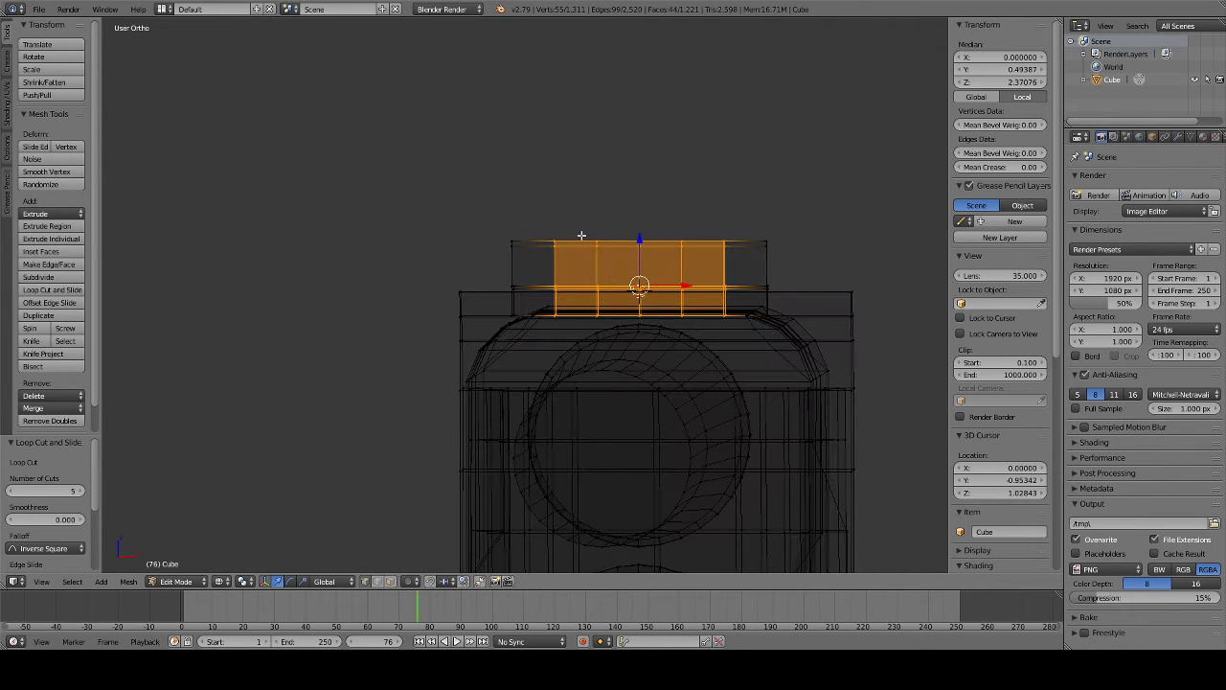
- Delete the top middle vertices of the rail to open a groove
{"action": "key", "text": "a"}
{"action": "key", "text": "b"}
{"action": "left_click_drag", "start_coordinate": [583, 227], "coordinate": [703, 255]}
{"action": "key", "text": "z"}
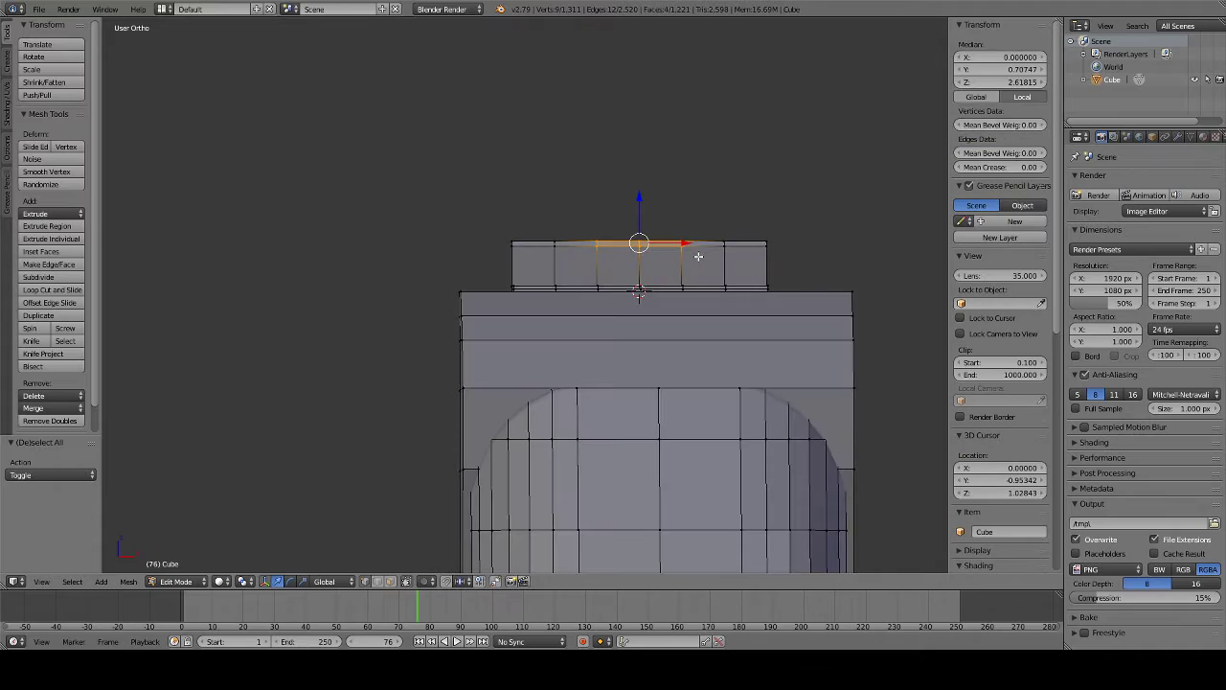
{"action": "key", "text": "x"}
{"action": "left_click", "coordinate": [687, 257]}
{"action": "middle_click_drag", "start_coordinate": [687, 258], "coordinate": [671, 288]}
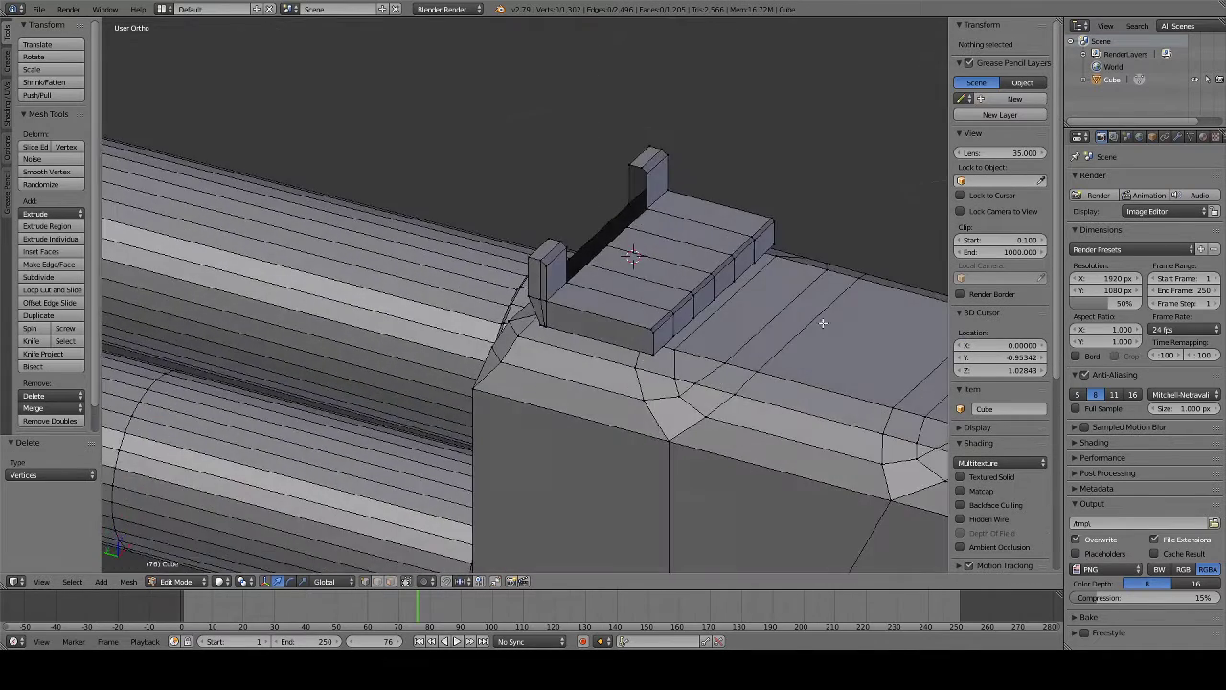
{"action": "scroll", "coordinate": [708, 123], "scroll_direction": "up", "scroll_amount": 3}
{"action": "scroll", "coordinate": [708, 123], "scroll_direction": "down", "scroll_amount": 3}
- Fill the open top of the post with a face
{"action": "key", "text": "b"}
{"action": "left_click_drag", "start_coordinate": [605, 164], "coordinate": [658, 271]}
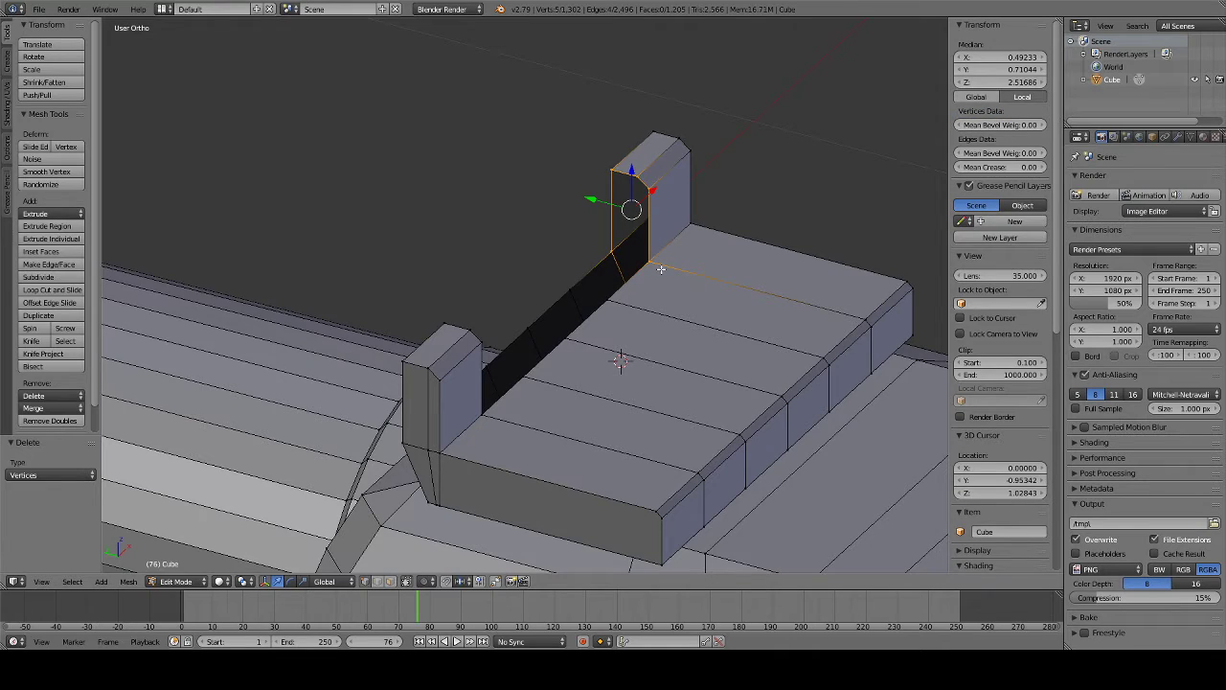
{"action": "key", "text": "f"}
{"action": "key", "text": "a"}
- Close the open sides of the groove between the posts with faces
{"action": "mouse_move", "coordinate": [661, 269]}
{"action": "middle_mouse_down"}
{"action": "mouse_move", "coordinate": [447, 253]}
{"action": "mouse_move", "coordinate": [481, 255]}
{"action": "middle_mouse_up"}
{"action": "left_click_drag", "start_coordinate": [518, 343], "coordinate": [517, 345]}
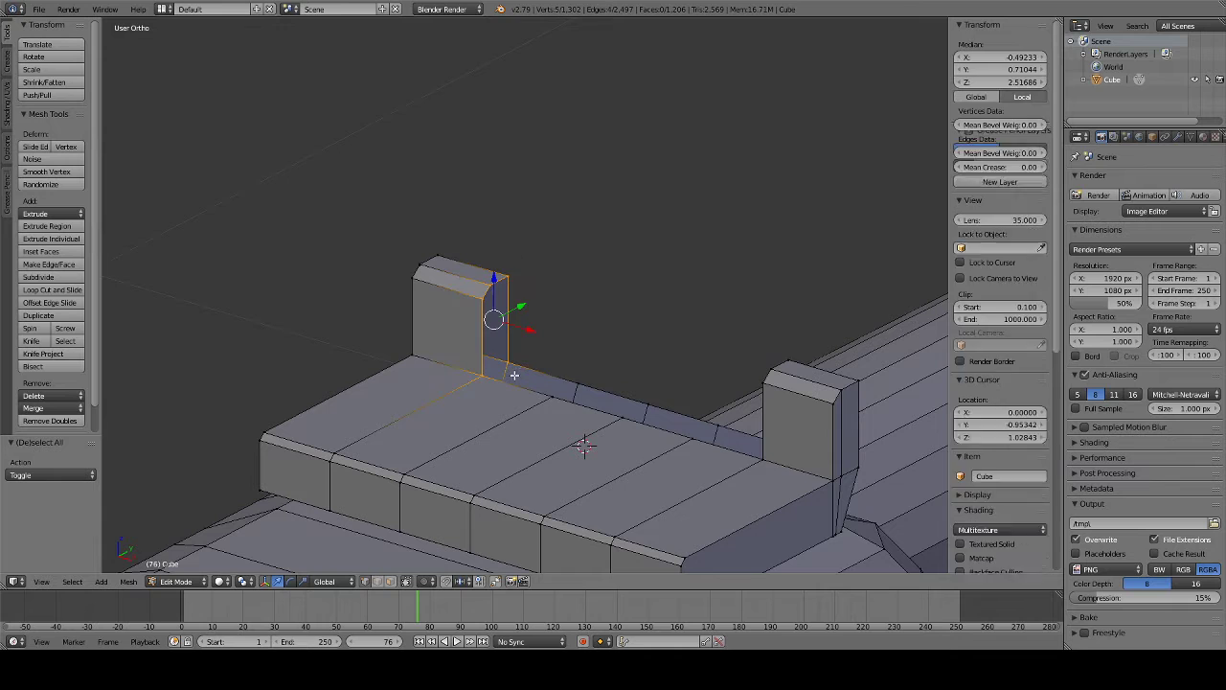
{"action": "key", "text": "a"}
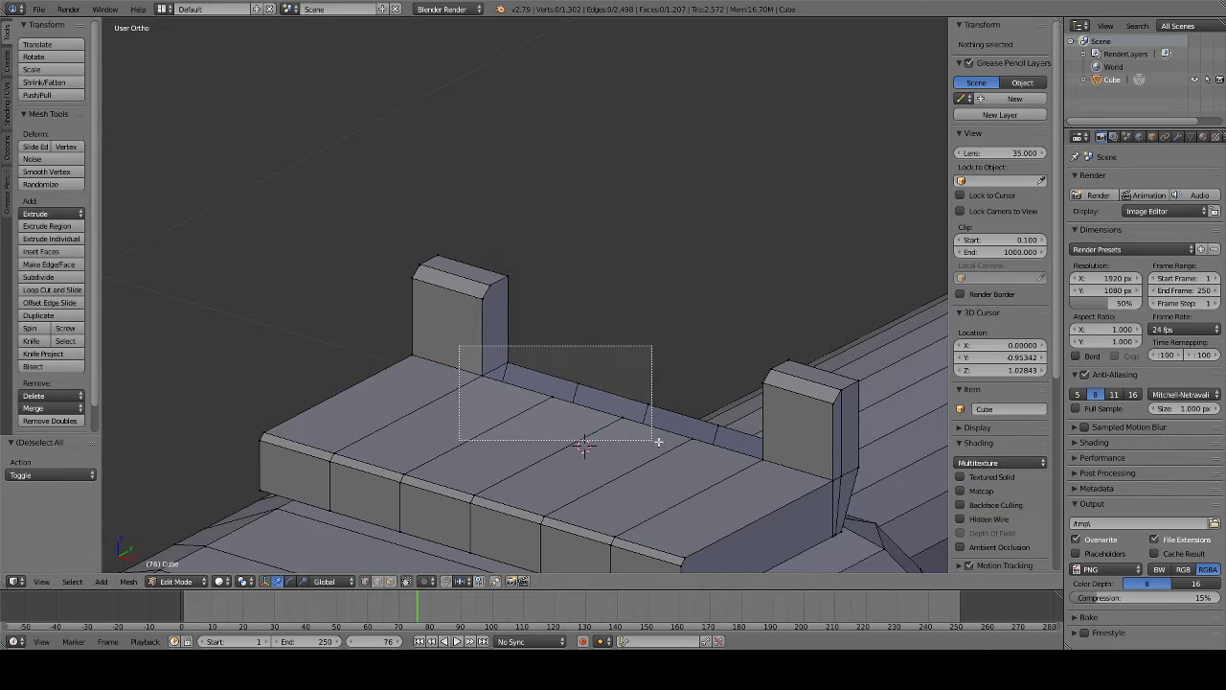
{"action": "left_click_drag", "start_coordinate": [658, 441], "coordinate": [763, 451]}
{"action": "middle_click_drag", "start_coordinate": [763, 451], "coordinate": [791, 355]}
{"action": "key", "text": "b"}
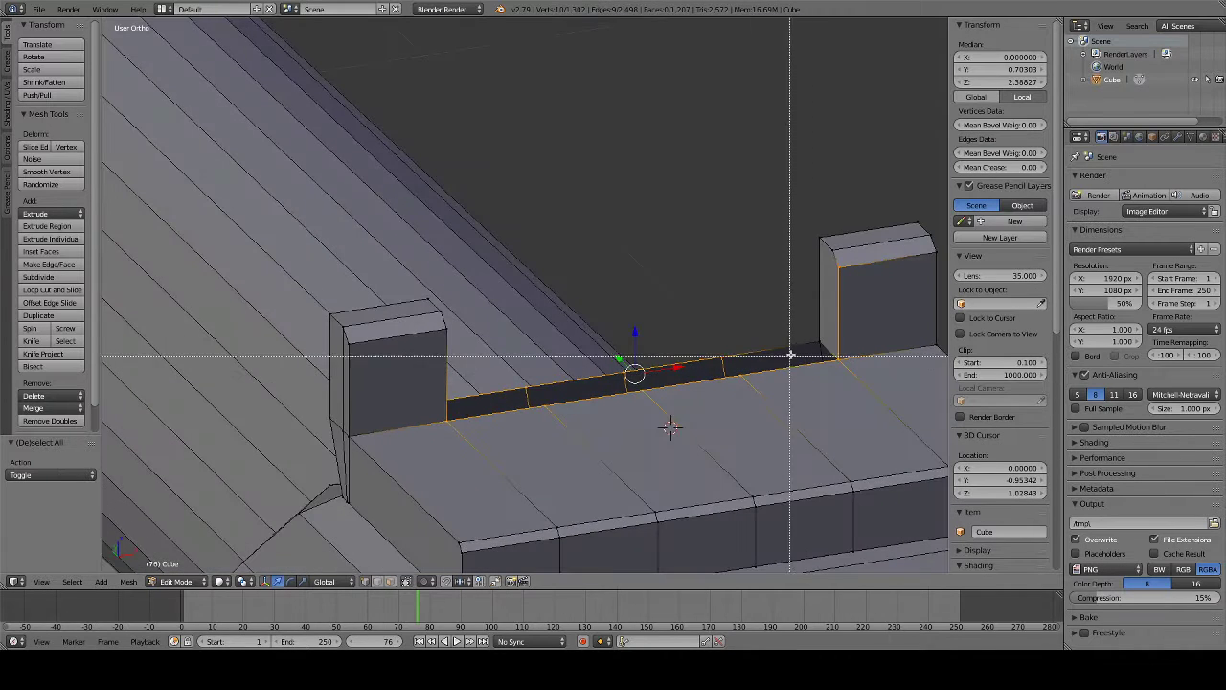
{"action": "left_click_drag", "start_coordinate": [848, 356], "coordinate": [846, 354]}
{"action": "key", "text": "a"}
{"action": "scroll", "coordinate": [824, 364], "scroll_direction": "down", "scroll_amount": 3}
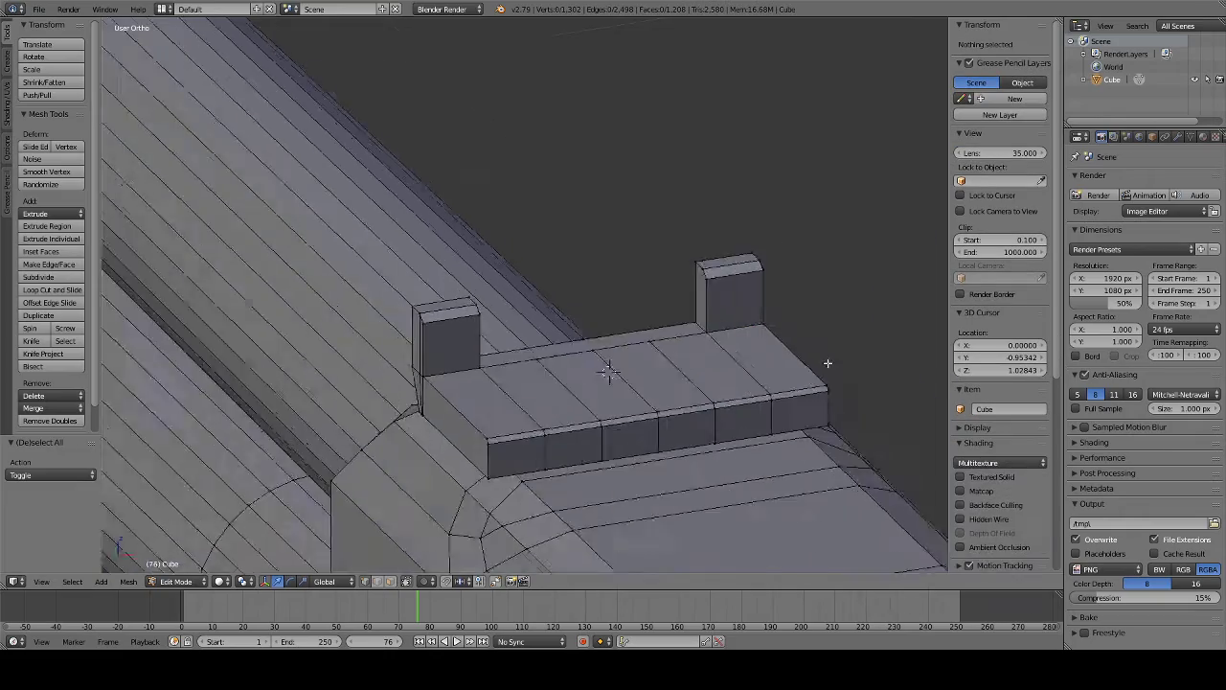
{"action": "key", "text": "z"}
{"action": "key", "text": "z"}
{"action": "mouse_move", "coordinate": [497, 449]}
{"action": "middle_mouse_down"}
{"action": "mouse_move", "coordinate": [542, 424]}
{"action": "mouse_move", "coordinate": [706, 411]}
{"action": "mouse_move", "coordinate": [497, 484]}
{"action": "middle_mouse_up"}
- Zoom out to a side view and insert a horizontal edge loop across the receiver
{"action": "scroll", "coordinate": [997, 287], "scroll_direction": "down", "scroll_amount": 3}
{"action": "scroll", "coordinate": [750, 383], "scroll_direction": "down", "scroll_amount": 5}
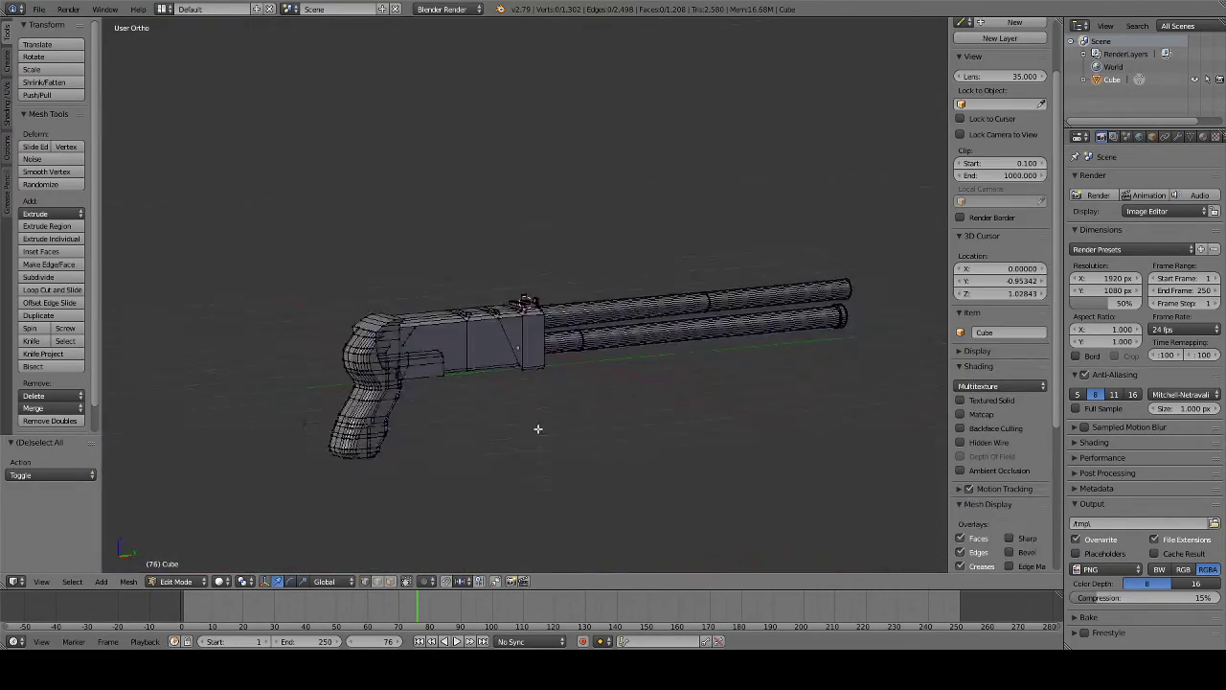
{"action": "mouse_move", "coordinate": [537, 428]}
{"action": "middle_mouse_down"}
{"action": "mouse_move", "coordinate": [787, 442]}
{"action": "mouse_move", "coordinate": [930, 430]}
{"action": "mouse_move", "coordinate": [888, 383]}
{"action": "mouse_move", "coordinate": [755, 374]}
{"action": "mouse_move", "coordinate": [479, 389]}
{"action": "mouse_move", "coordinate": [336, 342]}
{"action": "mouse_move", "coordinate": [242, 377]}
{"action": "middle_mouse_up"}
{"action": "scroll", "coordinate": [242, 376], "scroll_direction": "up", "scroll_amount": 5}
{"action": "mouse_move", "coordinate": [575, 479]}
{"action": "middle_mouse_down"}
{"action": "mouse_move", "coordinate": [594, 473]}
{"action": "mouse_move", "coordinate": [590, 511]}
{"action": "middle_mouse_up"}
{"action": "scroll", "coordinate": [564, 458], "scroll_direction": "down", "scroll_amount": 2}
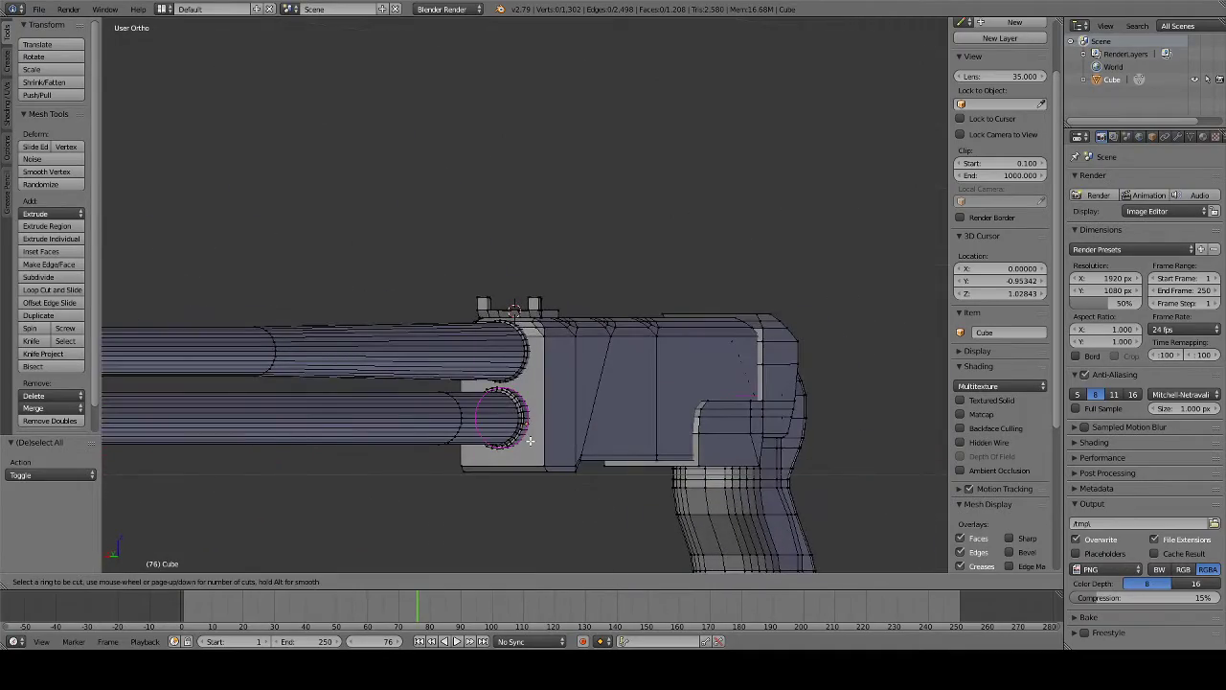
{"action": "key", "text": "ctrl+r"}
{"action": "left_click", "coordinate": [575, 421]}
{"action": "key", "text": "a"}
- Box-select the bottom front edges of the receiver
{"action": "mouse_move", "coordinate": [574, 421]}
{"action": "middle_mouse_down"}
{"action": "mouse_move", "coordinate": [650, 489]}
{"action": "mouse_move", "coordinate": [632, 432]}
{"action": "mouse_move", "coordinate": [562, 430]}
{"action": "mouse_move", "coordinate": [585, 419]}
{"action": "mouse_move", "coordinate": [531, 414]}
{"action": "middle_mouse_up"}
{"action": "key", "text": "b"}
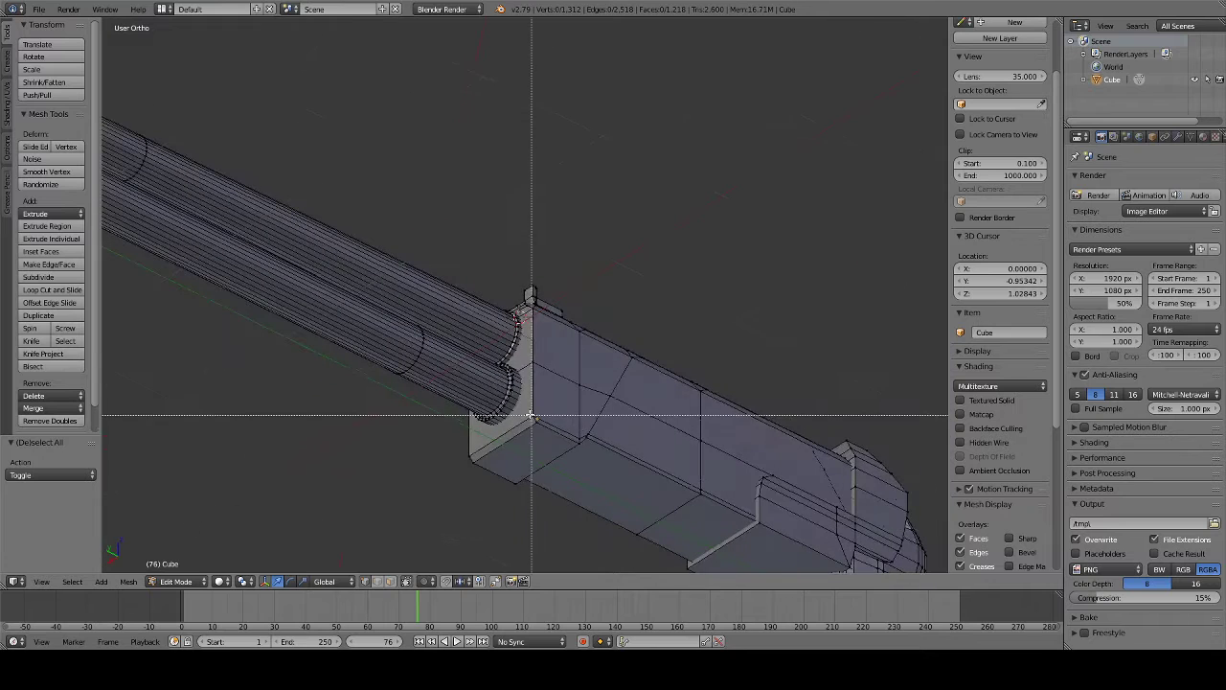
{"action": "left_click_drag", "start_coordinate": [657, 460], "coordinate": [723, 517]}
- Extend the bottom edge selection along the receiver toward the grip
{"action": "key", "text": "b"}
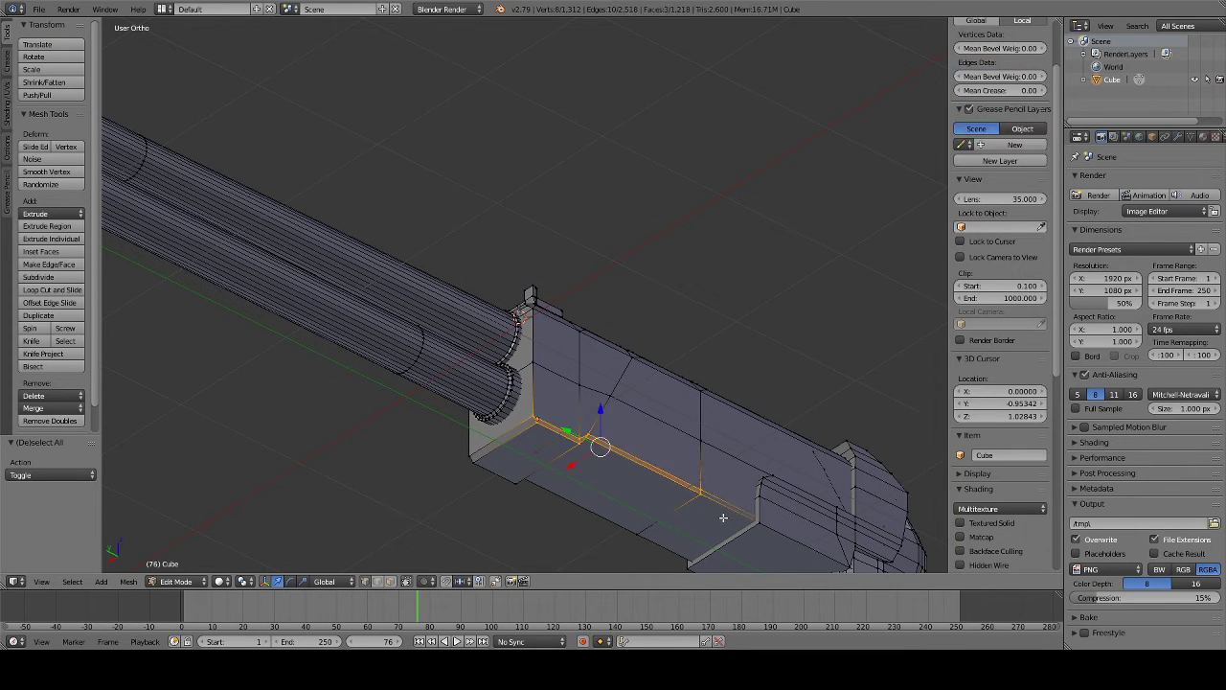
{"action": "middle_click_drag", "start_coordinate": [589, 478], "coordinate": [573, 498]}
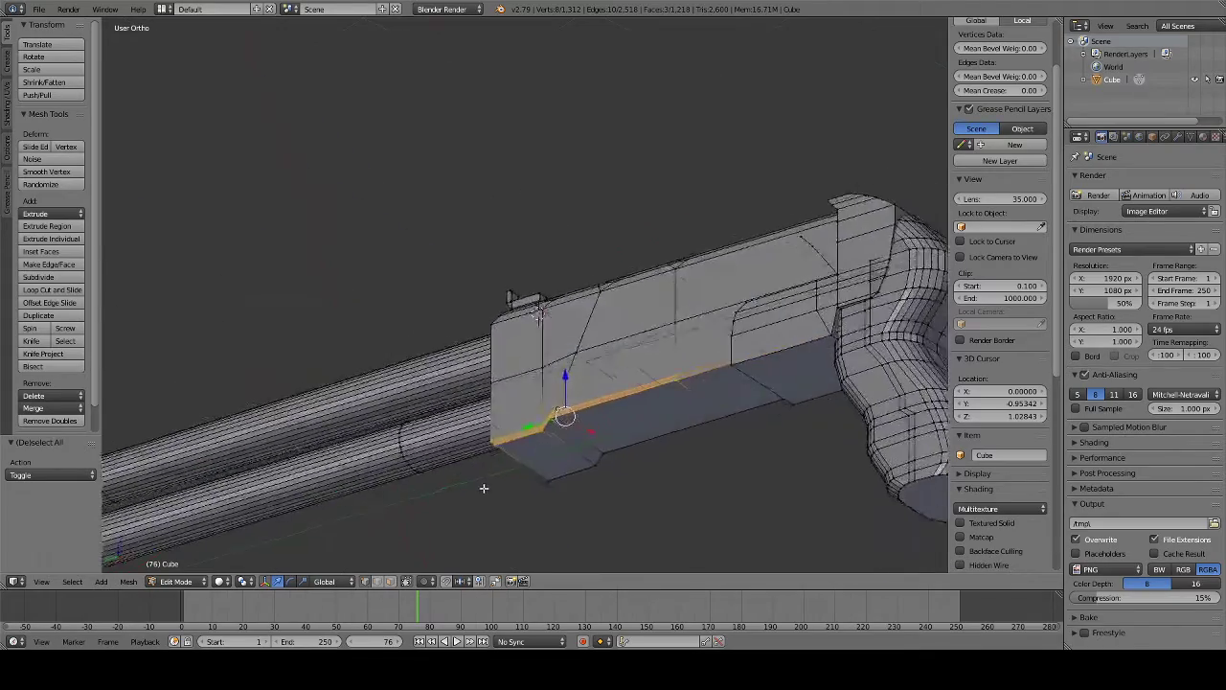
{"action": "key", "text": "z"}
{"action": "mouse_move", "coordinate": [841, 508]}
{"action": "middle_mouse_down"}
{"action": "mouse_move", "coordinate": [583, 466]}
{"action": "mouse_move", "coordinate": [566, 441]}
{"action": "mouse_move", "coordinate": [482, 487]}
{"action": "mouse_move", "coordinate": [658, 437]}
{"action": "middle_mouse_up"}
{"action": "key", "text": "b"}
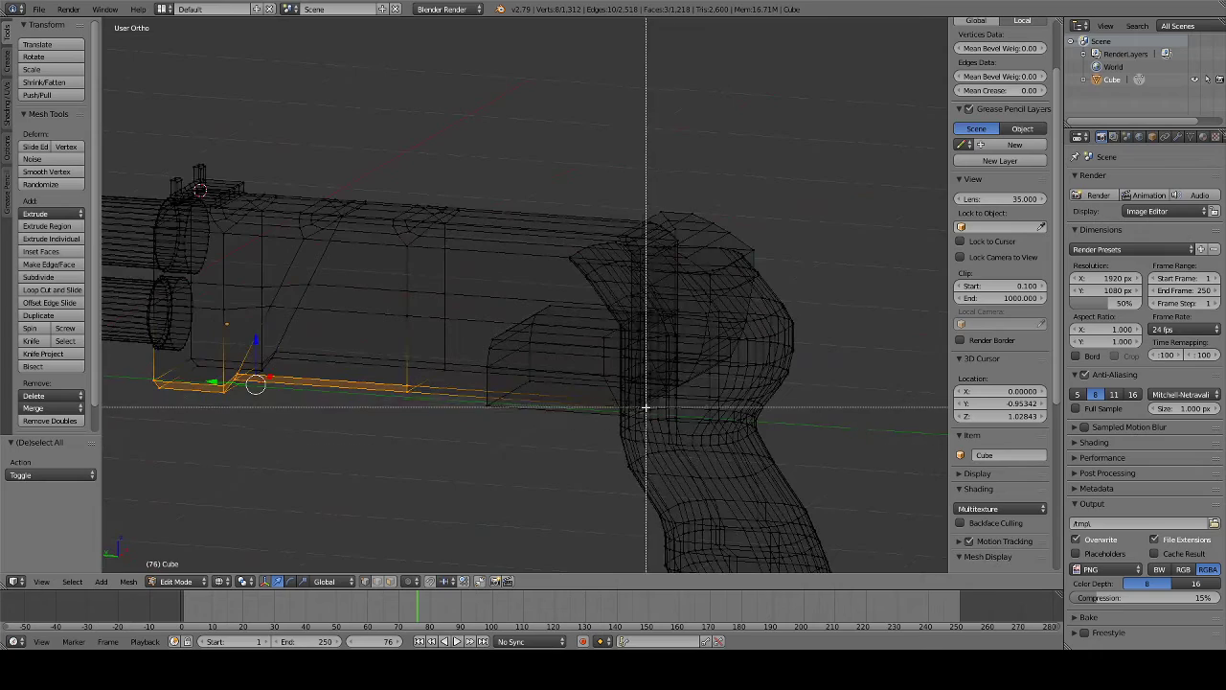
{"action": "left_click_drag", "start_coordinate": [638, 402], "coordinate": [649, 409]}
{"action": "middle_click_drag", "start_coordinate": [658, 410], "coordinate": [640, 418]}
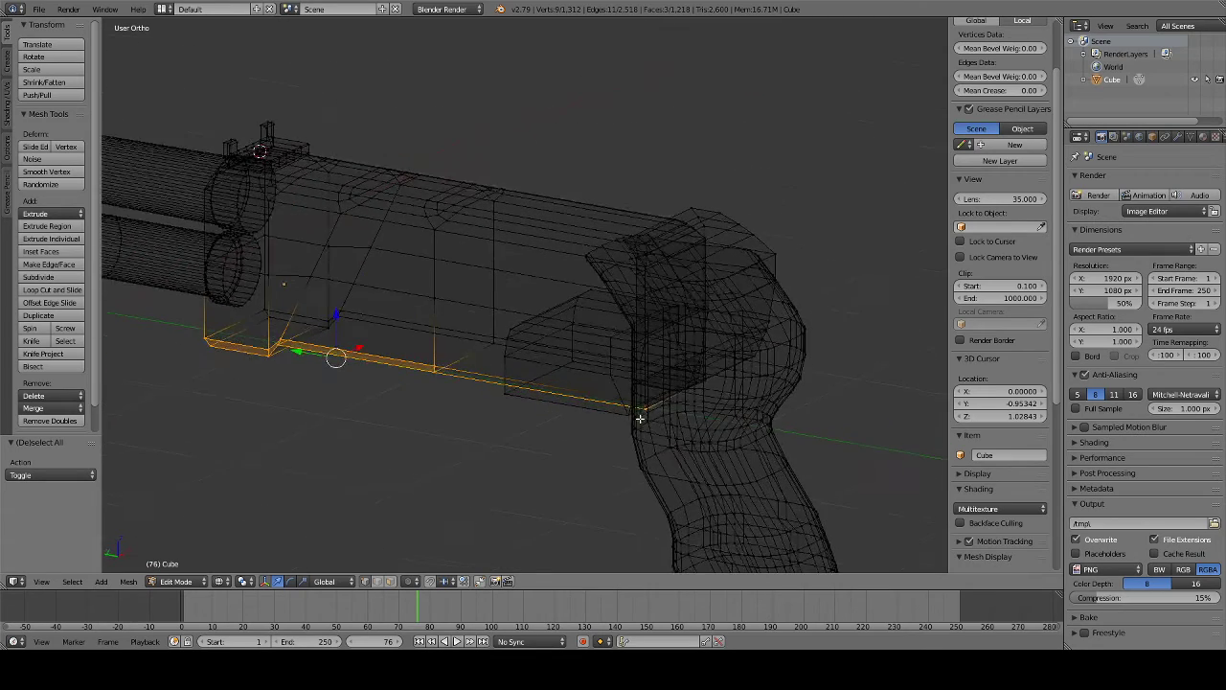
{"action": "key", "text": "b"}
{"action": "left_click_drag", "start_coordinate": [646, 402], "coordinate": [641, 418]}
{"action": "middle_click_drag", "start_coordinate": [641, 418], "coordinate": [651, 422]}
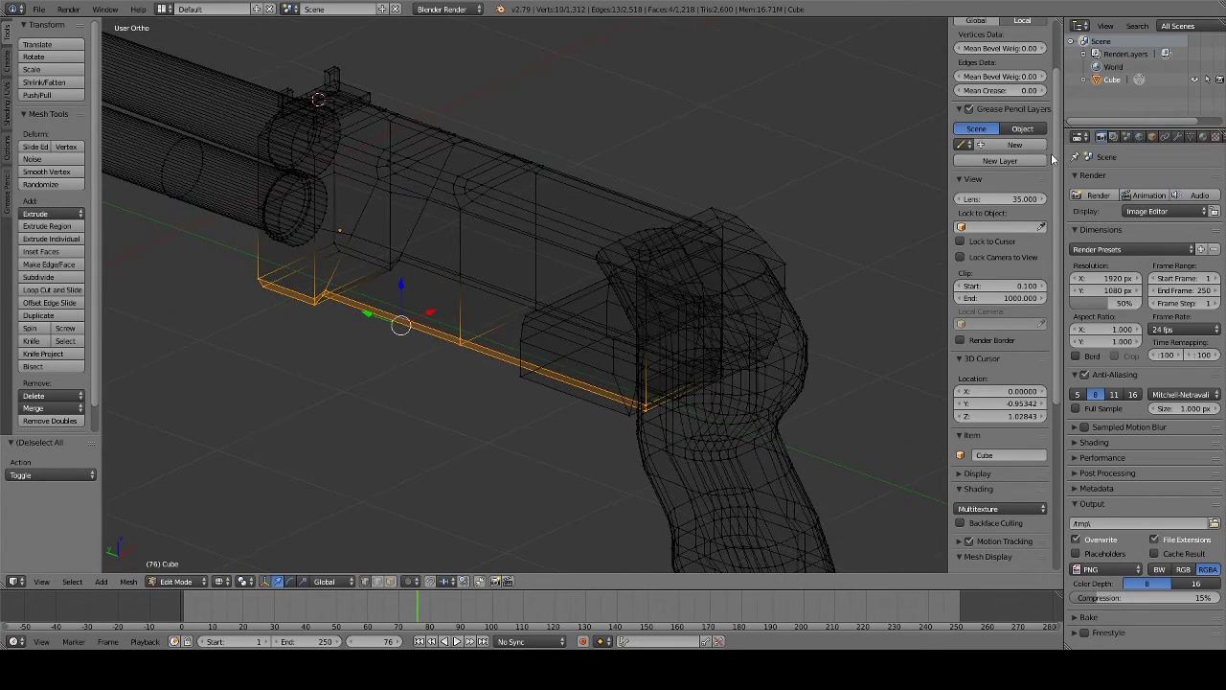
{"action": "scroll", "coordinate": [1002, 86], "scroll_direction": "up", "scroll_amount": 2}
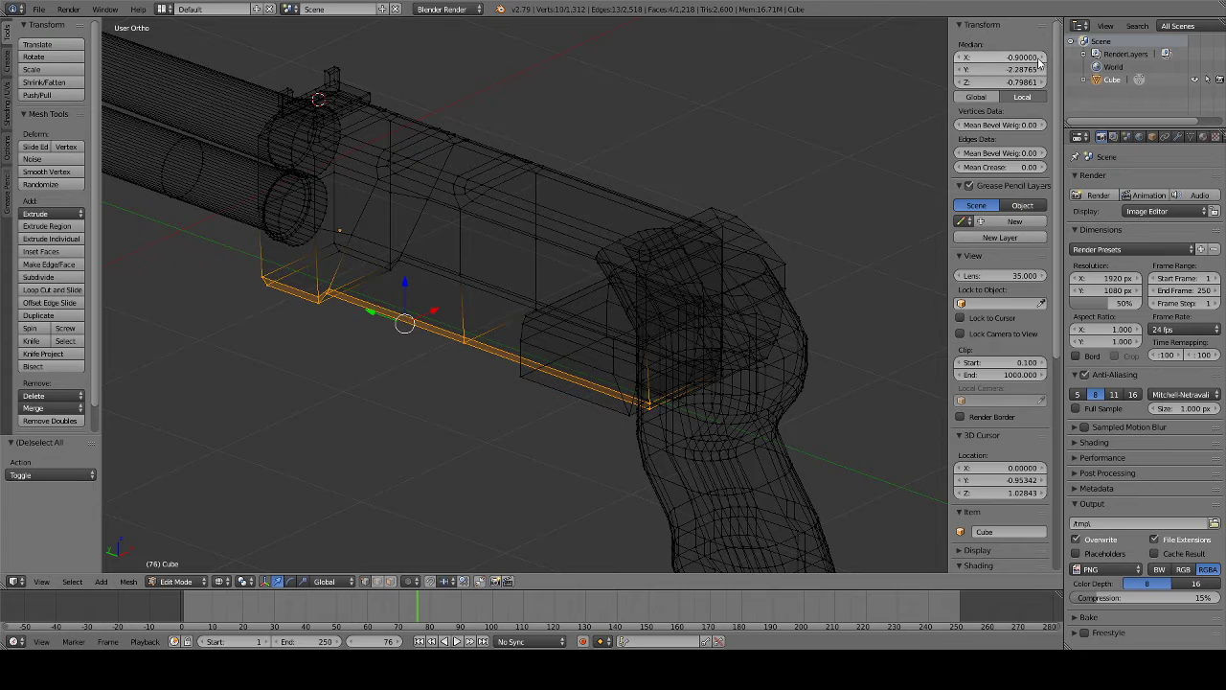
- Shift the selected bottom edges along X to -0.6
{"action": "left_click", "coordinate": [1042, 59]}
{"action": "left_click", "coordinate": [1043, 61]}
{"action": "left_click", "coordinate": [1042, 59]}
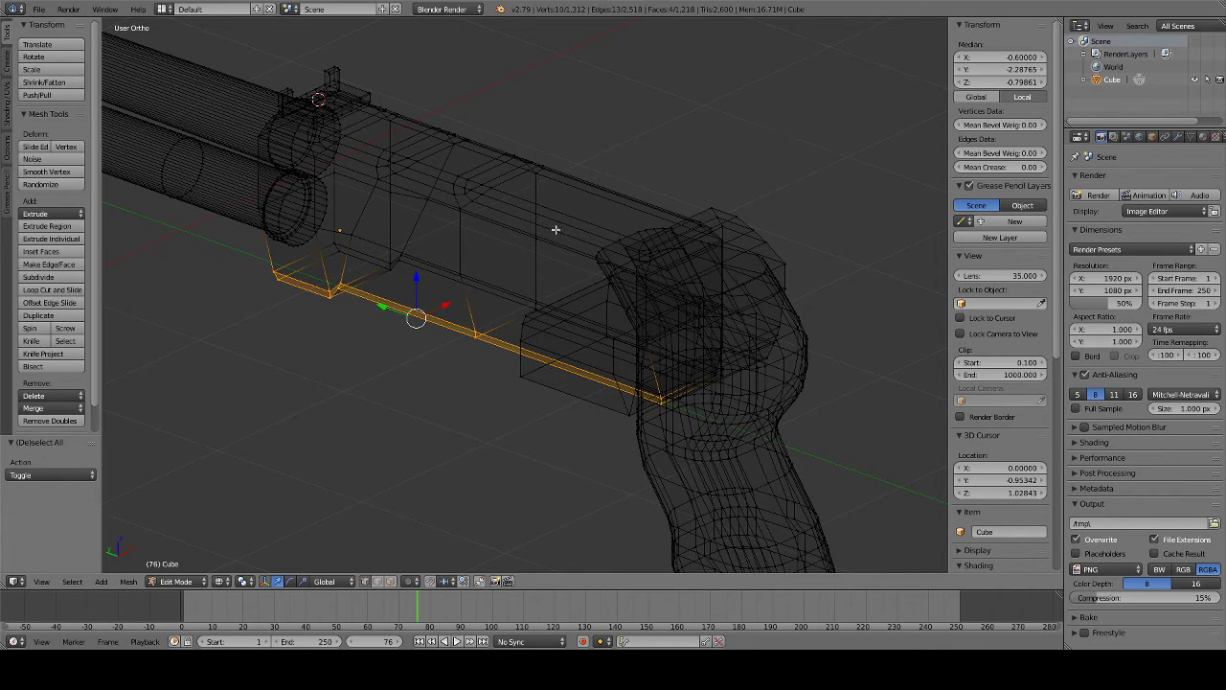
{"action": "mouse_move", "coordinate": [670, 201]}
{"action": "middle_mouse_down"}
{"action": "mouse_move", "coordinate": [756, 205]}
{"action": "mouse_move", "coordinate": [815, 157]}
{"action": "middle_mouse_up"}
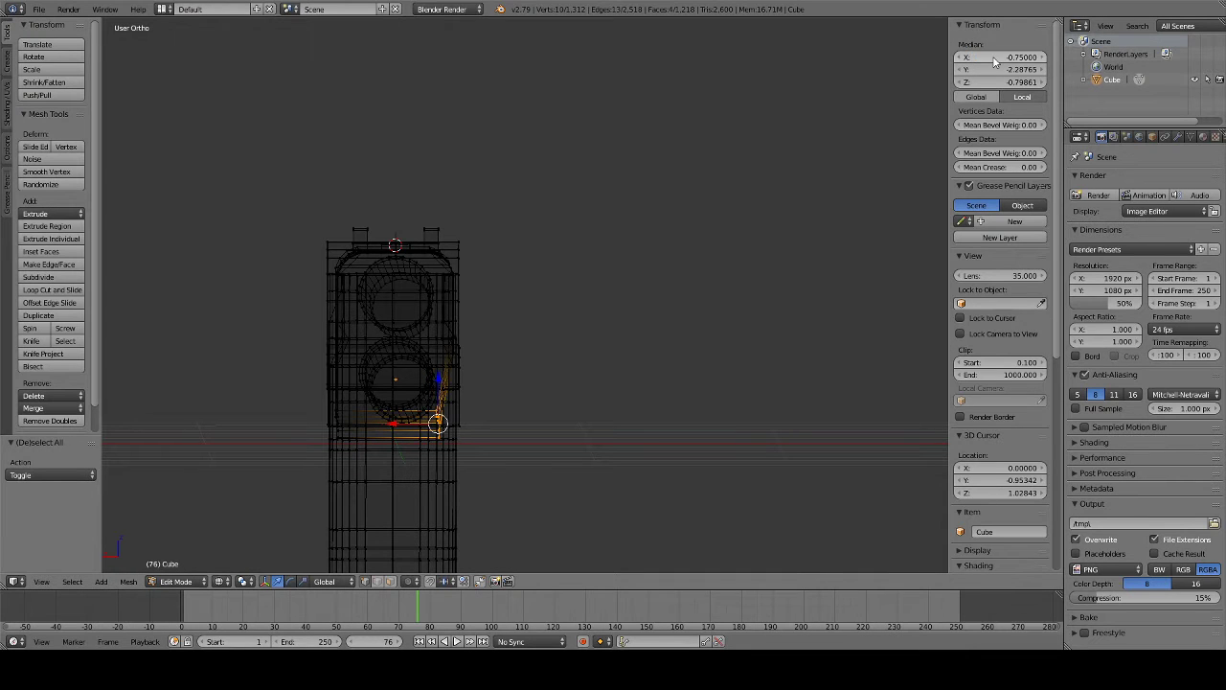
{"action": "scroll", "coordinate": [995, 62], "scroll_direction": "down", "scroll_amount": 5}
{"action": "key", "text": "z"}
{"action": "mouse_move", "coordinate": [462, 367]}
{"action": "middle_mouse_down"}
{"action": "mouse_move", "coordinate": [269, 377]}
{"action": "mouse_move", "coordinate": [334, 320]}
{"action": "mouse_move", "coordinate": [418, 342]}
{"action": "mouse_move", "coordinate": [345, 424]}
{"action": "mouse_move", "coordinate": [336, 405]}
{"action": "mouse_move", "coordinate": [490, 373]}
{"action": "mouse_move", "coordinate": [613, 393]}
{"action": "middle_mouse_up"}
- Select the receiver's lower edge loop, set its Median X to 0.75, and view solid-shaded
{"action": "right_click", "coordinate": [491, 375], "text": "alt"}
{"action": "key", "text": "z"}
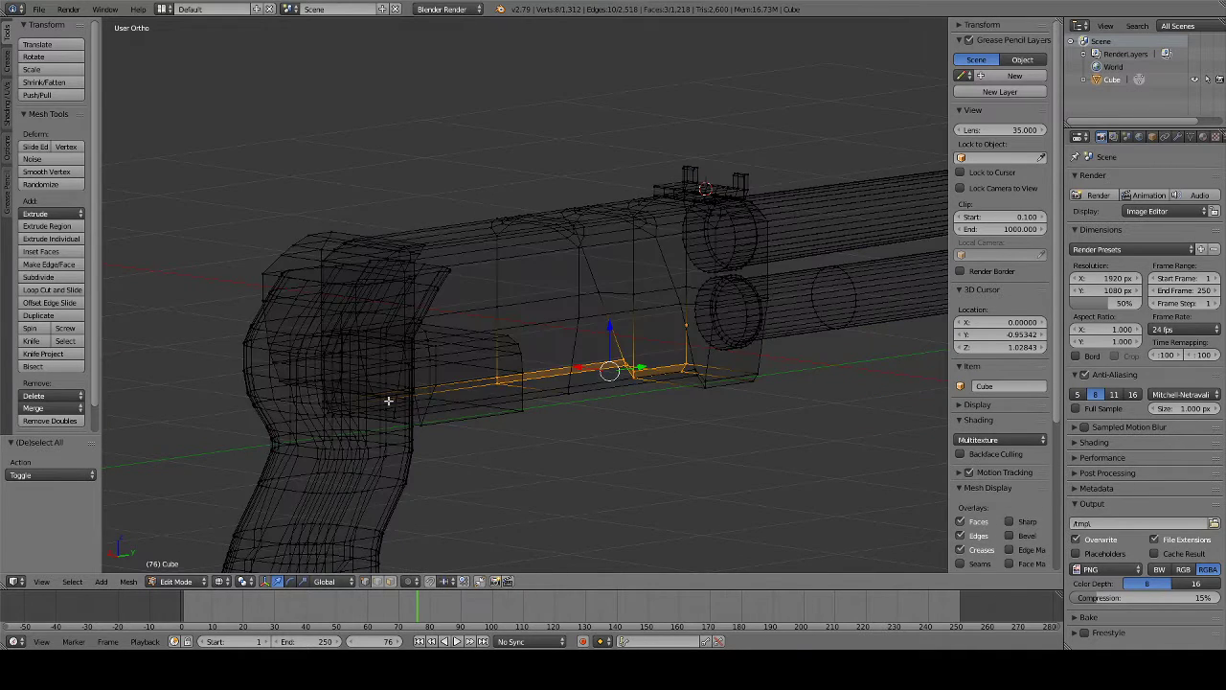
{"action": "scroll", "coordinate": [388, 400], "scroll_direction": "up", "scroll_amount": 2}
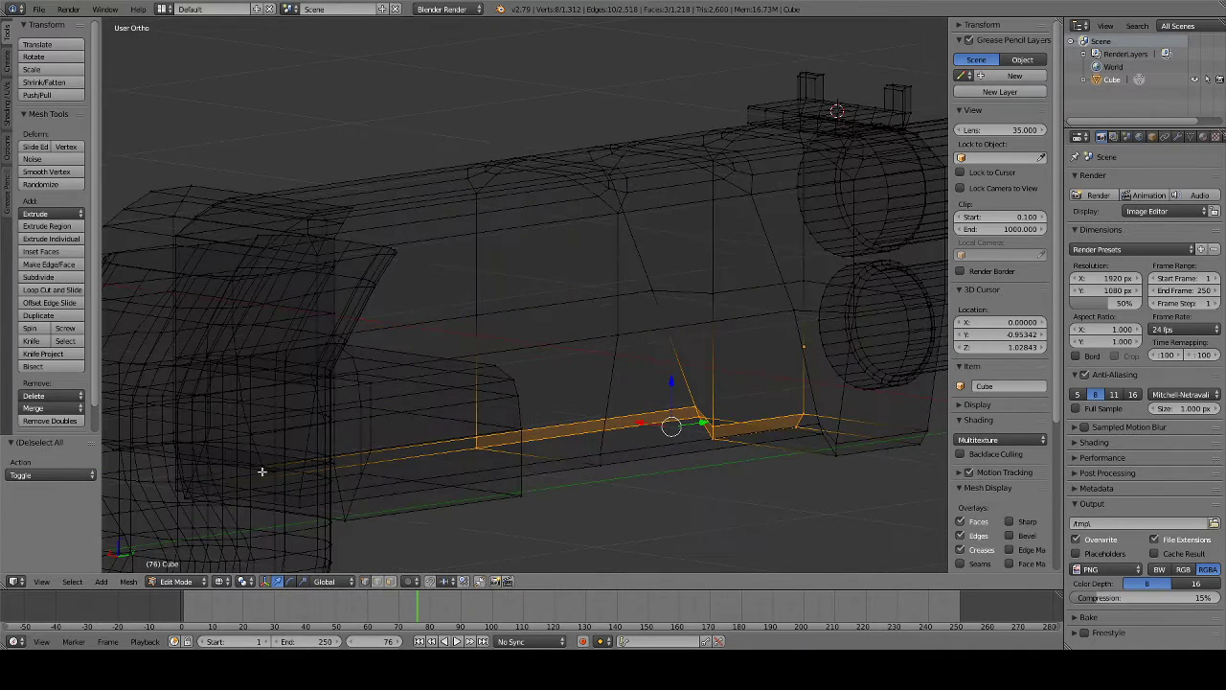
{"action": "right_click", "coordinate": [178, 484], "text": "shift"}
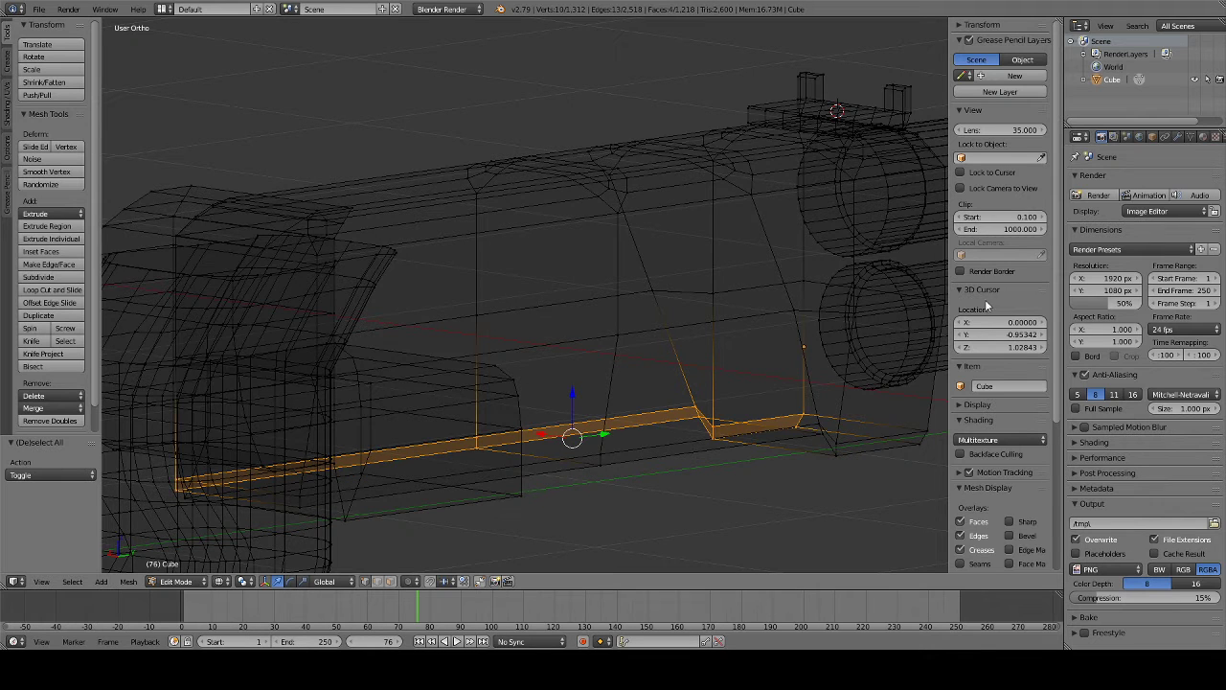
{"action": "left_click", "coordinate": [978, 27]}
{"action": "type", "text": "0.75"}
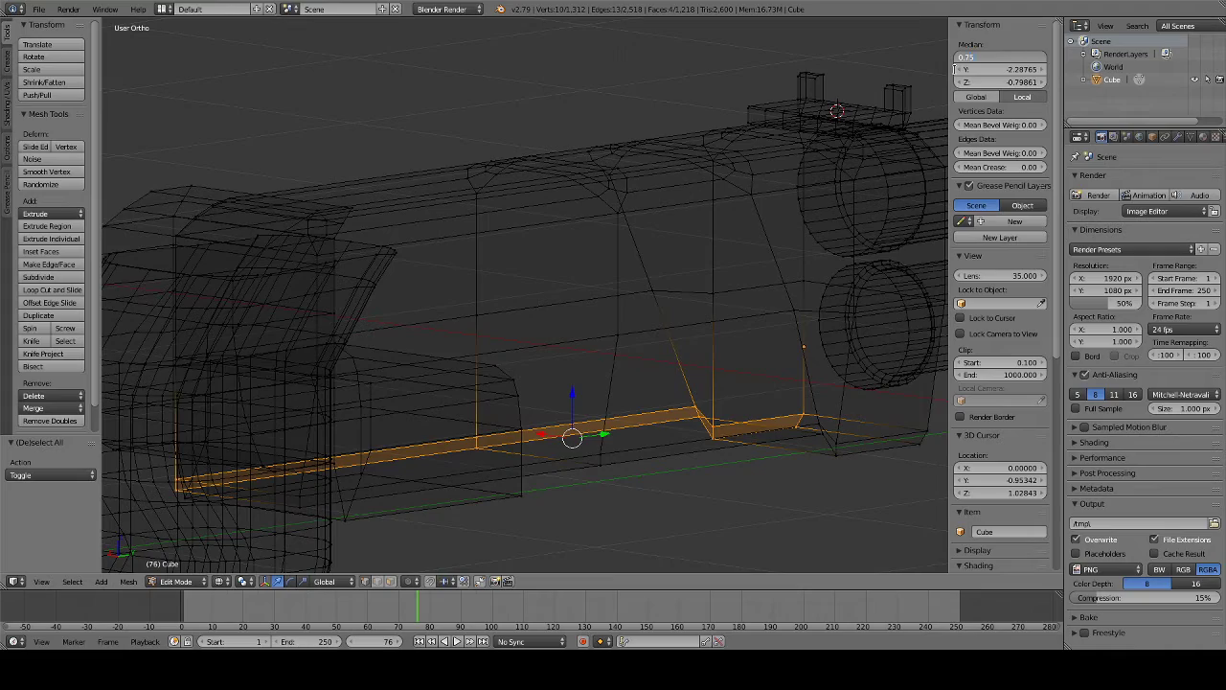
{"action": "key", "text": "Return"}
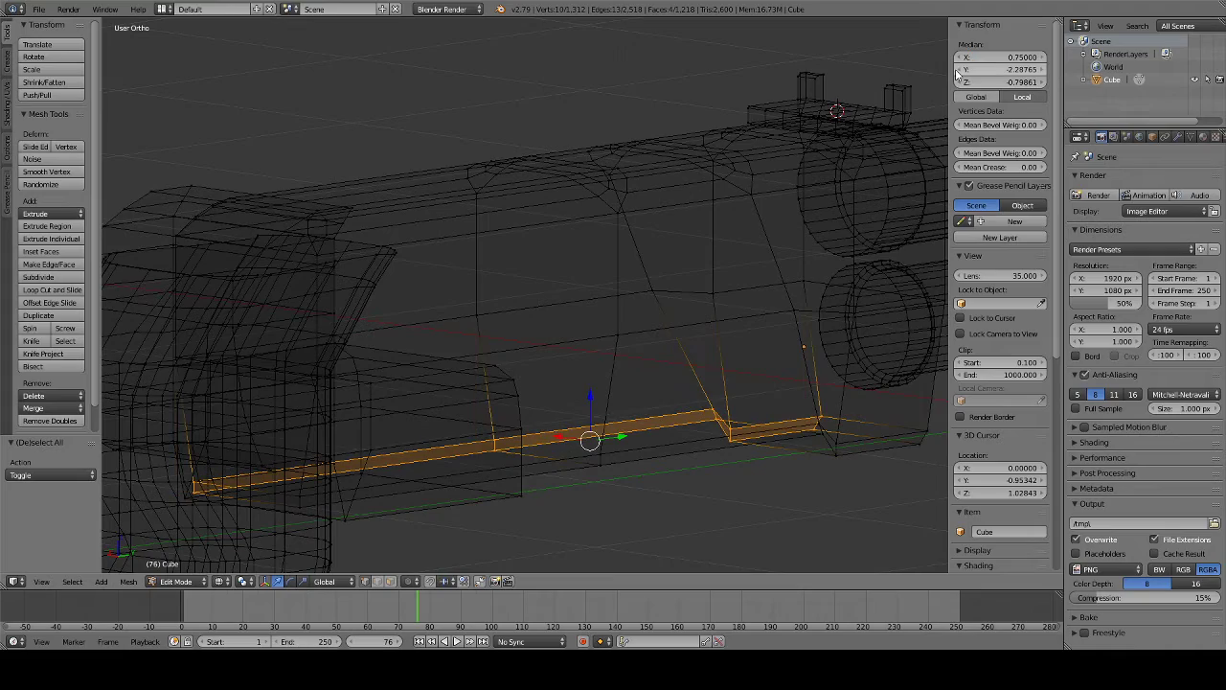
{"action": "key", "text": "a"}
{"action": "key", "text": "z"}
{"action": "mouse_move", "coordinate": [718, 470]}
{"action": "middle_mouse_down"}
{"action": "mouse_move", "coordinate": [475, 496]}
{"action": "mouse_move", "coordinate": [405, 482]}
{"action": "mouse_move", "coordinate": [339, 487]}
{"action": "mouse_move", "coordinate": [340, 474]}
{"action": "middle_mouse_up"}
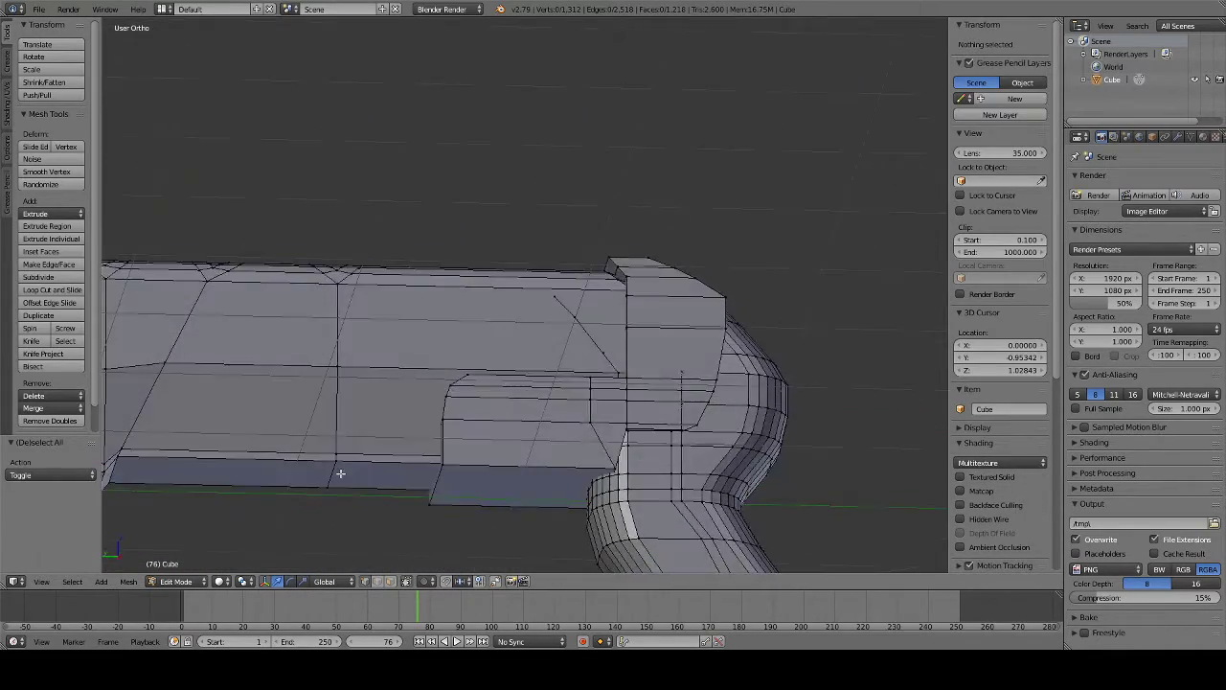
- Set the receiver's bottom face to Median X -0.85
{"action": "key", "text": "b"}
{"action": "left_click_drag", "start_coordinate": [441, 458], "coordinate": [472, 471]}
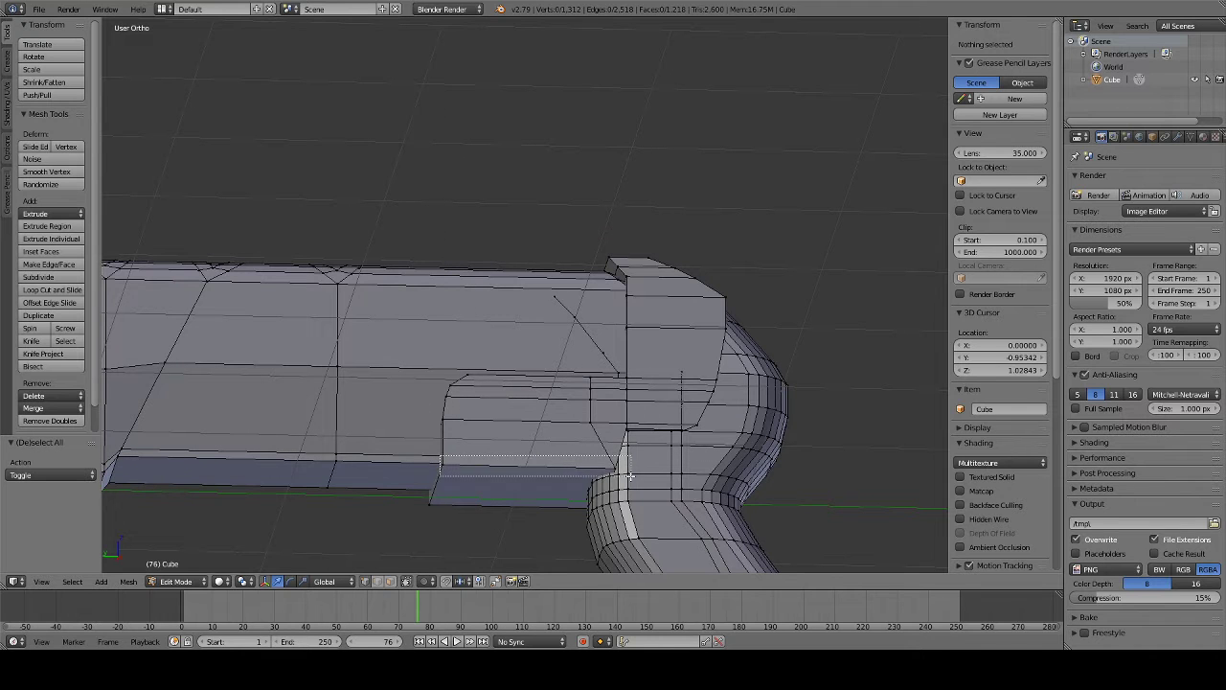
{"action": "left_click_drag", "start_coordinate": [629, 477], "coordinate": [621, 474]}
{"action": "middle_click_drag", "start_coordinate": [621, 474], "coordinate": [669, 464]}
{"action": "type", "text": "0.8"}
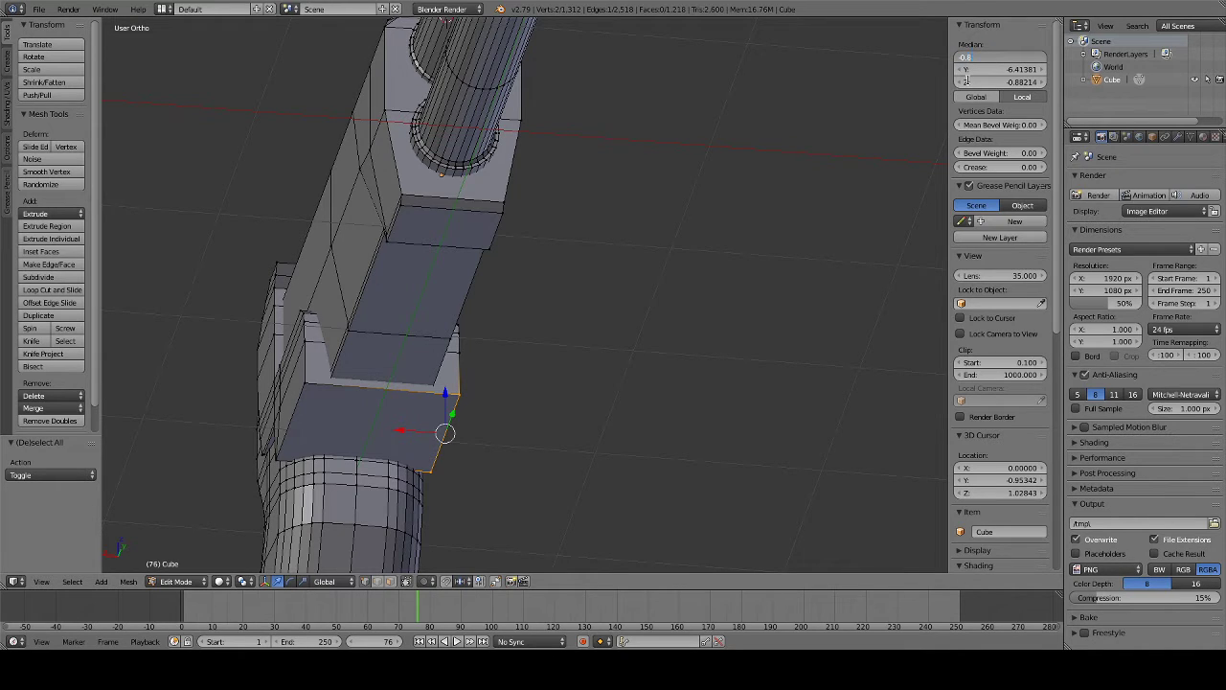
{"action": "type", "text": "5"}
{"action": "key", "text": "Return"}
{"action": "key", "text": "a"}
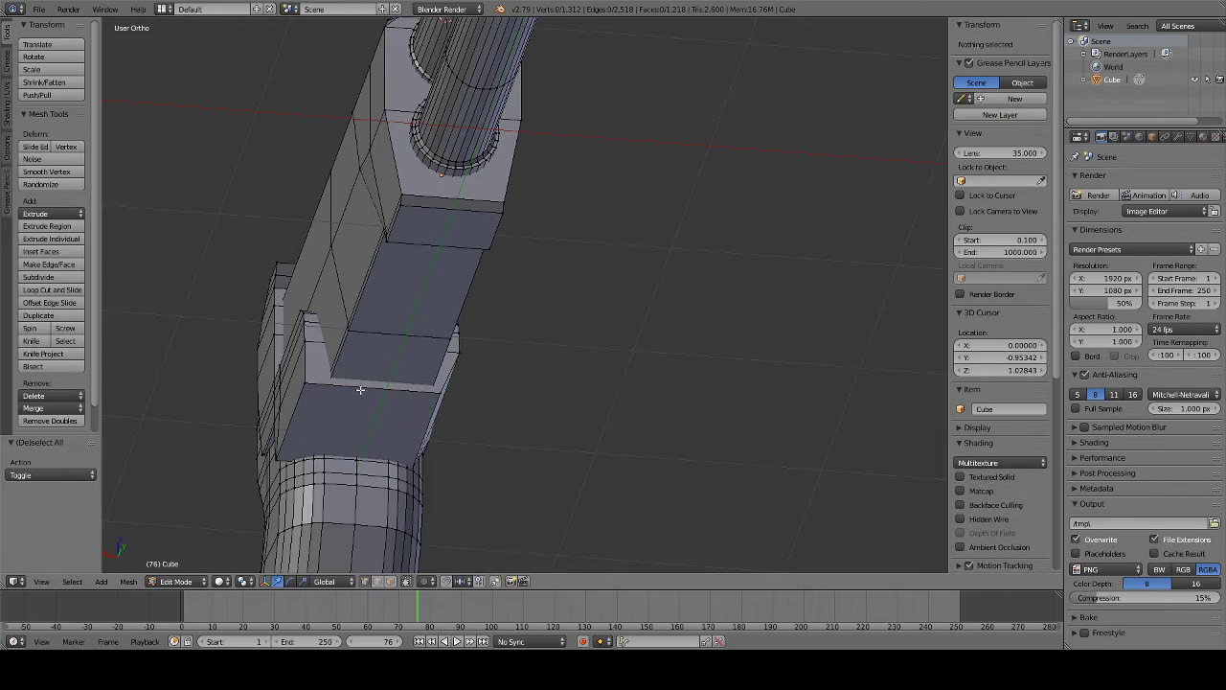
- Move the opposite edge's two vertices to X 0.85
{"action": "right_click", "coordinate": [300, 379]}
{"action": "right_click", "coordinate": [277, 458], "text": "shift"}
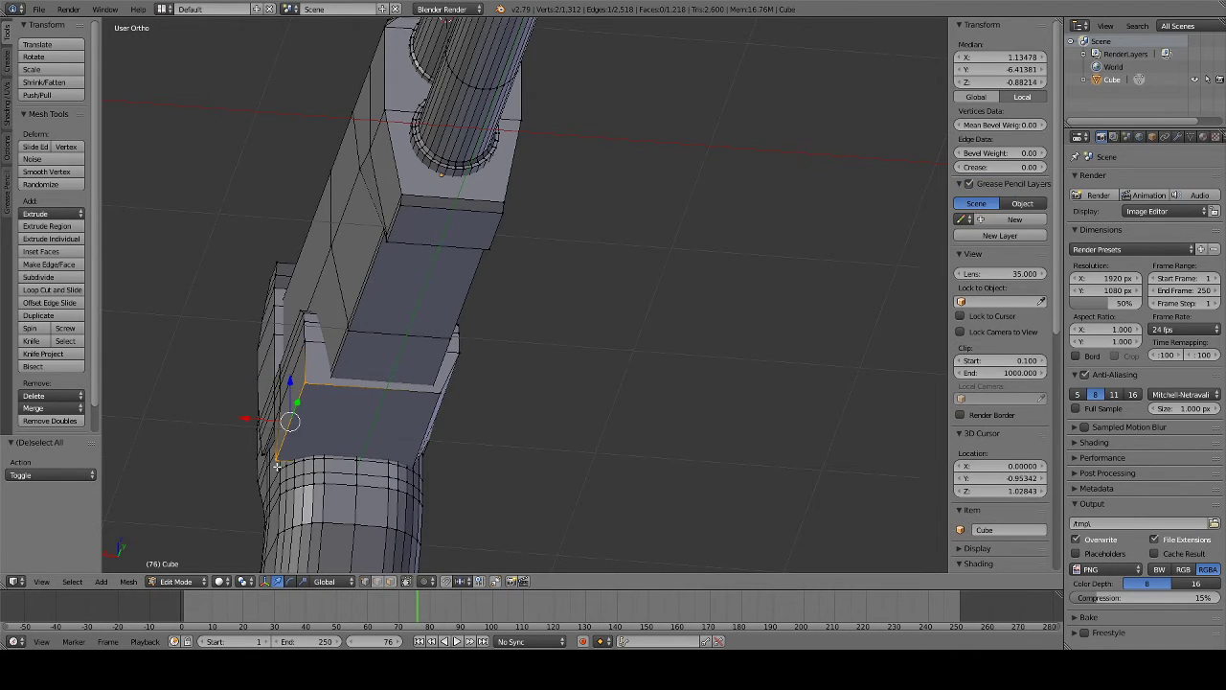
{"action": "mouse_move", "coordinate": [278, 458]}
{"action": "middle_mouse_down"}
{"action": "mouse_move", "coordinate": [339, 451]}
{"action": "mouse_move", "coordinate": [393, 470]}
{"action": "middle_mouse_up"}
{"action": "type", "text": "0.85"}
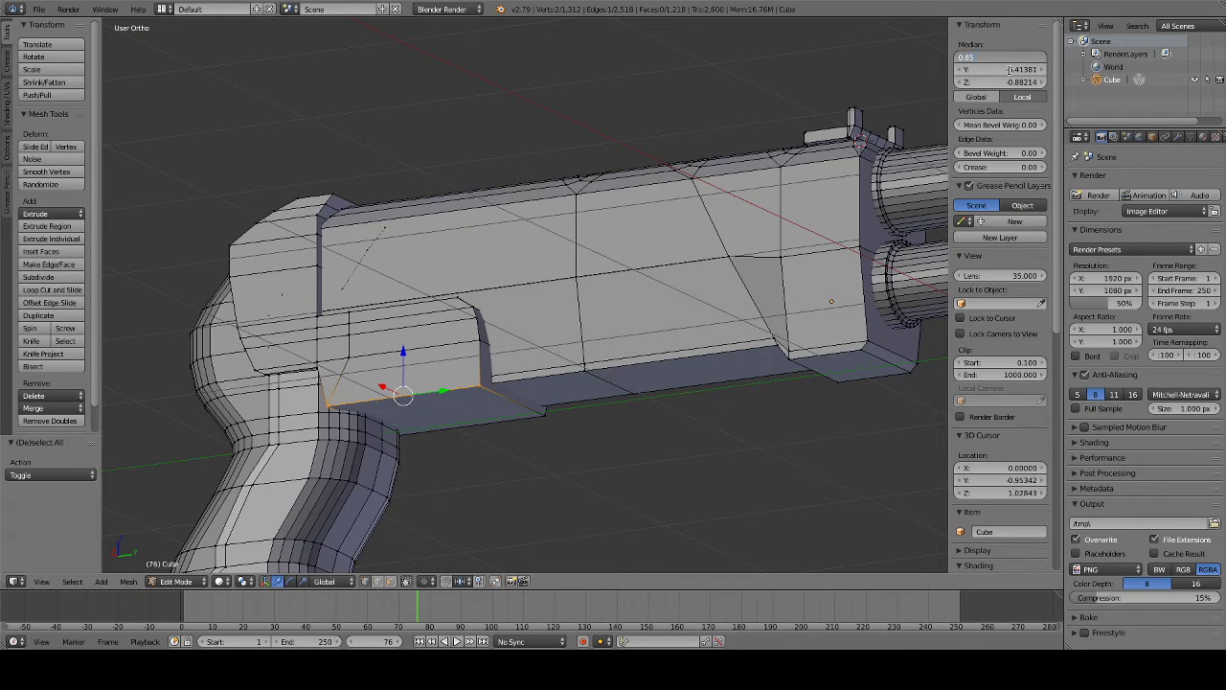
{"action": "key", "text": "Return"}
{"action": "mouse_move", "coordinate": [630, 410]}
{"action": "middle_mouse_down"}
{"action": "mouse_move", "coordinate": [553, 468]}
{"action": "mouse_move", "coordinate": [441, 437]}
{"action": "mouse_move", "coordinate": [501, 466]}
{"action": "mouse_move", "coordinate": [574, 472]}
{"action": "mouse_move", "coordinate": [794, 452]}
{"action": "mouse_move", "coordinate": [884, 485]}
{"action": "mouse_move", "coordinate": [133, 484]}
{"action": "mouse_move", "coordinate": [372, 430]}
{"action": "mouse_move", "coordinate": [755, 454]}
{"action": "mouse_move", "coordinate": [607, 410]}
{"action": "mouse_move", "coordinate": [379, 384]}
{"action": "mouse_move", "coordinate": [220, 451]}
{"action": "mouse_move", "coordinate": [143, 450]}
{"action": "mouse_move", "coordinate": [805, 445]}
{"action": "mouse_move", "coordinate": [465, 434]}
{"action": "middle_mouse_up"}
{"action": "scroll", "coordinate": [440, 438], "scroll_direction": "down", "scroll_amount": 3}
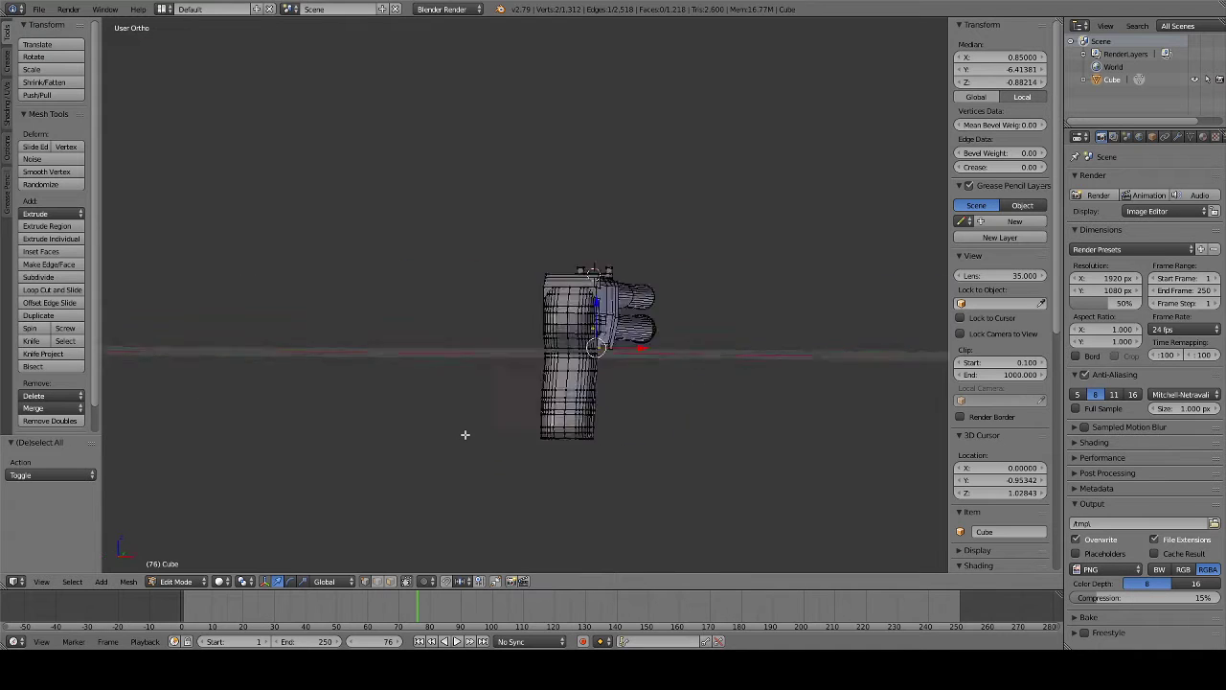
- In the right side view, centre the barrel front and add a cube to the mesh
{"action": "key", "text": "KP_3"}
{"action": "key", "text": "a"}
{"action": "middle_click_drag", "start_coordinate": [632, 405], "coordinate": [277, 379], "text": "shift"}
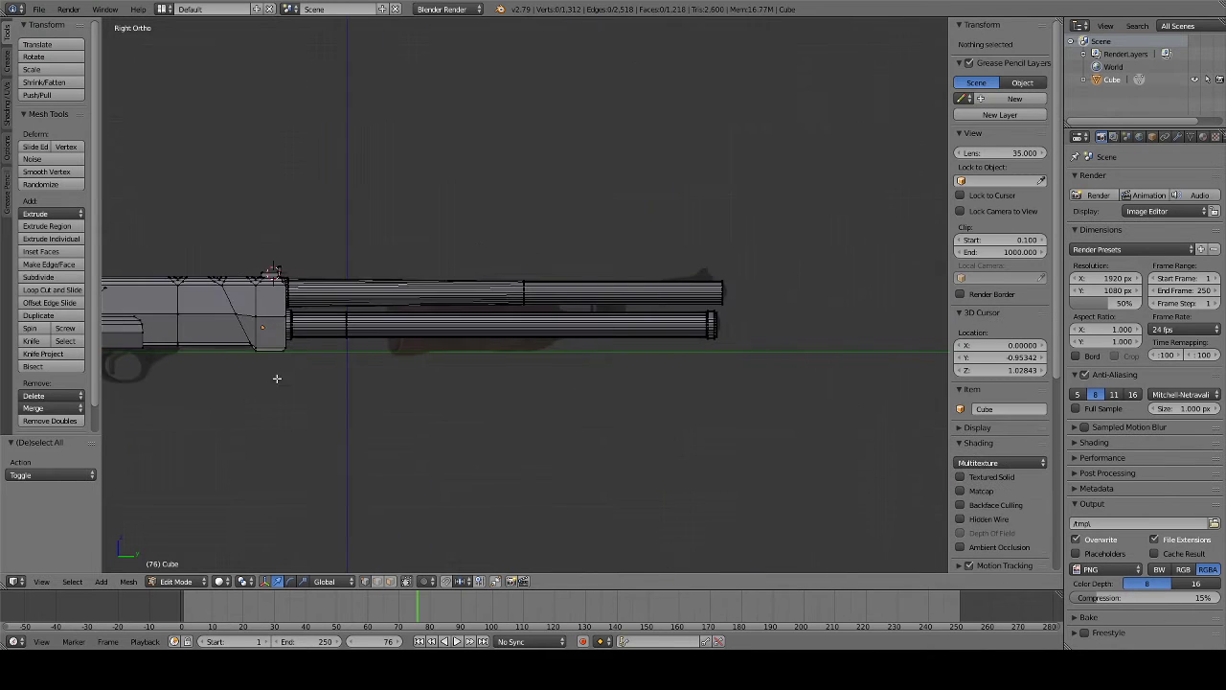
{"action": "middle_click_drag", "start_coordinate": [681, 328], "coordinate": [616, 336], "text": "shift"}
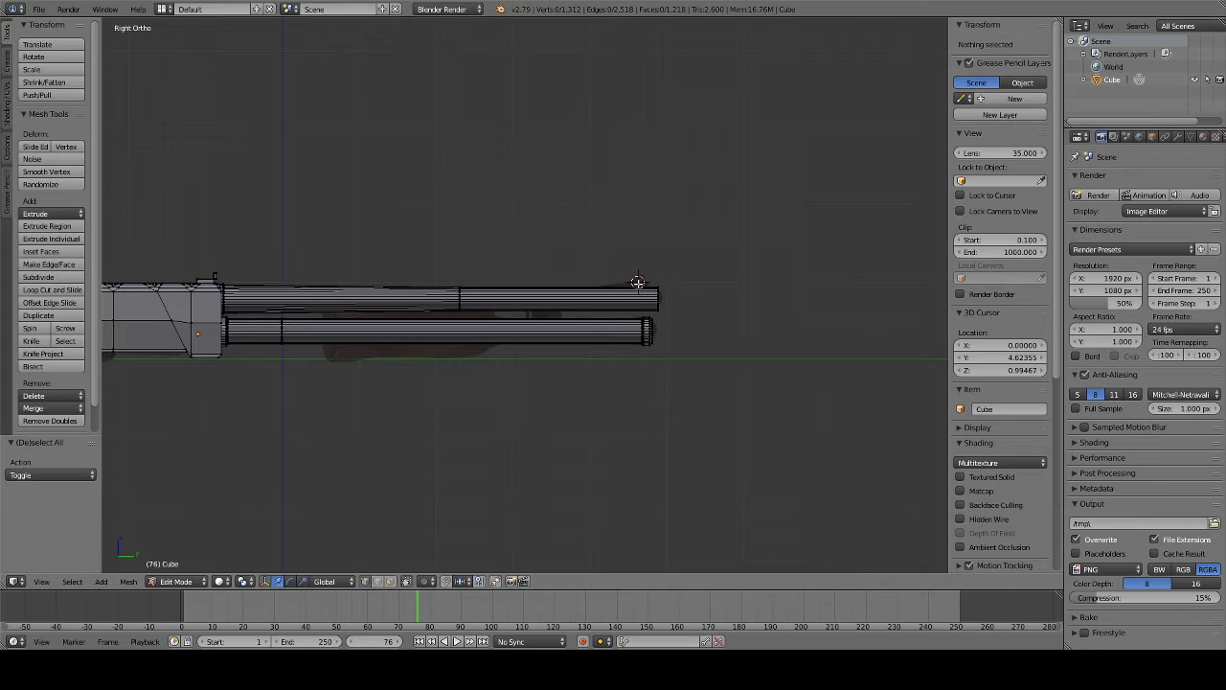
{"action": "left_click", "coordinate": [100, 582]}
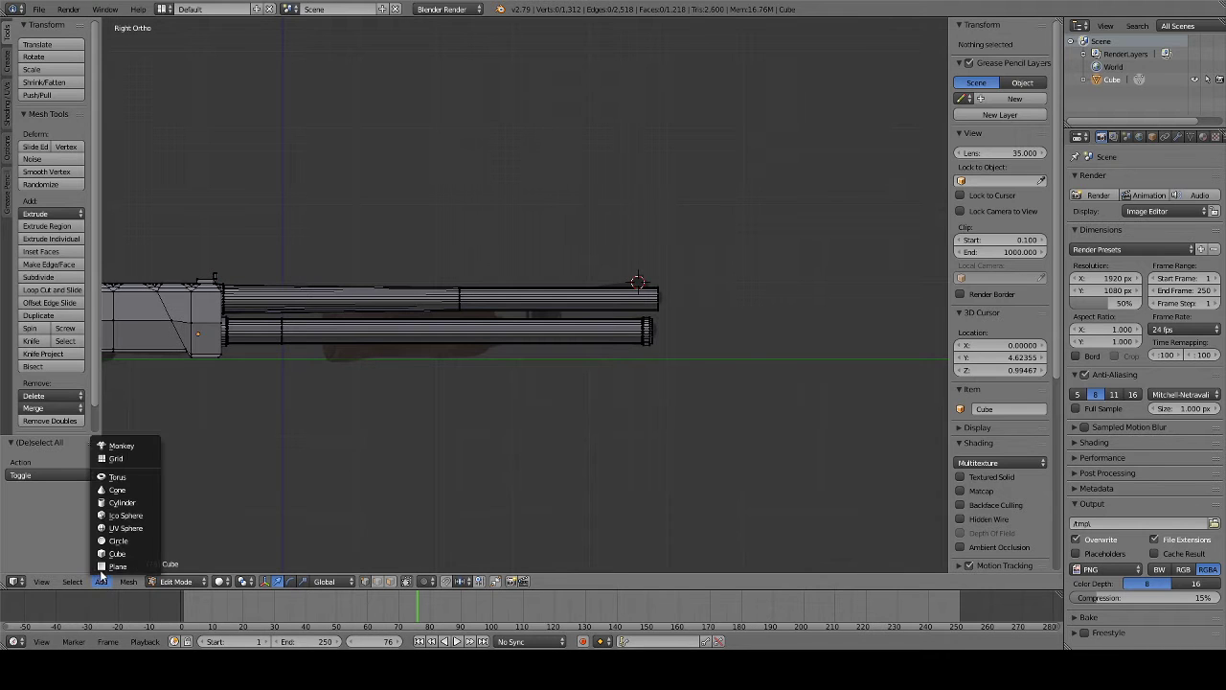
{"action": "left_click", "coordinate": [115, 556]}
{"action": "middle_click_drag", "start_coordinate": [899, 292], "coordinate": [796, 306], "text": "shift"}
{"action": "scroll", "coordinate": [796, 307], "scroll_direction": "up", "scroll_amount": 4}
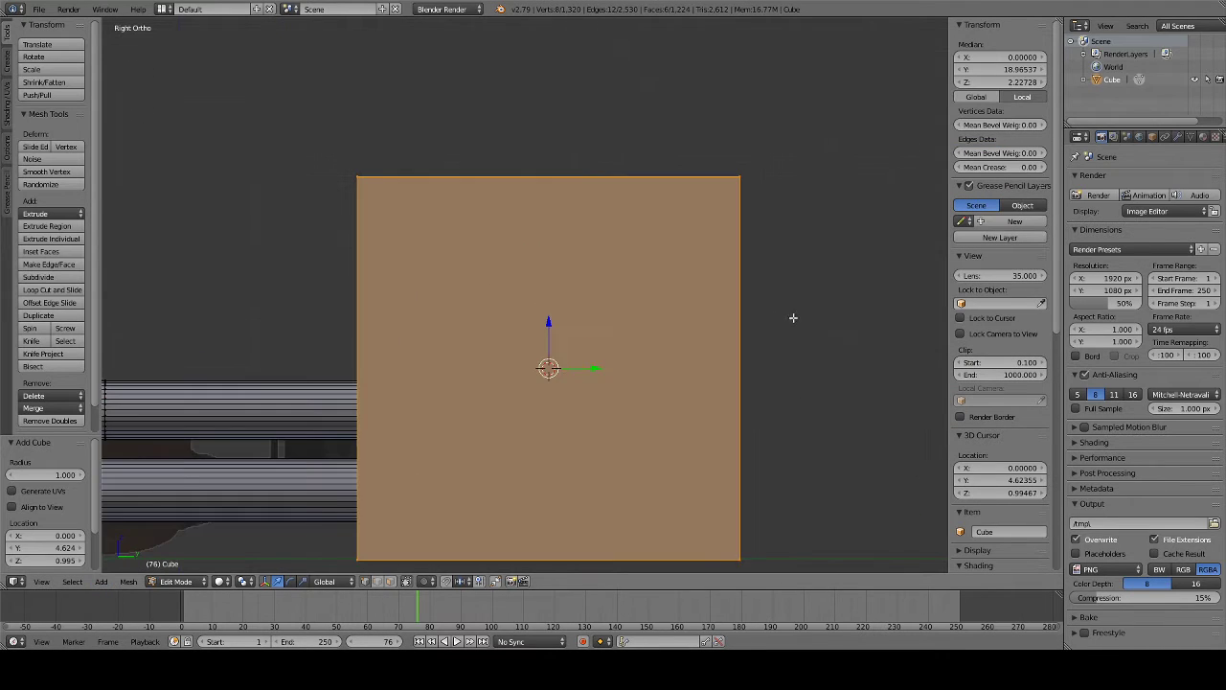
{"action": "scroll", "coordinate": [803, 382], "scroll_direction": "up", "scroll_amount": 2}
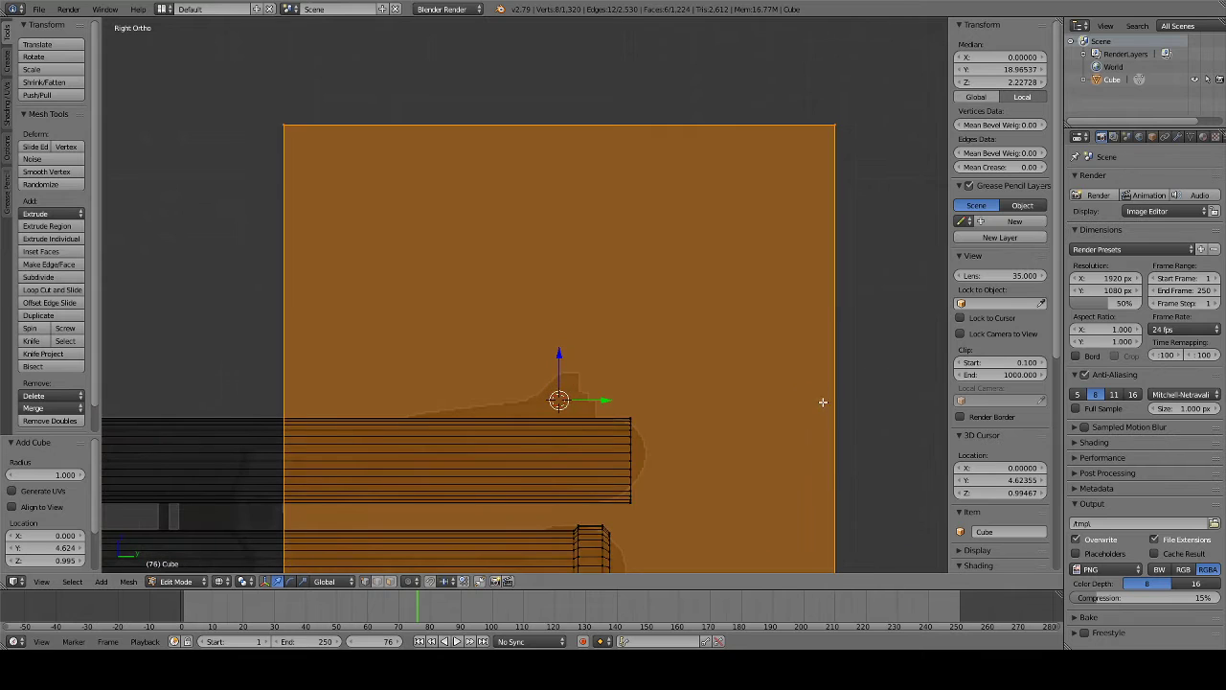
- Shrink the new cube and drop it onto the top of the barrel
{"action": "key", "text": "s"}
{"action": "left_click", "coordinate": [570, 400]}
{"action": "key", "text": "g"}
{"action": "key", "text": "y"}
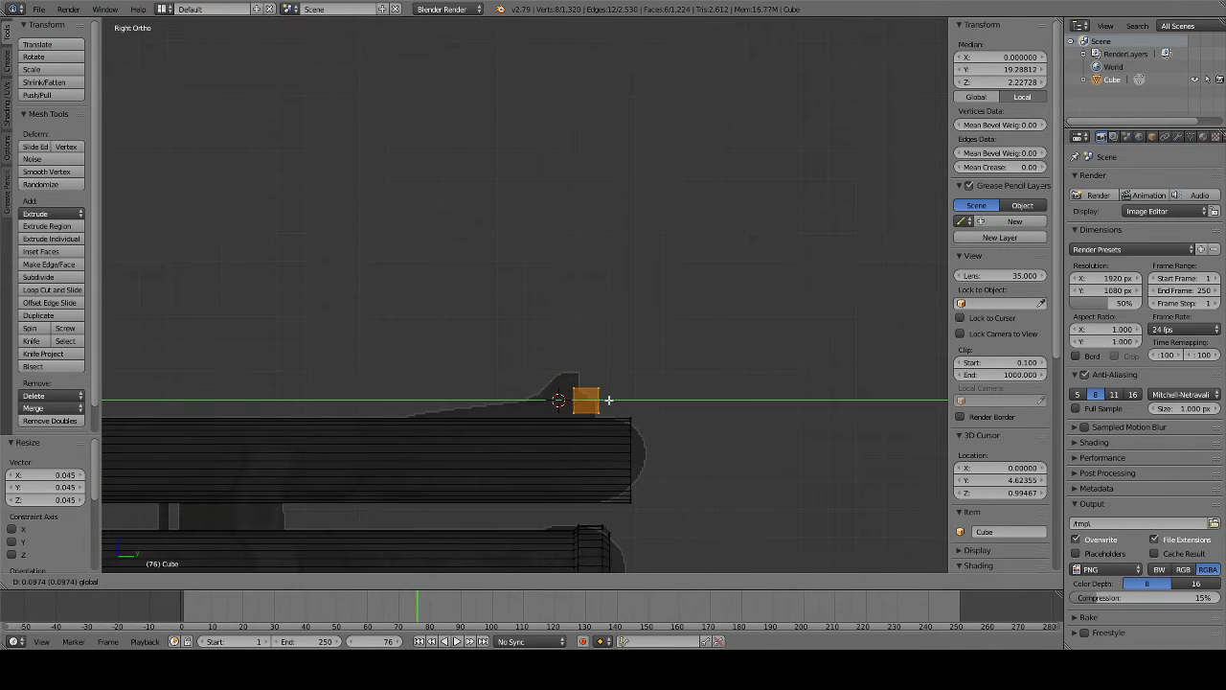
{"action": "key", "text": "z"}
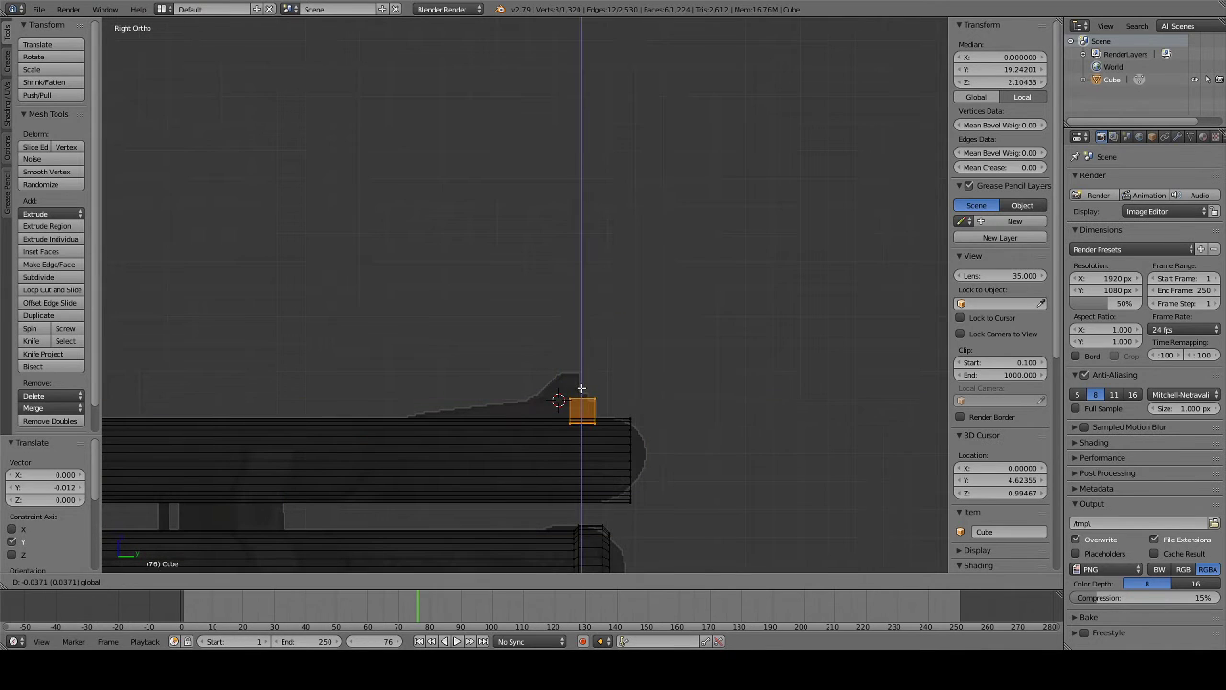
{"action": "left_click", "coordinate": [583, 394]}
{"action": "middle_click_drag", "start_coordinate": [584, 394], "coordinate": [744, 417]}
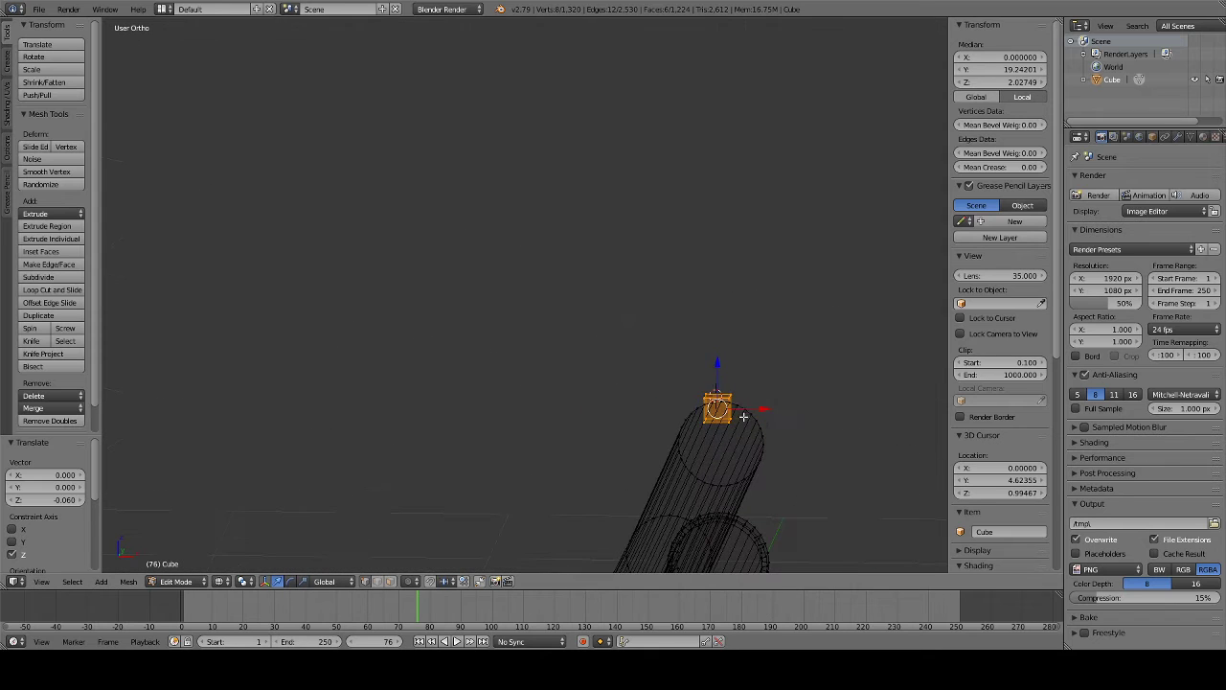
{"action": "key", "text": "KP_3"}
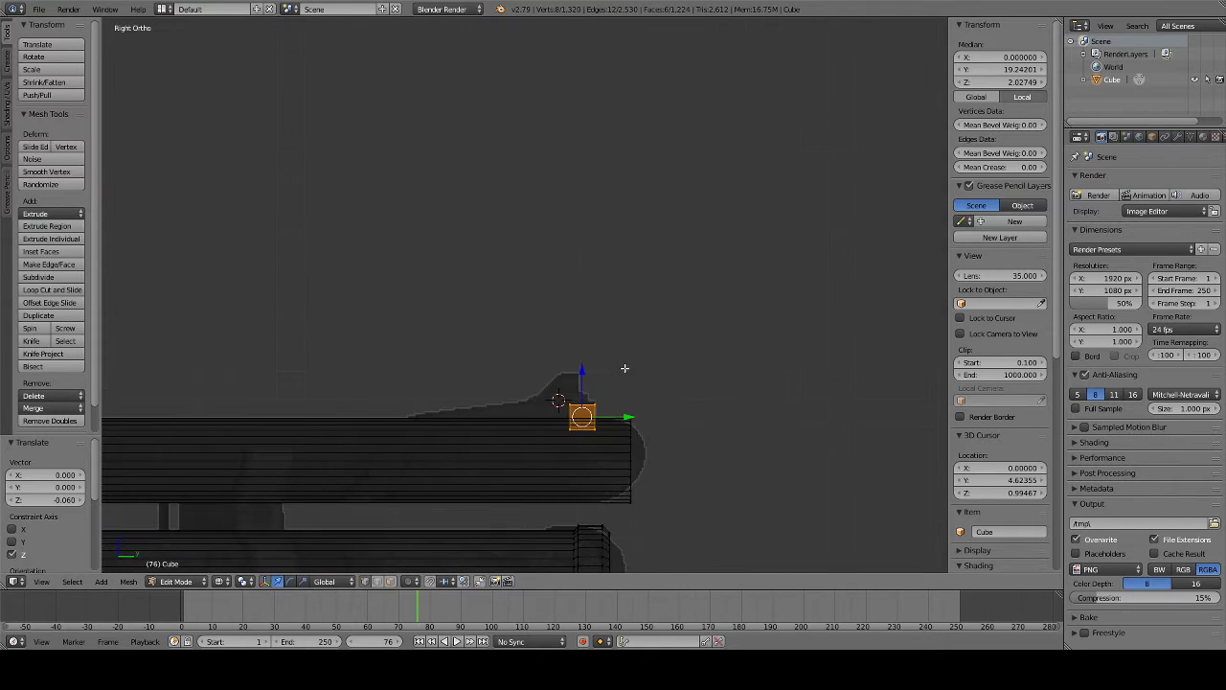
{"action": "scroll", "coordinate": [624, 368], "scroll_direction": "up", "scroll_amount": 3}
{"action": "middle_click_drag", "start_coordinate": [709, 446], "coordinate": [681, 271], "text": "shift"}
- Scale the cube to 0.724 and slide it along the barrel into position
{"action": "key", "text": "s"}
{"action": "left_click", "coordinate": [517, 348]}
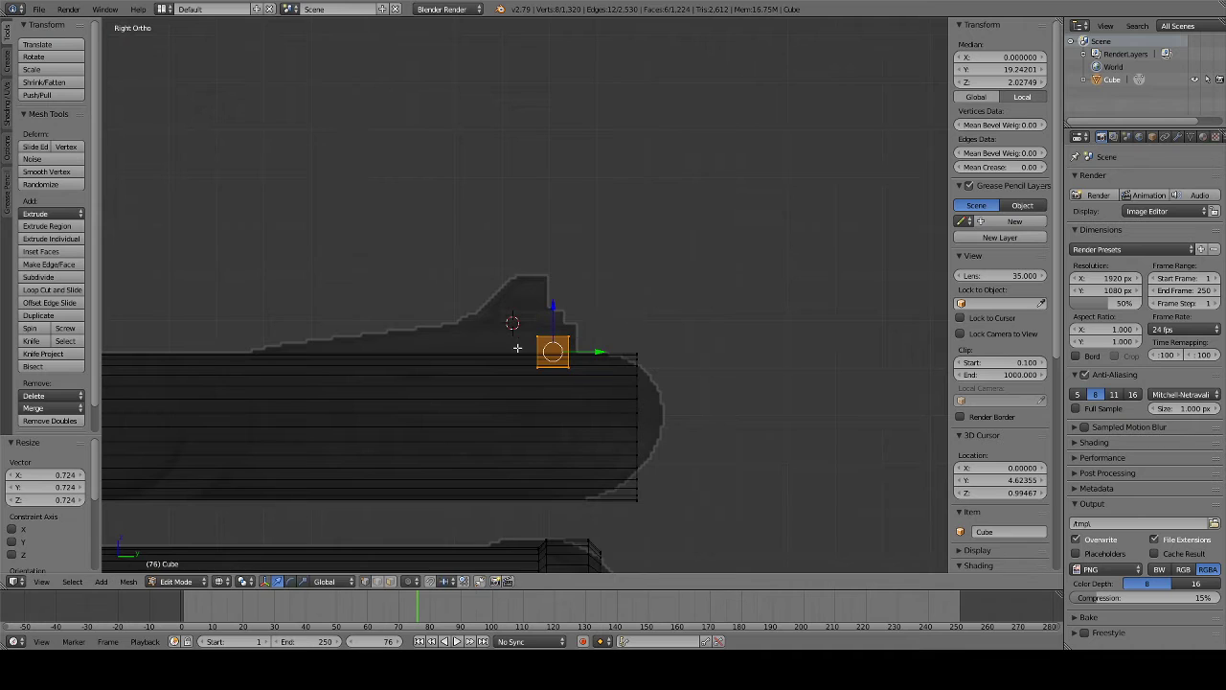
{"action": "key", "text": "g"}
{"action": "key", "text": "y"}
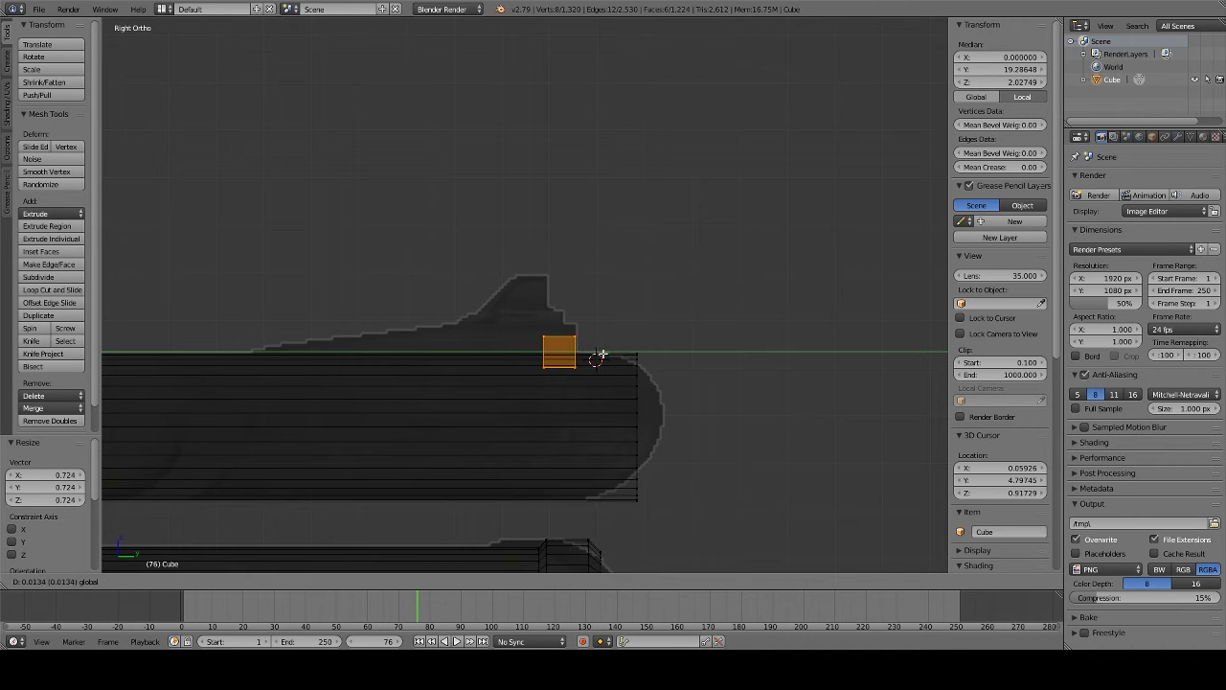
{"action": "left_click", "coordinate": [597, 357]}
- Raise the box's top vertices to the reference height and stretch its left side along the barrel
{"action": "key", "text": "a"}
{"action": "key", "text": "b"}
{"action": "mouse_move", "coordinate": [534, 326]}
{"action": "left_mouse_down"}
{"action": "mouse_move", "coordinate": [587, 347]}
{"action": "mouse_move", "coordinate": [561, 397]}
{"action": "left_mouse_up"}
{"action": "key", "text": "g"}
{"action": "key", "text": "z"}
{"action": "left_click", "coordinate": [573, 304]}
{"action": "key", "text": "a"}
{"action": "key", "text": "b"}
{"action": "key", "text": "g"}
{"action": "key", "text": "y"}
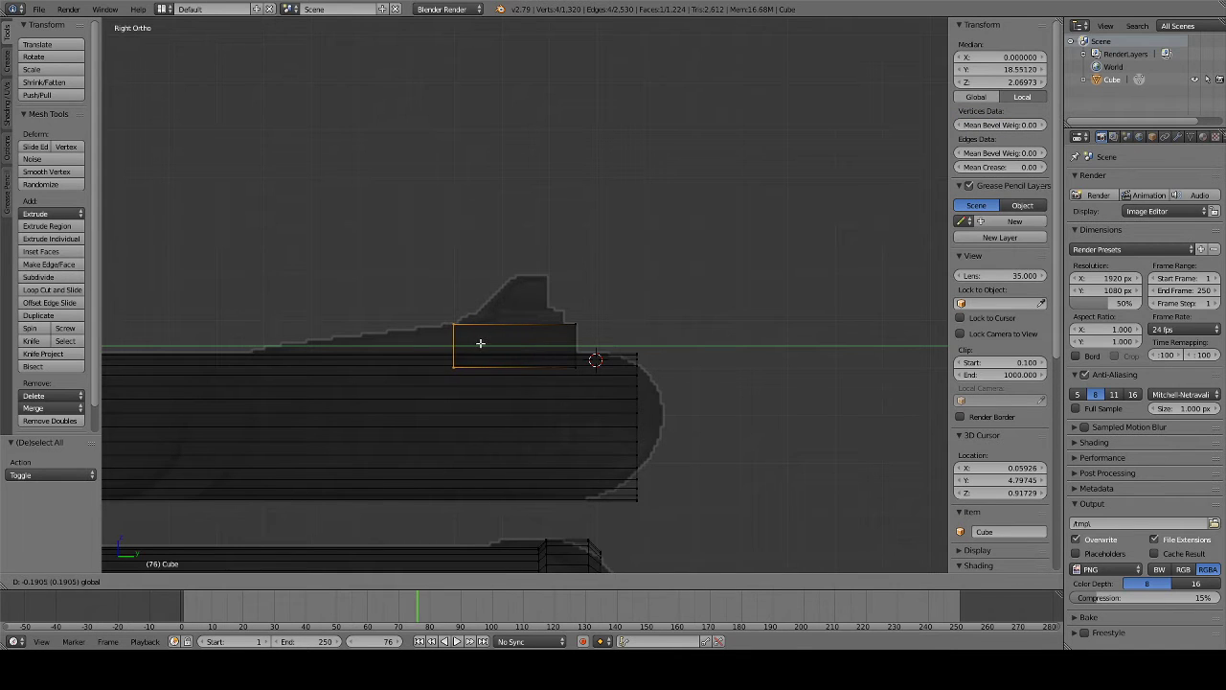
{"action": "left_click", "coordinate": [470, 343]}
- Taper the block's lower left edge back toward the rear
{"action": "key", "text": "a"}
{"action": "key", "text": "b"}
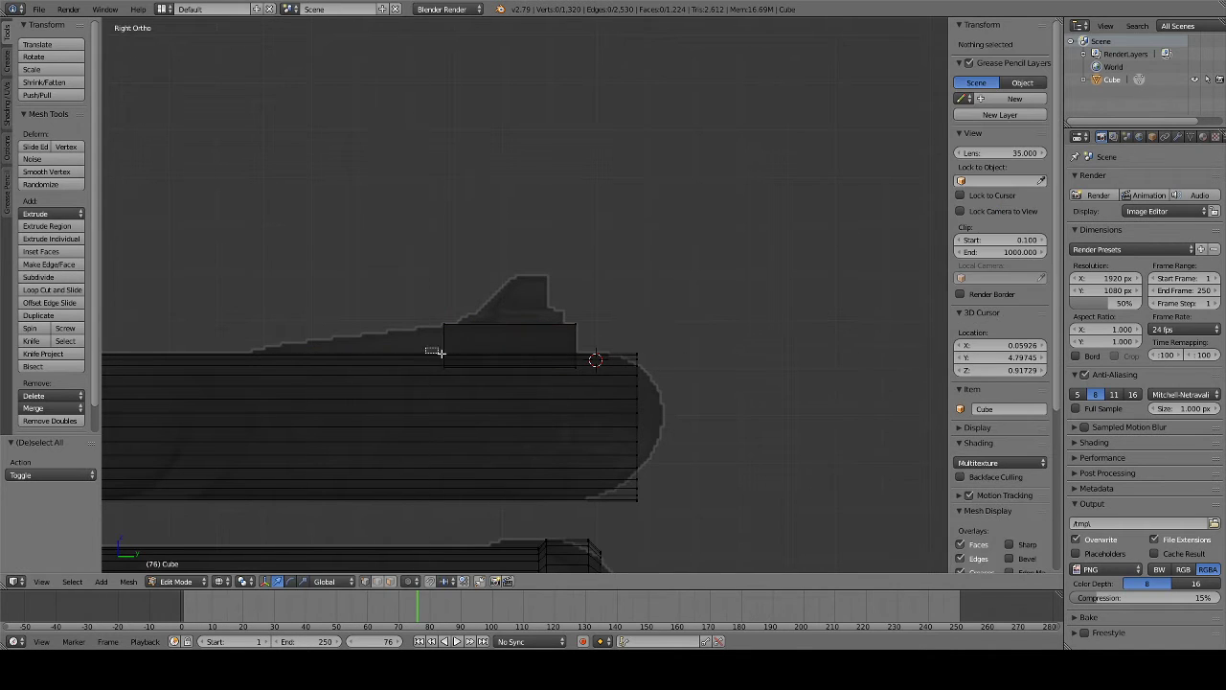
{"action": "left_click_drag", "start_coordinate": [432, 351], "coordinate": [483, 377]}
{"action": "key", "text": "g"}
{"action": "key", "text": "y"}
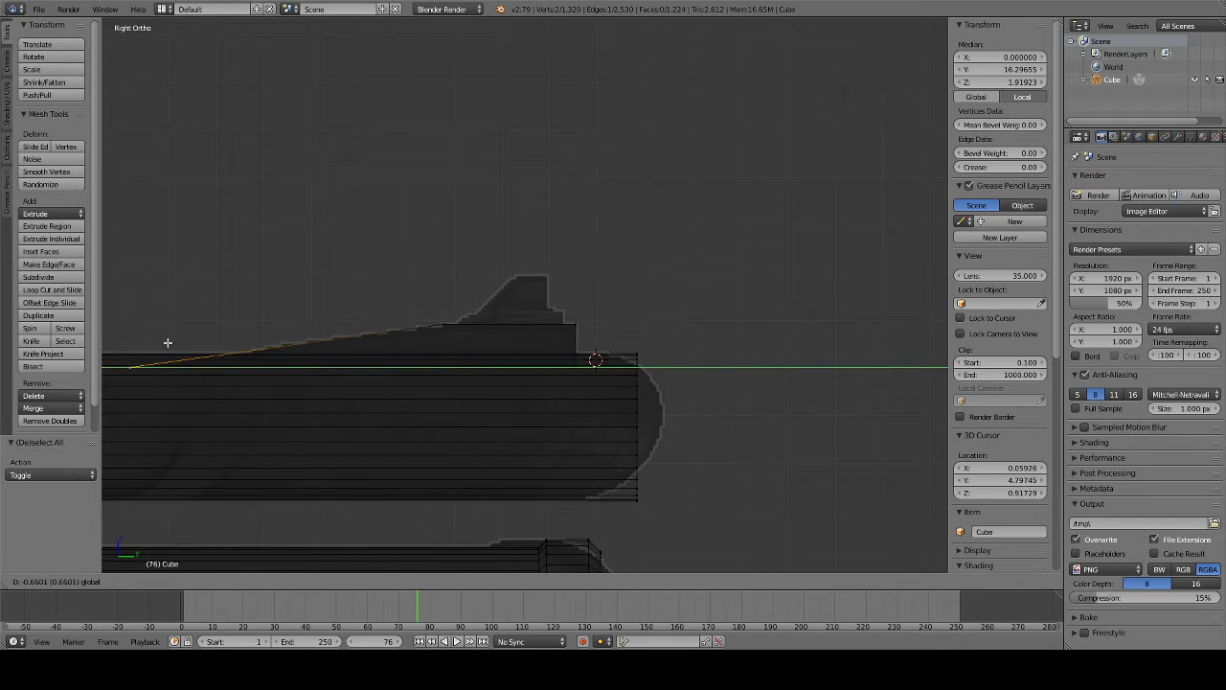
{"action": "left_click", "coordinate": [178, 343]}
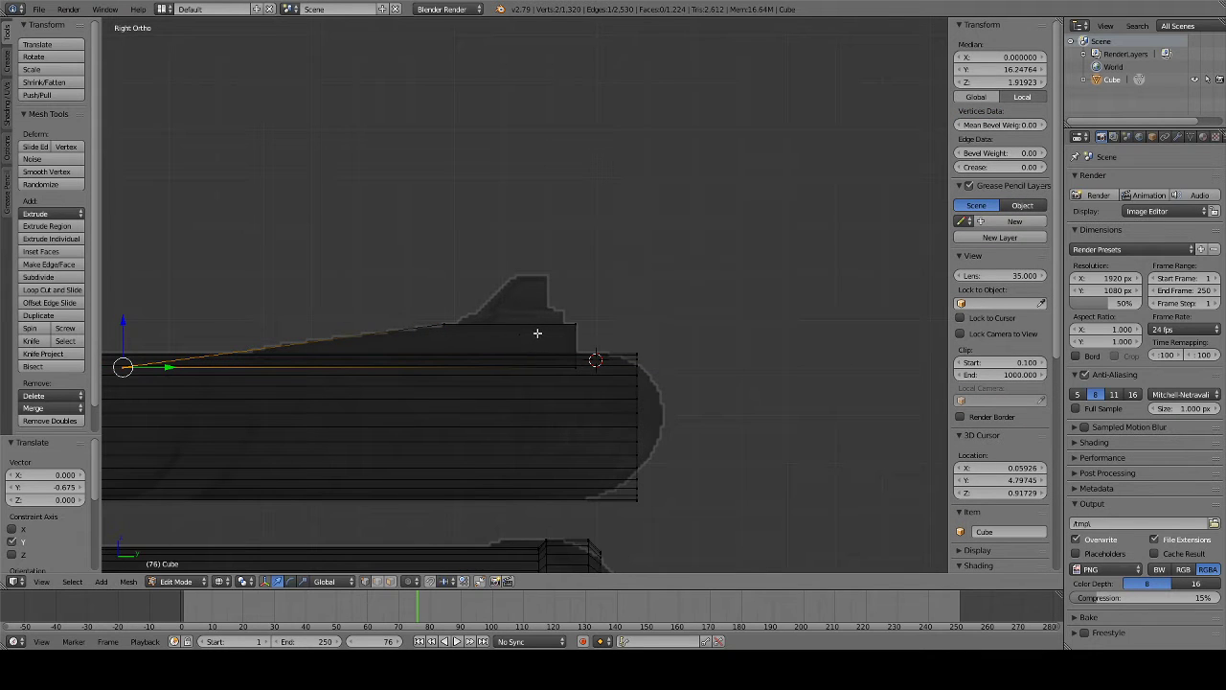
- Cut two edge loops across the block, the second near the fin
{"action": "key", "text": "a"}
{"action": "key", "text": "b"}
{"action": "left_click_drag", "start_coordinate": [380, 295], "coordinate": [623, 325]}
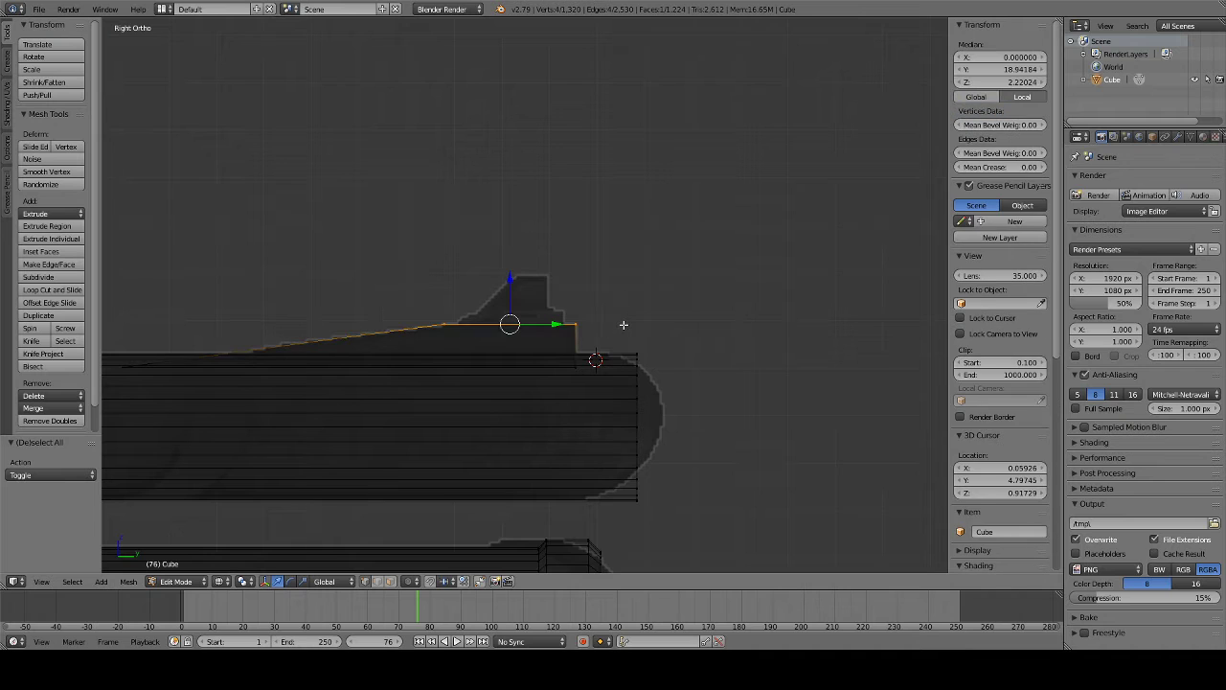
{"action": "key", "text": "ctrl+r"}
{"action": "left_click", "coordinate": [463, 335]}
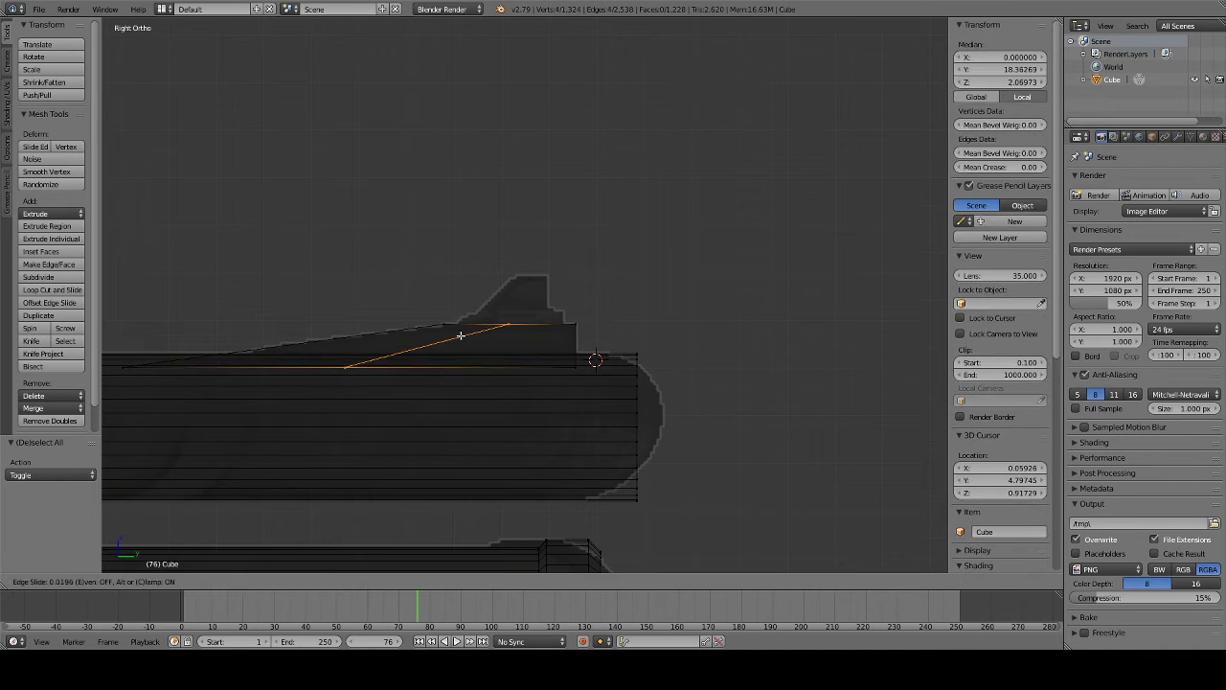
{"action": "left_click", "coordinate": [418, 339]}
{"action": "key", "text": "ctrl+r"}
{"action": "left_click", "coordinate": [542, 332]}
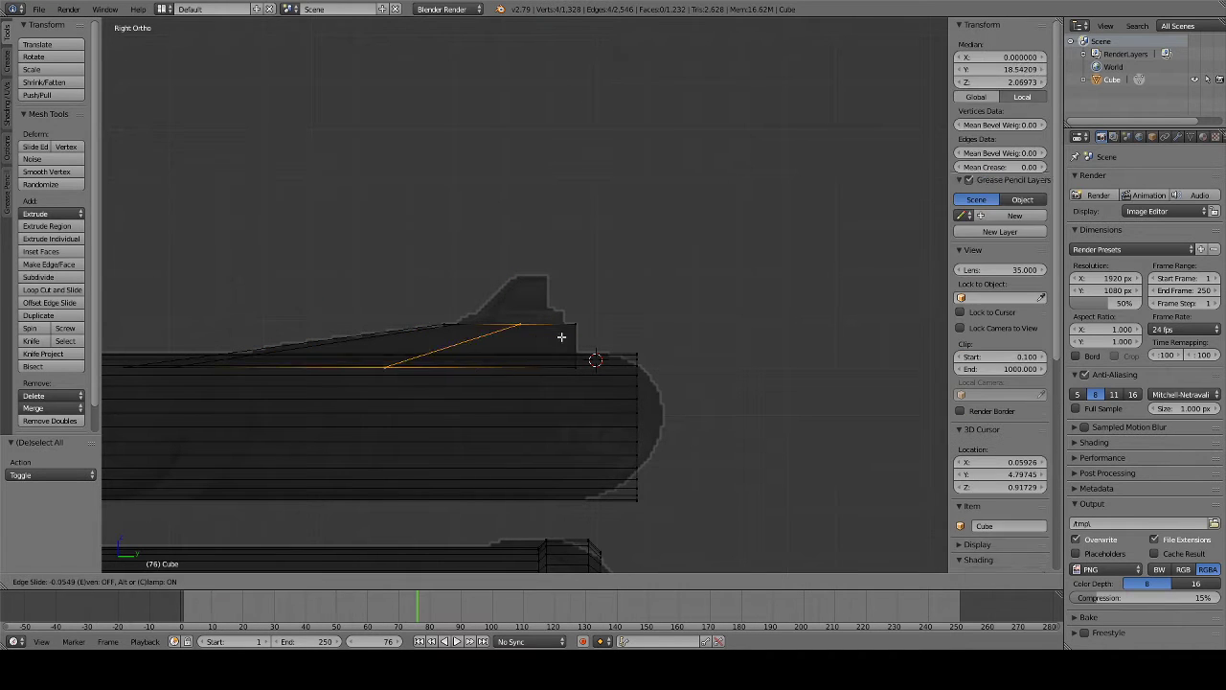
{"action": "left_click", "coordinate": [604, 343]}
- Extrude the edge under the fin upward to form the fin
{"action": "key", "text": "a"}
{"action": "key", "text": "b"}
{"action": "left_click_drag", "start_coordinate": [453, 317], "coordinate": [473, 317]}
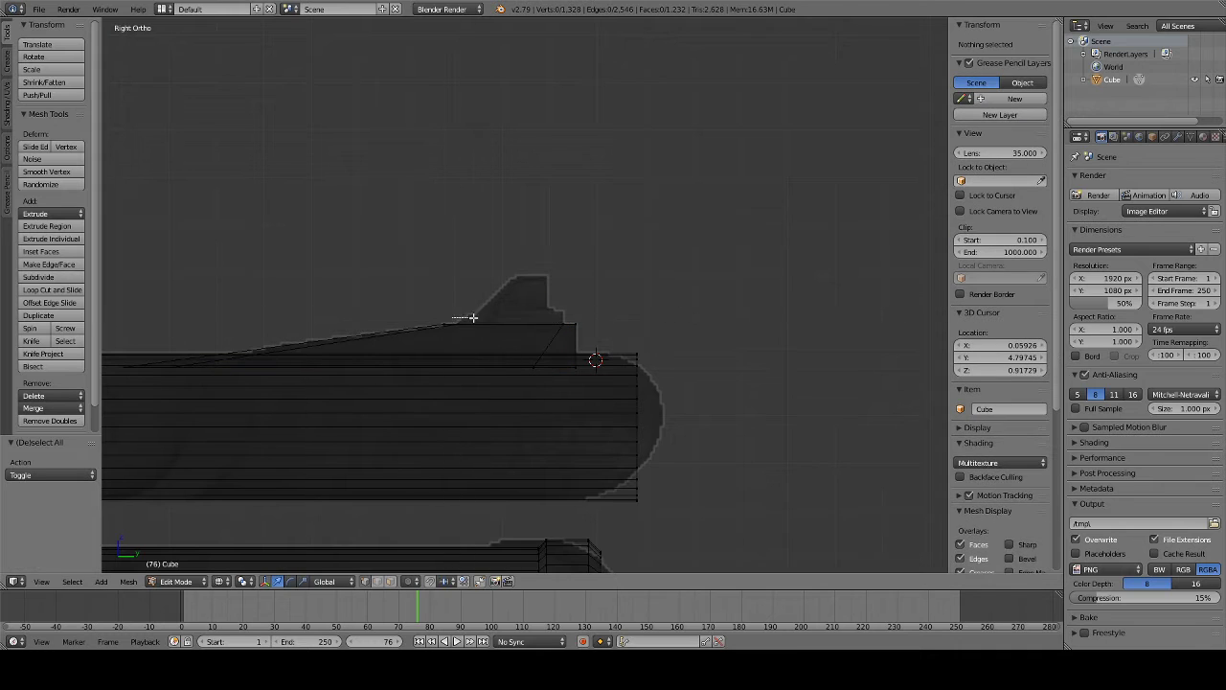
{"action": "left_click_drag", "start_coordinate": [573, 326], "coordinate": [574, 326]}
{"action": "key", "text": "e"}
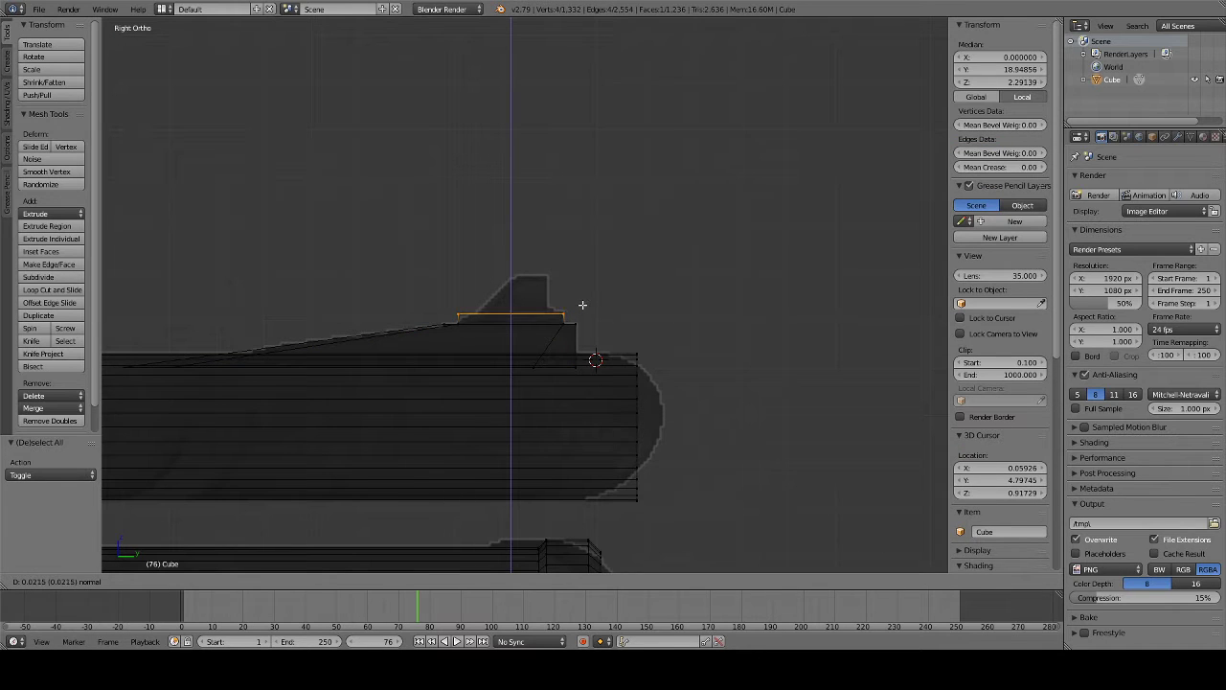
{"action": "key", "text": "y"}
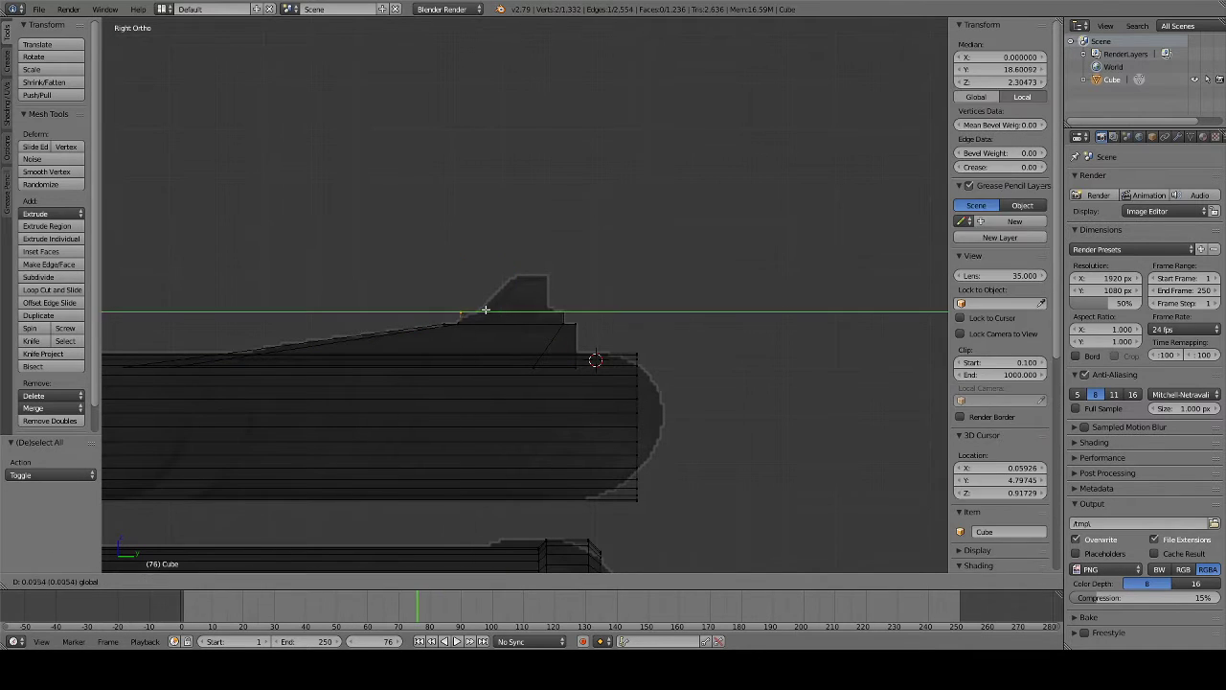
{"action": "left_click", "coordinate": [500, 312]}
- Add another loop on the sight and extrude the sight's top edge upward
{"action": "key", "text": "a"}
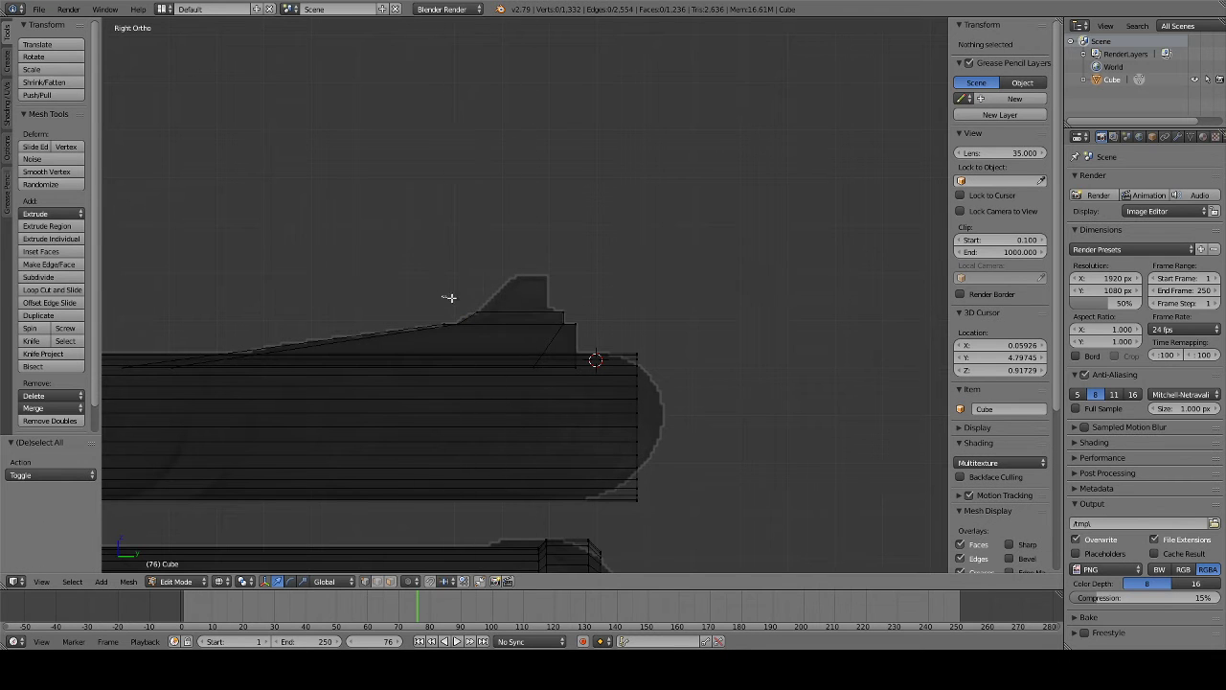
{"action": "key", "text": "ctrl+r"}
{"action": "left_click", "coordinate": [562, 315]}
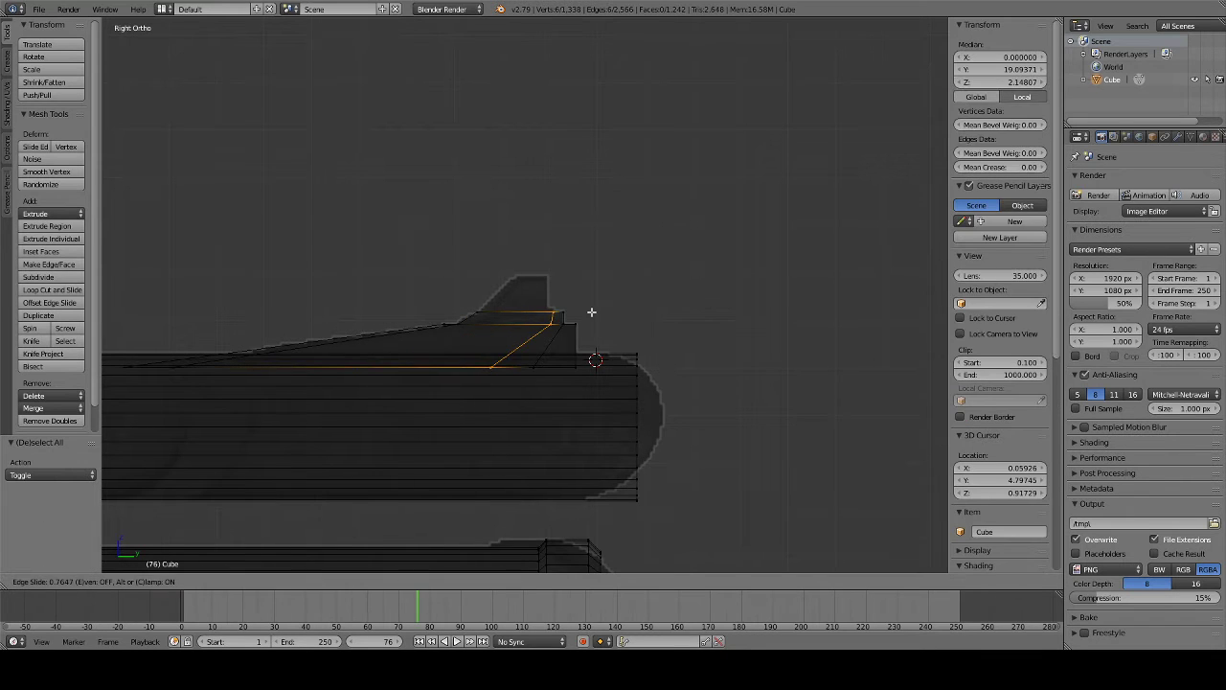
{"action": "left_click", "coordinate": [588, 310]}
{"action": "key", "text": "a"}
{"action": "key", "text": "b"}
{"action": "left_click_drag", "start_coordinate": [461, 302], "coordinate": [560, 308]}
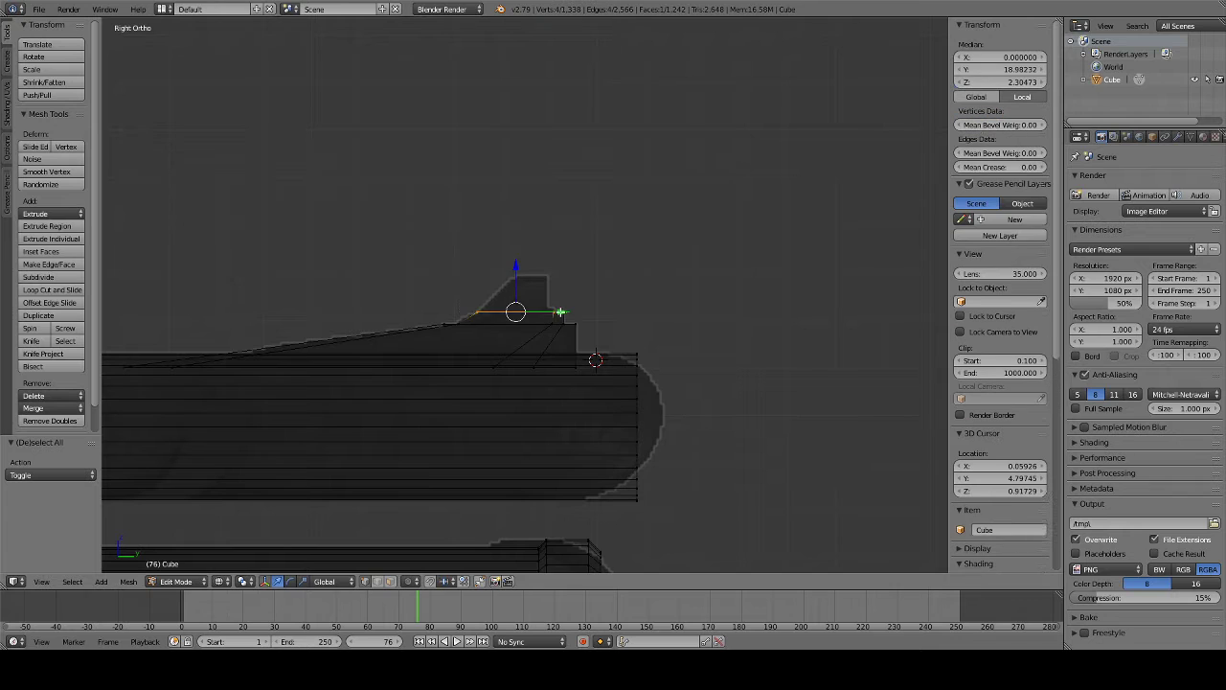
{"action": "key", "text": "e"}
{"action": "left_click", "coordinate": [566, 301]}
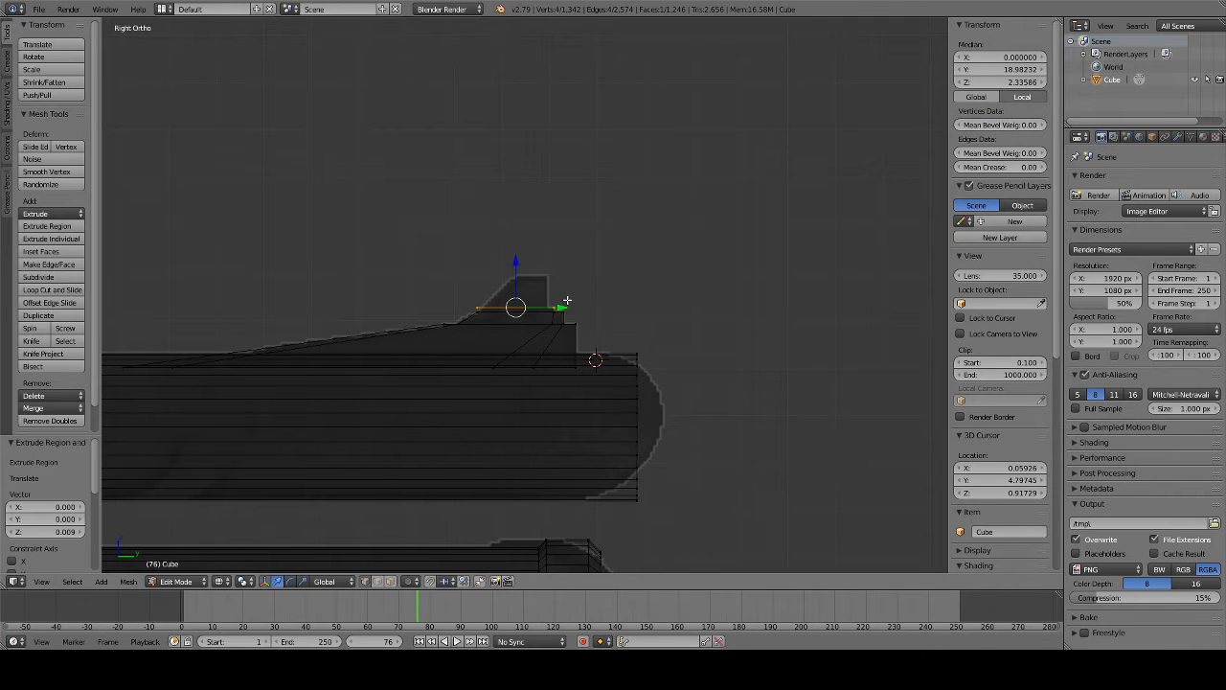
- Insert and slide a new edge loop across the sight
{"action": "key", "text": "a"}
{"action": "right_click", "coordinate": [567, 309], "text": "alt"}
{"action": "key", "text": "g"}
{"action": "key", "text": "g"}
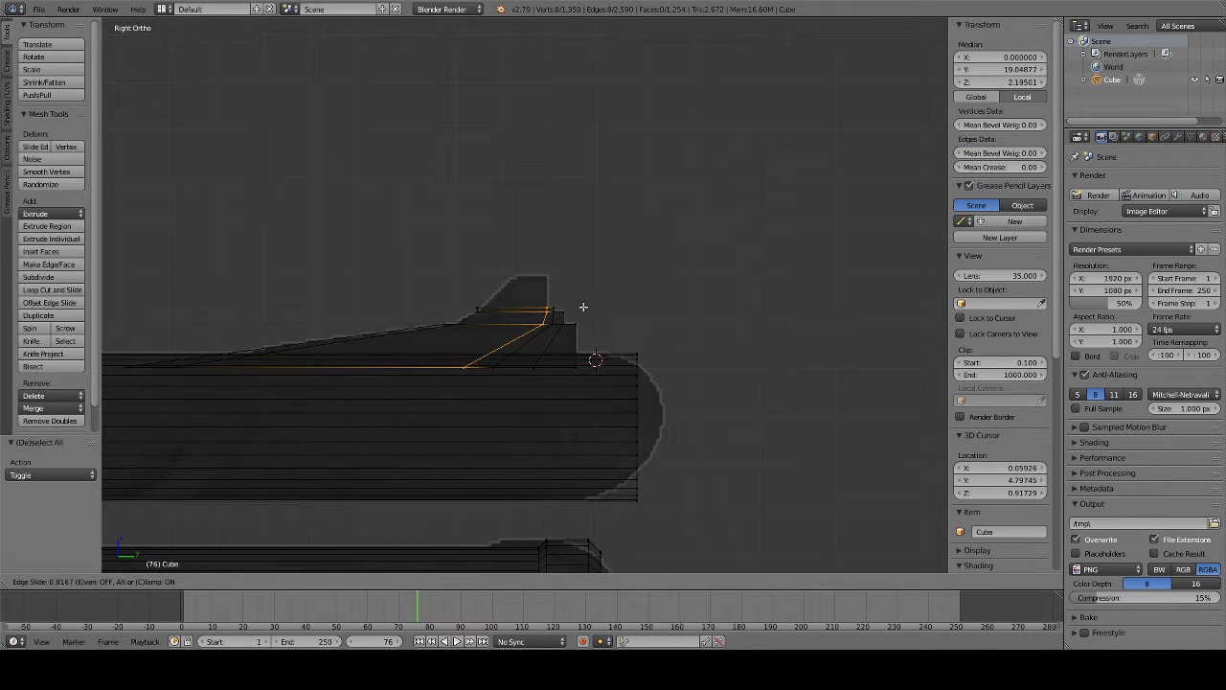
{"action": "left_click", "coordinate": [583, 307]}
- Shift a vertex on the sight's top along Y
{"action": "key", "text": "a"}
{"action": "key", "text": "b"}
{"action": "key", "text": "Escape"}
{"action": "left_click", "coordinate": [505, 305]}
{"action": "key", "text": "b"}
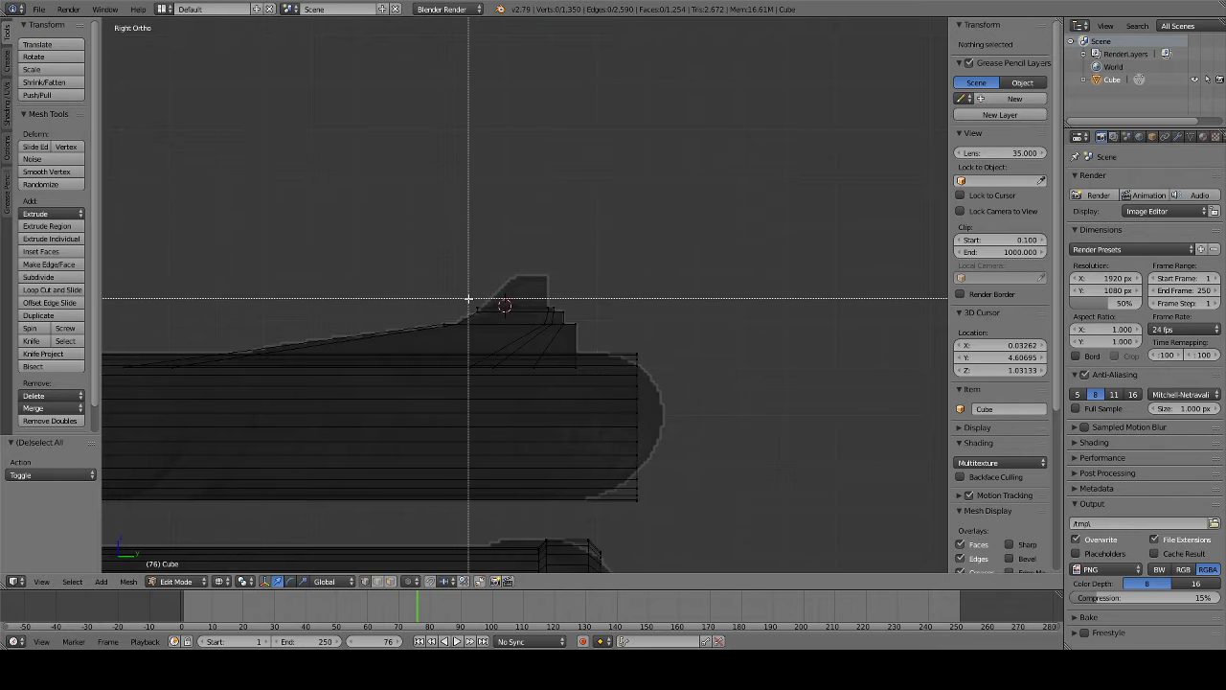
{"action": "left_click_drag", "start_coordinate": [468, 299], "coordinate": [505, 312]}
{"action": "key", "text": "g"}
{"action": "key", "text": "y"}
{"action": "left_click", "coordinate": [536, 308]}
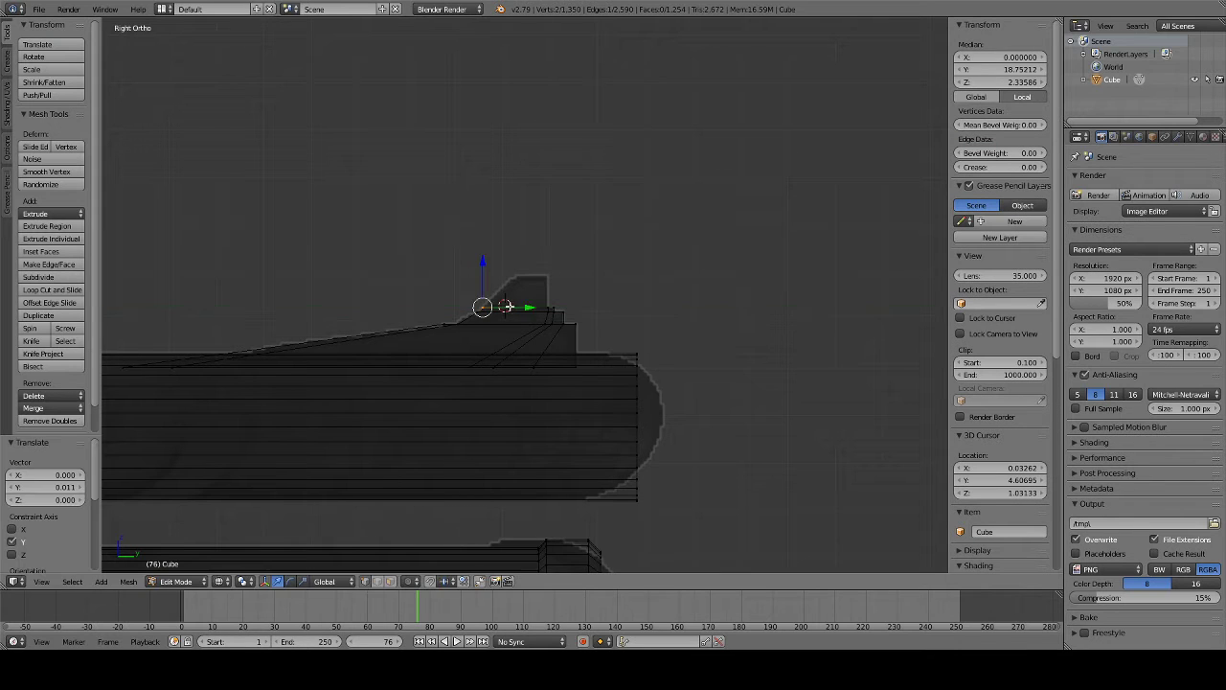
- Extrude the sight's top and move a top edge along Y into a slanted post
{"action": "key", "text": "e"}
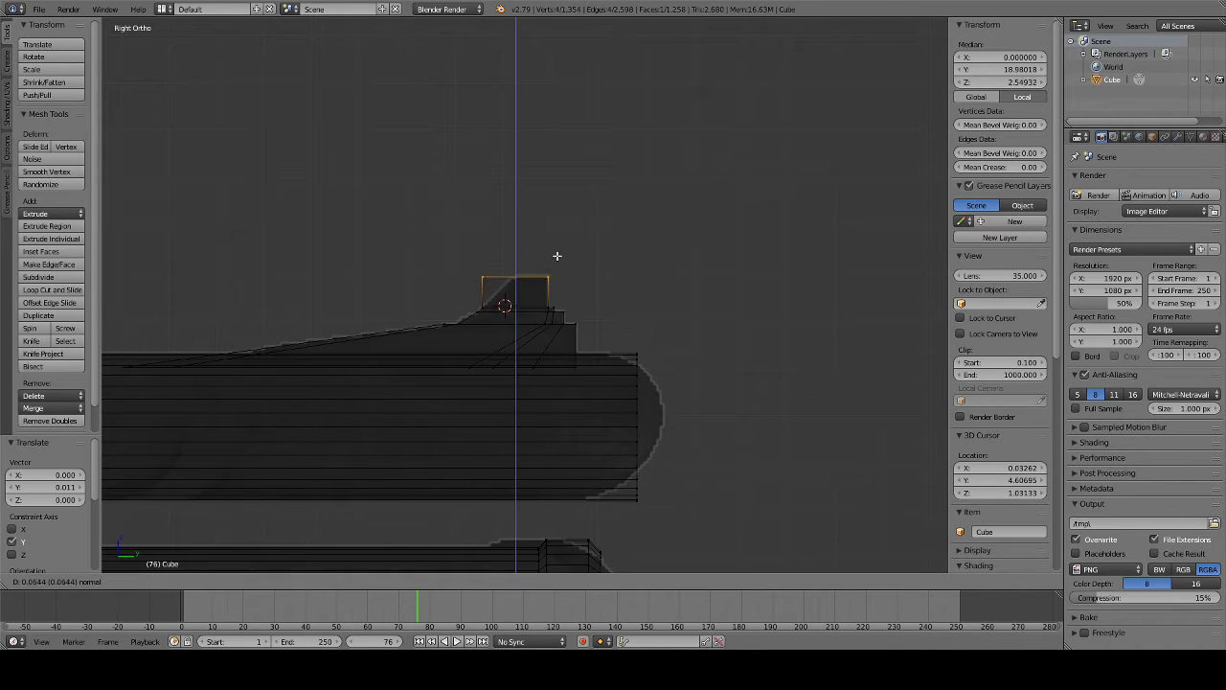
{"action": "key", "text": "Escape"}
{"action": "key", "text": "a"}
{"action": "right_click", "coordinate": [479, 274]}
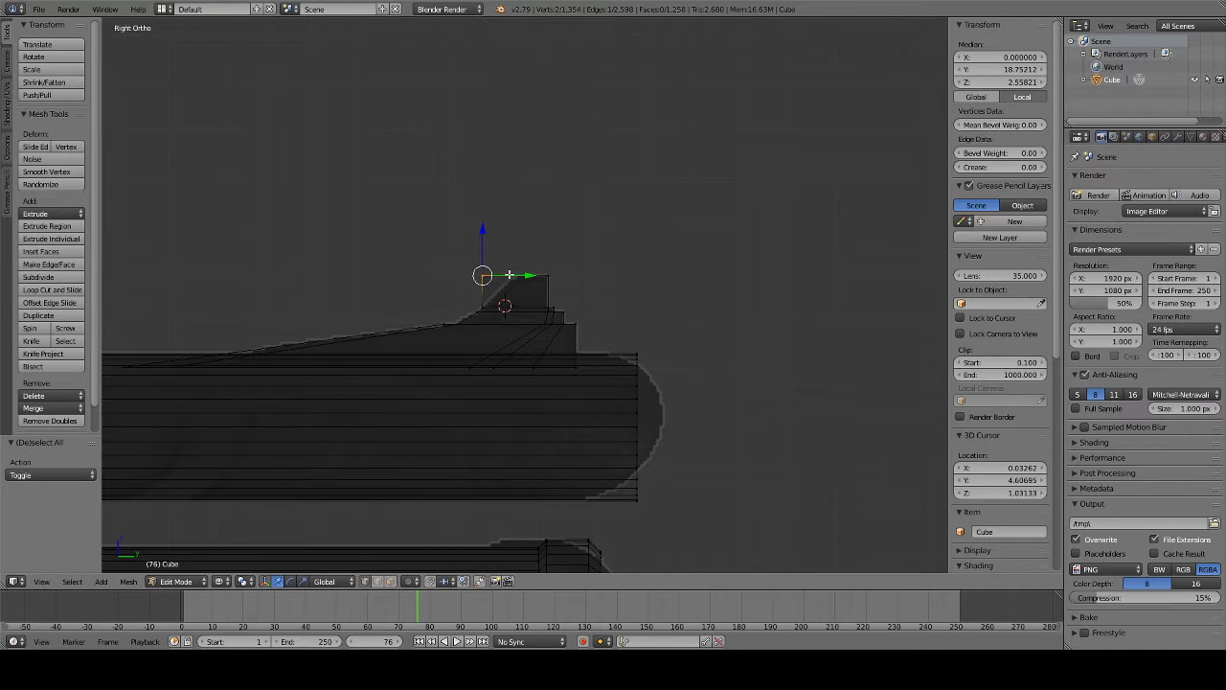
{"action": "key", "text": "g"}
{"action": "key", "text": "y"}
{"action": "left_click", "coordinate": [544, 279]}
{"action": "key", "text": "a"}
{"action": "scroll", "coordinate": [591, 320], "scroll_direction": "down", "scroll_amount": 2}
- Bevel the end edges of the upper barrel's muzzle
{"action": "scroll", "coordinate": [524, 347], "scroll_direction": "down", "scroll_amount": 3}
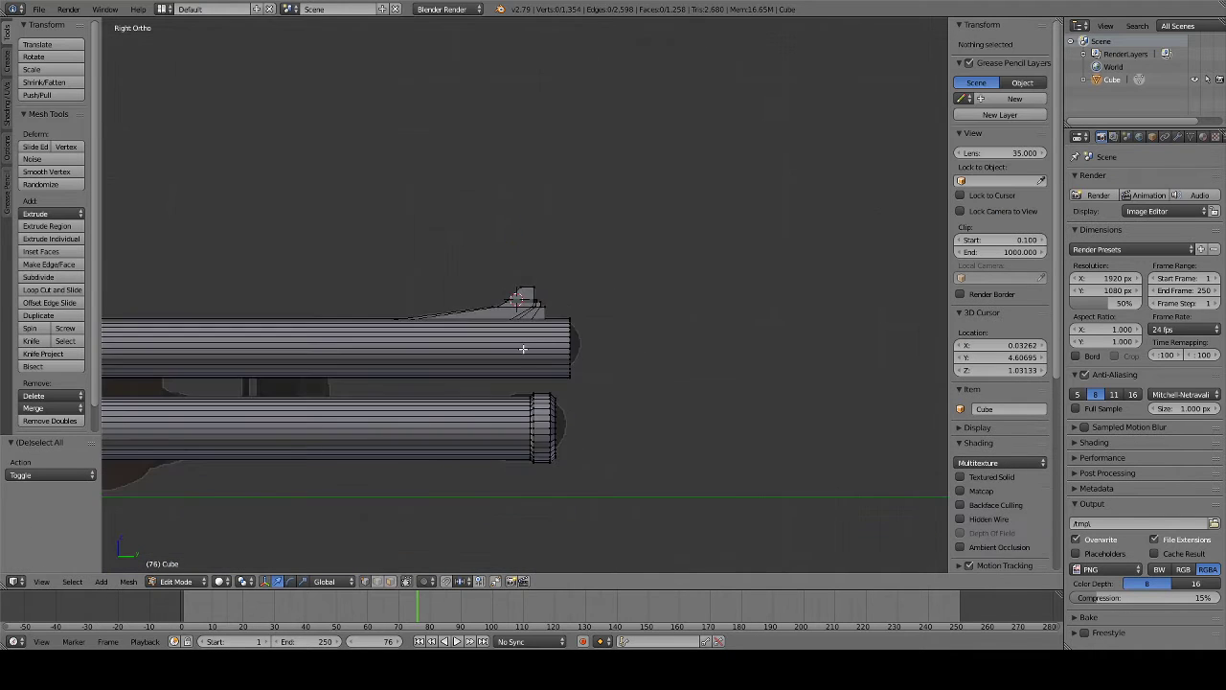
{"action": "middle_click_drag", "start_coordinate": [518, 365], "coordinate": [543, 298]}
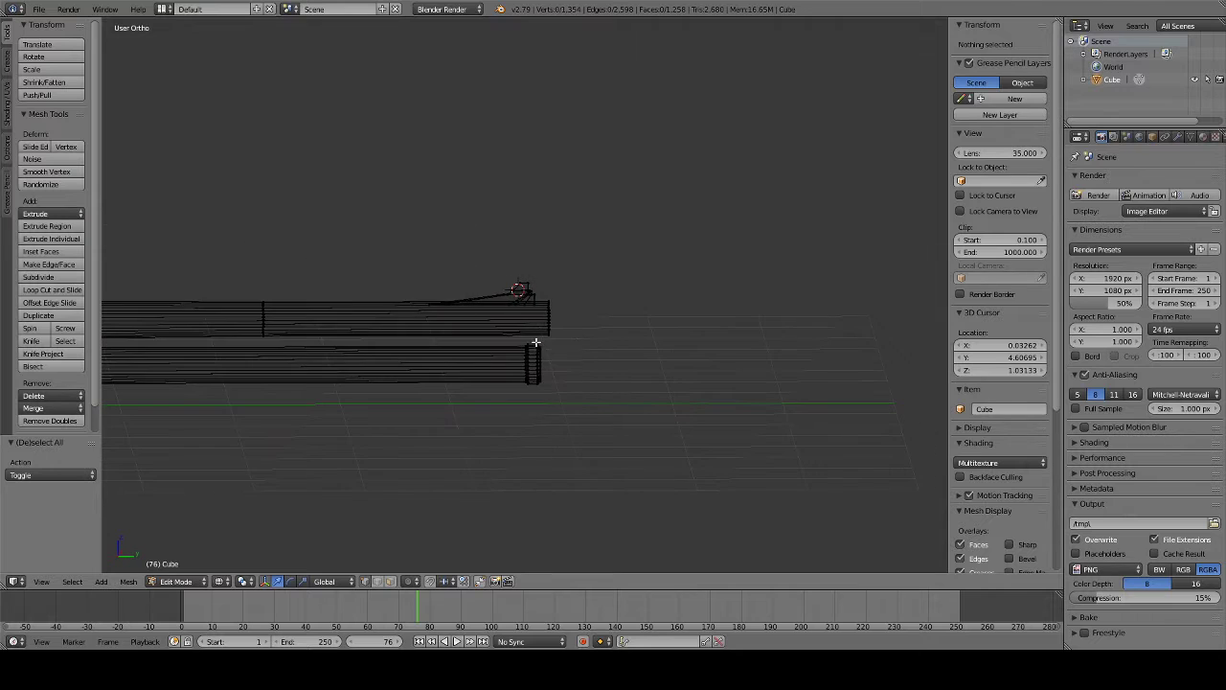
{"action": "key", "text": "b"}
{"action": "left_click_drag", "start_coordinate": [543, 298], "coordinate": [575, 332]}
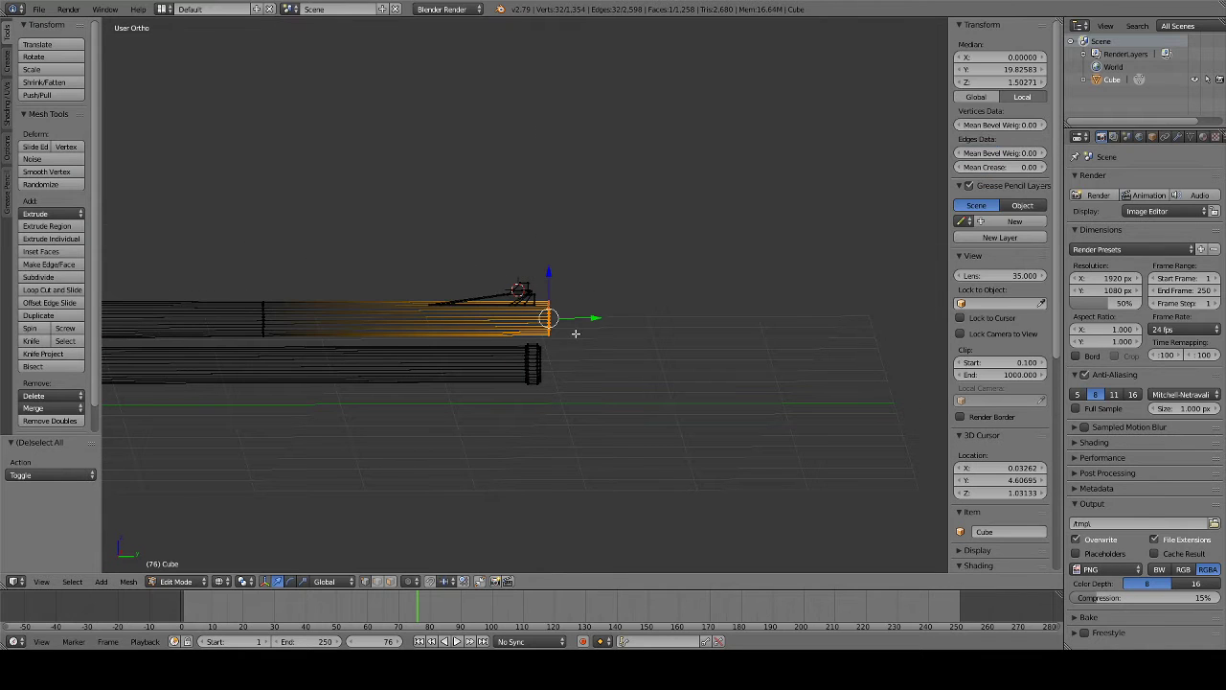
{"action": "key", "text": "ctrl+b"}
{"action": "left_click", "coordinate": [628, 331]}
{"action": "key", "text": "a"}
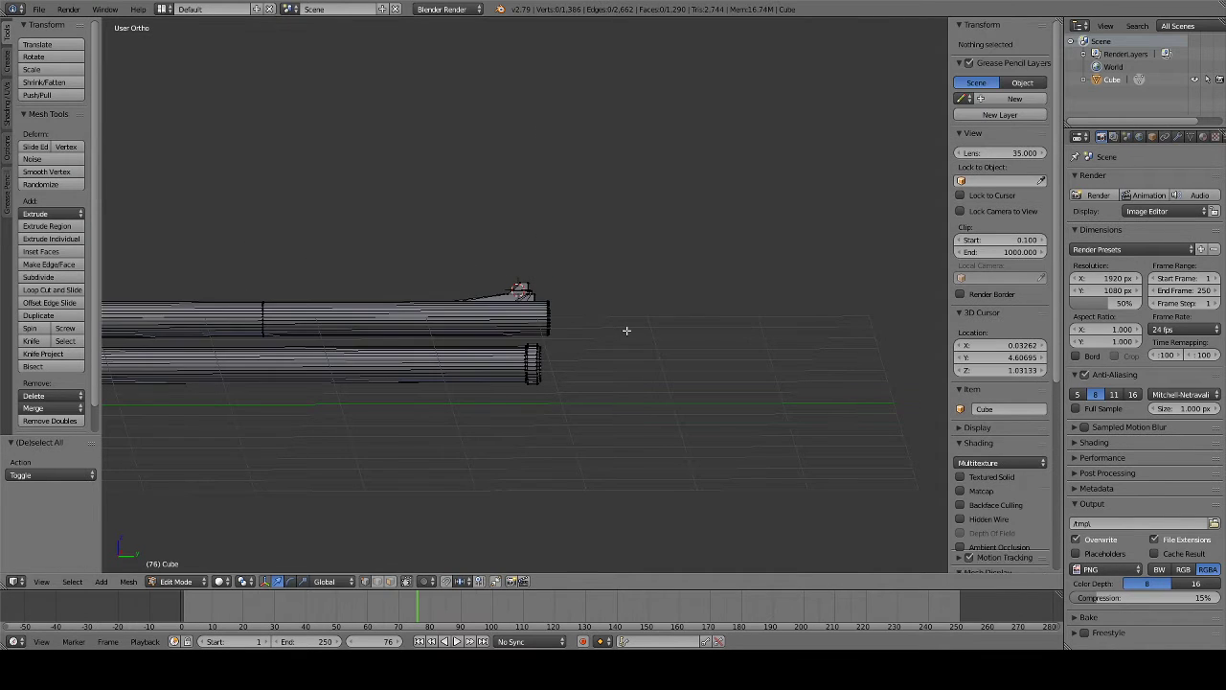
- View the gun from the right side in wireframe, zoomed onto the receiver and grip
{"action": "mouse_move", "coordinate": [628, 332]}
{"action": "middle_mouse_down"}
{"action": "mouse_move", "coordinate": [403, 350]}
{"action": "mouse_move", "coordinate": [774, 348]}
{"action": "middle_mouse_up"}
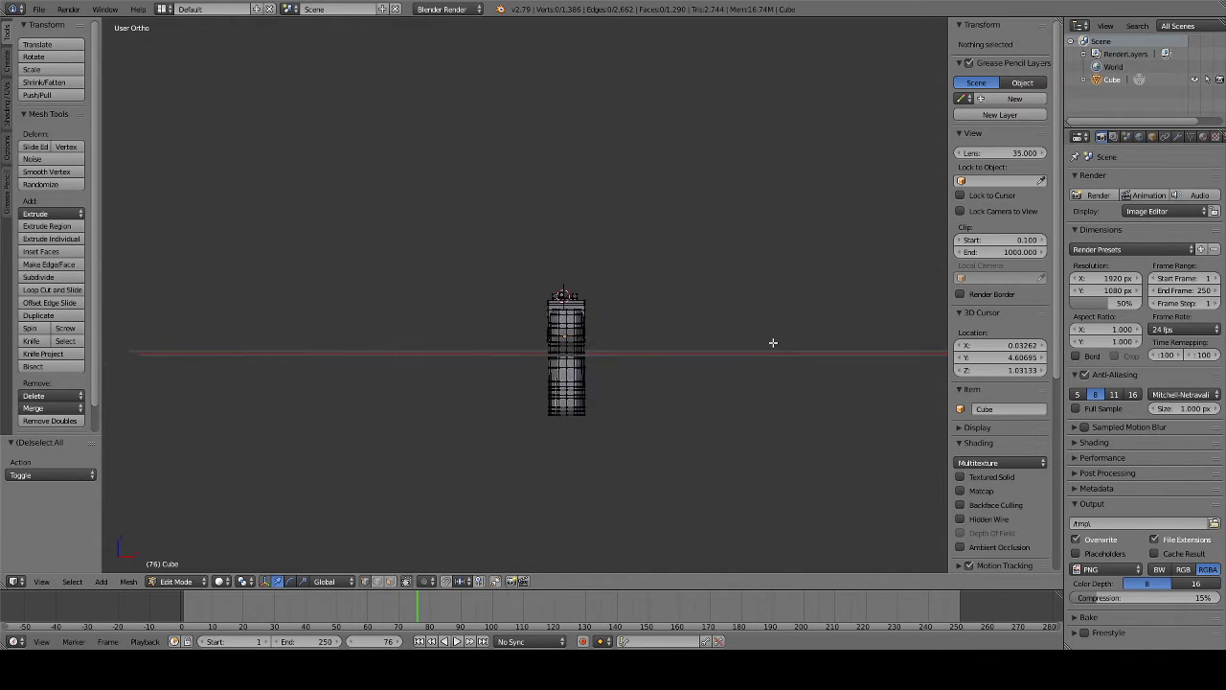
{"action": "key", "text": "KP_3"}
{"action": "key", "text": "z"}
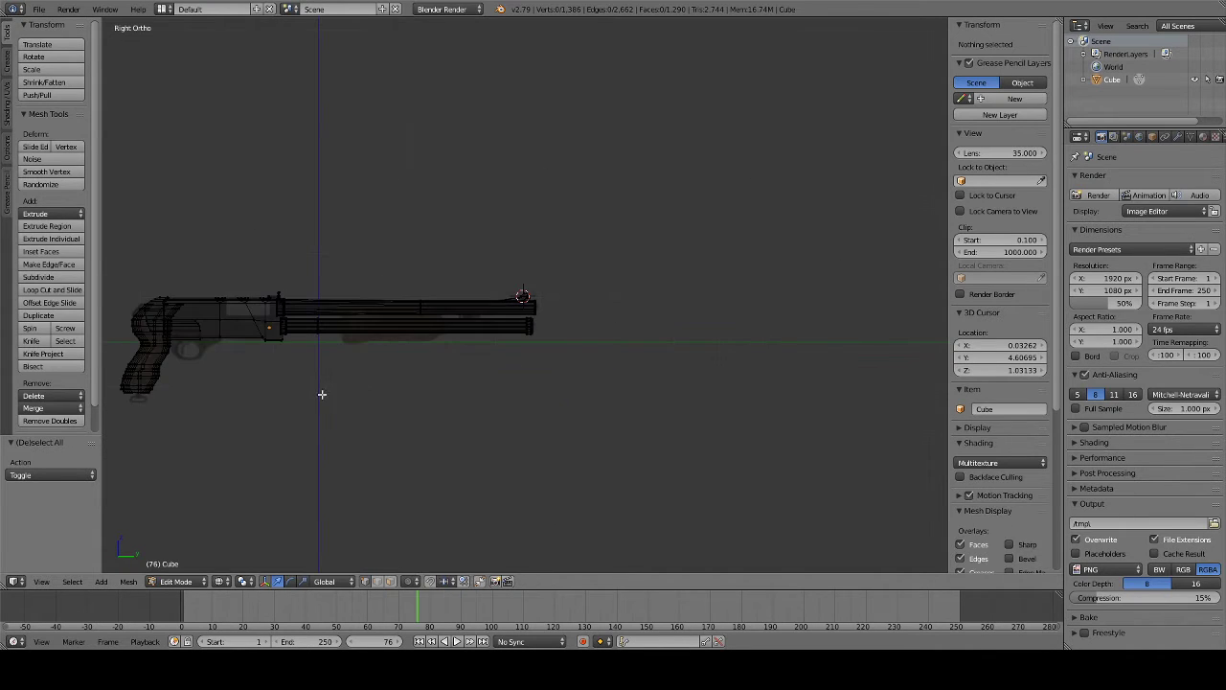
{"action": "scroll", "coordinate": [323, 392], "scroll_direction": "up", "scroll_amount": 3}
{"action": "scroll", "coordinate": [255, 380], "scroll_direction": "up", "scroll_amount": 2}
{"action": "middle_click_drag", "start_coordinate": [345, 317], "coordinate": [596, 289], "text": "shift"}
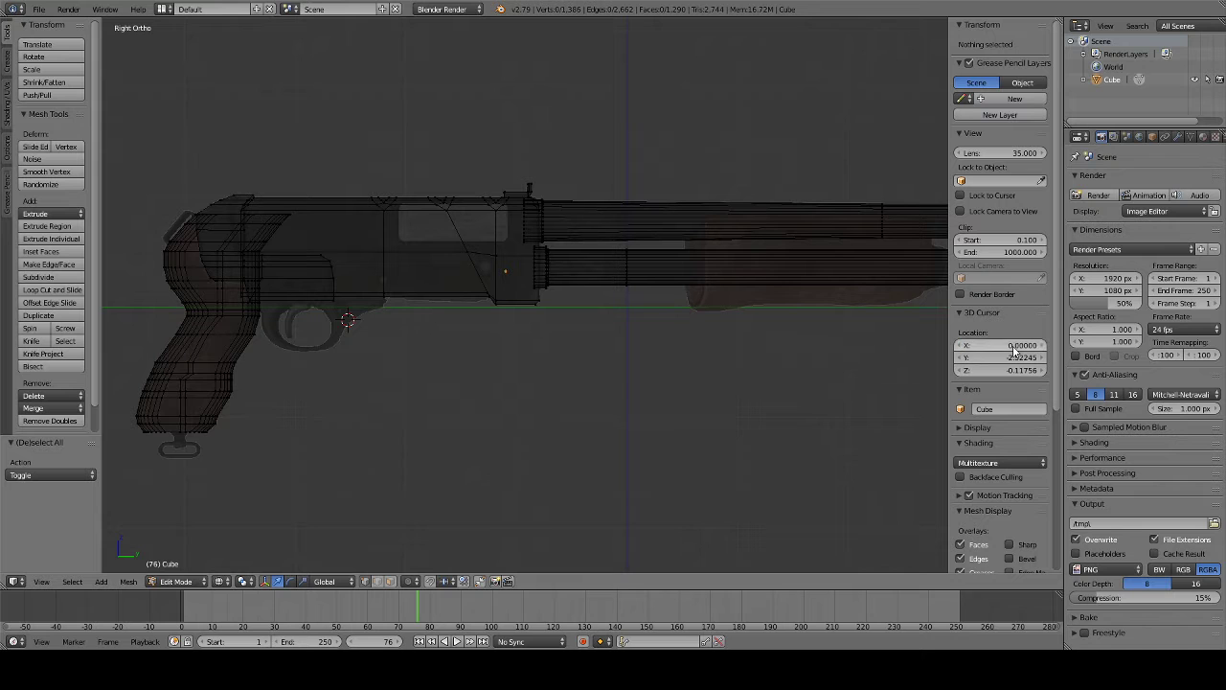
- Add a cube, shrink it to 0.149, and raise it toward the receiver
{"action": "left_click", "coordinate": [101, 582]}
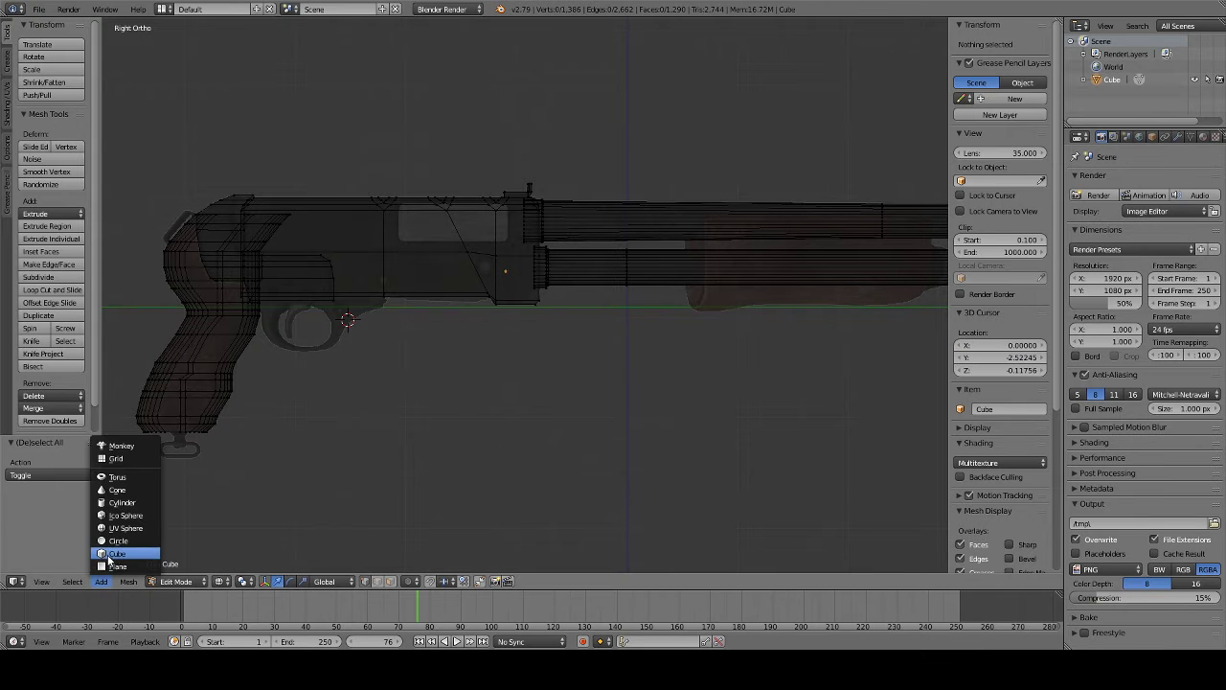
{"action": "left_click", "coordinate": [115, 554]}
{"action": "key", "text": "s"}
{"action": "left_click", "coordinate": [430, 313]}
{"action": "key", "text": "z"}
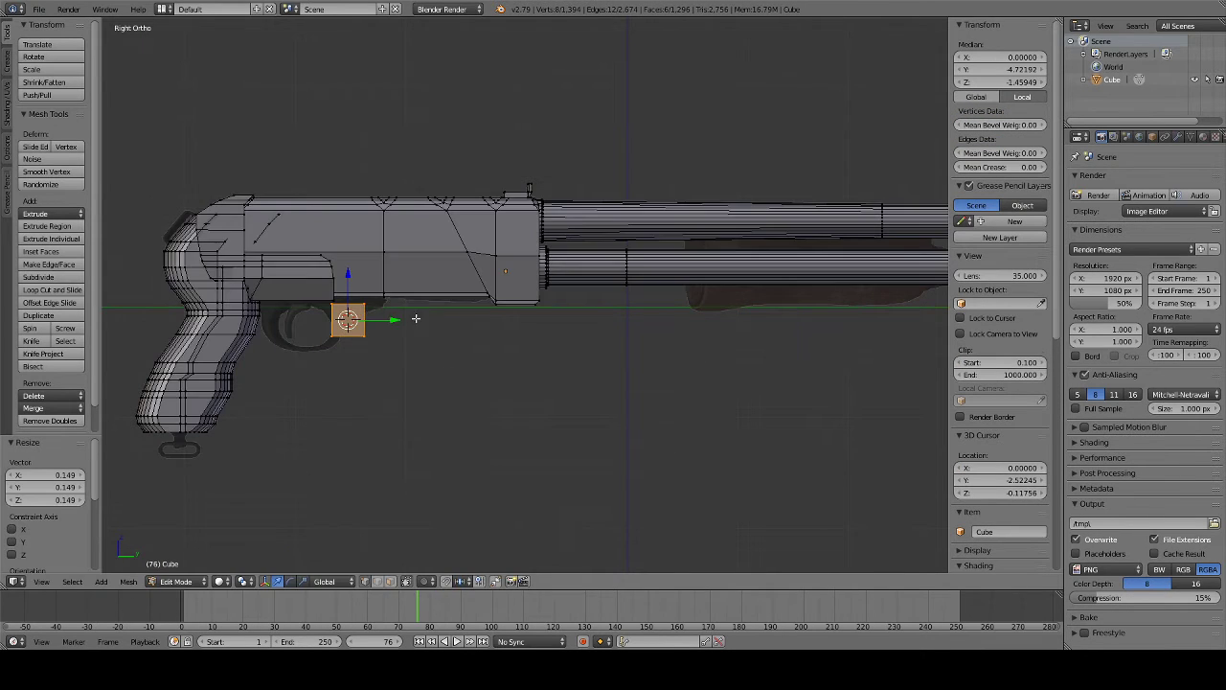
{"action": "mouse_move", "coordinate": [430, 312]}
{"action": "middle_mouse_down"}
{"action": "mouse_move", "coordinate": [347, 258]}
{"action": "mouse_move", "coordinate": [348, 273]}
{"action": "middle_mouse_up"}
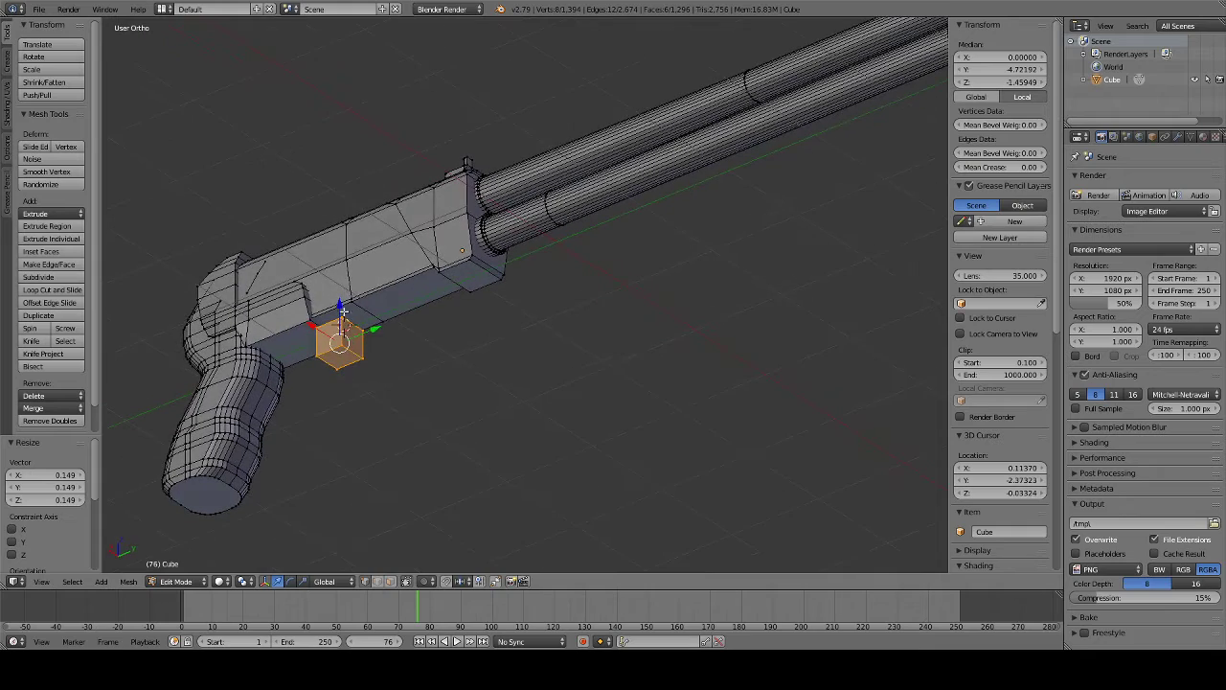
{"action": "key", "text": "g"}
{"action": "key", "text": "z"}
{"action": "left_click", "coordinate": [369, 328]}
- Fit the small cube against the receiver's underside, directly above the trigger guard
{"action": "middle_click_drag", "start_coordinate": [510, 318], "coordinate": [550, 339]}
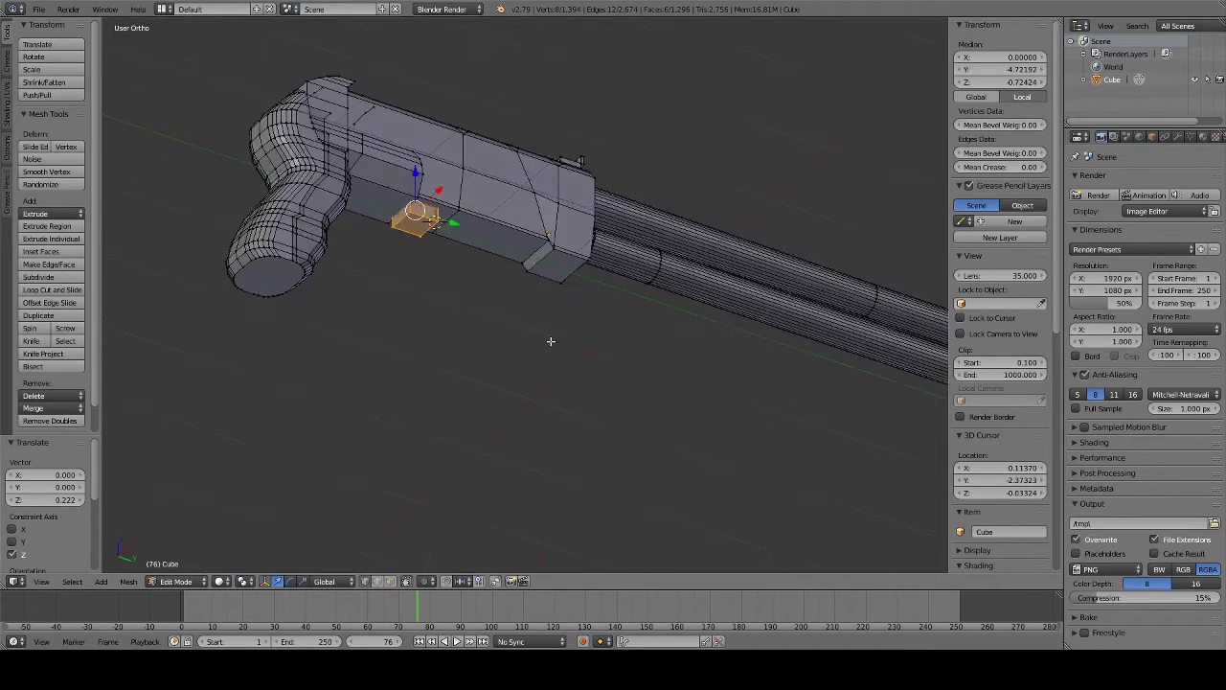
{"action": "key", "text": "KP_2"}
{"action": "key", "text": "KP_3"}
{"action": "scroll", "coordinate": [373, 89], "scroll_direction": "up", "scroll_amount": 4}
{"action": "scroll", "coordinate": [372, 89], "scroll_direction": "up", "scroll_amount": 3}
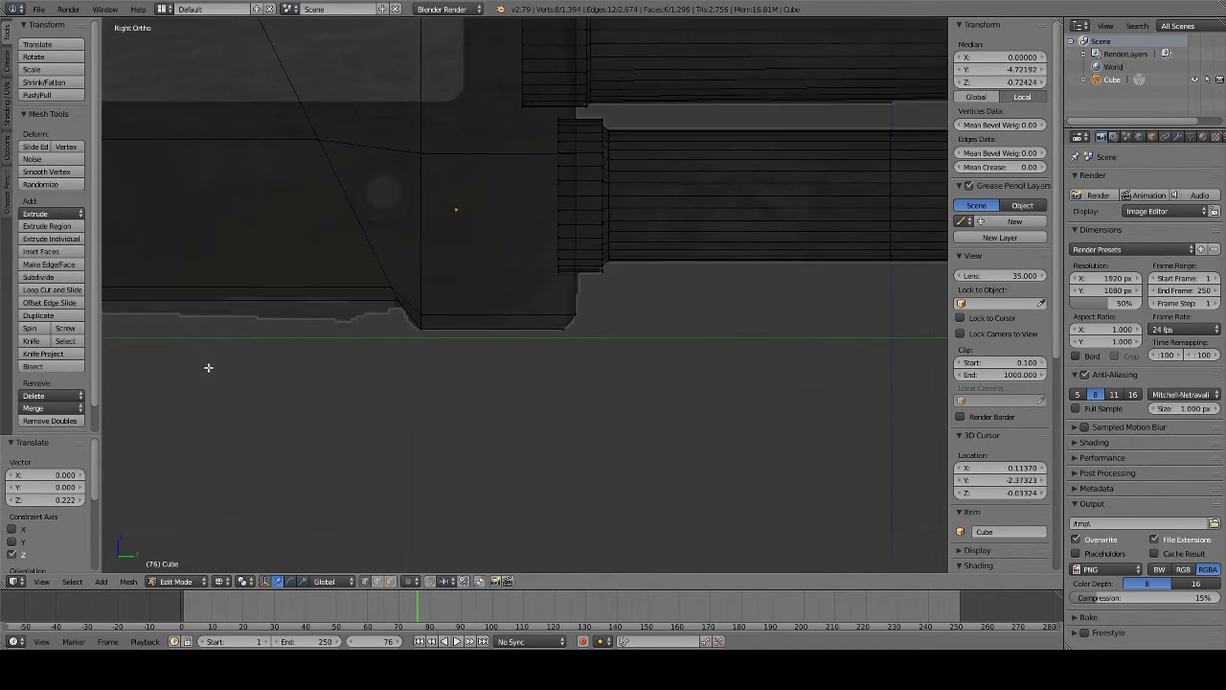
{"action": "middle_click_drag", "start_coordinate": [208, 367], "coordinate": [449, 283], "text": "shift"}
{"action": "key", "text": "g"}
{"action": "key", "text": "z"}
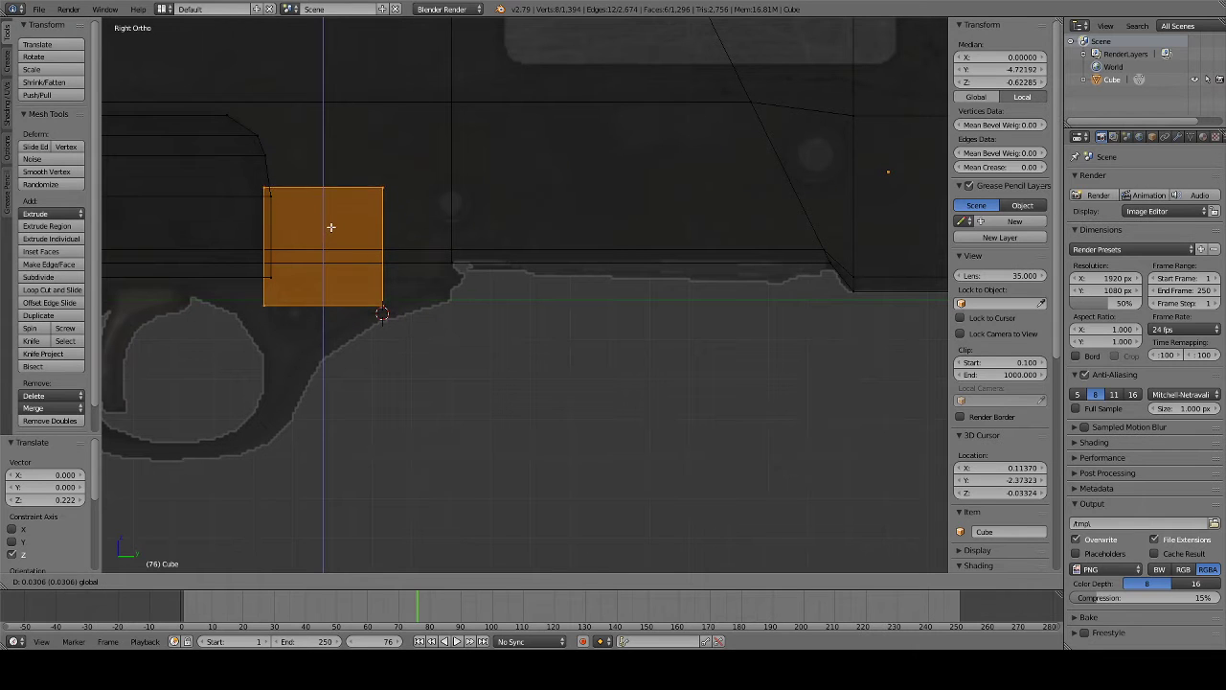
{"action": "left_click", "coordinate": [348, 247]}
{"action": "key", "text": "g"}
{"action": "key", "text": "y"}
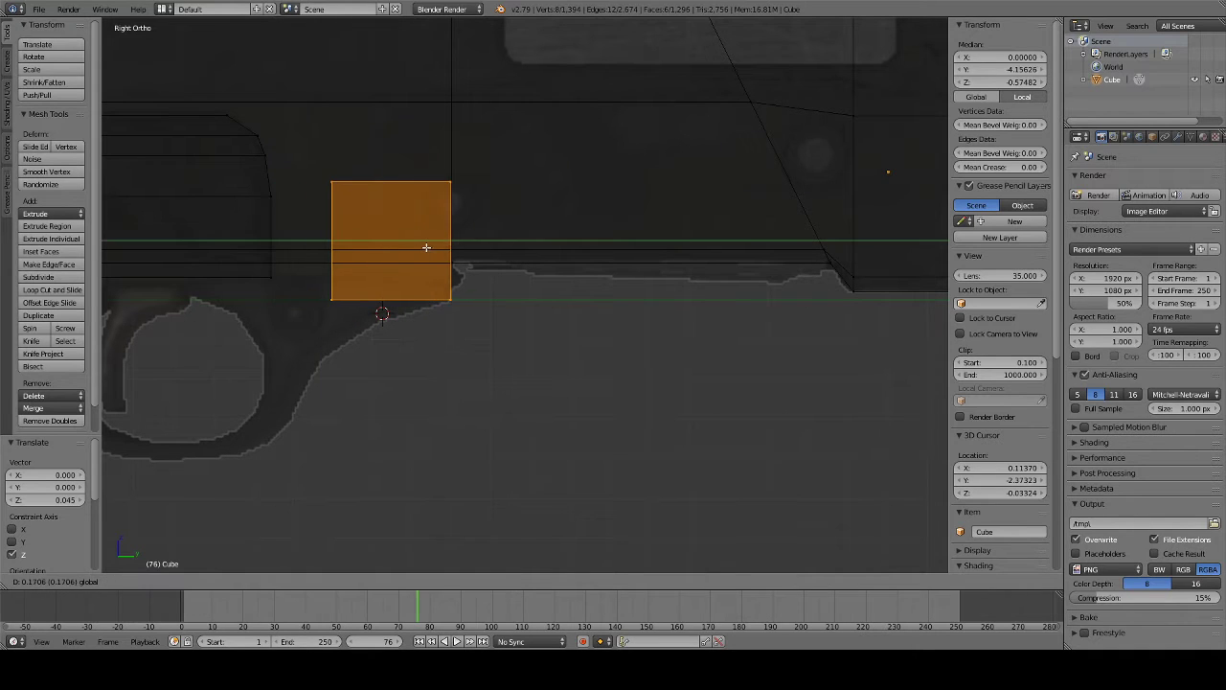
{"action": "left_click", "coordinate": [422, 245]}
- Stretch the small block's rear face back along the receiver toward the grip
{"action": "key", "text": "a"}
{"action": "key", "text": "z"}
{"action": "key", "text": "z"}
{"action": "key", "text": "b"}
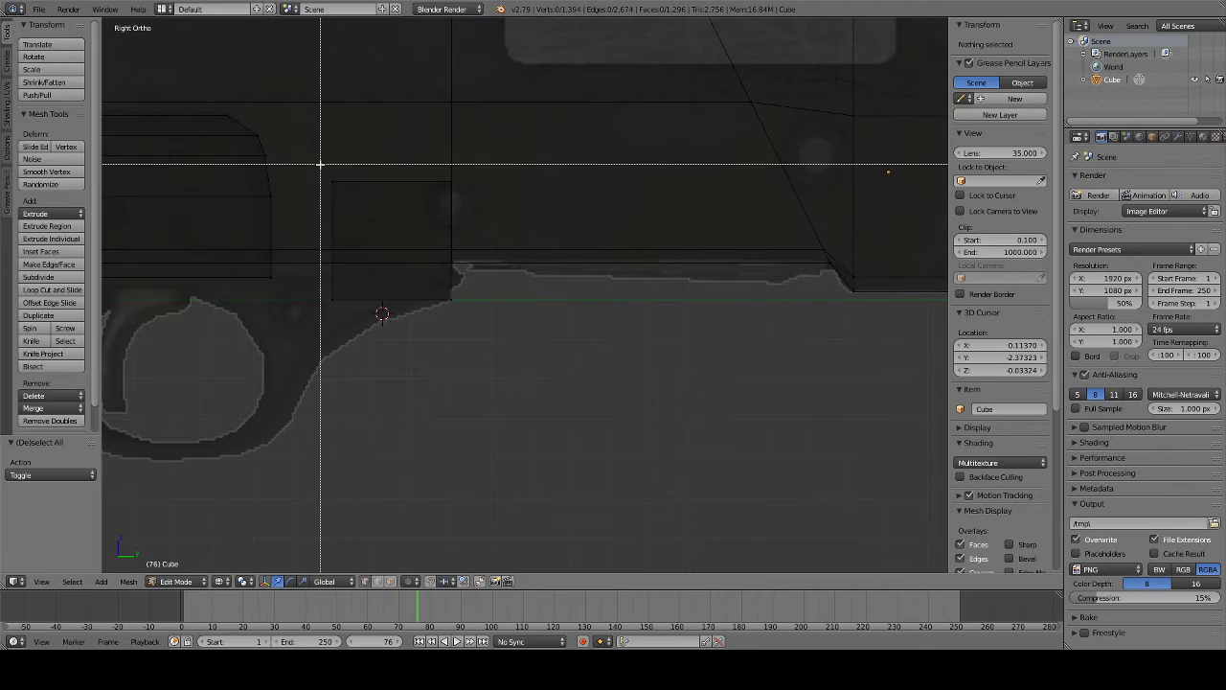
{"action": "left_click_drag", "start_coordinate": [320, 163], "coordinate": [356, 359]}
{"action": "key", "text": "g"}
{"action": "key", "text": "y"}
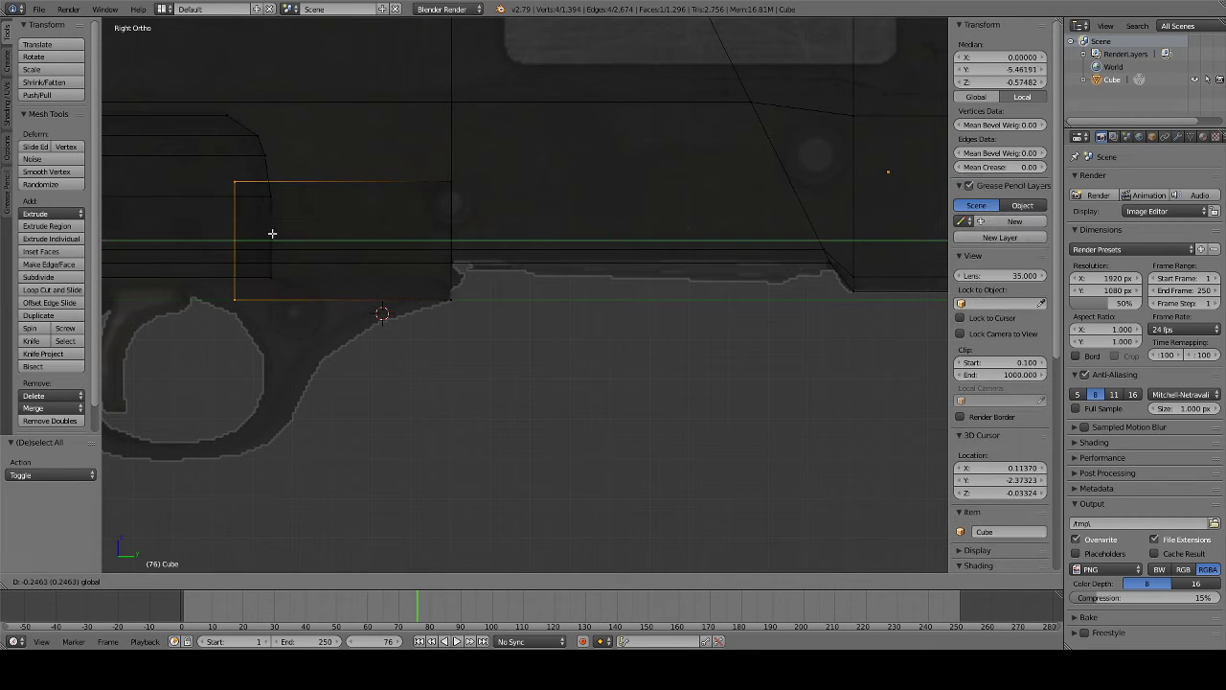
{"action": "left_click", "coordinate": [235, 238]}
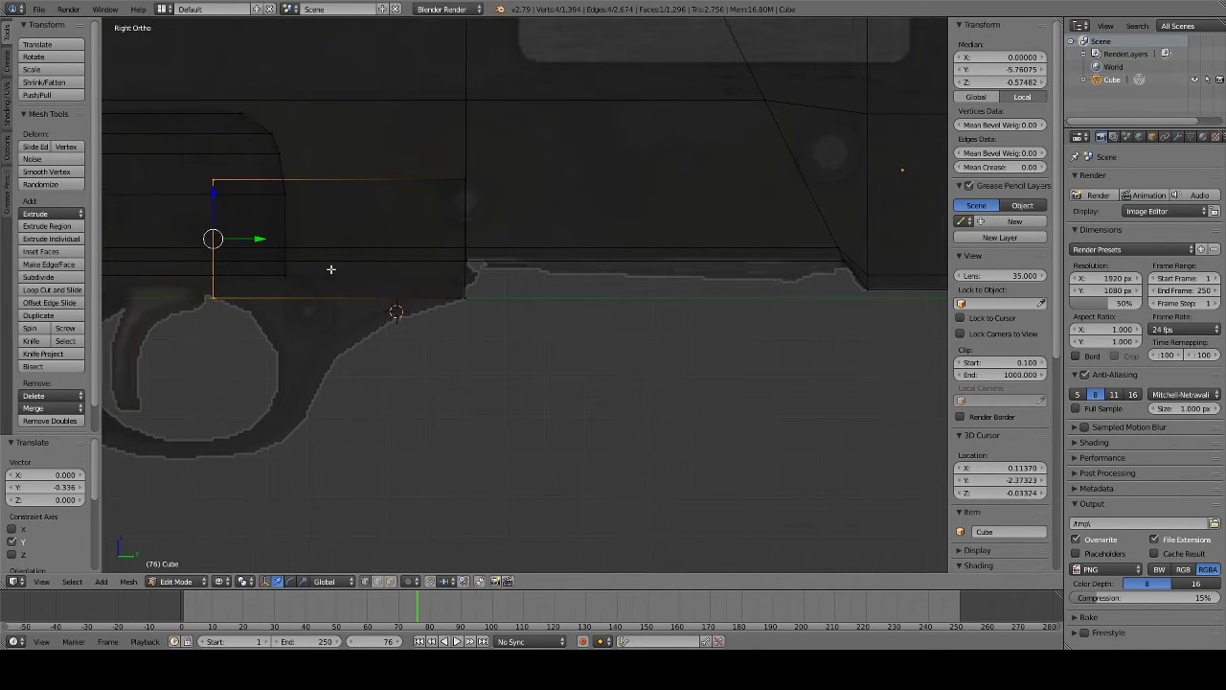
{"action": "scroll", "coordinate": [384, 264], "scroll_direction": "up", "scroll_amount": 2}
{"action": "key", "text": "g"}
{"action": "key", "text": "z"}
{"action": "key", "text": "z"}
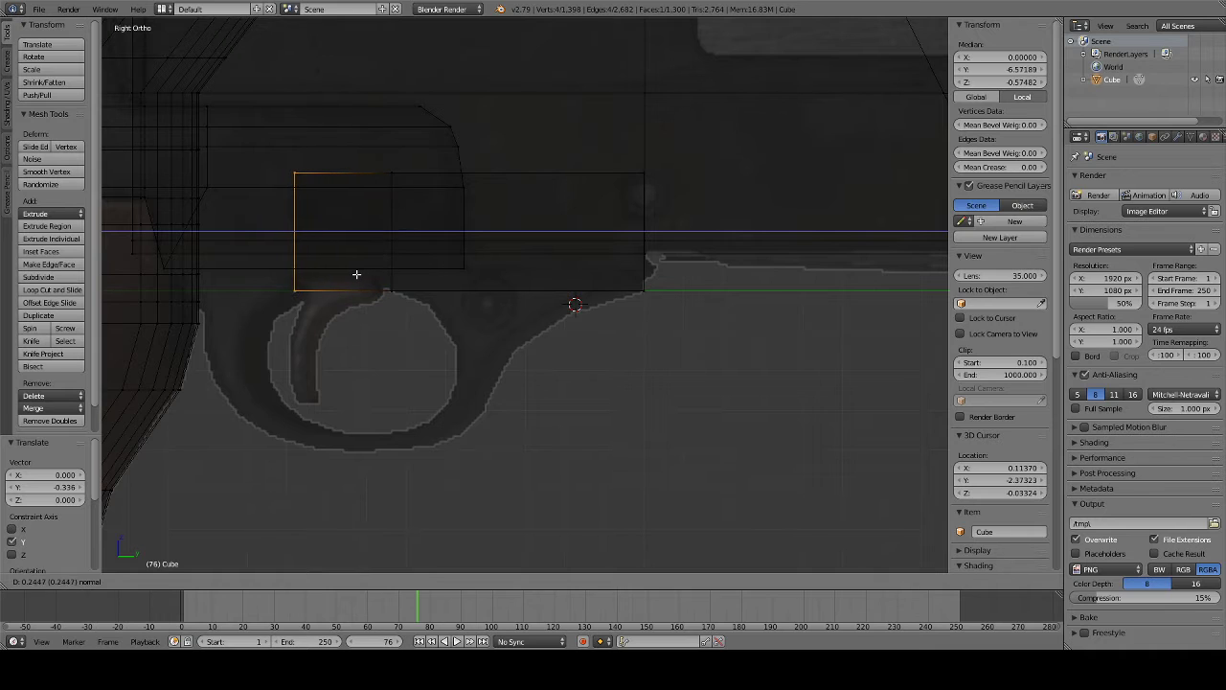
{"action": "left_click", "coordinate": [348, 272]}
- Extrude the rear face further toward the grip
{"action": "key", "text": "e"}
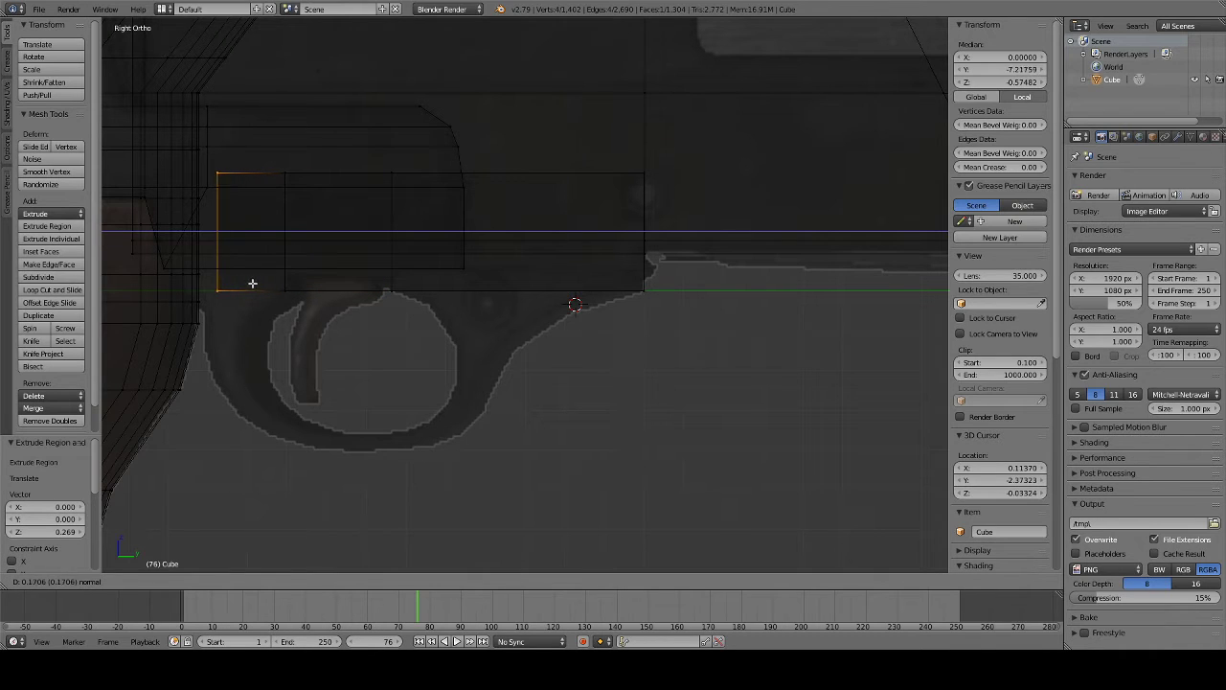
{"action": "left_click", "coordinate": [191, 280]}
{"action": "key", "text": "a"}
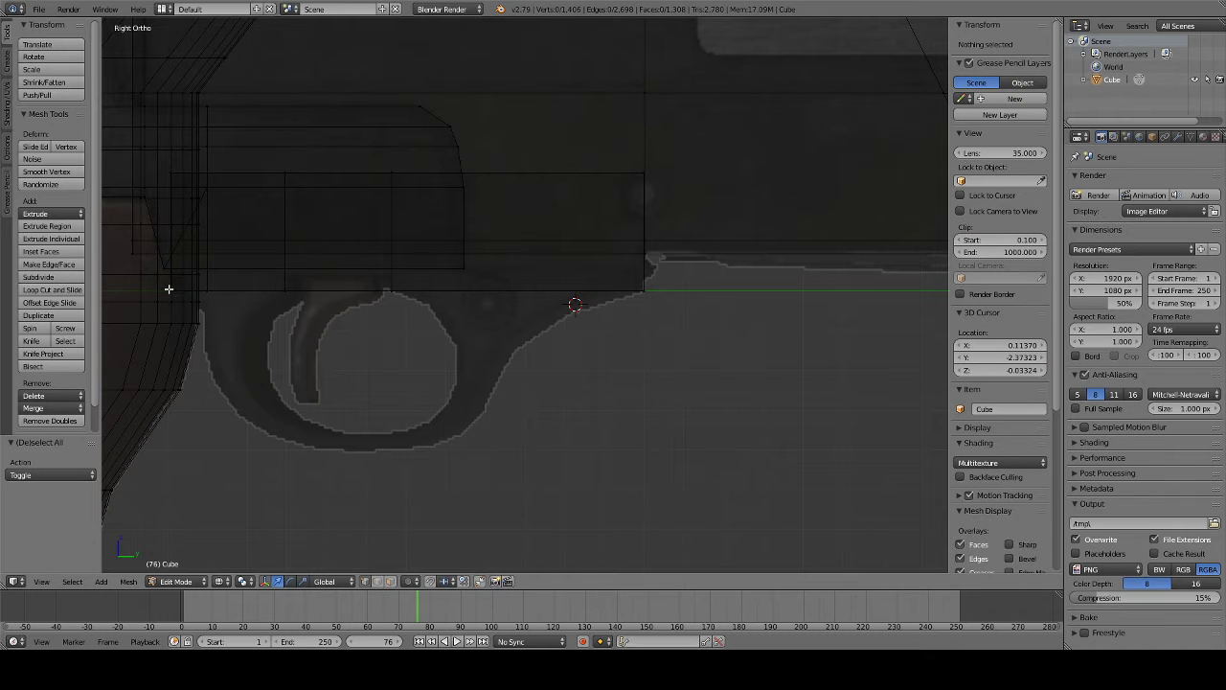
- Box-select the lower rear vertices of the guard block, trying a move and undoing it
{"action": "key", "text": "b"}
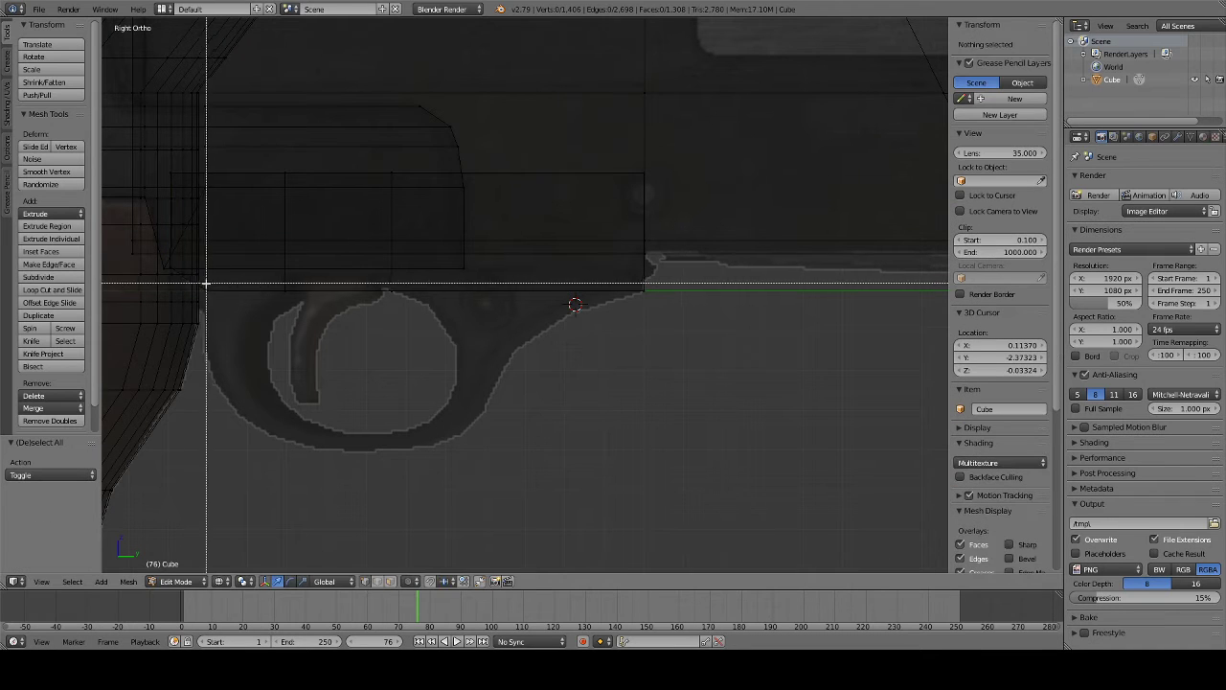
{"action": "left_click_drag", "start_coordinate": [206, 284], "coordinate": [292, 309]}
{"action": "key", "text": "a"}
{"action": "key", "text": "b"}
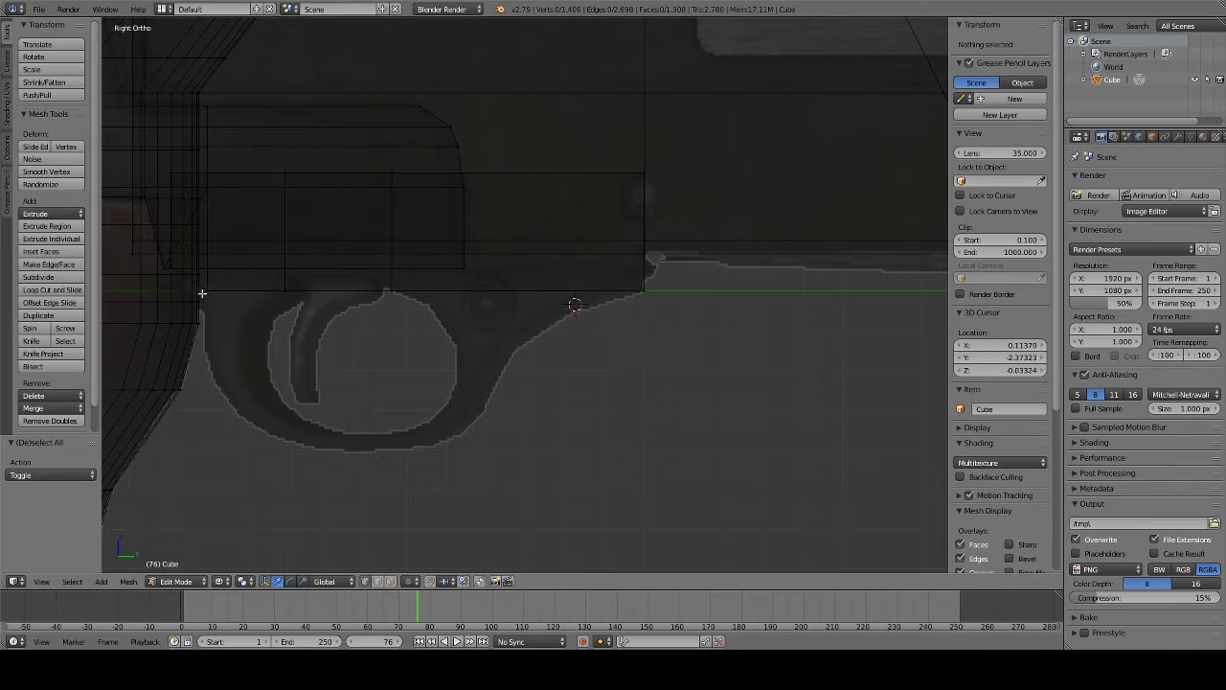
{"action": "left_click_drag", "start_coordinate": [203, 287], "coordinate": [309, 306]}
{"action": "key", "text": "g"}
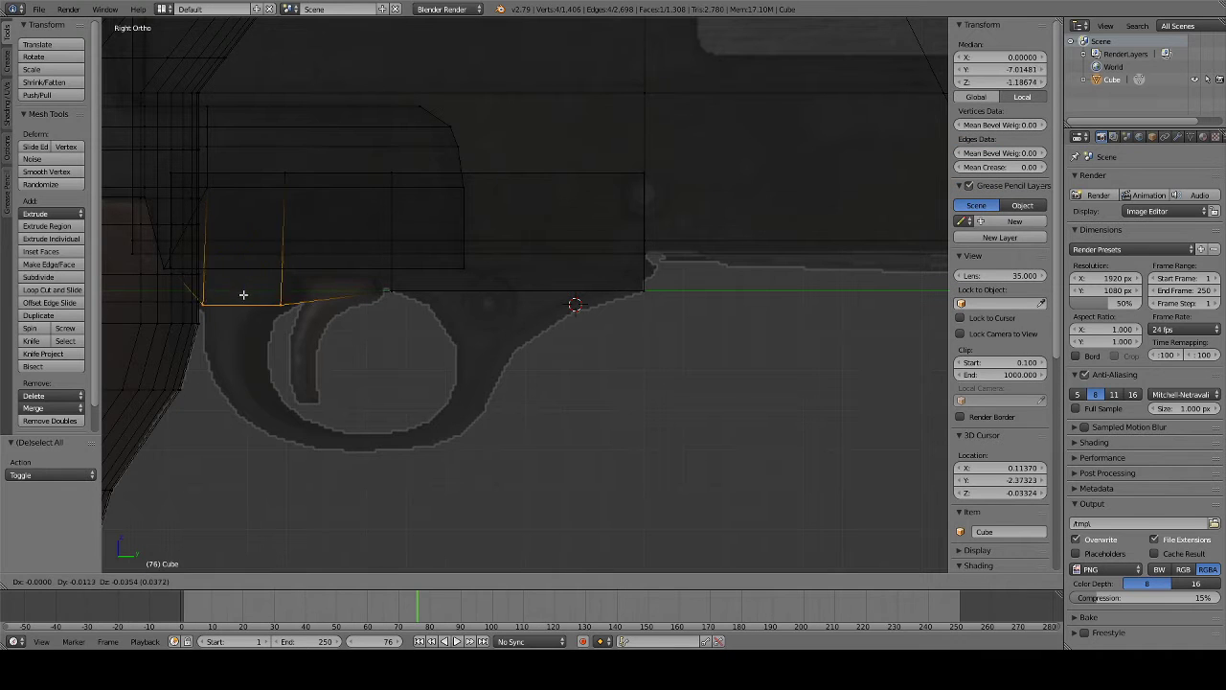
{"action": "left_click", "coordinate": [245, 299]}
{"action": "key", "text": "ctrl+z"}
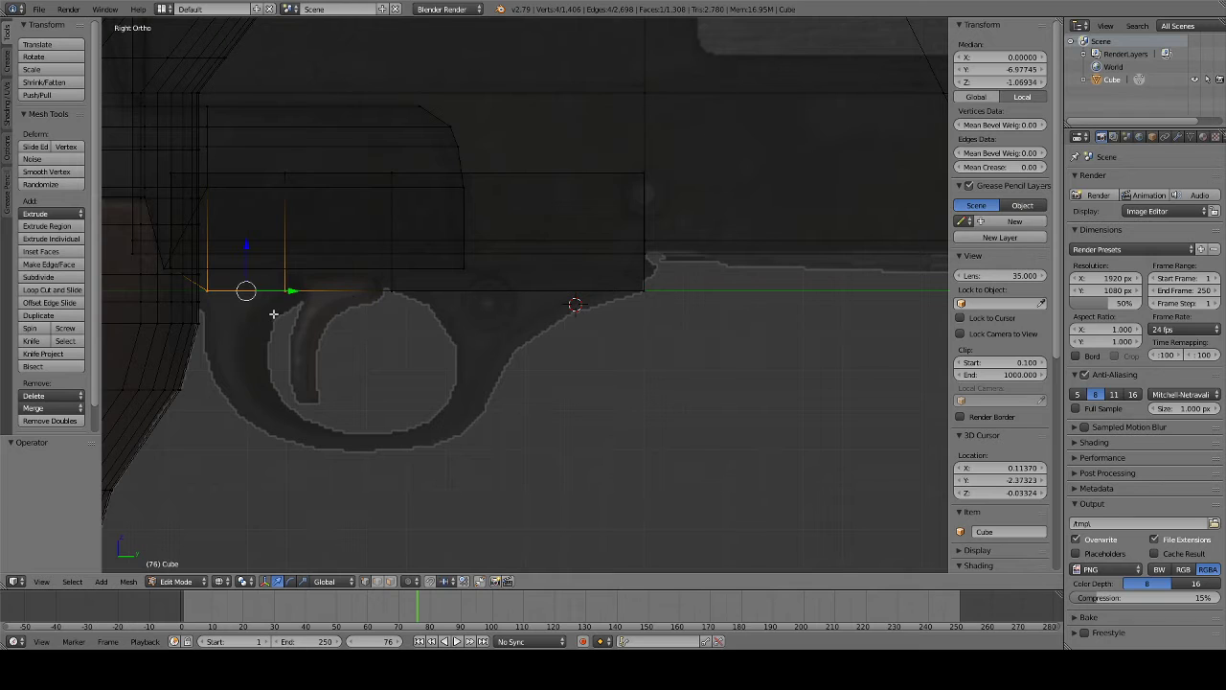
- Extrude the front guard edge downward and slide its vertices along Y onto the outline
{"action": "key", "text": "e"}
{"action": "left_click", "coordinate": [256, 353]}
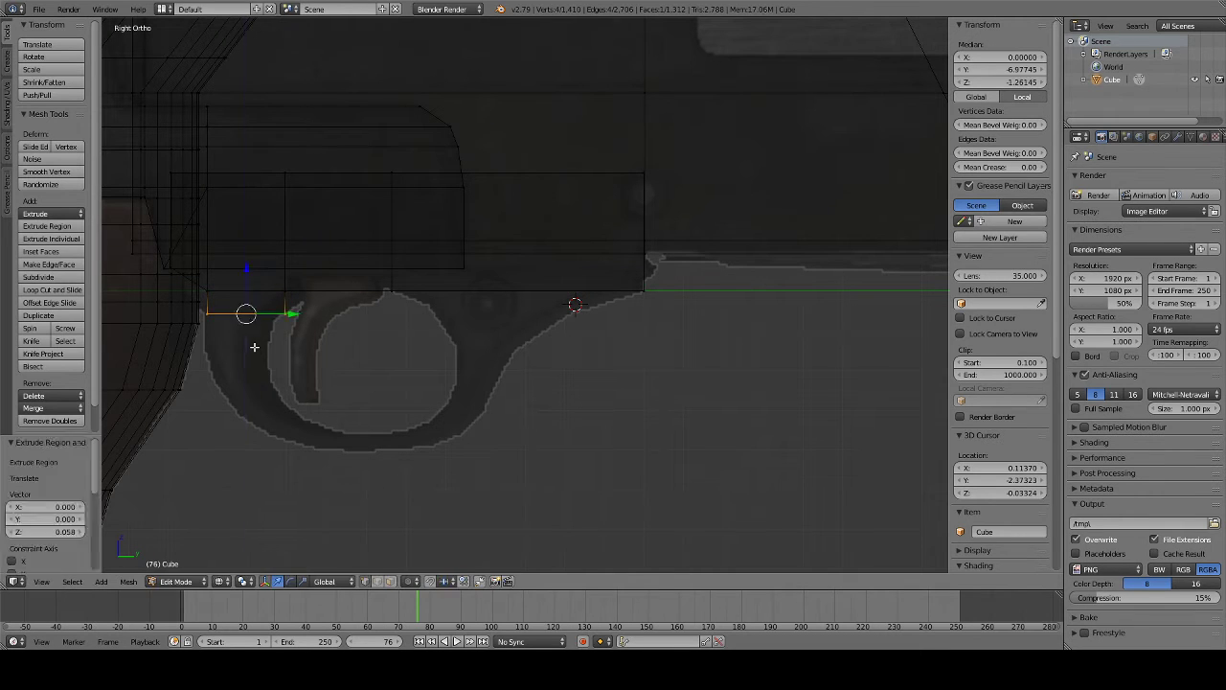
{"action": "key", "text": "a"}
{"action": "key", "text": "b"}
{"action": "left_click_drag", "start_coordinate": [259, 305], "coordinate": [292, 324]}
{"action": "key", "text": "g"}
{"action": "key", "text": "y"}
{"action": "left_click", "coordinate": [225, 282]}
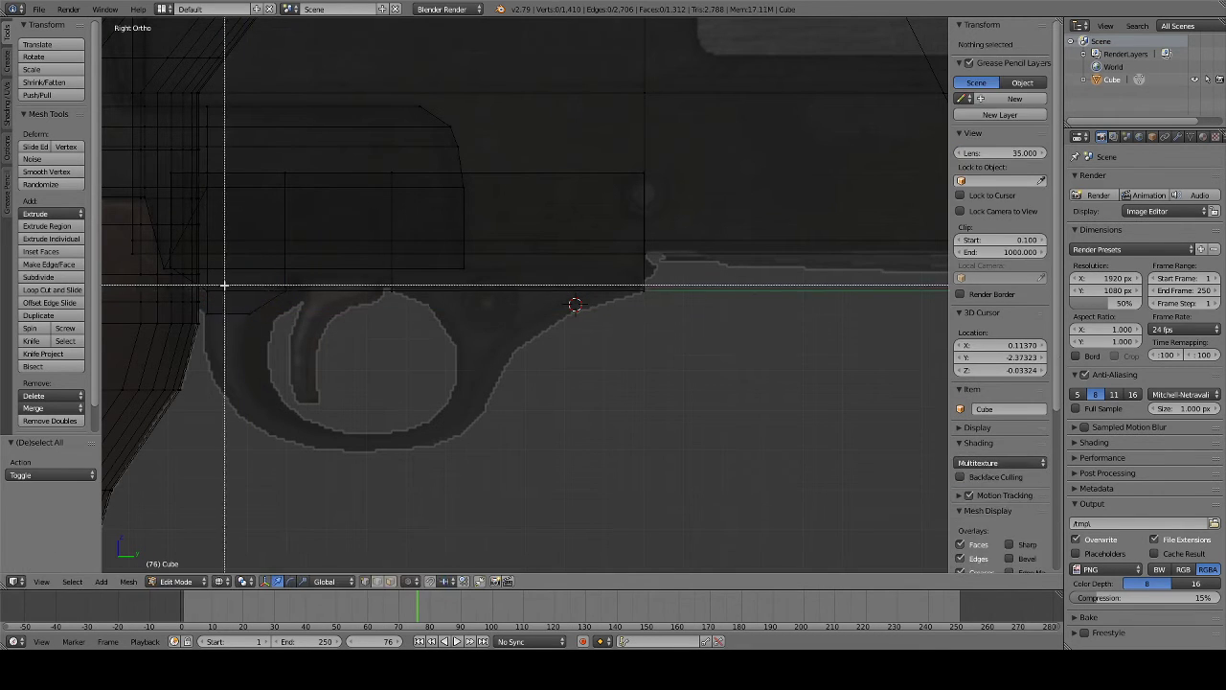
{"action": "key", "text": "shift+s"}
{"action": "key", "text": "g"}
{"action": "key", "text": "y"}
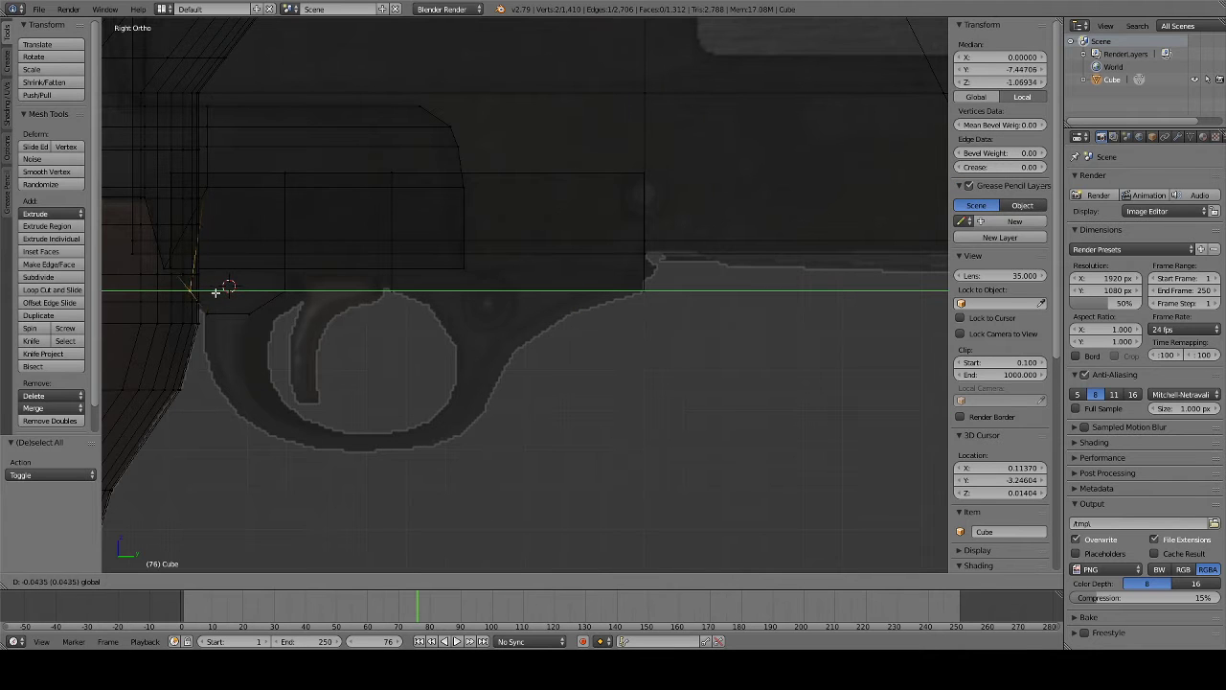
{"action": "left_click", "coordinate": [200, 307]}
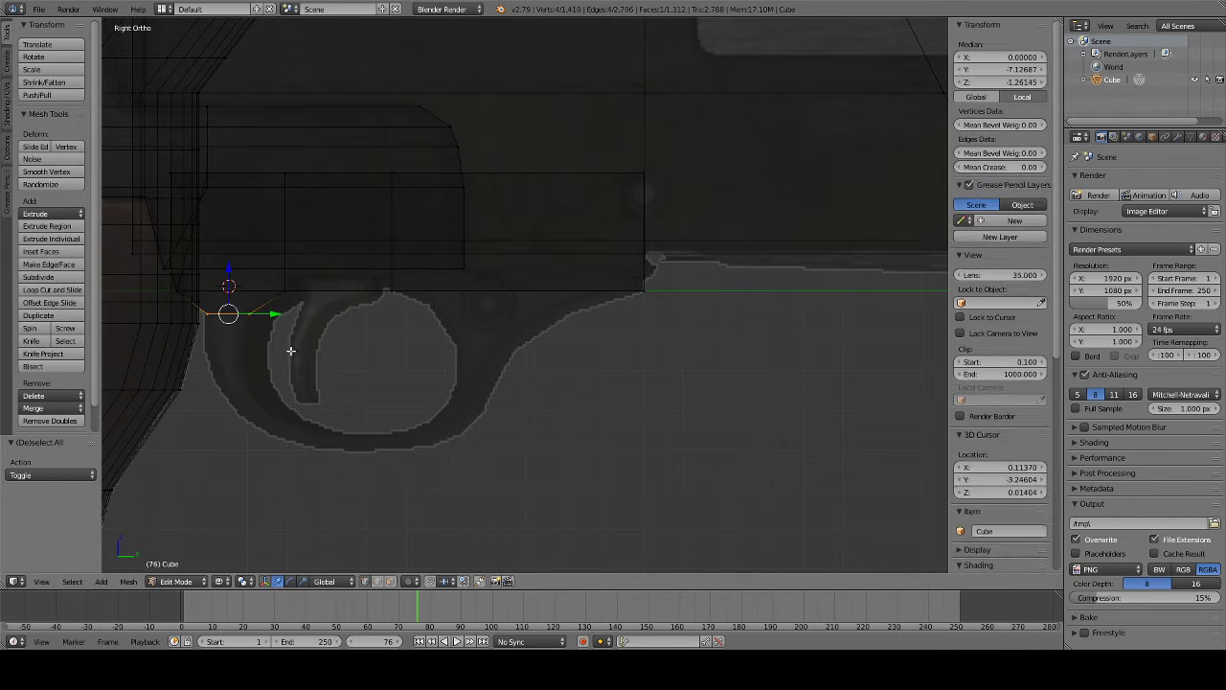
- Extrude another front guard section downward and align its edge along Y to the reference
{"action": "key", "text": "e"}
{"action": "left_click", "coordinate": [280, 394]}
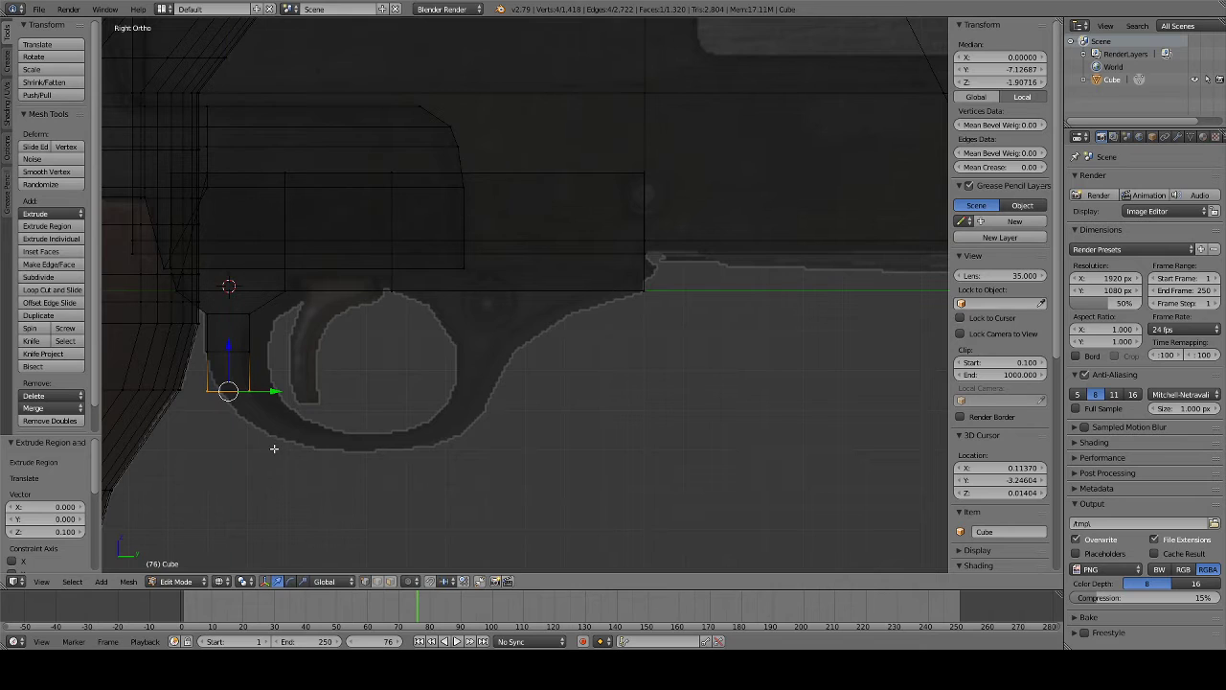
{"action": "key", "text": "g"}
{"action": "key", "text": "y"}
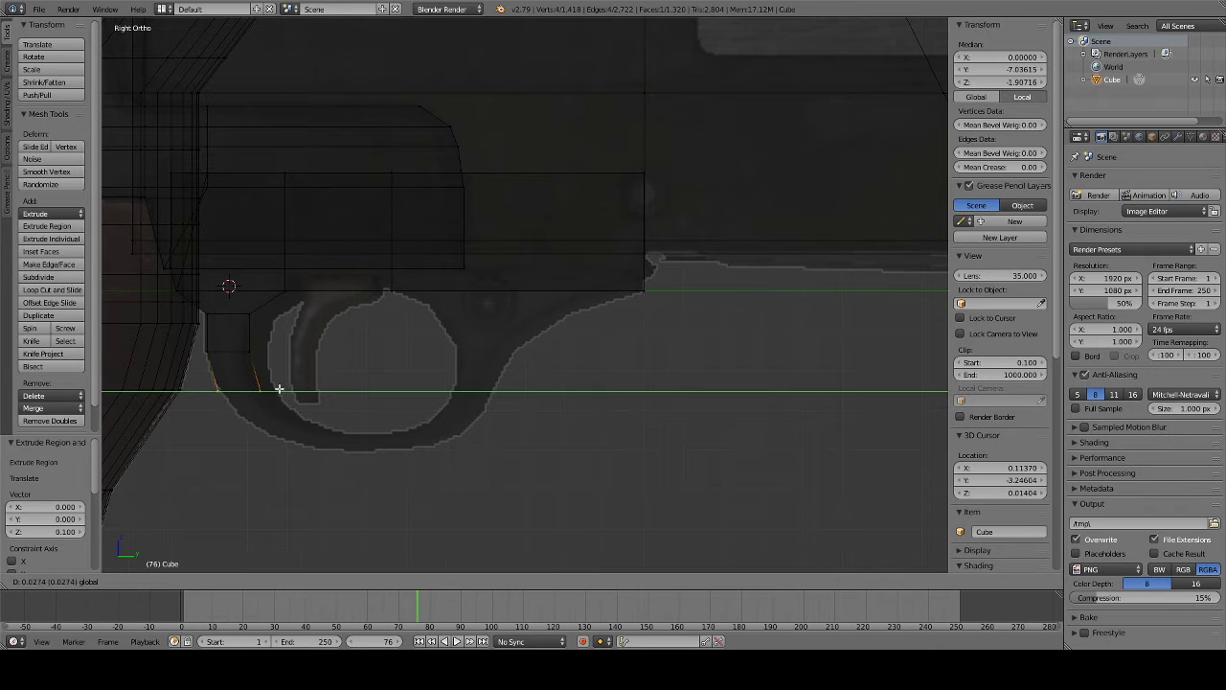
{"action": "left_click", "coordinate": [288, 389]}
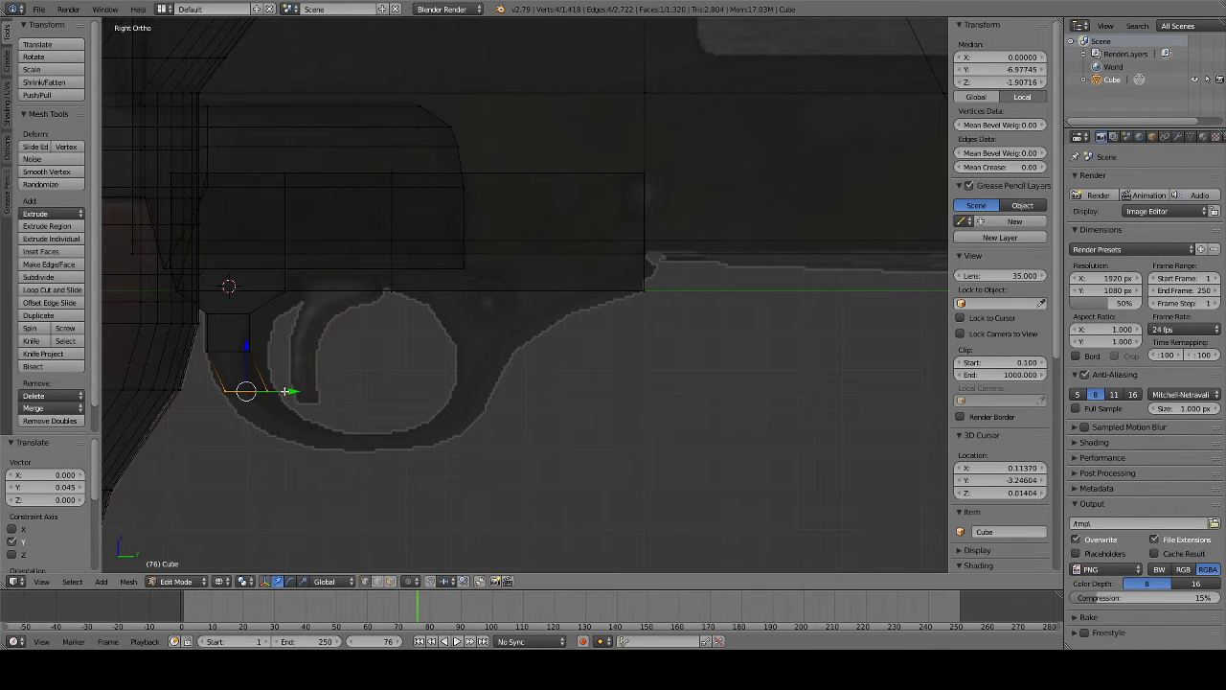
{"action": "key", "text": "g"}
{"action": "key", "text": "y"}
{"action": "left_click", "coordinate": [274, 388]}
- Carry the front of the guard further down and around the start of the bottom curve
{"action": "key", "text": "g"}
{"action": "key", "text": "z"}
{"action": "key", "text": "z"}
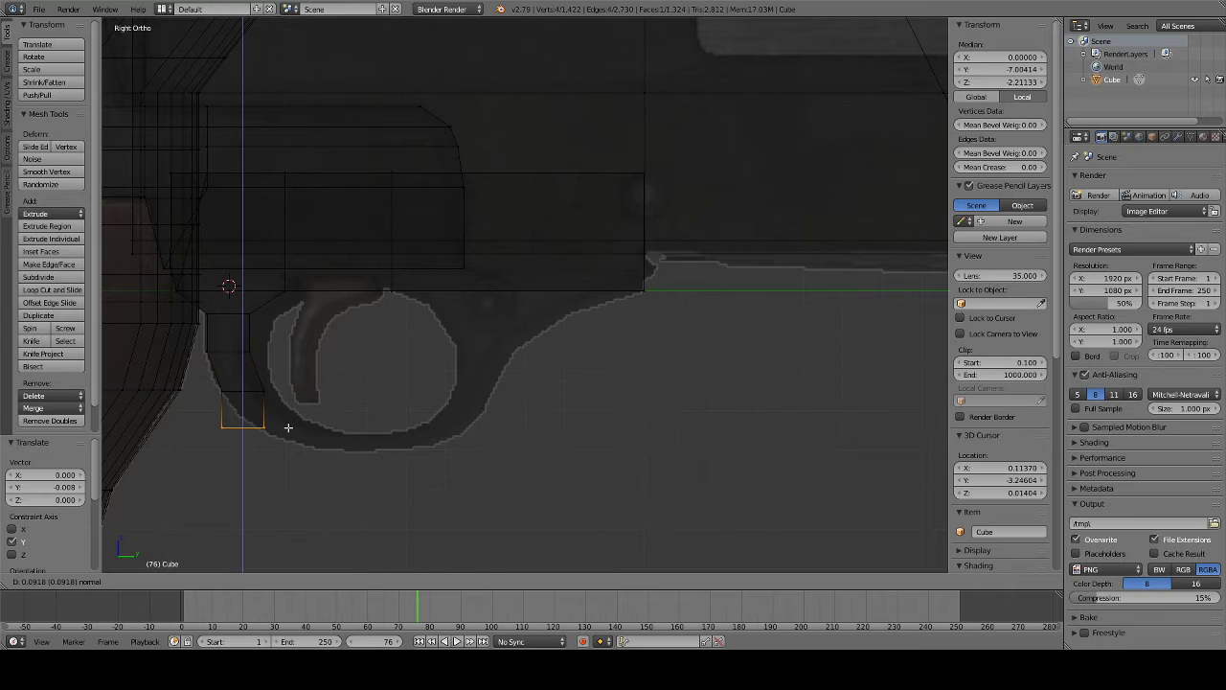
{"action": "left_click", "coordinate": [288, 427]}
{"action": "key", "text": "g"}
{"action": "key", "text": "y"}
{"action": "left_click", "coordinate": [283, 426]}
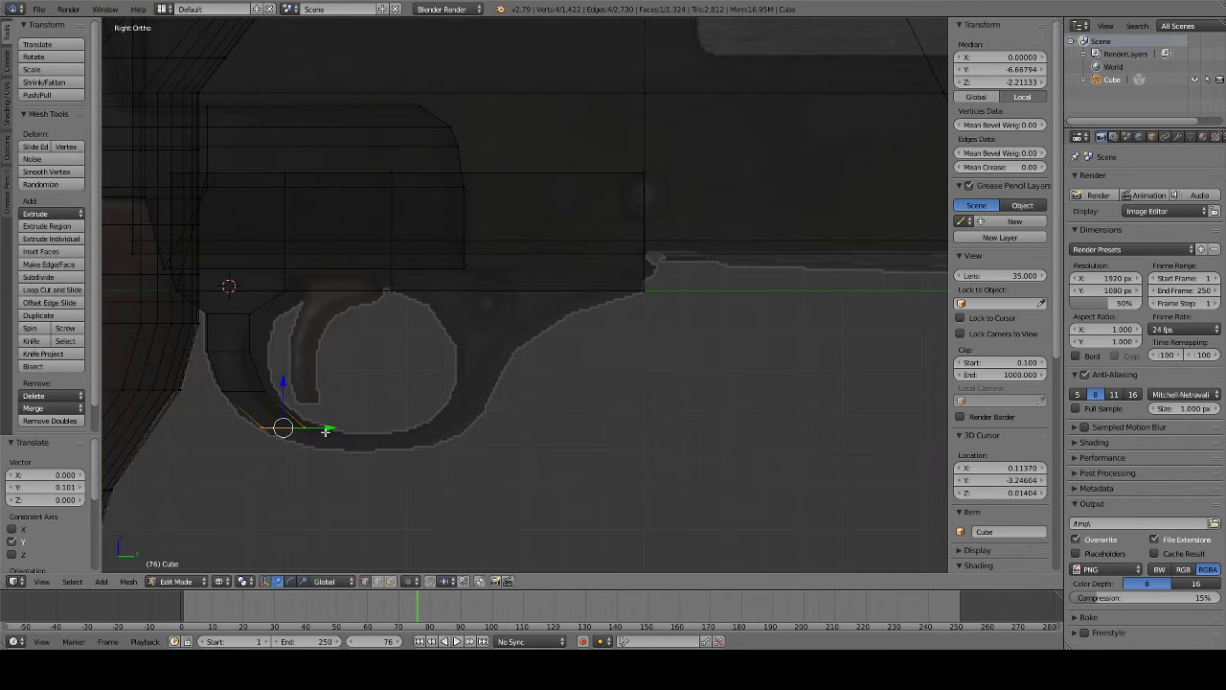
{"action": "key", "text": "g"}
{"action": "key", "text": "z"}
{"action": "key", "text": "z"}
{"action": "left_click", "coordinate": [313, 438]}
- Slide a vertex on the guard curve along Y to match the reference
{"action": "key", "text": "a"}
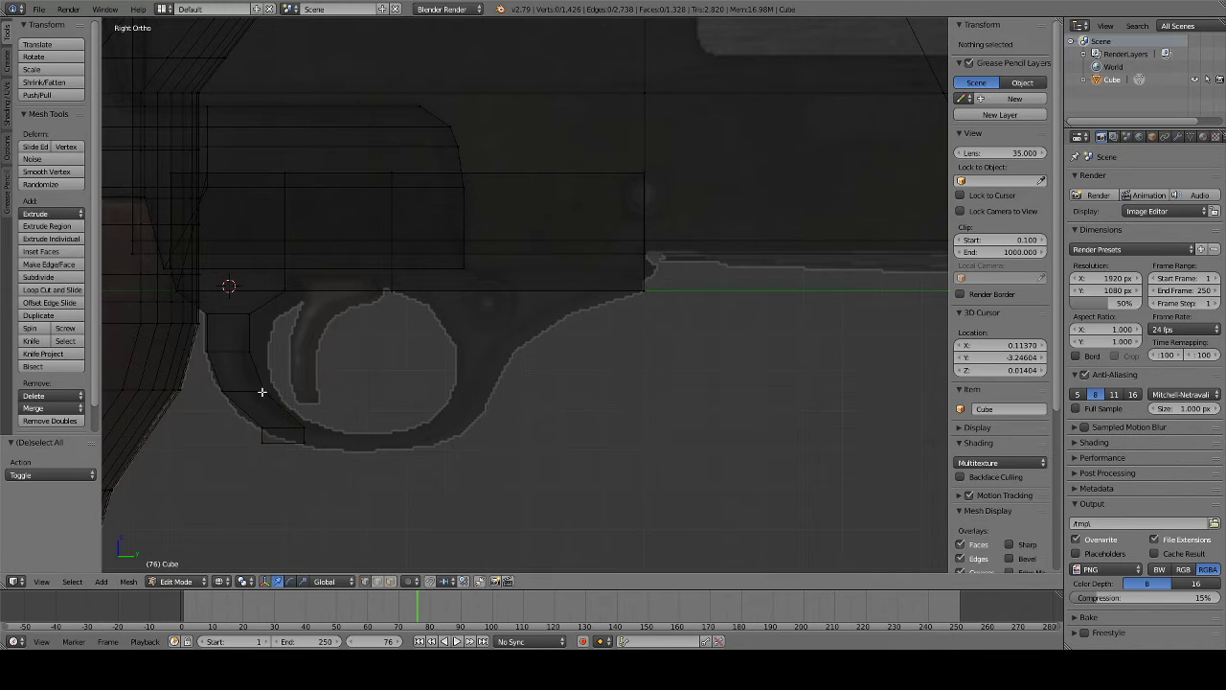
{"action": "right_click", "coordinate": [247, 429]}
{"action": "key", "text": "g"}
{"action": "key", "text": "y"}
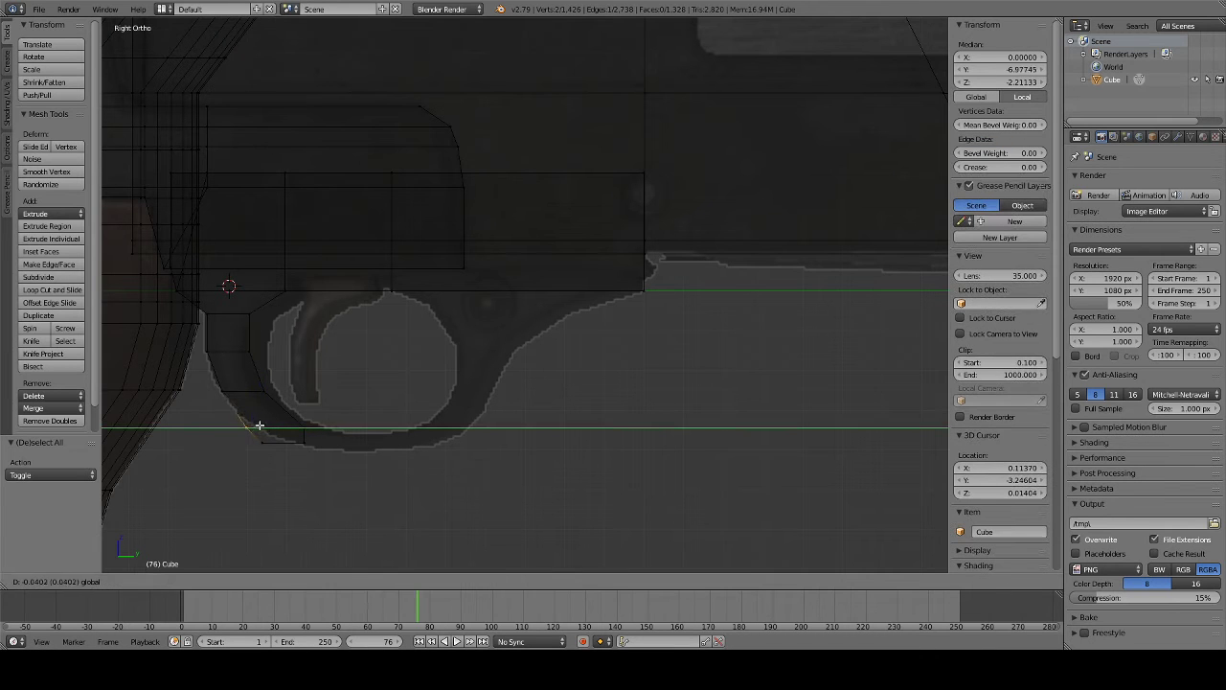
{"action": "left_click", "coordinate": [242, 421]}
{"action": "key", "text": "g"}
{"action": "key", "text": "y"}
{"action": "left_click", "coordinate": [269, 423]}
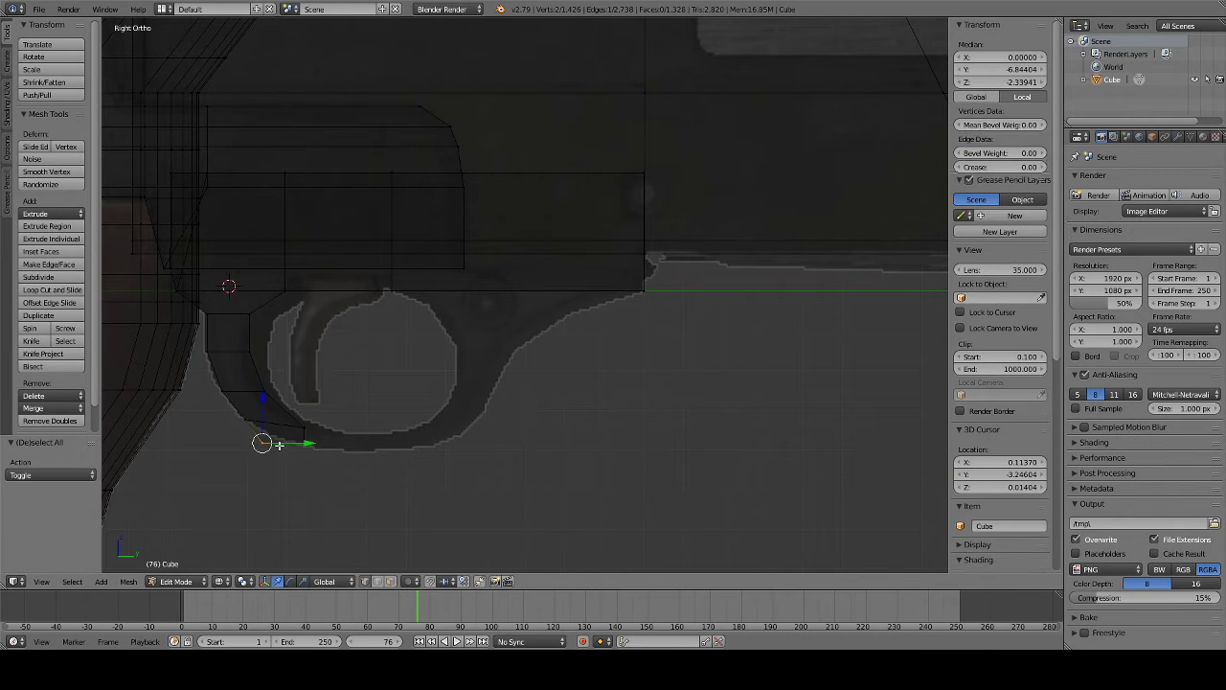
- Align two inner guard vertices along Y to the reference outline
{"action": "key", "text": "a"}
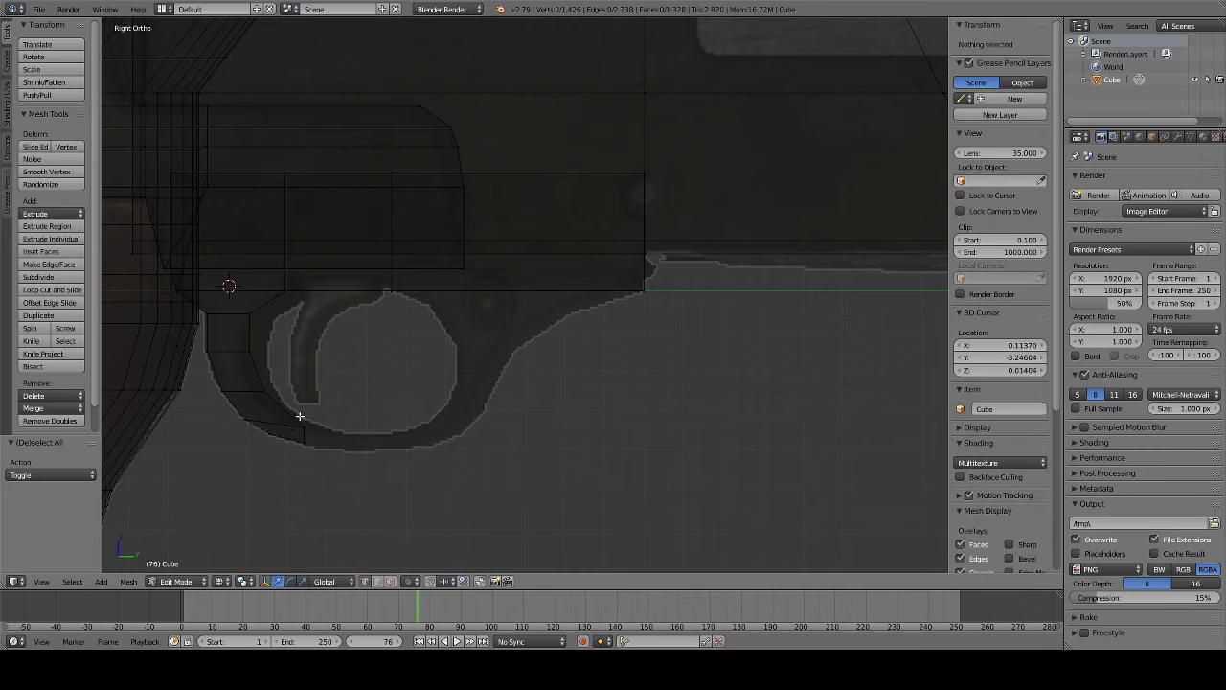
{"action": "right_click", "coordinate": [253, 381]}
{"action": "key", "text": "g"}
{"action": "key", "text": "y"}
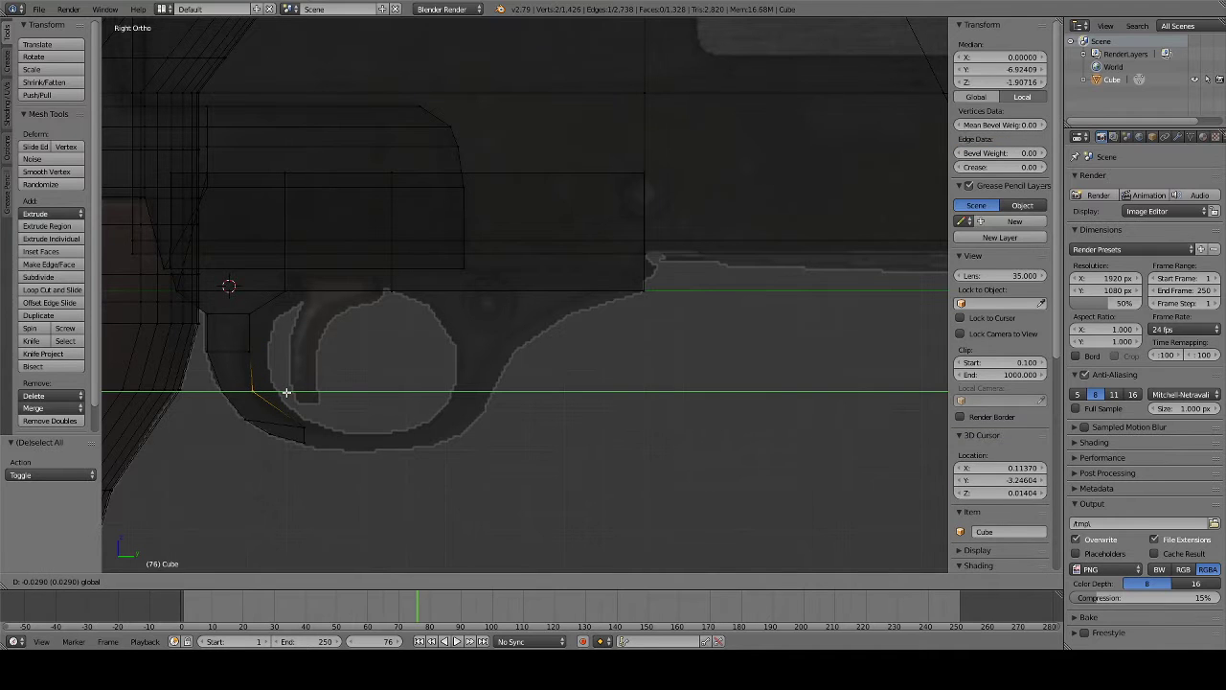
{"action": "left_click", "coordinate": [285, 392]}
{"action": "key", "text": "a"}
{"action": "right_click", "coordinate": [247, 351]}
{"action": "key", "text": "g"}
{"action": "key", "text": "y"}
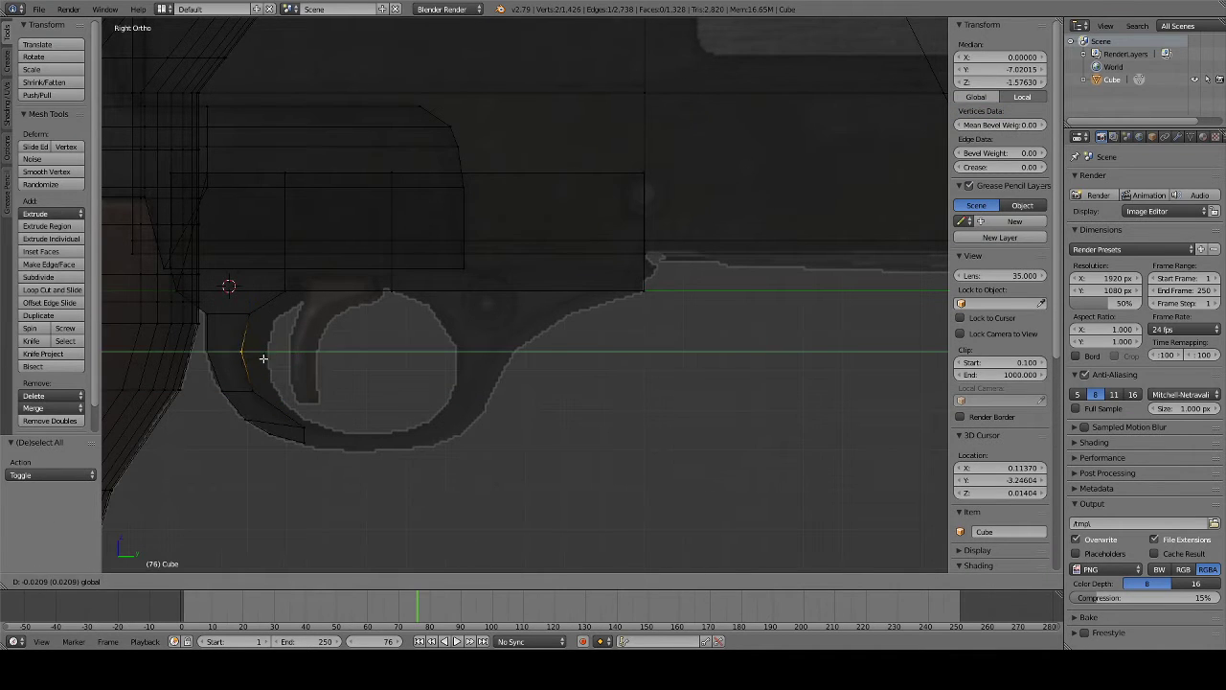
{"action": "left_click", "coordinate": [263, 358]}
- Box-select the end edge at the guard bottom and extrude it sideways along Y
{"action": "key", "text": "a"}
{"action": "key", "text": "b"}
{"action": "left_click_drag", "start_coordinate": [288, 418], "coordinate": [328, 466]}
{"action": "key", "text": "e"}
{"action": "key", "text": "y"}
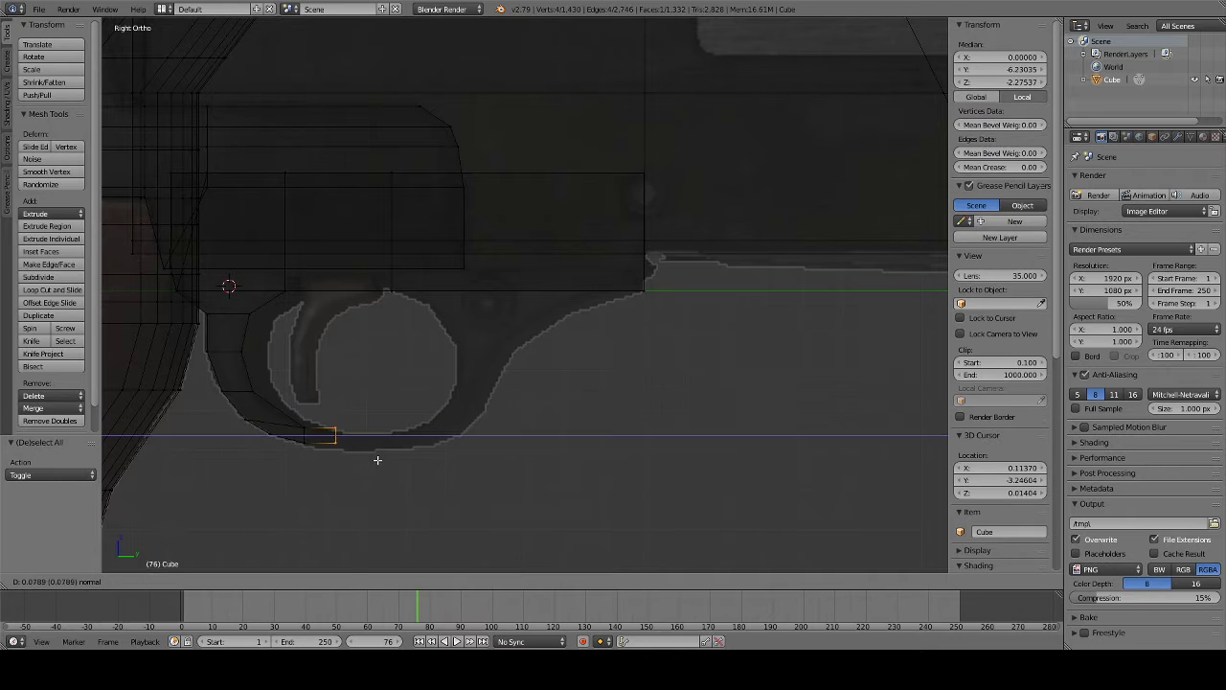
{"action": "left_click", "coordinate": [385, 463]}
- Adjust the bottom edge height and extrude two more sections along the guard bottom
{"action": "key", "text": "g"}
{"action": "key", "text": "z"}
{"action": "left_click", "coordinate": [342, 416]}
{"action": "key", "text": "e"}
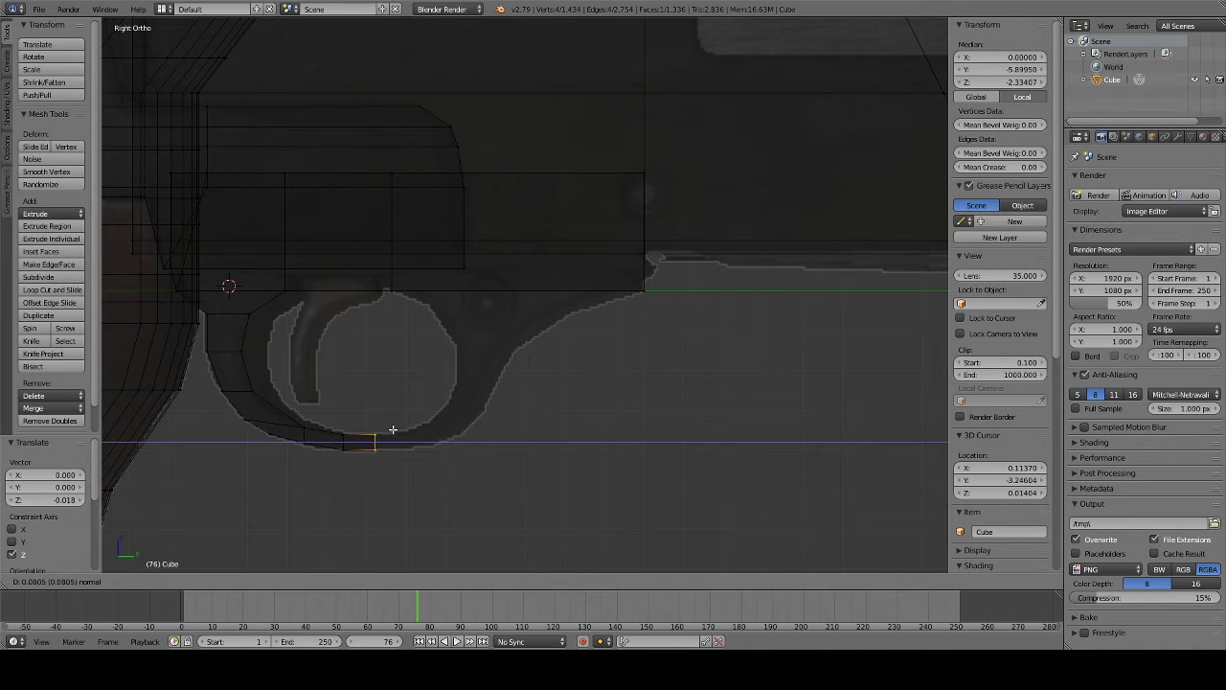
{"action": "left_click", "coordinate": [413, 433]}
{"action": "key", "text": "e"}
{"action": "left_click", "coordinate": [438, 436]}
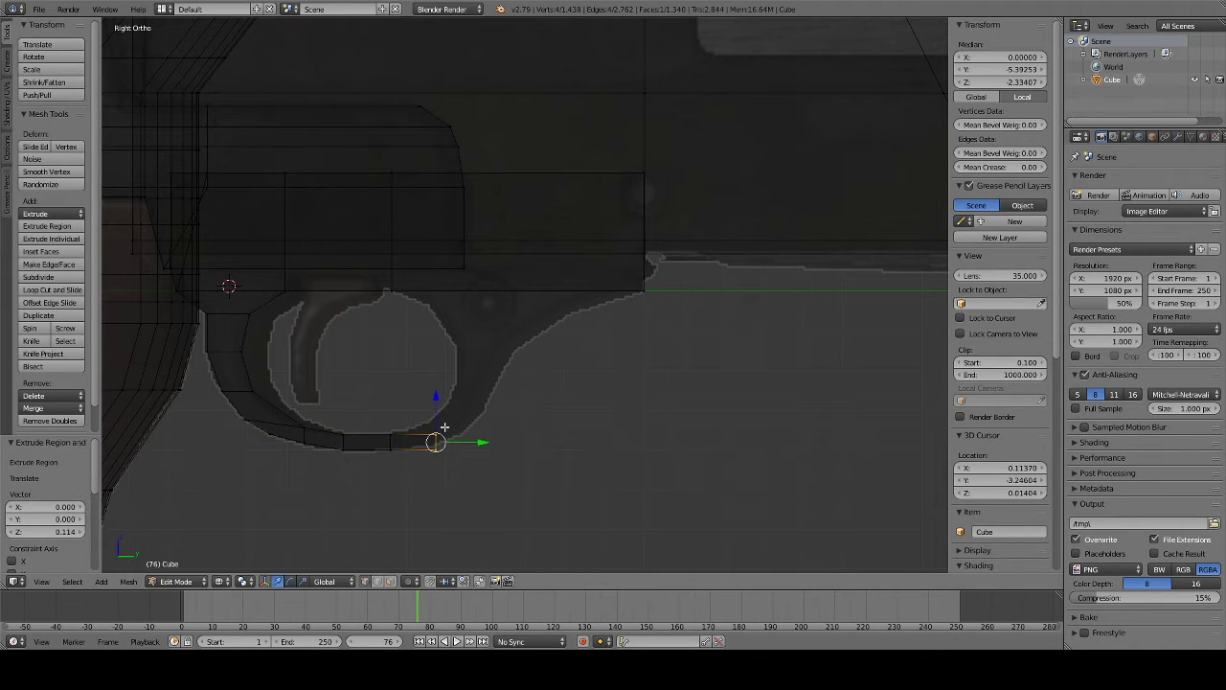
- Fit the bottom end edge to the outline with Z and Y moves, raising its end vertex
{"action": "key", "text": "e"}
{"action": "key", "text": "z"}
{"action": "left_click", "coordinate": [440, 411]}
{"action": "key", "text": "g"}
{"action": "key", "text": "y"}
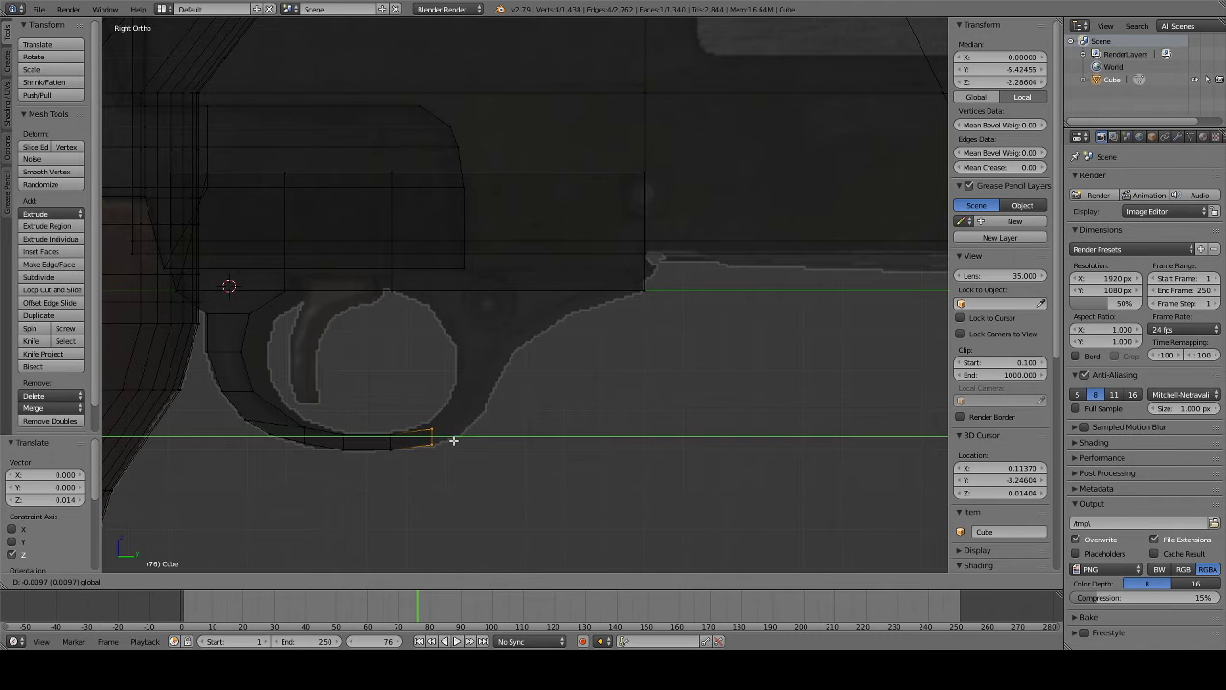
{"action": "left_click", "coordinate": [453, 440]}
{"action": "key", "text": "g"}
{"action": "key", "text": "z"}
{"action": "left_click", "coordinate": [433, 410]}
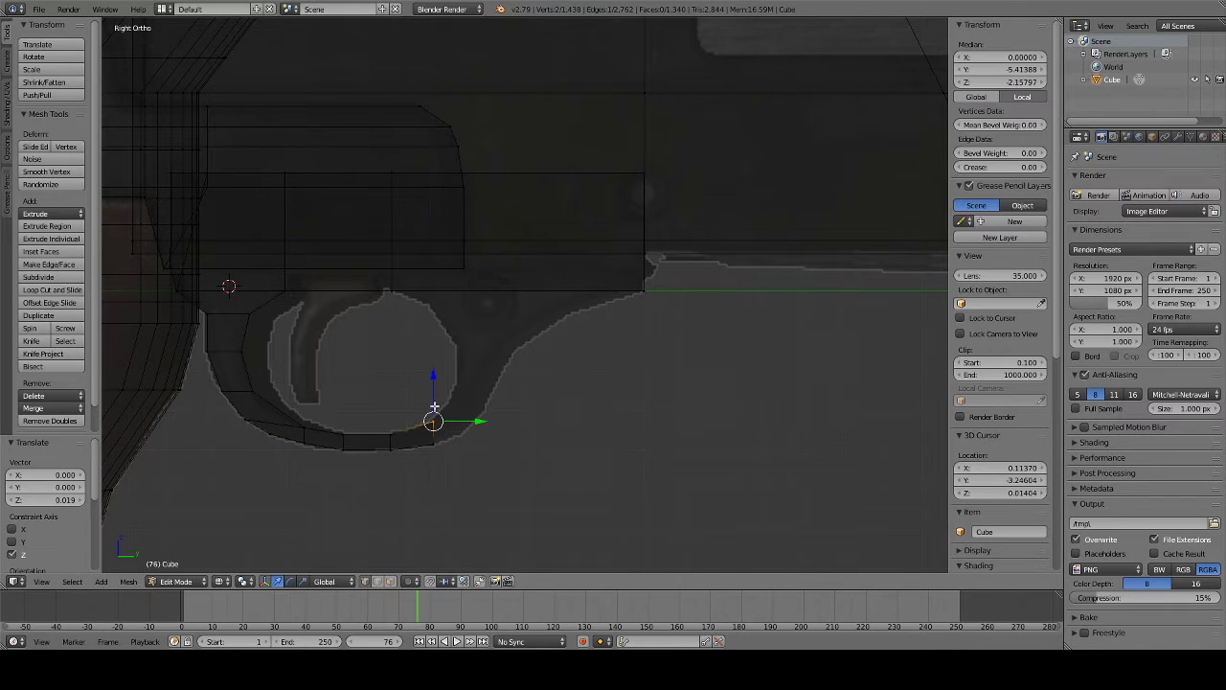
- Extrude the guard bottom toward the rear and set the new end vertex's height and position
{"action": "key", "text": "e"}
{"action": "key", "text": "y"}
{"action": "left_click", "coordinate": [504, 438]}
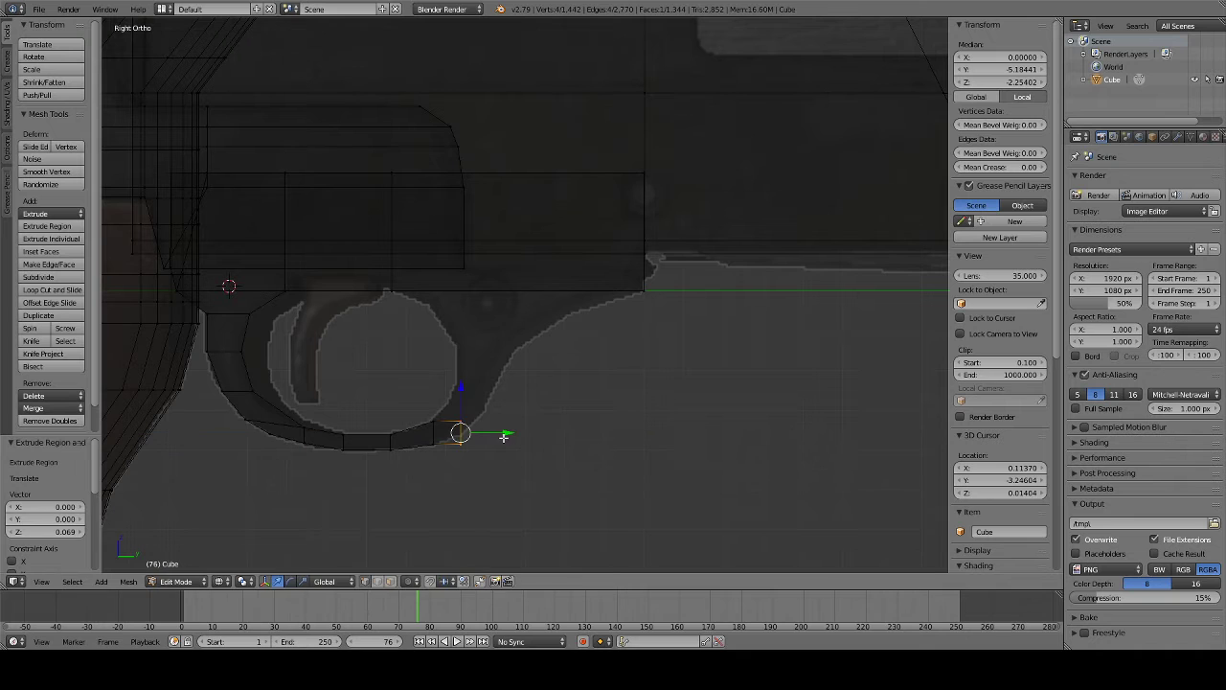
{"action": "key", "text": "g"}
{"action": "key", "text": "z"}
{"action": "left_click", "coordinate": [457, 386]}
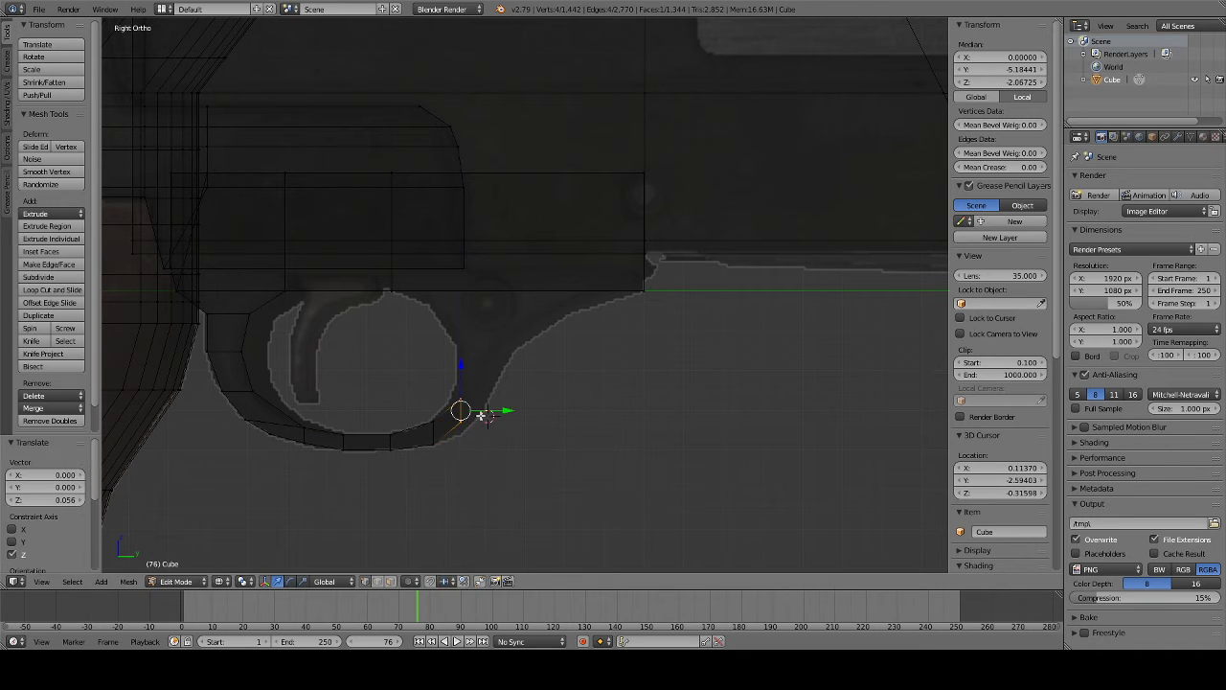
{"action": "key", "text": "g"}
{"action": "key", "text": "y"}
{"action": "left_click", "coordinate": [486, 412]}
- Select the rear tip vertex of the trigger guard
{"action": "key", "text": "g"}
{"action": "key", "text": "y"}
{"action": "key", "text": "y"}
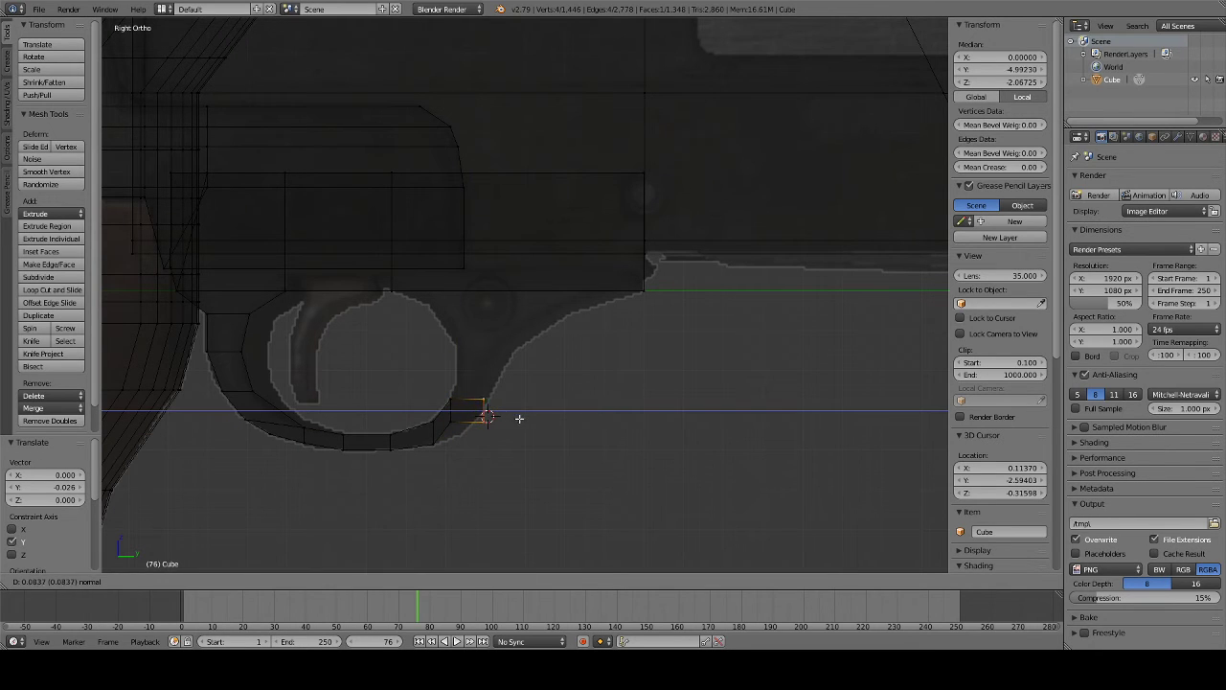
{"action": "right_click", "coordinate": [524, 421]}
{"action": "key", "text": "a"}
{"action": "right_click", "coordinate": [450, 419]}
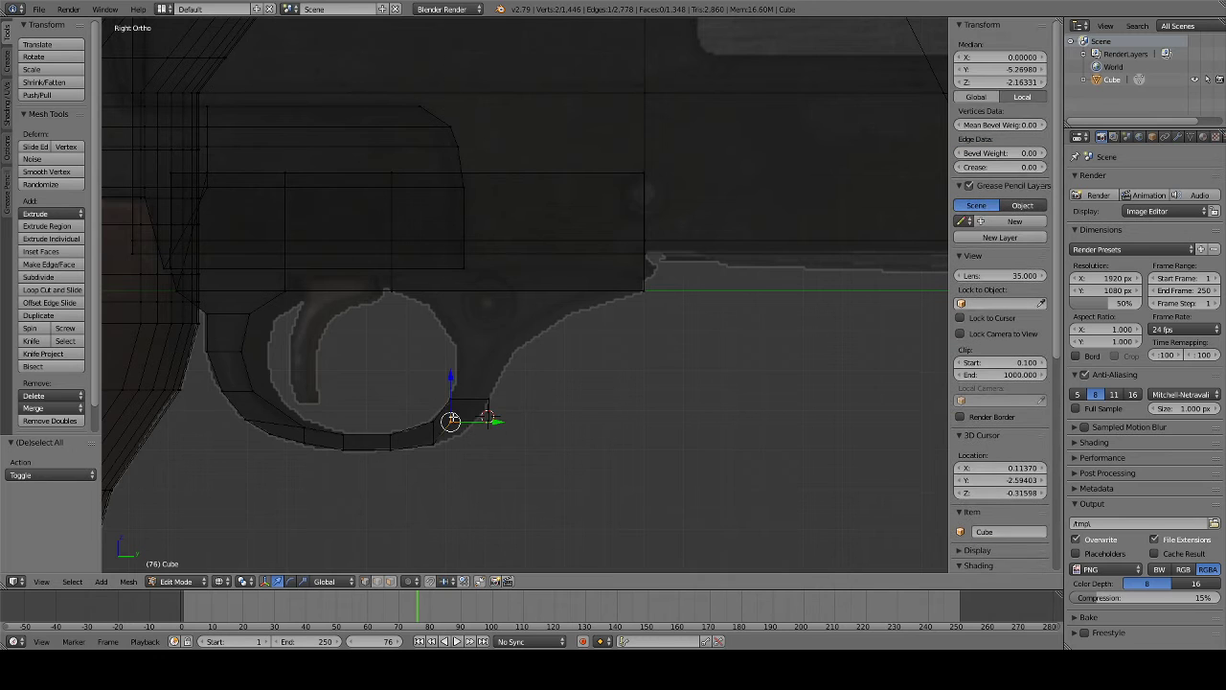
- Slide the rear vertex along Y, then extrude the guard's rear face upward
{"action": "key", "text": "g"}
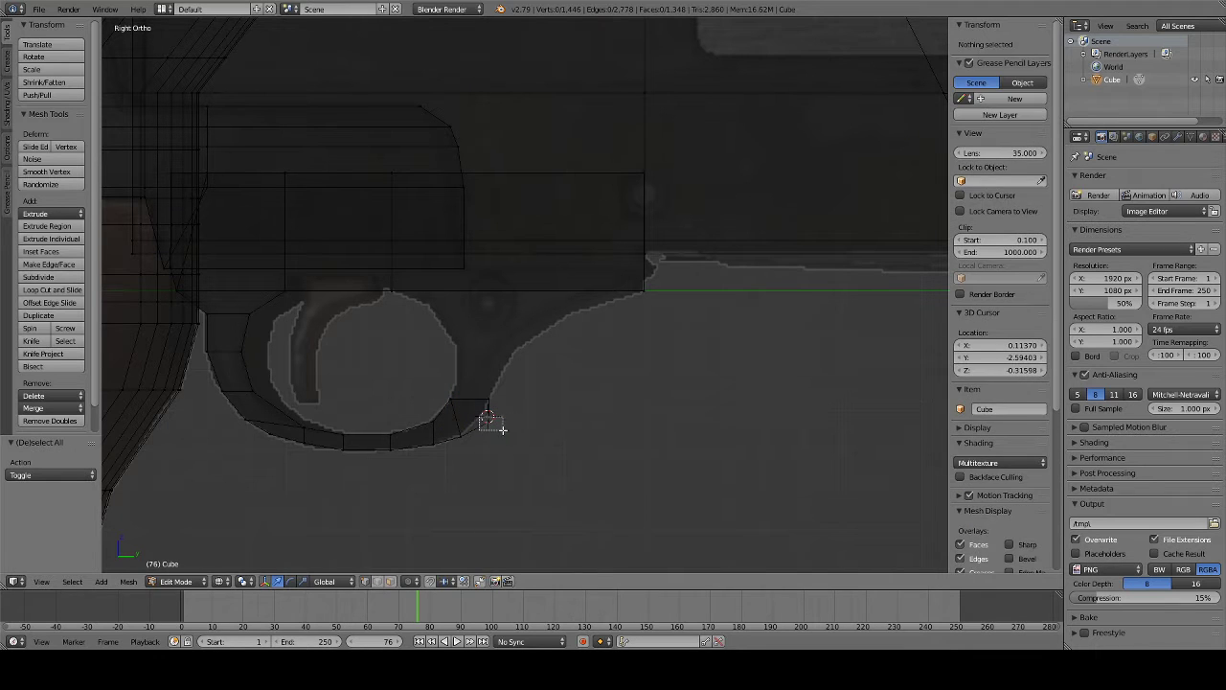
{"action": "key", "text": "y"}
{"action": "left_click", "coordinate": [489, 419]}
{"action": "key", "text": "a"}
{"action": "right_click", "coordinate": [479, 395]}
{"action": "key", "text": "e"}
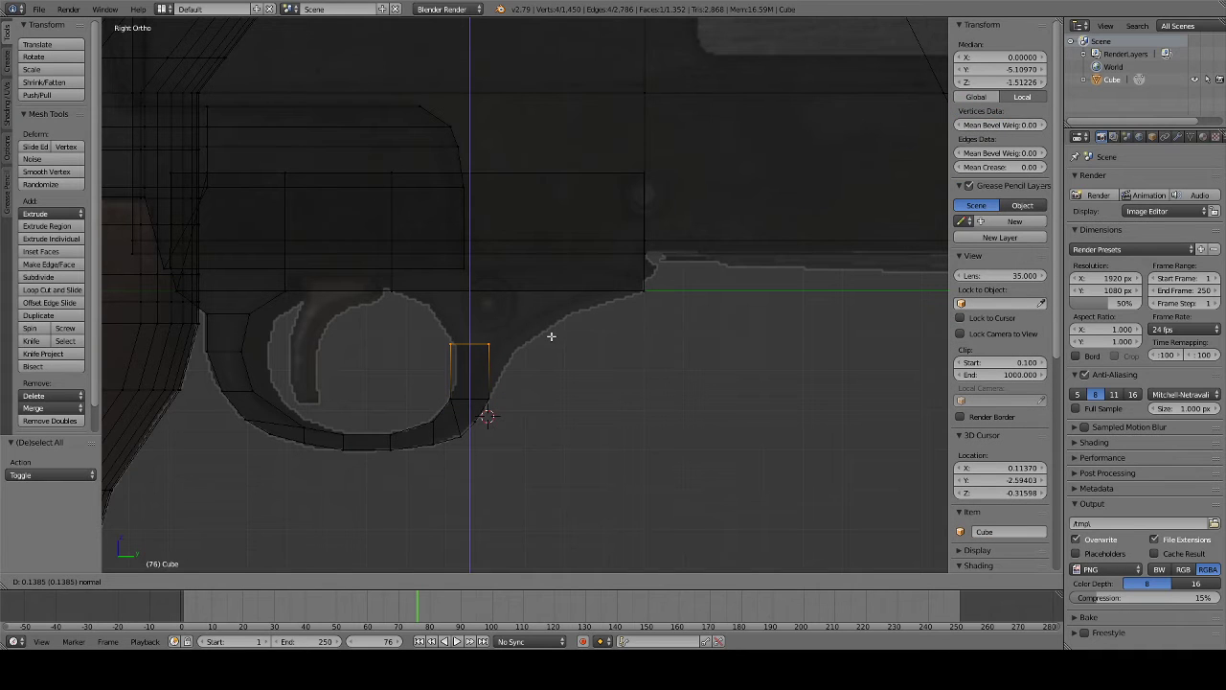
{"action": "left_click", "coordinate": [551, 337]}
- Position the new rear face along Y and Z, then extrude it further up
{"action": "key", "text": "g"}
{"action": "key", "text": "y"}
{"action": "left_click", "coordinate": [503, 351]}
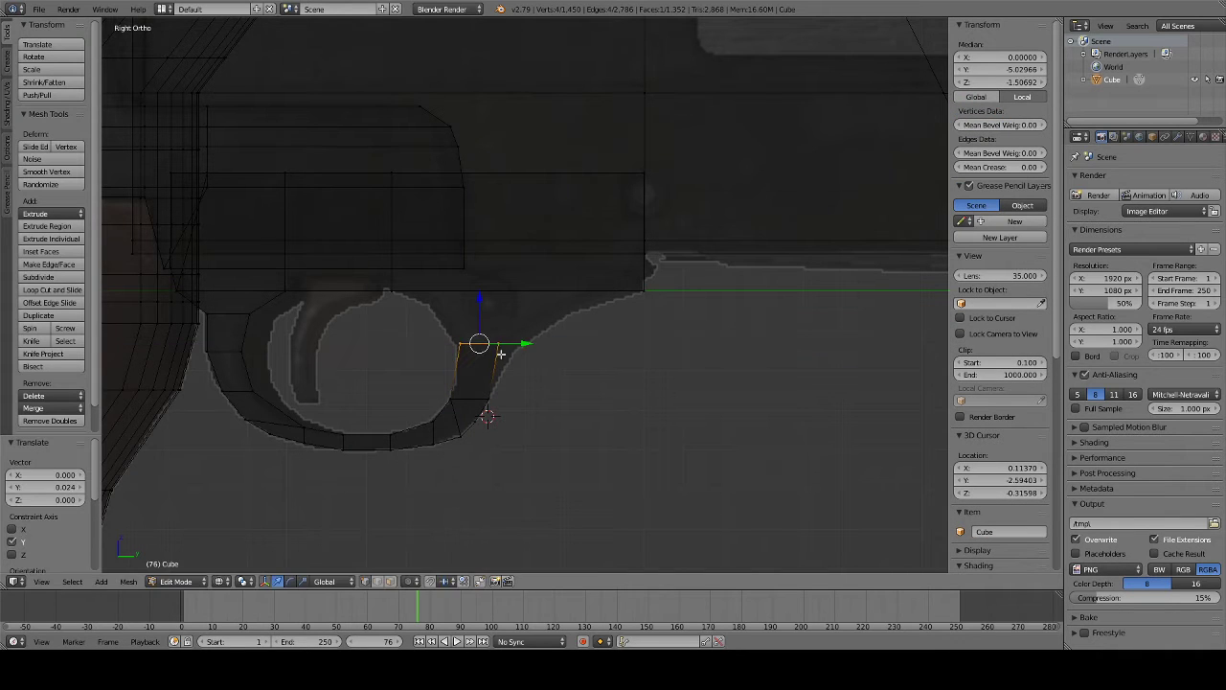
{"action": "key", "text": "g"}
{"action": "key", "text": "z"}
{"action": "left_click", "coordinate": [479, 373]}
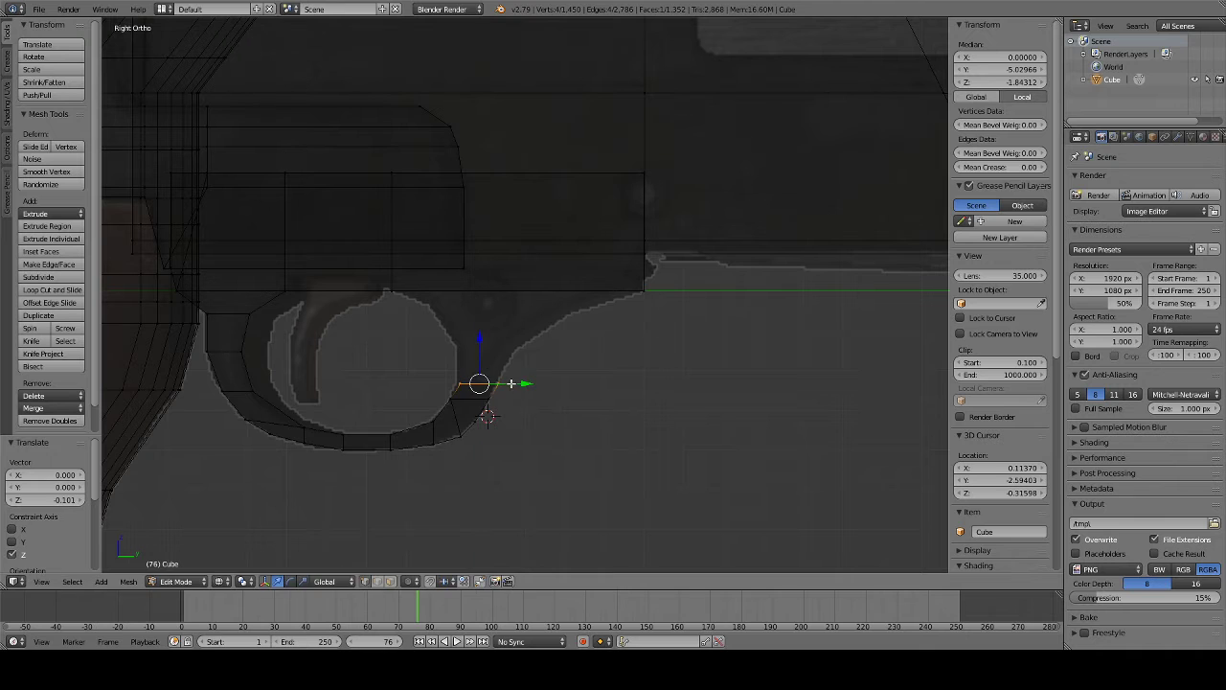
{"action": "key", "text": "e"}
{"action": "left_click", "coordinate": [509, 339]}
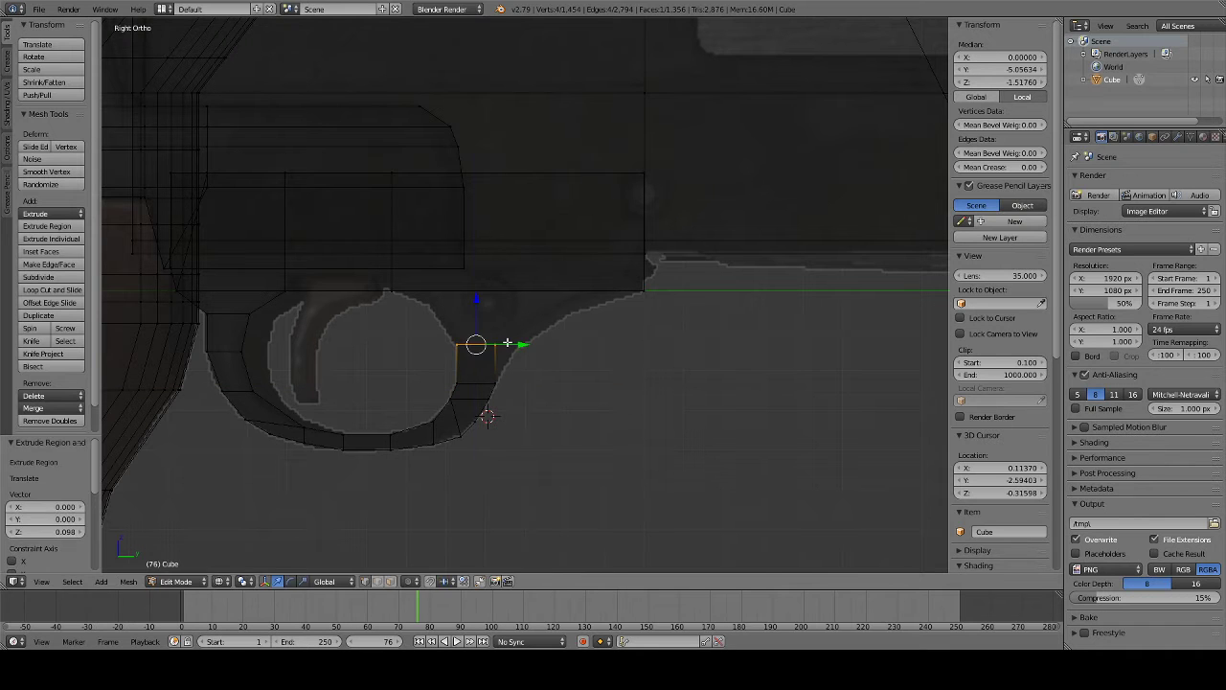
- Slide an edge of the rear section along Y to fit the reference
{"action": "key", "text": "a"}
{"action": "right_click", "coordinate": [499, 347]}
{"action": "key", "text": "g"}
{"action": "key", "text": "y"}
{"action": "left_click", "coordinate": [541, 350]}
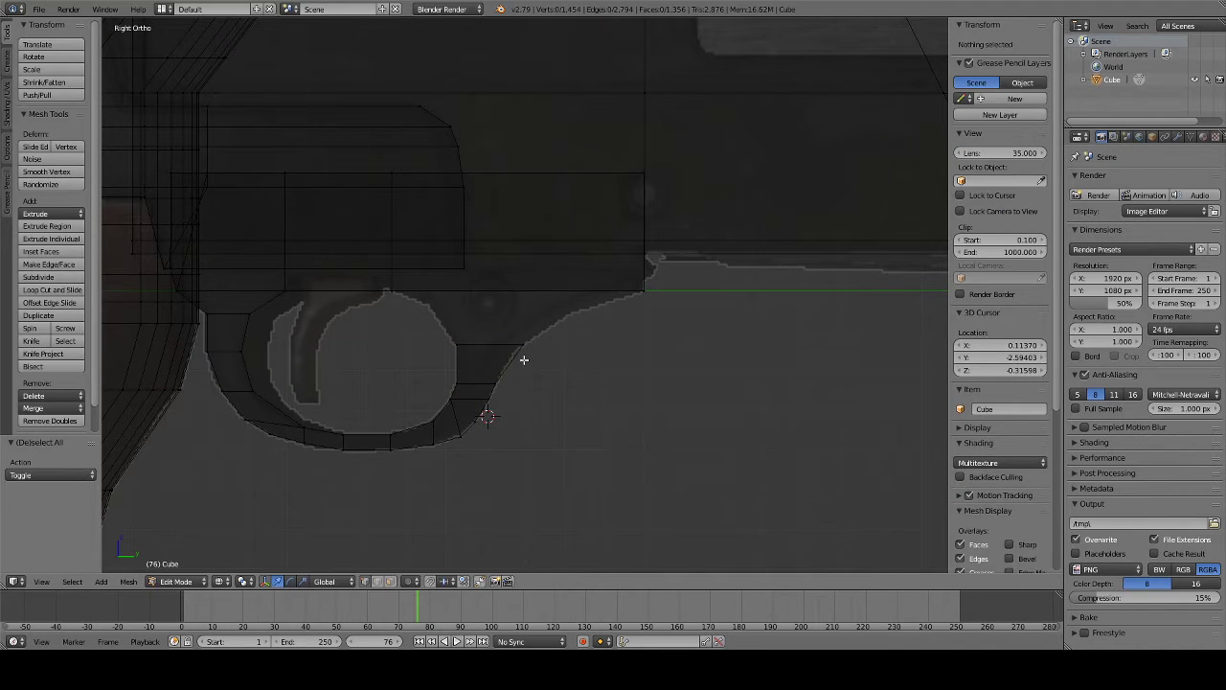
- Extrude the guard's top vertices upward and slide the front-top vertex into place along Y
{"action": "key", "text": "b"}
{"action": "left_click_drag", "start_coordinate": [427, 326], "coordinate": [559, 344]}
{"action": "key", "text": "e"}
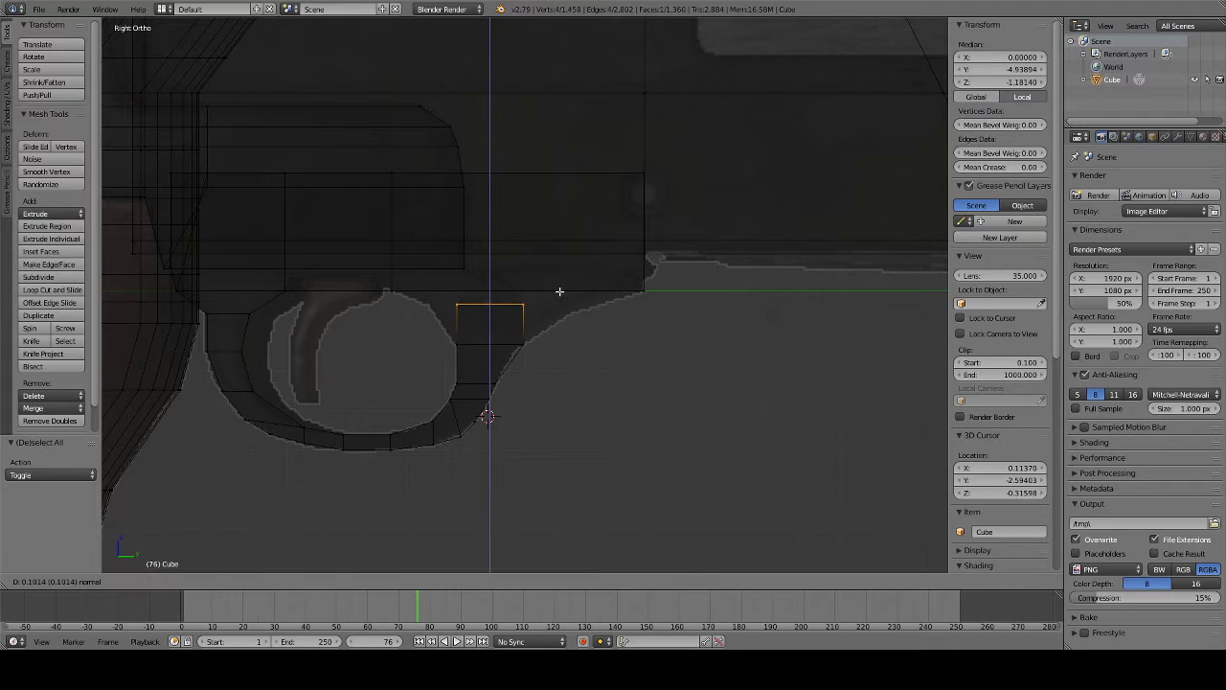
{"action": "left_click", "coordinate": [557, 288]}
{"action": "key", "text": "a"}
{"action": "right_click", "coordinate": [441, 289]}
{"action": "key", "text": "g"}
{"action": "key", "text": "y"}
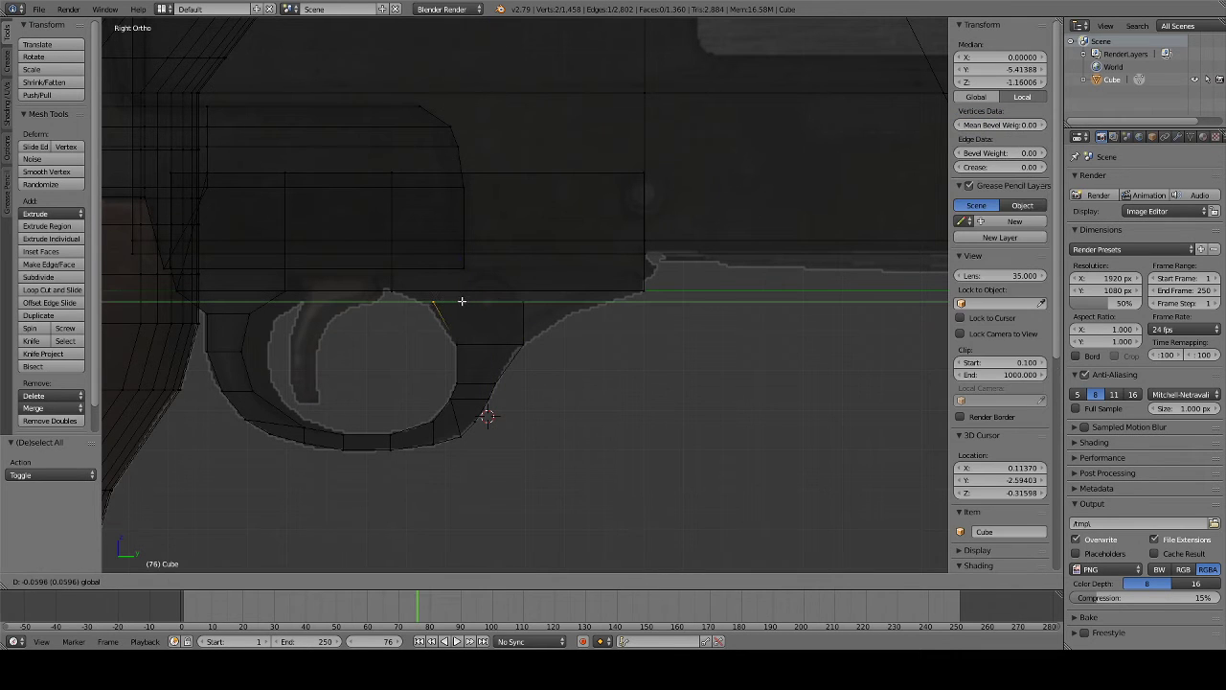
{"action": "left_click", "coordinate": [455, 302]}
- Box-select the vertices along the trigger guard's front top
{"action": "key", "text": "a"}
{"action": "key", "text": "b"}
{"action": "left_click_drag", "start_coordinate": [387, 277], "coordinate": [441, 311]}
- Fill a face between the guard's front top edge and the receiver underside vertices
{"action": "key", "text": "a"}
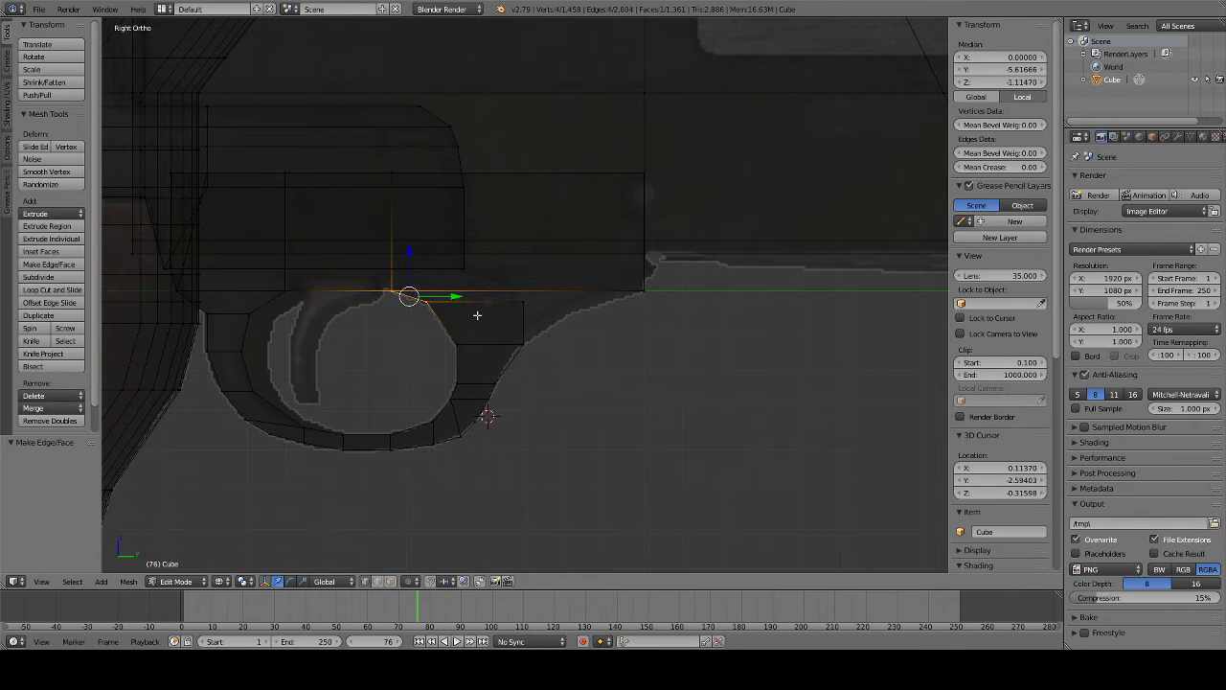
{"action": "key", "text": "z"}
{"action": "middle_click_drag", "start_coordinate": [477, 314], "coordinate": [431, 314]}
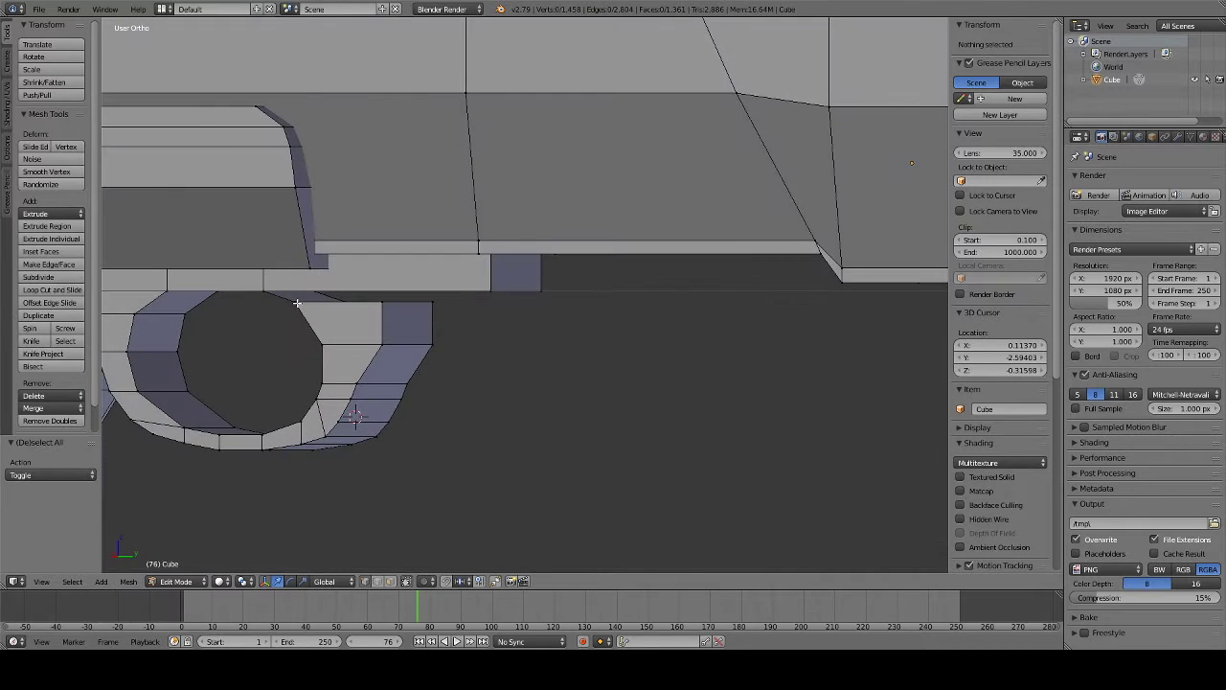
{"action": "key", "text": "b"}
{"action": "left_click_drag", "start_coordinate": [363, 293], "coordinate": [441, 308]}
{"action": "key", "text": "b"}
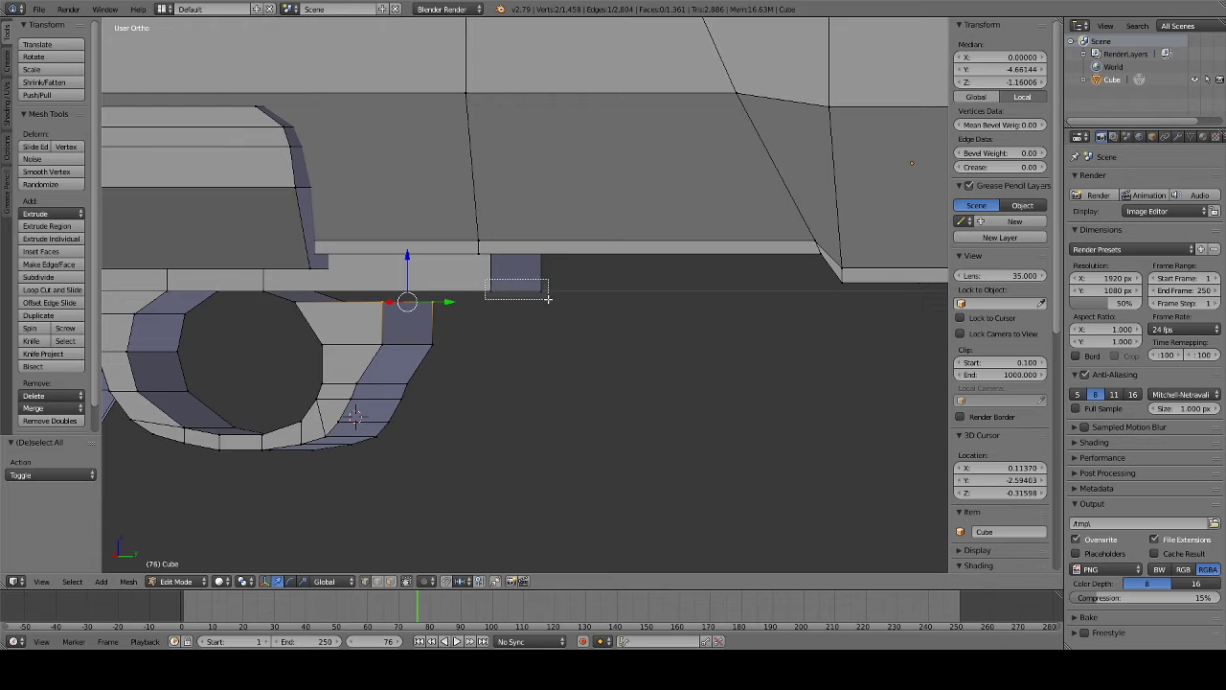
{"action": "left_click_drag", "start_coordinate": [487, 274], "coordinate": [548, 302]}
{"action": "key", "text": "f"}
{"action": "key", "text": "a"}
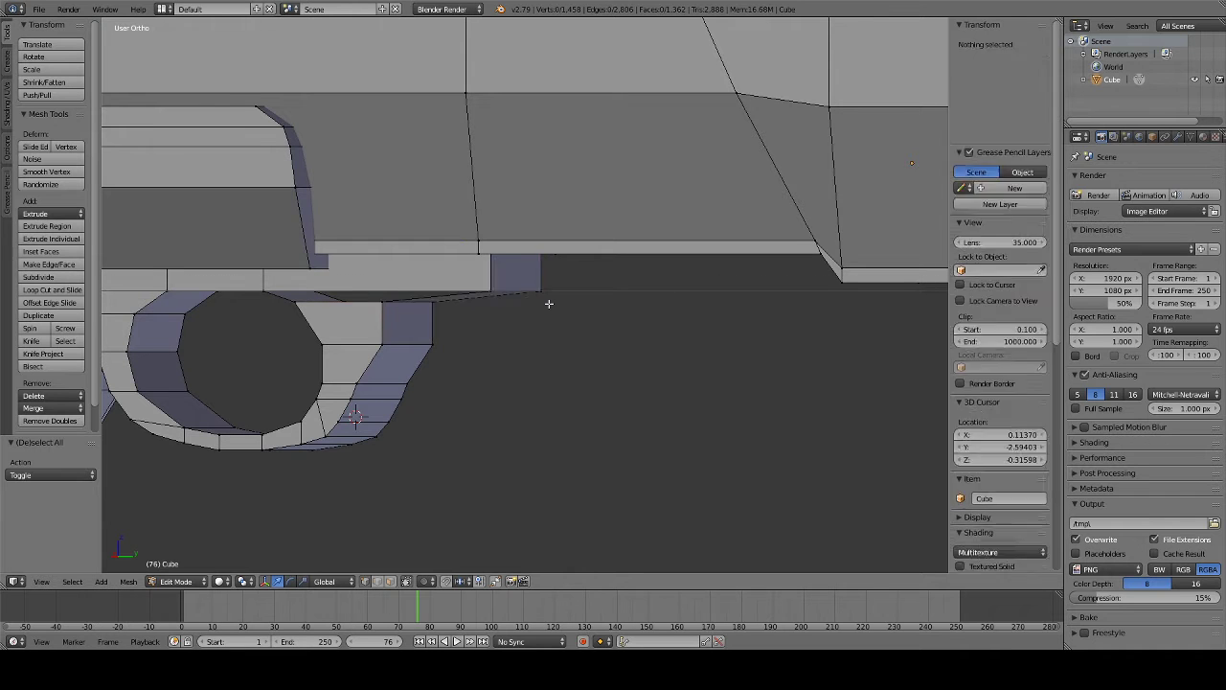
- Fill another face between the guard's top edge and the receiver edge vertex
{"action": "middle_click_drag", "start_coordinate": [548, 302], "coordinate": [315, 293]}
{"action": "key", "text": "b"}
{"action": "left_click_drag", "start_coordinate": [311, 290], "coordinate": [345, 314]}
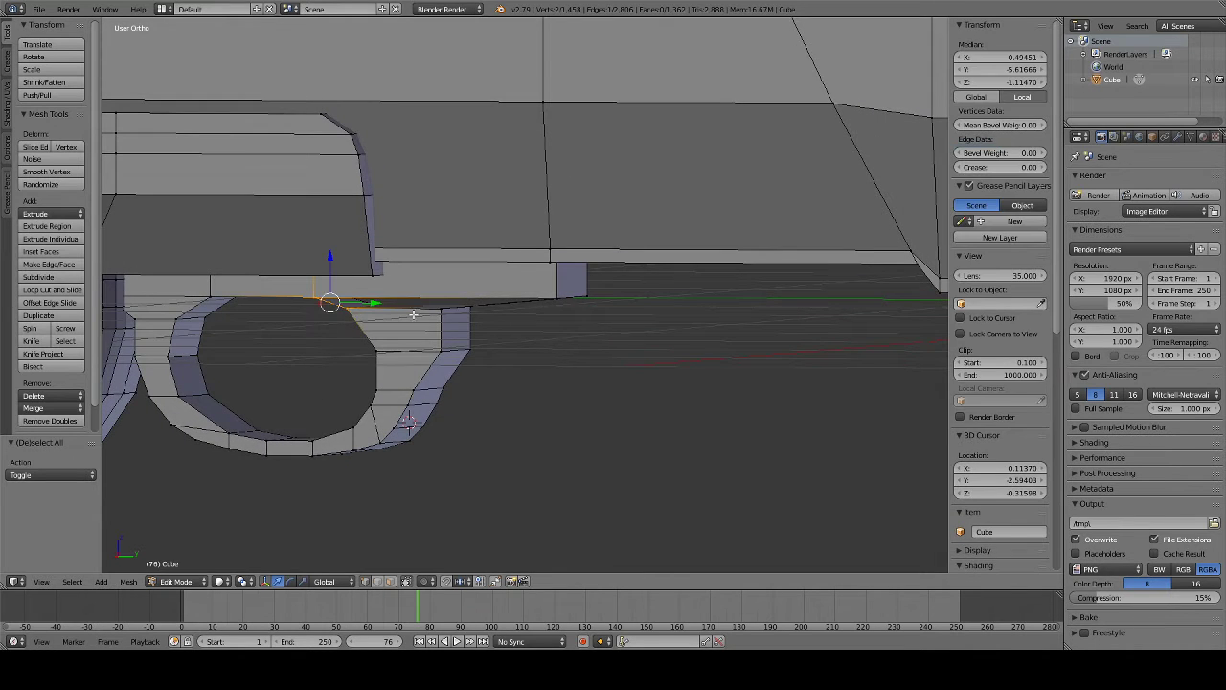
{"action": "key", "text": "b"}
{"action": "left_click_drag", "start_coordinate": [516, 287], "coordinate": [560, 305]}
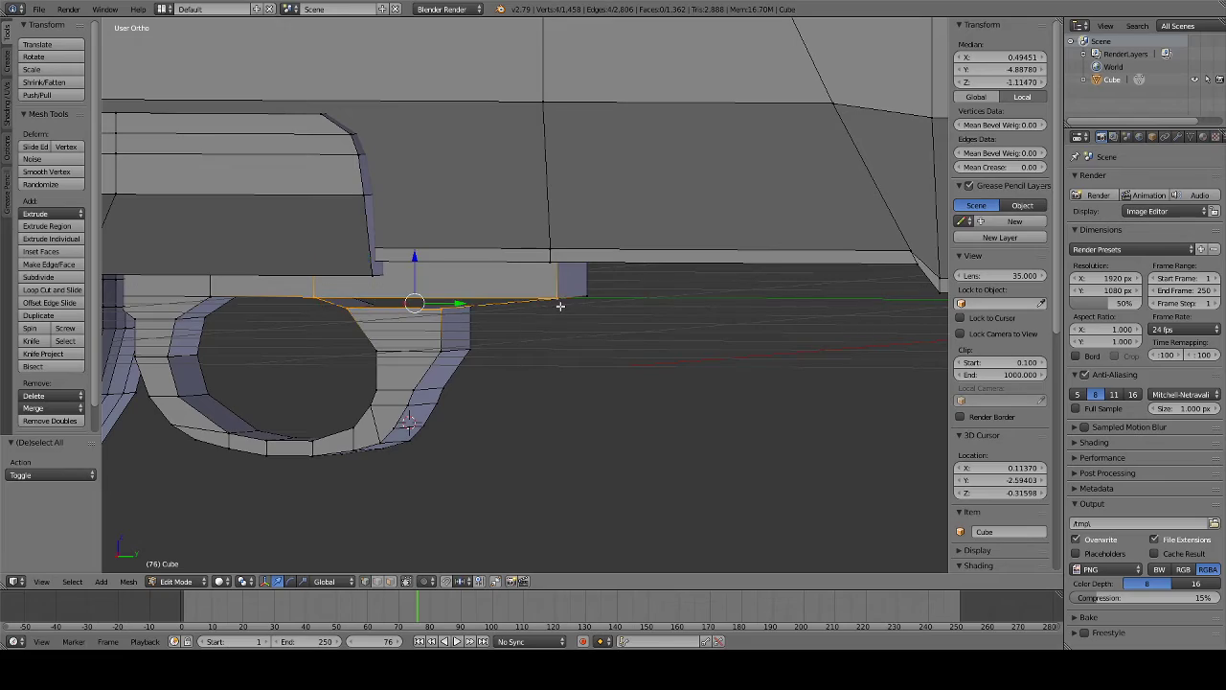
{"action": "mouse_move", "coordinate": [604, 332]}
{"action": "middle_mouse_down"}
{"action": "mouse_move", "coordinate": [582, 301]}
{"action": "mouse_move", "coordinate": [477, 247]}
{"action": "mouse_move", "coordinate": [350, 239]}
{"action": "mouse_move", "coordinate": [274, 277]}
{"action": "middle_mouse_up"}
{"action": "key", "text": "f"}
{"action": "key", "text": "a"}
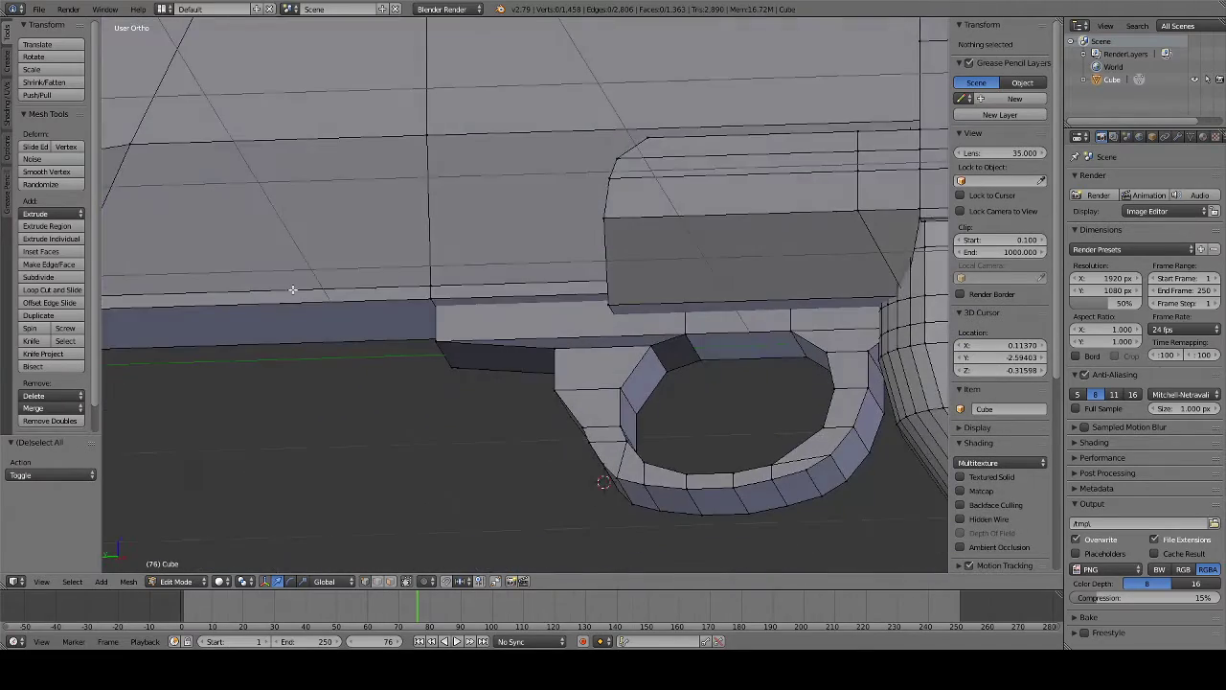
- Undo both fills, leaving the guard's front top open, and return to the right side view
{"action": "key", "text": "ctrl+z"}
{"action": "key", "text": "ctrl+z"}
{"action": "key", "text": "ctrl+z"}
{"action": "key", "text": "ctrl+z"}
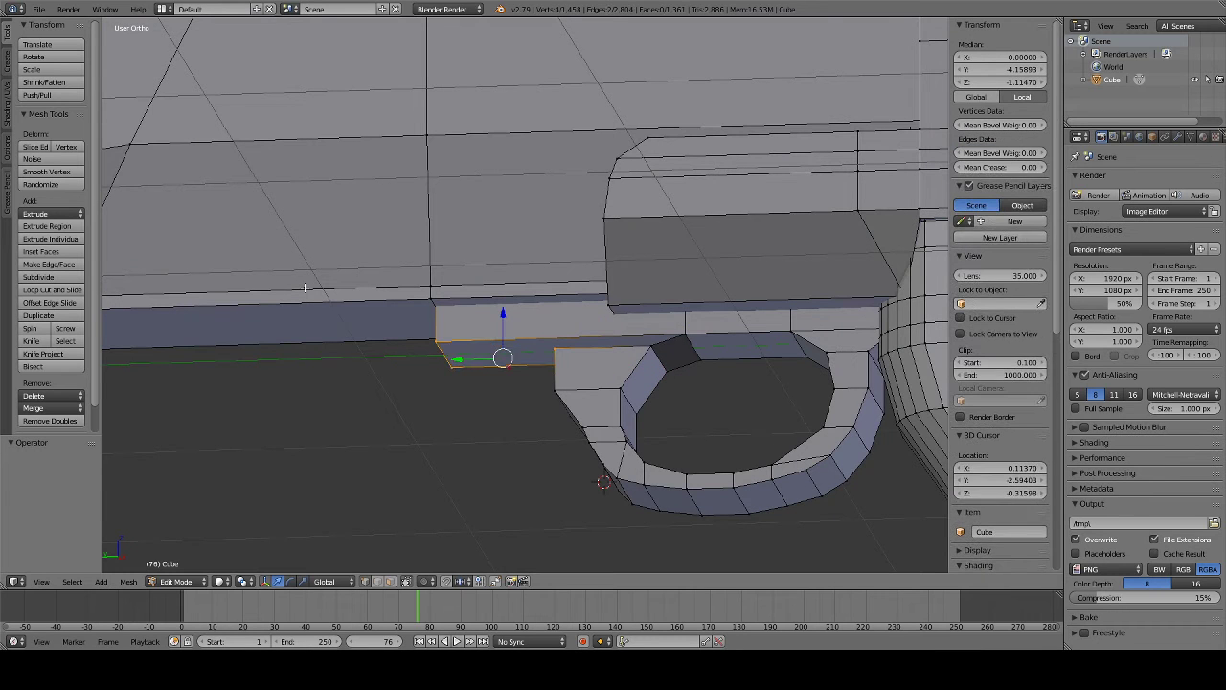
{"action": "key", "text": "ctrl+z"}
{"action": "key", "text": "ctrl+z"}
{"action": "key", "text": "ctrl+z"}
{"action": "key", "text": "ctrl+z"}
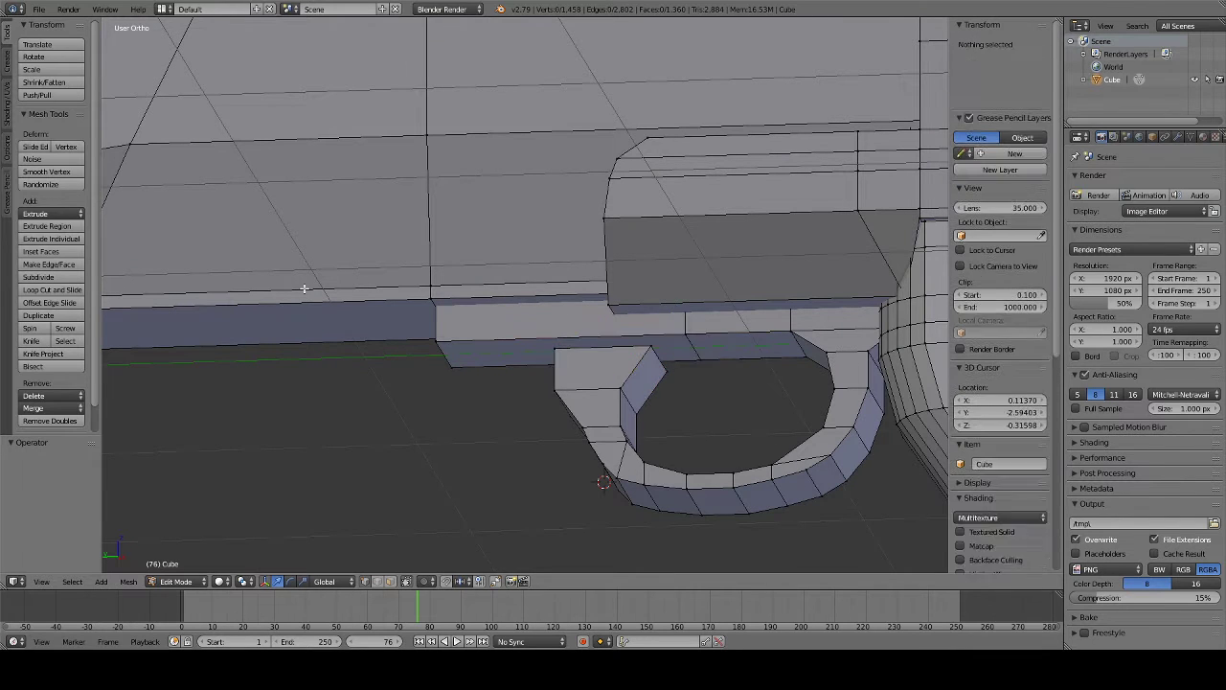
{"action": "scroll", "coordinate": [415, 324], "scroll_direction": "down", "scroll_amount": 4}
{"action": "mouse_move", "coordinate": [521, 358]}
{"action": "middle_mouse_down"}
{"action": "mouse_move", "coordinate": [479, 364]}
{"action": "mouse_move", "coordinate": [445, 393]}
{"action": "middle_mouse_up"}
{"action": "scroll", "coordinate": [479, 329], "scroll_direction": "up", "scroll_amount": 2}
{"action": "scroll", "coordinate": [463, 355], "scroll_direction": "up", "scroll_amount": 2}
{"action": "key", "text": "KP_3"}
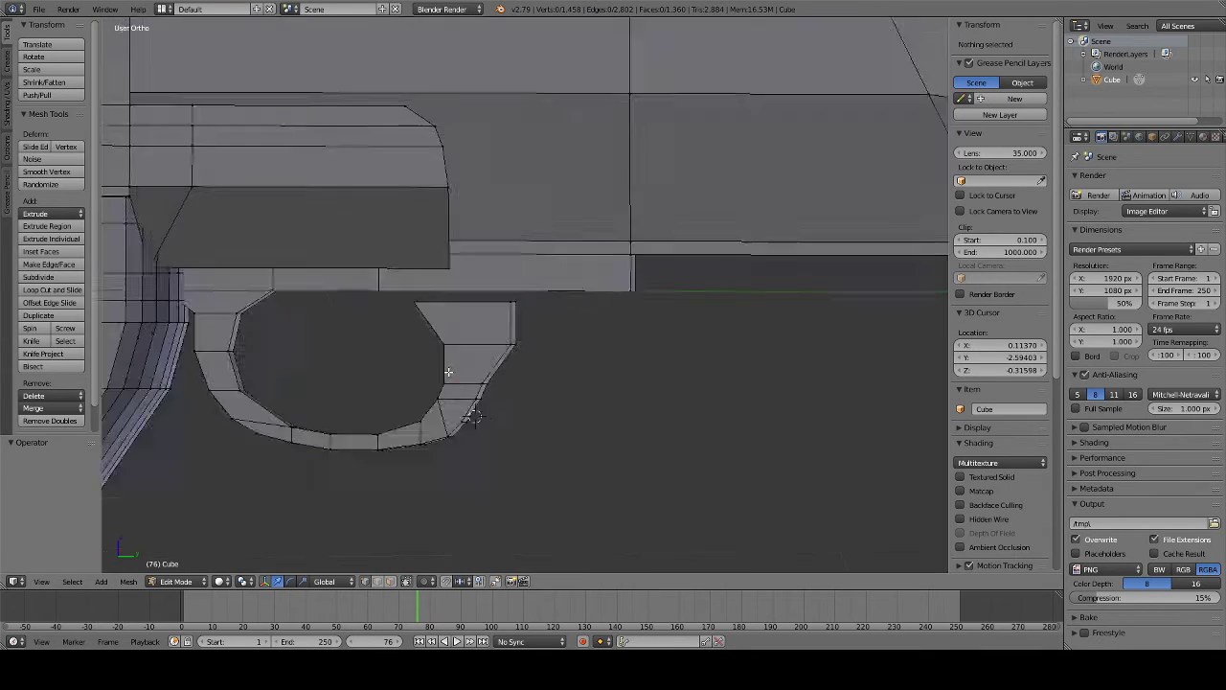
- Move the trigger guard's front vertical edge along Y to match the reference
{"action": "key", "text": "z"}
{"action": "key", "text": "b"}
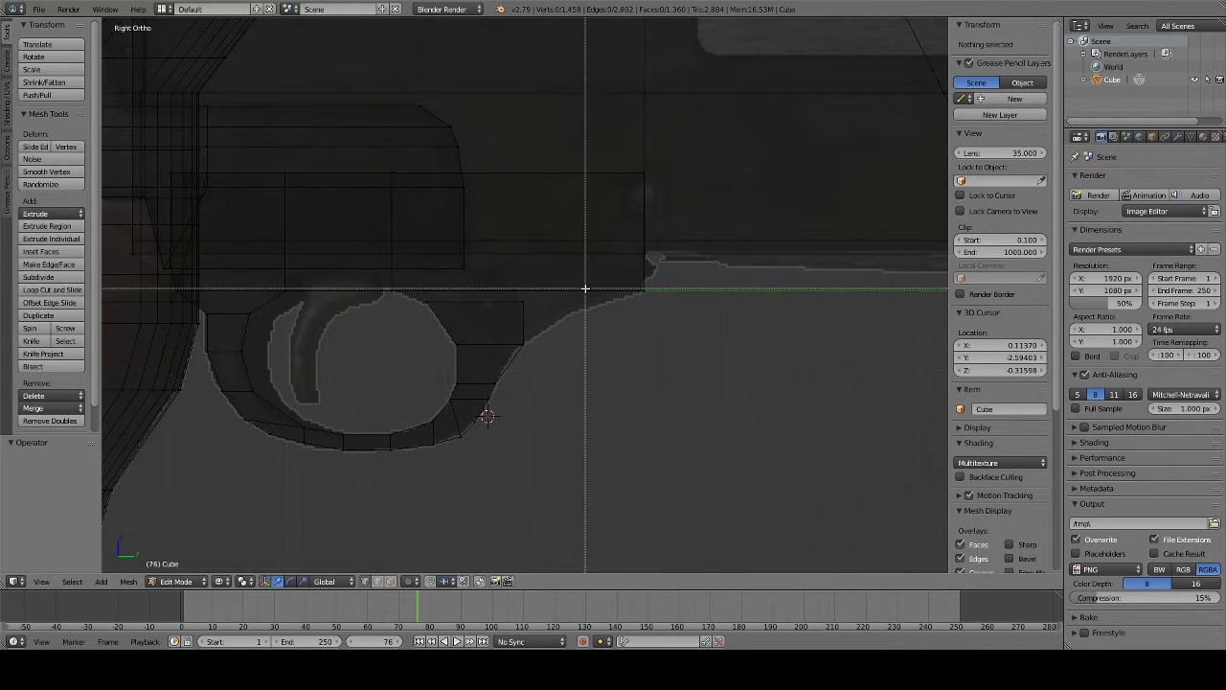
{"action": "mouse_move", "coordinate": [520, 299]}
{"action": "left_mouse_down"}
{"action": "mouse_move", "coordinate": [537, 369]}
{"action": "mouse_move", "coordinate": [537, 352]}
{"action": "left_mouse_up"}
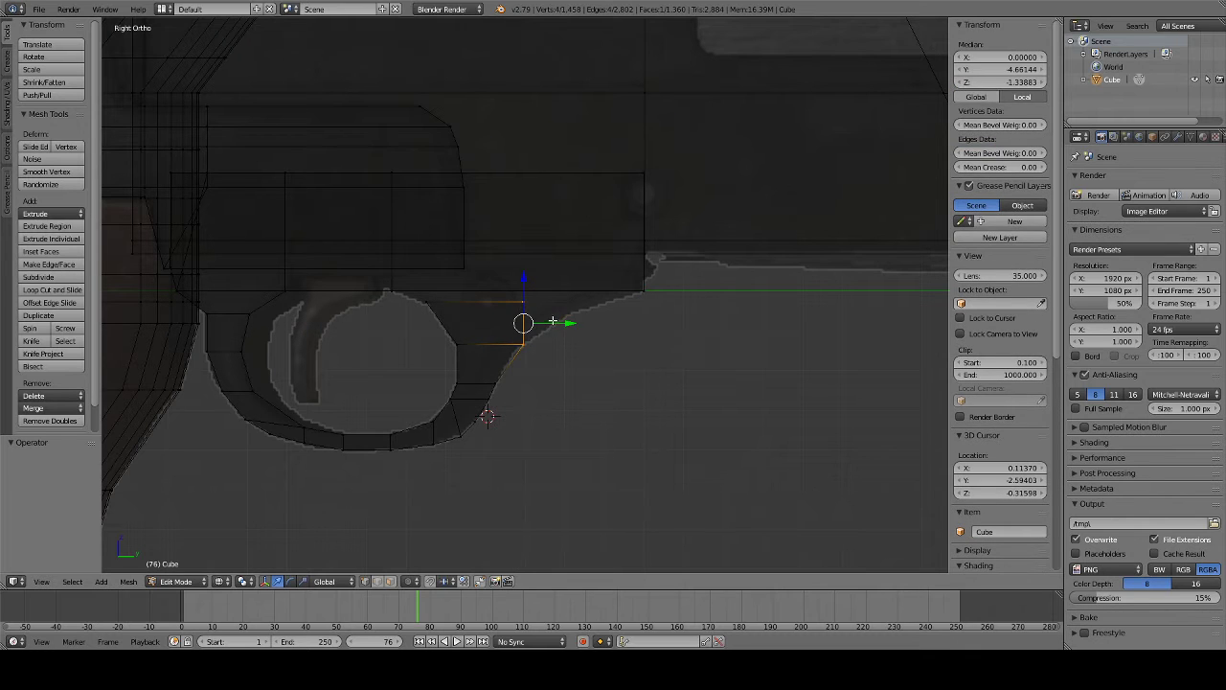
{"action": "key", "text": "a"}
{"action": "right_click", "coordinate": [524, 321]}
{"action": "key", "text": "g"}
{"action": "key", "text": "y"}
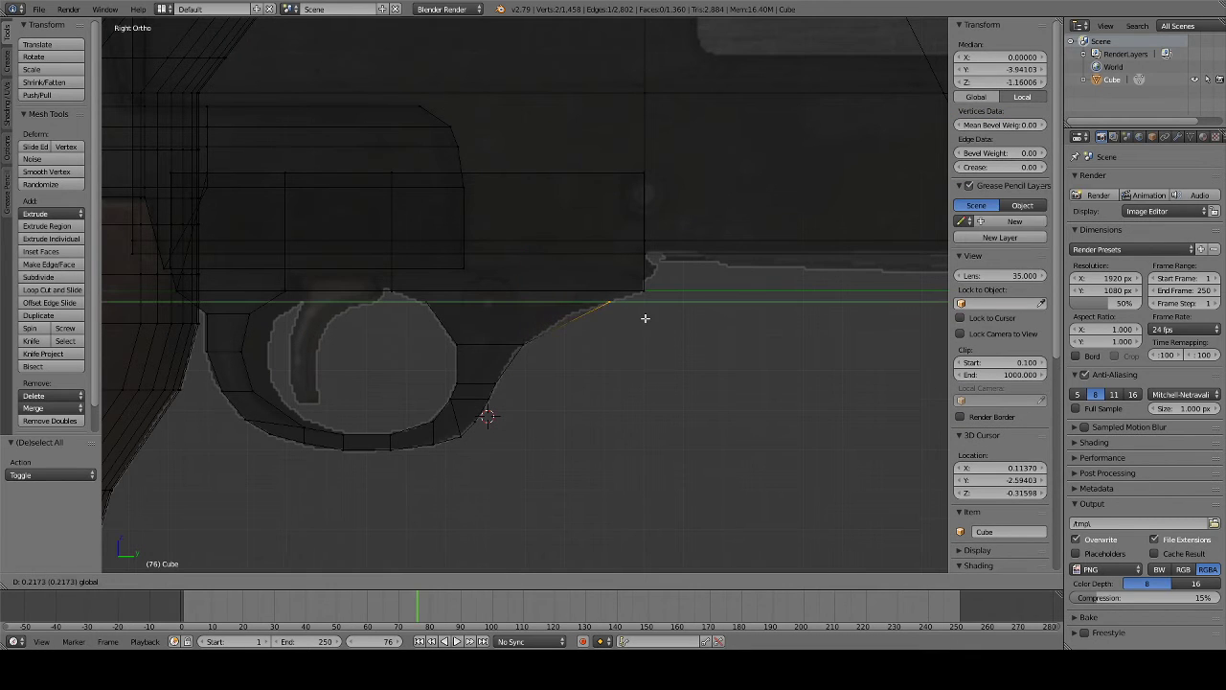
{"action": "left_click", "coordinate": [645, 318]}
- Add an edge loop across the trigger guard's front slope
{"action": "key", "text": "ctrl+r"}
{"action": "left_click", "coordinate": [598, 309]}
{"action": "left_click", "coordinate": [606, 295]}
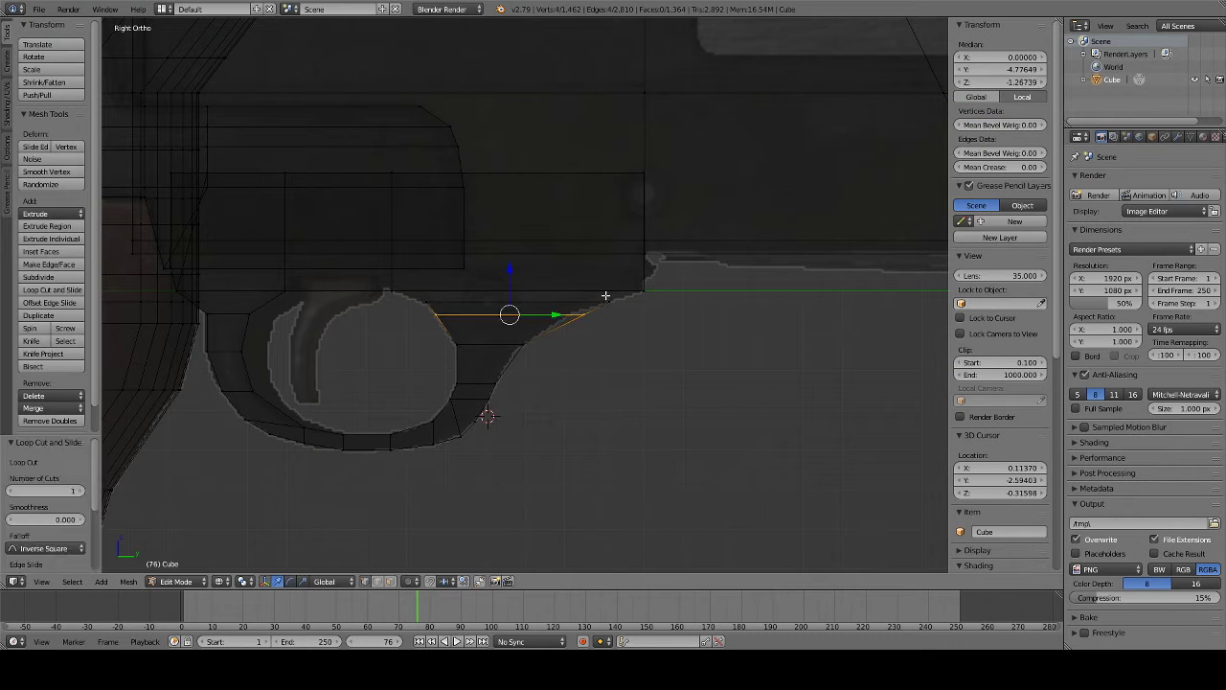
{"action": "key", "text": "a"}
{"action": "right_click", "coordinate": [582, 315]}
{"action": "key", "text": "a"}
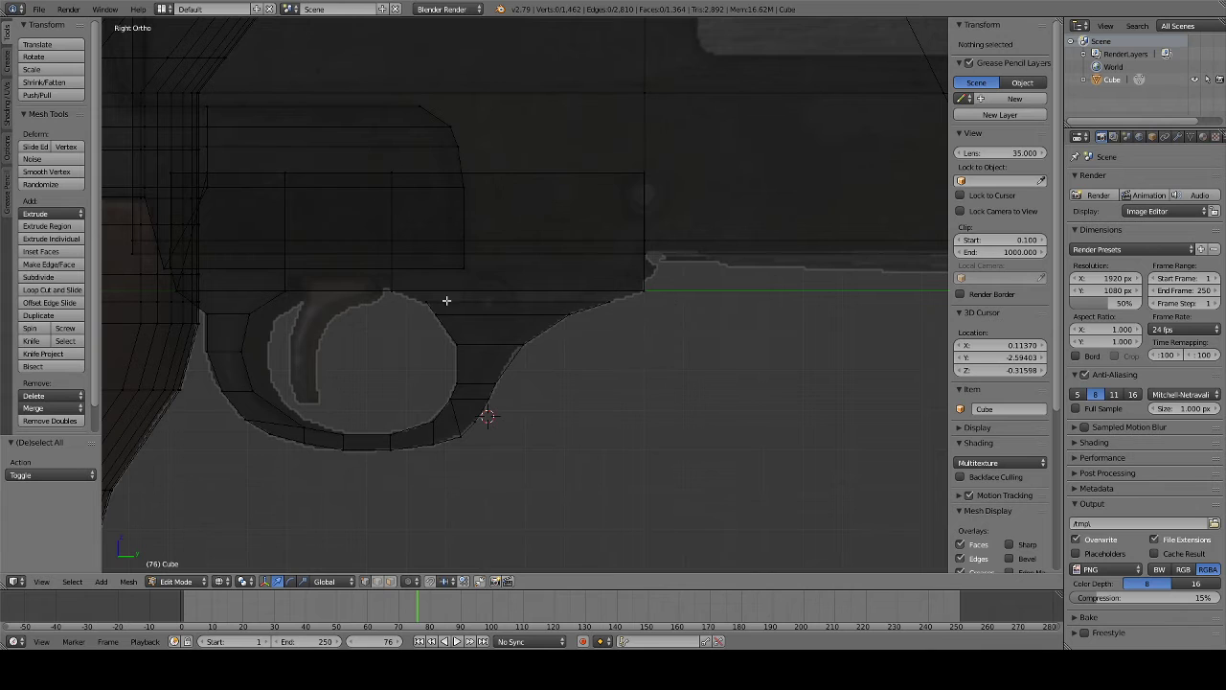
- Extrude the receiver's bottom edge and slide it along Y to match the outline
{"action": "key", "text": "k"}
{"action": "left_click", "coordinate": [380, 284]}
{"action": "left_click", "coordinate": [709, 291]}
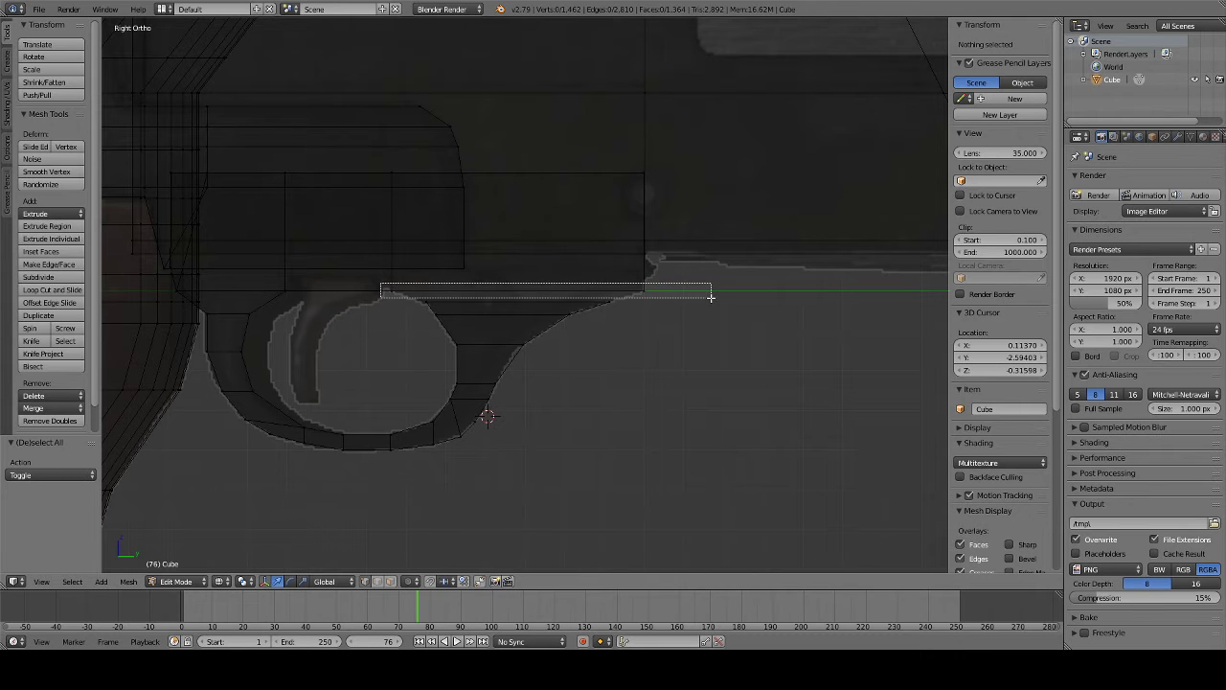
{"action": "key", "text": "Return"}
{"action": "key", "text": "g"}
{"action": "key", "text": "z"}
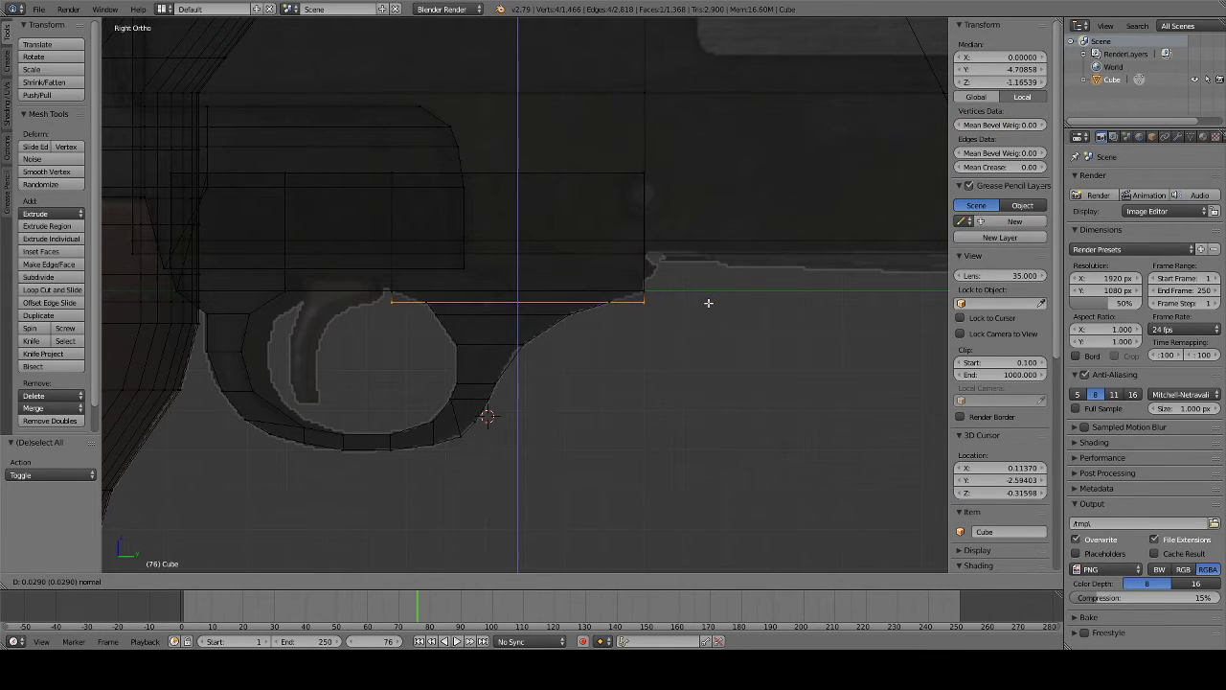
{"action": "key", "text": "y"}
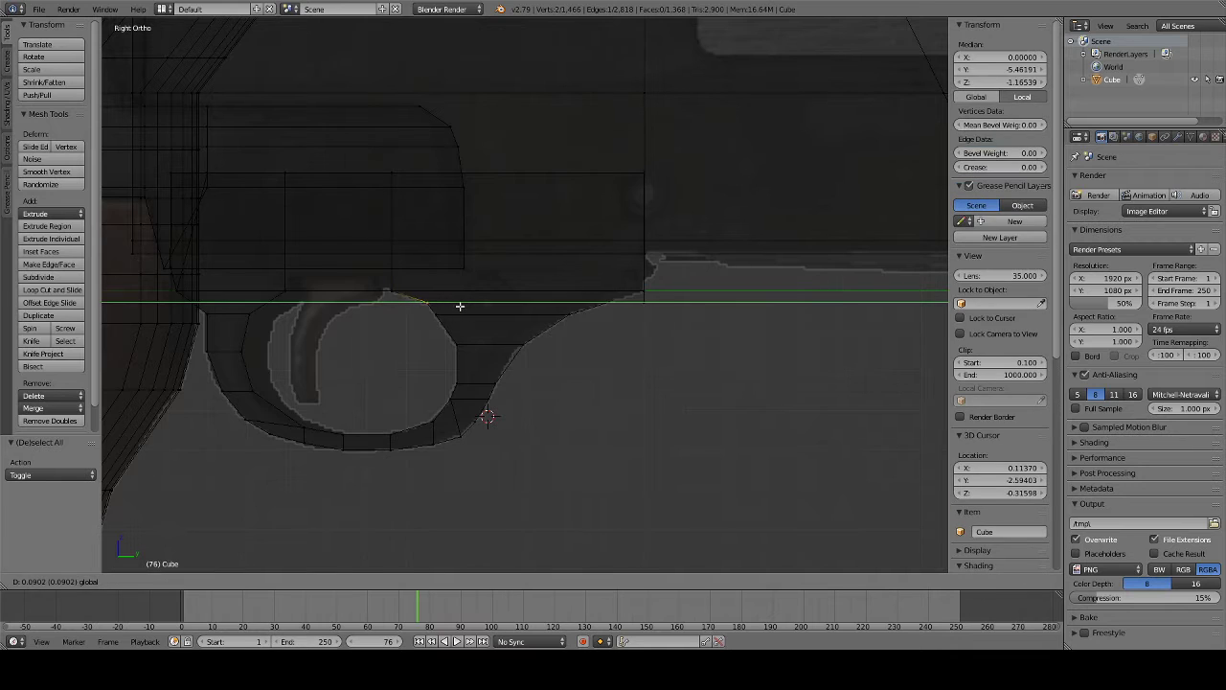
{"action": "key", "text": "z"}
{"action": "key", "text": "y"}
{"action": "left_click", "coordinate": [639, 307]}
{"action": "key", "text": "a"}
- Return to Object Mode and zoom out to view the whole shotgun
{"action": "mouse_move", "coordinate": [607, 301]}
{"action": "middle_mouse_down"}
{"action": "mouse_move", "coordinate": [723, 326]}
{"action": "mouse_move", "coordinate": [402, 327]}
{"action": "middle_mouse_up"}
{"action": "key", "text": "Tab"}
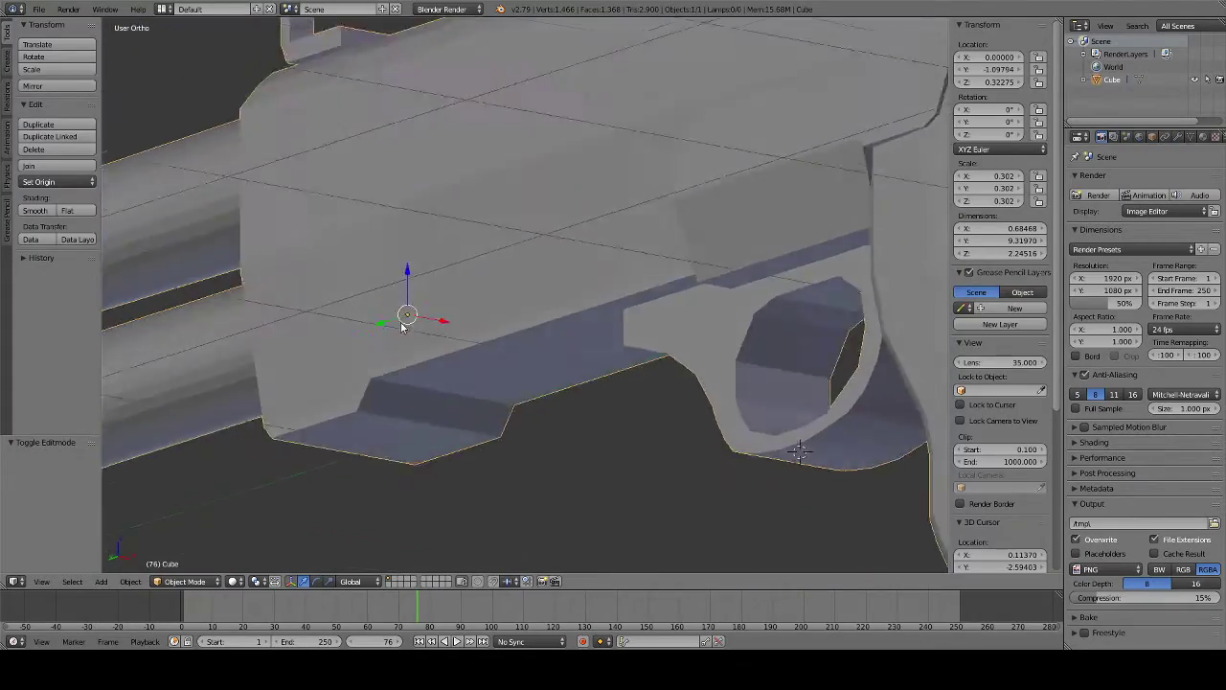
{"action": "scroll", "coordinate": [402, 326], "scroll_direction": "down", "scroll_amount": 2}
{"action": "scroll", "coordinate": [531, 362], "scroll_direction": "down", "scroll_amount": 3}
{"action": "scroll", "coordinate": [497, 358], "scroll_direction": "down", "scroll_amount": 3}
{"action": "mouse_move", "coordinate": [497, 358]}
{"action": "middle_mouse_down"}
{"action": "mouse_move", "coordinate": [567, 316]}
{"action": "mouse_move", "coordinate": [706, 364]}
{"action": "mouse_move", "coordinate": [838, 342]}
{"action": "mouse_move", "coordinate": [129, 331]}
{"action": "mouse_move", "coordinate": [256, 322]}
{"action": "mouse_move", "coordinate": [332, 345]}
{"action": "mouse_move", "coordinate": [555, 353]}
{"action": "mouse_move", "coordinate": [738, 342]}
{"action": "mouse_move", "coordinate": [703, 326]}
{"action": "mouse_move", "coordinate": [677, 332]}
{"action": "mouse_move", "coordinate": [760, 290]}
{"action": "mouse_move", "coordinate": [737, 263]}
{"action": "mouse_move", "coordinate": [181, 318]}
{"action": "middle_mouse_up"}
- Add a new cube mesh while in the right side view
{"action": "key", "text": "KP_9"}
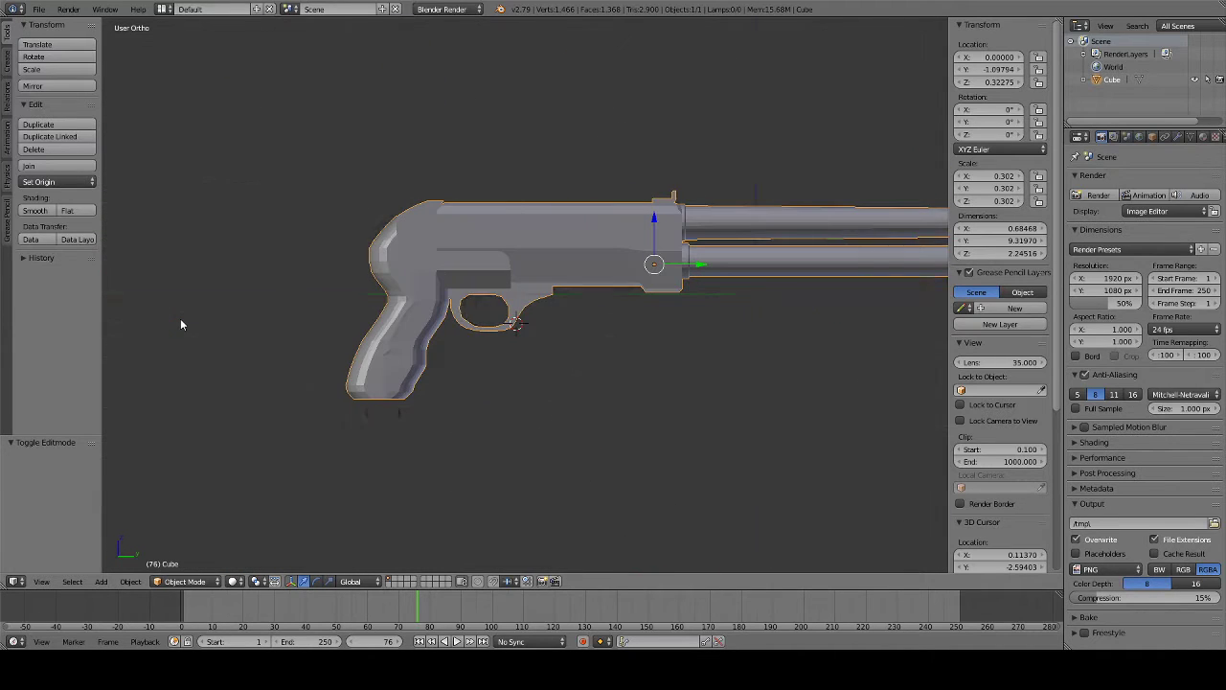
{"action": "key", "text": "KP_3"}
{"action": "scroll", "coordinate": [433, 330], "scroll_direction": "up", "scroll_amount": 4}
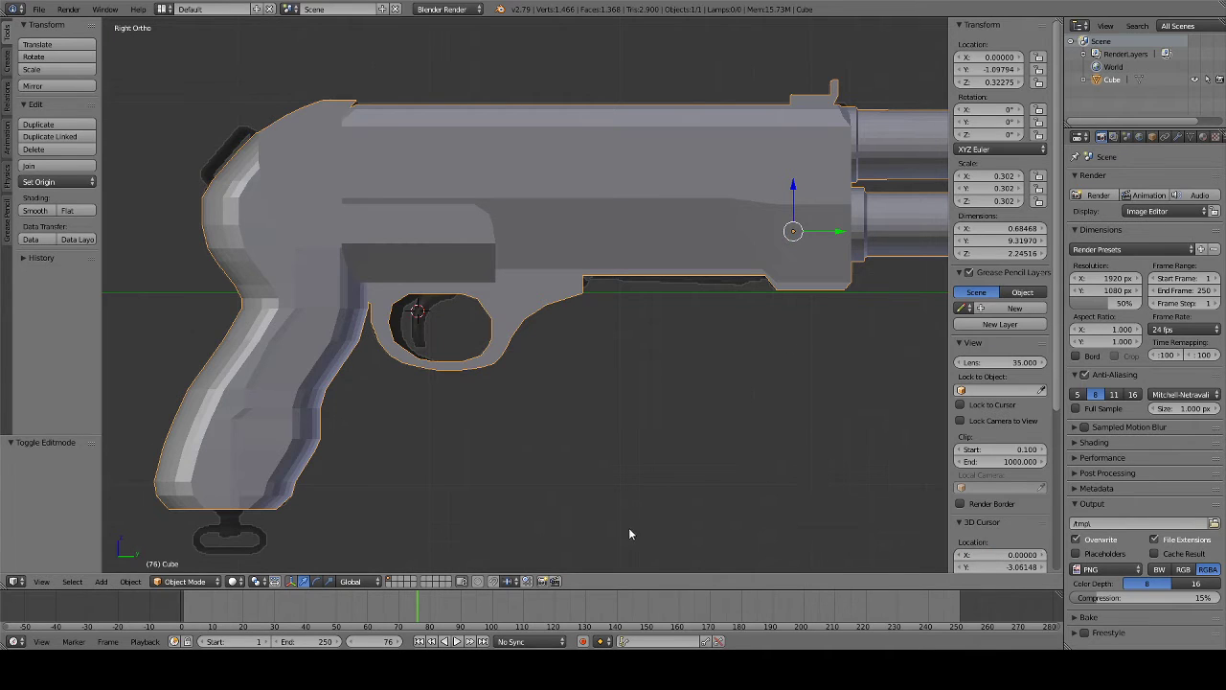
{"action": "left_click", "coordinate": [101, 581]}
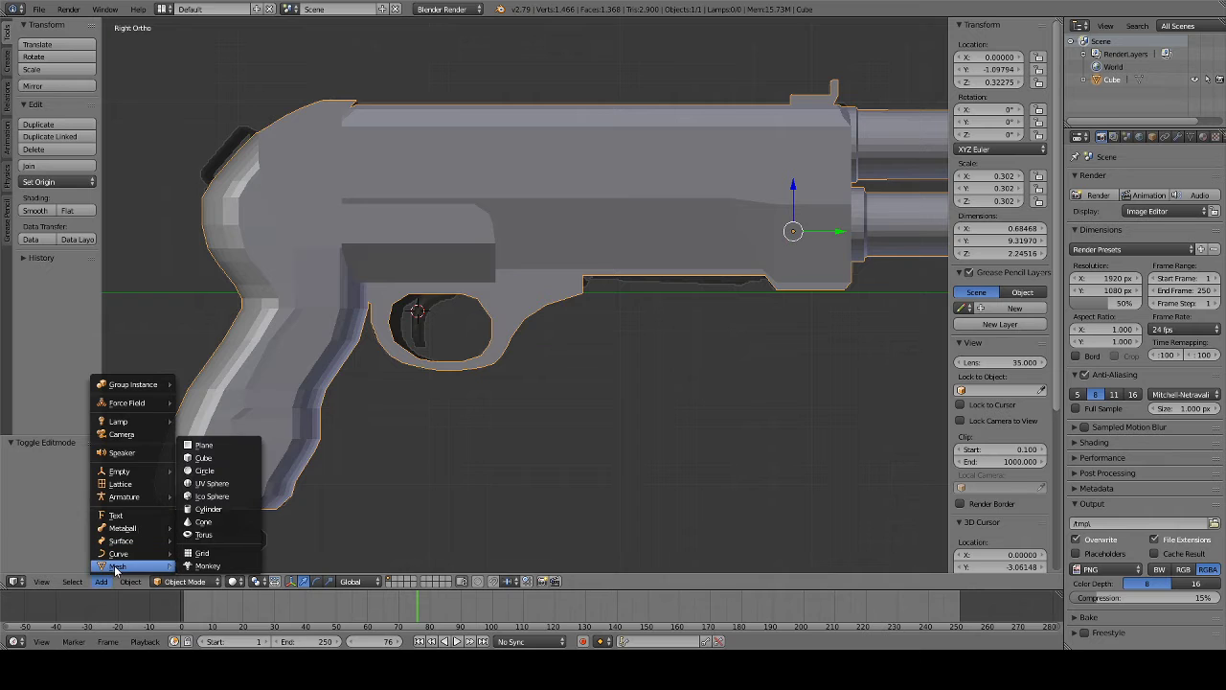
{"action": "left_click", "coordinate": [228, 461]}
- Shrink the cube to about 0.06 units and raise it above the trigger guard opening
{"action": "key", "text": "Tab"}
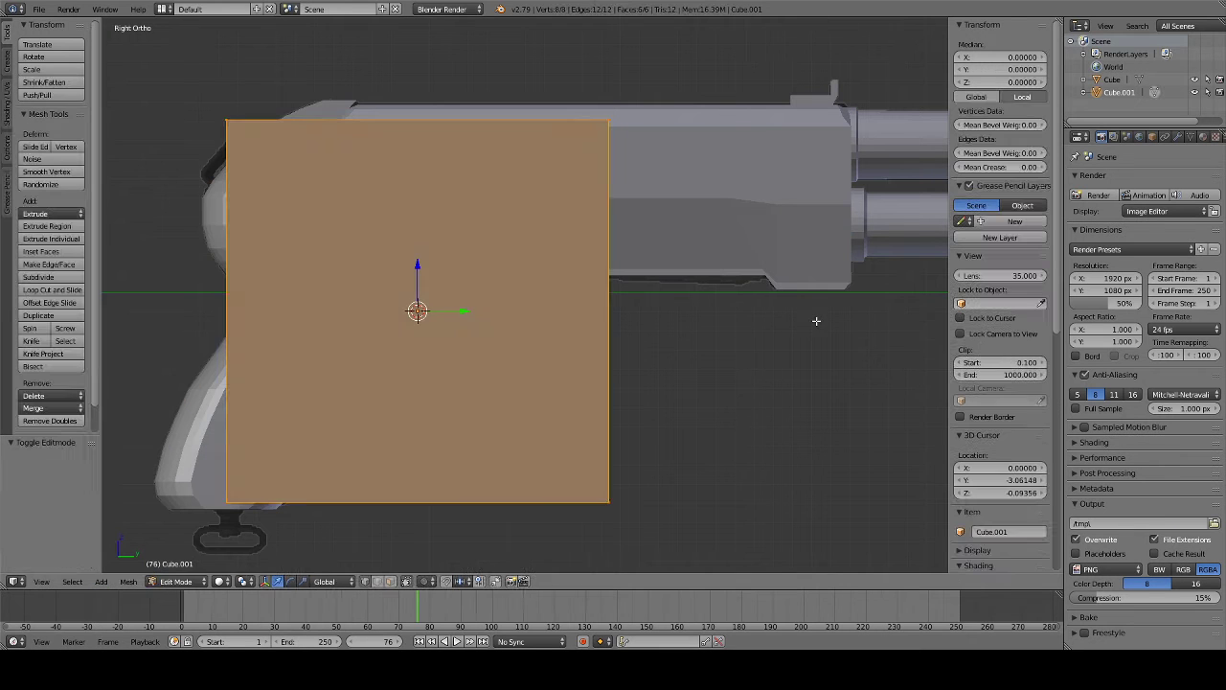
{"action": "key", "text": "s"}
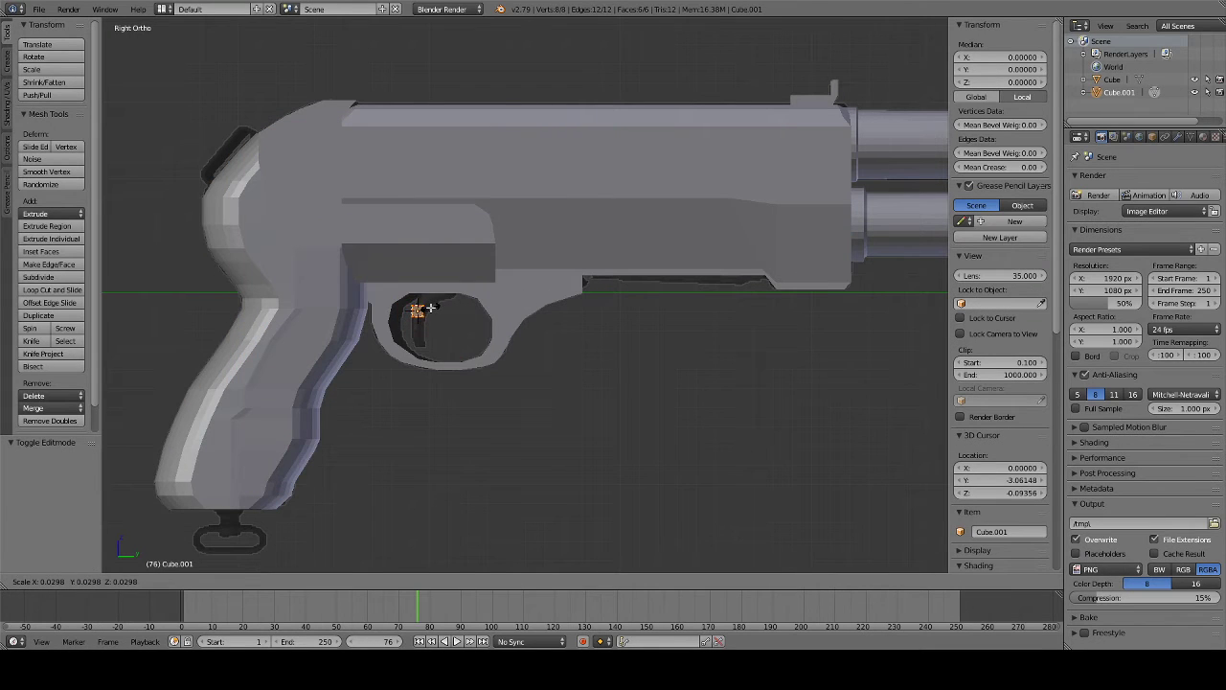
{"action": "left_click", "coordinate": [432, 307]}
{"action": "left_click_drag", "start_coordinate": [417, 288], "coordinate": [440, 316]}
{"action": "left_click", "coordinate": [442, 316]}
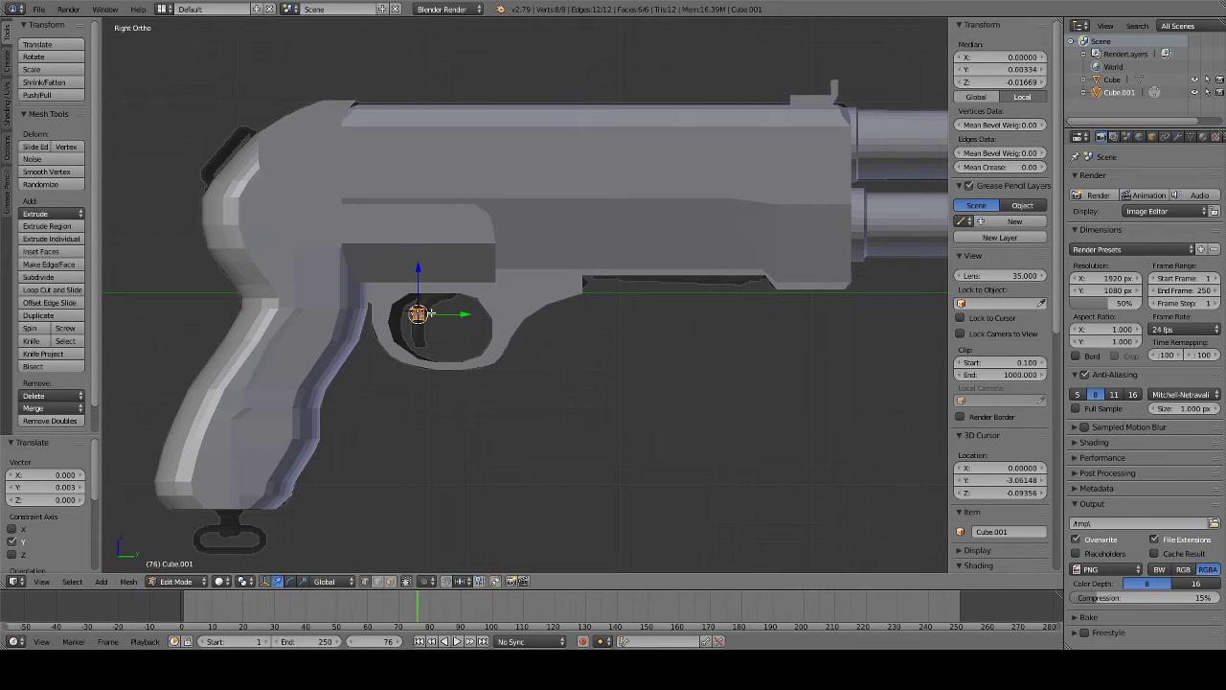
{"action": "key", "text": "Tab"}
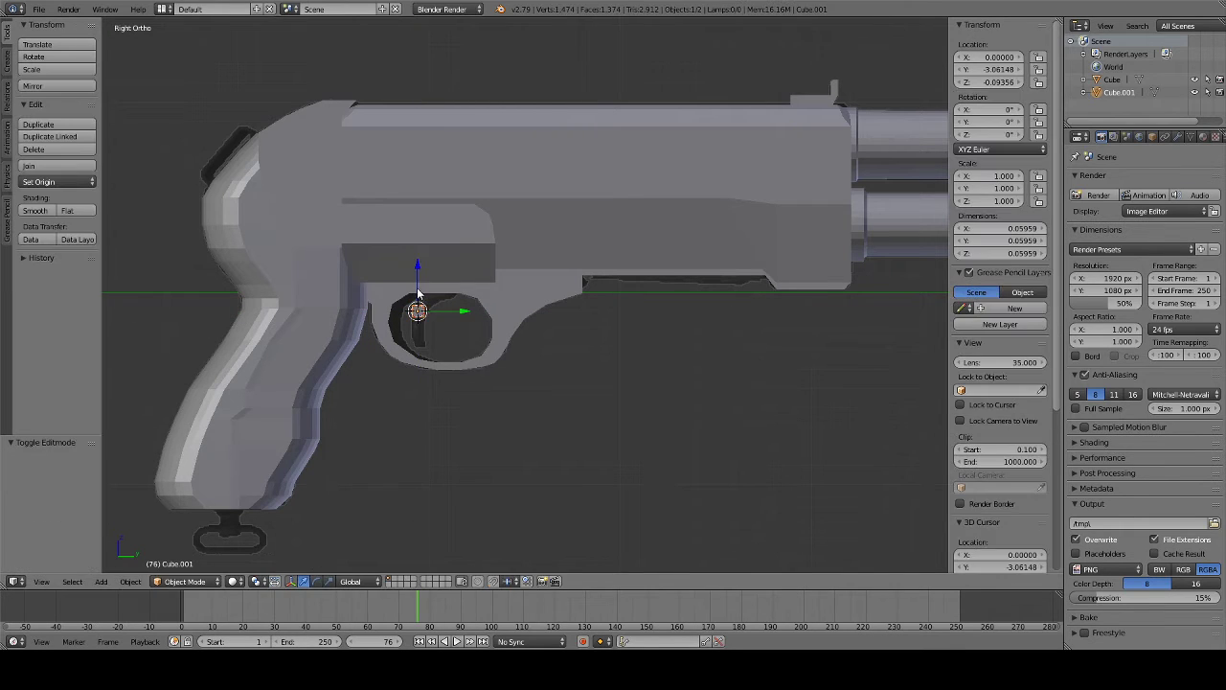
{"action": "mouse_move", "coordinate": [417, 296]}
{"action": "left_mouse_down"}
{"action": "mouse_move", "coordinate": [433, 257]}
{"action": "mouse_move", "coordinate": [479, 275]}
{"action": "left_mouse_up"}
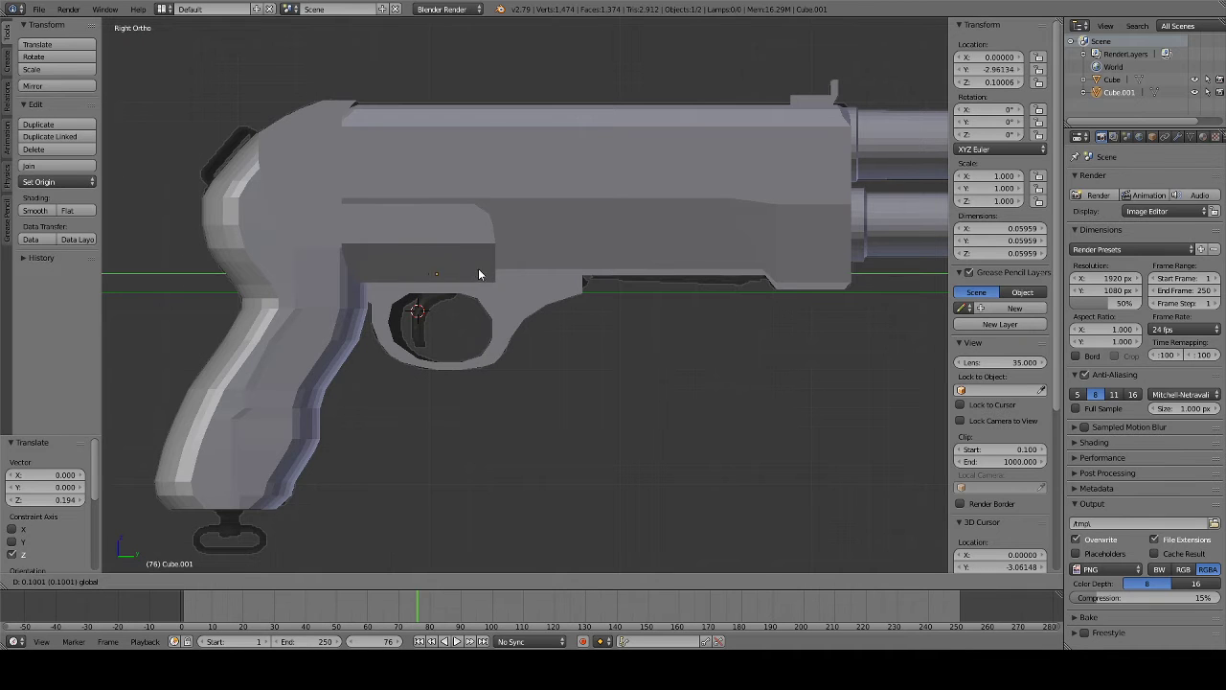
{"action": "left_click", "coordinate": [496, 275]}
- In Edit Mode, select the small trigger cube and extrude its face down twice
{"action": "key", "text": "Tab"}
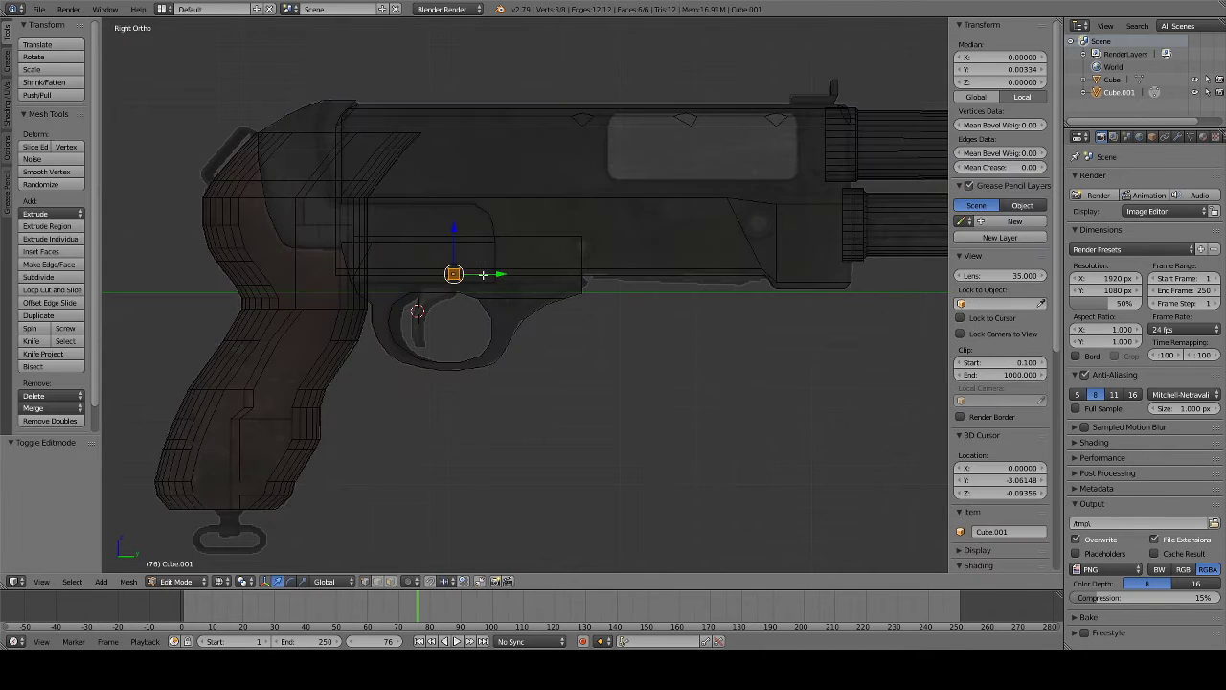
{"action": "key", "text": "a"}
{"action": "scroll", "coordinate": [406, 271], "scroll_direction": "up", "scroll_amount": 3}
{"action": "middle_click_drag", "start_coordinate": [406, 272], "coordinate": [492, 265], "text": "shift"}
{"action": "key", "text": "b"}
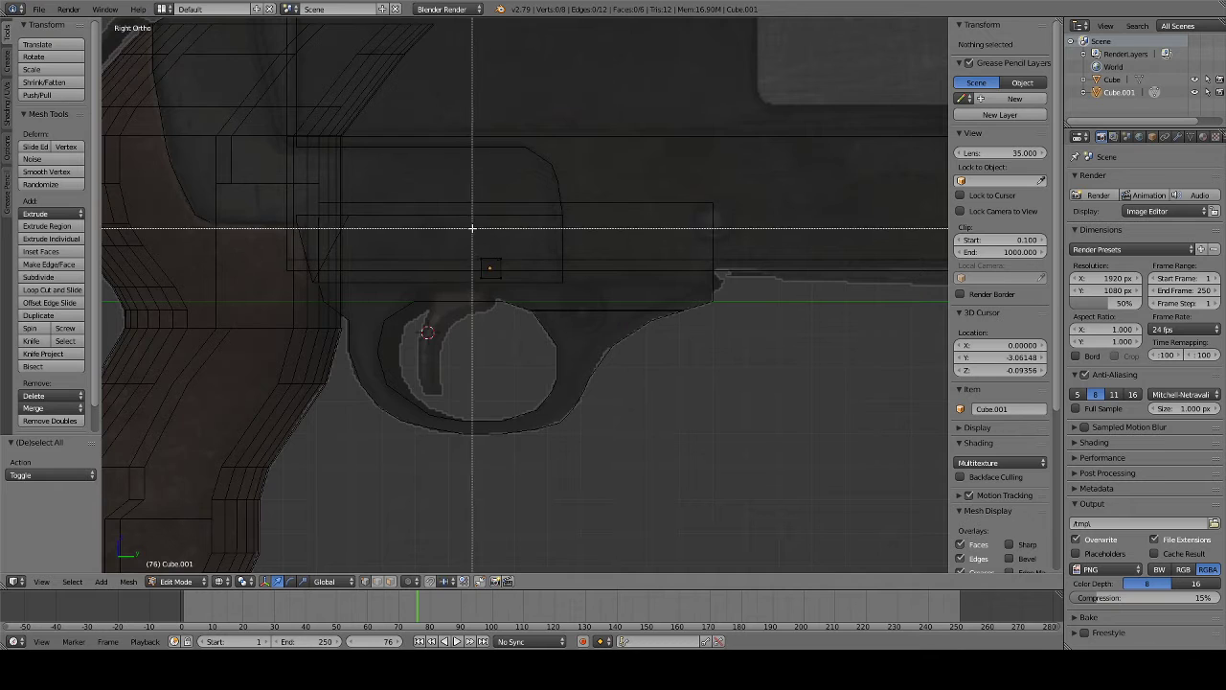
{"action": "mouse_move", "coordinate": [472, 227]}
{"action": "left_mouse_down"}
{"action": "mouse_move", "coordinate": [500, 288]}
{"action": "mouse_move", "coordinate": [504, 262]}
{"action": "left_mouse_up"}
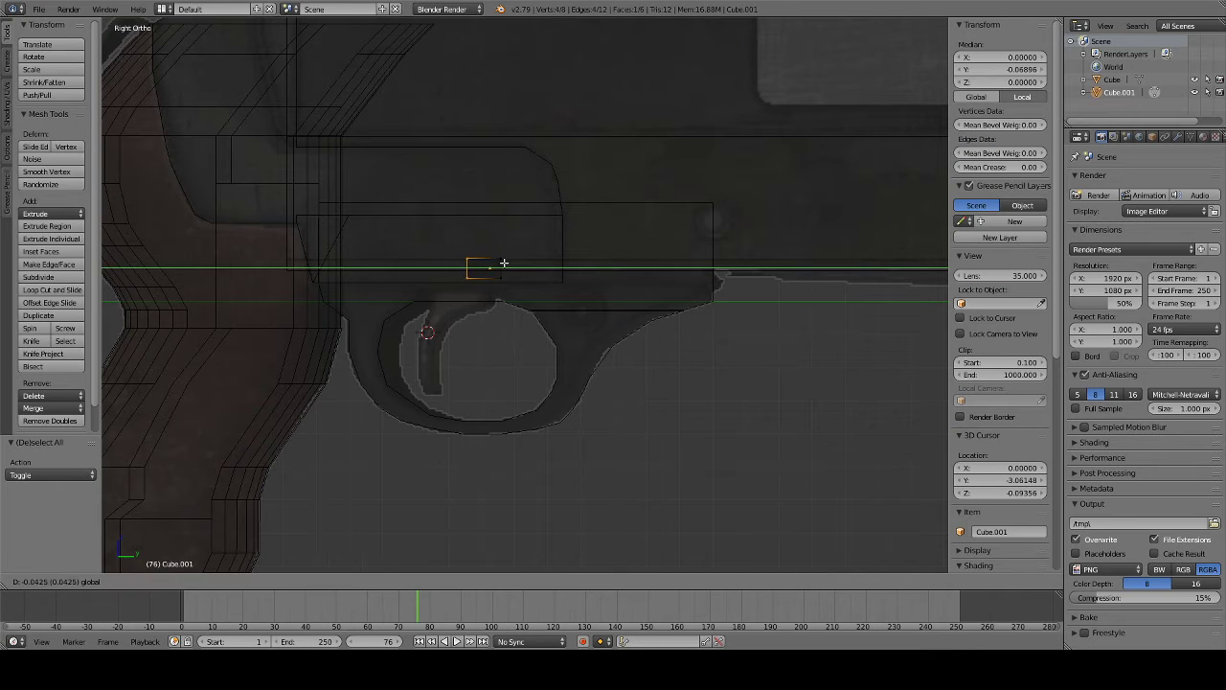
{"action": "left_click", "coordinate": [465, 266]}
{"action": "key", "text": "e"}
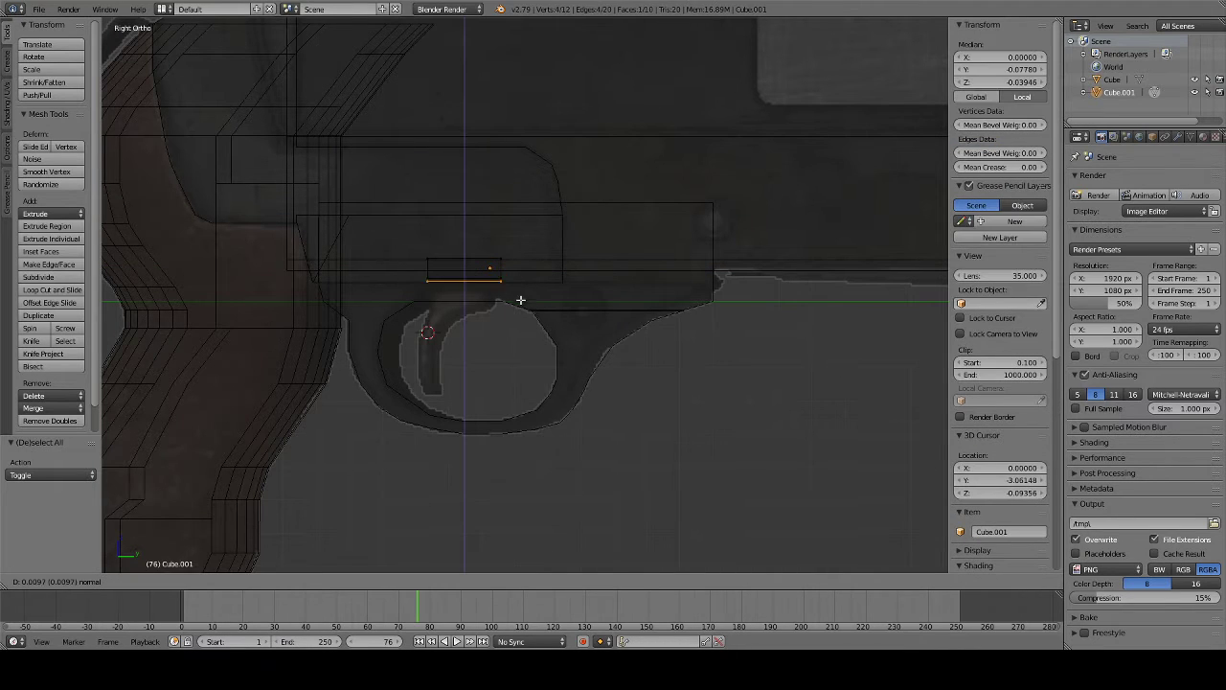
{"action": "left_click", "coordinate": [515, 317]}
{"action": "key", "text": "e"}
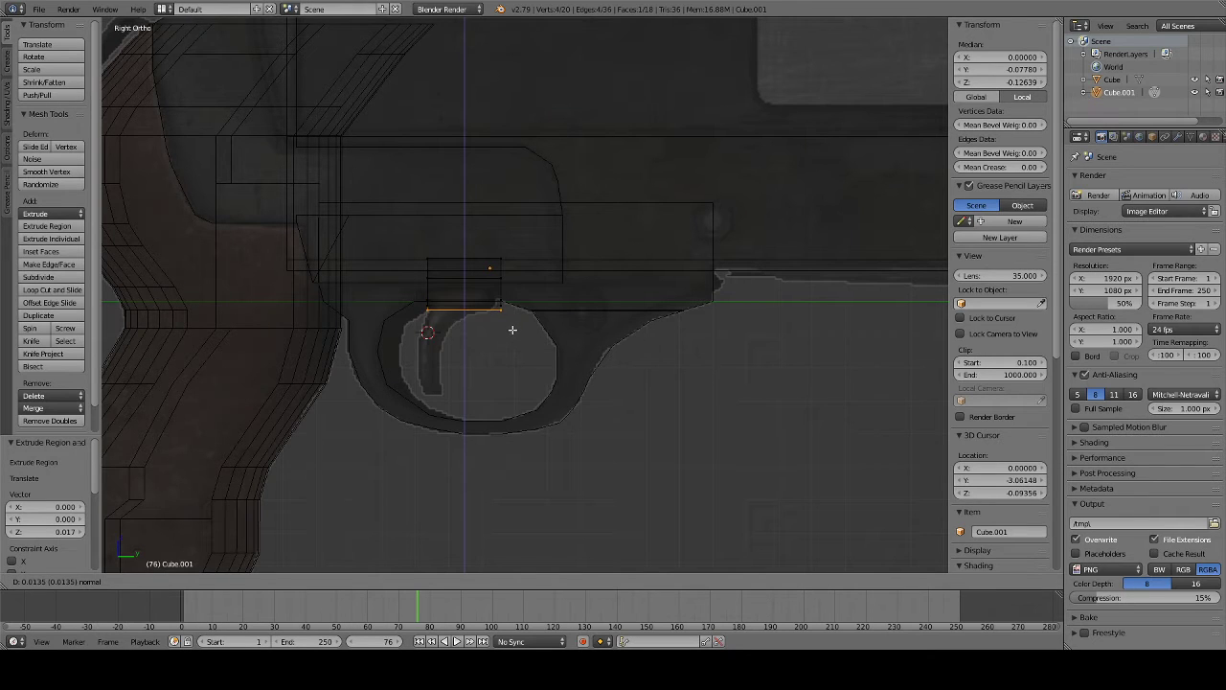
{"action": "left_click", "coordinate": [513, 330]}
- Shift the block's two lower vertices along Y to follow the trigger outline
{"action": "key", "text": "a"}
{"action": "key", "text": "b"}
{"action": "mouse_move", "coordinate": [484, 299]}
{"action": "left_mouse_down"}
{"action": "mouse_move", "coordinate": [508, 321]}
{"action": "mouse_move", "coordinate": [421, 288]}
{"action": "left_mouse_up"}
{"action": "key", "text": "g"}
{"action": "key", "text": "y"}
{"action": "left_click", "coordinate": [517, 311]}
- Extrude the trigger block's bottom edge downward and shift it along Y onto the reference curve
{"action": "key", "text": "b"}
{"action": "key", "text": "b"}
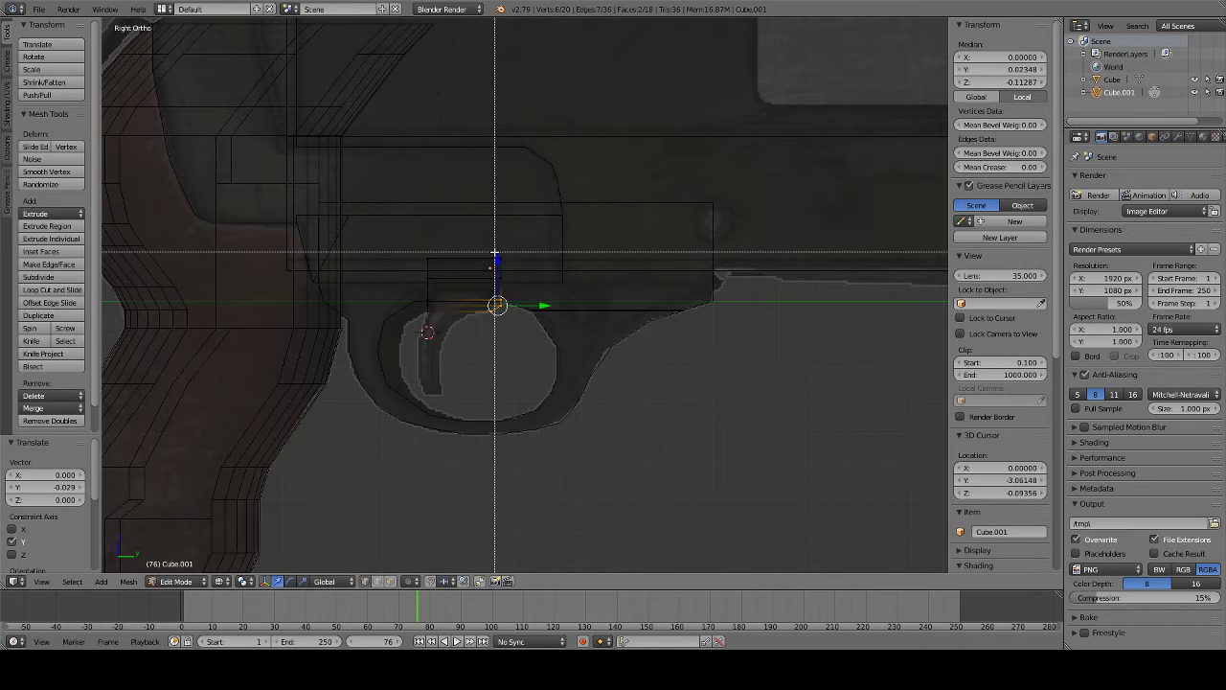
{"action": "key", "text": "Escape"}
{"action": "key", "text": "a"}
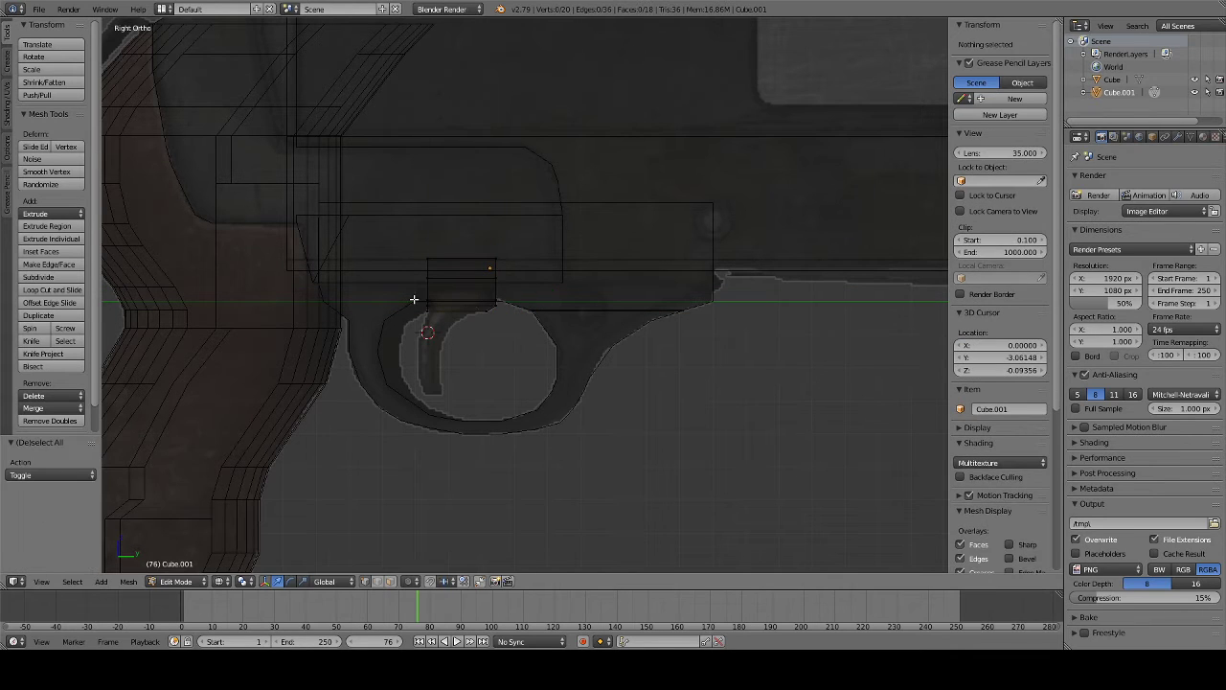
{"action": "key", "text": "b"}
{"action": "key", "text": "Escape"}
{"action": "right_click_drag", "start_coordinate": [423, 308], "coordinate": [450, 310]}
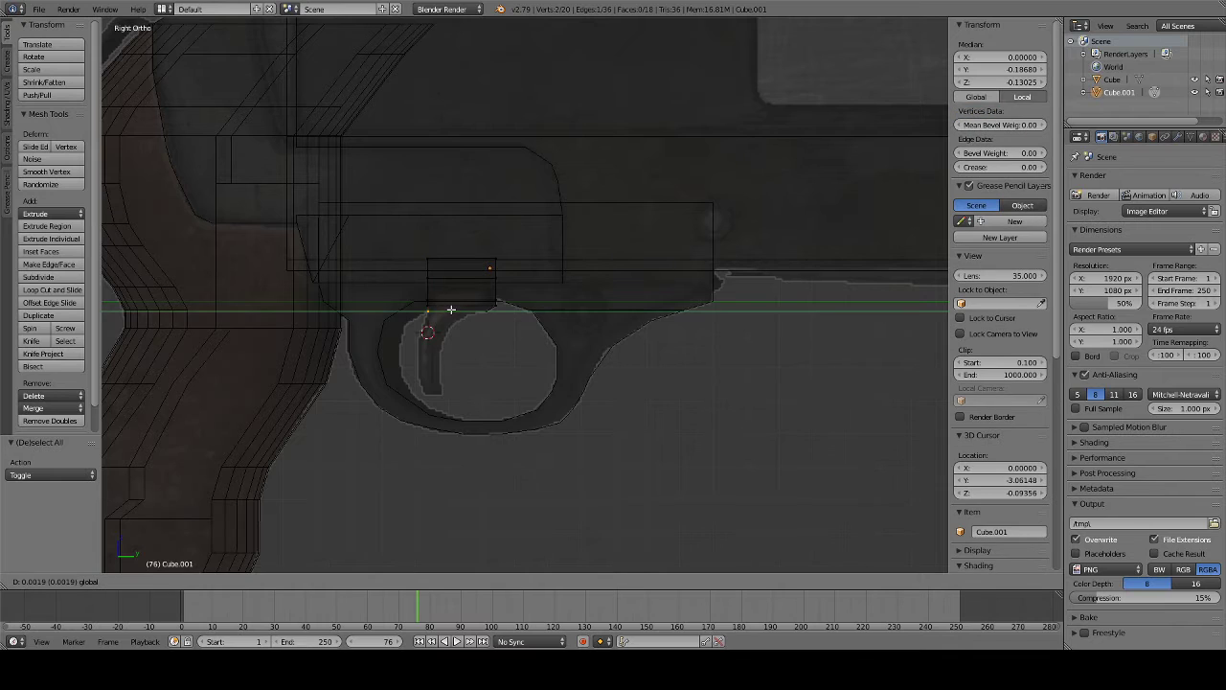
{"action": "key", "text": "a"}
{"action": "key", "text": "b"}
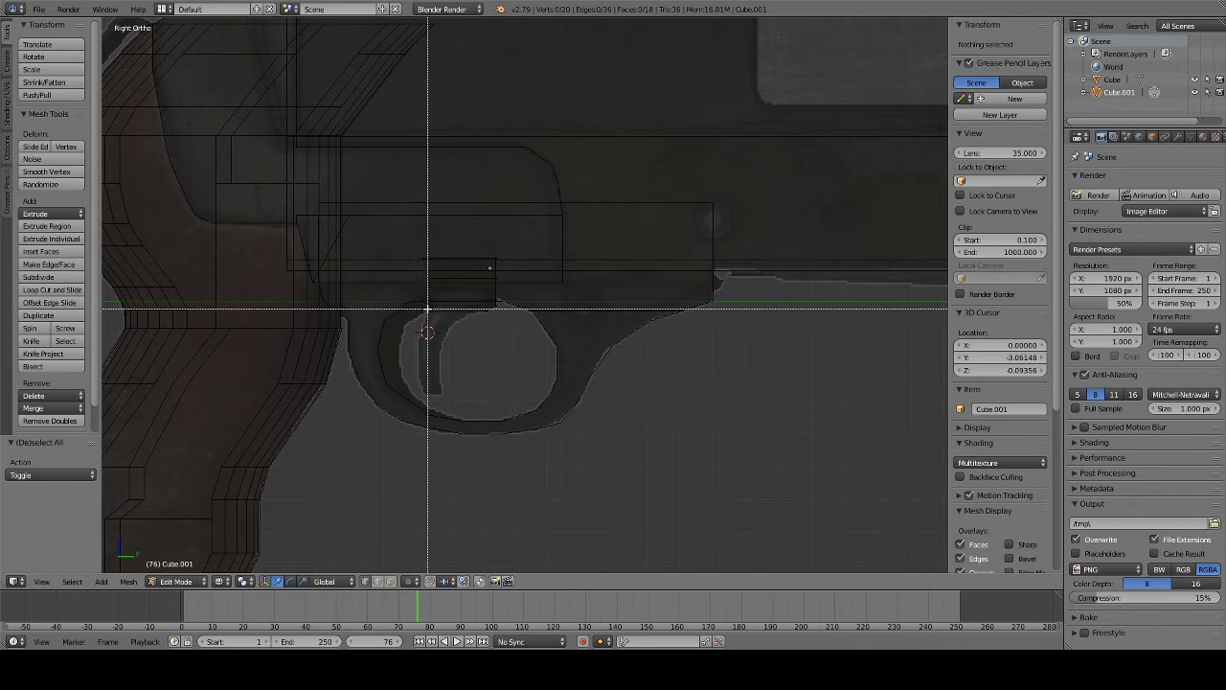
{"action": "left_click_drag", "start_coordinate": [422, 309], "coordinate": [494, 322]}
{"action": "key", "text": "e"}
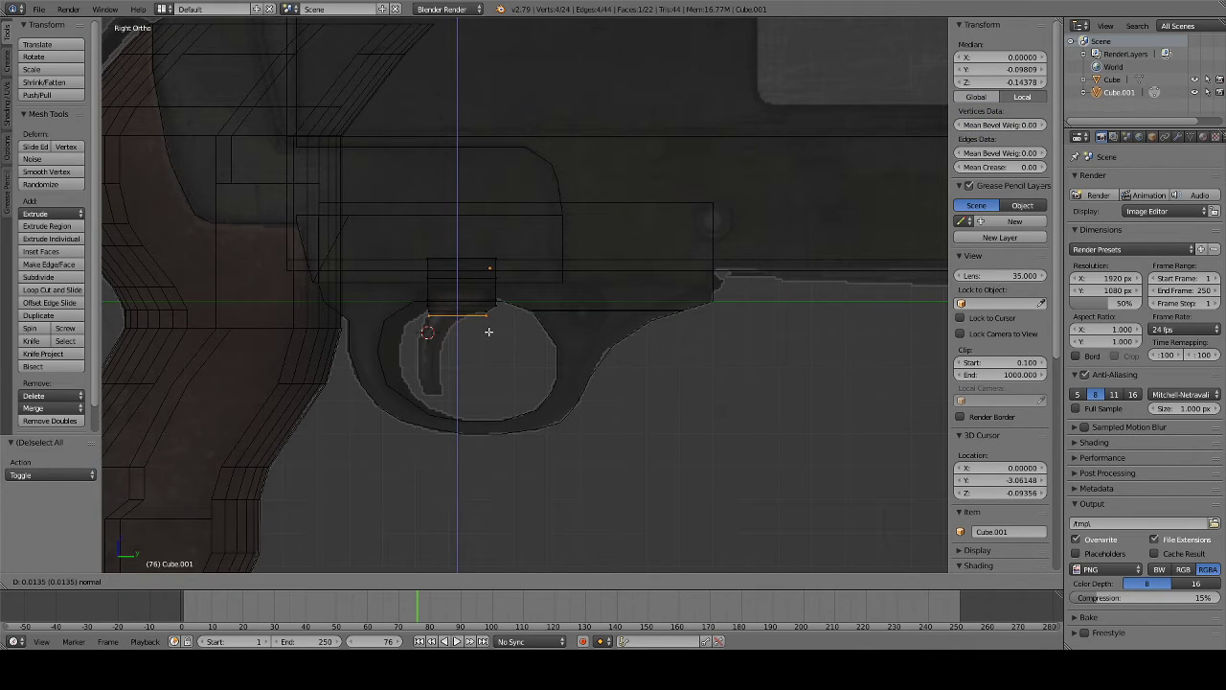
{"action": "left_click", "coordinate": [489, 331]}
{"action": "key", "text": "g"}
{"action": "key", "text": "y"}
{"action": "left_click", "coordinate": [493, 317]}
- Extrude the edge further down, nudge it in Z and Y, and adjust the front vertex
{"action": "key", "text": "e"}
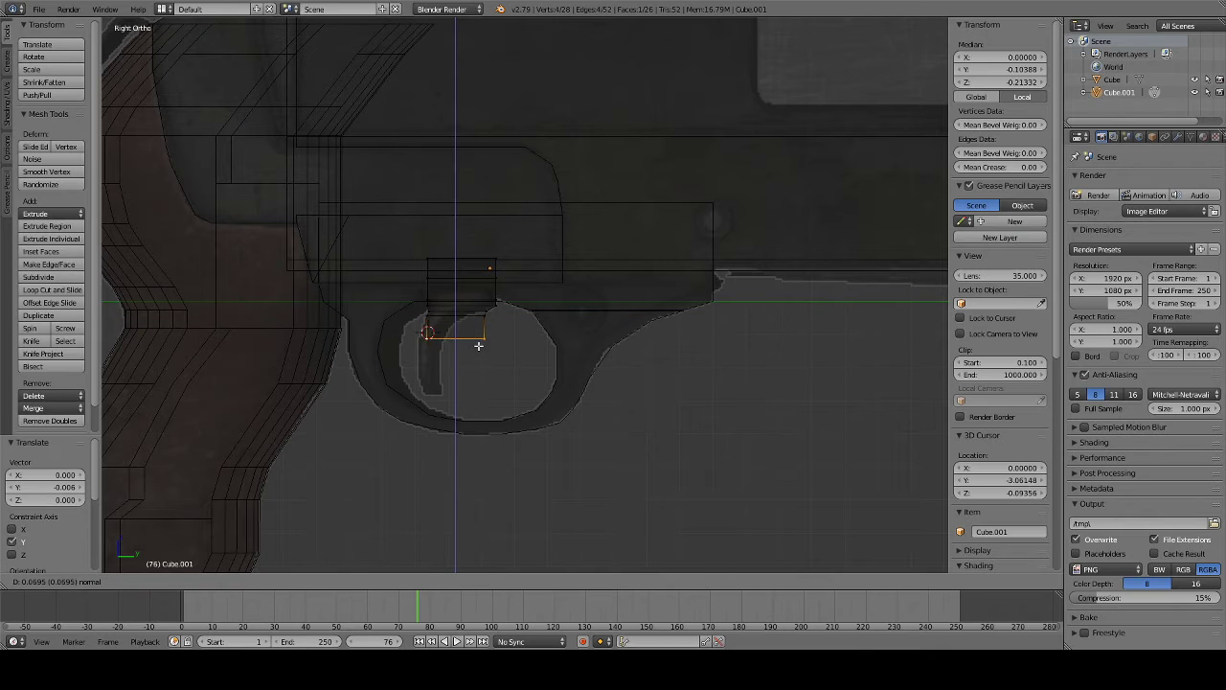
{"action": "left_click", "coordinate": [479, 346]}
{"action": "key", "text": "g"}
{"action": "key", "text": "z"}
{"action": "left_click", "coordinate": [451, 331]}
{"action": "key", "text": "g"}
{"action": "key", "text": "y"}
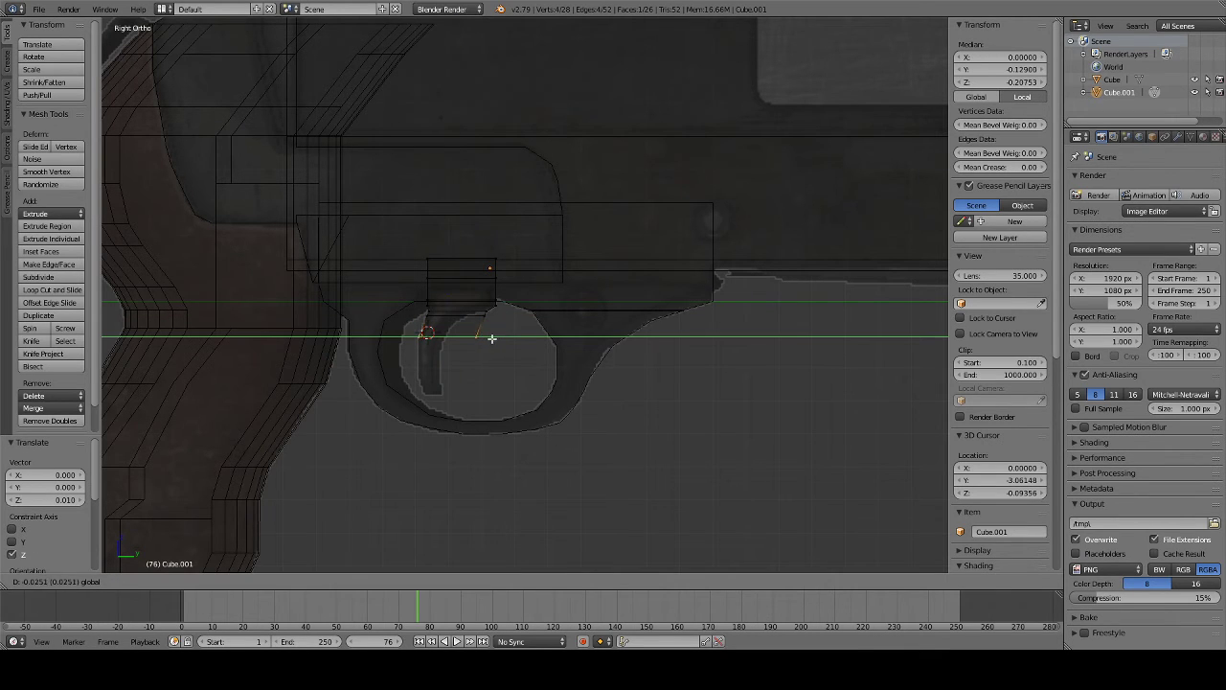
{"action": "left_click", "coordinate": [491, 338]}
{"action": "key", "text": "a"}
{"action": "right_click", "coordinate": [494, 338]}
{"action": "key", "text": "g"}
{"action": "key", "text": "y"}
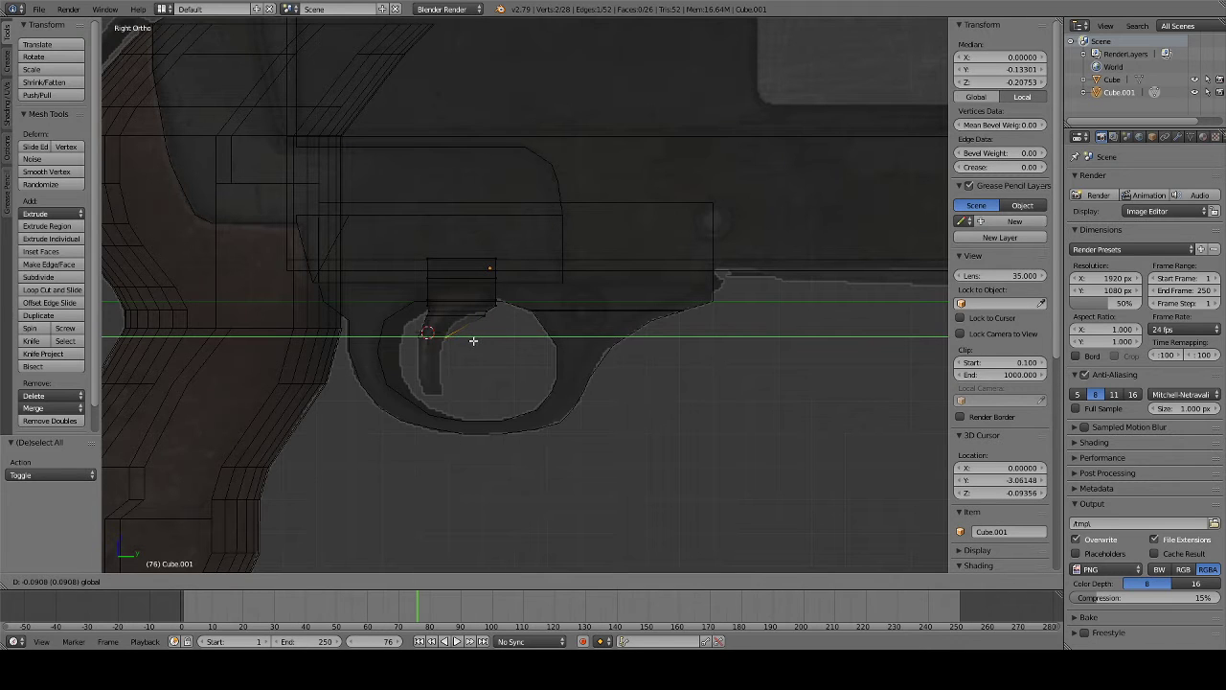
{"action": "left_click", "coordinate": [473, 340]}
- Shift the trigger's front-edge vertices along Y and extrude them to round the curve
{"action": "key", "text": "a"}
{"action": "key", "text": "b"}
{"action": "left_click_drag", "start_coordinate": [478, 315], "coordinate": [501, 324]}
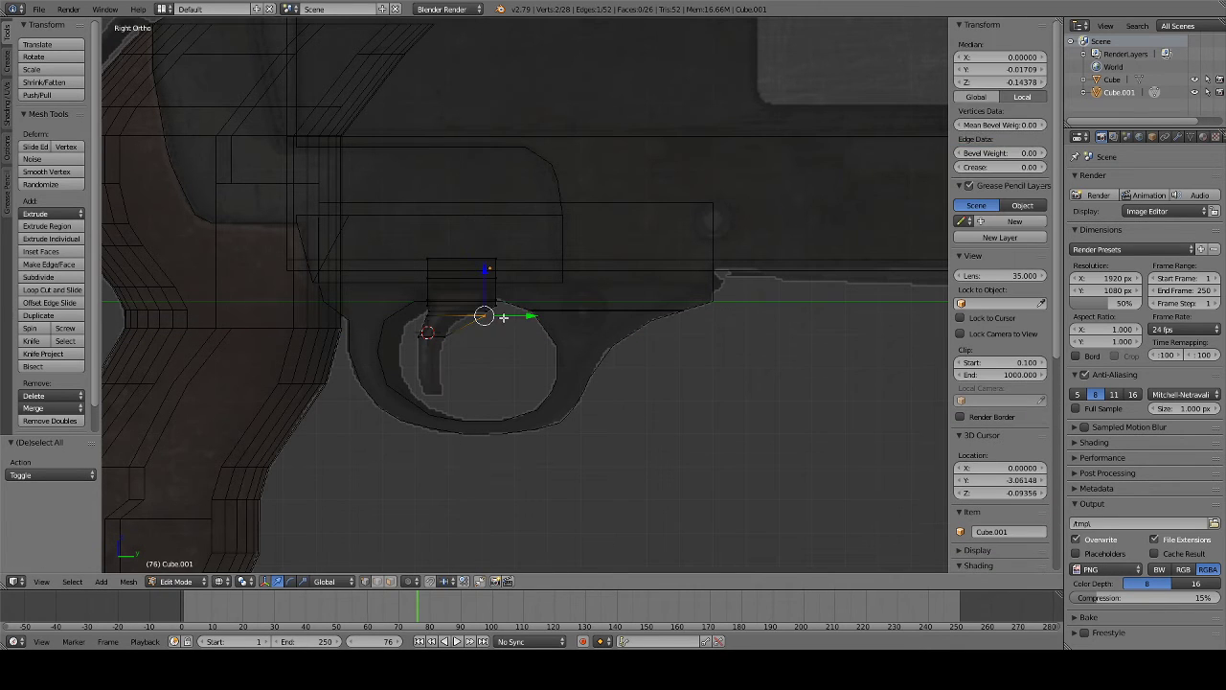
{"action": "key", "text": "g"}
{"action": "key", "text": "y"}
{"action": "left_click", "coordinate": [473, 323]}
{"action": "key", "text": "e"}
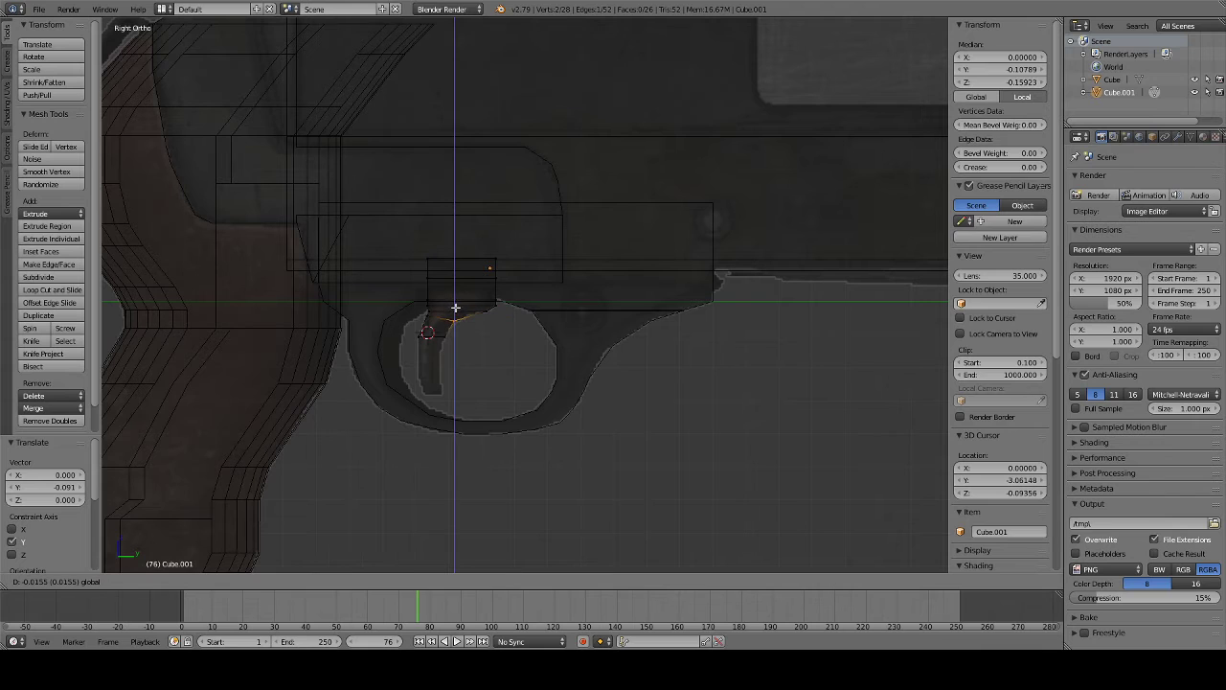
{"action": "left_click", "coordinate": [473, 316]}
{"action": "key", "text": "a"}
{"action": "left_click", "coordinate": [473, 318]}
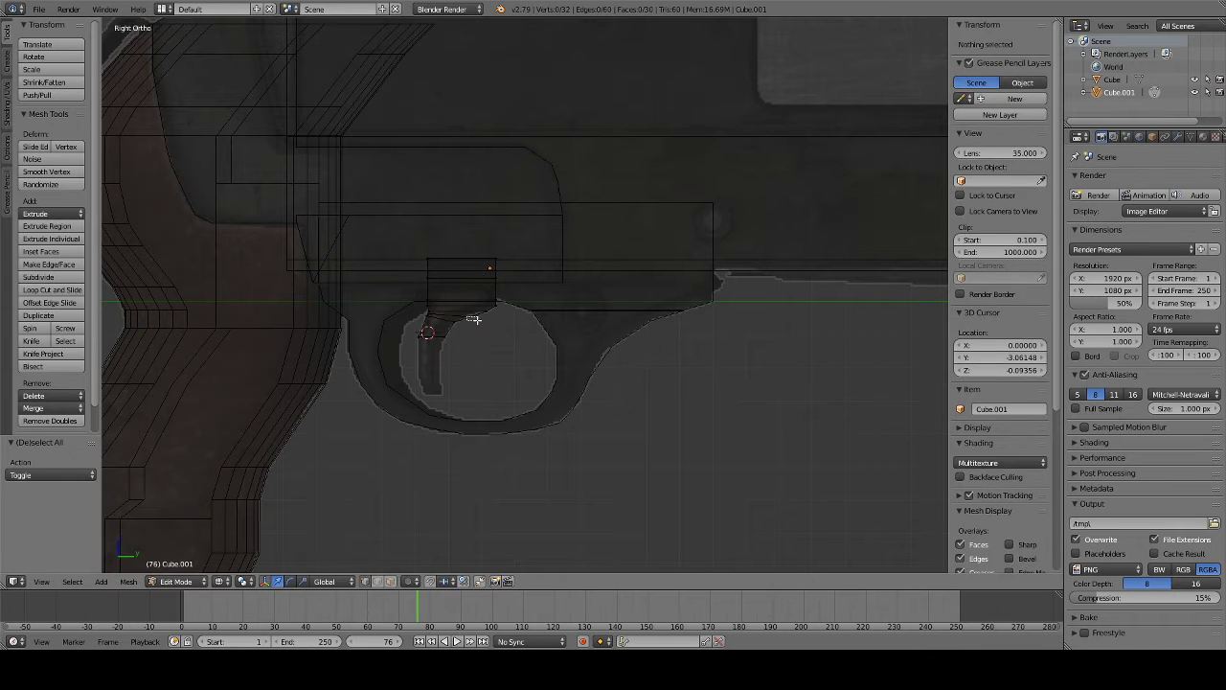
- Extrude the lower edge twice toward the tip, shifting each new edge along Y
{"action": "key", "text": "a"}
{"action": "key", "text": "b"}
{"action": "key", "text": "Escape"}
{"action": "left_click_drag", "start_coordinate": [423, 348], "coordinate": [466, 355]}
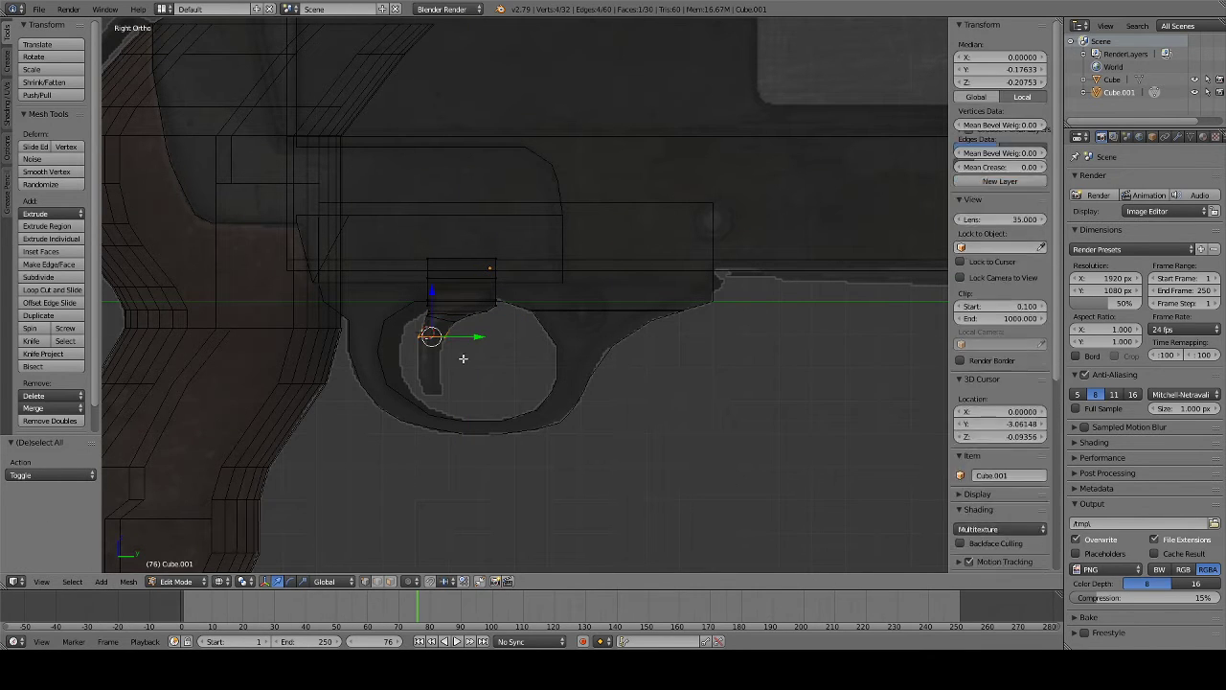
{"action": "key", "text": "e"}
{"action": "left_click", "coordinate": [455, 372]}
{"action": "key", "text": "g"}
{"action": "key", "text": "y"}
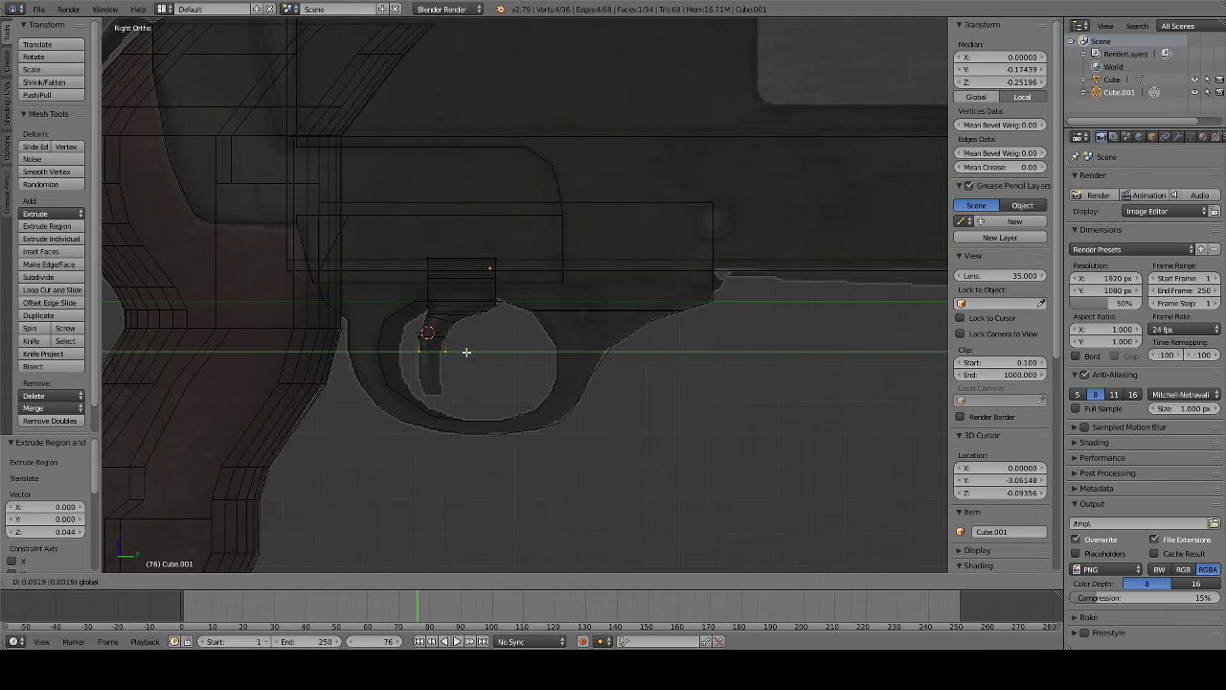
{"action": "left_click", "coordinate": [463, 352]}
{"action": "key", "text": "e"}
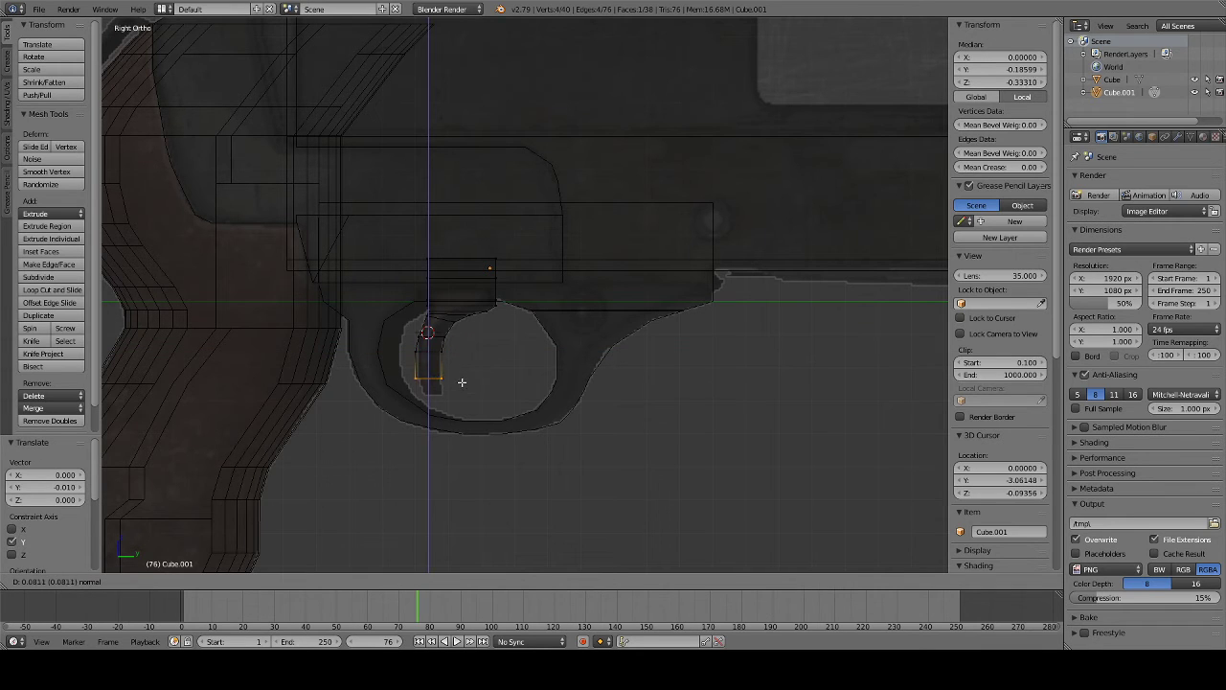
{"action": "left_click", "coordinate": [461, 386]}
{"action": "key", "text": "g"}
{"action": "key", "text": "y"}
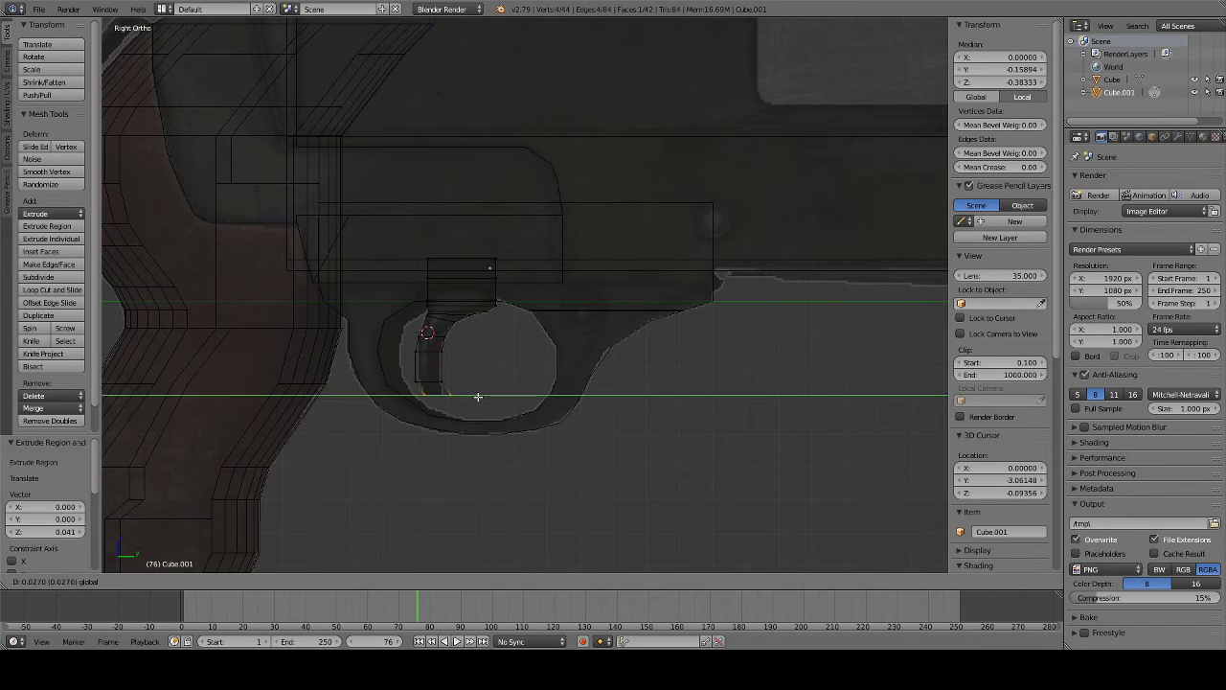
{"action": "left_click", "coordinate": [459, 394]}
- Move the vertex at the trigger's tip along Y and select the bottom vertices
{"action": "key", "text": "a"}
{"action": "right_click", "coordinate": [458, 395]}
{"action": "key", "text": "g"}
{"action": "key", "text": "y"}
{"action": "left_click", "coordinate": [469, 397]}
{"action": "key", "text": "a"}
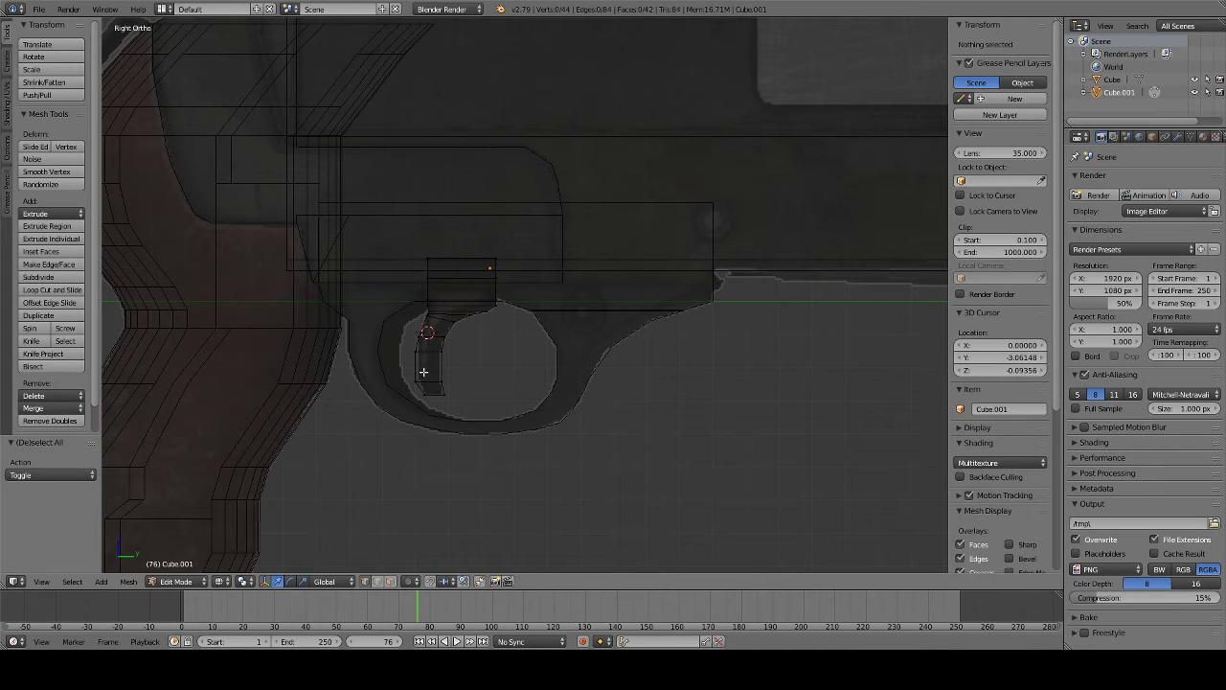
{"action": "key", "text": "b"}
{"action": "left_click_drag", "start_coordinate": [406, 347], "coordinate": [425, 381]}
- Nudge the trigger's bottom vertices along Y, then bevel all of the trigger's edges
{"action": "key", "text": "g"}
{"action": "key", "text": "y"}
{"action": "left_click", "coordinate": [472, 371]}
{"action": "key", "text": "a"}
{"action": "key", "text": "b"}
{"action": "key", "text": "a"}
{"action": "key", "text": "ctrl+b"}
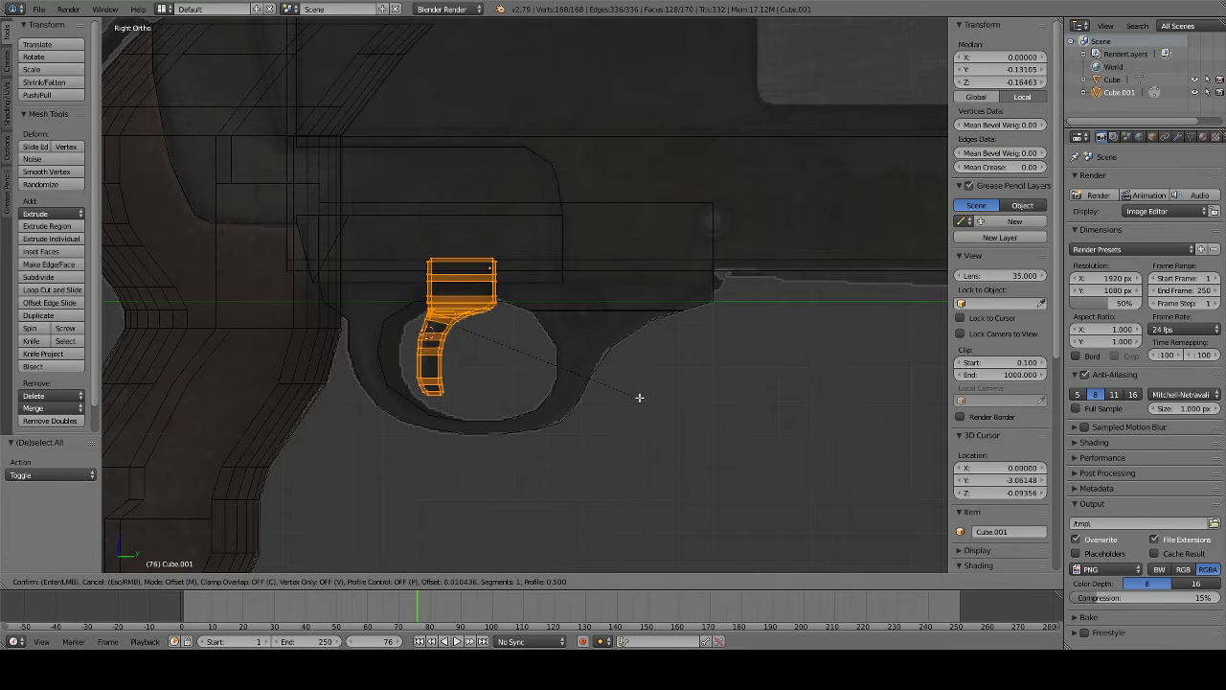
{"action": "left_click", "coordinate": [637, 395]}
- Switch to solid shading, leave Edit Mode, and select the main gun body
{"action": "key", "text": "a"}
{"action": "key", "text": "z"}
{"action": "mouse_move", "coordinate": [636, 396]}
{"action": "middle_mouse_down"}
{"action": "mouse_move", "coordinate": [561, 375]}
{"action": "mouse_move", "coordinate": [397, 391]}
{"action": "mouse_move", "coordinate": [547, 416]}
{"action": "mouse_move", "coordinate": [597, 413]}
{"action": "mouse_move", "coordinate": [585, 402]}
{"action": "mouse_move", "coordinate": [640, 381]}
{"action": "mouse_move", "coordinate": [693, 383]}
{"action": "mouse_move", "coordinate": [840, 408]}
{"action": "mouse_move", "coordinate": [139, 402]}
{"action": "mouse_move", "coordinate": [201, 303]}
{"action": "mouse_move", "coordinate": [399, 297]}
{"action": "mouse_move", "coordinate": [475, 359]}
{"action": "mouse_move", "coordinate": [228, 365]}
{"action": "mouse_move", "coordinate": [937, 392]}
{"action": "mouse_move", "coordinate": [829, 394]}
{"action": "mouse_move", "coordinate": [747, 358]}
{"action": "mouse_move", "coordinate": [562, 364]}
{"action": "mouse_move", "coordinate": [482, 345]}
{"action": "mouse_move", "coordinate": [487, 359]}
{"action": "middle_mouse_up"}
{"action": "scroll", "coordinate": [518, 386], "scroll_direction": "down", "scroll_amount": 5}
{"action": "key", "text": "Tab"}
{"action": "right_click", "coordinate": [369, 187]}
- In the gun body's Edit Mode, shift one end of the rear rail's top edge inward along X
{"action": "key", "text": "Tab"}
{"action": "mouse_move", "coordinate": [373, 184]}
{"action": "middle_mouse_down"}
{"action": "mouse_move", "coordinate": [431, 230]}
{"action": "mouse_move", "coordinate": [538, 247]}
{"action": "middle_mouse_up"}
{"action": "scroll", "coordinate": [345, 125], "scroll_direction": "up", "scroll_amount": 2}
{"action": "scroll", "coordinate": [431, 221], "scroll_direction": "up", "scroll_amount": 1}
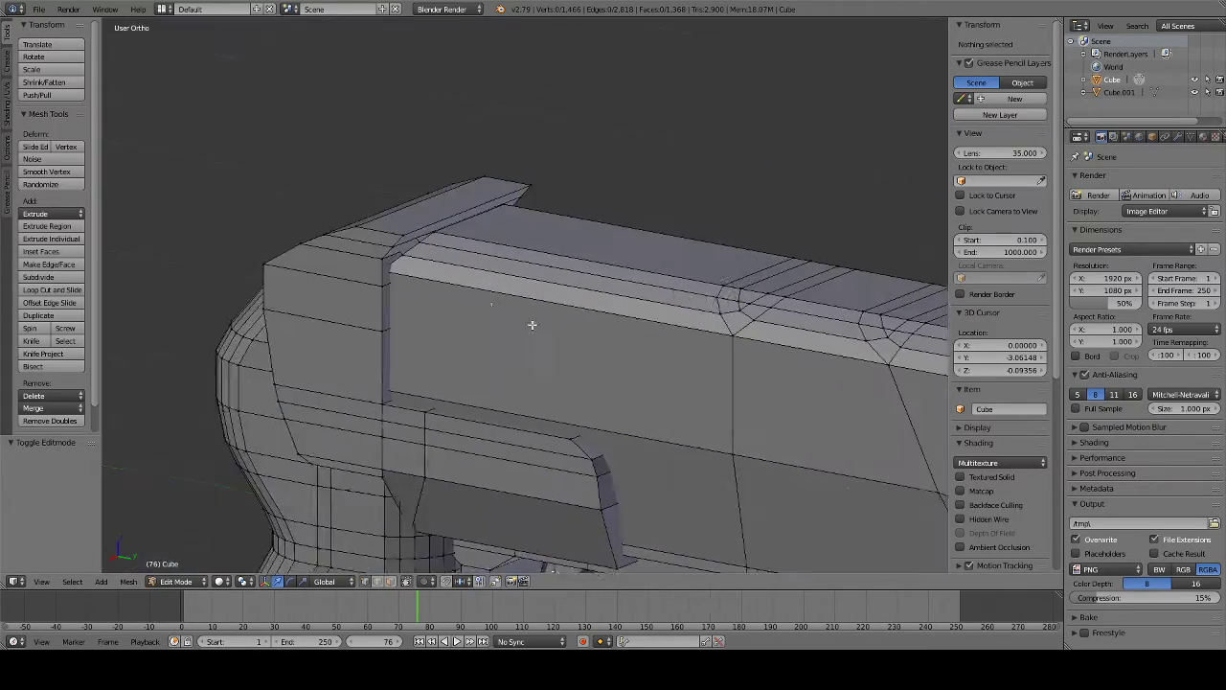
{"action": "scroll", "coordinate": [391, 241], "scroll_direction": "up", "scroll_amount": 1}
{"action": "scroll", "coordinate": [297, 183], "scroll_direction": "up", "scroll_amount": 1}
{"action": "key", "text": "a"}
{"action": "key", "text": "a"}
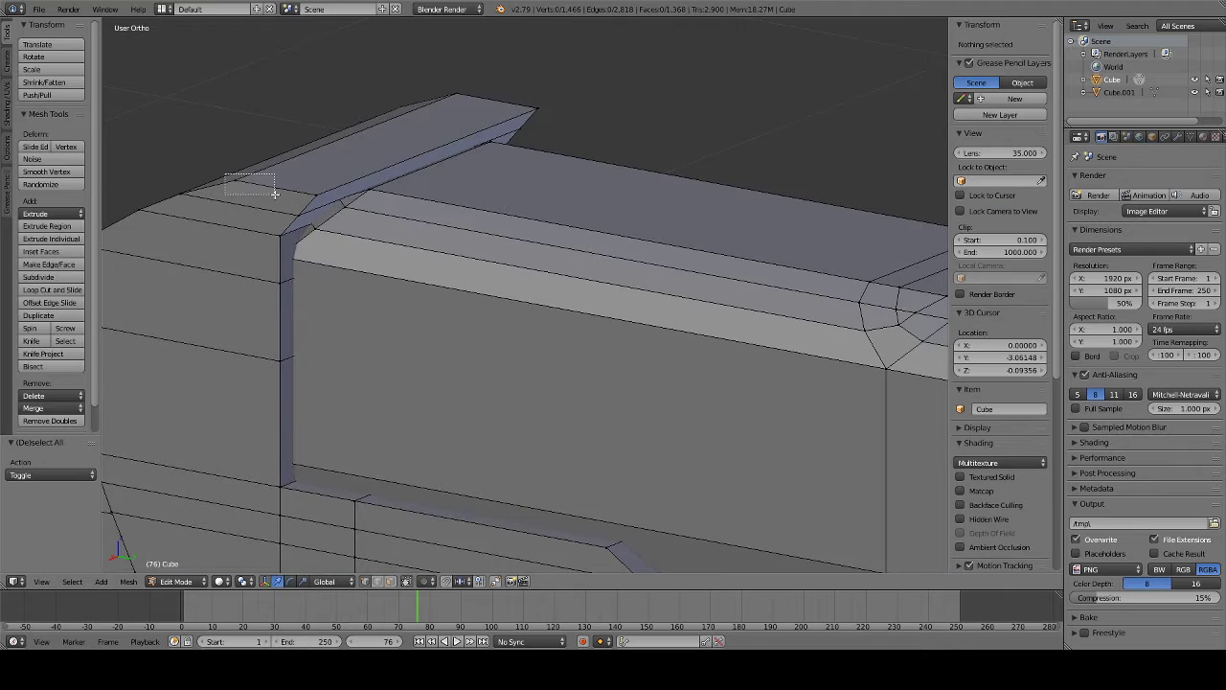
{"action": "right_click", "coordinate": [275, 187]}
{"action": "middle_click_drag", "start_coordinate": [497, 182], "coordinate": [495, 208]}
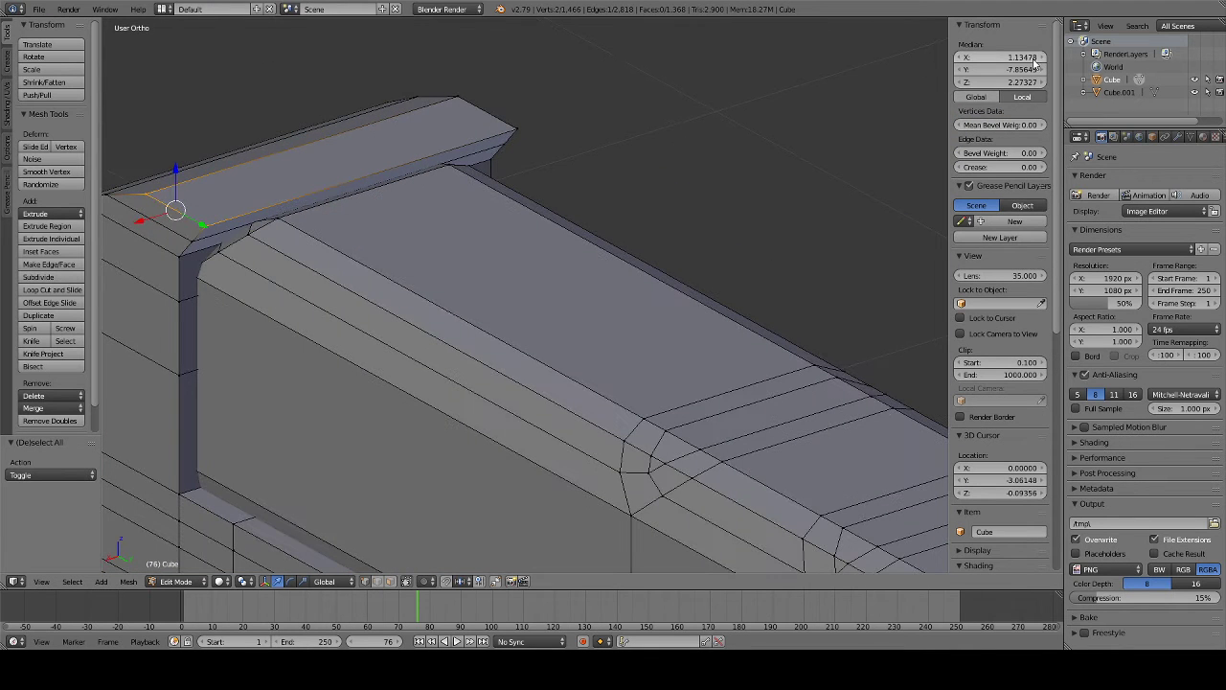
{"action": "mouse_move", "coordinate": [961, 59]}
{"action": "left_mouse_down"}
{"action": "mouse_move", "coordinate": [996, 59]}
{"action": "mouse_move", "coordinate": [959, 61]}
{"action": "left_mouse_up"}
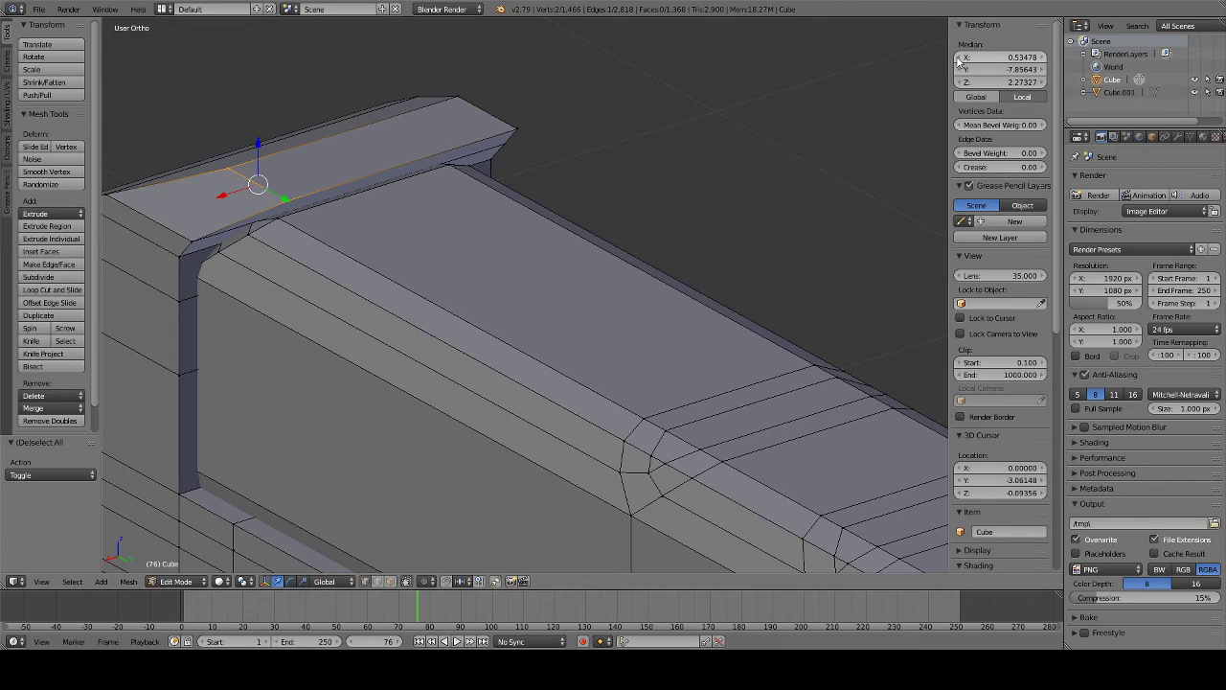
- From a front view, shift the opposite end of the rail's top edge inward along X
{"action": "mouse_move", "coordinate": [731, 148]}
{"action": "middle_mouse_down"}
{"action": "mouse_move", "coordinate": [674, 129]}
{"action": "mouse_move", "coordinate": [677, 115]}
{"action": "mouse_move", "coordinate": [419, 117]}
{"action": "mouse_move", "coordinate": [340, 142]}
{"action": "middle_mouse_up"}
{"action": "scroll", "coordinate": [460, 129], "scroll_direction": "up", "scroll_amount": 1}
{"action": "scroll", "coordinate": [591, 112], "scroll_direction": "up", "scroll_amount": 1}
{"action": "scroll", "coordinate": [596, 153], "scroll_direction": "up", "scroll_amount": 1}
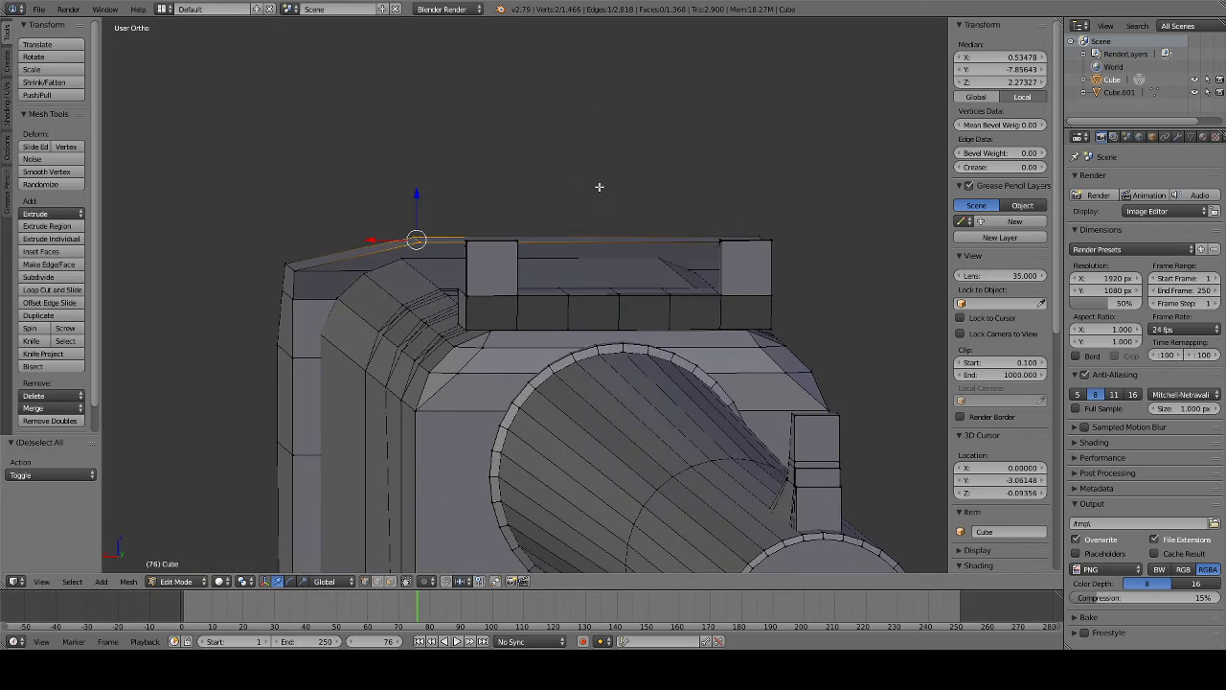
{"action": "scroll", "coordinate": [570, 214], "scroll_direction": "up", "scroll_amount": 1}
{"action": "middle_click_drag", "start_coordinate": [570, 215], "coordinate": [589, 213]}
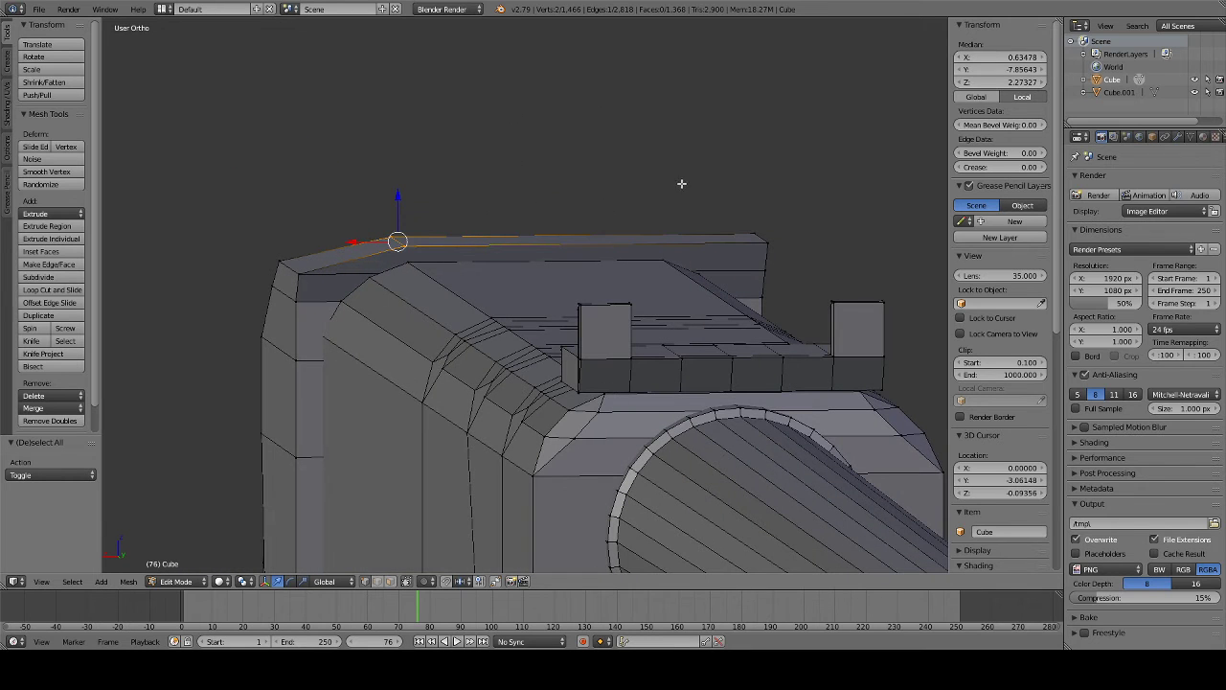
{"action": "right_click", "coordinate": [760, 238]}
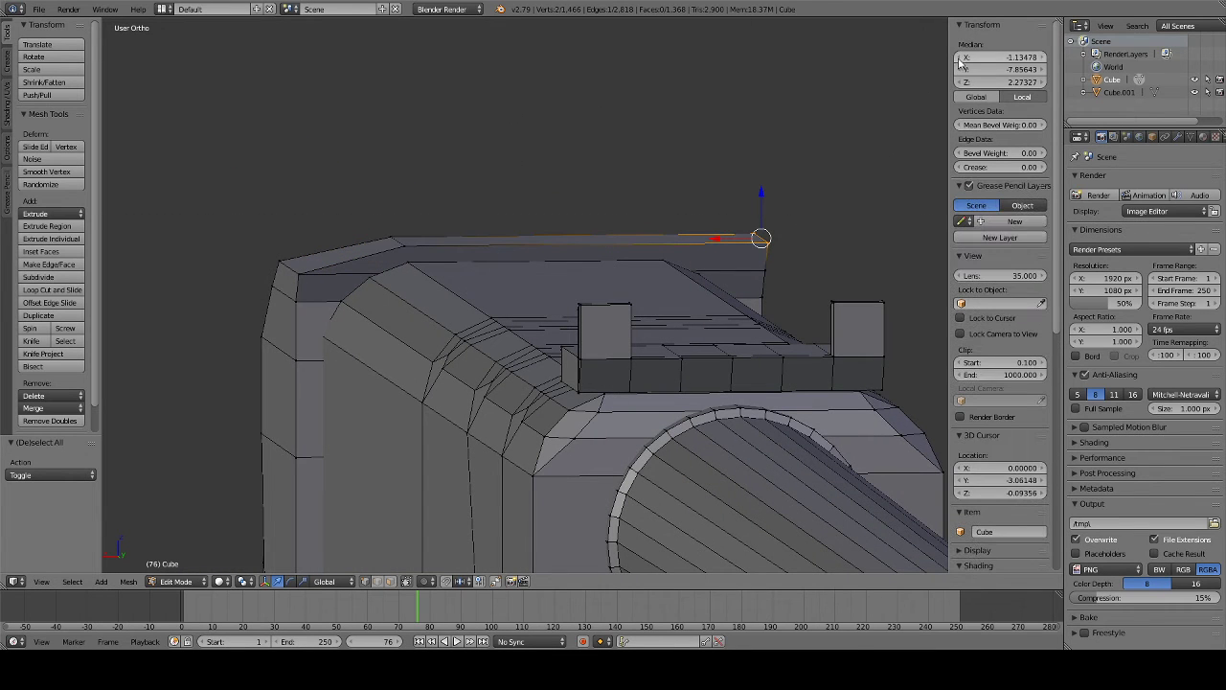
{"action": "left_click_drag", "start_coordinate": [782, 237], "coordinate": [802, 237]}
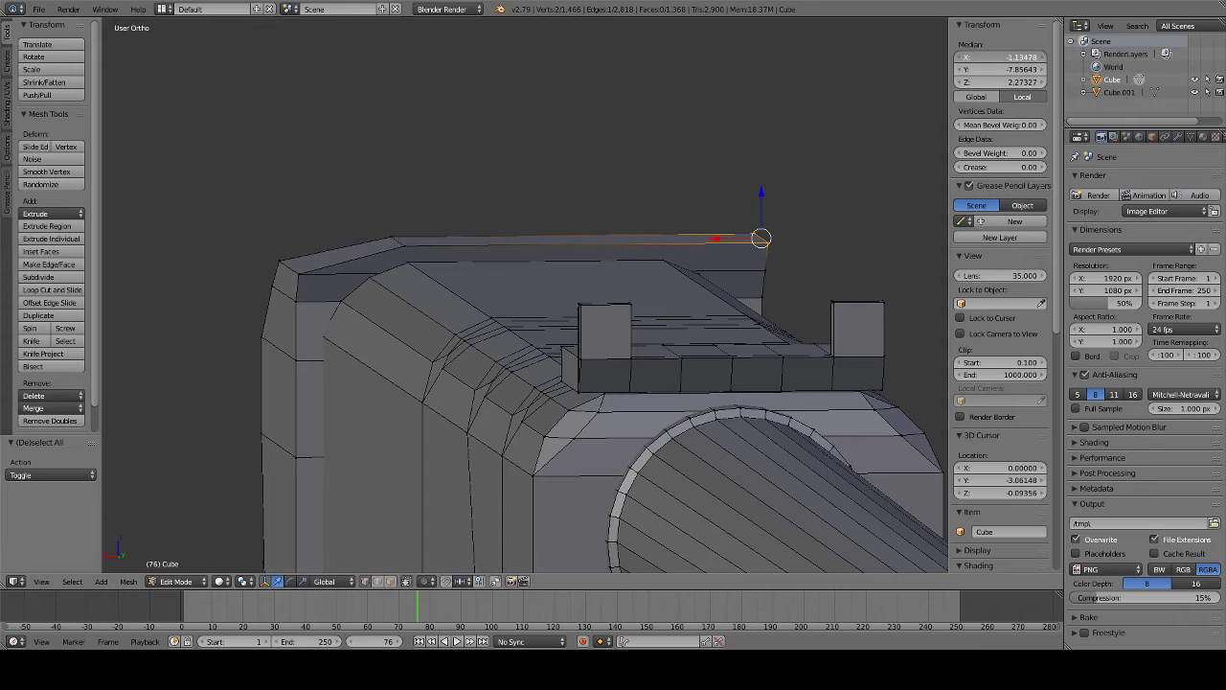
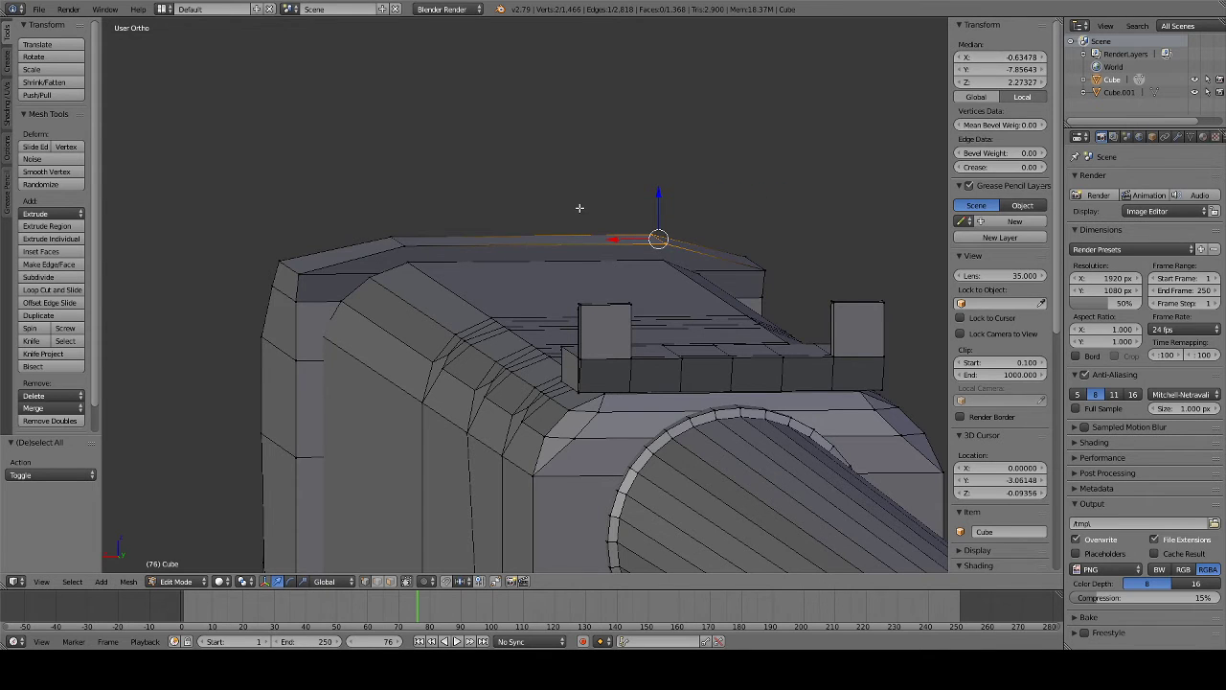
- Select the receiver's top-right corner vertex and set its Median X to -1.23478
{"action": "right_click", "coordinate": [288, 267]}
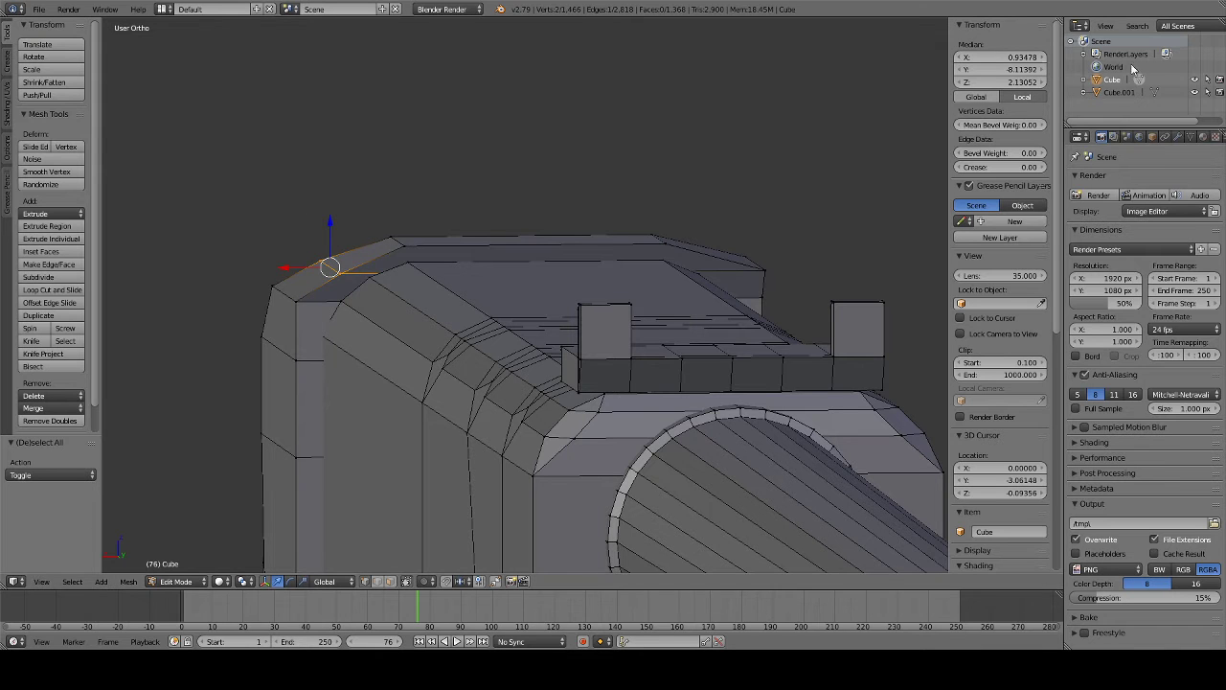
{"action": "mouse_move", "coordinate": [830, 137]}
{"action": "middle_mouse_down"}
{"action": "mouse_move", "coordinate": [810, 125]}
{"action": "mouse_move", "coordinate": [810, 159]}
{"action": "middle_mouse_up"}
{"action": "key", "text": "a"}
{"action": "key", "text": "b"}
{"action": "left_click_drag", "start_coordinate": [760, 258], "coordinate": [755, 274]}
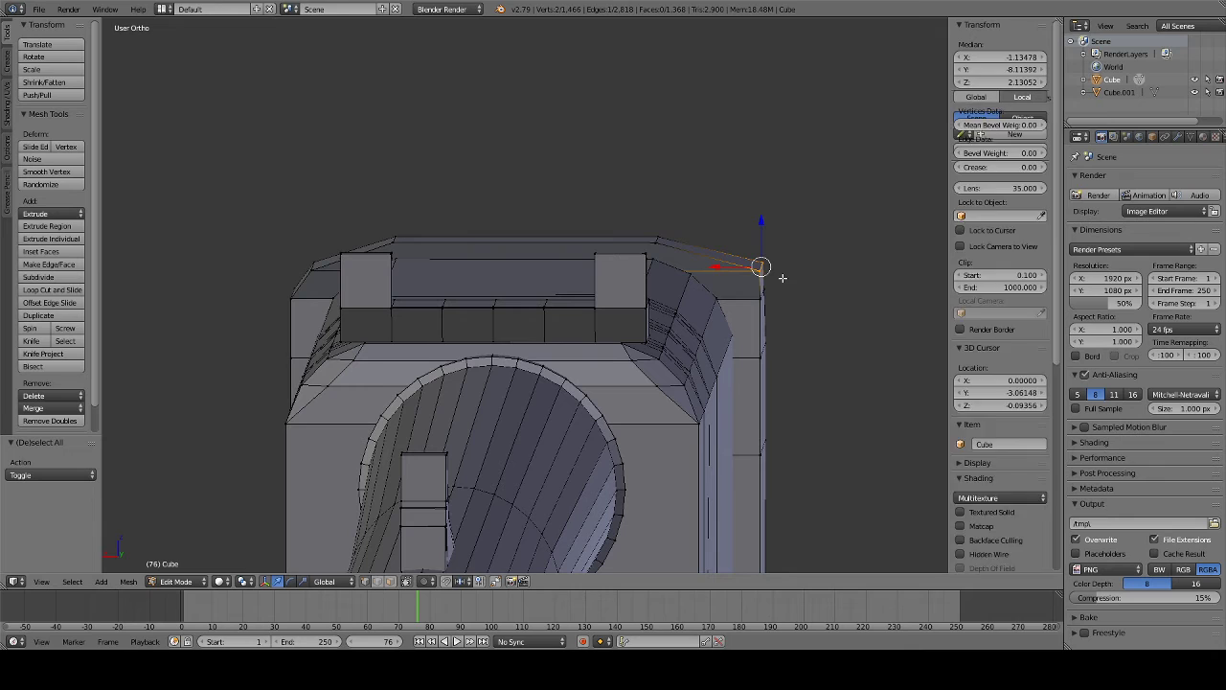
{"action": "left_click", "coordinate": [956, 58]}
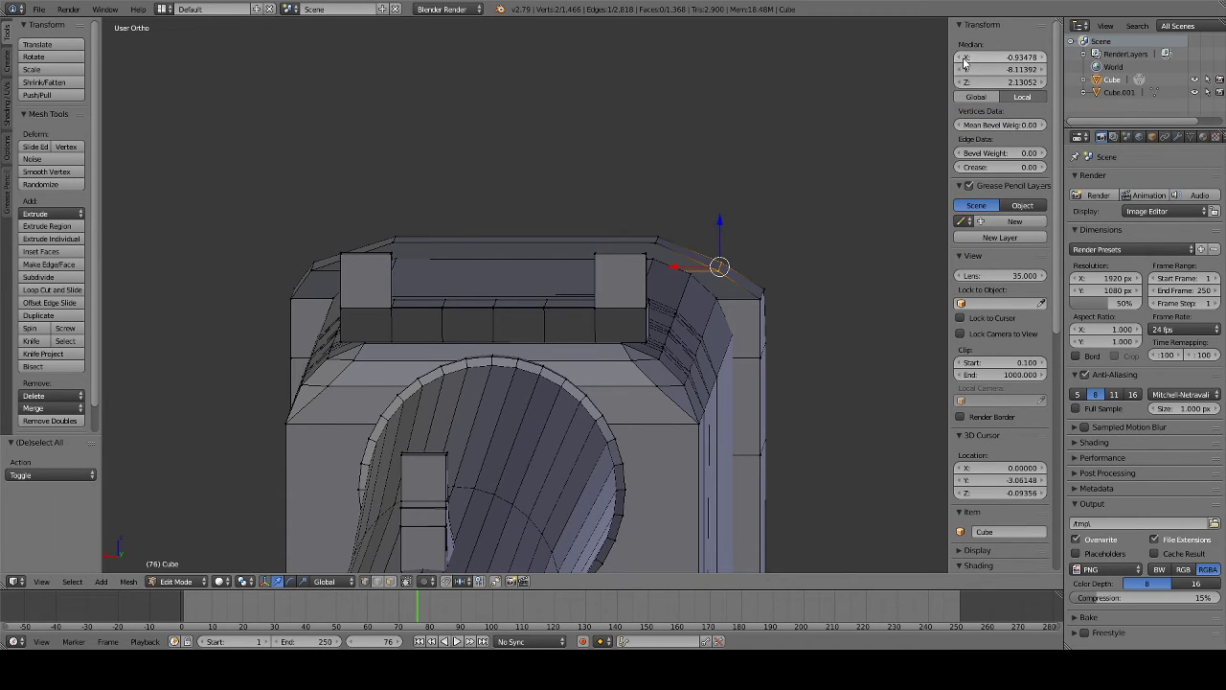
- Deselect the vertex and switch to the right orthographic view
{"action": "key", "text": "a"}
{"action": "mouse_move", "coordinate": [753, 214]}
{"action": "middle_mouse_down"}
{"action": "mouse_move", "coordinate": [682, 329]}
{"action": "mouse_move", "coordinate": [753, 351]}
{"action": "mouse_move", "coordinate": [861, 346]}
{"action": "mouse_move", "coordinate": [944, 323]}
{"action": "mouse_move", "coordinate": [945, 342]}
{"action": "mouse_move", "coordinate": [690, 318]}
{"action": "mouse_move", "coordinate": [866, 305]}
{"action": "mouse_move", "coordinate": [885, 139]}
{"action": "mouse_move", "coordinate": [221, 221]}
{"action": "mouse_move", "coordinate": [364, 287]}
{"action": "mouse_move", "coordinate": [501, 317]}
{"action": "mouse_move", "coordinate": [479, 317]}
{"action": "mouse_move", "coordinate": [650, 316]}
{"action": "mouse_move", "coordinate": [633, 311]}
{"action": "middle_mouse_up"}
{"action": "key", "text": "KP_3"}
- Re-enter Edit Mode, zoom in on the receiver's rear top, and open Add > Mesh
{"action": "scroll", "coordinate": [630, 315], "scroll_direction": "up", "scroll_amount": 5}
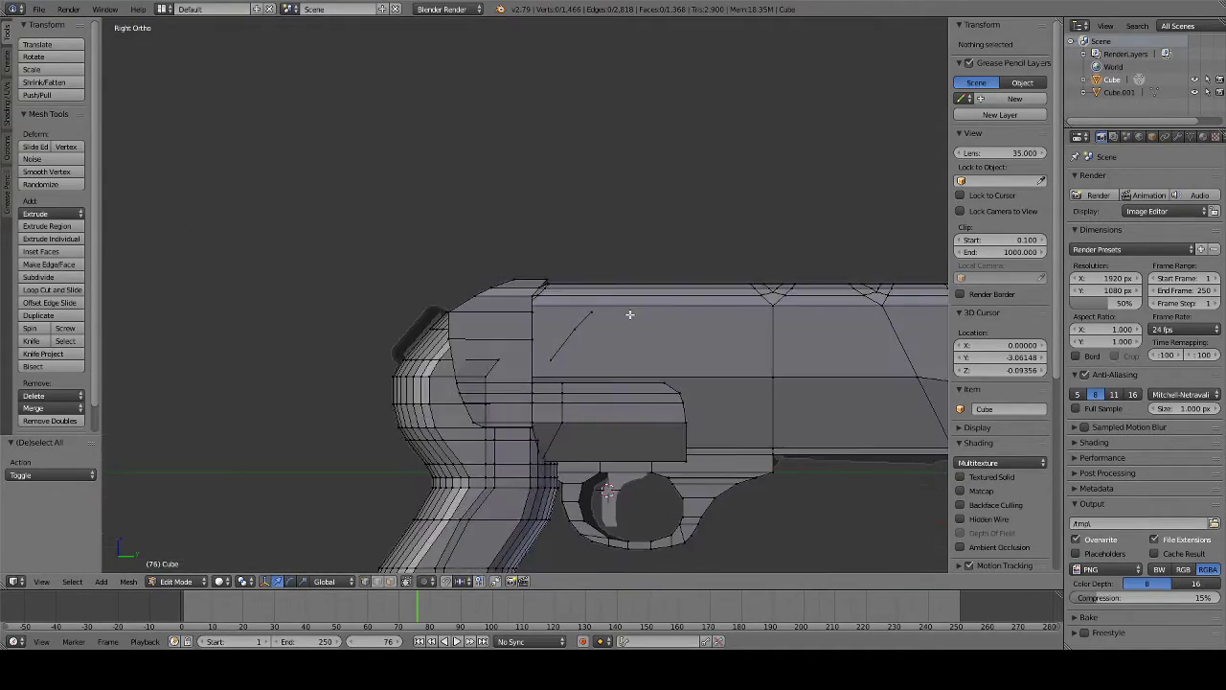
{"action": "key", "text": "Tab"}
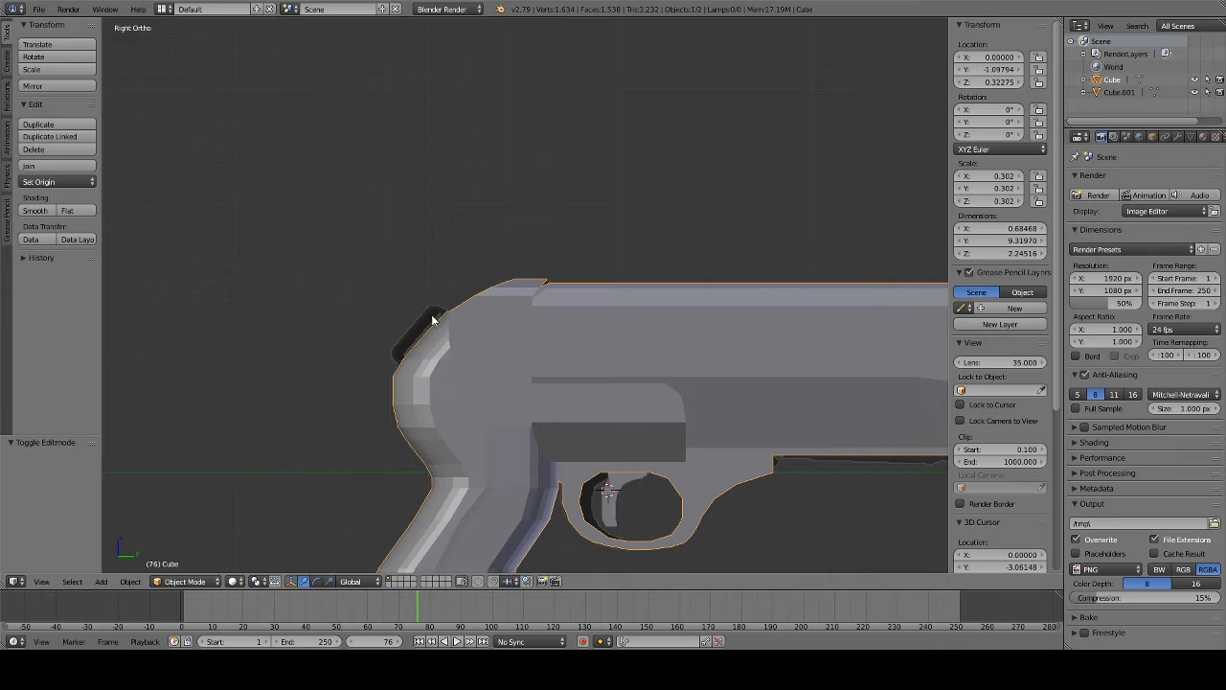
{"action": "key", "text": "Tab"}
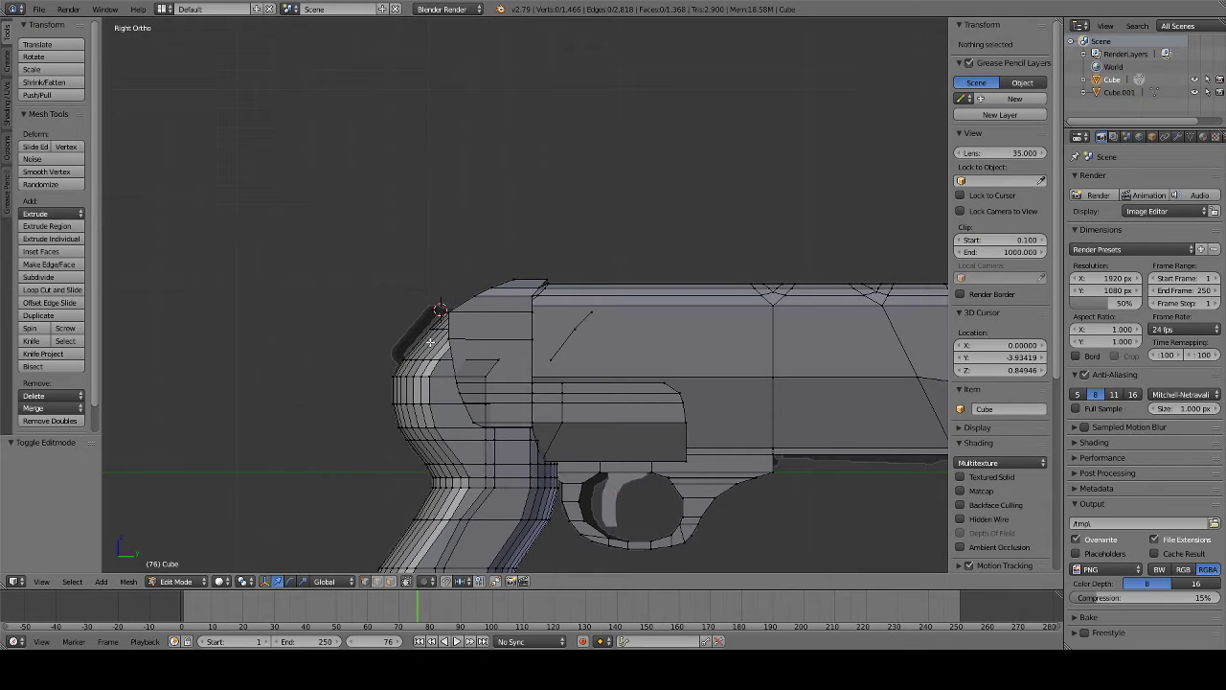
{"action": "scroll", "coordinate": [430, 345], "scroll_direction": "up", "scroll_amount": 2}
{"action": "scroll", "coordinate": [429, 356], "scroll_direction": "up", "scroll_amount": 1}
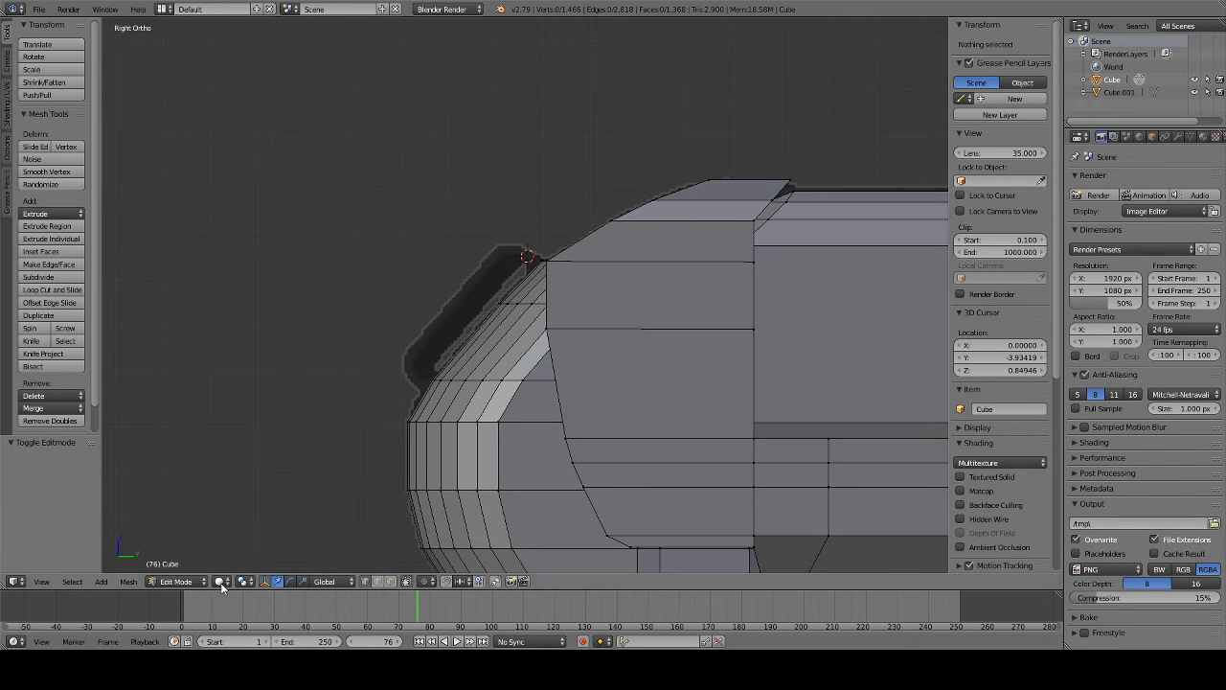
{"action": "left_click", "coordinate": [100, 581]}
- Add a cube, scale it down to a small block, and slide it along Y to the rear corner
{"action": "left_click", "coordinate": [117, 554]}
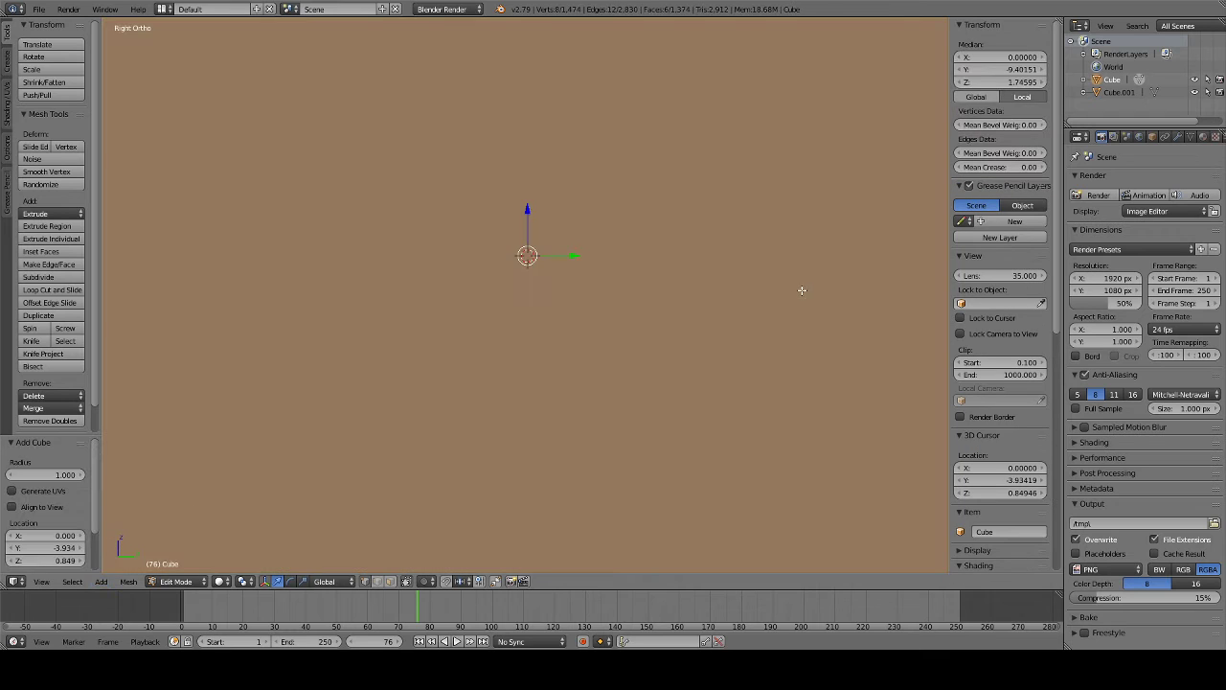
{"action": "key", "text": "s"}
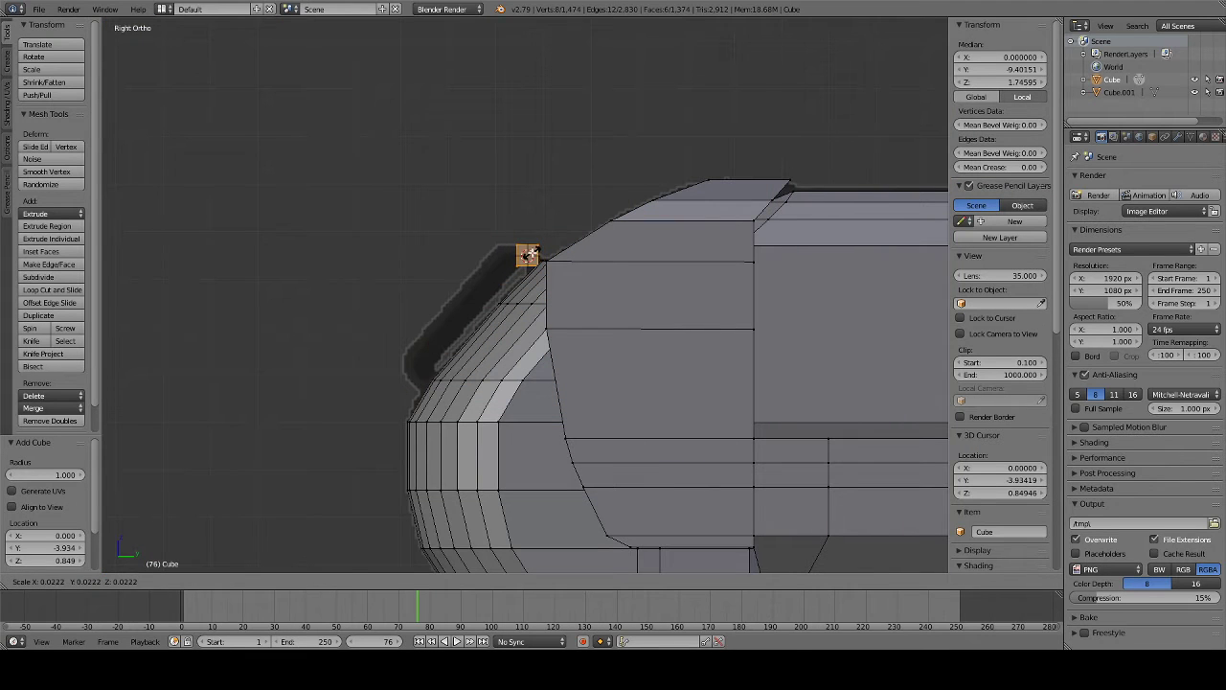
{"action": "left_click", "coordinate": [528, 255]}
{"action": "key", "text": "g"}
{"action": "key", "text": "y"}
{"action": "left_click", "coordinate": [575, 257]}
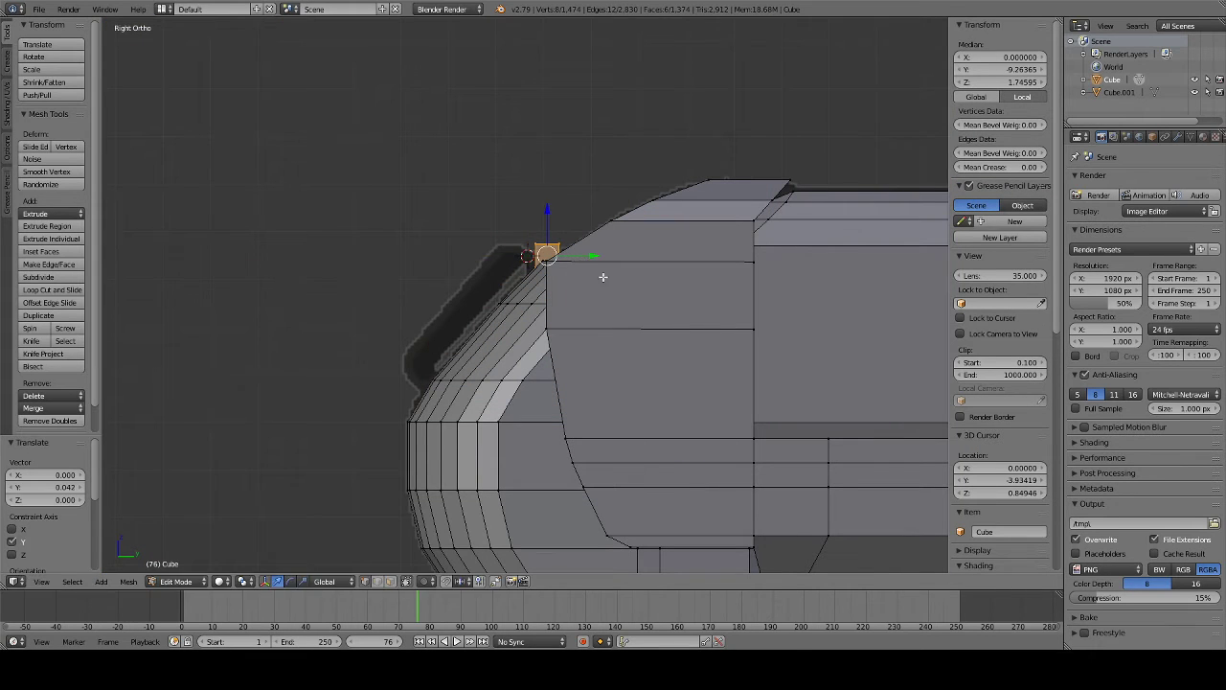
{"action": "mouse_move", "coordinate": [602, 277]}
{"action": "middle_mouse_down"}
{"action": "mouse_move", "coordinate": [630, 329]}
{"action": "mouse_move", "coordinate": [607, 351]}
{"action": "mouse_move", "coordinate": [581, 291]}
{"action": "middle_mouse_up"}
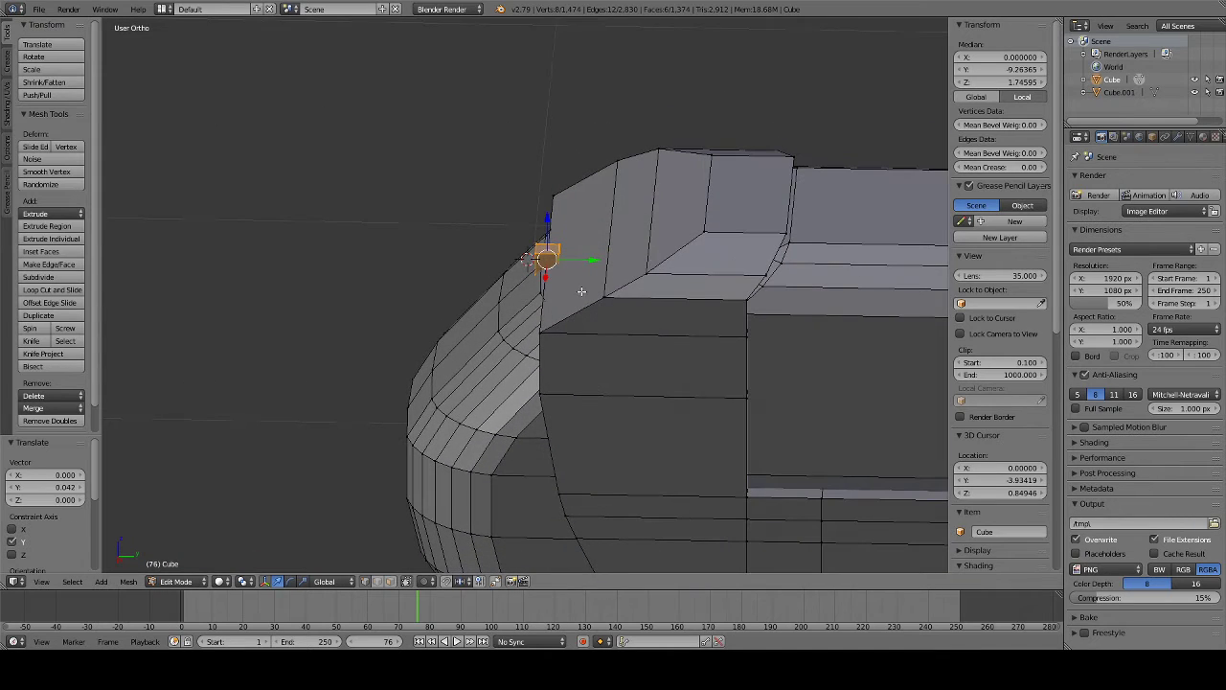
- Nudge the block's corner vertex along Y, check it in wireframe, then view from the right
{"action": "key", "text": "a"}
{"action": "scroll", "coordinate": [556, 226], "scroll_direction": "up", "scroll_amount": 4}
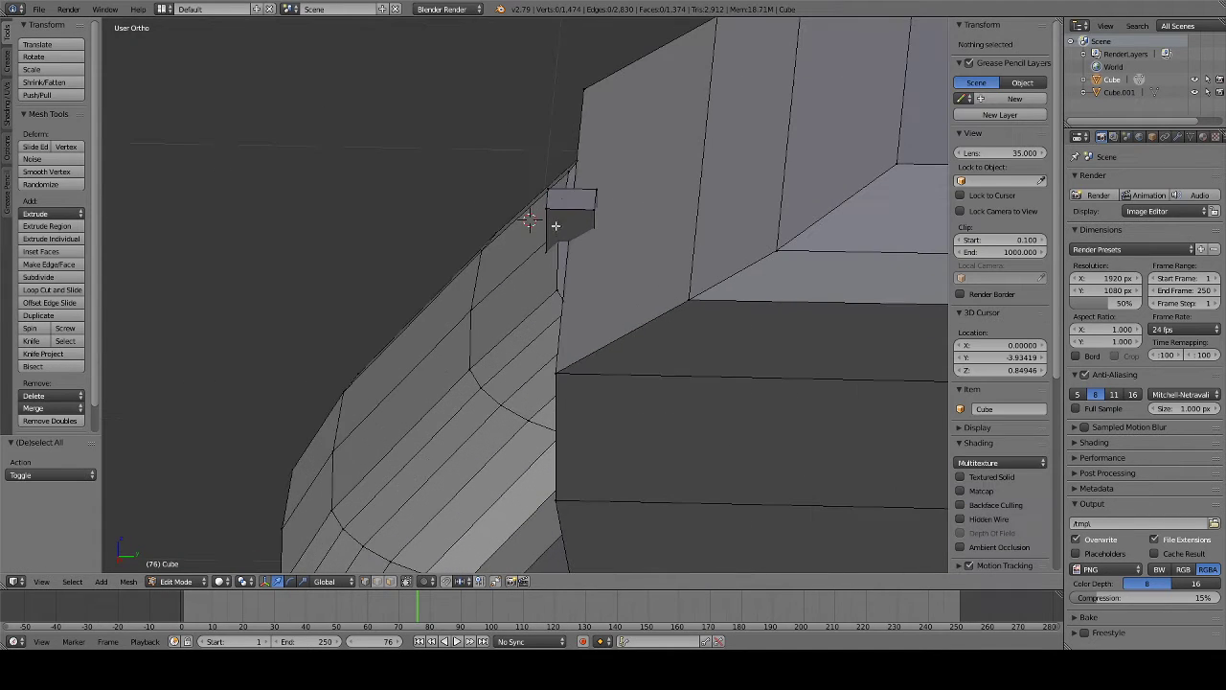
{"action": "right_click", "coordinate": [566, 168]}
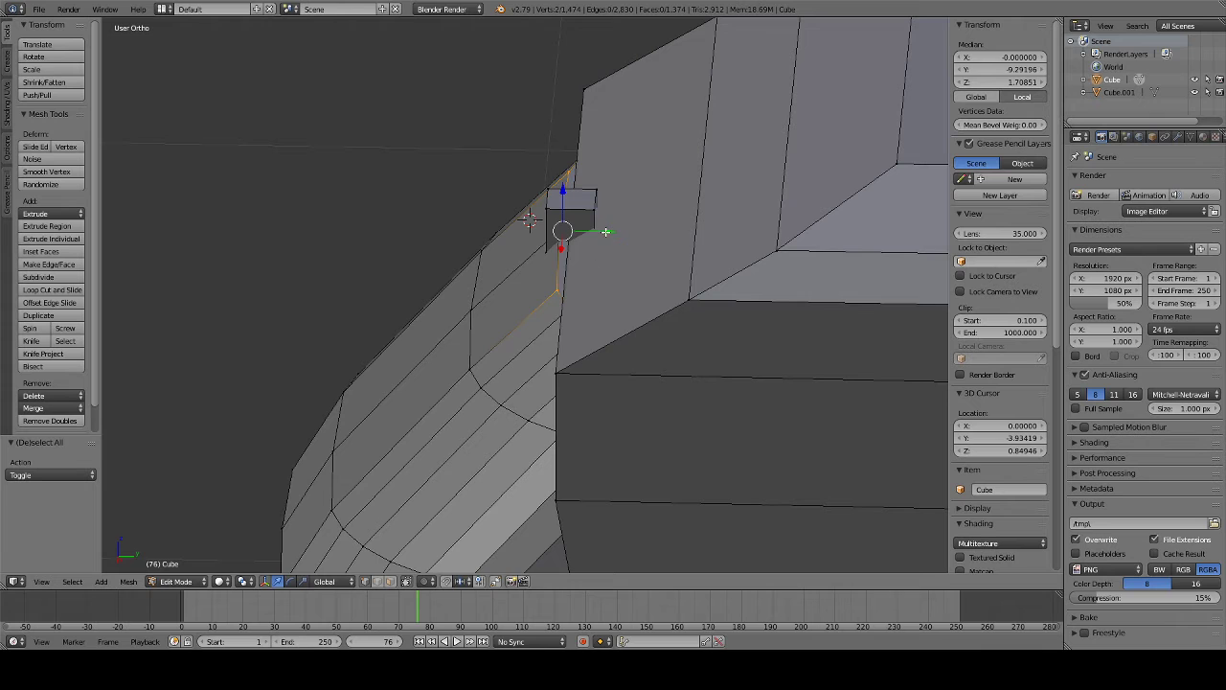
{"action": "left_click_drag", "start_coordinate": [606, 231], "coordinate": [607, 233]}
{"action": "key", "text": "z"}
{"action": "key", "text": "a"}
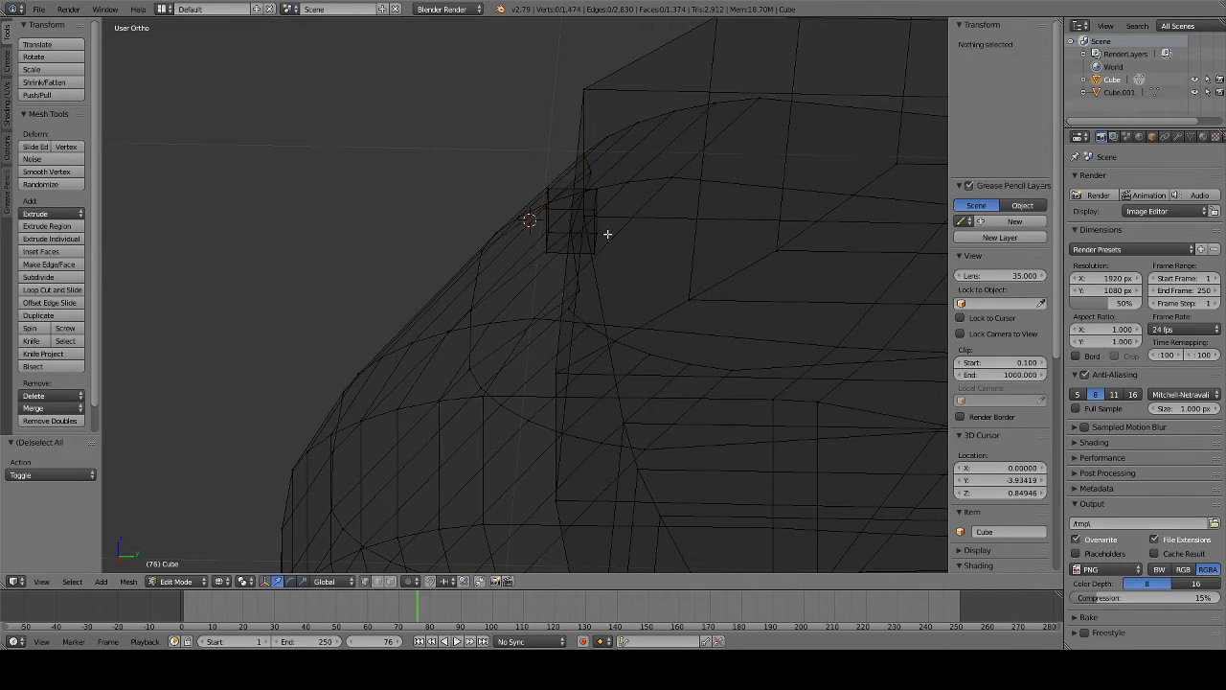
{"action": "key", "text": "z"}
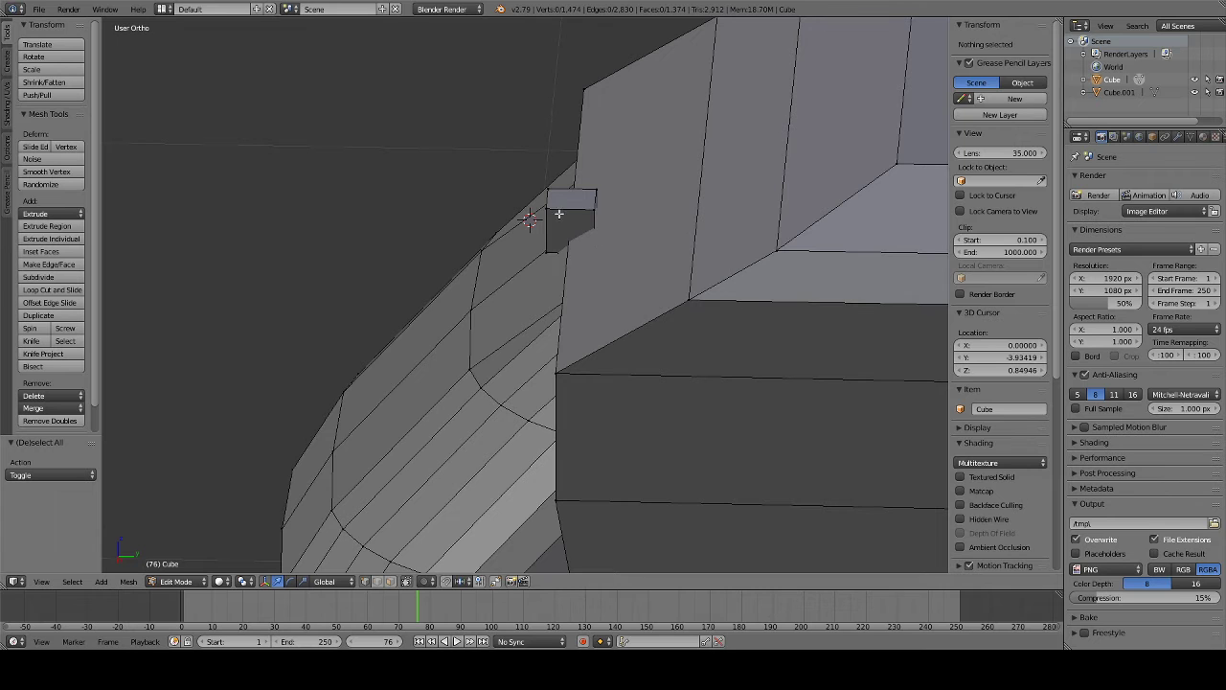
{"action": "key", "text": "a"}
{"action": "key", "text": "a"}
{"action": "key", "text": "KP_3"}
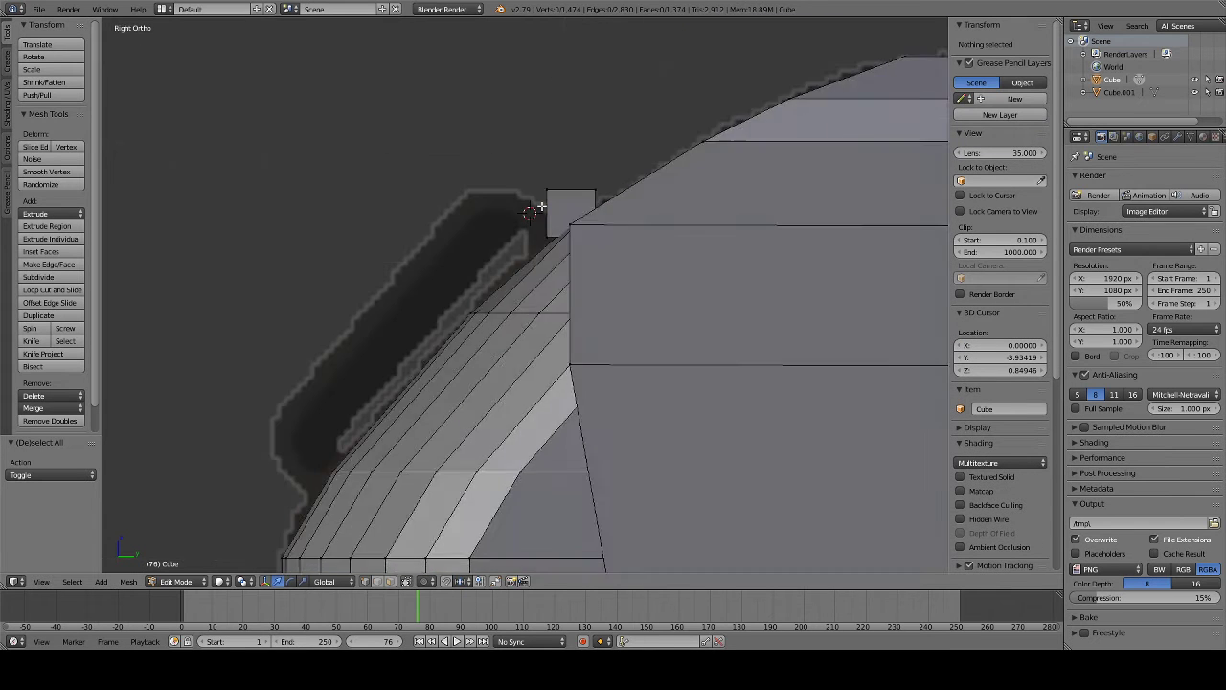
- In see-through view, move two of the block's vertices vertically to new heights
{"action": "key", "text": "z"}
{"action": "left_click_drag", "start_coordinate": [566, 189], "coordinate": [584, 185]}
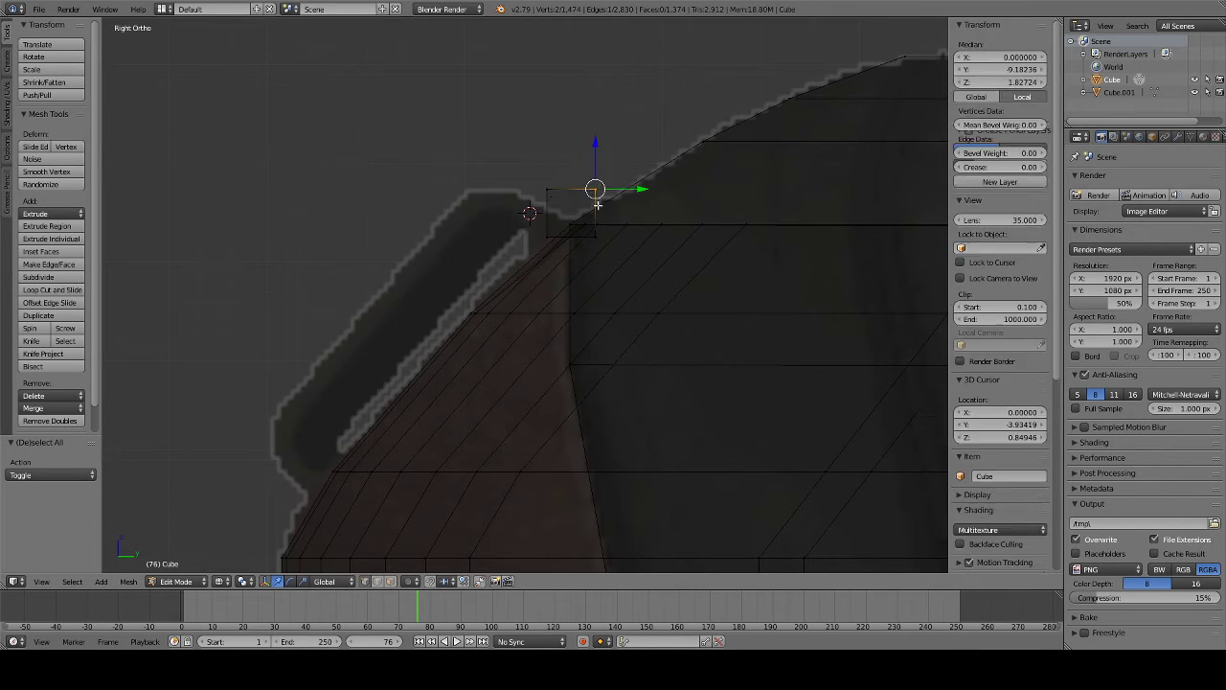
{"action": "key", "text": "g"}
{"action": "key", "text": "z"}
{"action": "left_click", "coordinate": [605, 184]}
{"action": "key", "text": "a"}
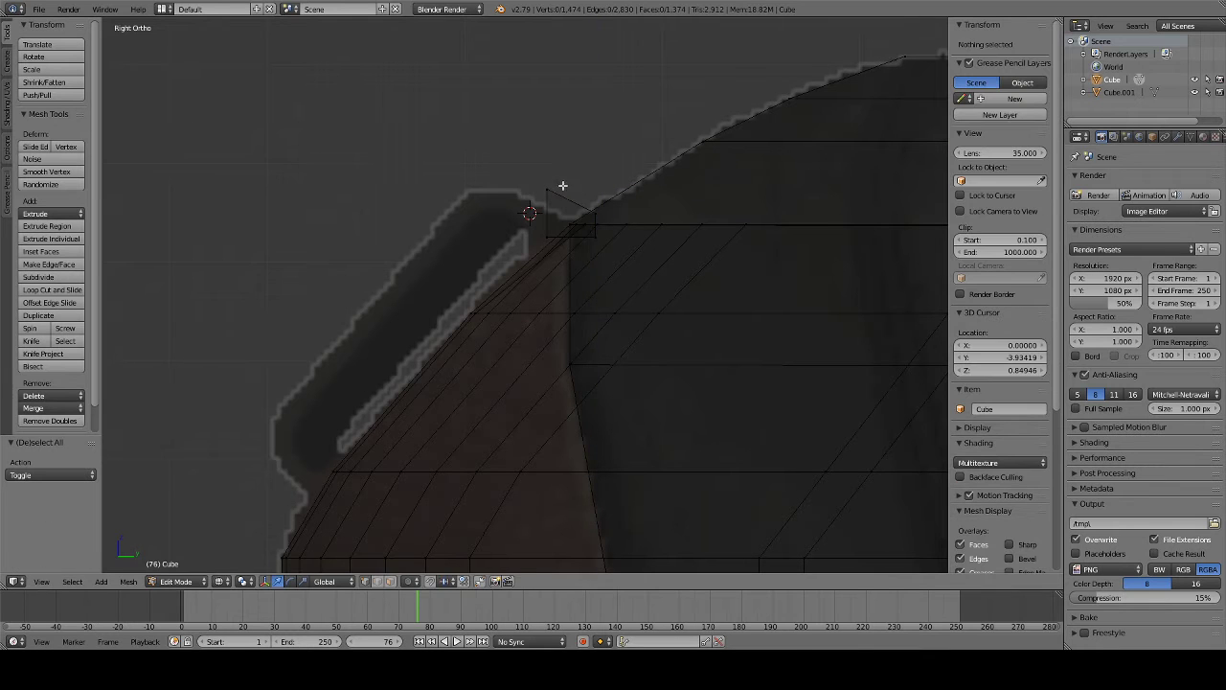
{"action": "left_click_drag", "start_coordinate": [606, 252], "coordinate": [606, 252]}
{"action": "key", "text": "g"}
{"action": "key", "text": "z"}
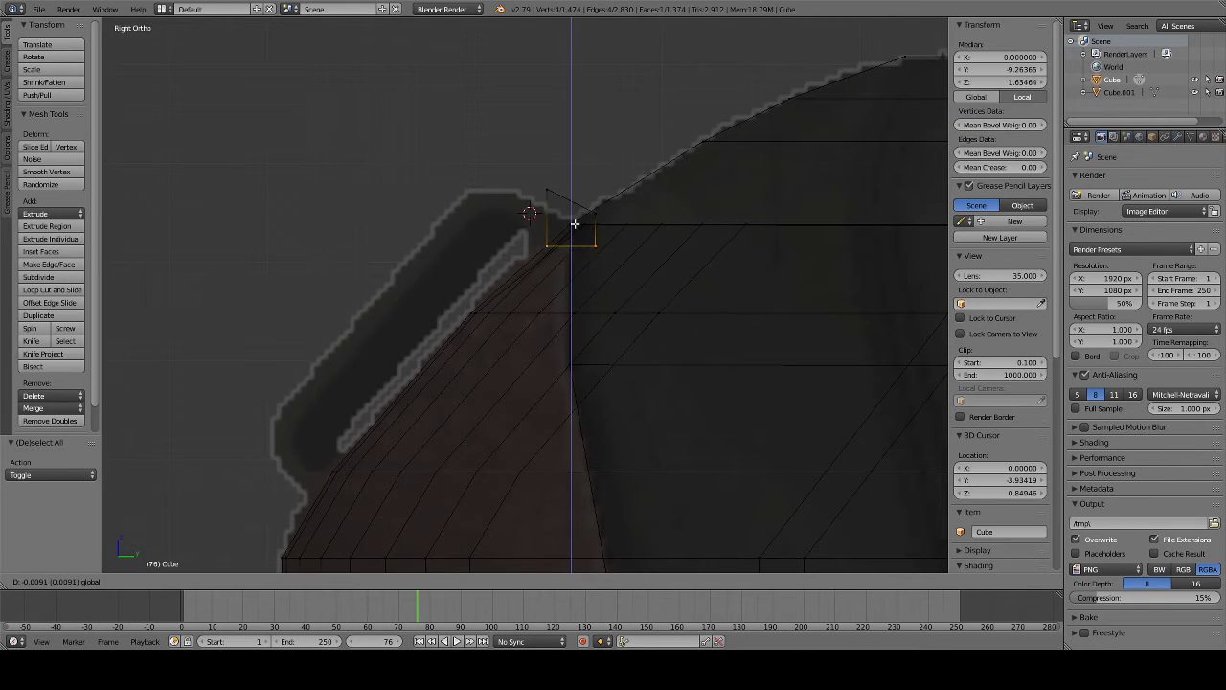
{"action": "left_click", "coordinate": [575, 258]}
{"action": "key", "text": "a"}
- Shift the block's left-side vertices slightly rearward along Y
{"action": "key", "text": "b"}
{"action": "left_click_drag", "start_coordinate": [525, 158], "coordinate": [542, 283]}
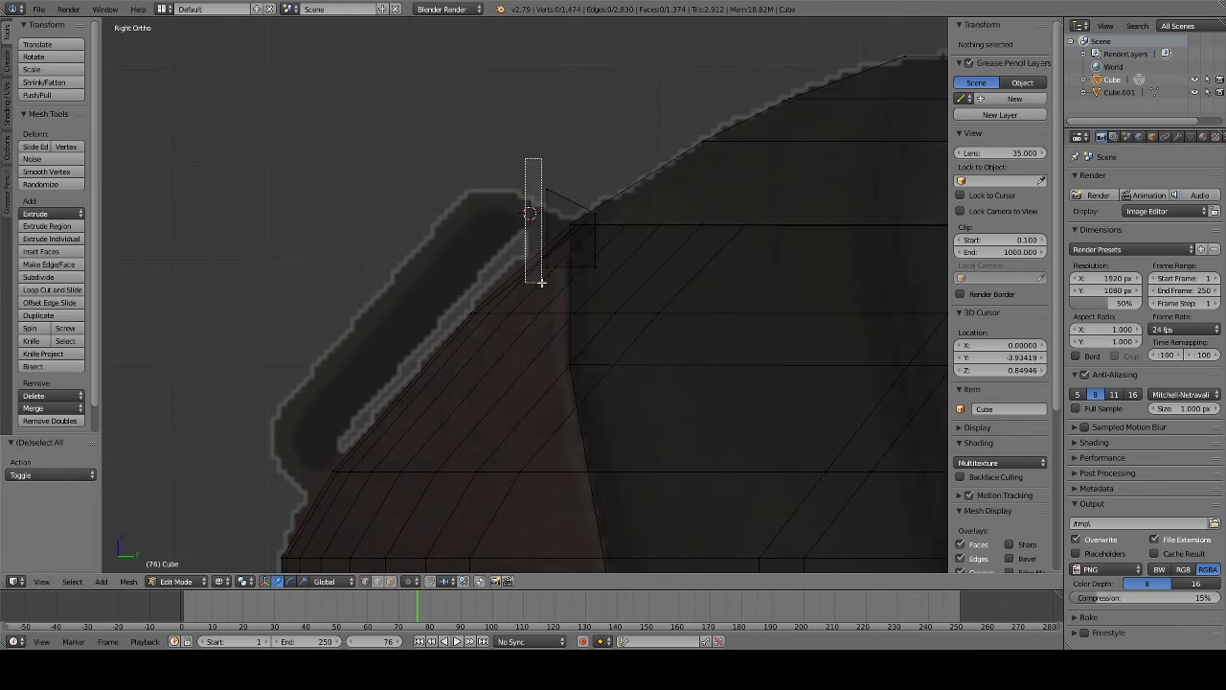
{"action": "left_click_drag", "start_coordinate": [532, 208], "coordinate": [557, 180]}
{"action": "key", "text": "b"}
{"action": "left_click_drag", "start_coordinate": [540, 230], "coordinate": [549, 261]}
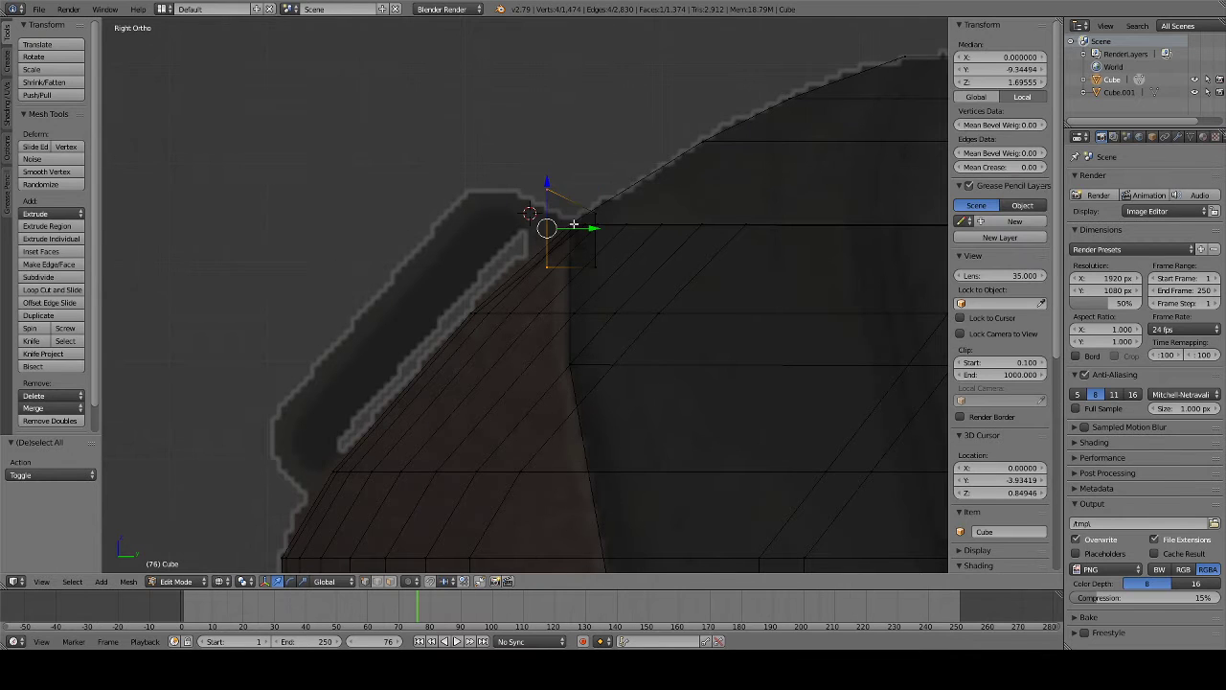
{"action": "key", "text": "g"}
{"action": "key", "text": "y"}
{"action": "left_click", "coordinate": [559, 231]}
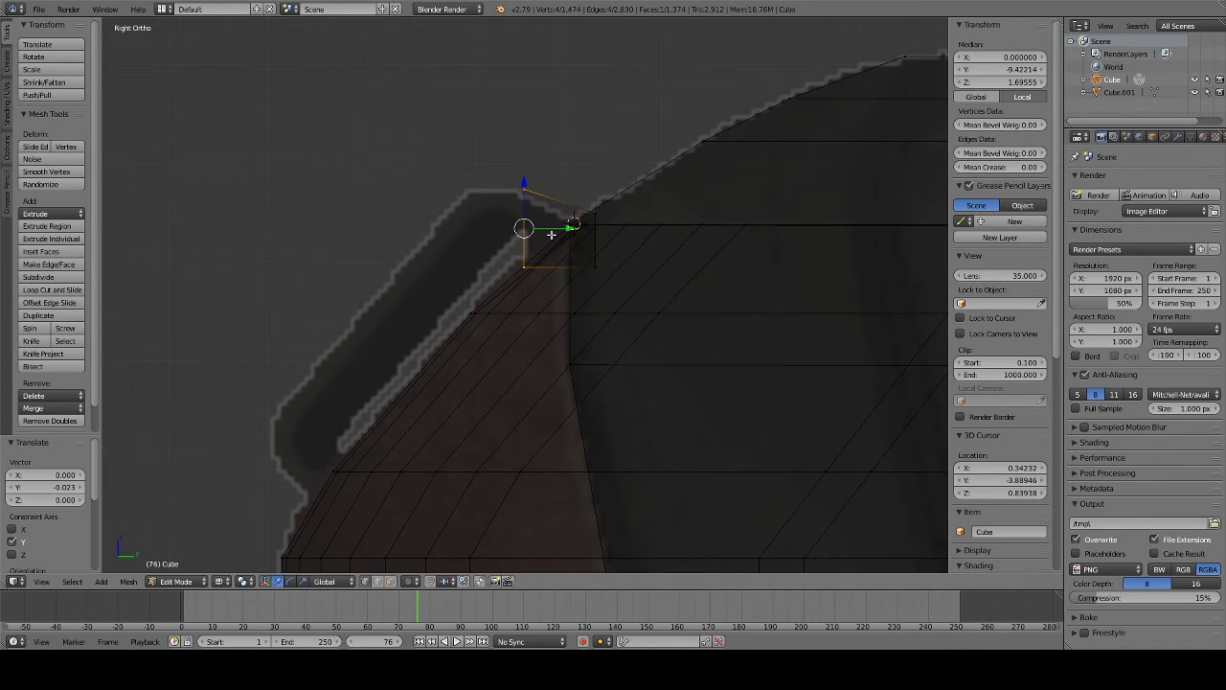
{"action": "key", "text": "a"}
- Lower the block's top vertices vertically
{"action": "left_click_drag", "start_coordinate": [595, 287], "coordinate": [594, 288]}
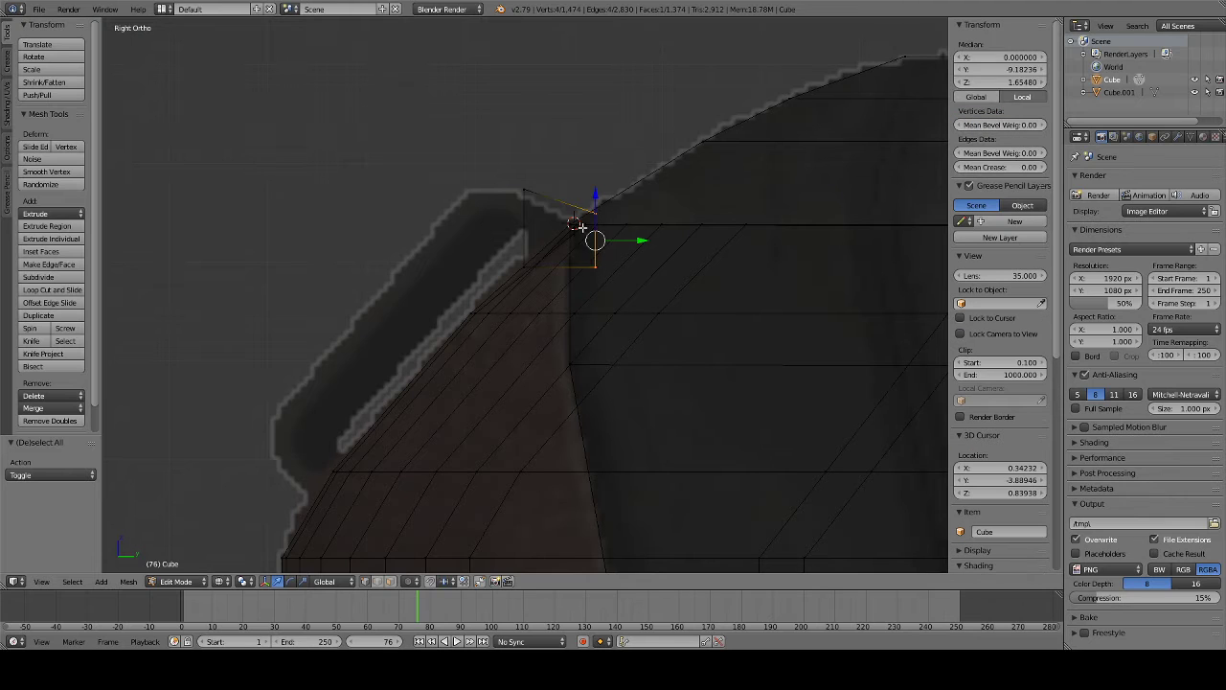
{"action": "key", "text": "g"}
{"action": "key", "text": "z"}
{"action": "left_click", "coordinate": [595, 233]}
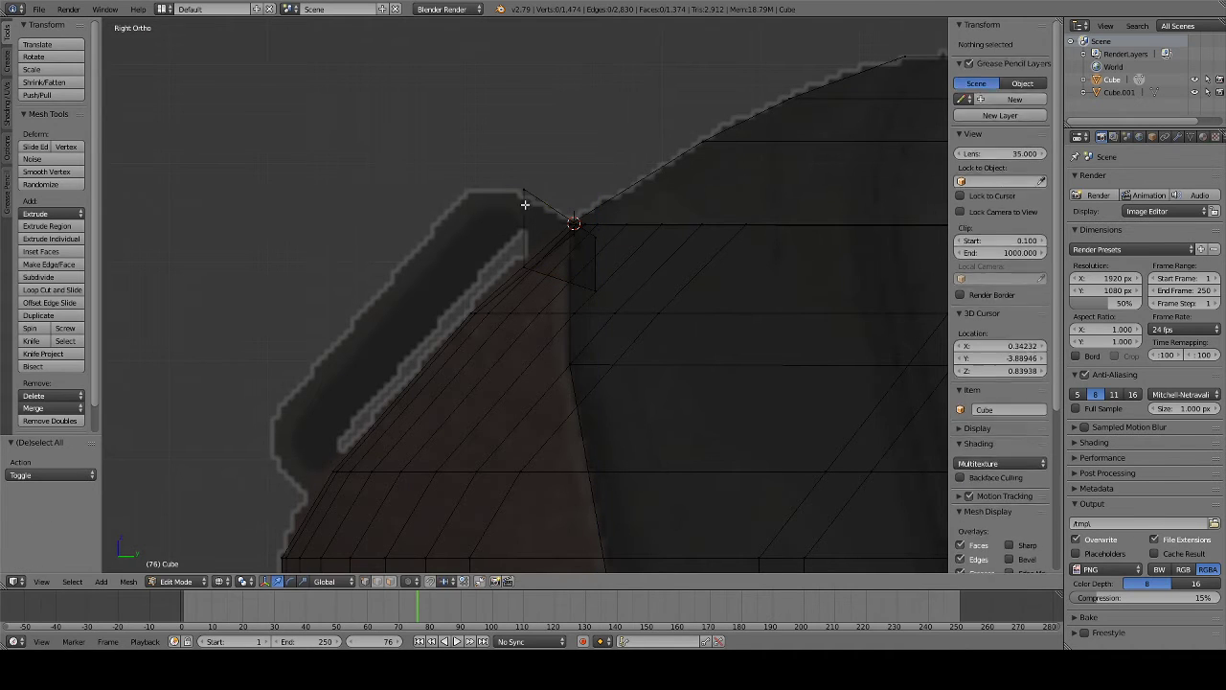
- Cut a new edge loop through the block
{"action": "right_click", "coordinate": [525, 184]}
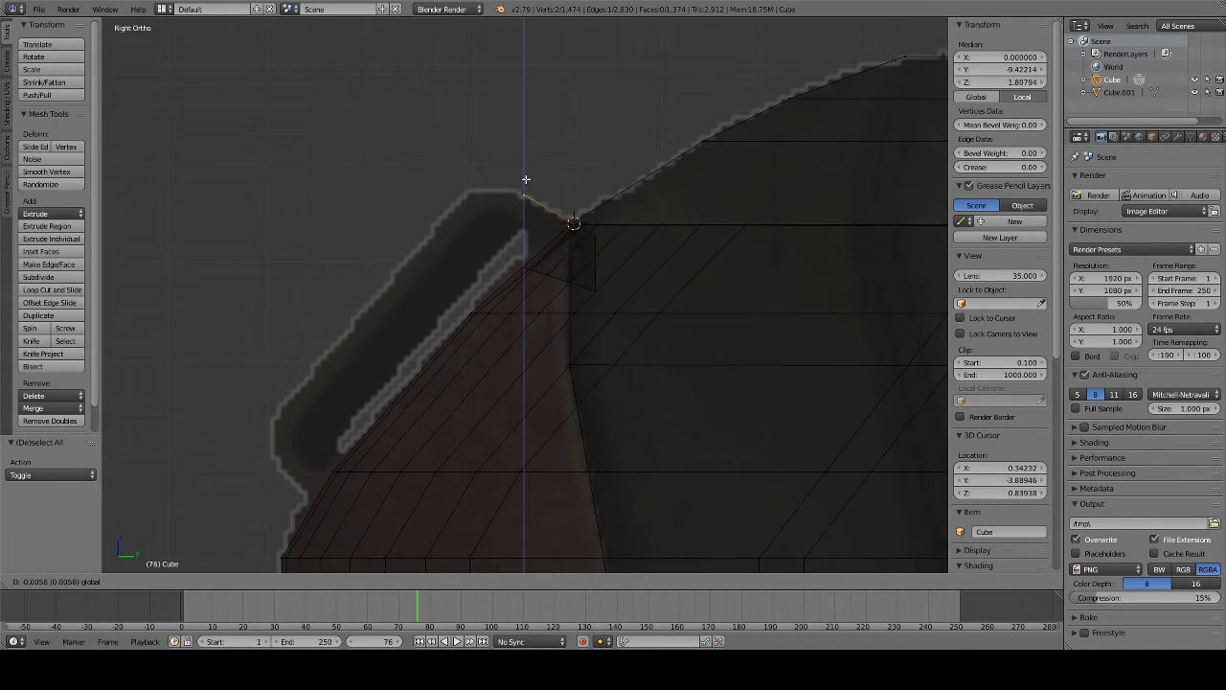
{"action": "key", "text": "ctrl+r"}
{"action": "left_click", "coordinate": [546, 217]}
{"action": "left_click", "coordinate": [552, 215]}
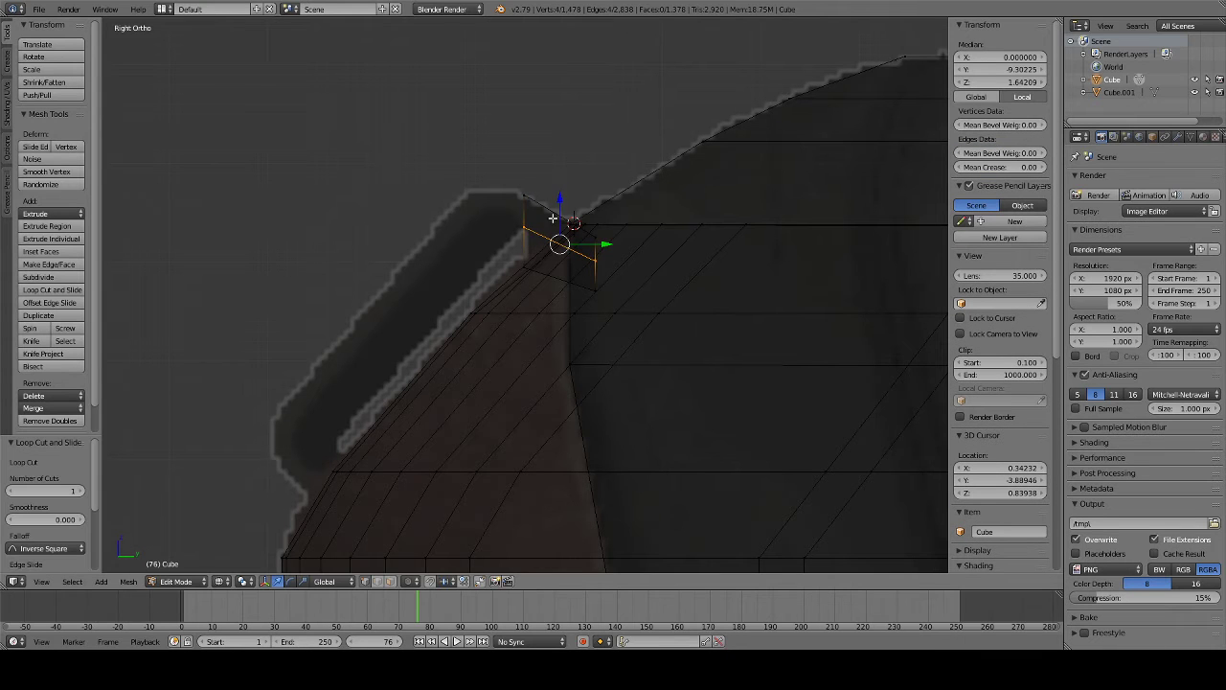
- Extrude the block's top-left vertex and position it along Y and Z to follow the rear slope
{"action": "key", "text": "b"}
{"action": "middle_click_drag", "start_coordinate": [520, 183], "coordinate": [537, 251]}
{"action": "mouse_move", "coordinate": [513, 187]}
{"action": "left_mouse_down"}
{"action": "mouse_move", "coordinate": [535, 252]}
{"action": "mouse_move", "coordinate": [533, 219]}
{"action": "left_mouse_up"}
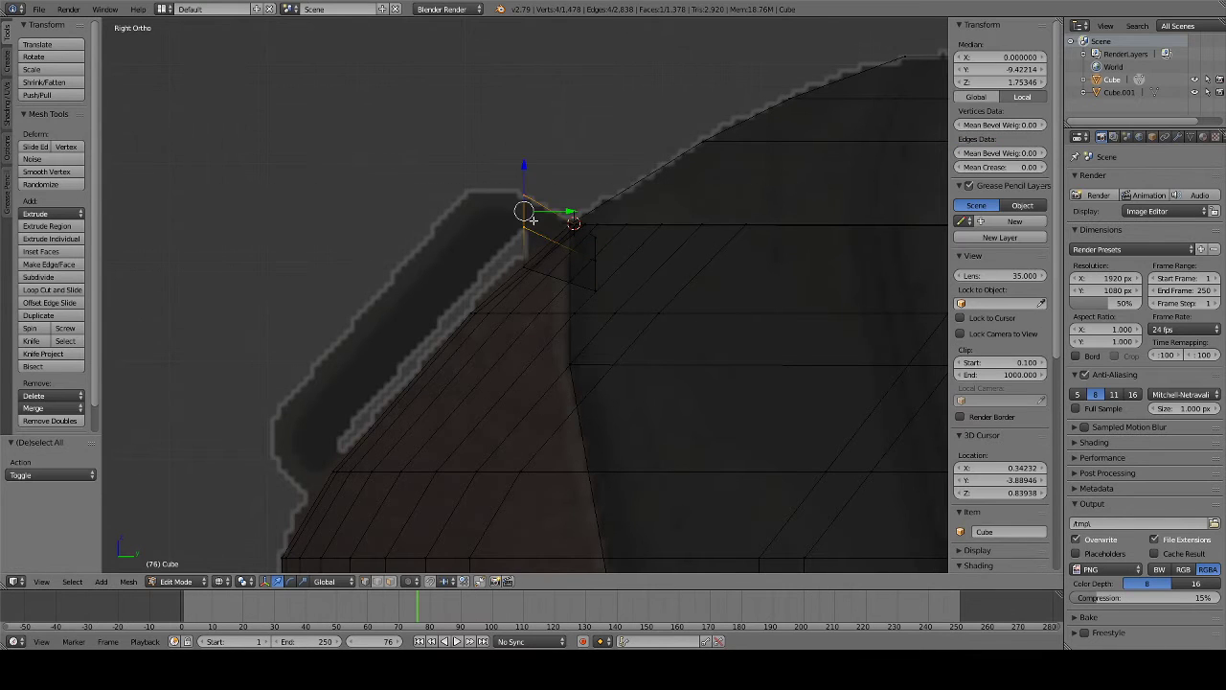
{"action": "key", "text": "e"}
{"action": "right_click", "coordinate": [524, 211]}
{"action": "key", "text": "g"}
{"action": "key", "text": "y"}
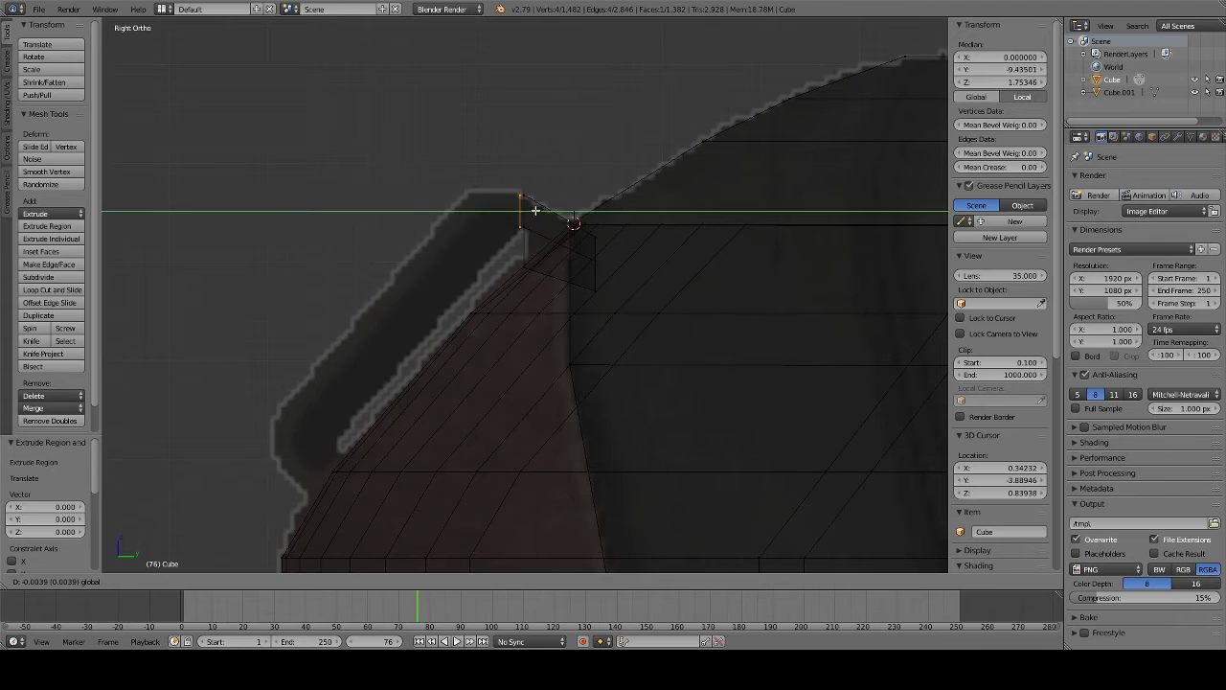
{"action": "left_click", "coordinate": [522, 208]}
{"action": "key", "text": "g"}
{"action": "key", "text": "z"}
{"action": "right_click", "coordinate": [517, 194]}
- Select the rim's end vertex at the block corner and extrude two rim segments along the outline
{"action": "key", "text": "a"}
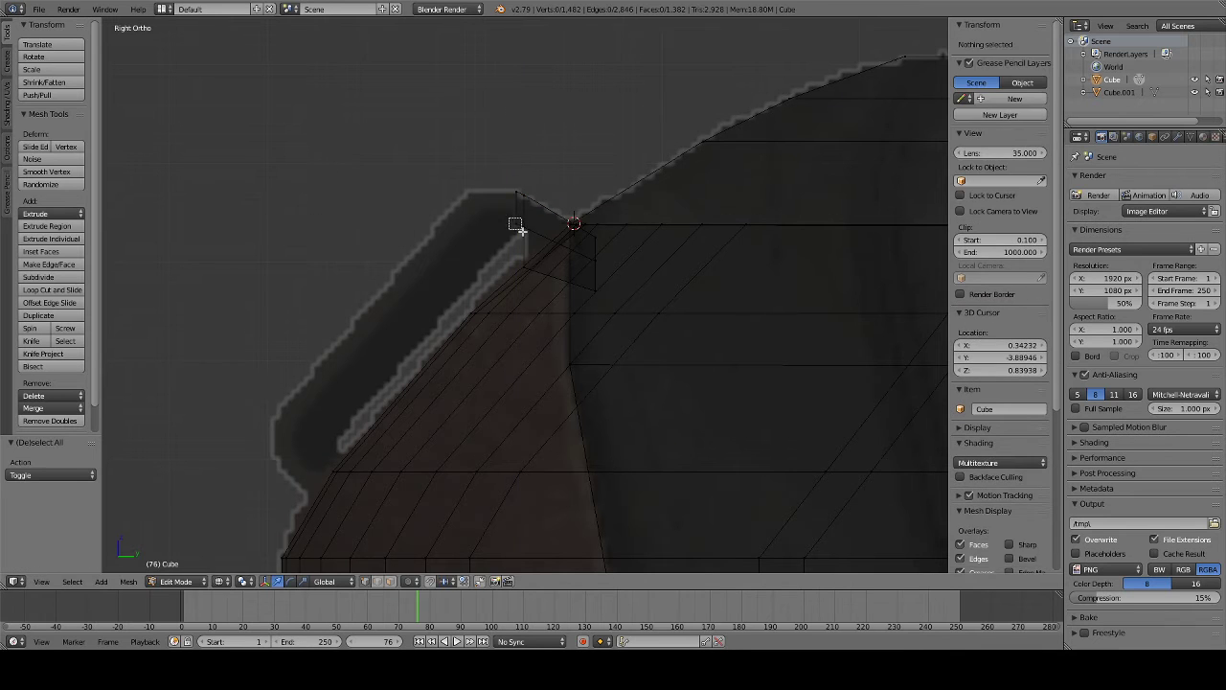
{"action": "left_click", "coordinate": [507, 218]}
{"action": "key", "text": "b"}
{"action": "left_click_drag", "start_coordinate": [498, 187], "coordinate": [535, 230]}
{"action": "key", "text": "a"}
{"action": "key", "text": "b"}
{"action": "left_click_drag", "start_coordinate": [503, 177], "coordinate": [521, 227]}
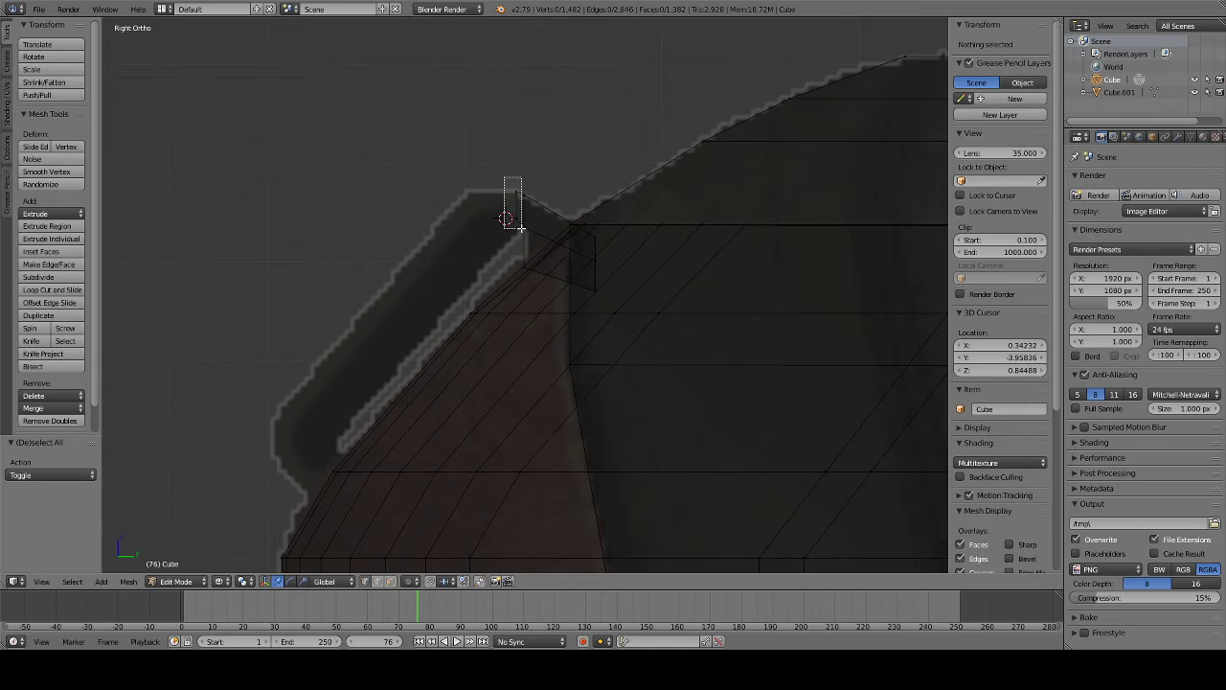
{"action": "key", "text": "e"}
{"action": "left_click", "coordinate": [484, 221]}
{"action": "key", "text": "e"}
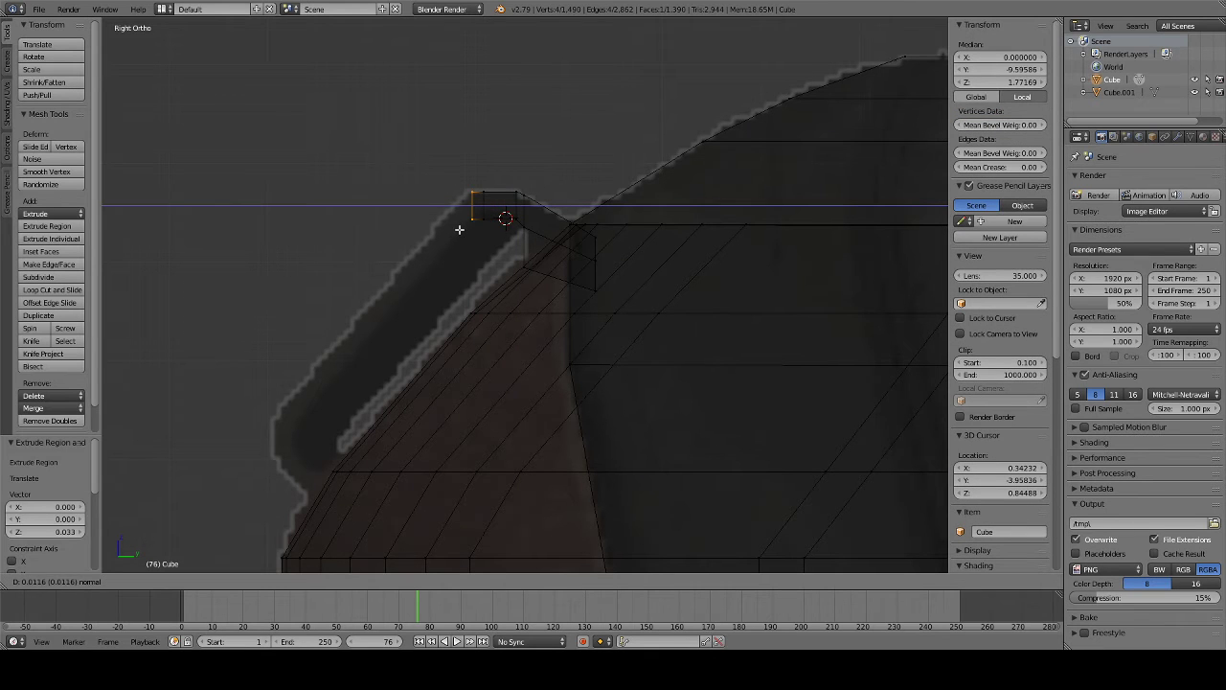
{"action": "left_click", "coordinate": [465, 227]}
{"action": "key", "text": "g"}
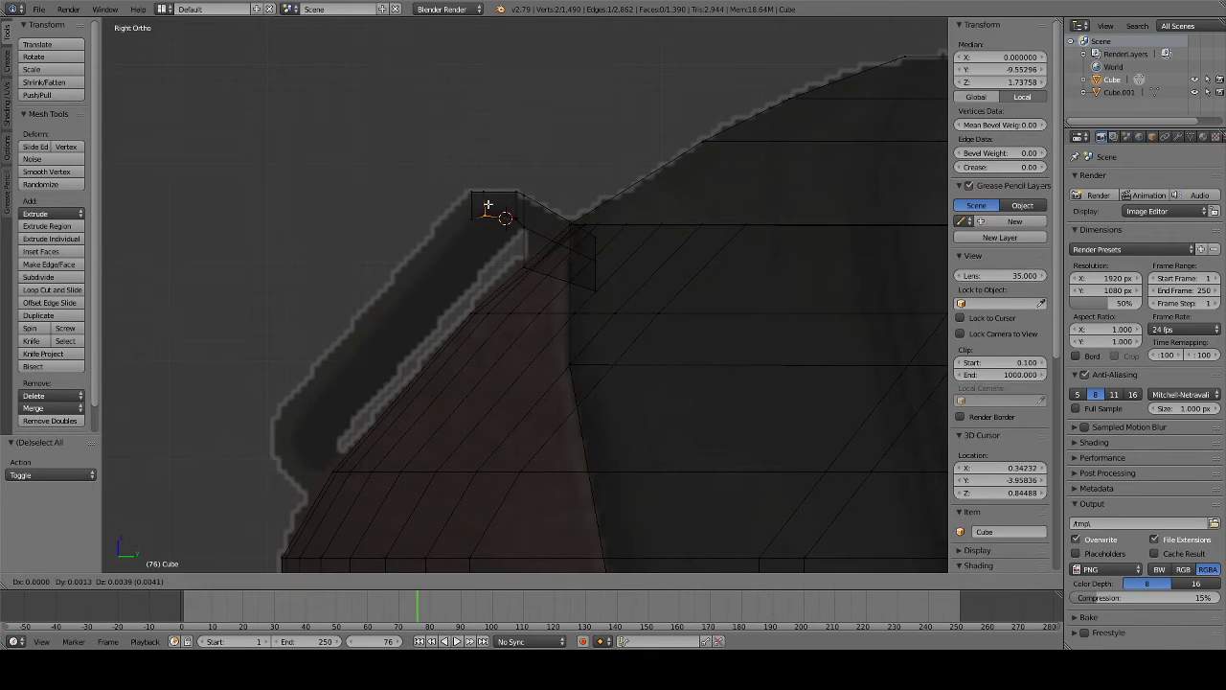
{"action": "left_click", "coordinate": [476, 206]}
- Box-select the rim's top vertices, extrude them, and move them along the reference outline
{"action": "key", "text": "a"}
{"action": "key", "text": "a"}
{"action": "key", "text": "a"}
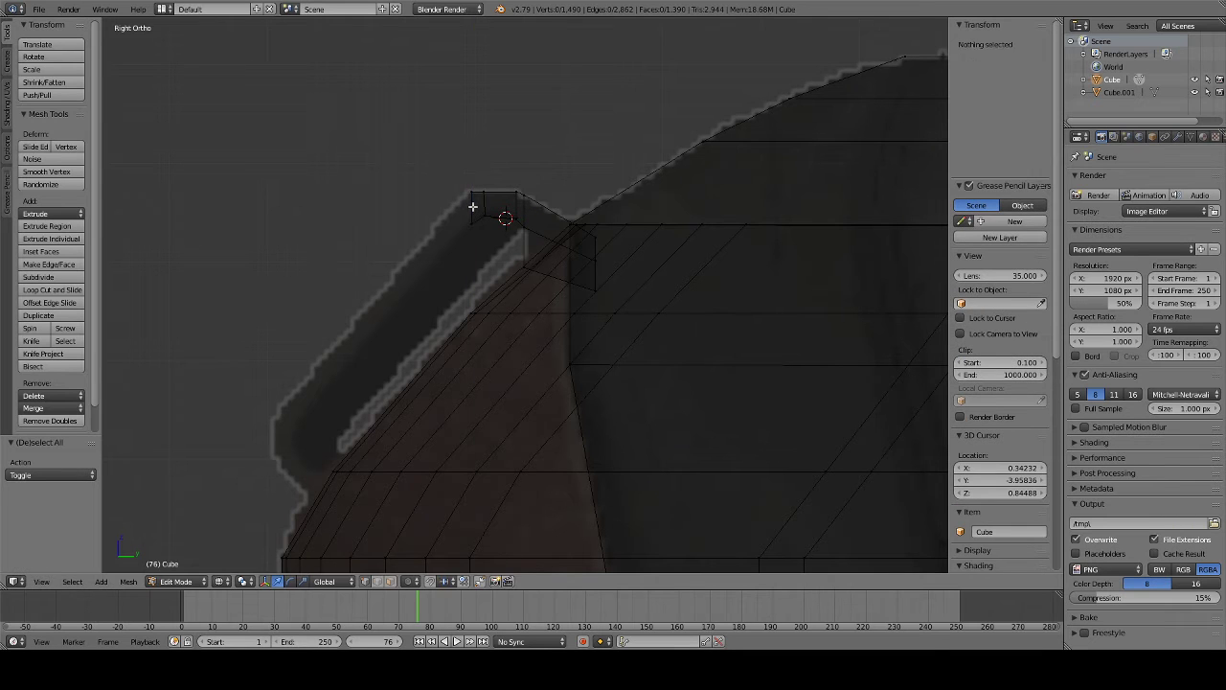
{"action": "key", "text": "b"}
{"action": "left_click_drag", "start_coordinate": [461, 172], "coordinate": [485, 247]}
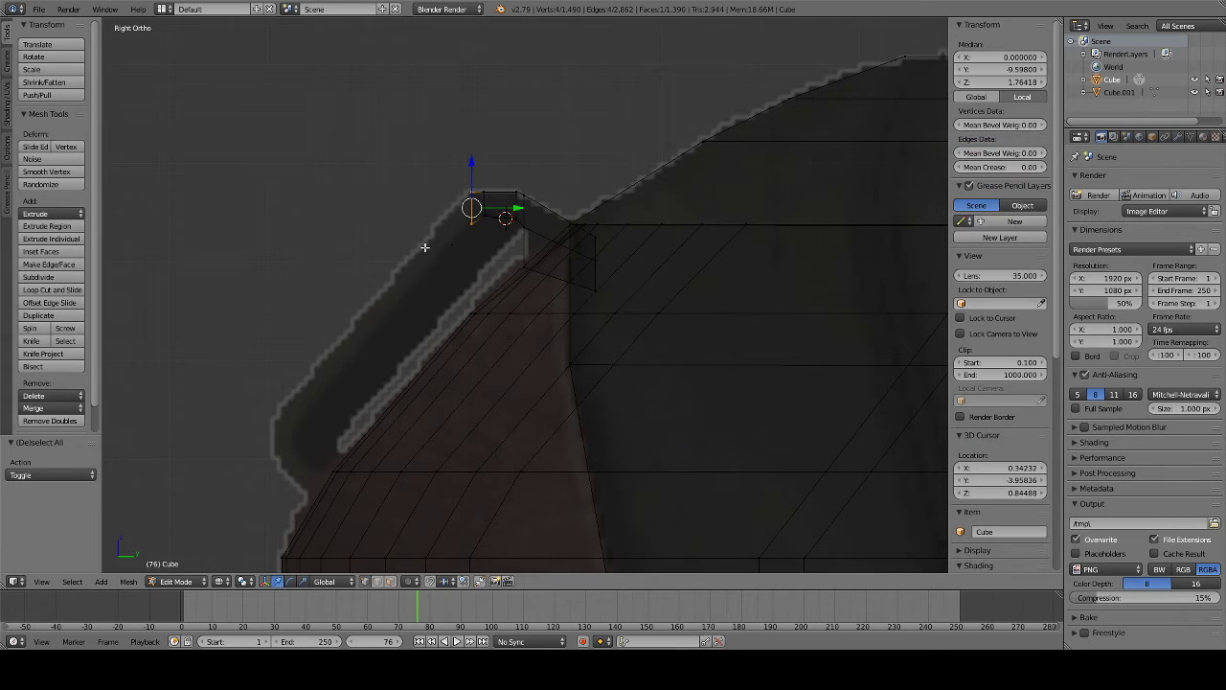
{"action": "mouse_move", "coordinate": [421, 200]}
{"action": "middle_mouse_down", "text": "shift"}
{"action": "mouse_move", "coordinate": [457, 163]}
{"action": "mouse_move", "coordinate": [520, 134]}
{"action": "middle_mouse_up", "text": "shift"}
{"action": "key", "text": "e"}
{"action": "left_click", "coordinate": [493, 177]}
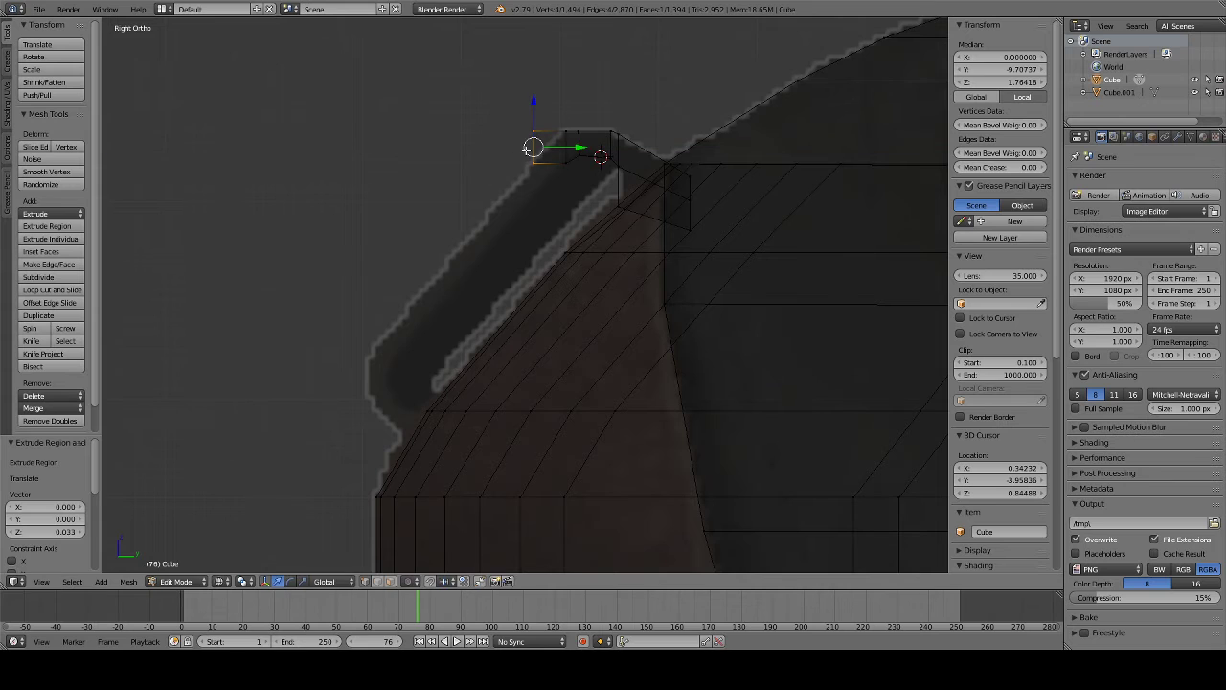
{"action": "key", "text": "g"}
{"action": "left_click", "coordinate": [528, 170]}
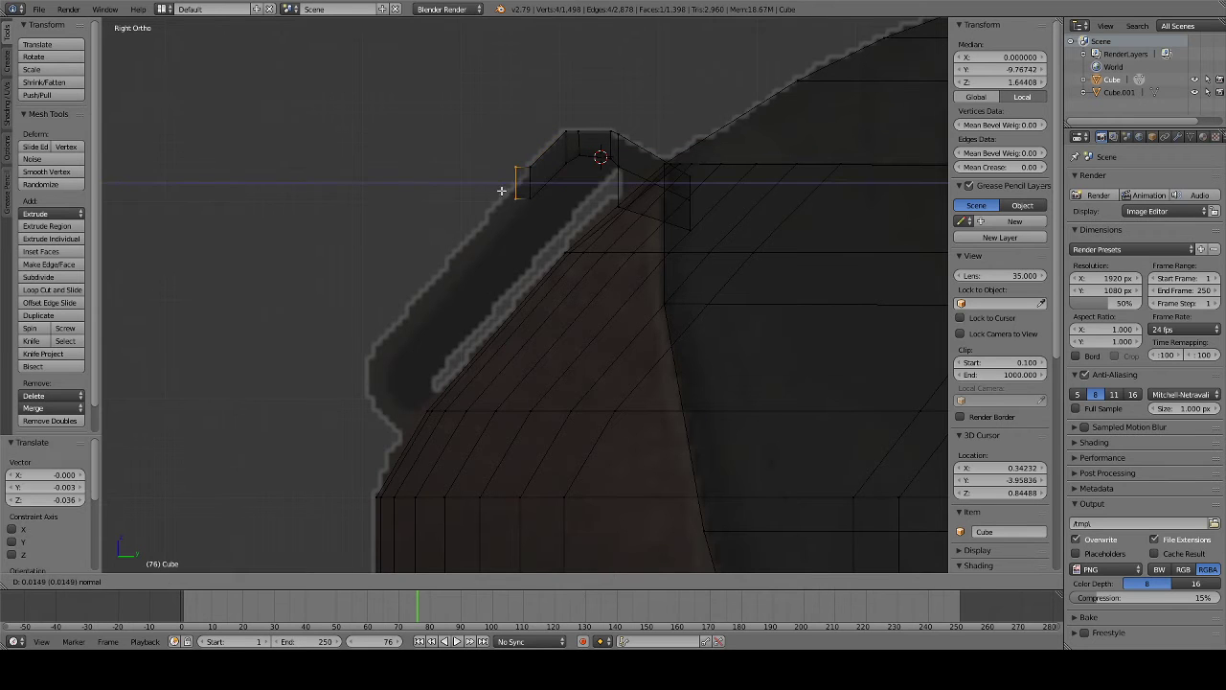
- Extrude the rim down the slope, lowering it on Z and adjusting it on Y
{"action": "key", "text": "e"}
{"action": "left_click", "coordinate": [482, 210]}
{"action": "key", "text": "g"}
{"action": "key", "text": "z"}
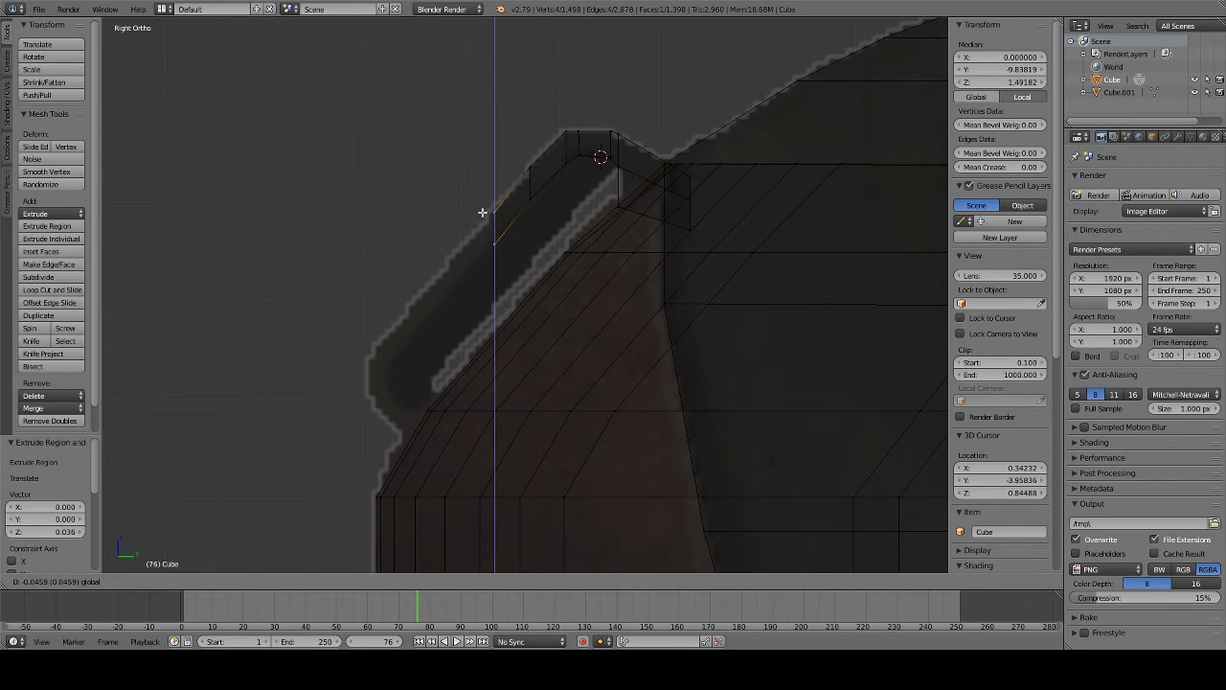
{"action": "left_click", "coordinate": [498, 220]}
{"action": "key", "text": "g"}
{"action": "key", "text": "y"}
{"action": "left_click", "coordinate": [488, 234]}
- Extrude two more rim segments, lowering each on Z to follow the sloped outline
{"action": "key", "text": "e"}
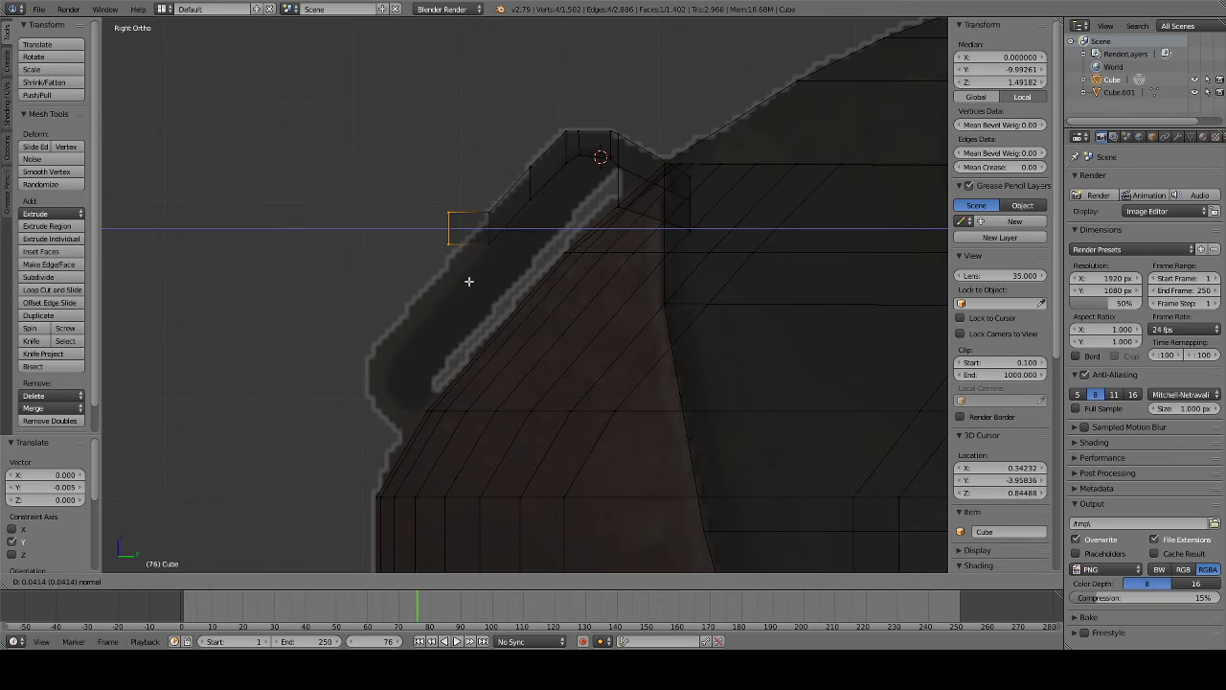
{"action": "left_click", "coordinate": [467, 261]}
{"action": "key", "text": "g"}
{"action": "key", "text": "z"}
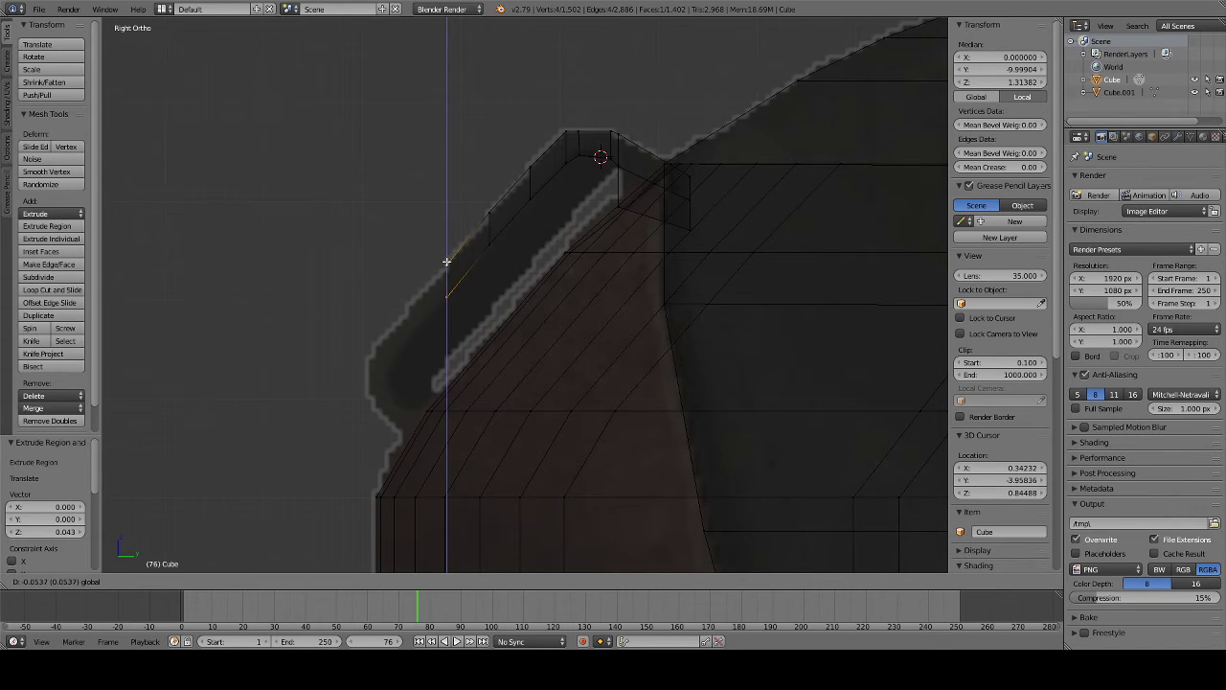
{"action": "left_click", "coordinate": [447, 261]}
{"action": "key", "text": "e"}
{"action": "left_click", "coordinate": [394, 290]}
{"action": "key", "text": "g"}
{"action": "key", "text": "z"}
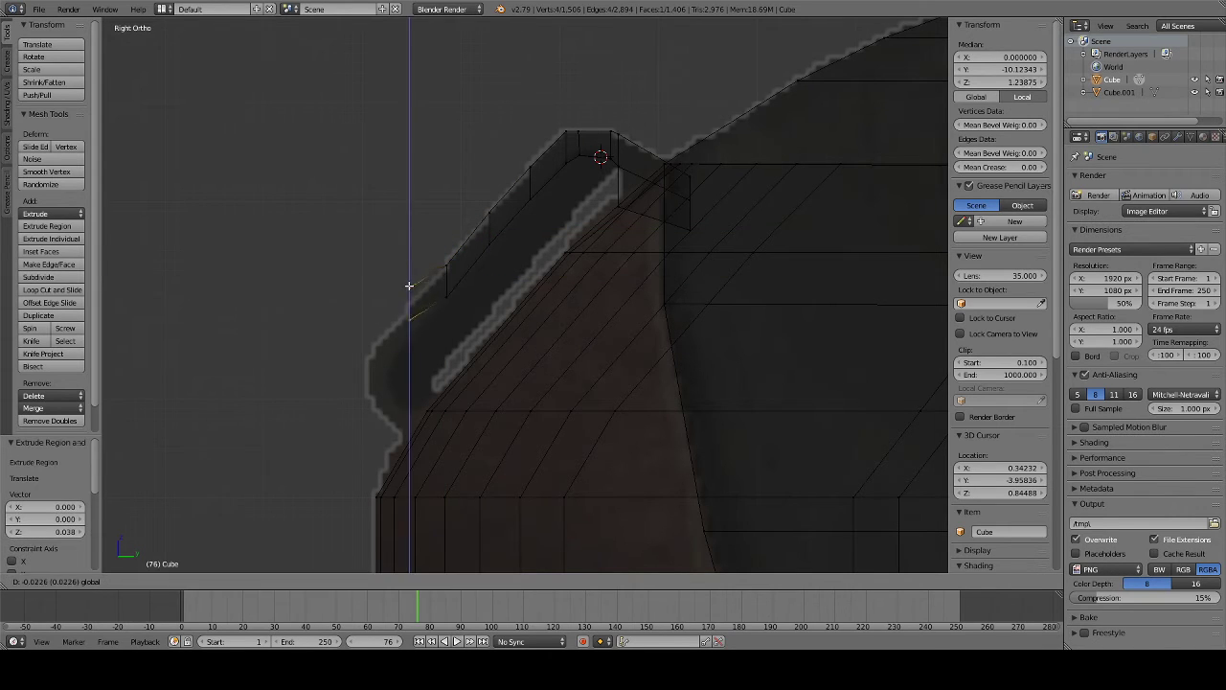
{"action": "left_click", "coordinate": [406, 321]}
- Continue extruding and lowering the rim on Z down to the slope's bottom
{"action": "key", "text": "e"}
{"action": "left_click", "coordinate": [369, 325]}
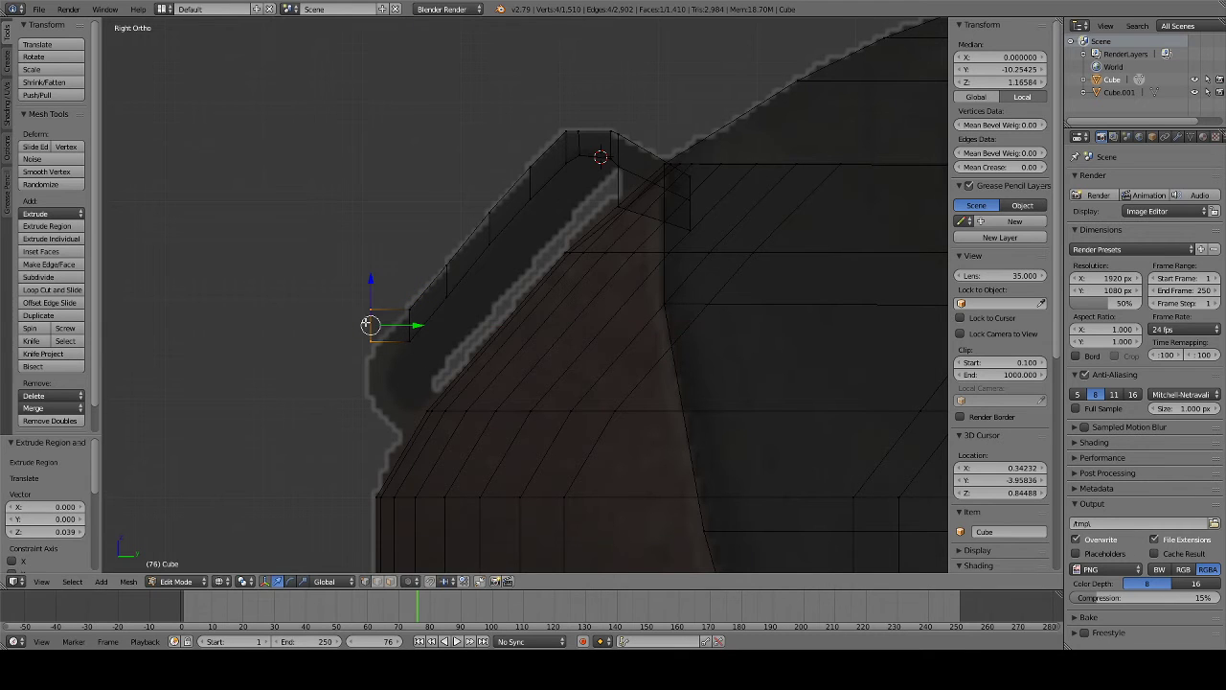
{"action": "key", "text": "g"}
{"action": "key", "text": "z"}
{"action": "left_click", "coordinate": [380, 352]}
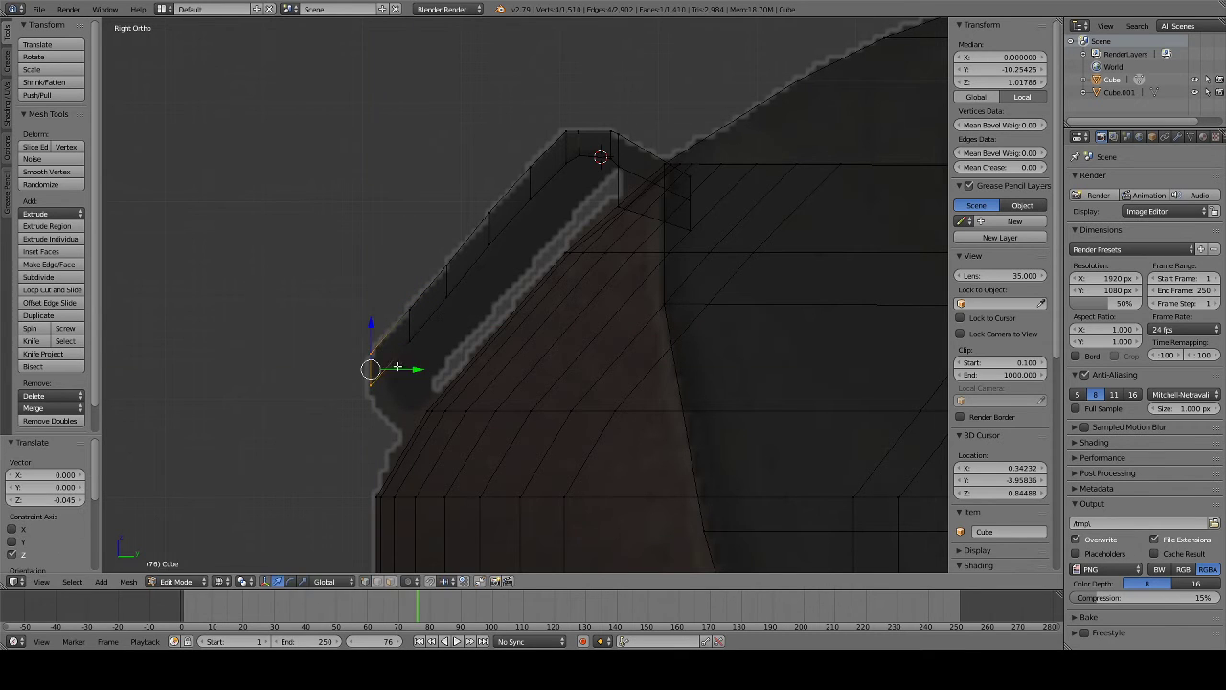
{"action": "left_click_drag", "start_coordinate": [397, 365], "coordinate": [416, 368]}
{"action": "key", "text": "g"}
{"action": "key", "text": "z"}
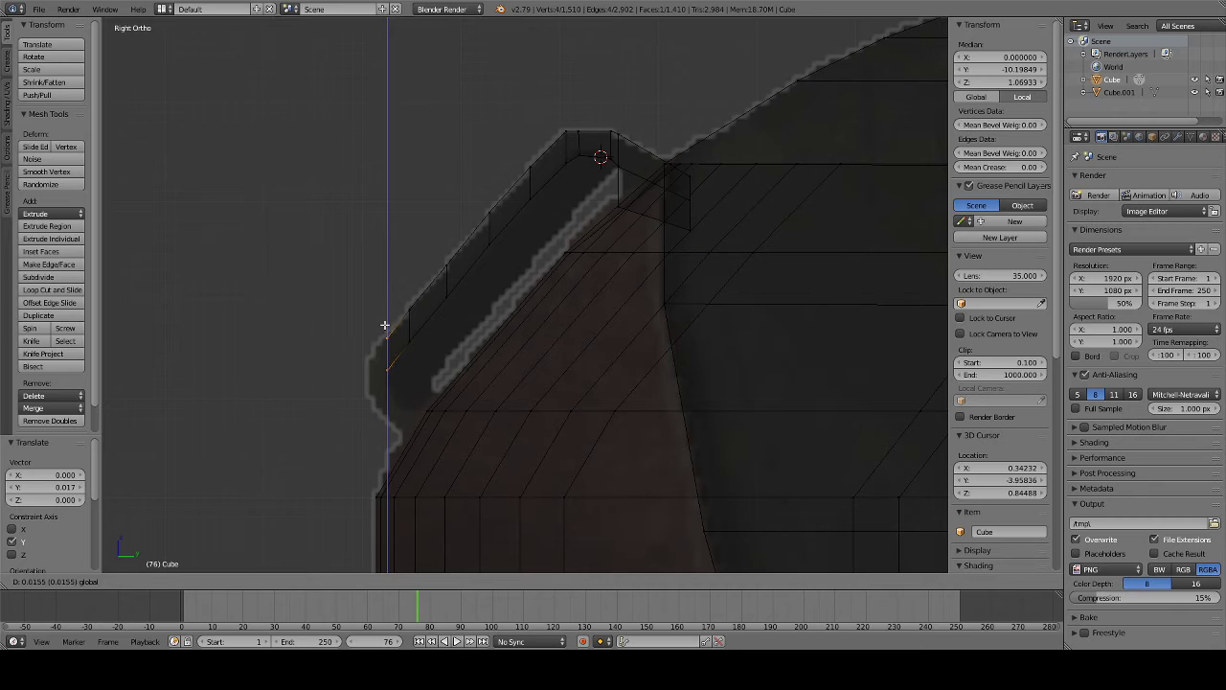
{"action": "left_click", "coordinate": [385, 324]}
{"action": "key", "text": "e"}
{"action": "left_click", "coordinate": [350, 333]}
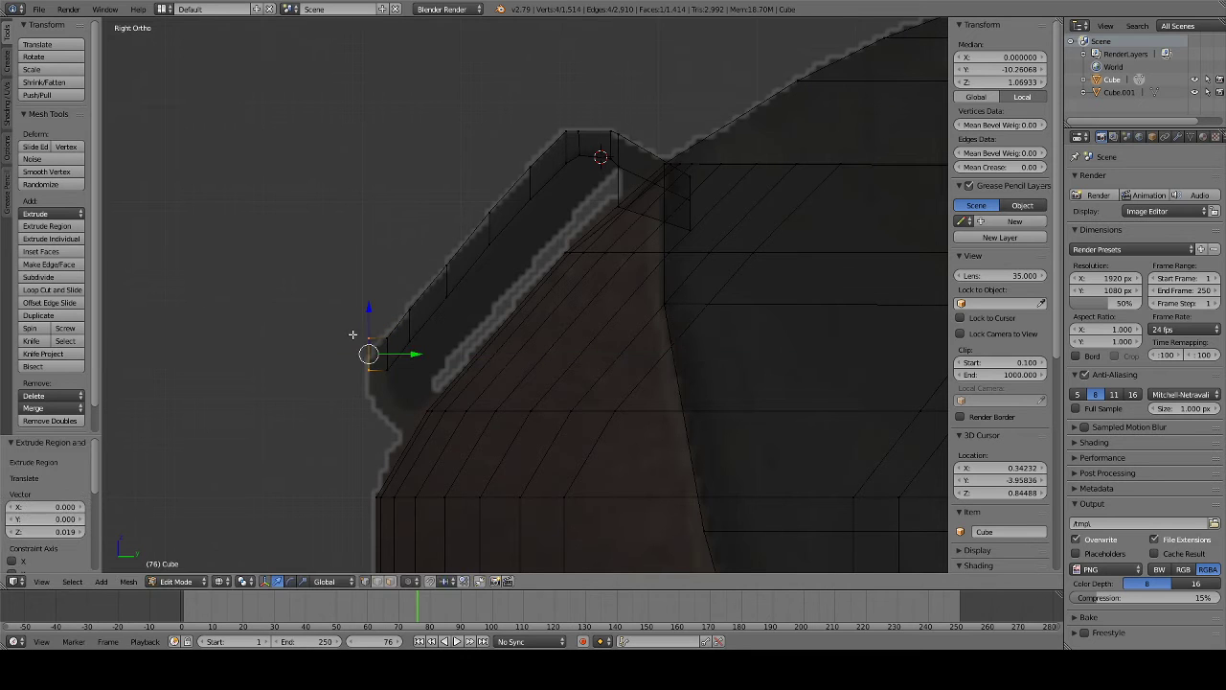
- Select the rim's bottom edge vertices and extrude them twice further downward
{"action": "key", "text": "a"}
{"action": "key", "text": "b"}
{"action": "left_click_drag", "start_coordinate": [354, 369], "coordinate": [402, 385]}
{"action": "key", "text": "e"}
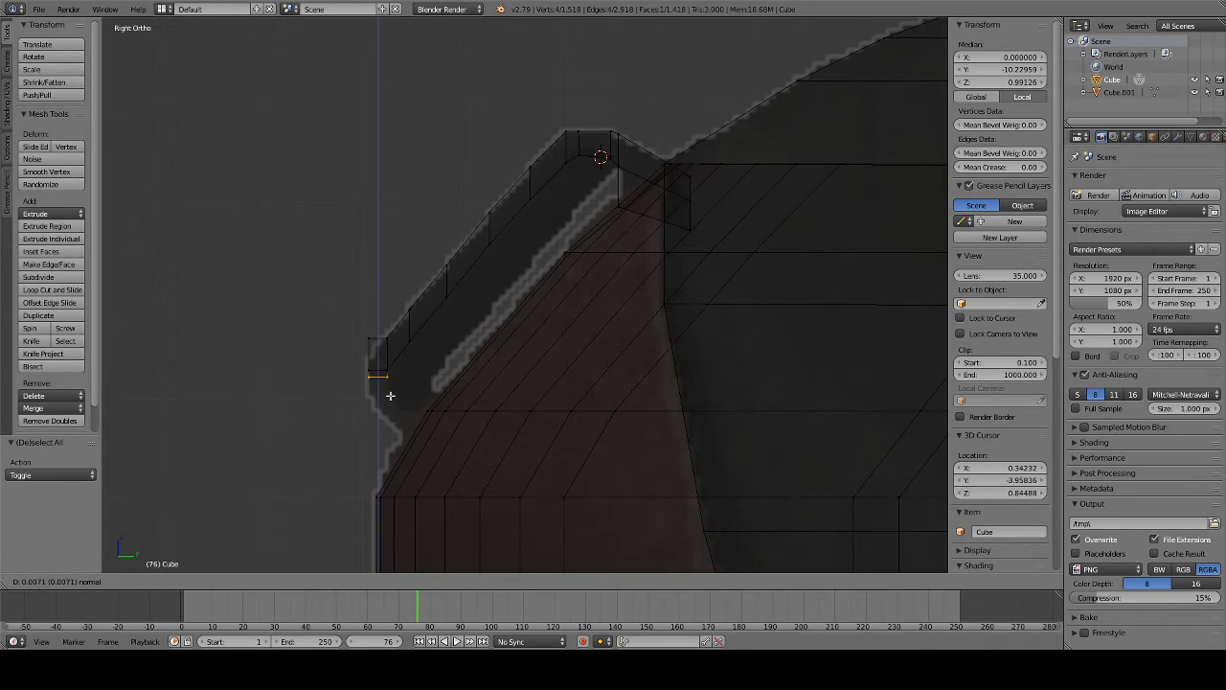
{"action": "left_click", "coordinate": [389, 413]}
{"action": "key", "text": "e"}
{"action": "key", "text": "y"}
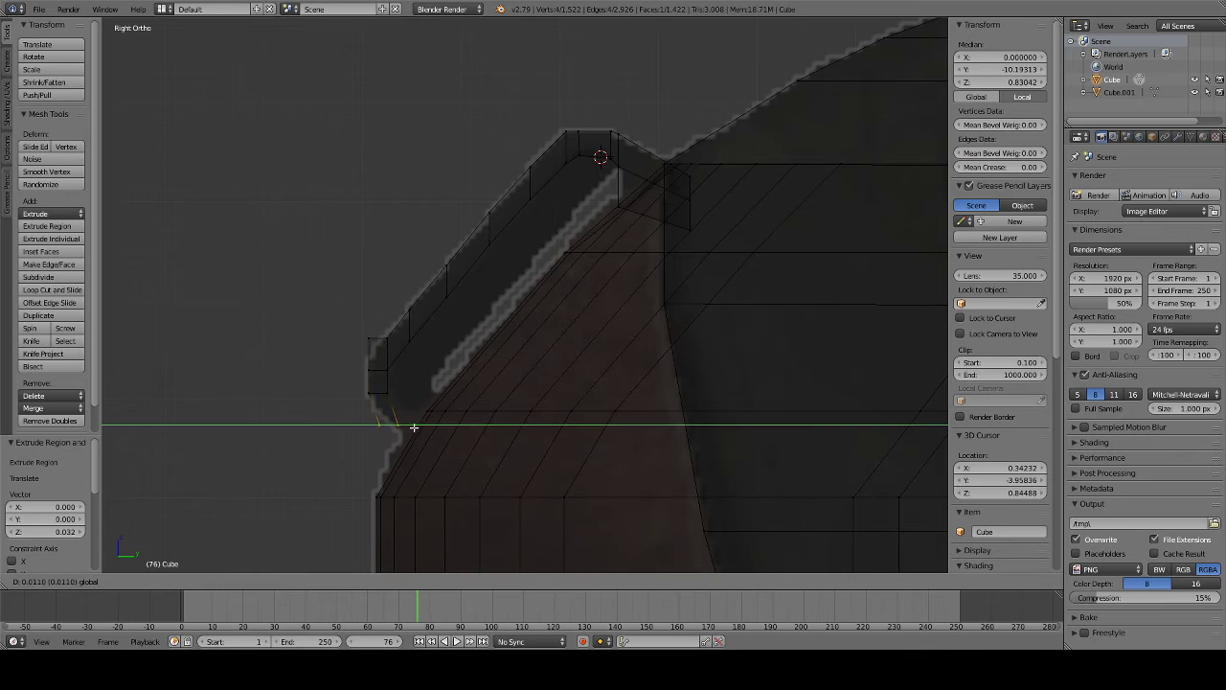
{"action": "key", "text": "z"}
{"action": "left_click", "coordinate": [430, 466]}
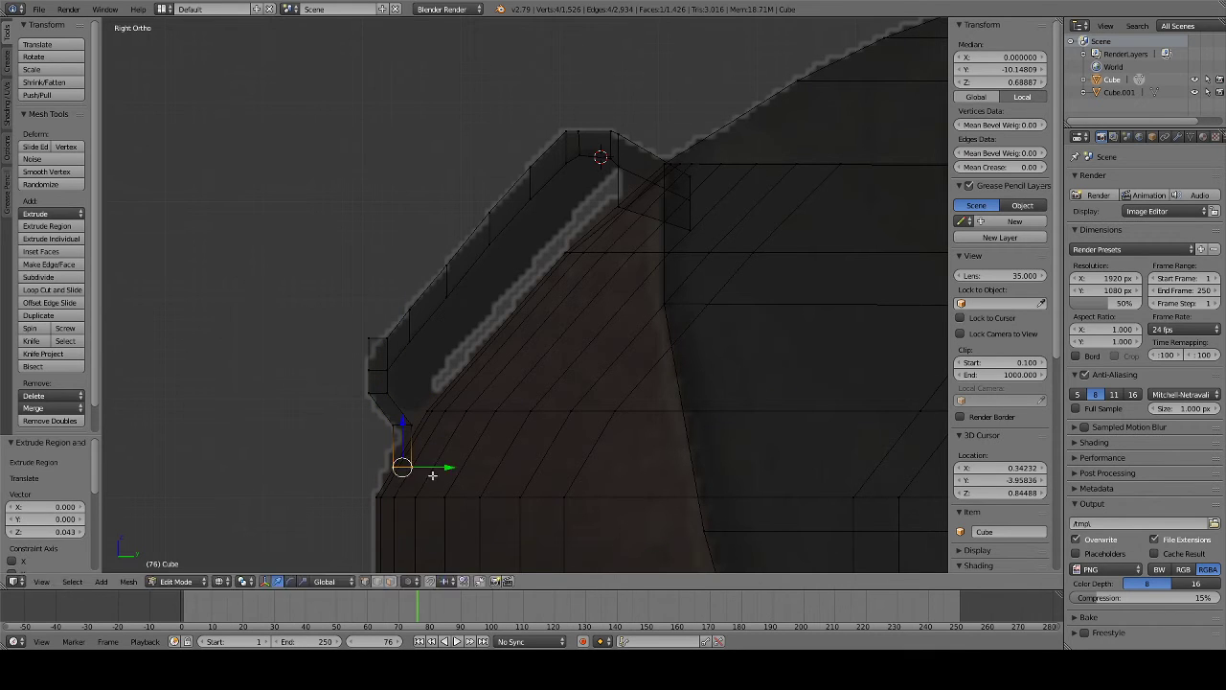
- Box-select individual vertices at the rim's bottom and lower corner
{"action": "key", "text": "a"}
{"action": "key", "text": "b"}
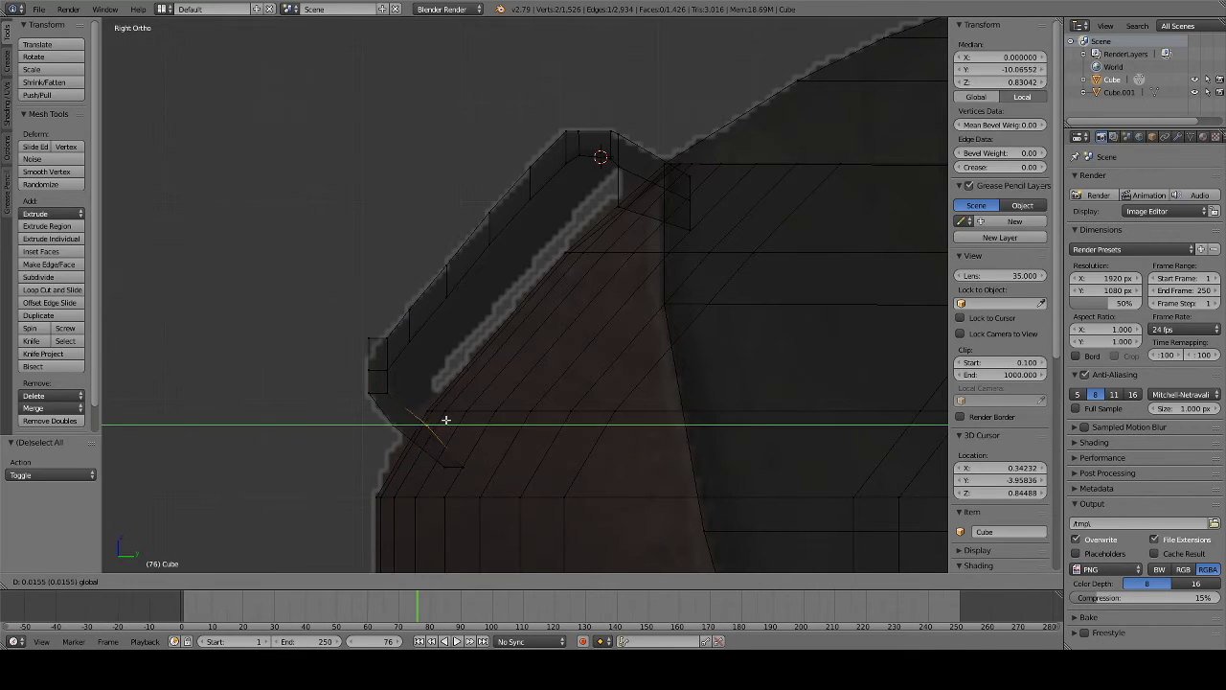
{"action": "left_click_drag", "start_coordinate": [421, 417], "coordinate": [450, 433]}
{"action": "key", "text": "a"}
{"action": "key", "text": "b"}
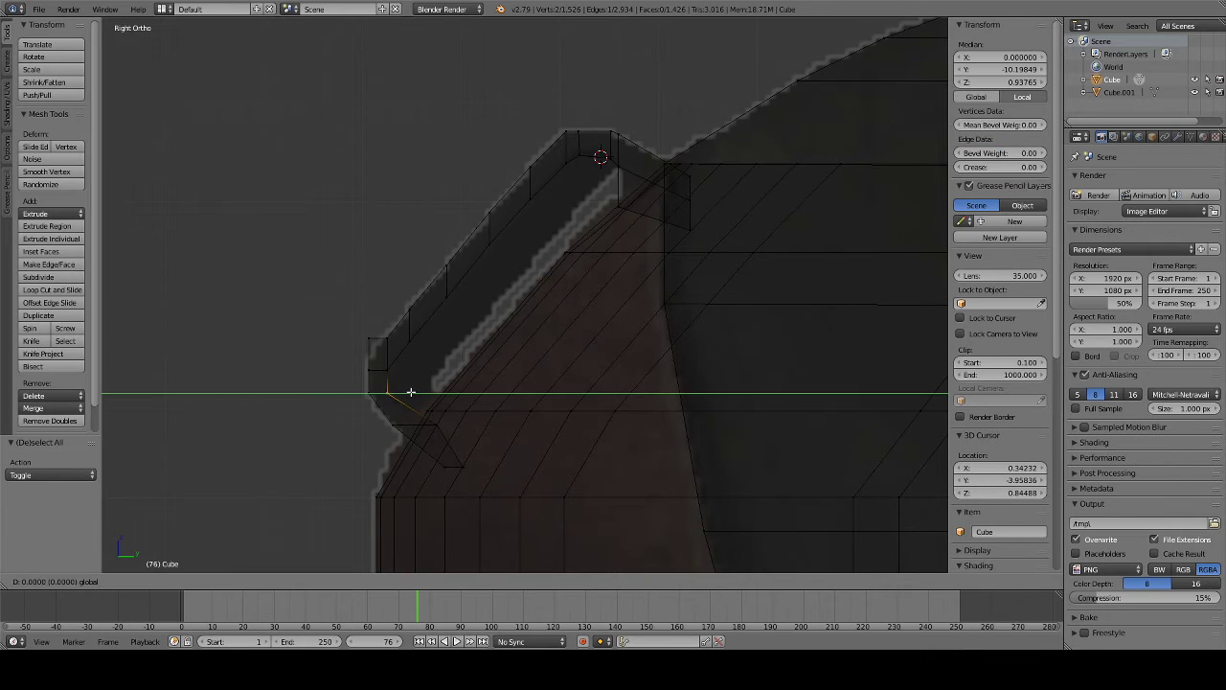
{"action": "left_click_drag", "start_coordinate": [381, 382], "coordinate": [408, 404]}
{"action": "key", "text": "a"}
{"action": "key", "text": "b"}
{"action": "left_click", "coordinate": [365, 335]}
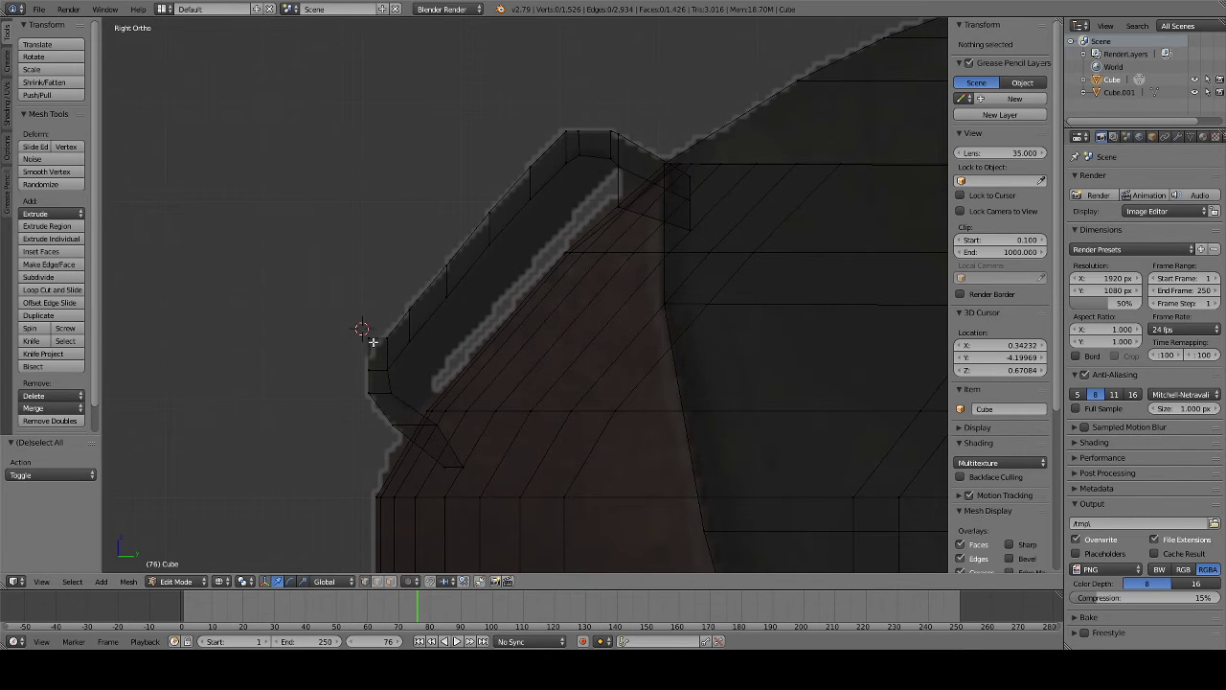
{"action": "key", "text": "b"}
{"action": "left_click_drag", "start_coordinate": [356, 324], "coordinate": [380, 347]}
- Select the lowest rim vertex and slide it along Y into place
{"action": "key", "text": "a"}
{"action": "left_click", "coordinate": [365, 331]}
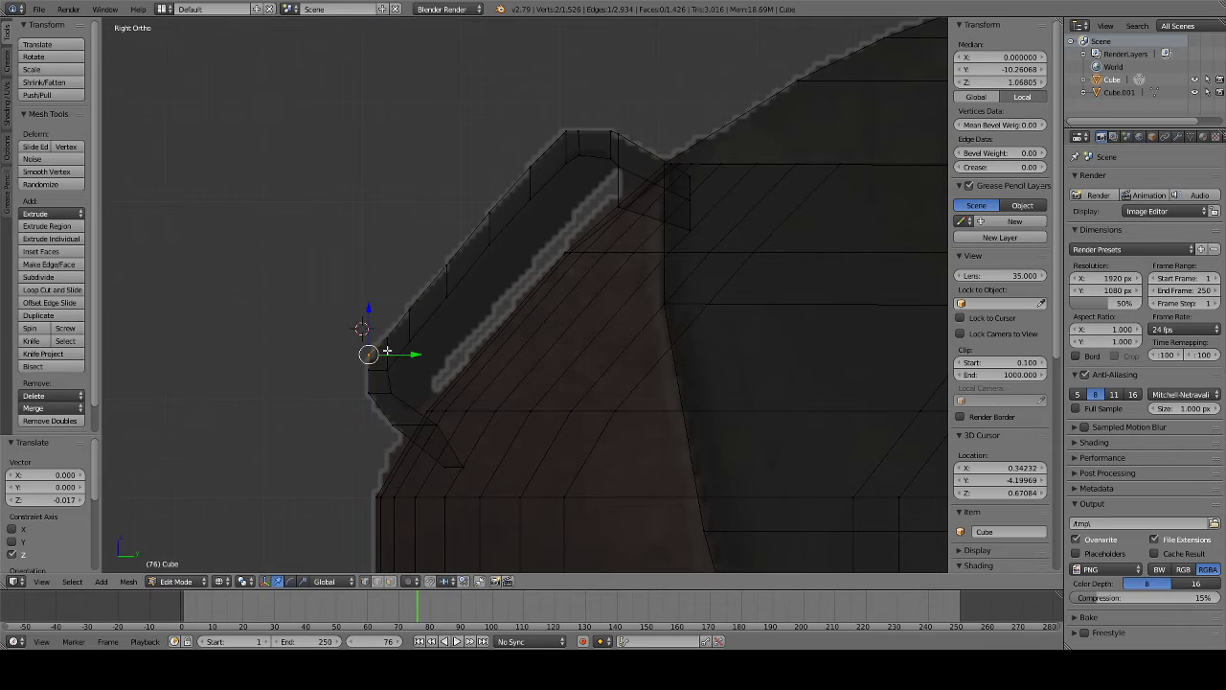
{"action": "key", "text": "b"}
{"action": "key", "text": "a"}
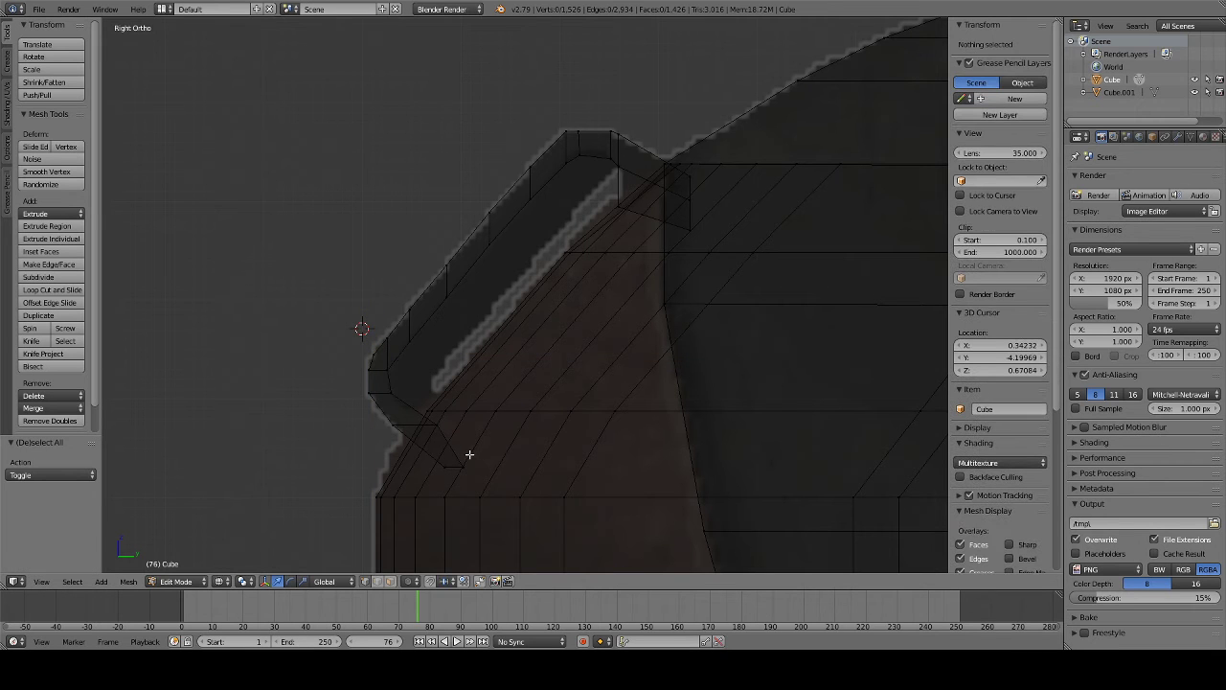
{"action": "left_click_drag", "start_coordinate": [426, 410], "coordinate": [448, 433]}
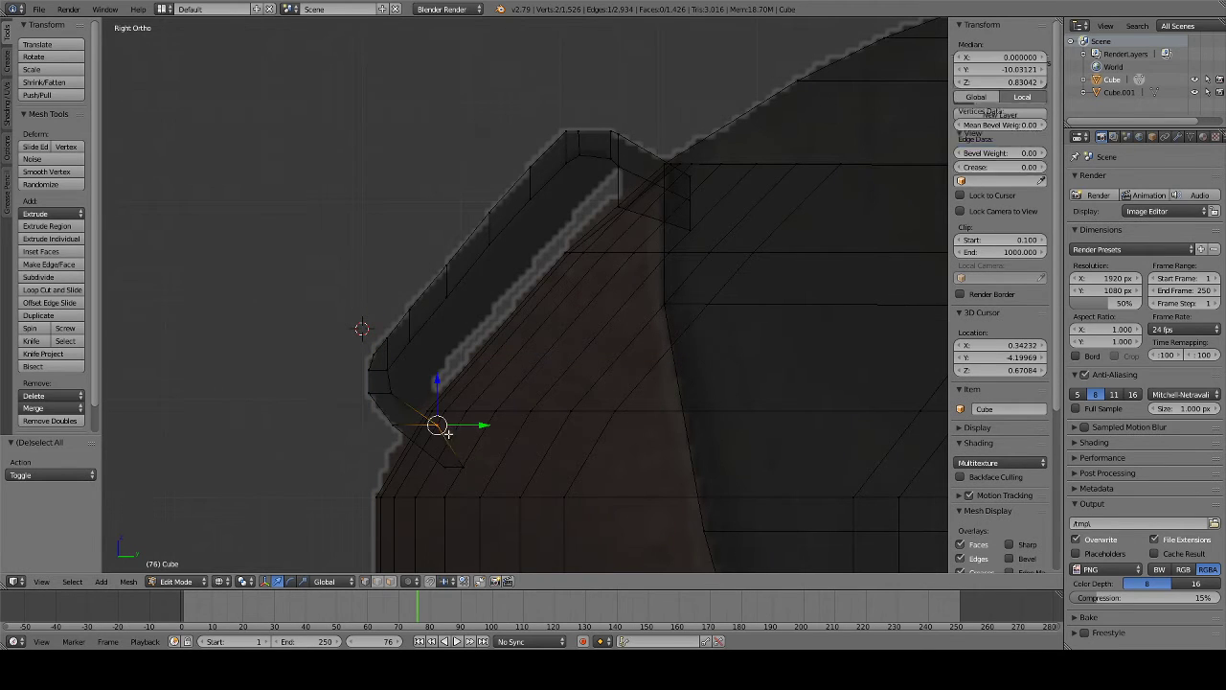
{"action": "key", "text": "g"}
{"action": "key", "text": "y"}
{"action": "left_click", "coordinate": [451, 430]}
- Deselect, toggle solid shading, and orbit around both sides to inspect the rim
{"action": "key", "text": "a"}
{"action": "key", "text": "z"}
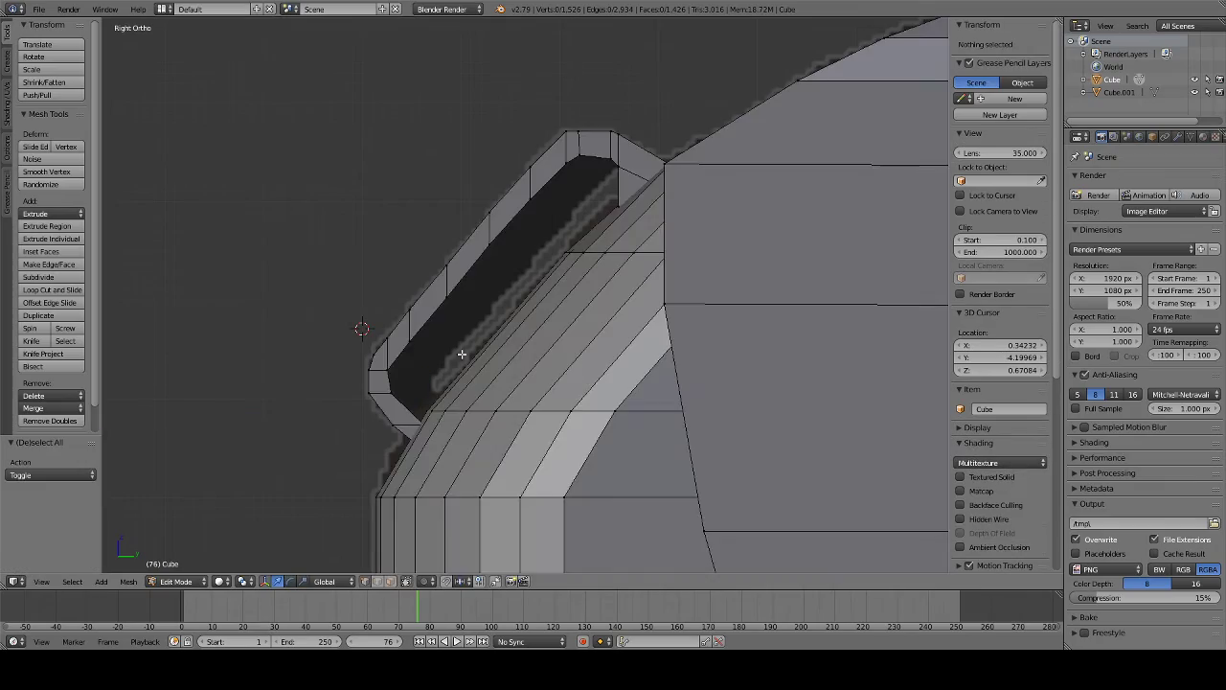
{"action": "mouse_move", "coordinate": [460, 351]}
{"action": "middle_mouse_down"}
{"action": "mouse_move", "coordinate": [591, 367]}
{"action": "mouse_move", "coordinate": [702, 342]}
{"action": "middle_mouse_up"}
{"action": "mouse_move", "coordinate": [513, 374]}
{"action": "middle_mouse_down"}
{"action": "mouse_move", "coordinate": [282, 421]}
{"action": "mouse_move", "coordinate": [159, 397]}
{"action": "mouse_move", "coordinate": [255, 334]}
{"action": "mouse_move", "coordinate": [454, 404]}
{"action": "mouse_move", "coordinate": [562, 424]}
{"action": "mouse_move", "coordinate": [671, 413]}
{"action": "mouse_move", "coordinate": [466, 301]}
{"action": "mouse_move", "coordinate": [922, 412]}
{"action": "mouse_move", "coordinate": [110, 410]}
{"action": "middle_mouse_up"}
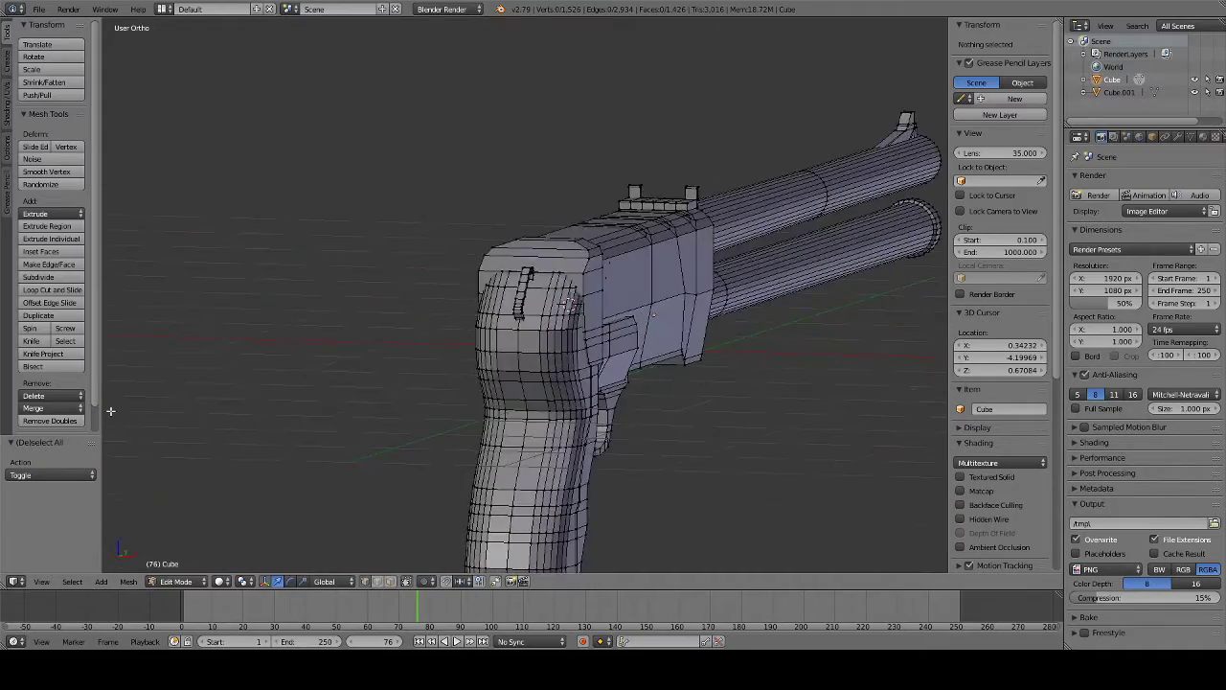
- Switch to Right Ortho, zoom out, return to Object Mode, deselect, and show the shotgun in wireframe
{"action": "key", "text": "KP_3"}
{"action": "scroll", "coordinate": [192, 441], "scroll_direction": "down", "scroll_amount": 2}
{"action": "scroll", "coordinate": [192, 441], "scroll_direction": "down", "scroll_amount": 2}
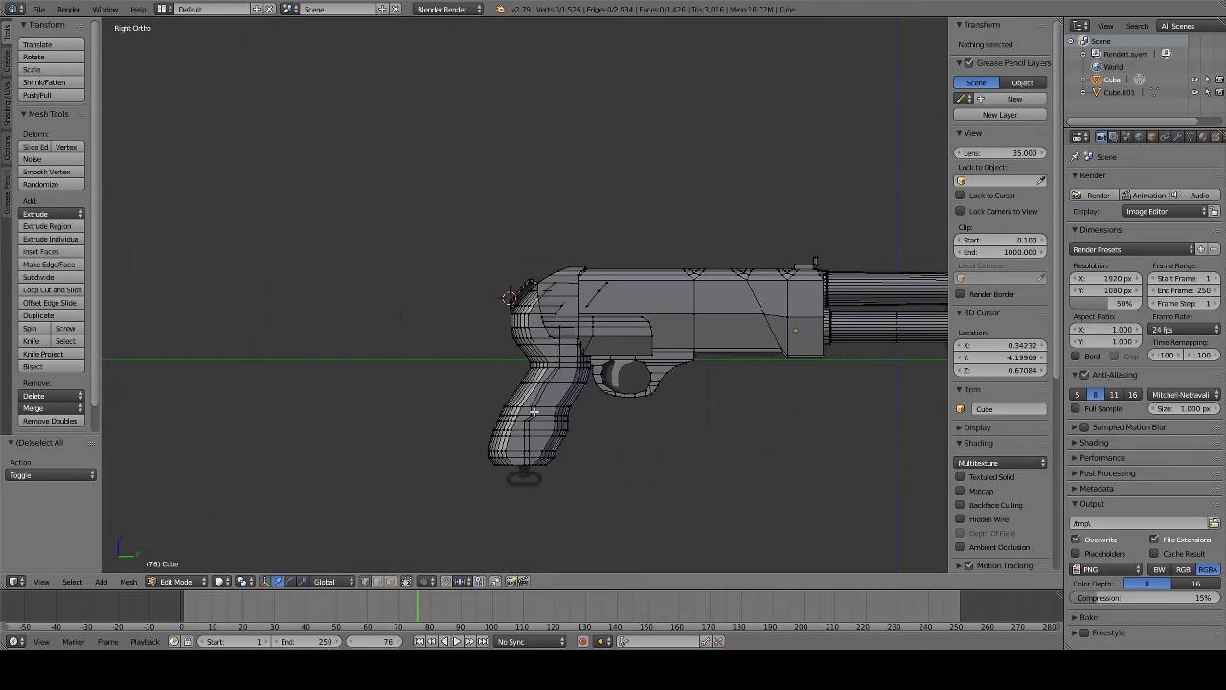
{"action": "key", "text": "Tab"}
{"action": "key", "text": "a"}
{"action": "middle_click_drag", "start_coordinate": [791, 367], "coordinate": [617, 384], "text": "shift"}
{"action": "middle_click_drag", "start_coordinate": [860, 355], "coordinate": [649, 344], "text": "shift"}
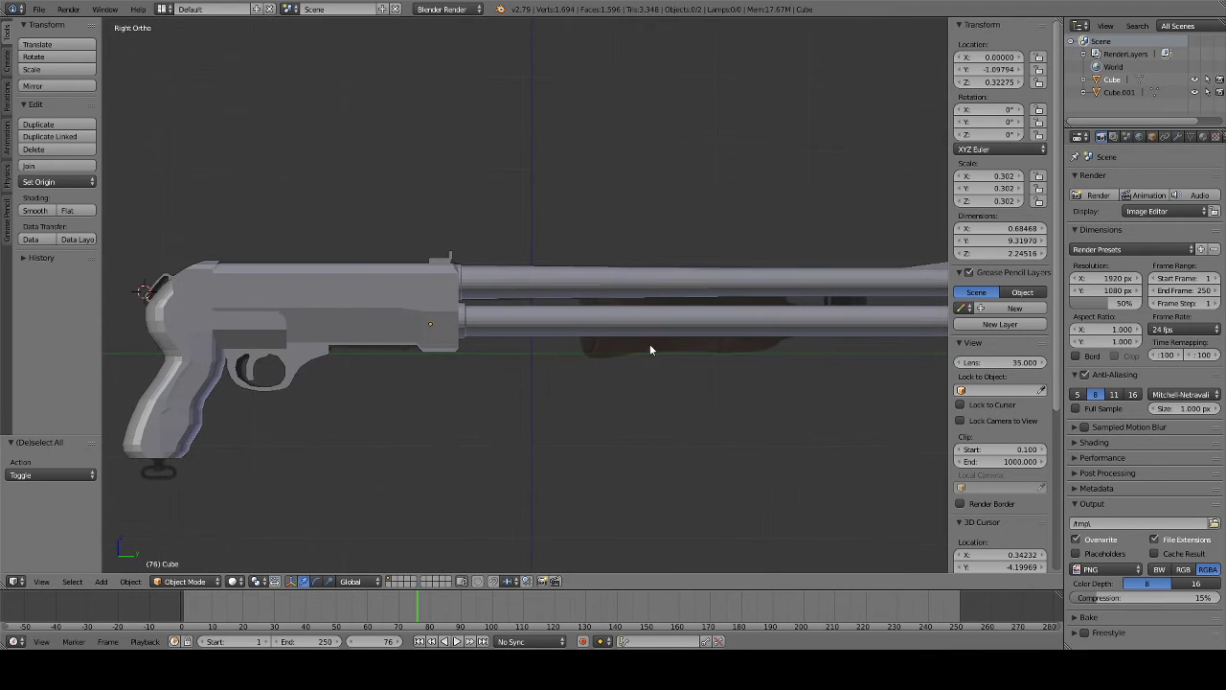
{"action": "key", "text": "z"}
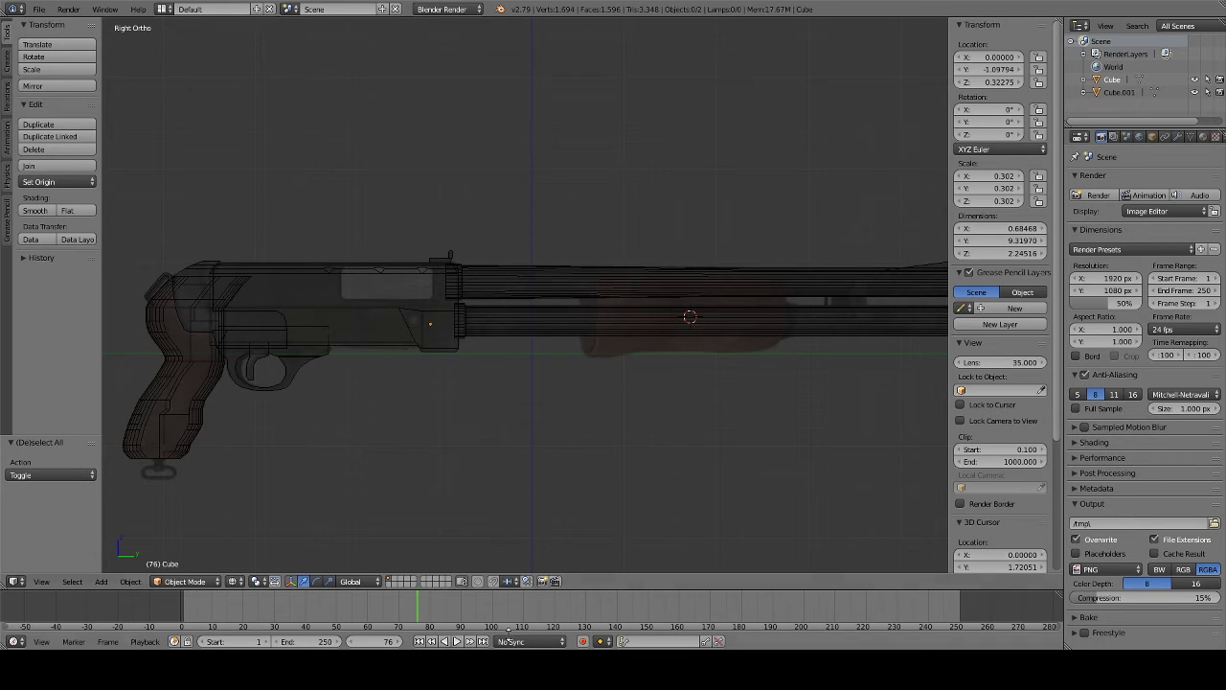
- Add a new cube over the forend reference and scale it down to 0.228
{"action": "left_click", "coordinate": [101, 581]}
{"action": "mouse_move", "coordinate": [117, 566]}
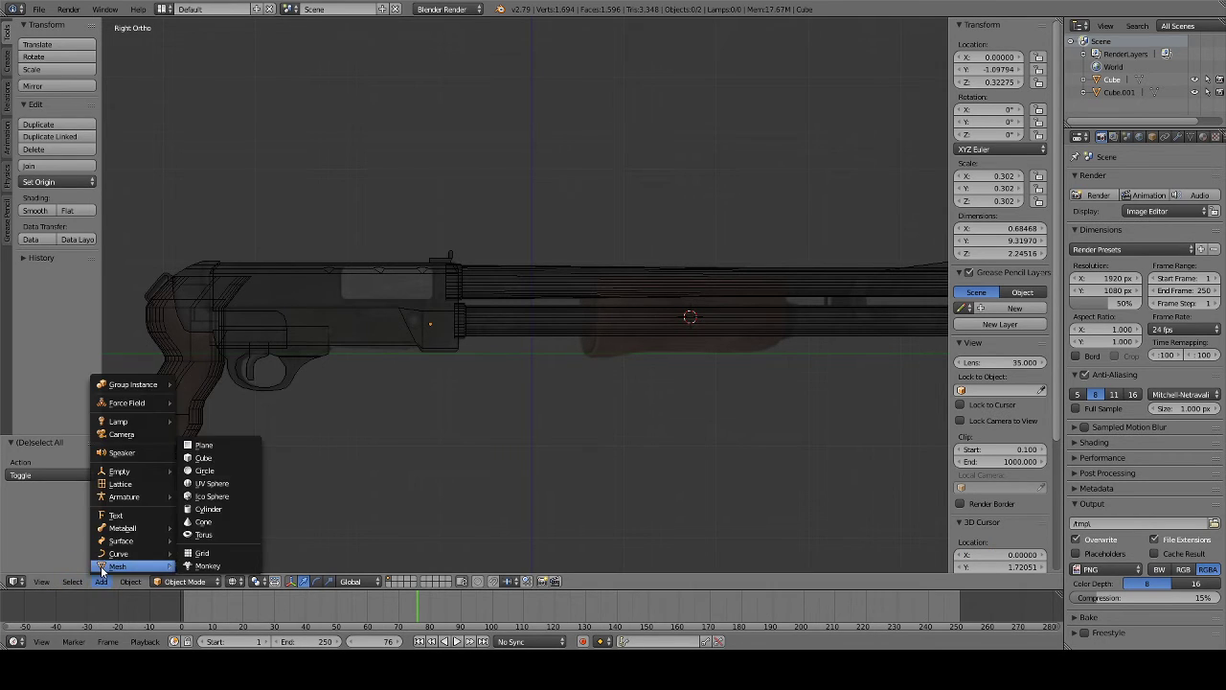
{"action": "left_click", "coordinate": [198, 458]}
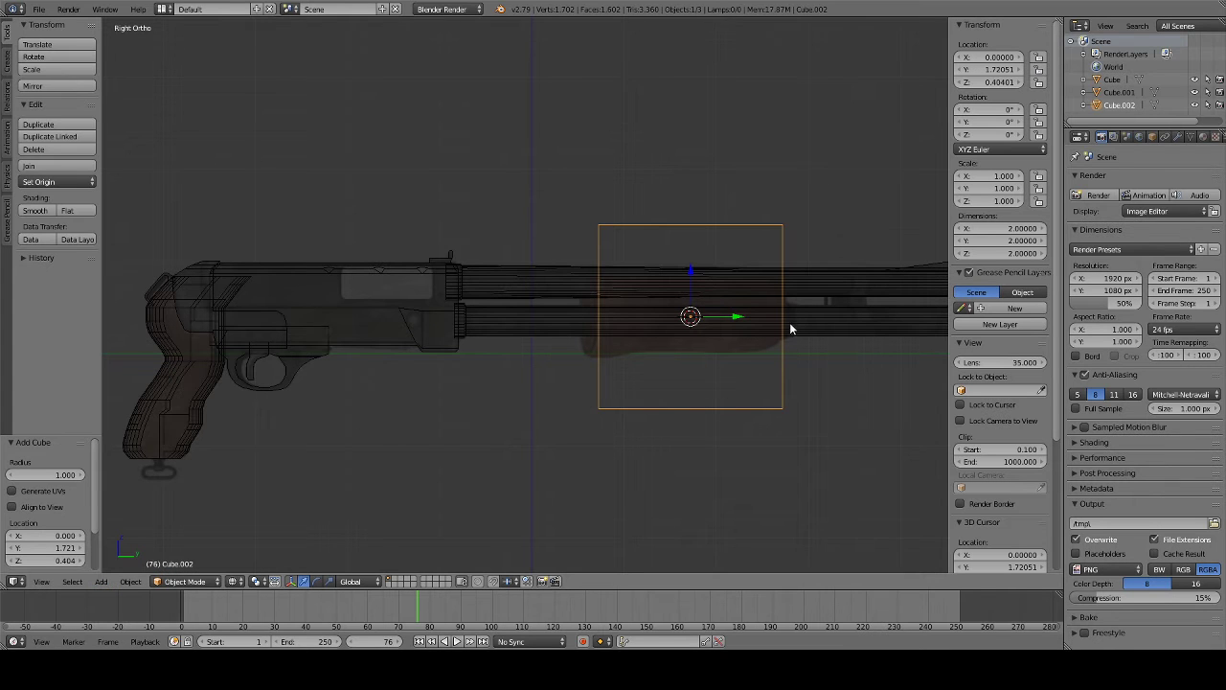
{"action": "middle_click_drag", "start_coordinate": [791, 328], "coordinate": [625, 348], "text": "shift"}
{"action": "scroll", "coordinate": [833, 244], "scroll_direction": "up", "scroll_amount": 5}
{"action": "key", "text": "s"}
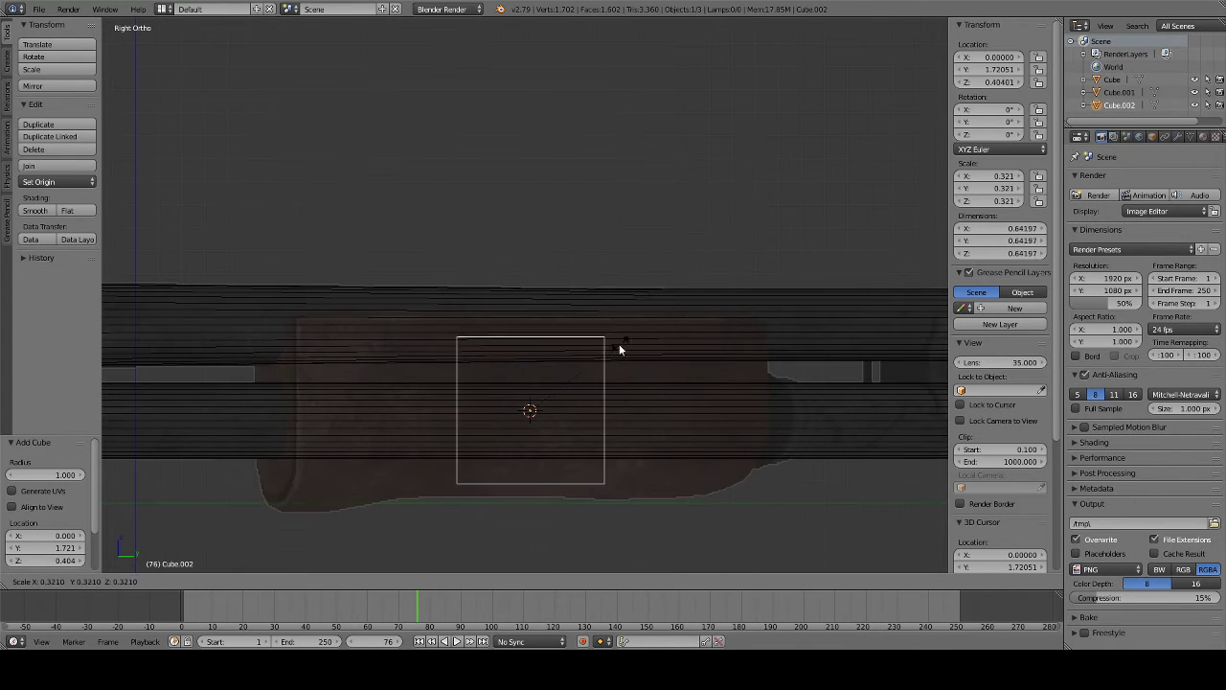
{"action": "left_click", "coordinate": [595, 362]}
{"action": "mouse_move", "coordinate": [681, 389]}
{"action": "middle_mouse_down"}
{"action": "mouse_move", "coordinate": [506, 400]}
{"action": "mouse_move", "coordinate": [522, 391]}
{"action": "middle_mouse_up"}
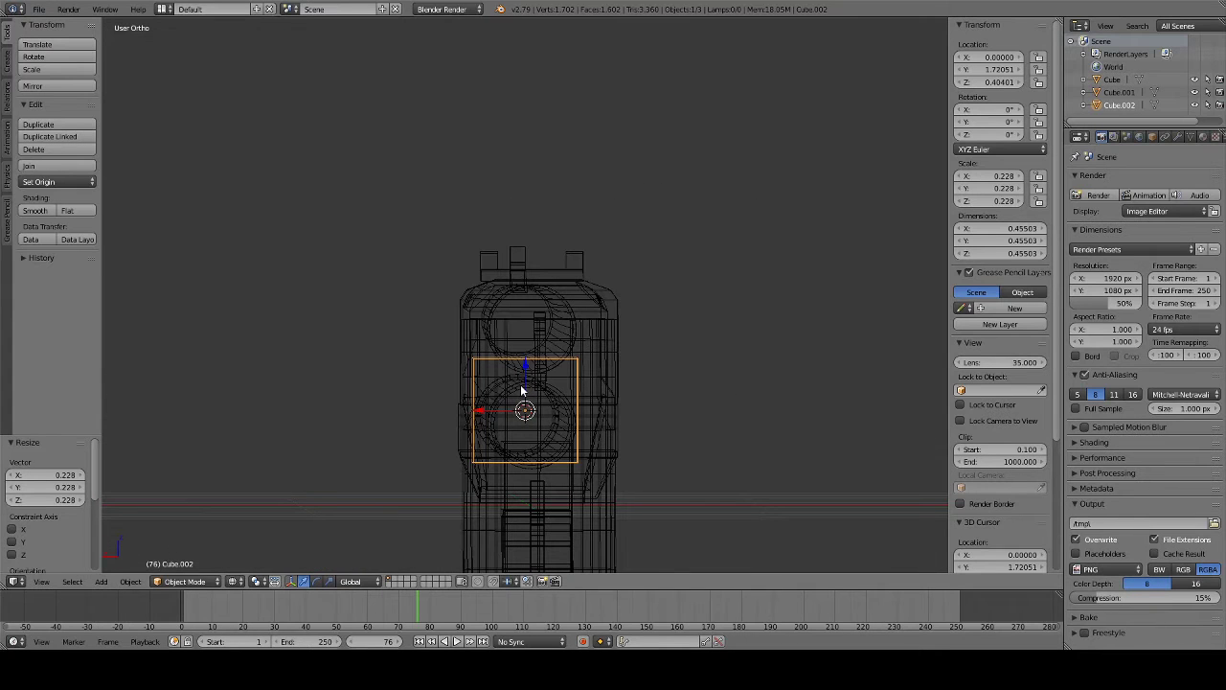
{"action": "key", "text": "KP_3"}
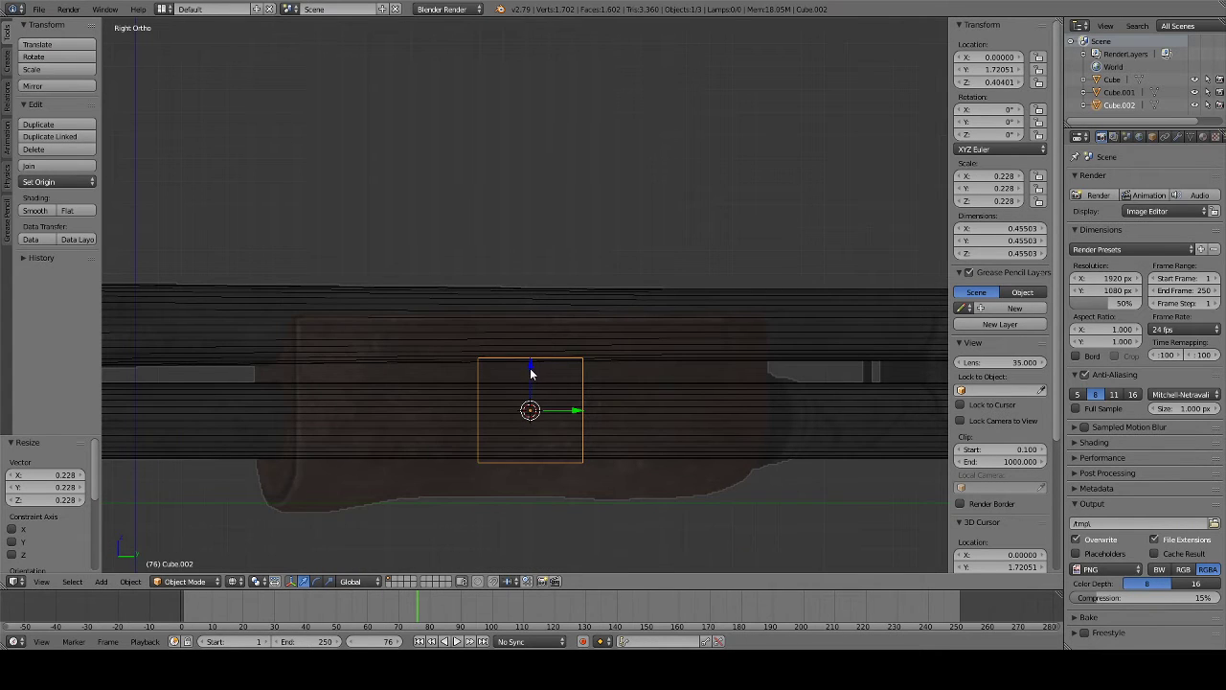
- Raise the cube to forend height, then in Edit Mode box-select its rear side
{"action": "left_click_drag", "start_coordinate": [532, 374], "coordinate": [567, 329]}
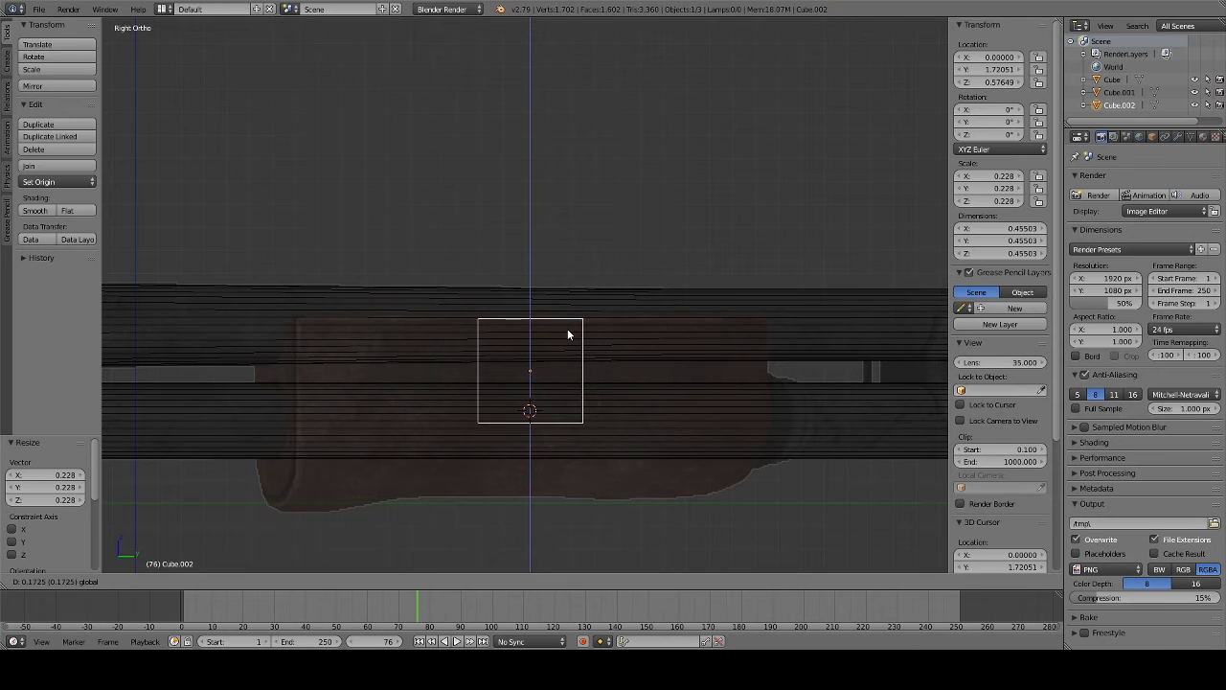
{"action": "left_click", "coordinate": [569, 324]}
{"action": "key", "text": "Tab"}
{"action": "key", "text": "a"}
{"action": "key", "text": "b"}
{"action": "mouse_move", "coordinate": [455, 302]}
{"action": "left_mouse_down"}
{"action": "mouse_move", "coordinate": [488, 390]}
{"action": "mouse_move", "coordinate": [512, 399]}
{"action": "mouse_move", "coordinate": [340, 364]}
{"action": "left_mouse_up"}
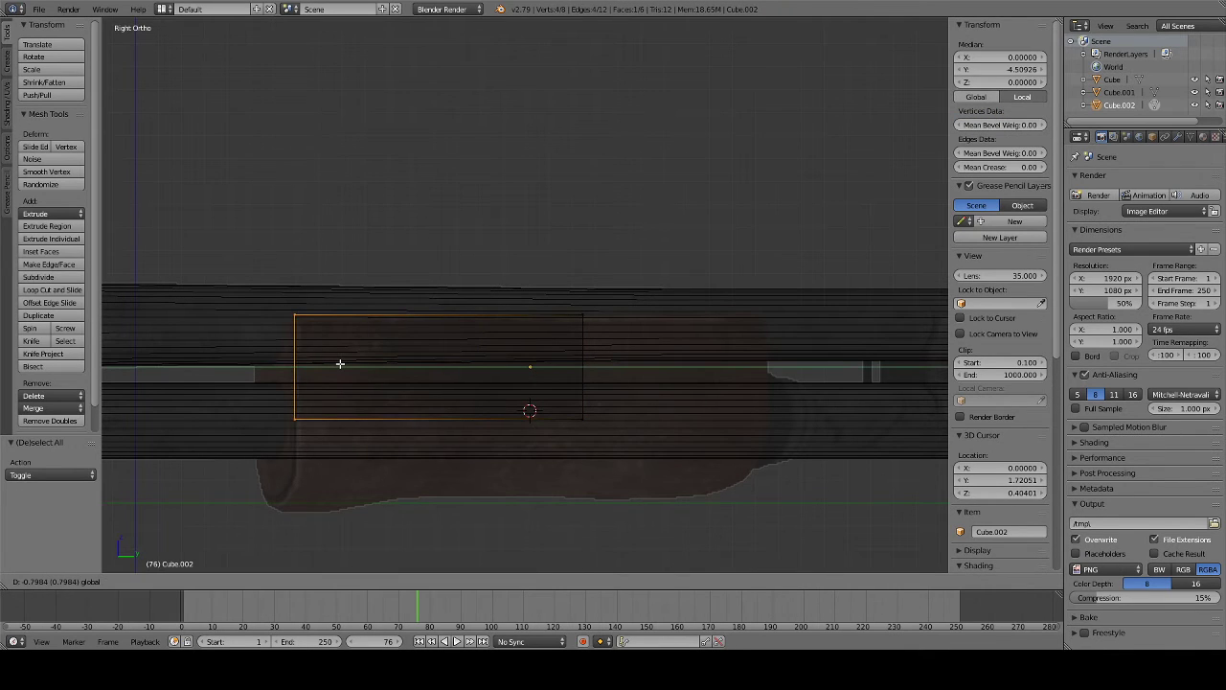
- Stretch the block back, lower its bottom and pull its front forward to cover the forend reference
{"action": "left_click", "coordinate": [340, 364]}
{"action": "key", "text": "a"}
{"action": "key", "text": "b"}
{"action": "left_click_drag", "start_coordinate": [274, 393], "coordinate": [457, 426]}
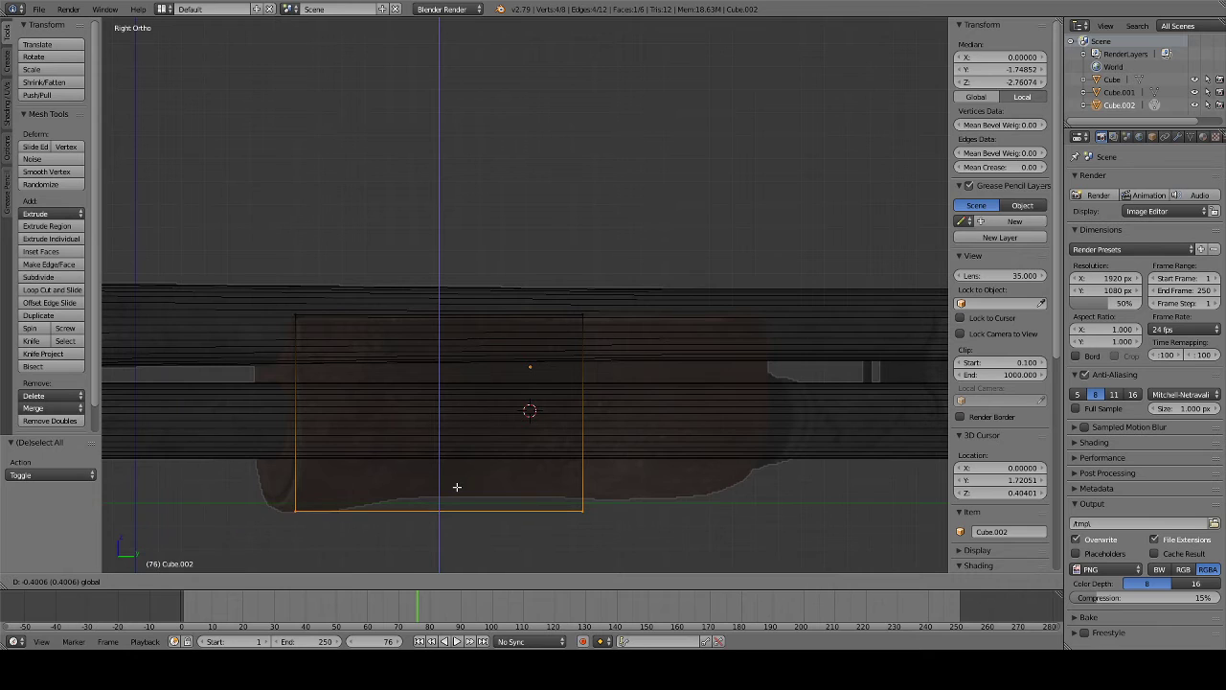
{"action": "left_click", "coordinate": [457, 487]}
{"action": "key", "text": "a"}
{"action": "left_click_drag", "start_coordinate": [571, 307], "coordinate": [624, 509]}
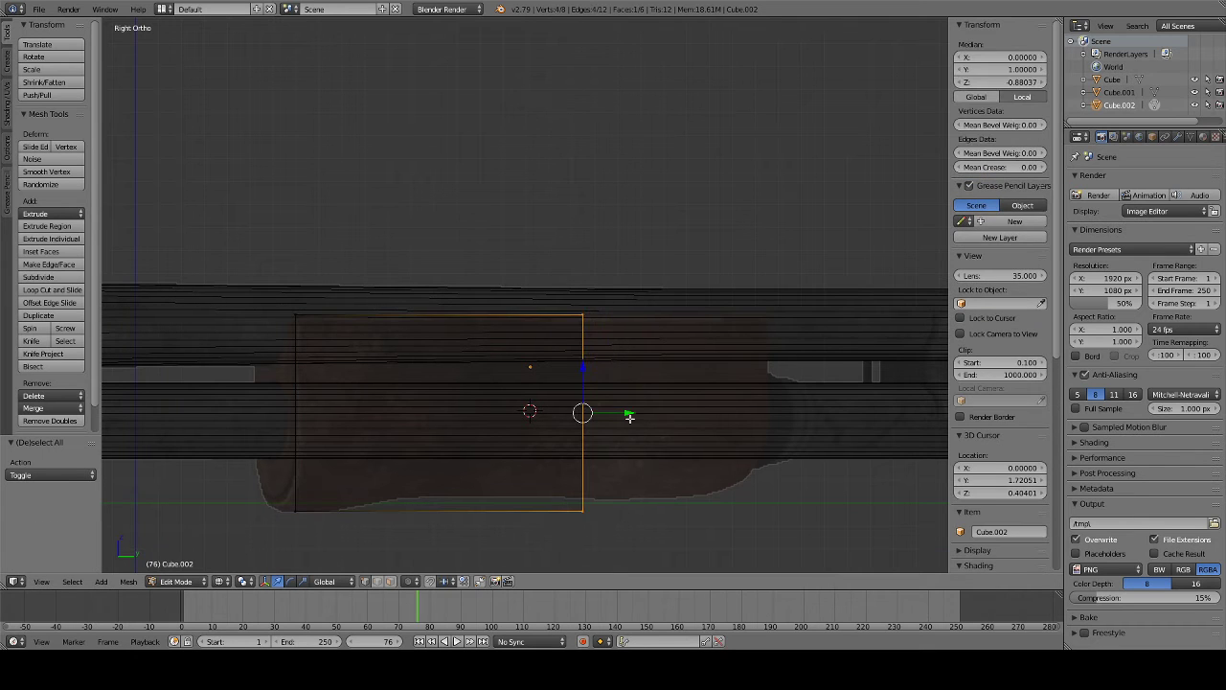
{"action": "left_click_drag", "start_coordinate": [633, 419], "coordinate": [805, 417]}
{"action": "left_click", "coordinate": [814, 416]}
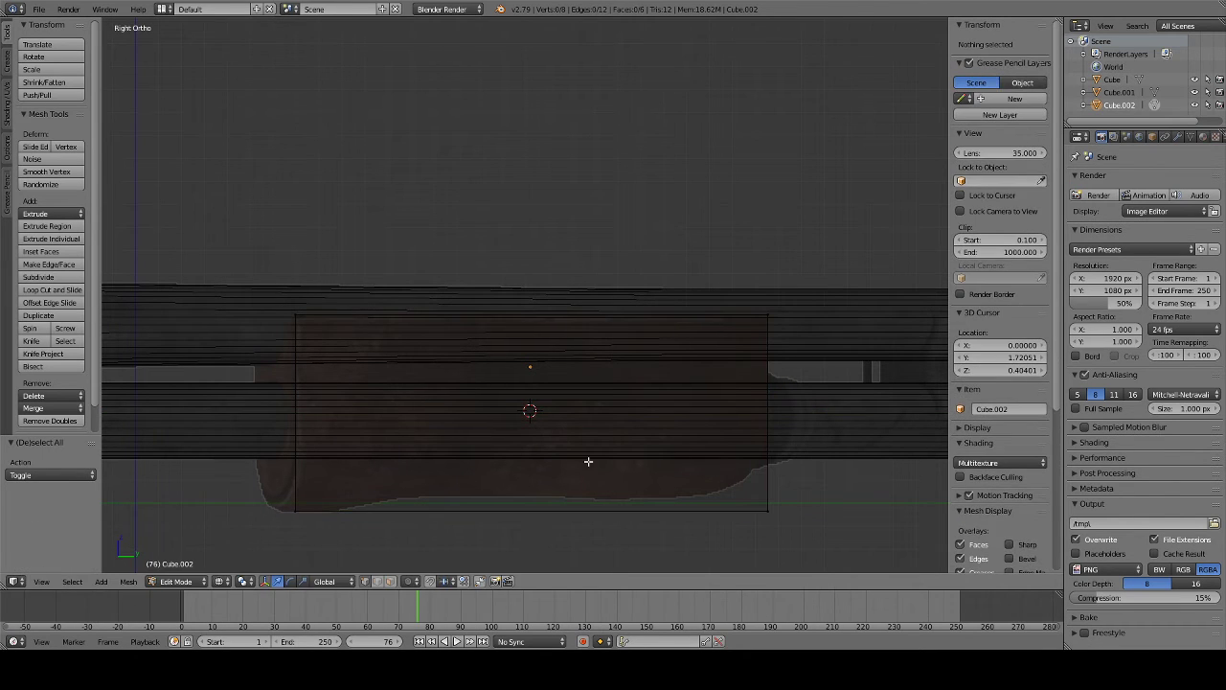
- Add three vertical loop cuts across the rear part of the block
{"action": "key", "text": "ctrl+r"}
{"action": "left_click", "coordinate": [369, 474]}
{"action": "left_click", "coordinate": [176, 478]}
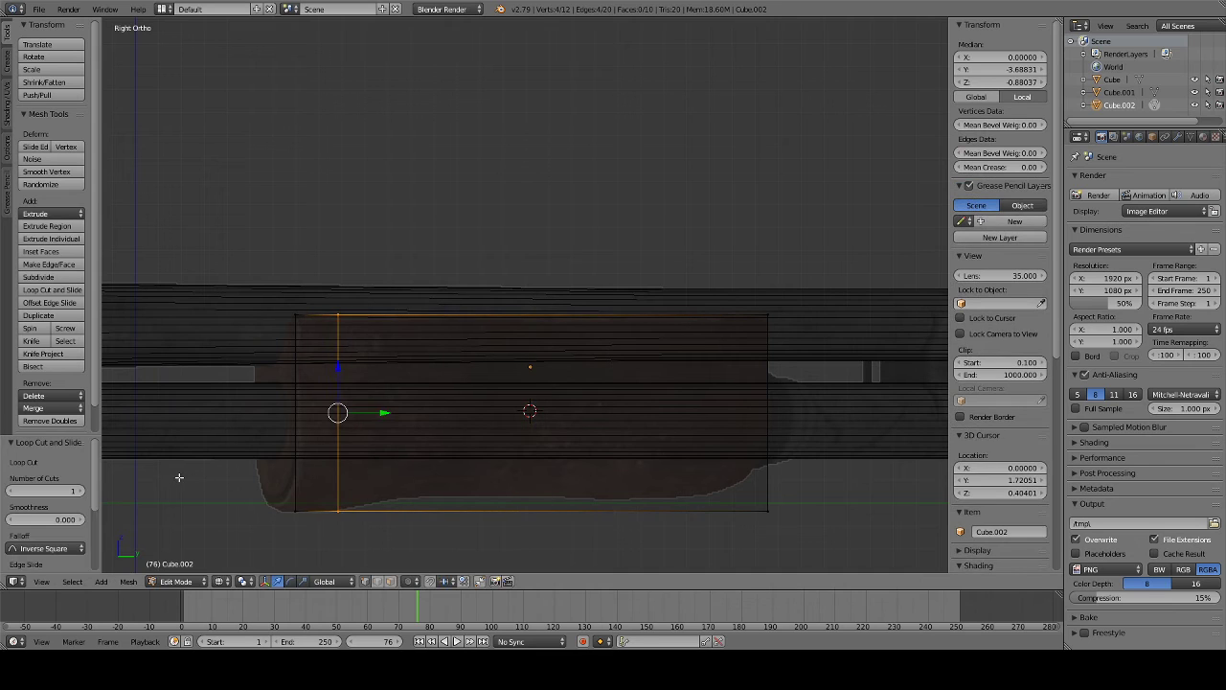
{"action": "key", "text": "a"}
{"action": "key", "text": "ctrl+r"}
{"action": "left_click", "coordinate": [367, 488]}
{"action": "left_click", "coordinate": [382, 484]}
{"action": "key", "text": "a"}
{"action": "key", "text": "ctrl+r"}
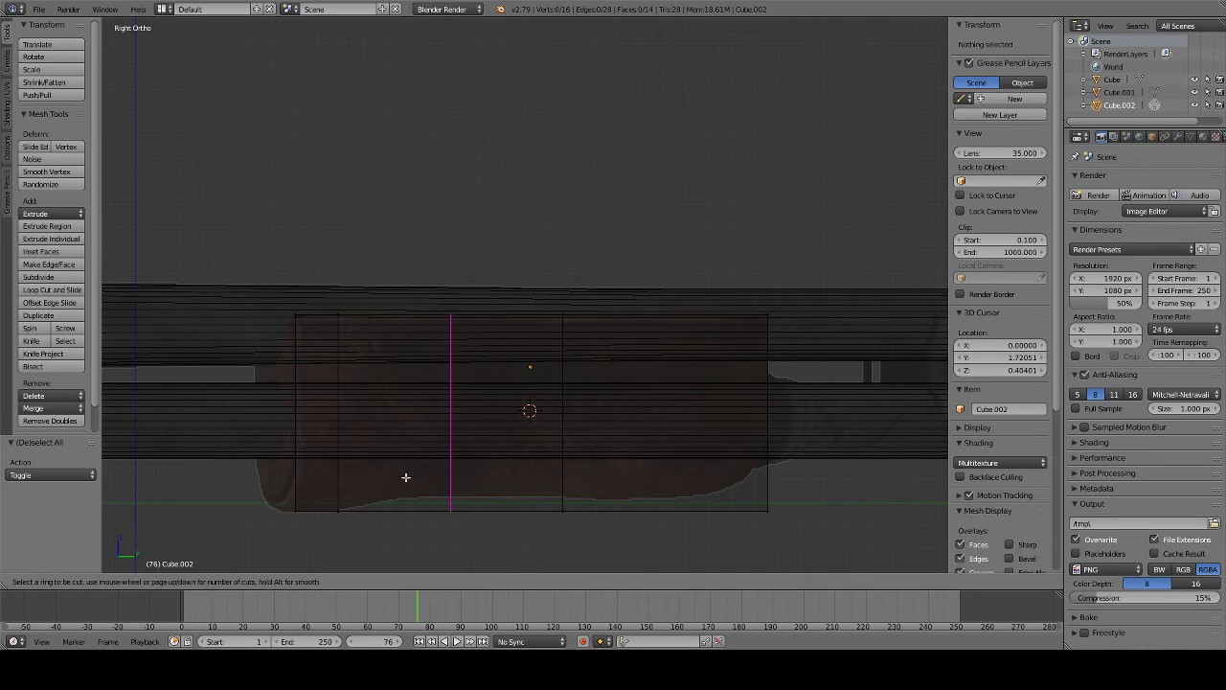
{"action": "left_click", "coordinate": [398, 480]}
{"action": "left_click", "coordinate": [379, 484]}
{"action": "key", "text": "a"}
- Raise the middle section's bottom edge vertically to match the forend contour
{"action": "key", "text": "b"}
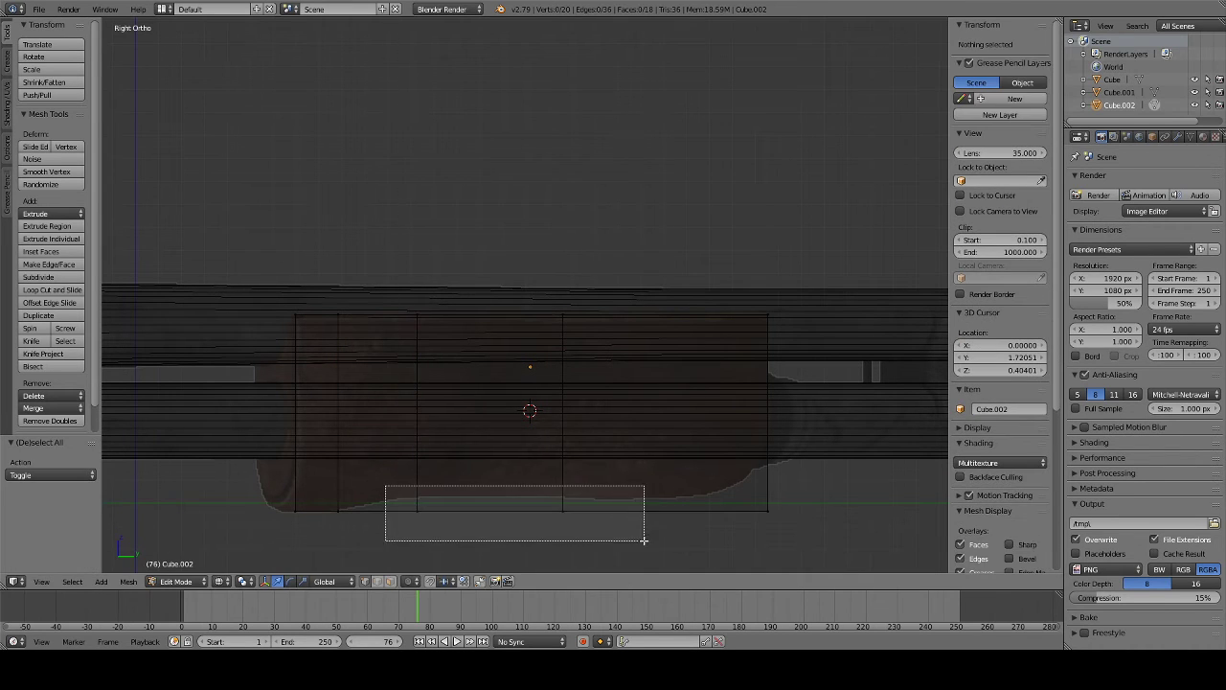
{"action": "left_click_drag", "start_coordinate": [383, 487], "coordinate": [643, 539]}
{"action": "key", "text": "g"}
{"action": "key", "text": "z"}
{"action": "left_click", "coordinate": [498, 473]}
{"action": "key", "text": "a"}
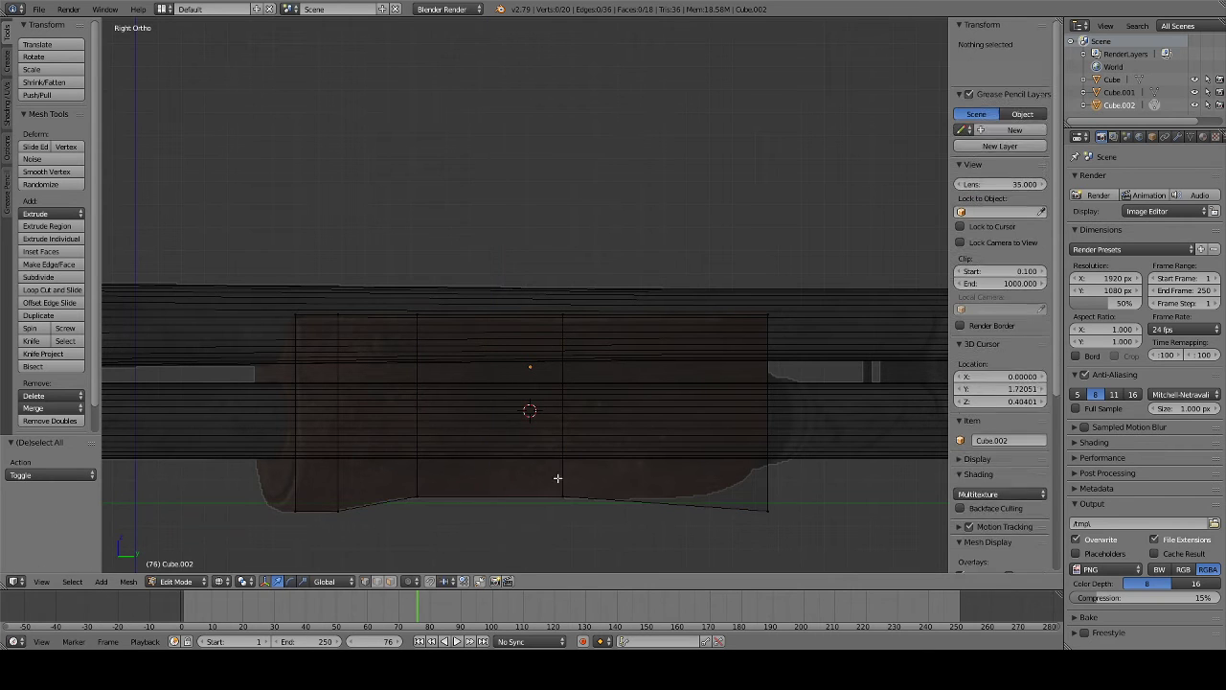
- Add three more vertical loop cuts toward the block's front tip
{"action": "key", "text": "ctrl+r"}
{"action": "left_click", "coordinate": [685, 493]}
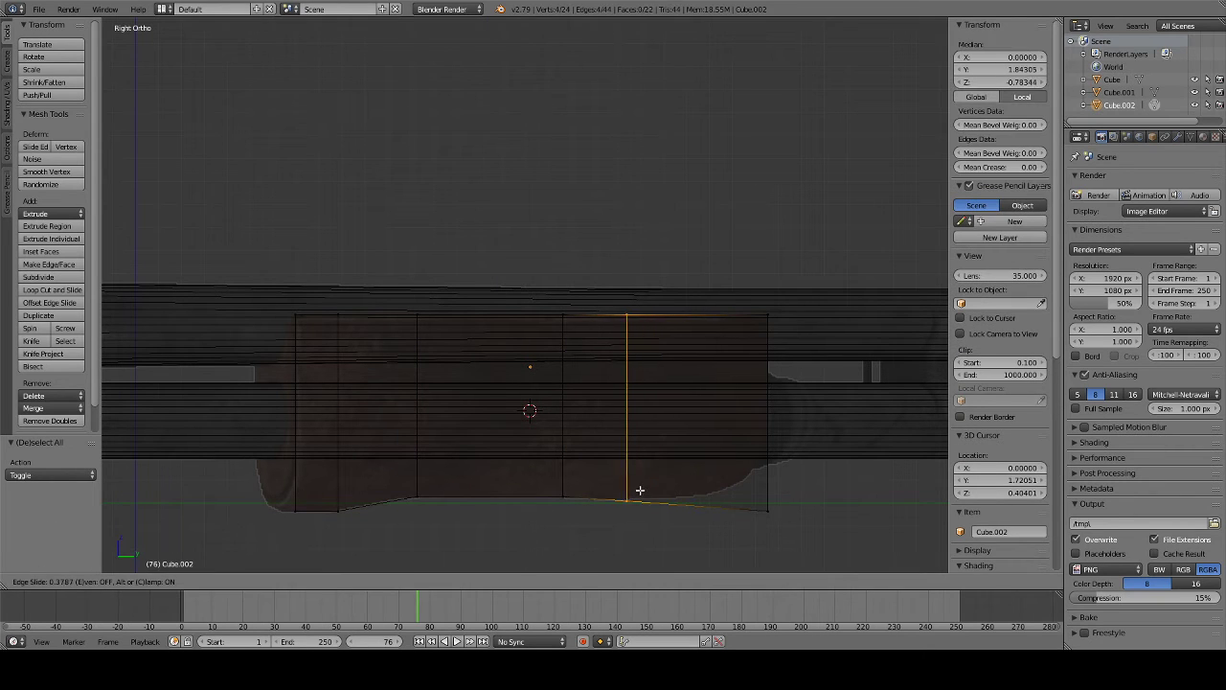
{"action": "left_click", "coordinate": [632, 484]}
{"action": "key", "text": "a"}
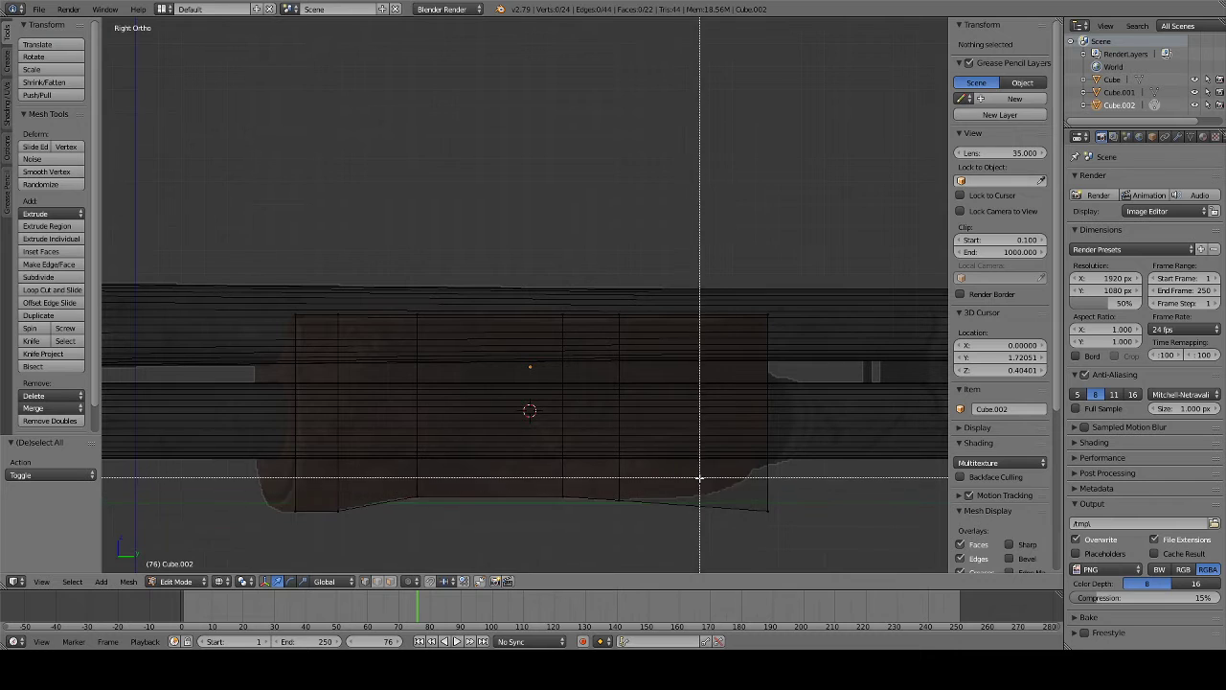
{"action": "key", "text": "Escape"}
{"action": "key", "text": "ctrl+t"}
{"action": "key", "text": "ctrl+r"}
{"action": "left_click", "coordinate": [709, 492]}
{"action": "left_click", "coordinate": [718, 477]}
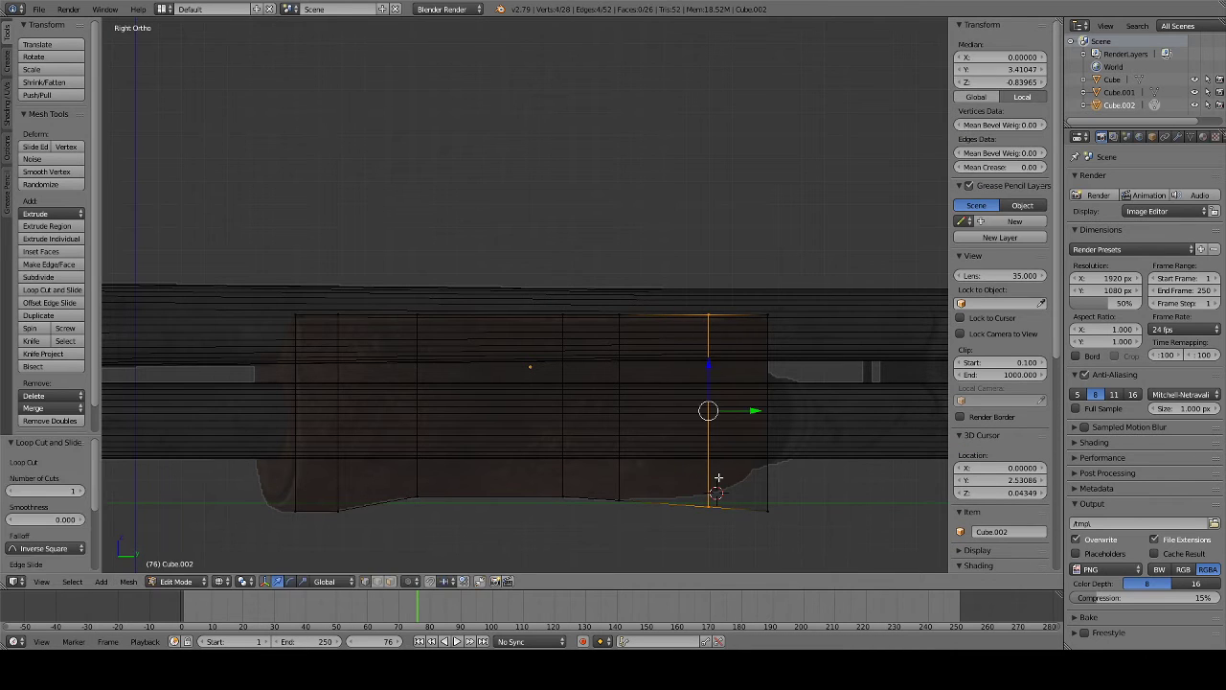
{"action": "key", "text": "a"}
{"action": "key", "text": "ctrl+r"}
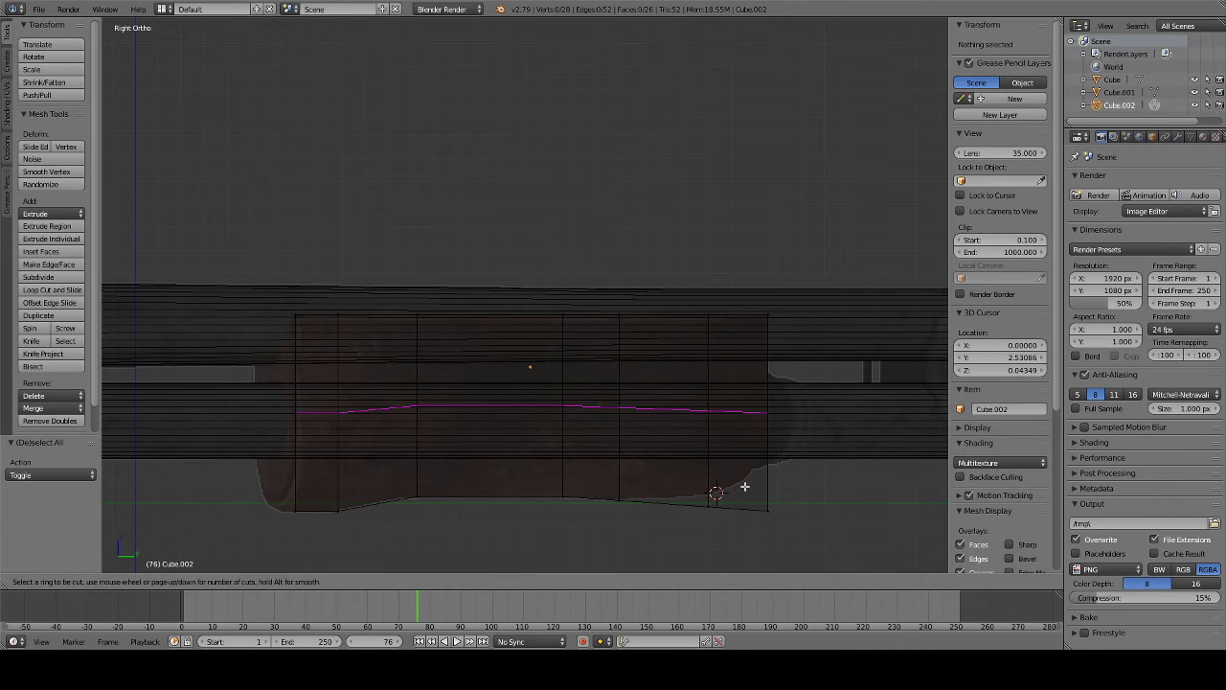
{"action": "left_click", "coordinate": [740, 505]}
{"action": "right_click", "coordinate": [733, 505]}
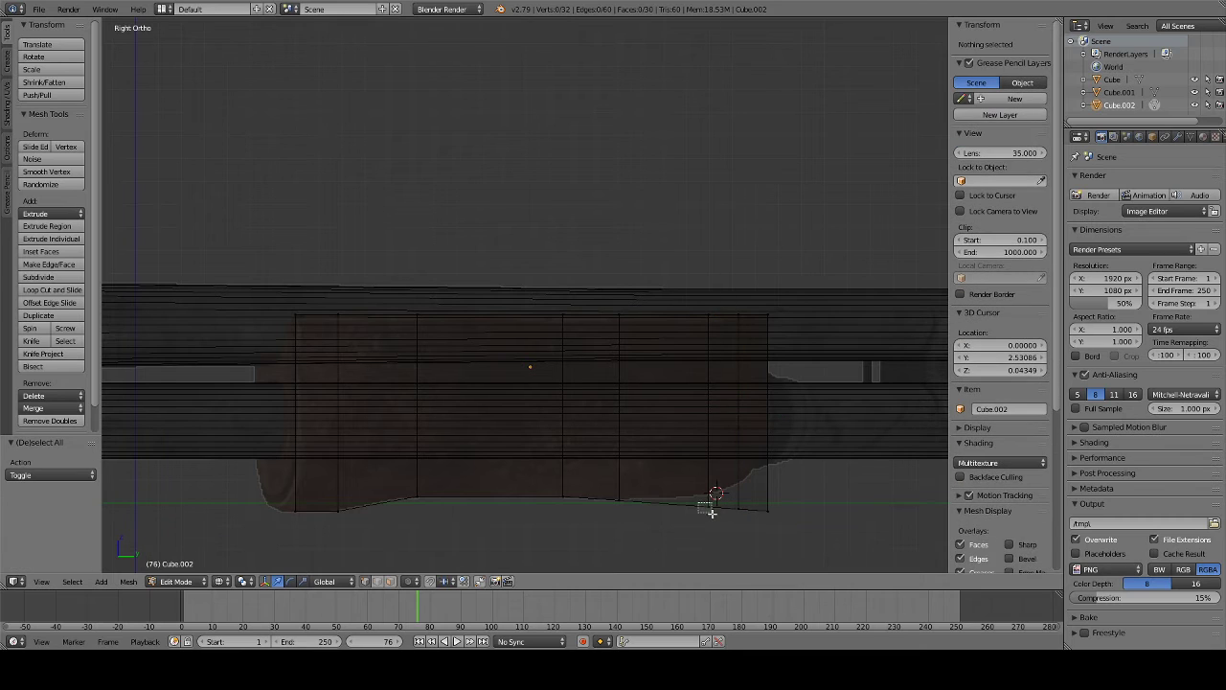
- Move the lower contour edge and front bottom corner up along Z into a curve
{"action": "right_click", "coordinate": [711, 510]}
{"action": "key", "text": "g"}
{"action": "key", "text": "z"}
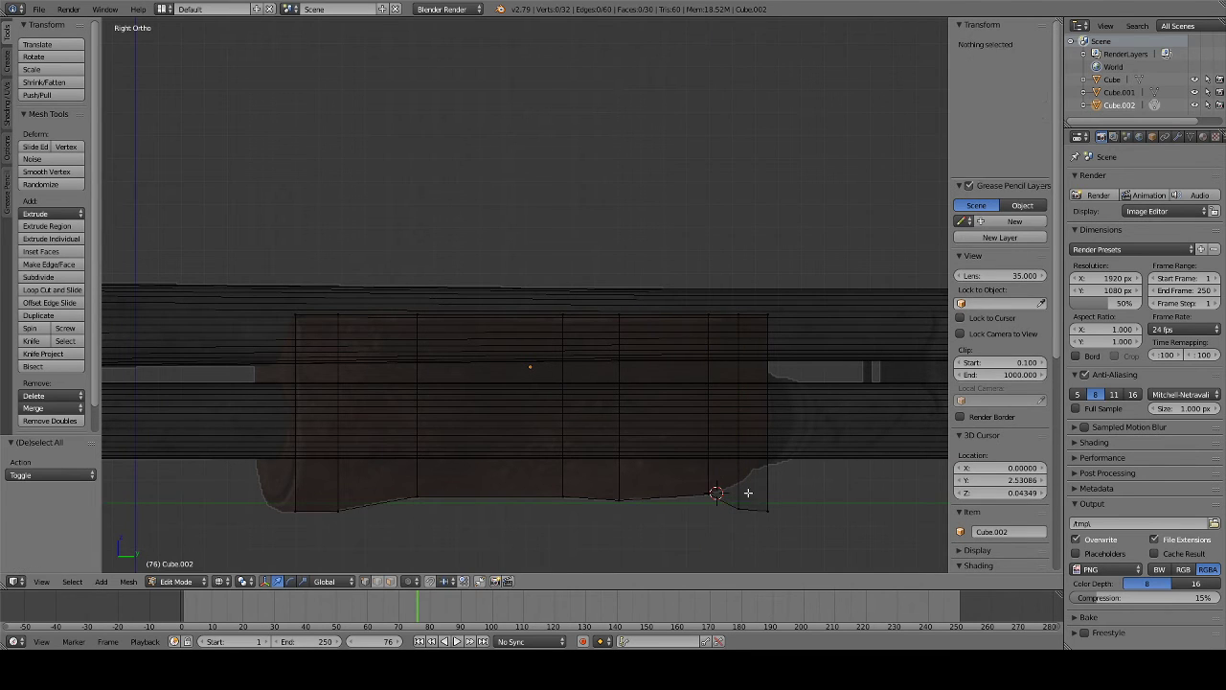
{"action": "left_click", "coordinate": [751, 465]}
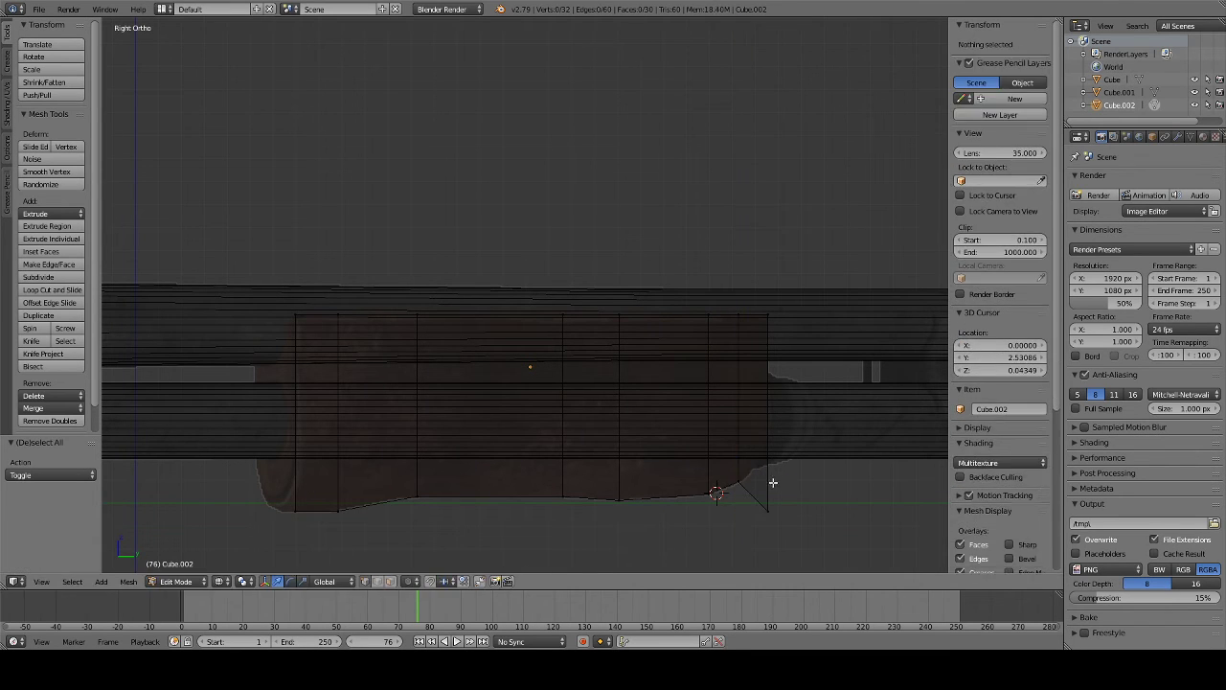
{"action": "right_click", "coordinate": [766, 485]}
{"action": "key", "text": "g"}
{"action": "key", "text": "z"}
{"action": "left_click", "coordinate": [764, 418]}
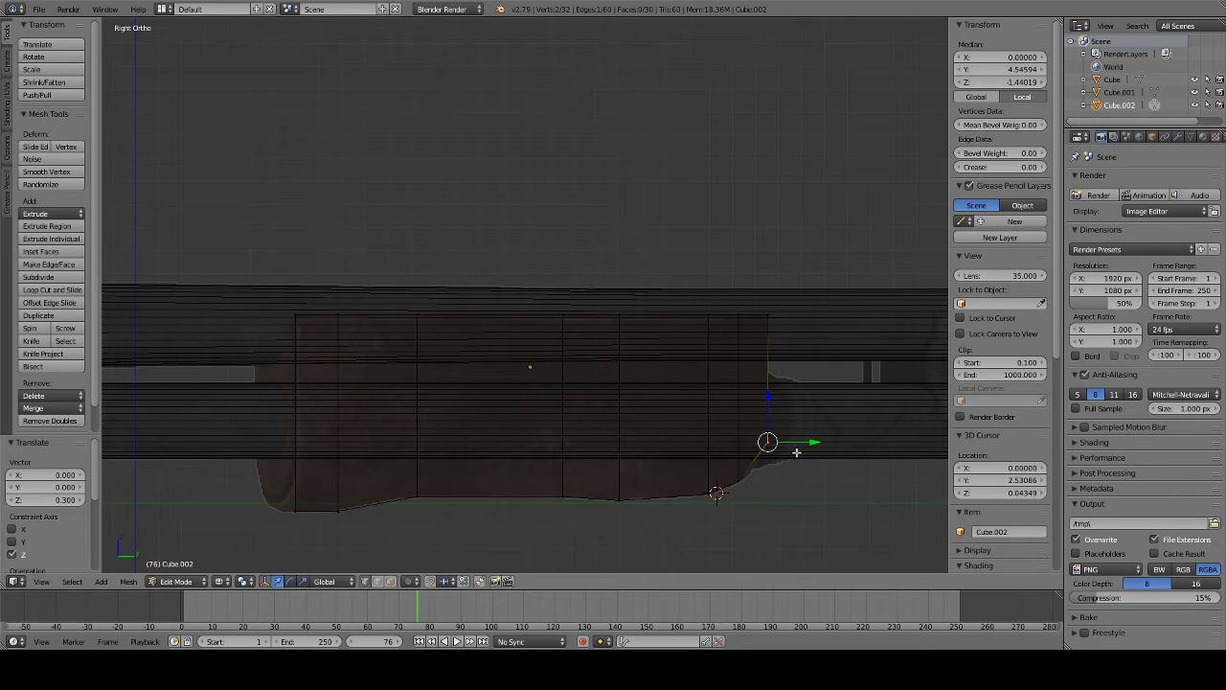
{"action": "key", "text": "a"}
- Adjust another front point to round the curve and toggle X-ray to check the shape
{"action": "right_click", "coordinate": [759, 453]}
{"action": "key", "text": "a"}
{"action": "key", "text": "b"}
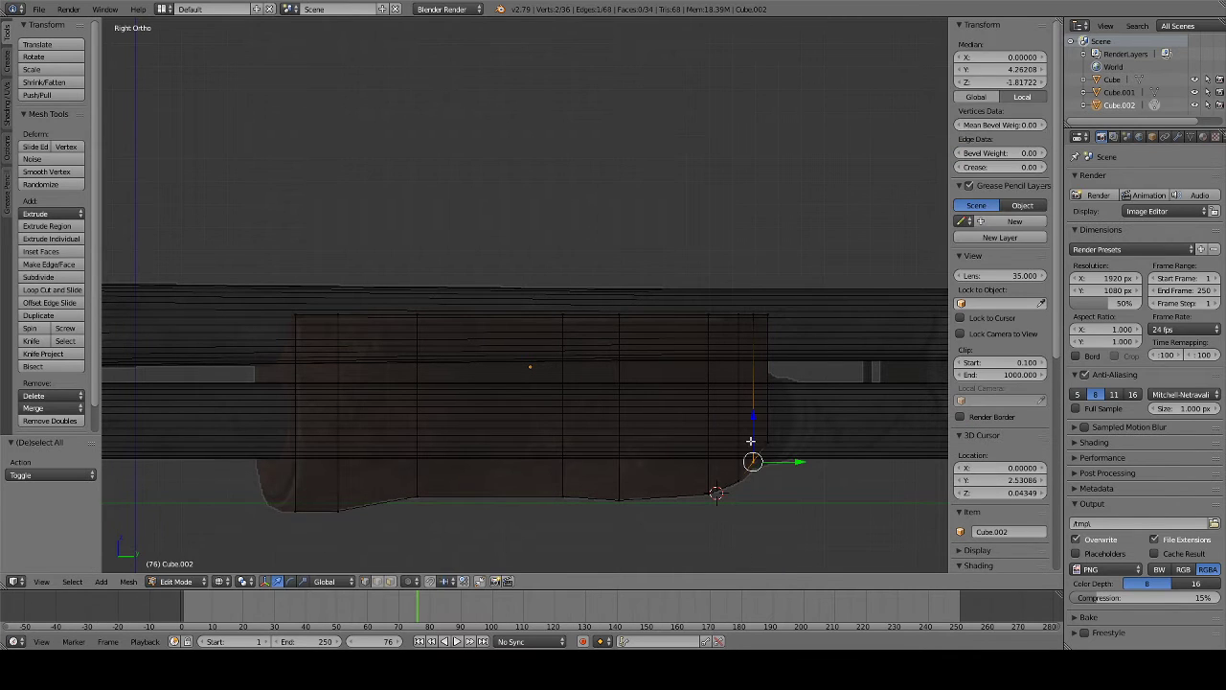
{"action": "key", "text": "Escape"}
{"action": "key", "text": "alt+z"}
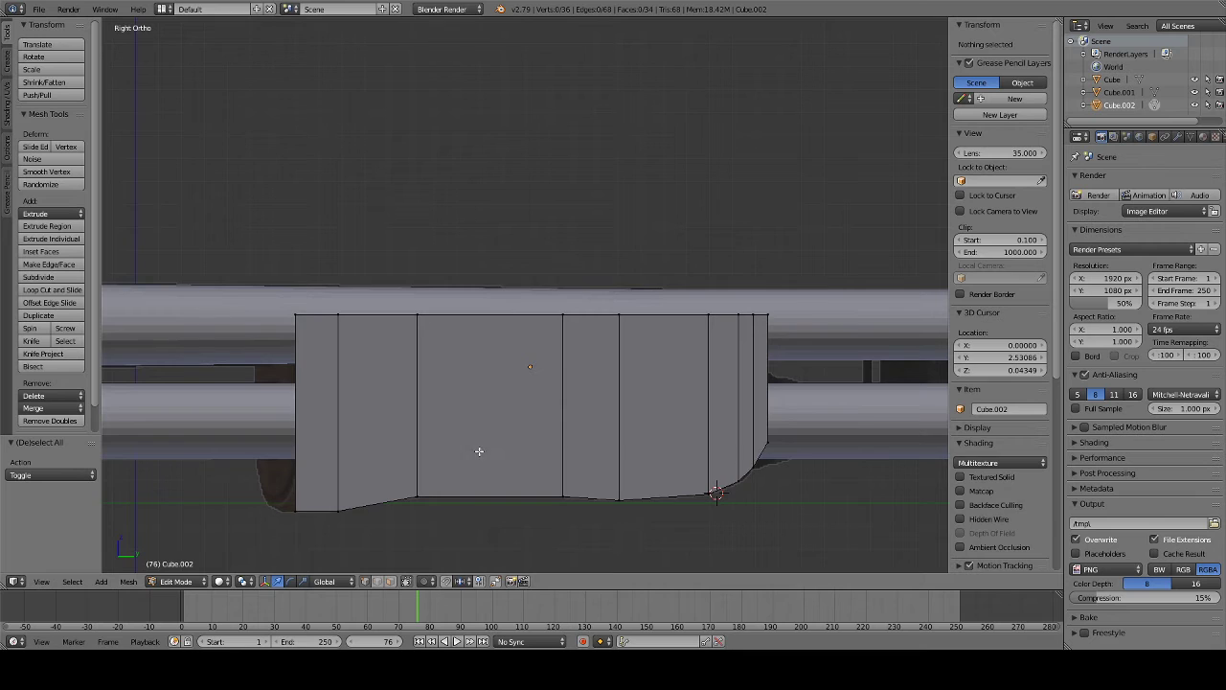
{"action": "key", "text": "alt+z"}
- Extrude the block's rear edge further back along the forend
{"action": "key", "text": "b"}
{"action": "left_click_drag", "start_coordinate": [274, 298], "coordinate": [323, 524]}
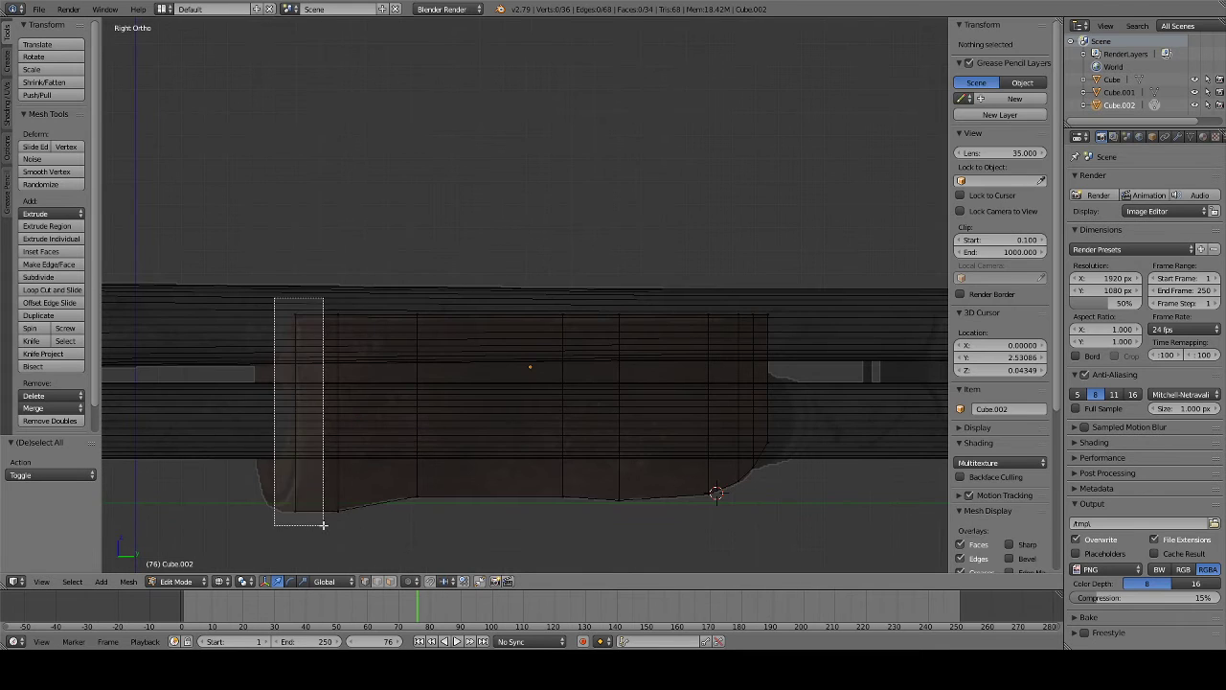
{"action": "key", "text": "e"}
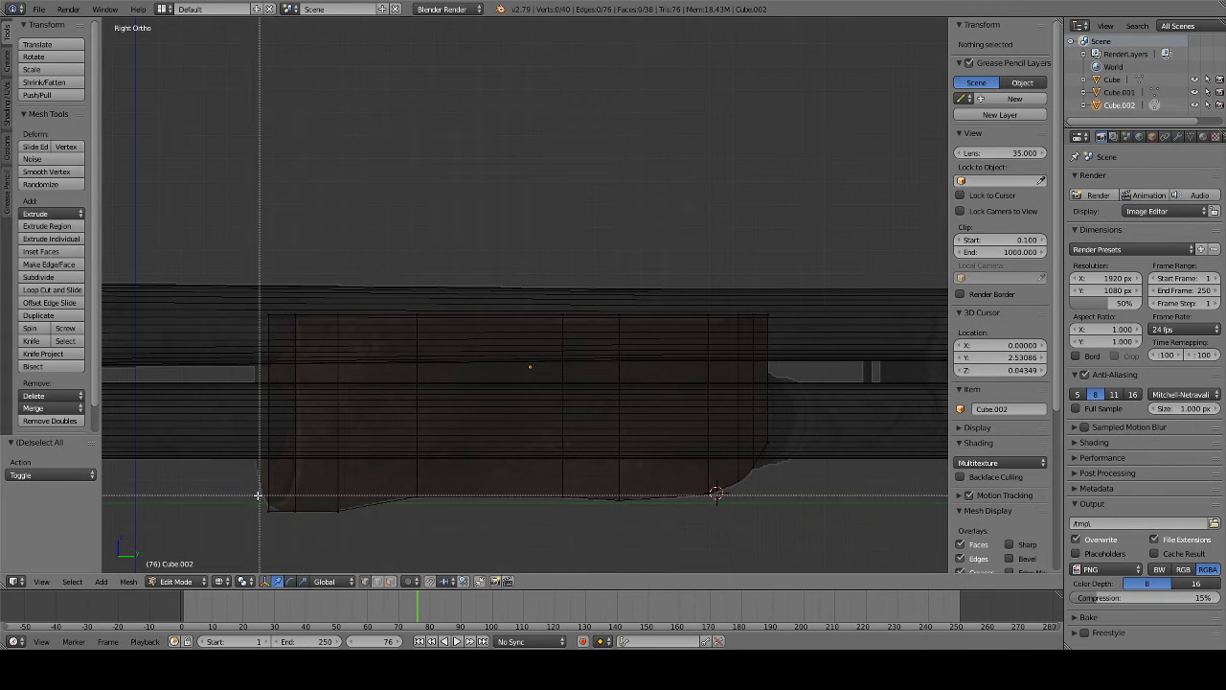
{"action": "left_click", "coordinate": [297, 491]}
{"action": "key", "text": "a"}
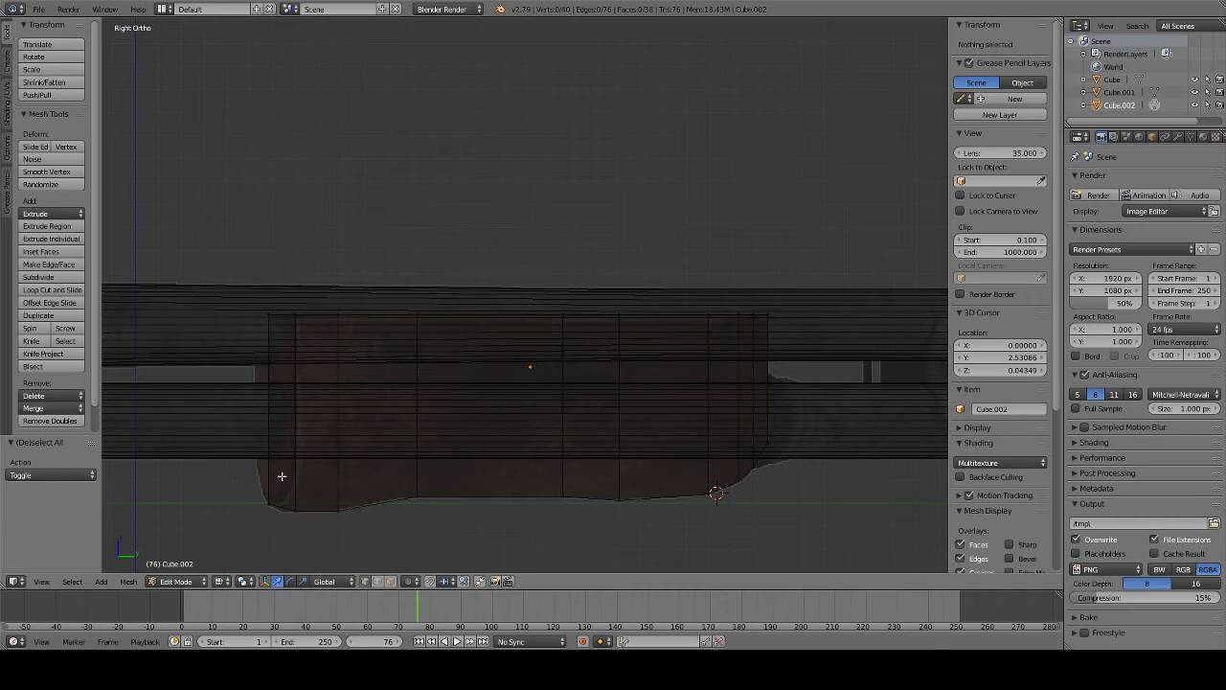
- Bevel the forend's bottom edges and inspect the result in solid shading
{"action": "left_click_drag", "start_coordinate": [247, 438], "coordinate": [806, 513]}
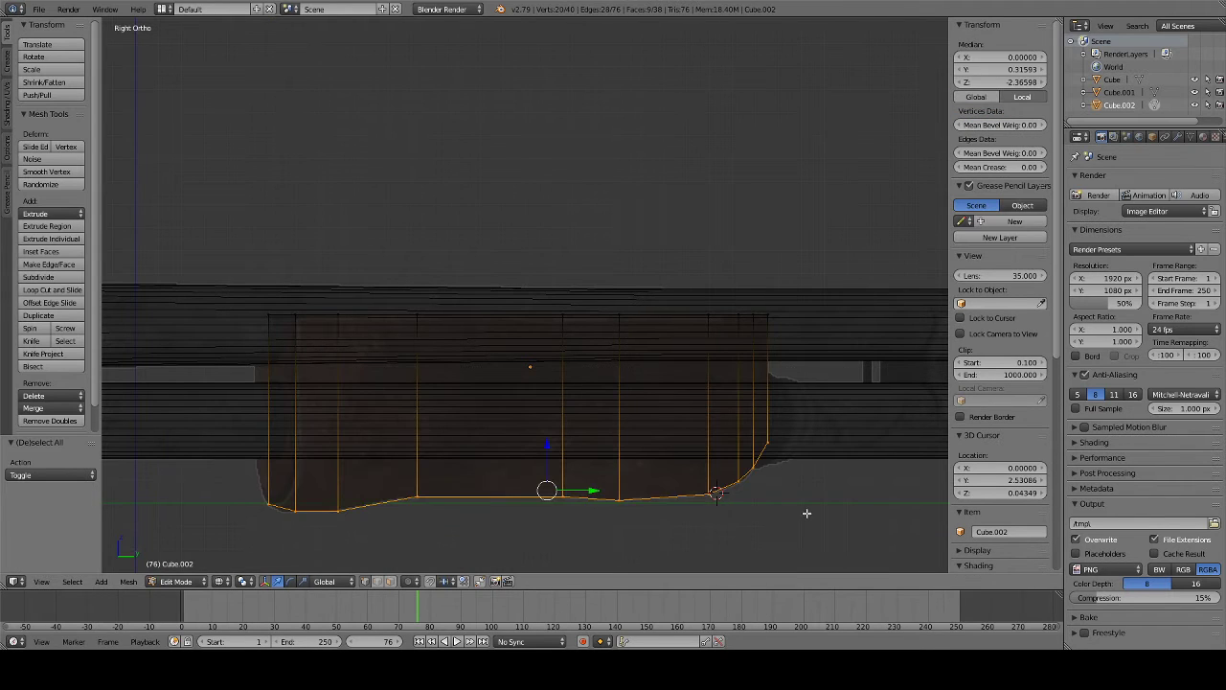
{"action": "key", "text": "ctrl+b"}
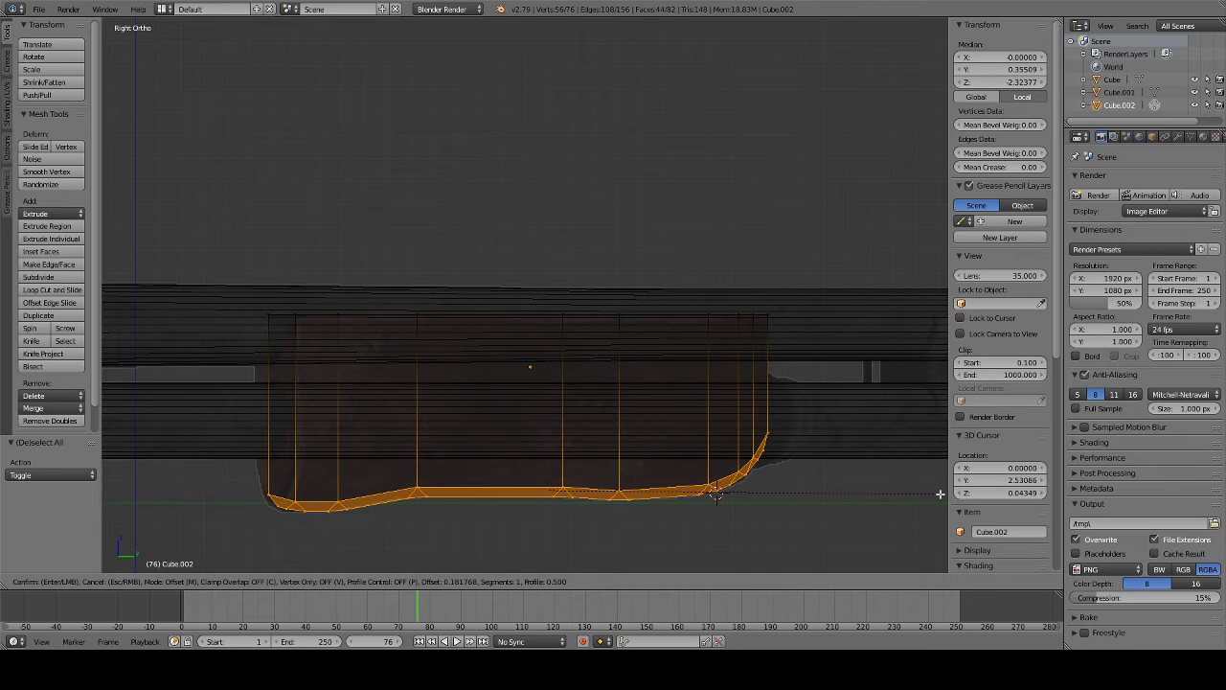
{"action": "left_click", "coordinate": [940, 494]}
{"action": "key", "text": "a"}
{"action": "key", "text": "z"}
{"action": "mouse_move", "coordinate": [750, 438]}
{"action": "middle_mouse_down"}
{"action": "mouse_move", "coordinate": [670, 408]}
{"action": "mouse_move", "coordinate": [398, 455]}
{"action": "mouse_move", "coordinate": [514, 436]}
{"action": "middle_mouse_up"}
{"action": "key", "text": "KP_3"}
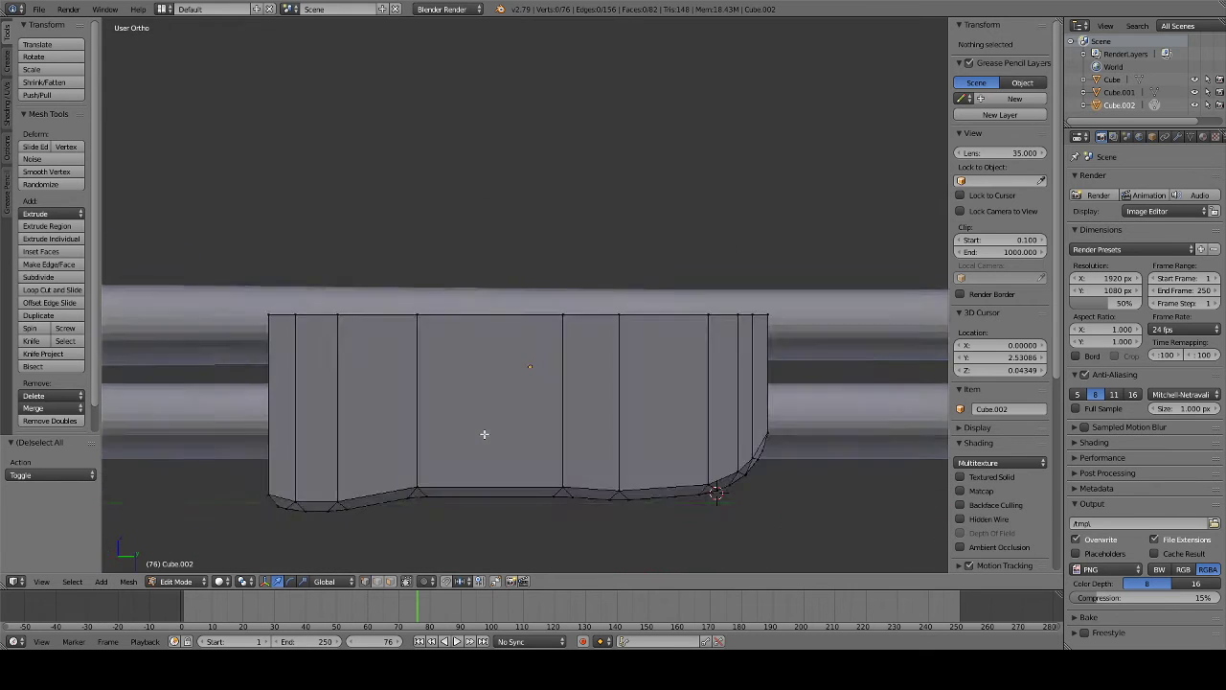
{"action": "key", "text": "alt+z"}
- Bevel the forend's top edges along its full length and orbit to inspect it
{"action": "left_click_drag", "start_coordinate": [216, 281], "coordinate": [831, 336]}
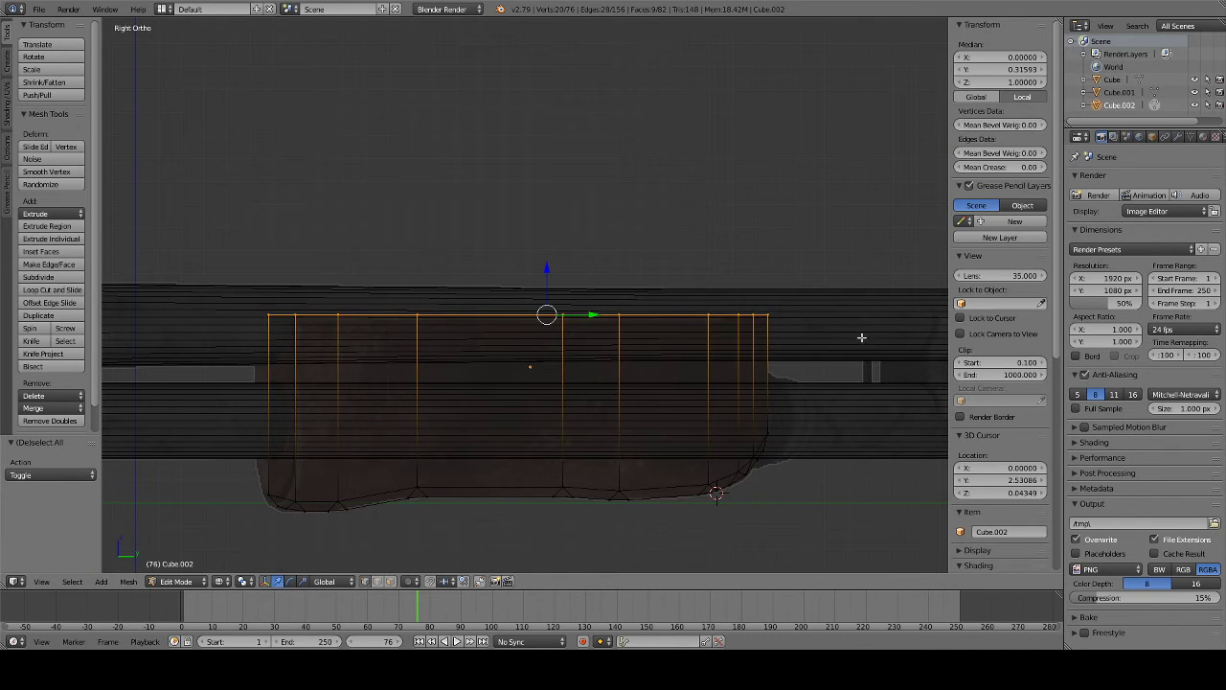
{"action": "key", "text": "ctrl+b"}
{"action": "left_click", "coordinate": [925, 353]}
{"action": "key", "text": "a"}
{"action": "key", "text": "alt+z"}
{"action": "mouse_move", "coordinate": [917, 353]}
{"action": "middle_mouse_down"}
{"action": "mouse_move", "coordinate": [646, 356]}
{"action": "mouse_move", "coordinate": [539, 381]}
{"action": "mouse_move", "coordinate": [518, 425]}
{"action": "mouse_move", "coordinate": [597, 356]}
{"action": "mouse_move", "coordinate": [657, 359]}
{"action": "middle_mouse_up"}
{"action": "scroll", "coordinate": [517, 422], "scroll_direction": "down", "scroll_amount": 3}
{"action": "scroll", "coordinate": [656, 359], "scroll_direction": "up", "scroll_amount": 4}
{"action": "scroll", "coordinate": [517, 339], "scroll_direction": "up", "scroll_amount": 3}
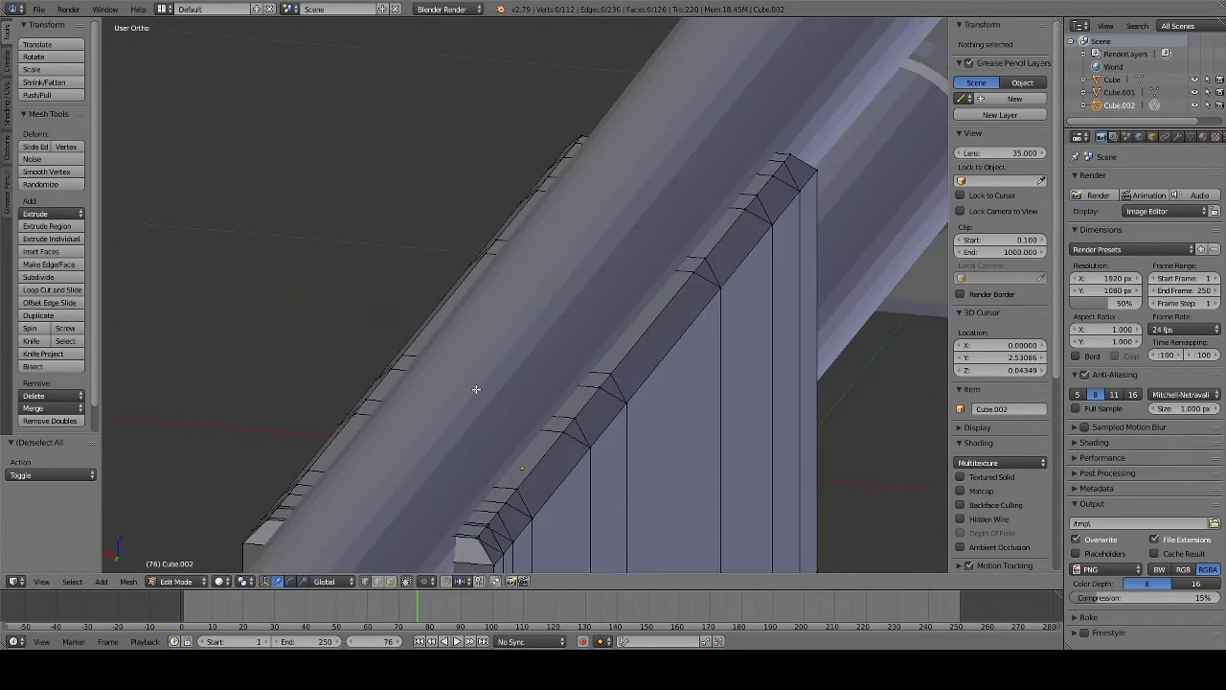
{"action": "mouse_move", "coordinate": [482, 394]}
{"action": "middle_mouse_down"}
{"action": "mouse_move", "coordinate": [396, 377]}
{"action": "mouse_move", "coordinate": [468, 376]}
{"action": "mouse_move", "coordinate": [311, 378]}
{"action": "mouse_move", "coordinate": [272, 386]}
{"action": "mouse_move", "coordinate": [249, 411]}
{"action": "mouse_move", "coordinate": [392, 419]}
{"action": "mouse_move", "coordinate": [517, 389]}
{"action": "mouse_move", "coordinate": [774, 386]}
{"action": "mouse_move", "coordinate": [710, 399]}
{"action": "middle_mouse_up"}
- Check the whole gun in Object Mode, then re-enter Edit Mode in wireframe Right Ortho on the receiver
{"action": "key", "text": "Tab"}
{"action": "scroll", "coordinate": [311, 377], "scroll_direction": "down", "scroll_amount": 4}
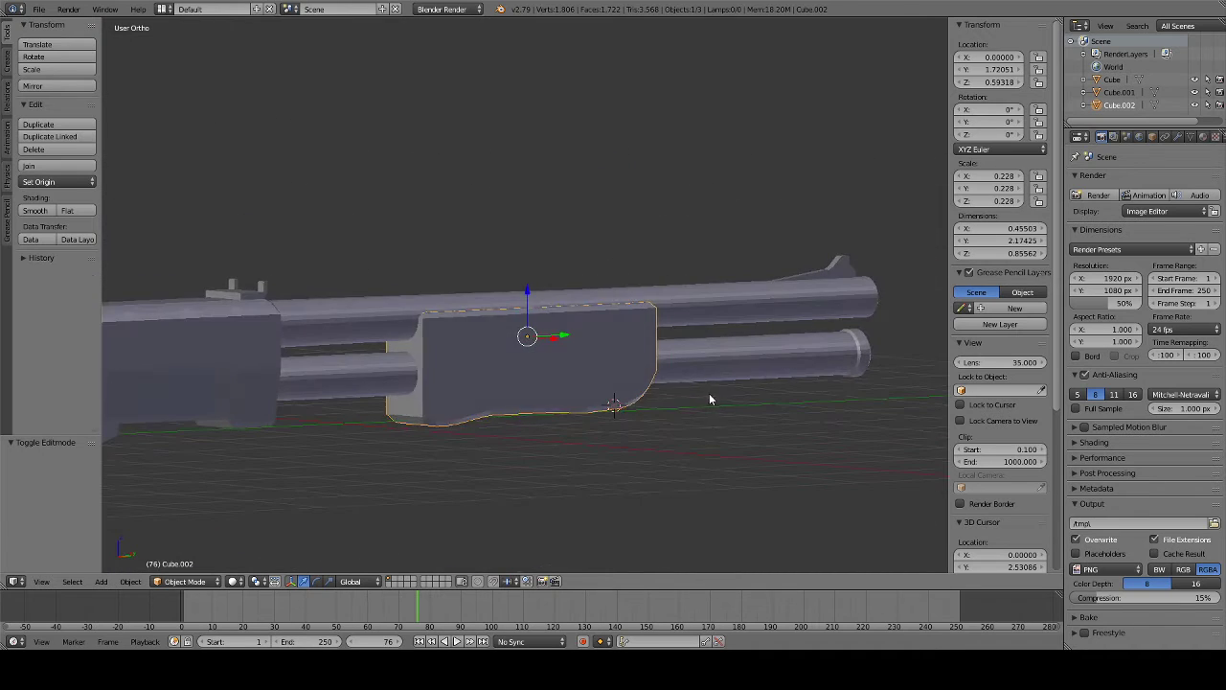
{"action": "key", "text": "Tab"}
{"action": "key", "text": "KP_3"}
{"action": "key", "text": "z"}
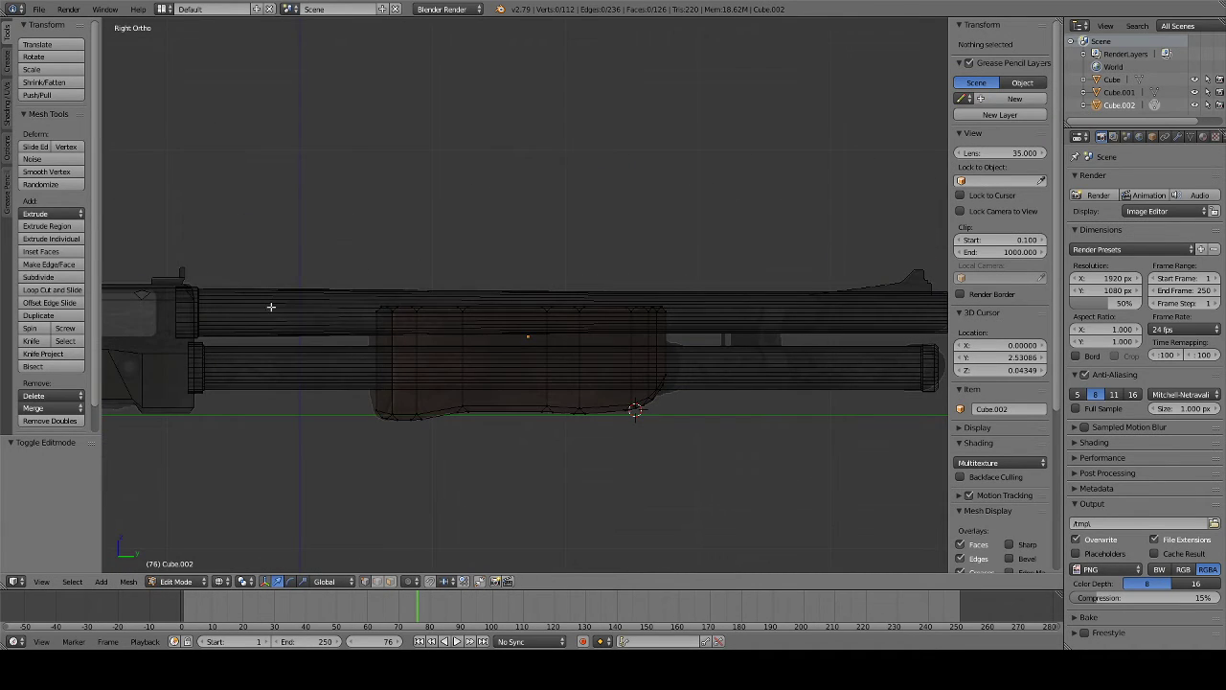
{"action": "middle_click_drag", "start_coordinate": [271, 307], "coordinate": [360, 315], "text": "shift"}
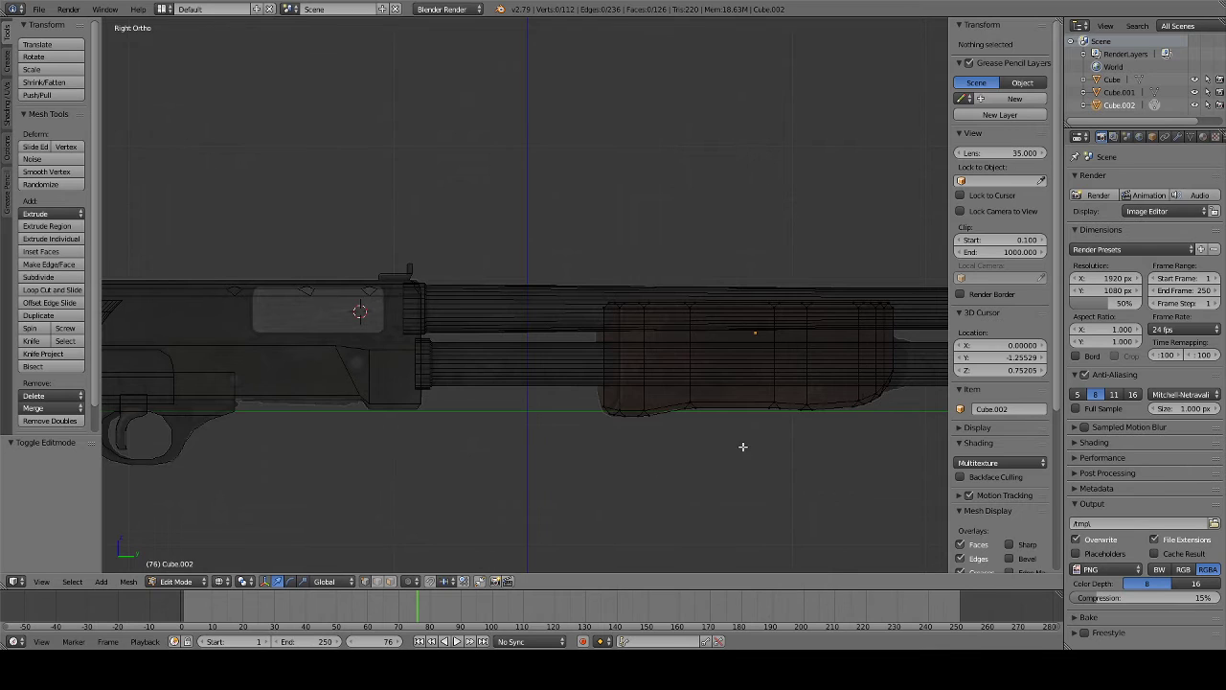
- Add a cube mesh and scale it down to a small box
{"action": "left_click", "coordinate": [102, 581]}
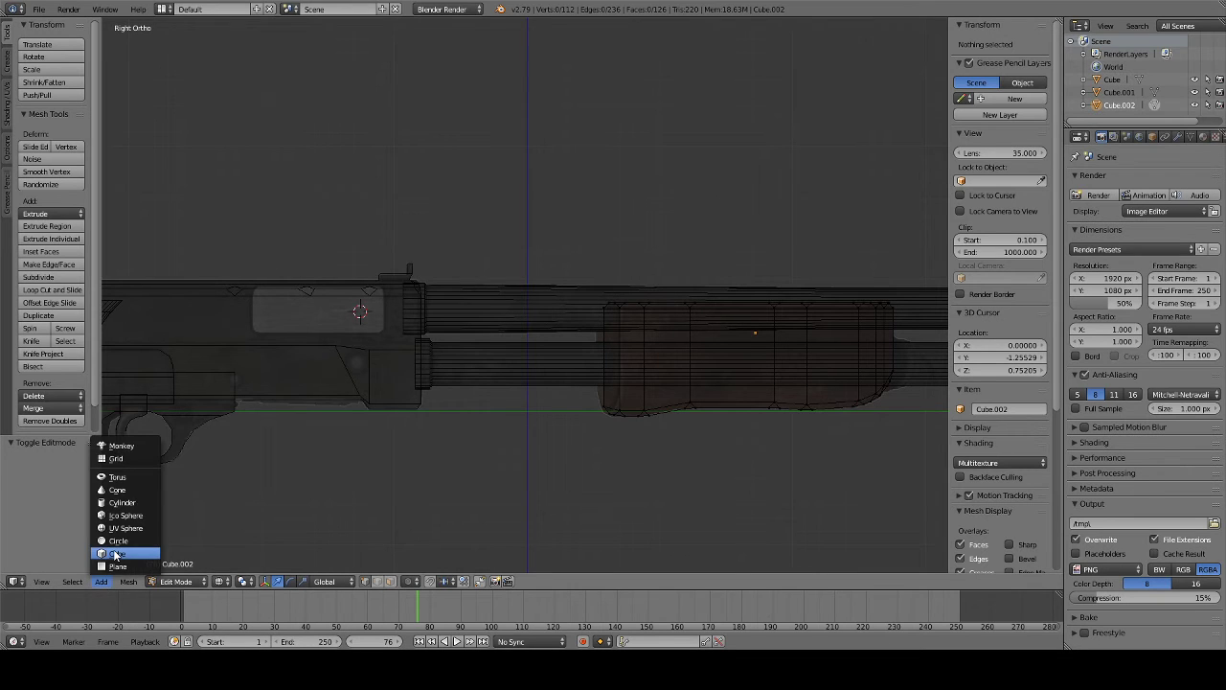
{"action": "left_click", "coordinate": [115, 554]}
{"action": "key", "text": "s"}
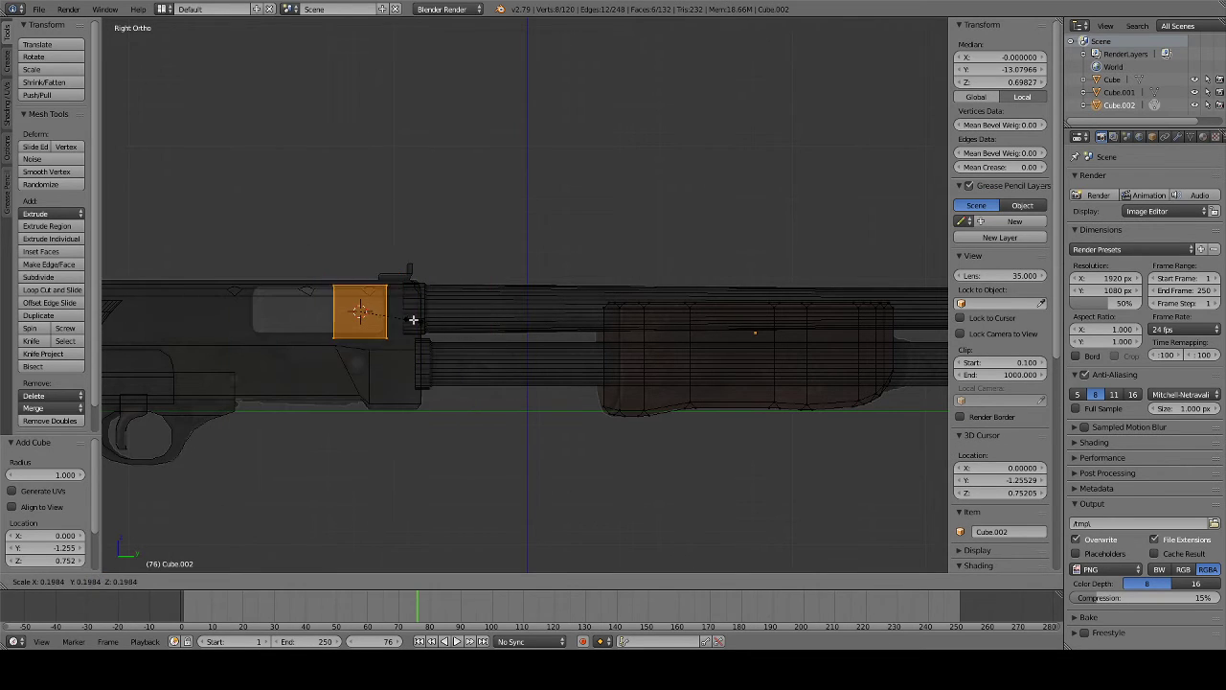
{"action": "left_click", "coordinate": [408, 314]}
{"action": "key", "text": "z"}
{"action": "middle_click_drag", "start_coordinate": [408, 314], "coordinate": [450, 279]}
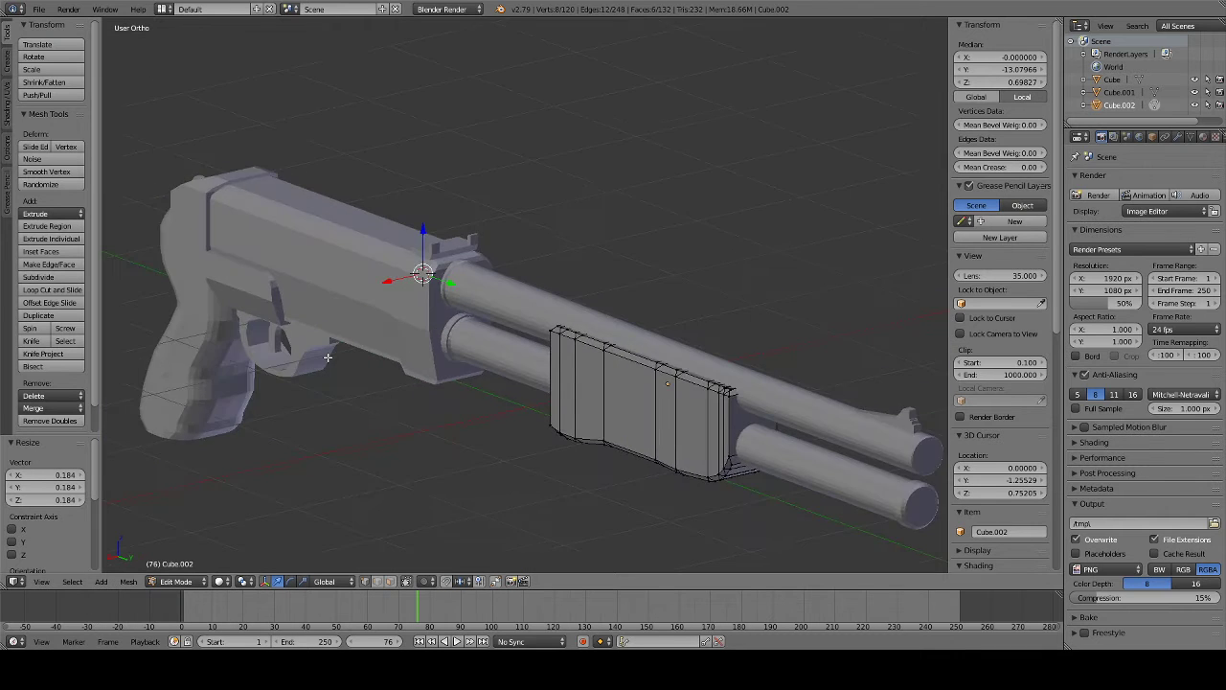
- Move the box along X onto the receiver side and return to wireframe right view
{"action": "key", "text": "g"}
{"action": "key", "text": "x"}
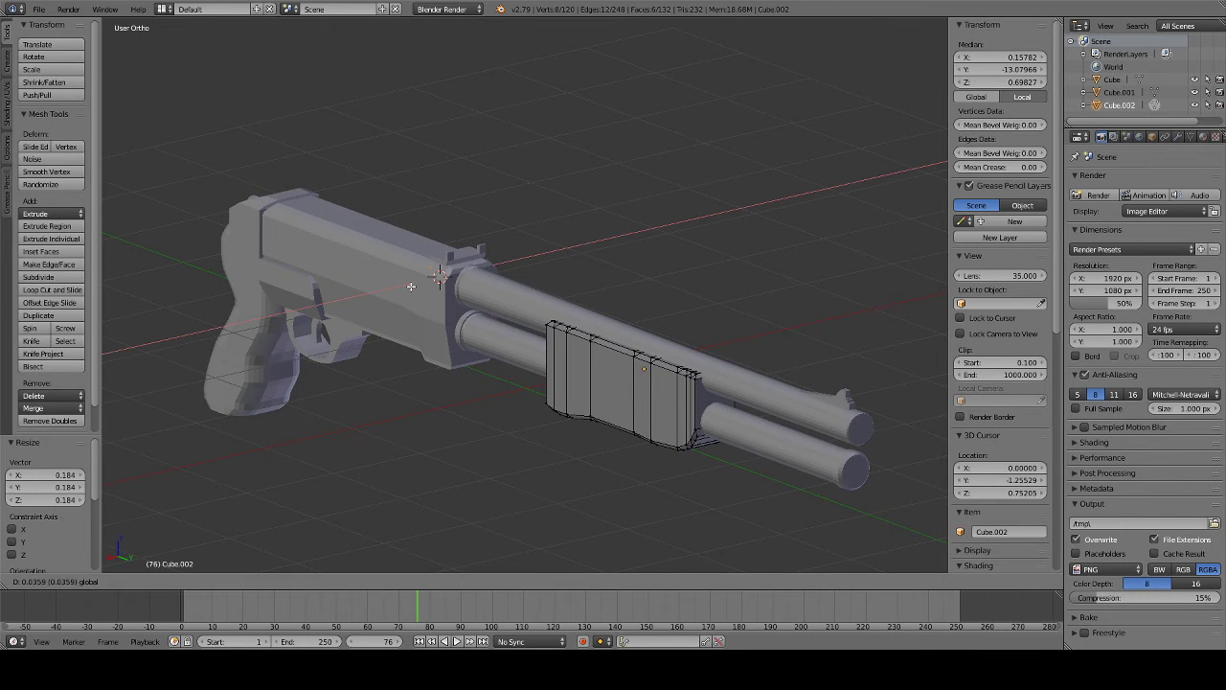
{"action": "left_click", "coordinate": [411, 286]}
{"action": "key", "text": "KP_3"}
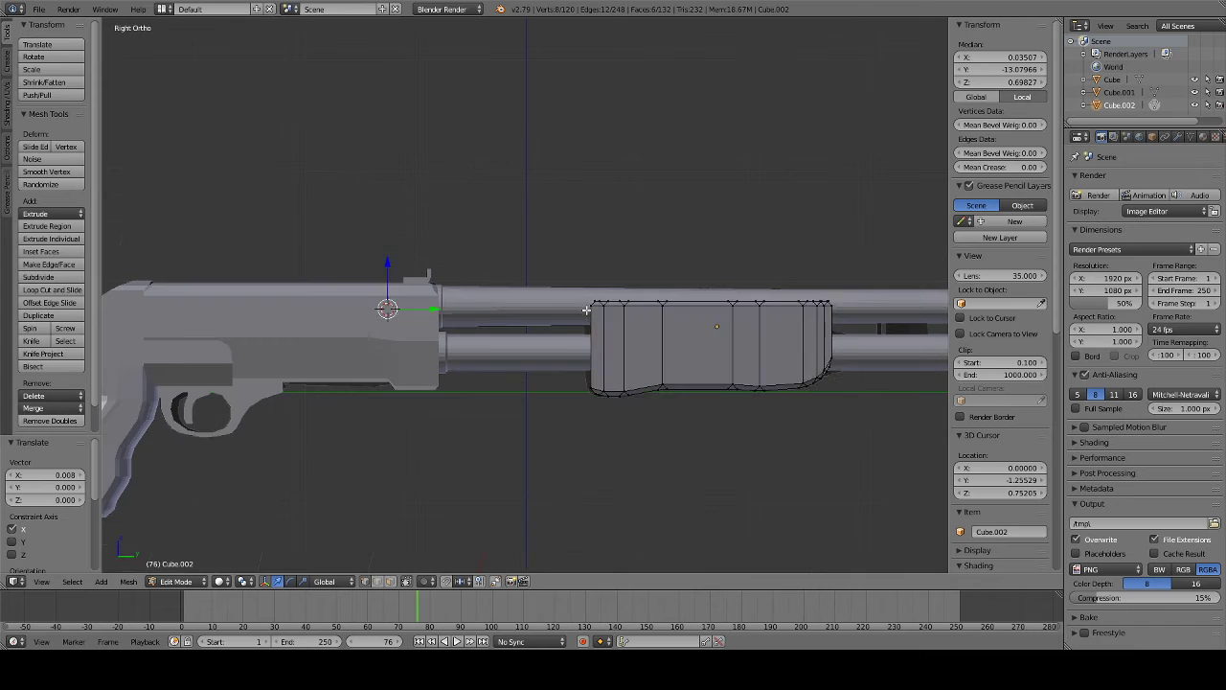
{"action": "key", "text": "Tab"}
{"action": "key", "text": "Tab"}
{"action": "key", "text": "z"}
{"action": "scroll", "coordinate": [288, 329], "scroll_direction": "up", "scroll_amount": 4}
- Stretch the box's left side along Y to the port's end and select its top edge
{"action": "key", "text": "a"}
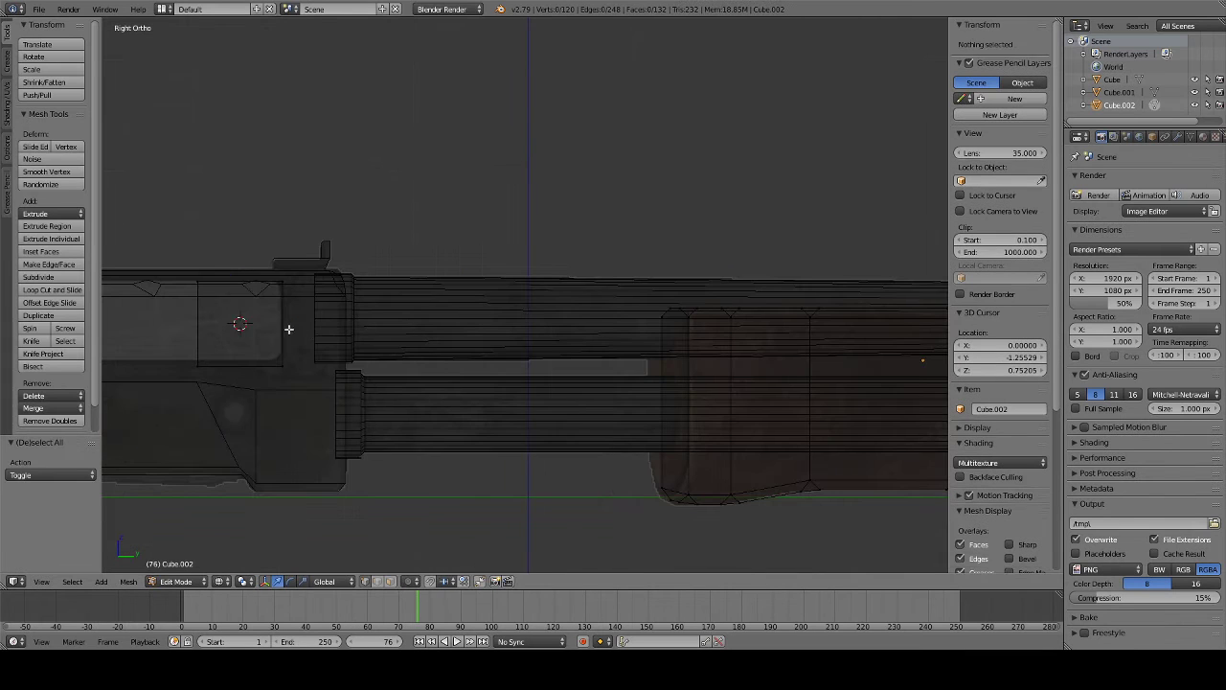
{"action": "left_click_drag", "start_coordinate": [165, 261], "coordinate": [211, 424]}
{"action": "scroll", "coordinate": [419, 324], "scroll_direction": "down", "scroll_amount": 5, "text": "ctrl"}
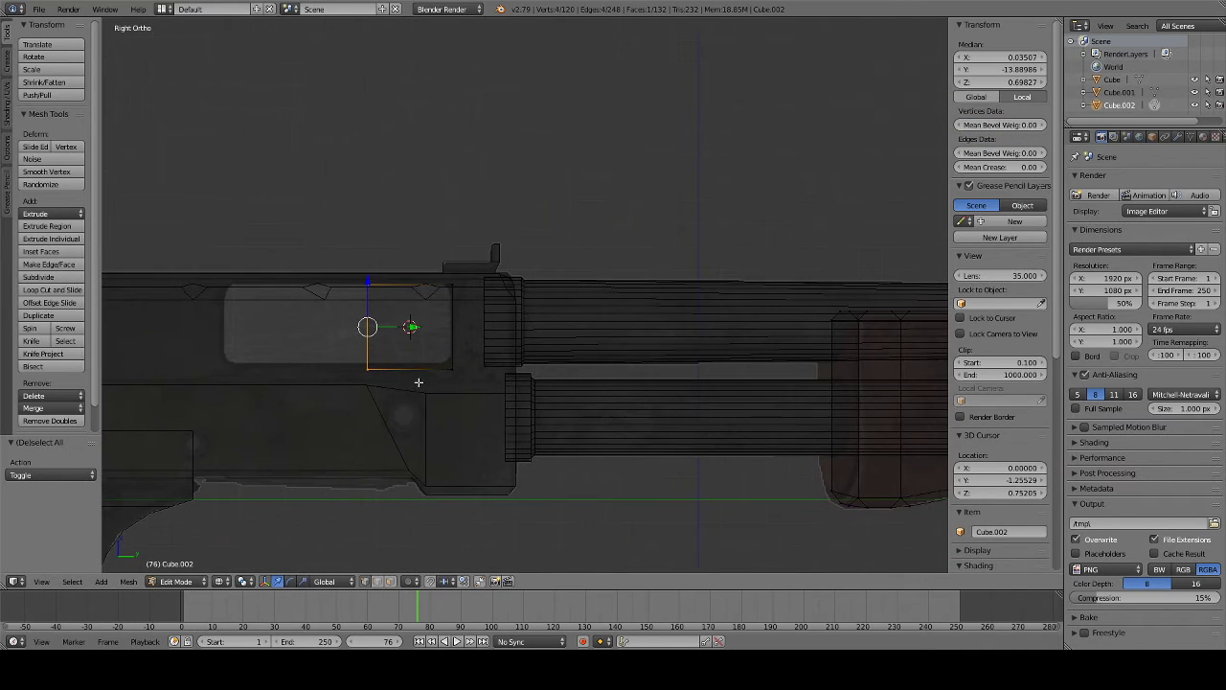
{"action": "key", "text": "g"}
{"action": "key", "text": "y"}
{"action": "left_click", "coordinate": [273, 322]}
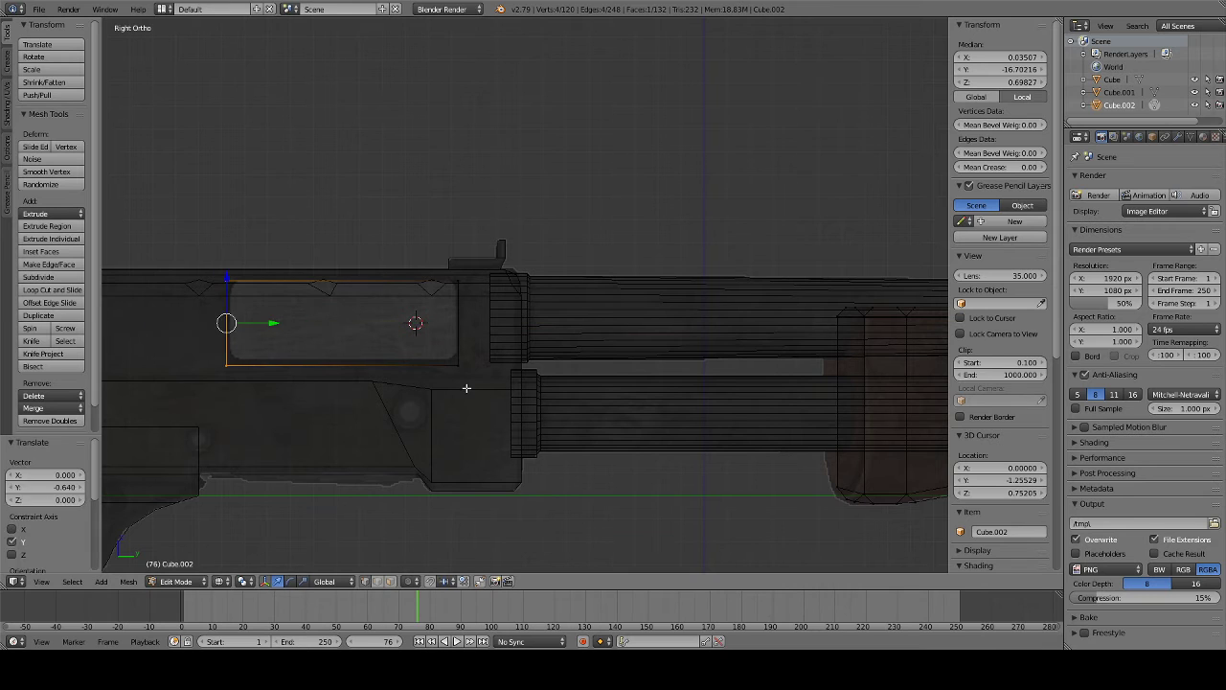
{"action": "key", "text": "a"}
{"action": "key", "text": "b"}
{"action": "left_click_drag", "start_coordinate": [215, 272], "coordinate": [489, 299]}
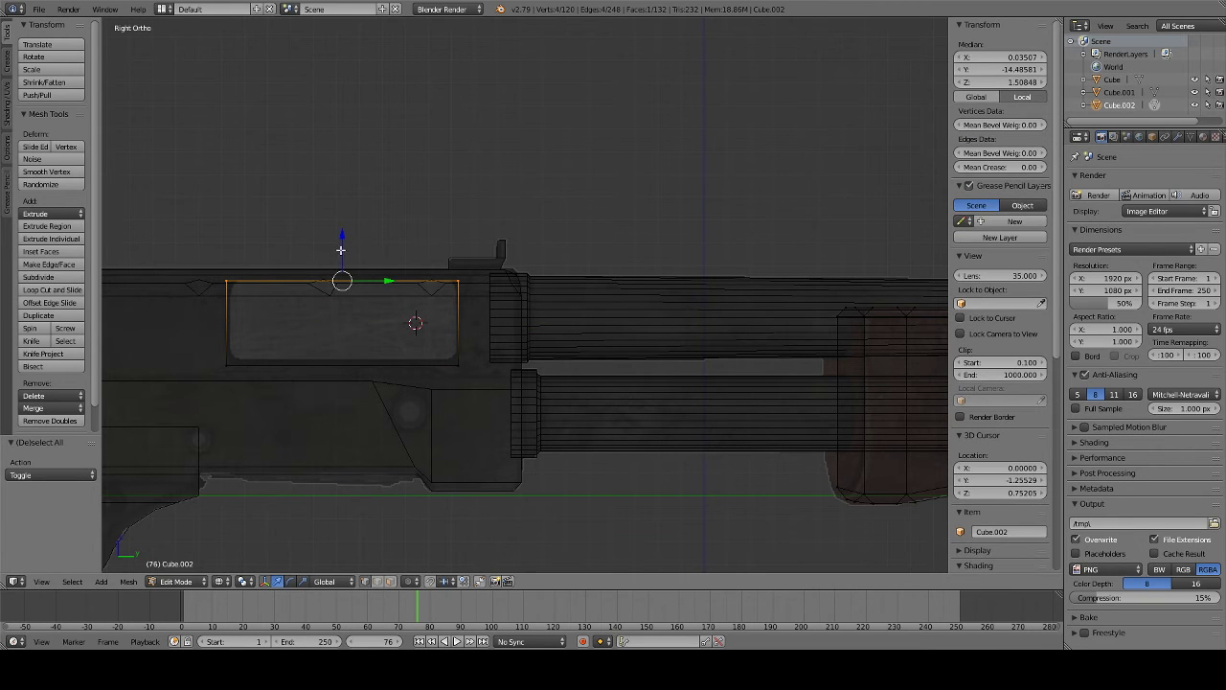
- Switch to solid shading and pan the view toward the barrel end
{"action": "key", "text": "a"}
{"action": "key", "text": "z"}
{"action": "key", "text": "z"}
{"action": "scroll", "coordinate": [468, 321], "scroll_direction": "down", "scroll_amount": 3}
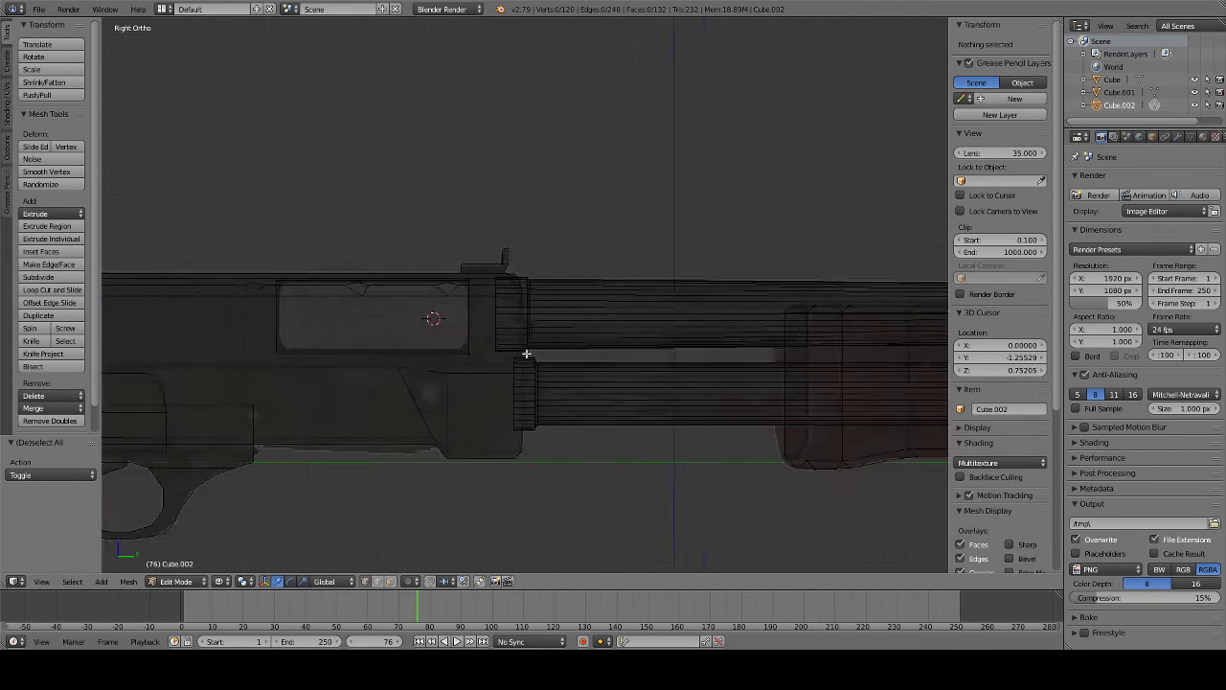
{"action": "scroll", "coordinate": [528, 351], "scroll_direction": "down", "scroll_amount": 2}
{"action": "middle_click_drag", "start_coordinate": [654, 411], "coordinate": [247, 402], "text": "shift"}
- Select the barrel object and add a new cube to its mesh
{"action": "key", "text": "Tab"}
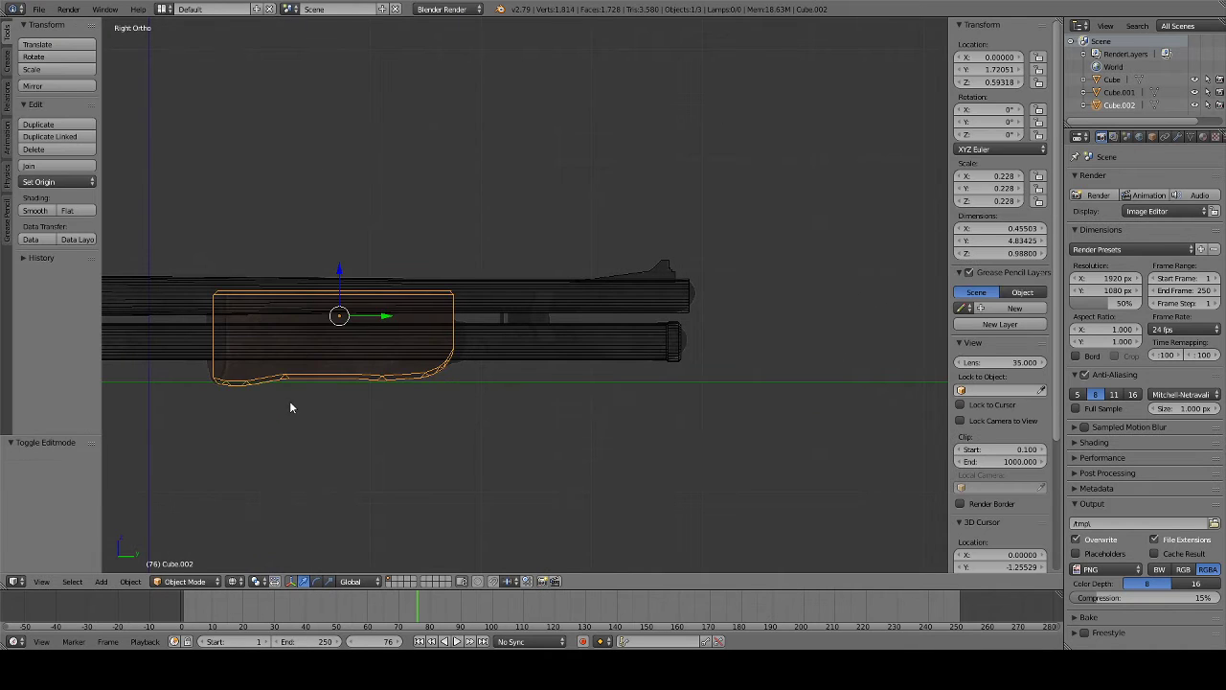
{"action": "scroll", "coordinate": [454, 371], "scroll_direction": "down", "scroll_amount": 3}
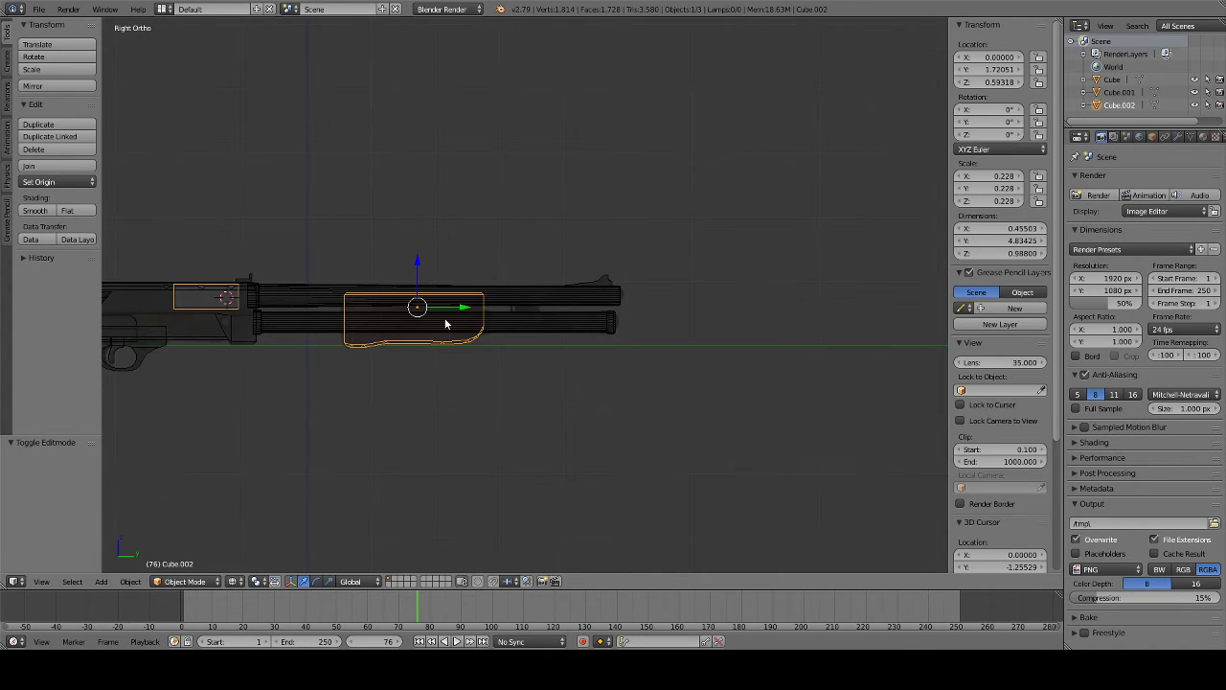
{"action": "scroll", "coordinate": [544, 348], "scroll_direction": "up", "scroll_amount": 4}
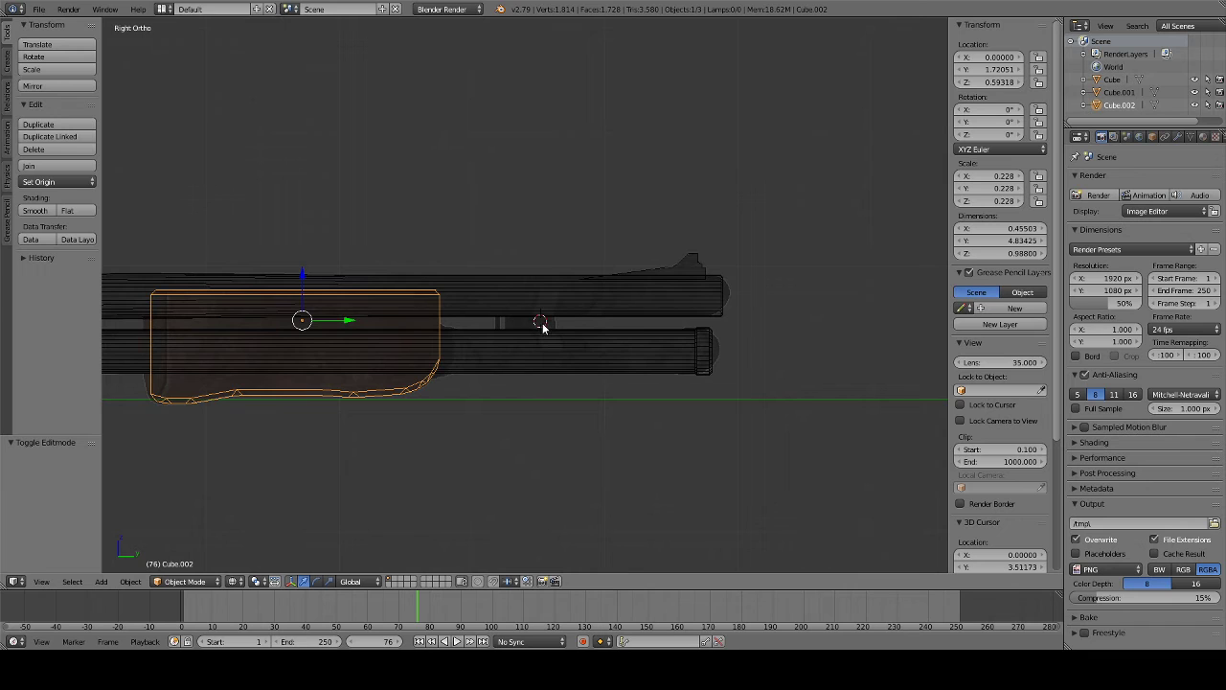
{"action": "key", "text": "Tab"}
{"action": "key", "text": "Tab"}
{"action": "right_click", "coordinate": [544, 319]}
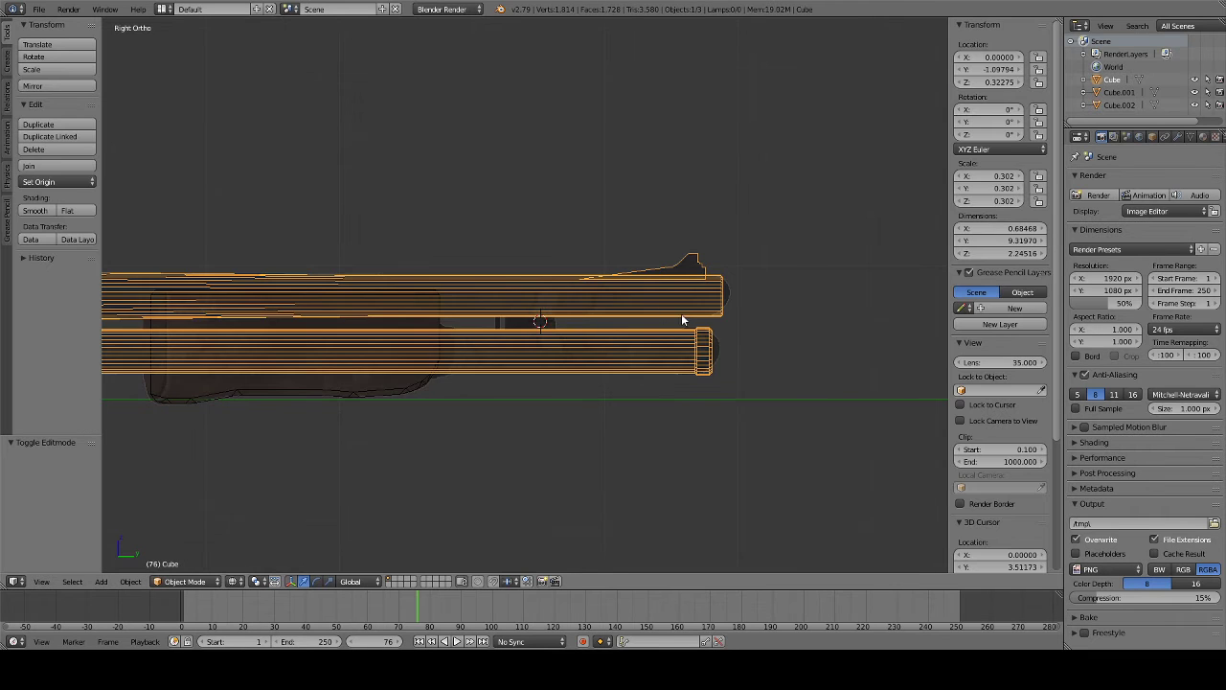
{"action": "key", "text": "Tab"}
{"action": "left_click", "coordinate": [101, 582]}
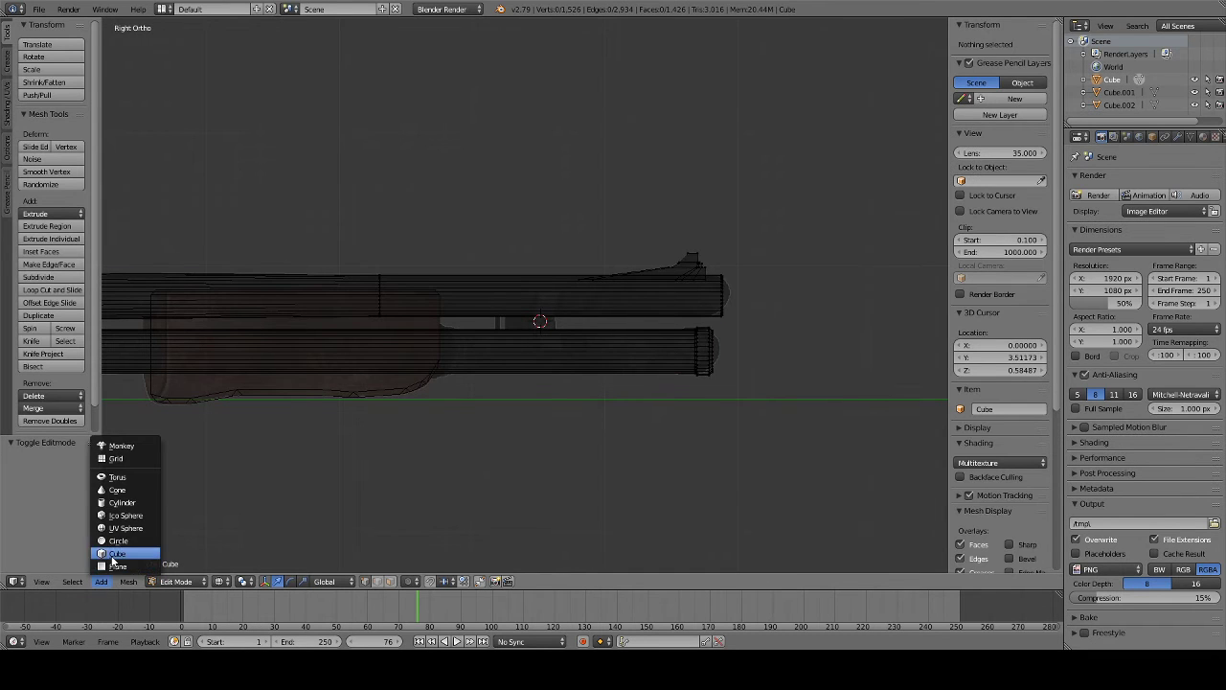
{"action": "left_click", "coordinate": [113, 556]}
- Shrink the new cube to a tiny size and nudge it upward
{"action": "key", "text": "s"}
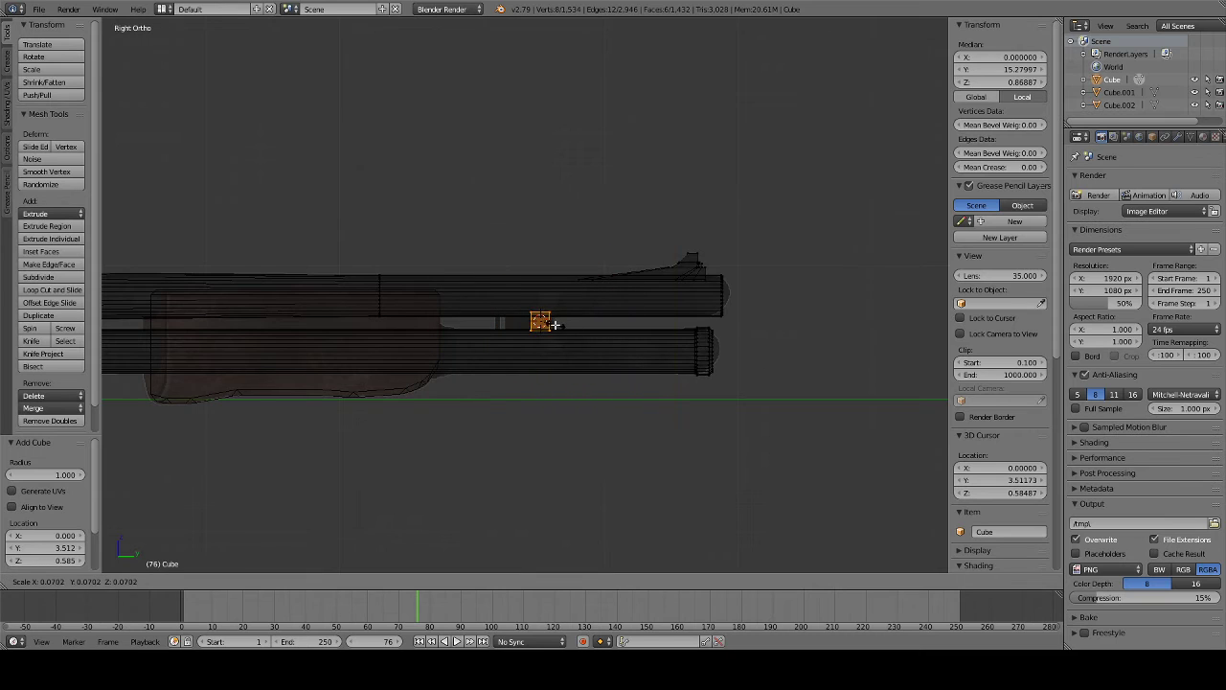
{"action": "left_click", "coordinate": [551, 323]}
{"action": "left_click_drag", "start_coordinate": [539, 300], "coordinate": [539, 295]}
{"action": "key", "text": "z"}
{"action": "middle_click_drag", "start_coordinate": [539, 295], "coordinate": [668, 333]}
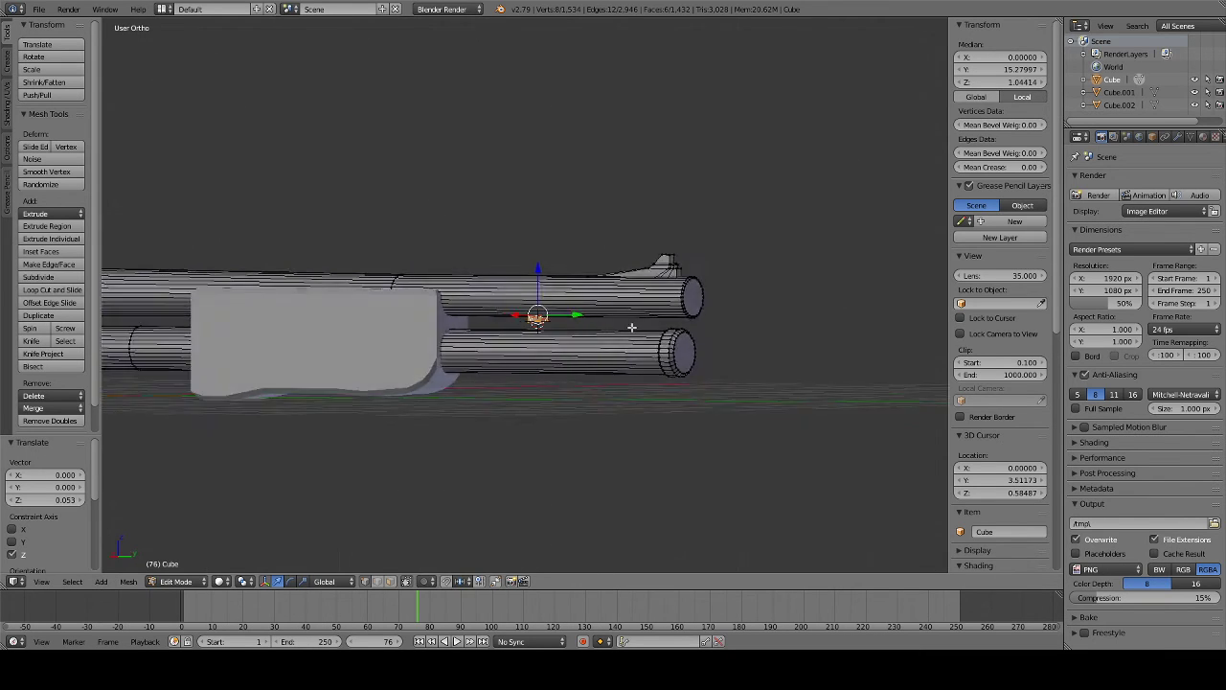
{"action": "key", "text": "z"}
{"action": "key", "text": "KP_3"}
- Stretch the cube's bottom vertices down between the barrel and magazine tube
{"action": "scroll", "coordinate": [690, 329], "scroll_direction": "up", "scroll_amount": 5}
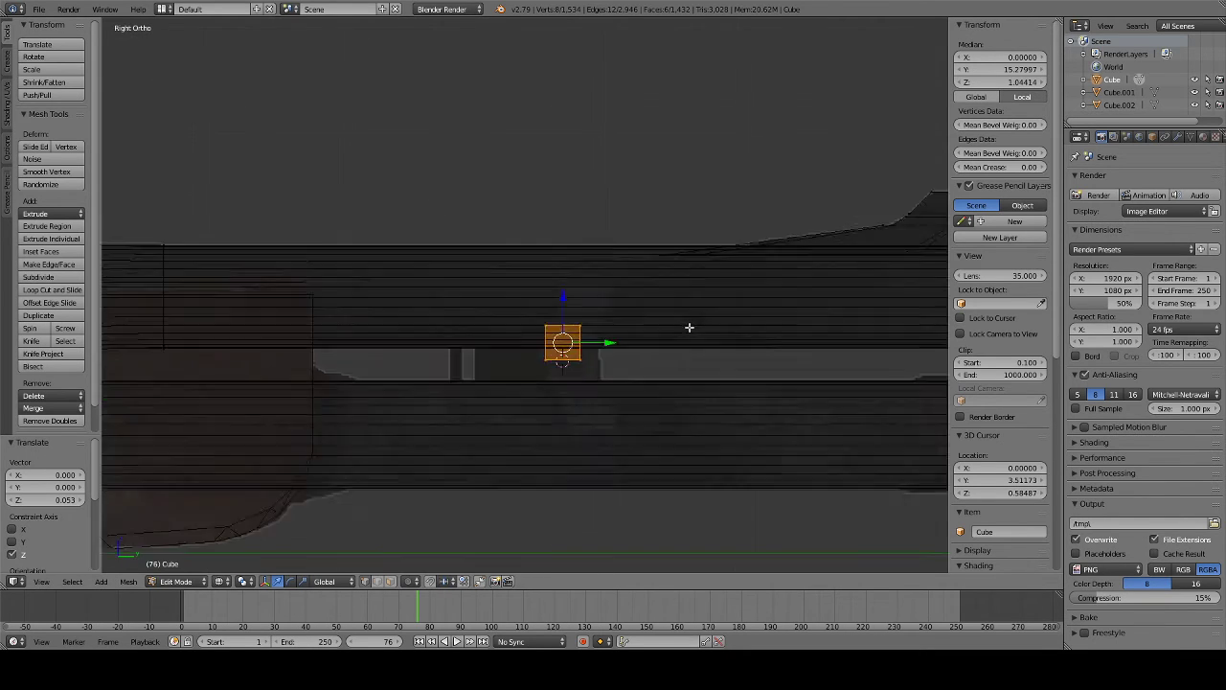
{"action": "key", "text": "a"}
{"action": "key", "text": "b"}
{"action": "mouse_move", "coordinate": [548, 359]}
{"action": "left_mouse_down"}
{"action": "mouse_move", "coordinate": [610, 383]}
{"action": "mouse_move", "coordinate": [618, 441]}
{"action": "left_mouse_up"}
{"action": "key", "text": "g"}
{"action": "key", "text": "z"}
{"action": "left_click", "coordinate": [582, 421]}
- Raise the block's top vertices into the barrel and shift them slightly along Y
{"action": "key", "text": "a"}
{"action": "key", "text": "b"}
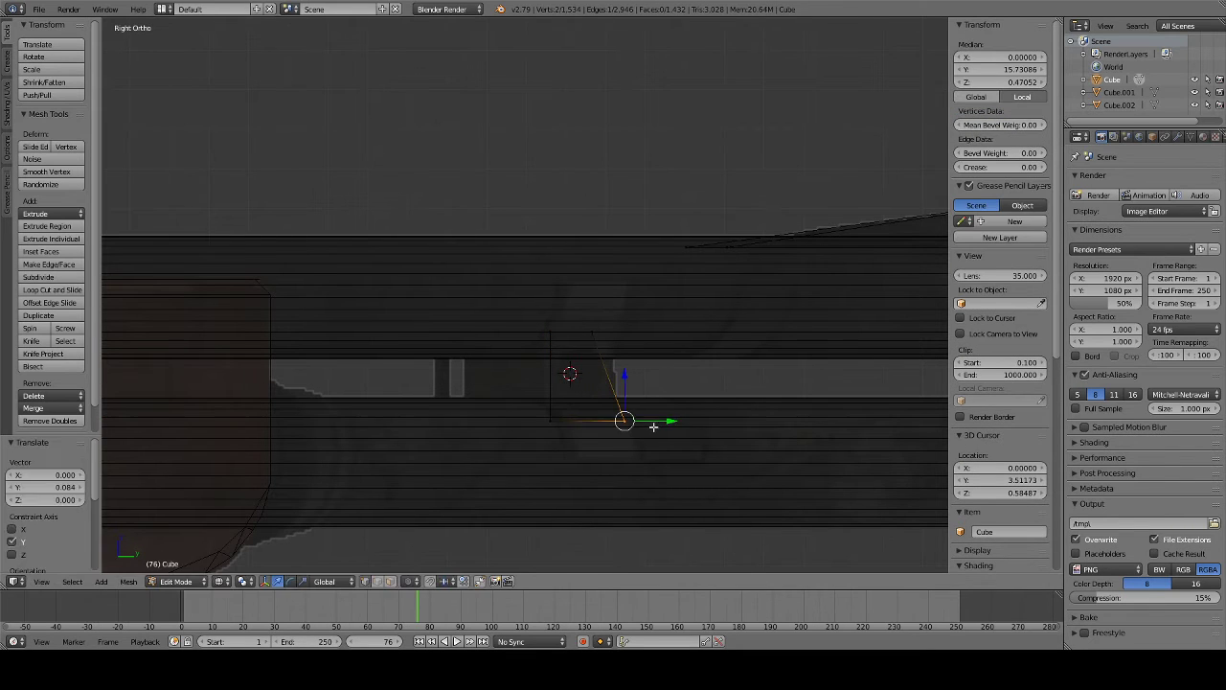
{"action": "key", "text": "g"}
{"action": "key", "text": "z"}
{"action": "left_click", "coordinate": [608, 339]}
{"action": "key", "text": "g"}
{"action": "key", "text": "y"}
{"action": "left_click", "coordinate": [635, 334]}
- Widen the block by moving its left vertical edge along the barrel
{"action": "key", "text": "a"}
{"action": "key", "text": "b"}
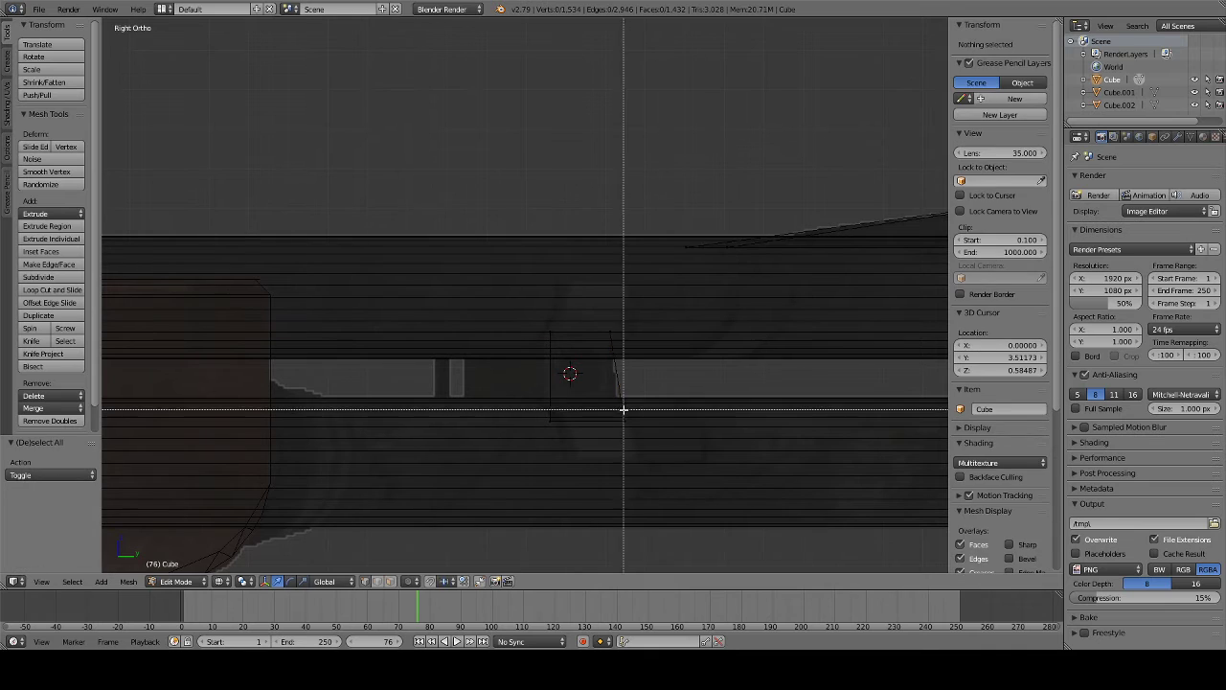
{"action": "left_click_drag", "start_coordinate": [613, 404], "coordinate": [660, 426]}
{"action": "key", "text": "a"}
{"action": "key", "text": "b"}
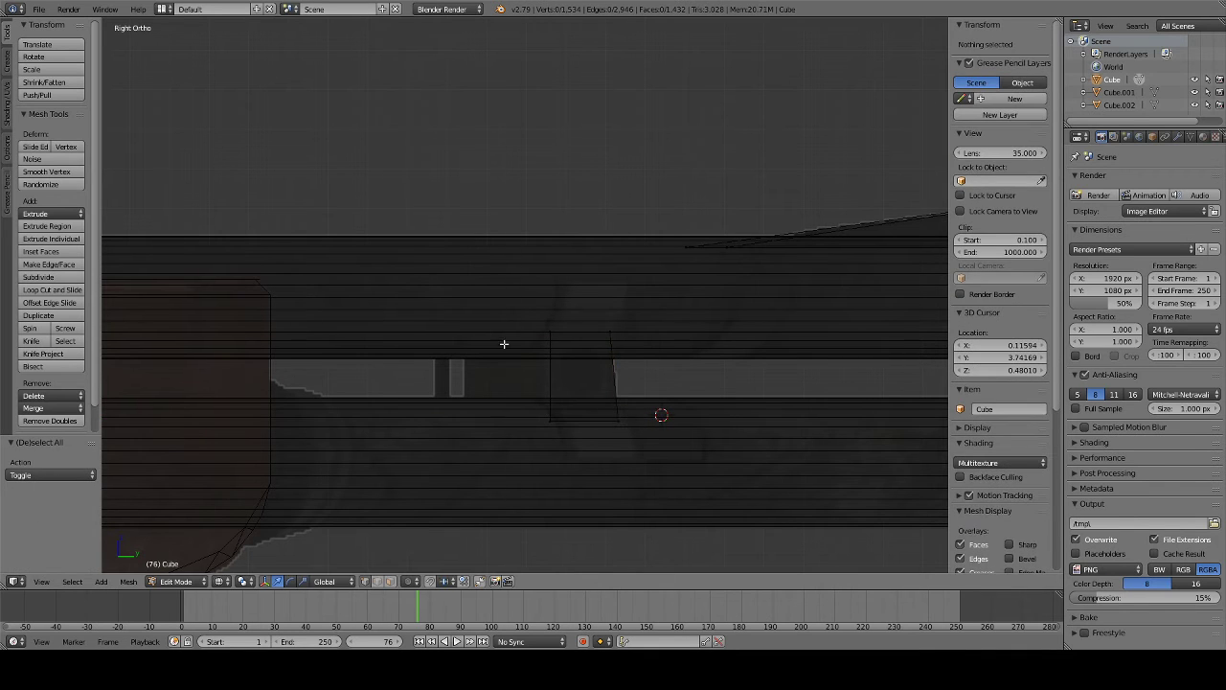
{"action": "left_click_drag", "start_coordinate": [532, 307], "coordinate": [610, 462]}
{"action": "left_click_drag", "start_coordinate": [593, 381], "coordinate": [520, 379]}
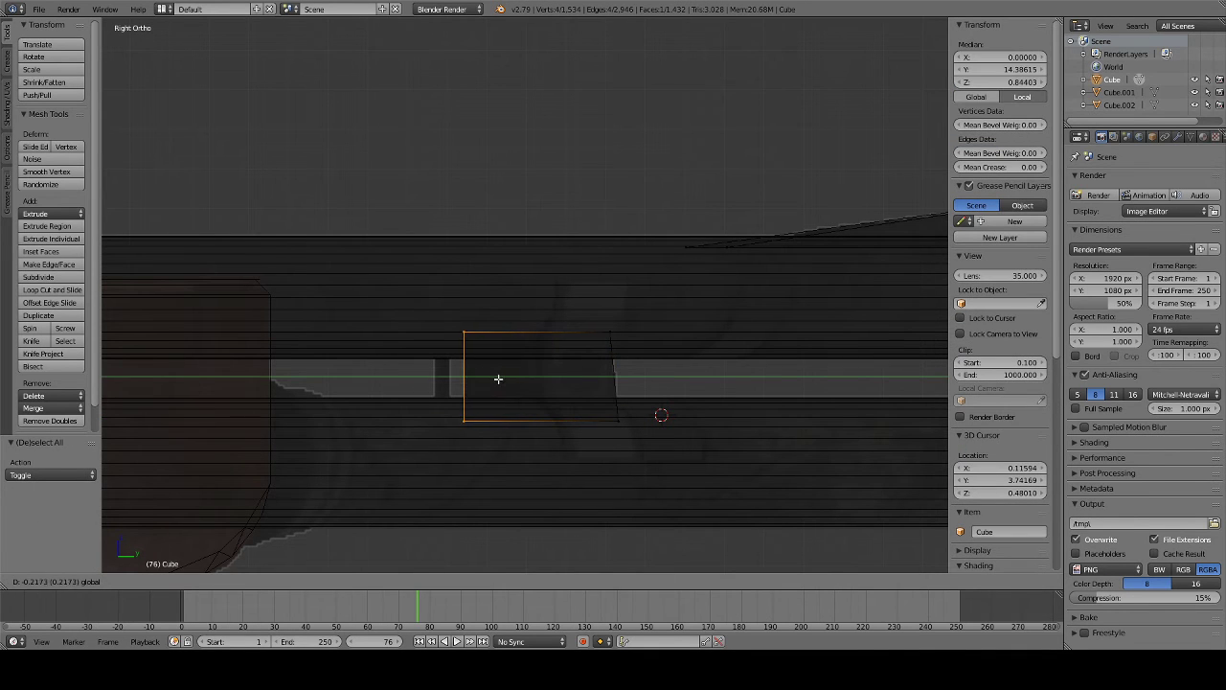
{"action": "left_click", "coordinate": [498, 378]}
- Add vertical loop cuts and a horizontal loop cut near the block's top
{"action": "key", "text": "a"}
{"action": "key", "text": "ctrl+r"}
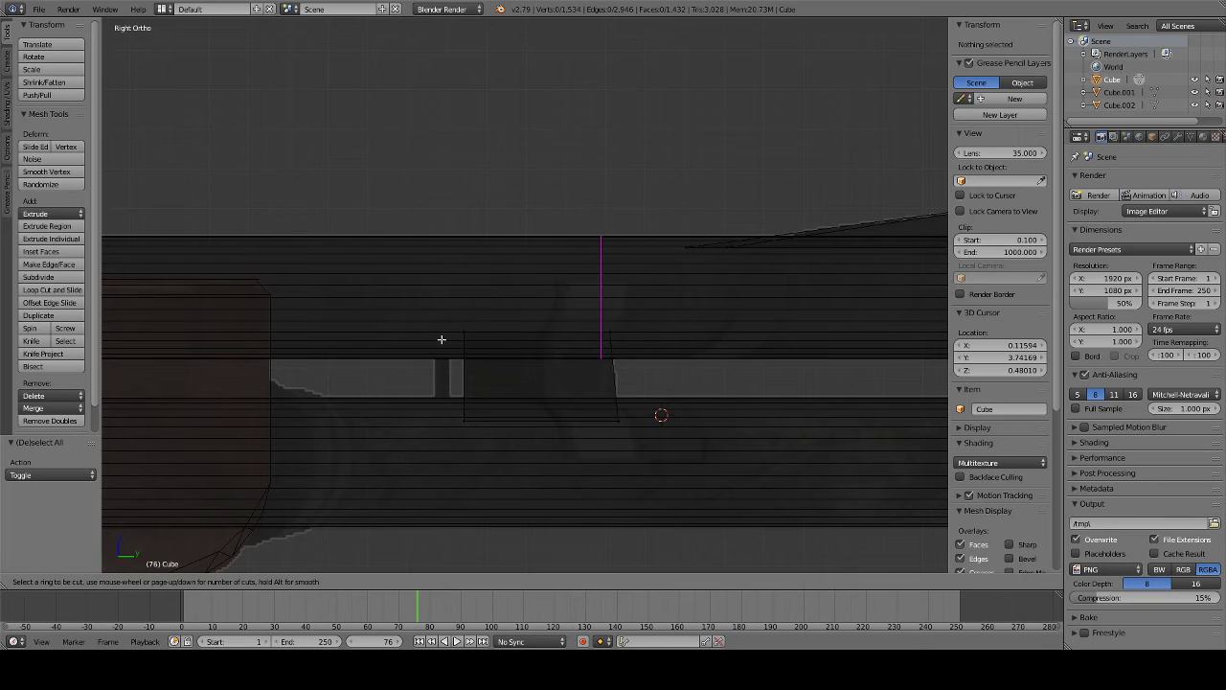
{"action": "left_click", "coordinate": [475, 382]}
{"action": "left_click", "coordinate": [474, 378]}
{"action": "key", "text": "ctrl+r"}
{"action": "left_click", "coordinate": [611, 363]}
{"action": "left_click", "coordinate": [603, 361]}
{"action": "key", "text": "ctrl+r"}
{"action": "left_click", "coordinate": [612, 352]}
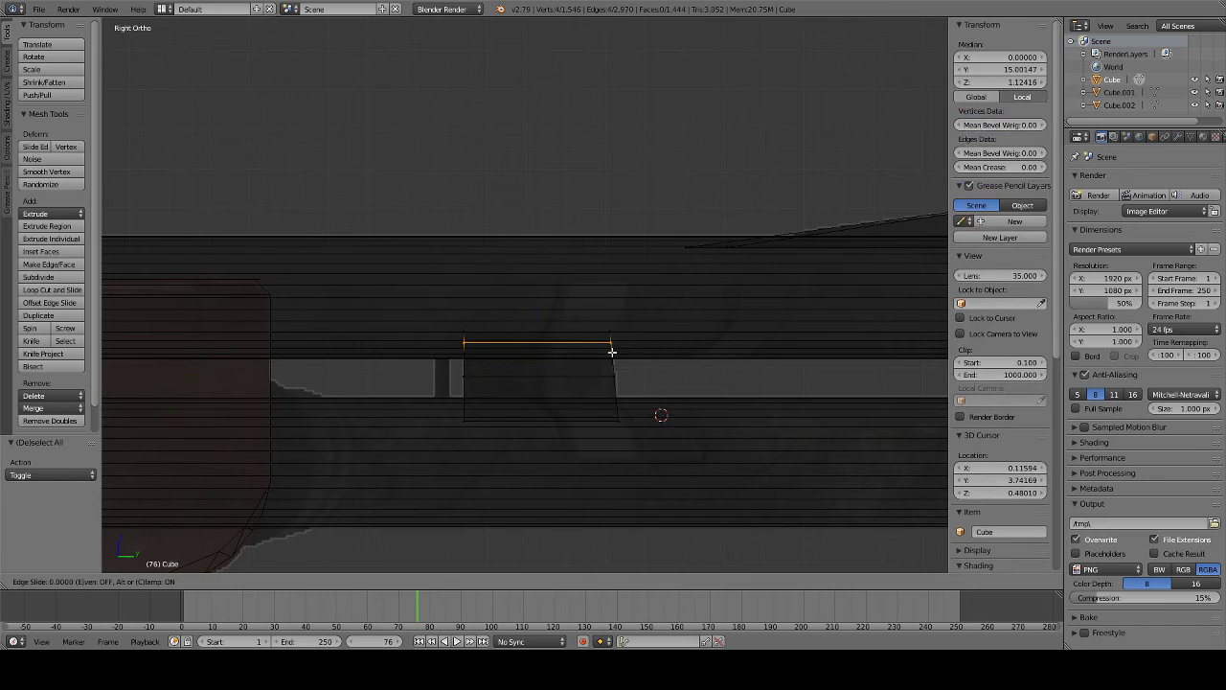
{"action": "left_click", "coordinate": [462, 336]}
{"action": "key", "text": "ctrl+r"}
{"action": "left_click", "coordinate": [463, 340]}
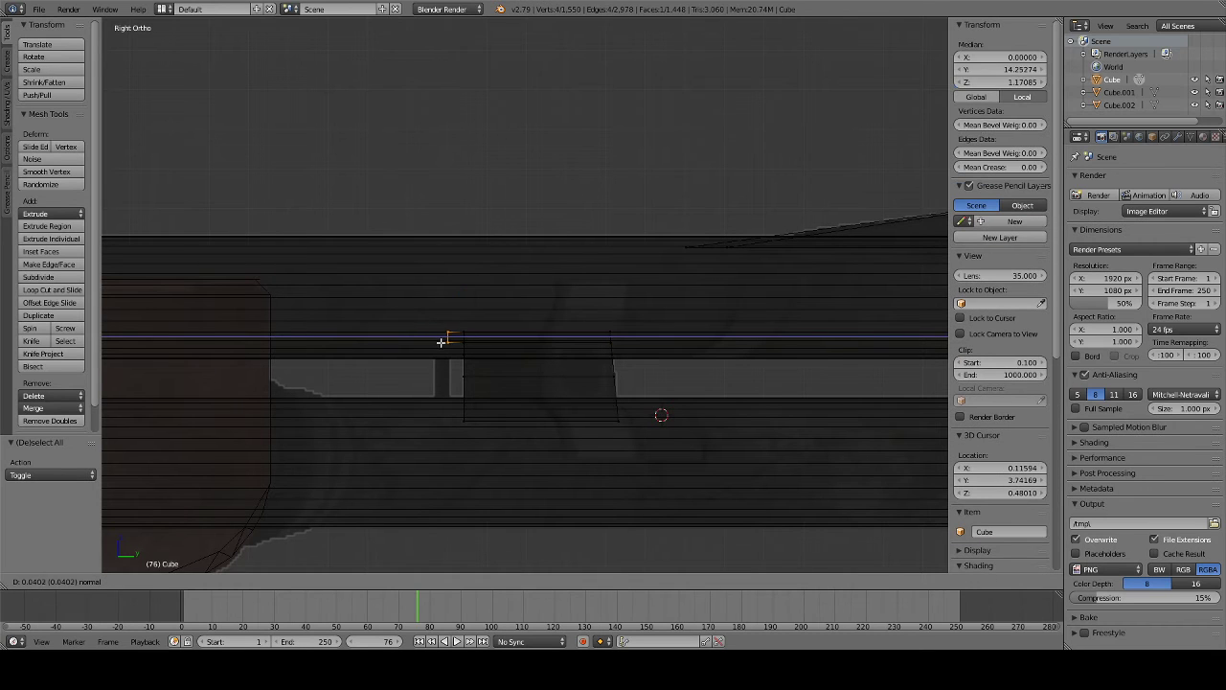
- Extrude the small block's faces outward along their normal
{"action": "left_click", "coordinate": [444, 350]}
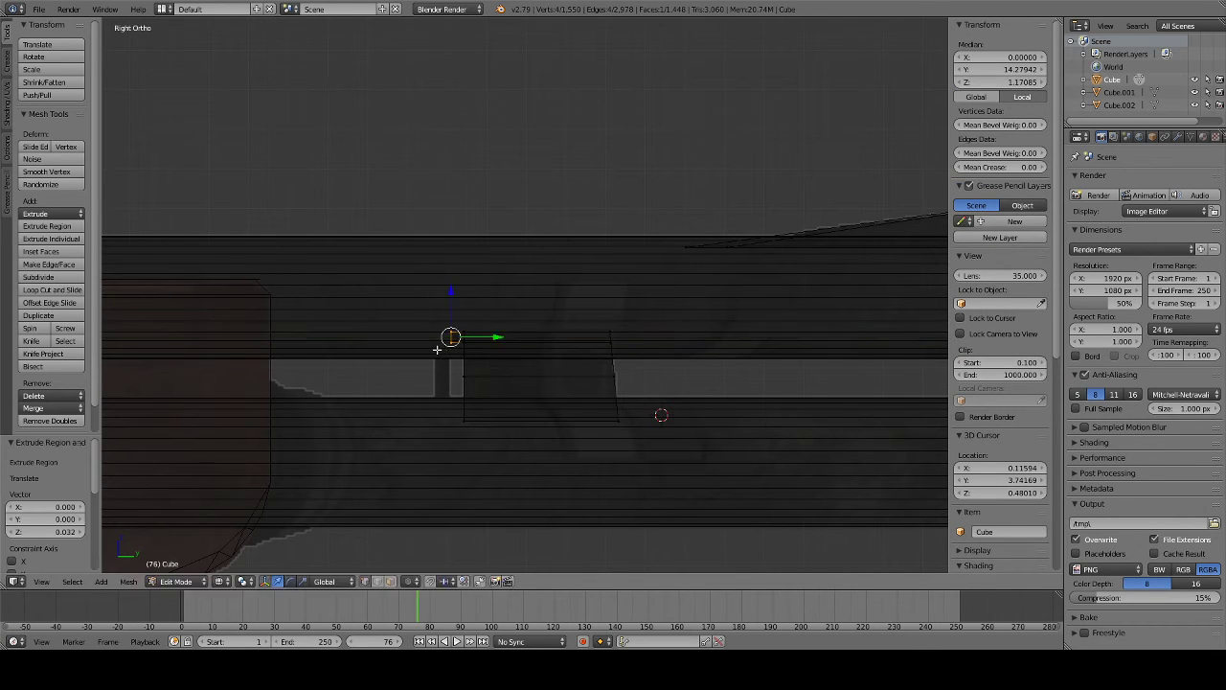
{"action": "key", "text": "e"}
{"action": "left_click", "coordinate": [420, 353]}
{"action": "key", "text": "a"}
{"action": "key", "text": "b"}
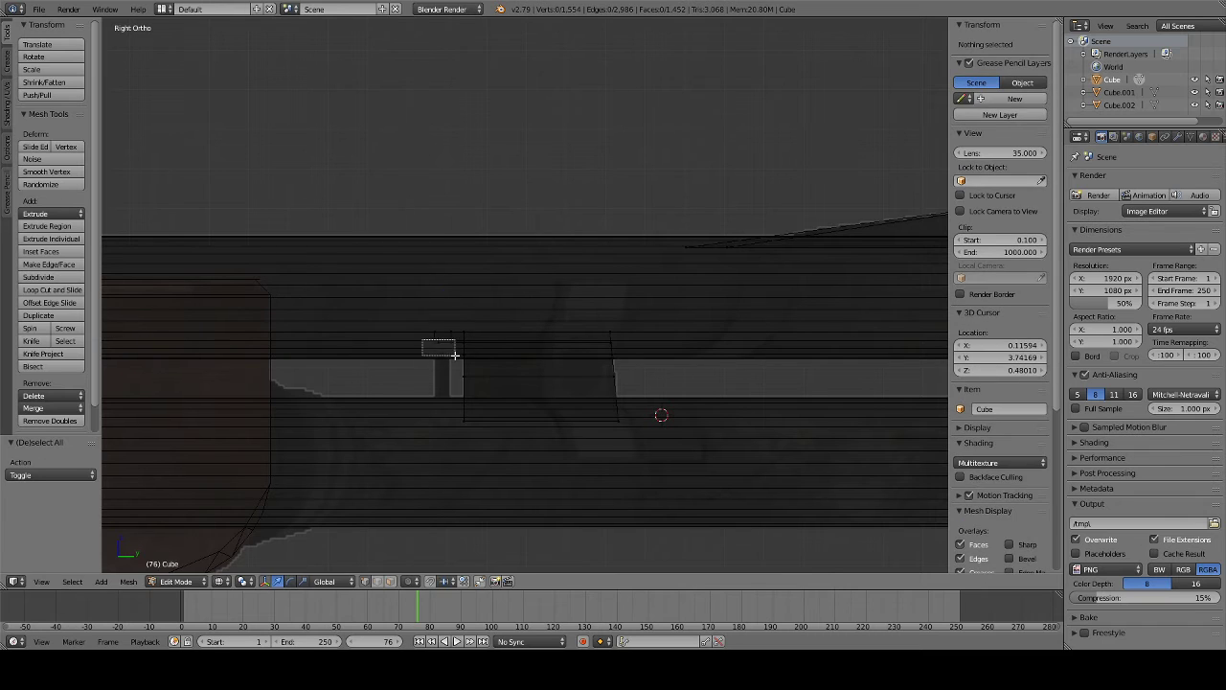
{"action": "left_click_drag", "start_coordinate": [455, 354], "coordinate": [456, 356]}
{"action": "key", "text": "e"}
{"action": "left_click", "coordinate": [455, 447]}
- Bevel the small block's edges in wireframe, then return to solid shading
{"action": "key", "text": "a"}
{"action": "middle_click_drag", "start_coordinate": [528, 447], "coordinate": [599, 464]}
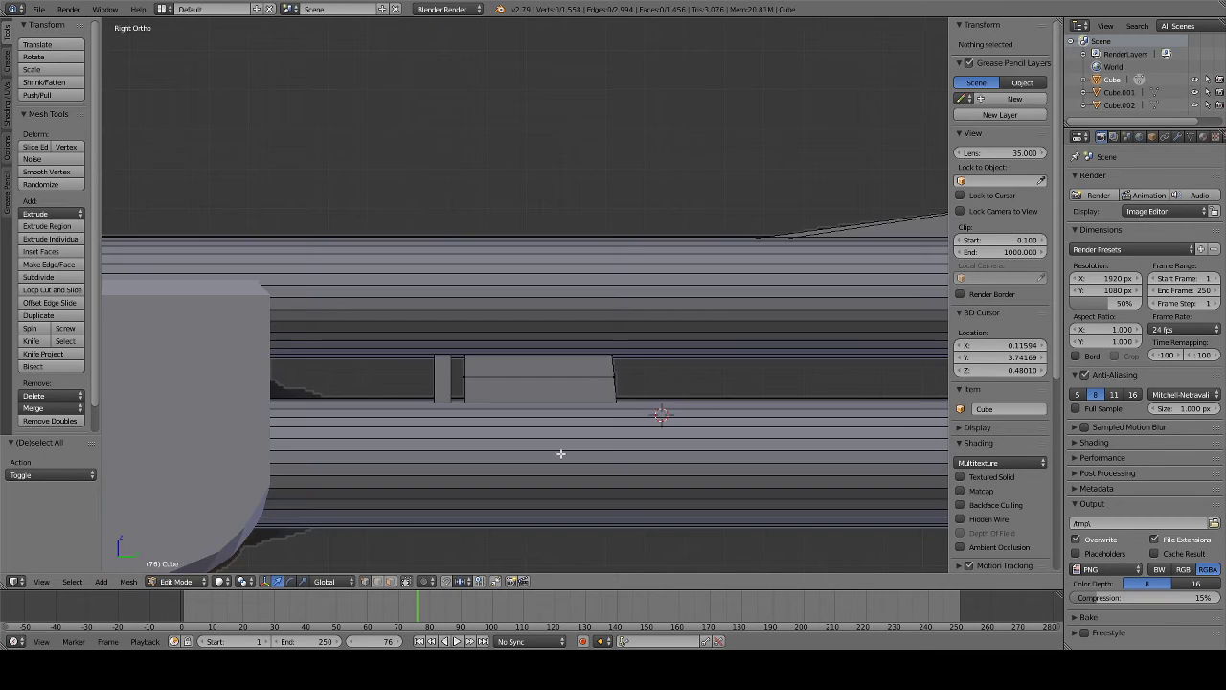
{"action": "key", "text": "a"}
{"action": "mouse_move", "coordinate": [580, 418]}
{"action": "middle_mouse_down"}
{"action": "mouse_move", "coordinate": [315, 405]}
{"action": "mouse_move", "coordinate": [194, 430]}
{"action": "mouse_move", "coordinate": [175, 383]}
{"action": "mouse_move", "coordinate": [288, 403]}
{"action": "middle_mouse_up"}
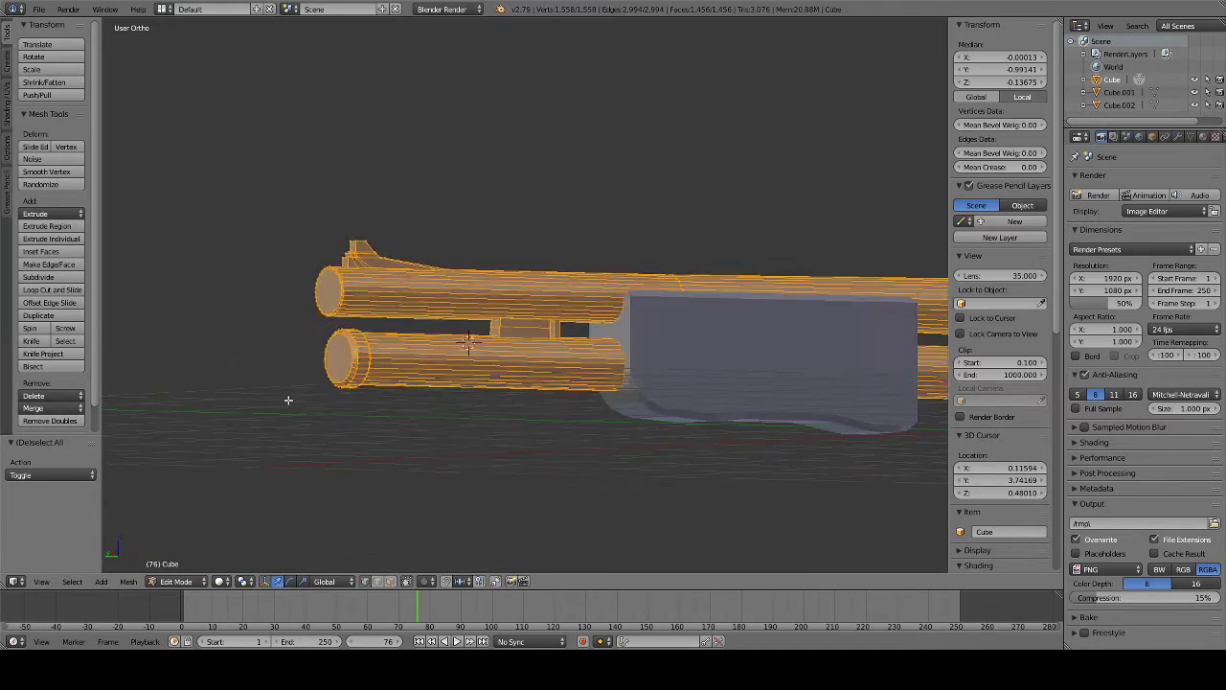
{"action": "key", "text": "a"}
{"action": "scroll", "coordinate": [432, 386], "scroll_direction": "up", "scroll_amount": 3}
{"action": "key", "text": "z"}
{"action": "left_click_drag", "start_coordinate": [448, 281], "coordinate": [600, 407]}
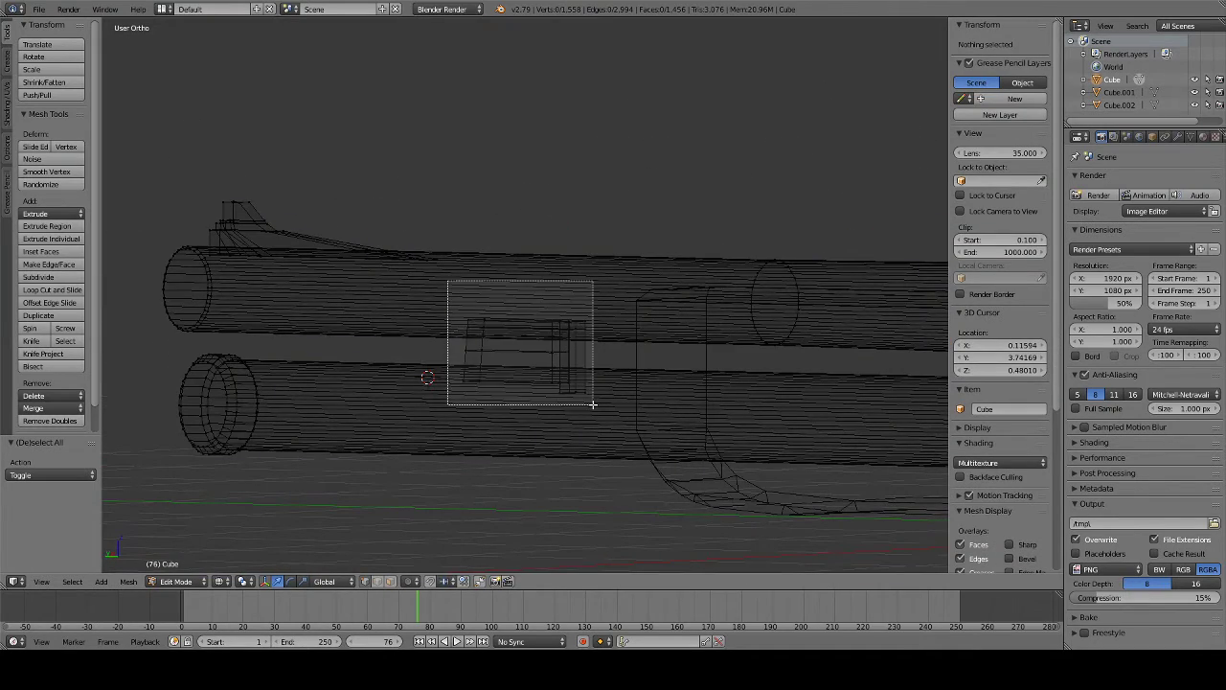
{"action": "key", "text": "ctrl+b"}
{"action": "left_click", "coordinate": [661, 422]}
{"action": "key", "text": "a"}
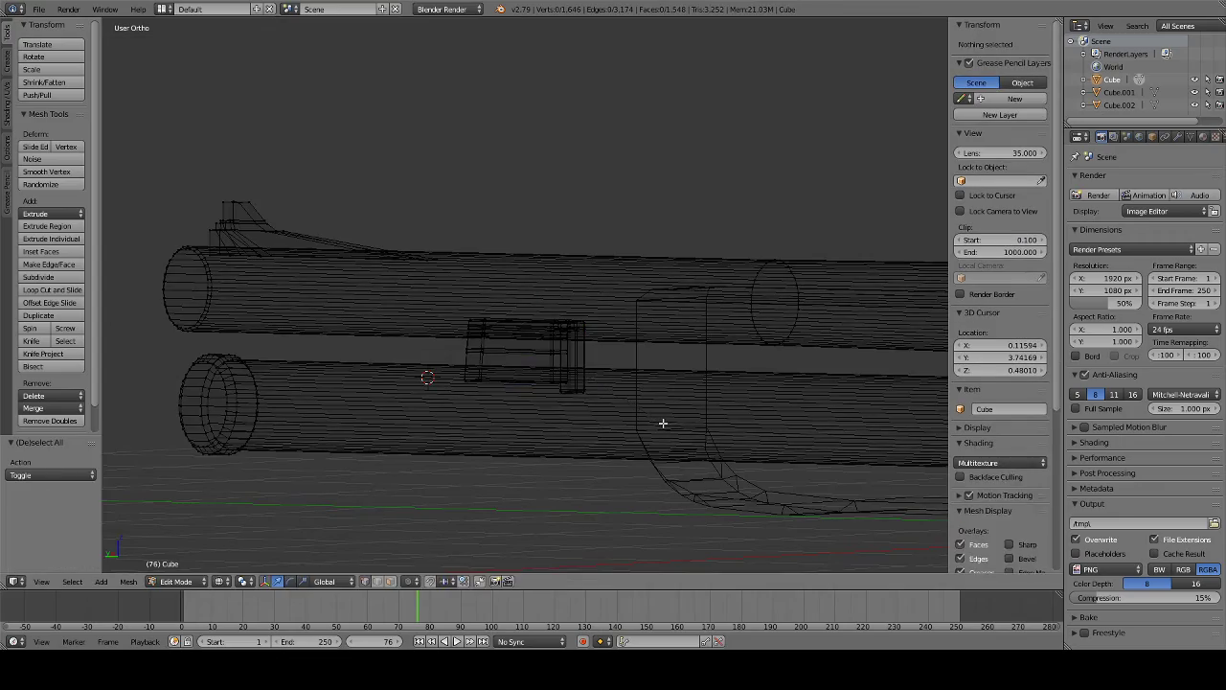
{"action": "key", "text": "z"}
{"action": "mouse_move", "coordinate": [662, 423]}
{"action": "middle_mouse_down"}
{"action": "mouse_move", "coordinate": [812, 454]}
{"action": "mouse_move", "coordinate": [904, 443]}
{"action": "mouse_move", "coordinate": [652, 402]}
{"action": "mouse_move", "coordinate": [504, 411]}
{"action": "mouse_move", "coordinate": [534, 328]}
{"action": "mouse_move", "coordinate": [589, 405]}
{"action": "mouse_move", "coordinate": [871, 413]}
{"action": "mouse_move", "coordinate": [523, 384]}
{"action": "mouse_move", "coordinate": [709, 405]}
{"action": "mouse_move", "coordinate": [518, 389]}
{"action": "mouse_move", "coordinate": [420, 403]}
{"action": "mouse_move", "coordinate": [467, 381]}
{"action": "mouse_move", "coordinate": [535, 424]}
{"action": "mouse_move", "coordinate": [460, 430]}
{"action": "mouse_move", "coordinate": [302, 406]}
{"action": "middle_mouse_up"}
- Return to Object Mode in Right Ortho view, pan to the muzzle, and bring up Add > Mesh
{"action": "scroll", "coordinate": [904, 443], "scroll_direction": "down", "scroll_amount": 3}
{"action": "scroll", "coordinate": [661, 395], "scroll_direction": "down", "scroll_amount": 3}
{"action": "key", "text": "Tab"}
{"action": "key", "text": "KP_3"}
{"action": "scroll", "coordinate": [645, 412], "scroll_direction": "up", "scroll_amount": 4}
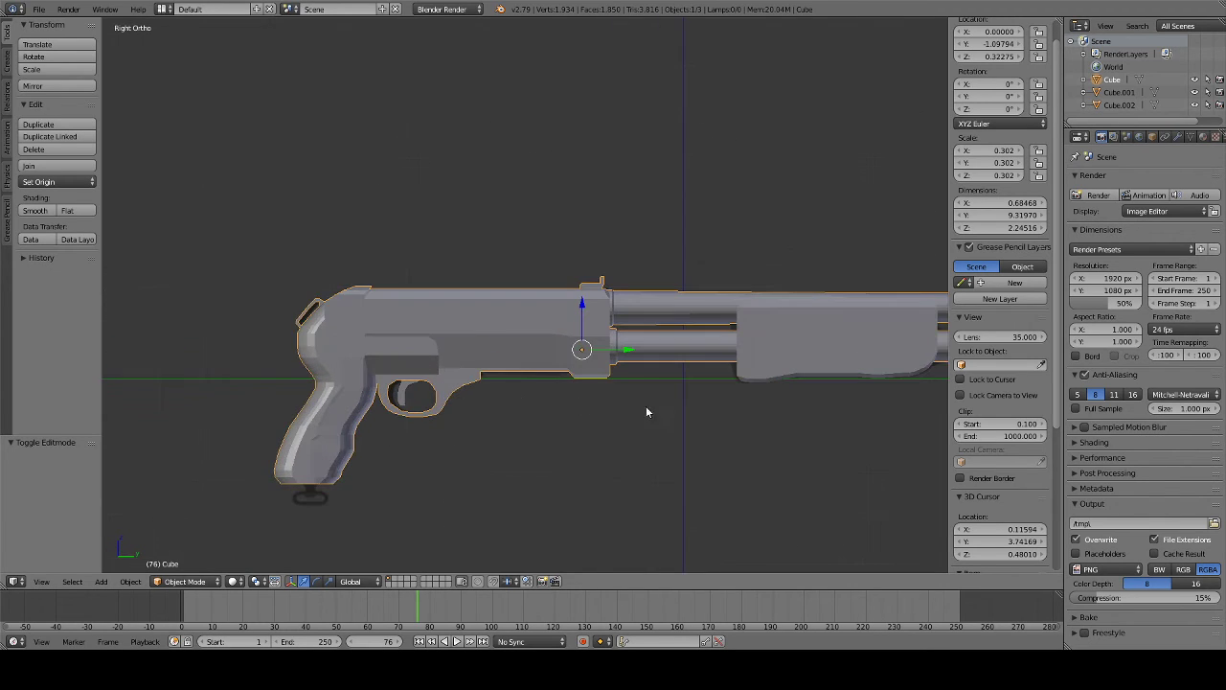
{"action": "middle_click_drag", "start_coordinate": [747, 414], "coordinate": [267, 388], "text": "shift"}
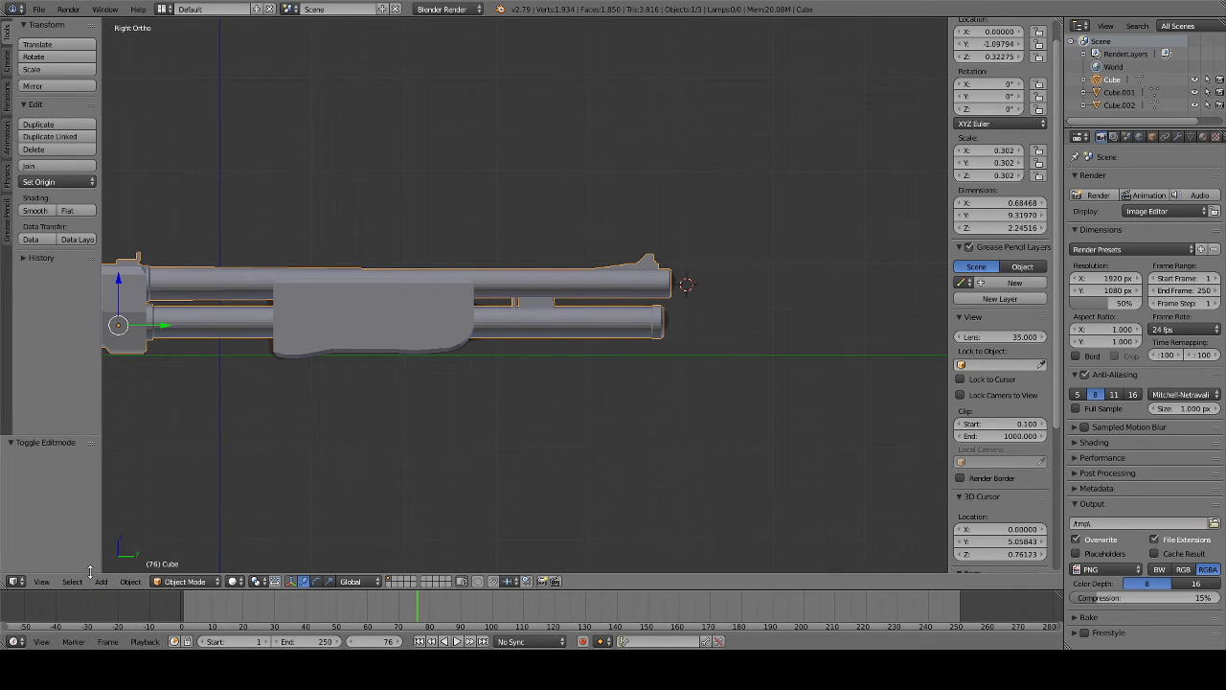
{"action": "left_click", "coordinate": [130, 581]}
{"action": "mouse_move", "coordinate": [120, 566]}
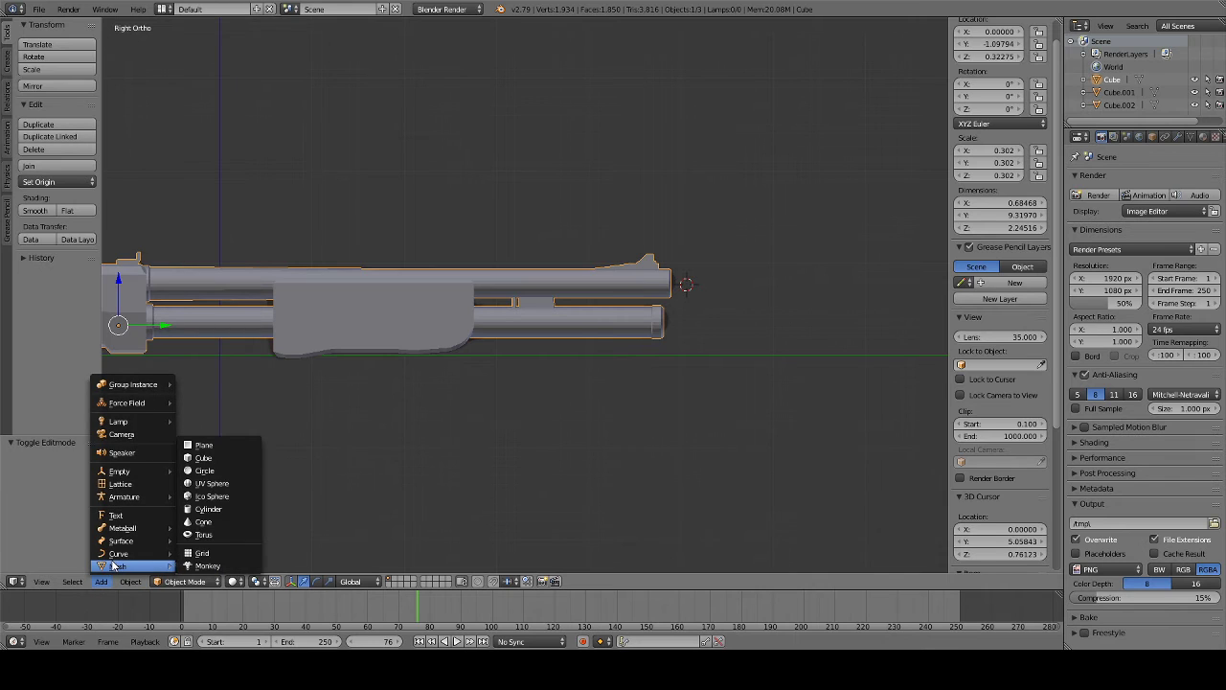
- Add a cylinder and rotate it 90° on X to lie along the gun
{"action": "left_click", "coordinate": [224, 514]}
{"action": "key", "text": "r"}
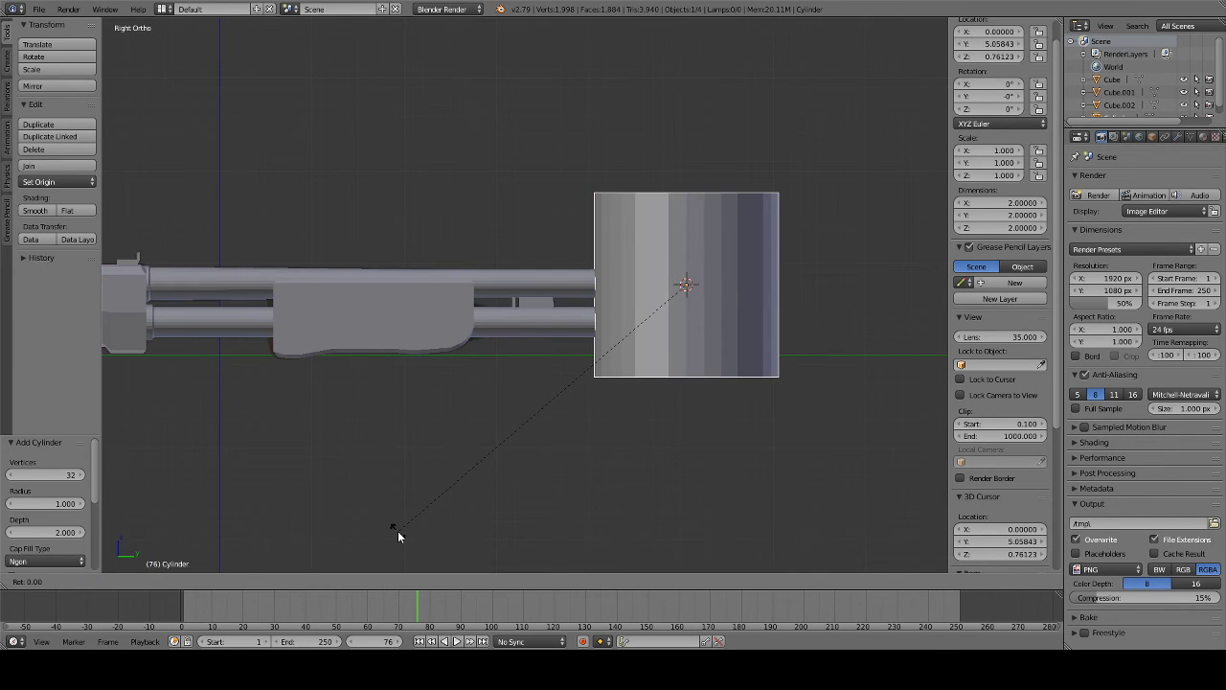
{"action": "key", "text": "x"}
{"action": "key", "text": "9"}
{"action": "key", "text": "0"}
{"action": "key", "text": "Return"}
{"action": "key", "text": "z"}
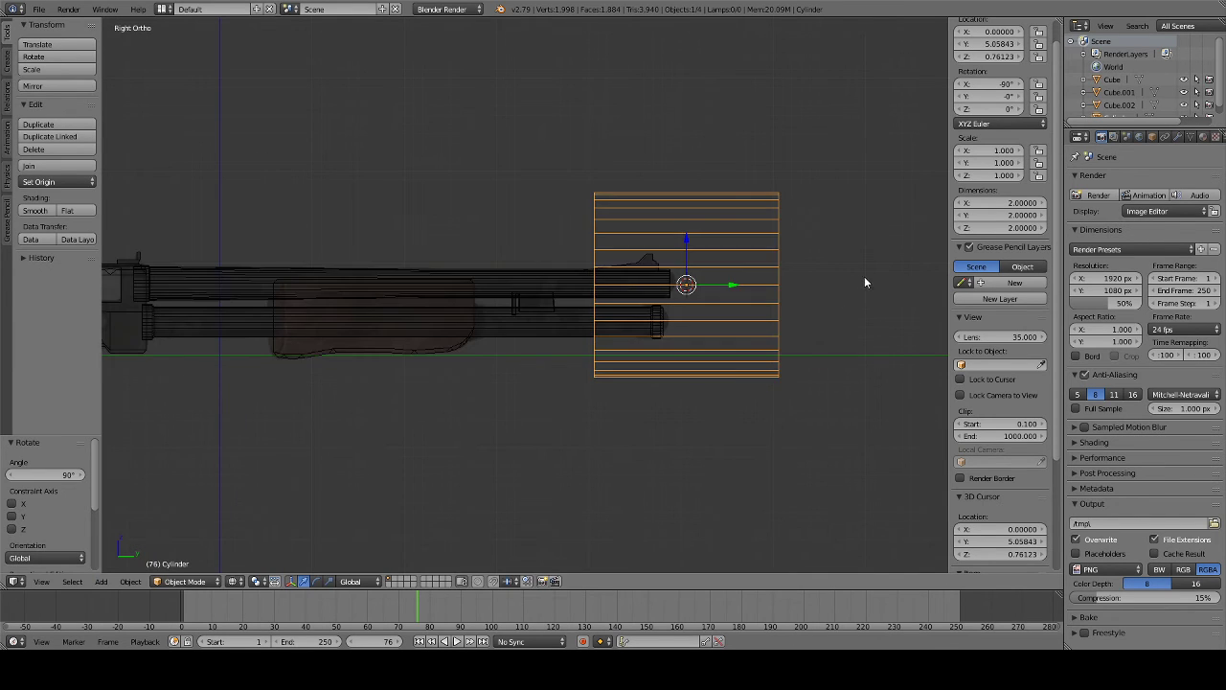
{"action": "scroll", "coordinate": [858, 287], "scroll_direction": "up", "scroll_amount": 5}
{"action": "middle_click_drag", "start_coordinate": [851, 296], "coordinate": [540, 359], "text": "shift"}
{"action": "scroll", "coordinate": [697, 306], "scroll_direction": "up", "scroll_amount": 2}
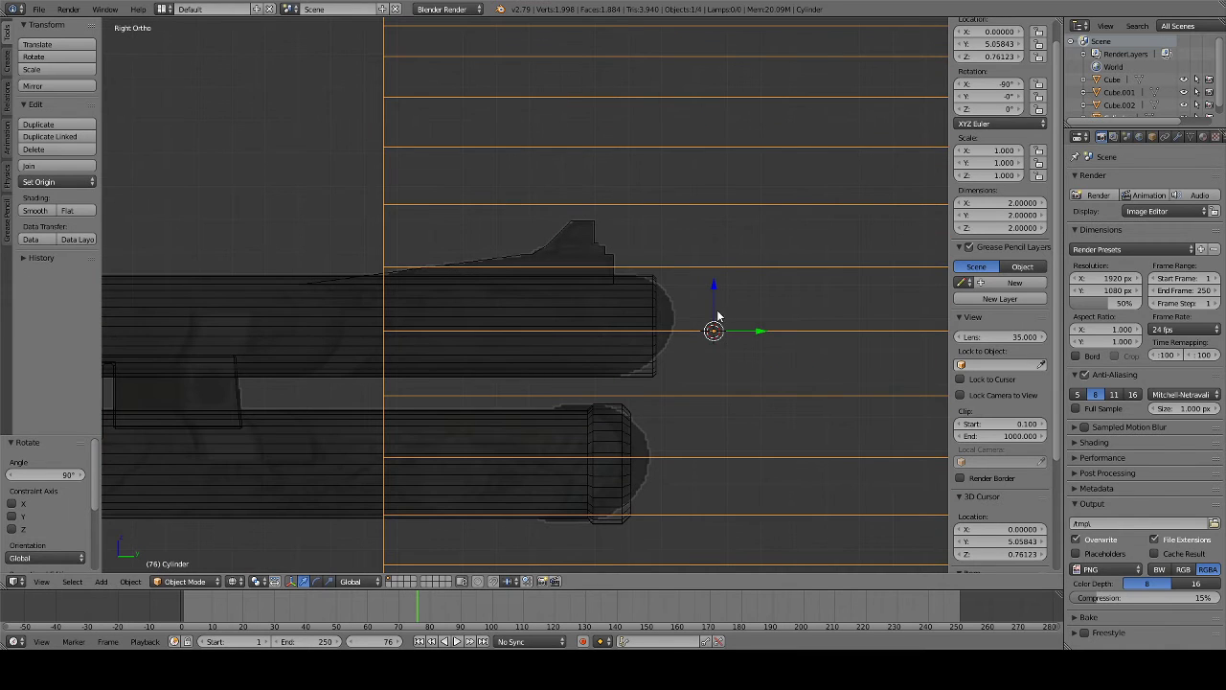
- Raise the cylinder, scale it to barrel thickness, and place it at the muzzle end
{"action": "key", "text": "g"}
{"action": "key", "text": "z"}
{"action": "left_click", "coordinate": [717, 310]}
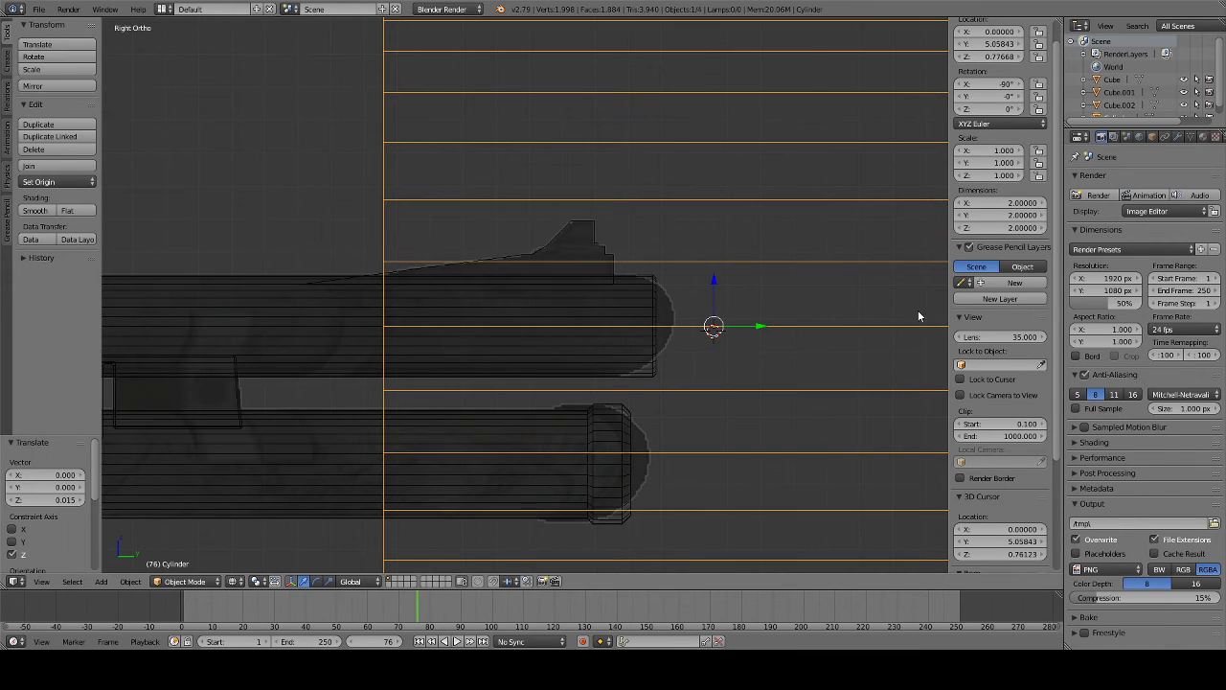
{"action": "key", "text": "s"}
{"action": "left_click", "coordinate": [751, 325]}
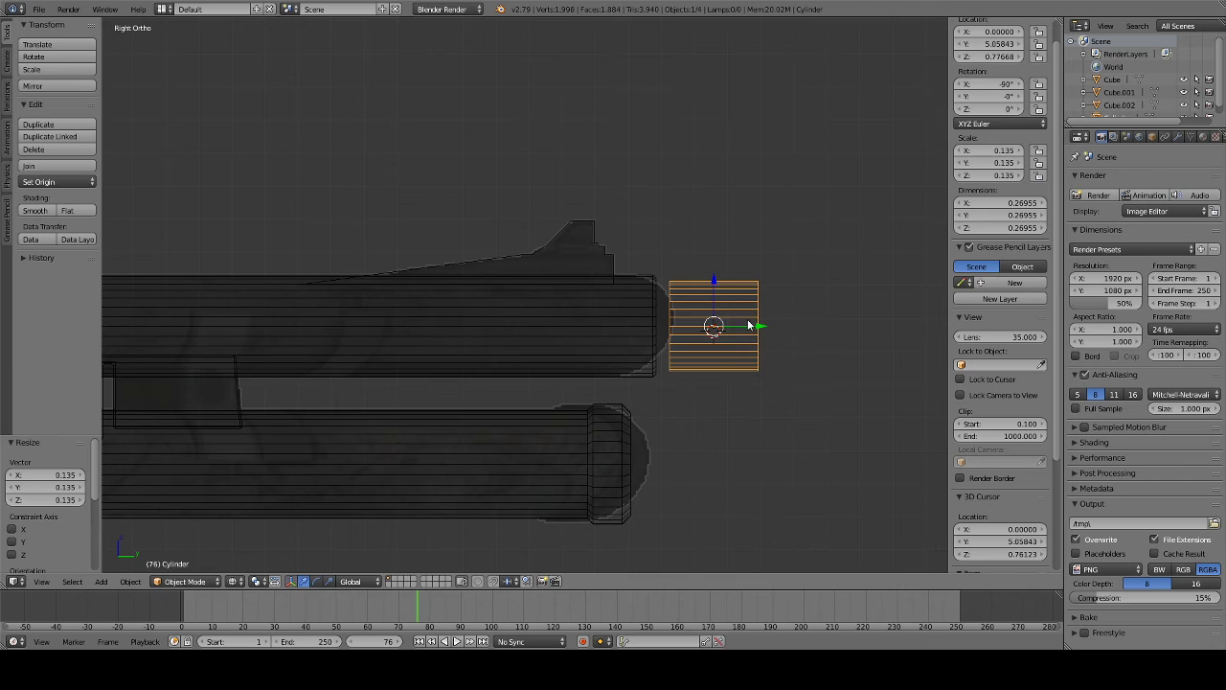
{"action": "key", "text": "g"}
{"action": "key", "text": "y"}
{"action": "left_click", "coordinate": [759, 323]}
{"action": "key", "text": "s"}
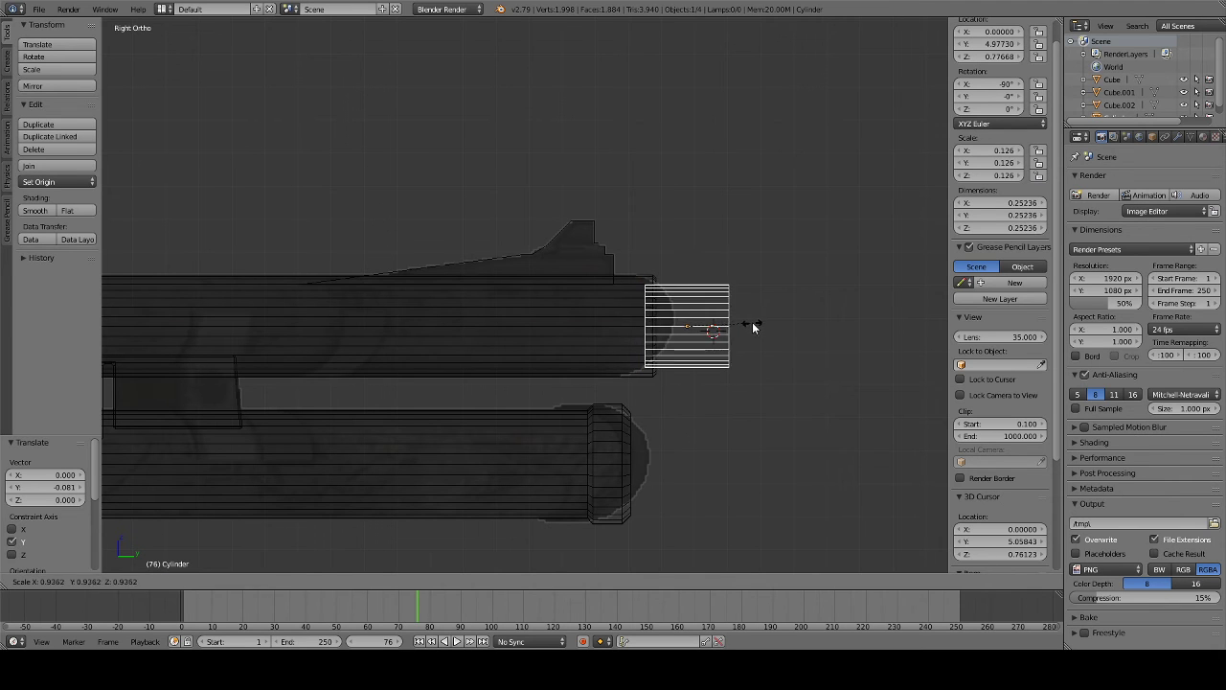
{"action": "left_click", "coordinate": [753, 325]}
- Stretch the cylinder's rear face back along Y toward the receiver, about 6.05 units long
{"action": "key", "text": "Tab"}
{"action": "scroll", "coordinate": [693, 320], "scroll_direction": "down", "scroll_amount": 3}
{"action": "scroll", "coordinate": [633, 319], "scroll_direction": "down", "scroll_amount": 2}
{"action": "key", "text": "a"}
{"action": "key", "text": "b"}
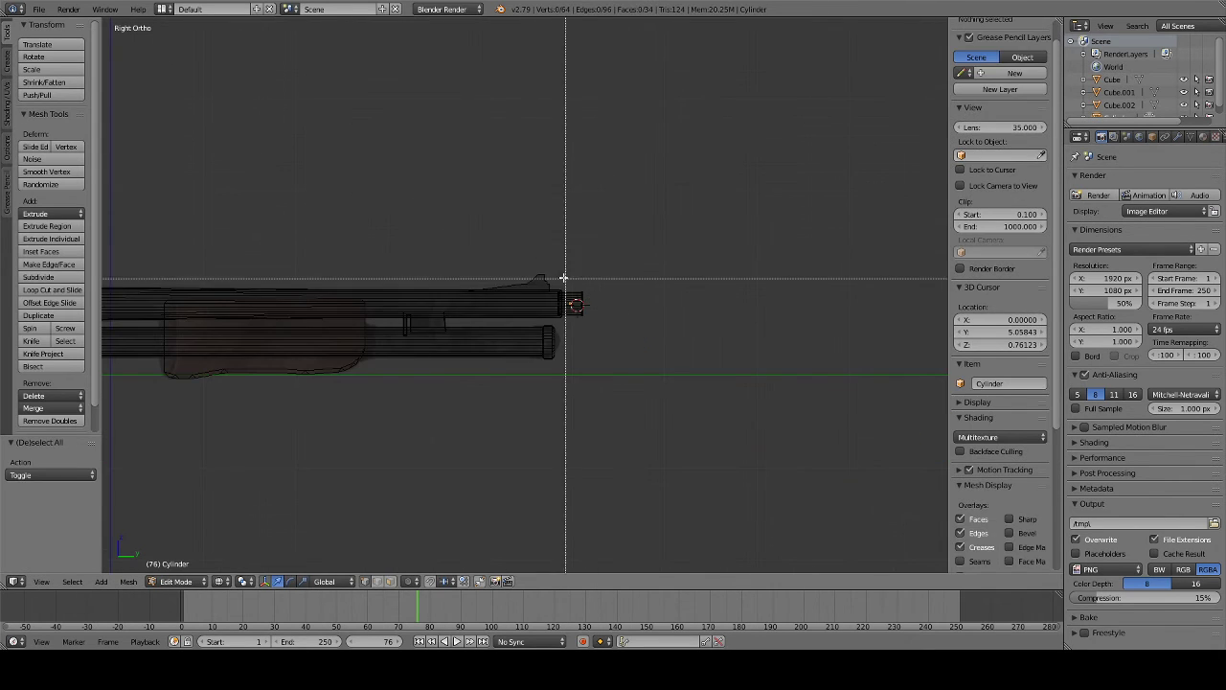
{"action": "left_click_drag", "start_coordinate": [562, 274], "coordinate": [575, 350]}
{"action": "scroll", "coordinate": [575, 351], "scroll_direction": "down", "scroll_amount": 2}
{"action": "key", "text": "g"}
{"action": "key", "text": "y"}
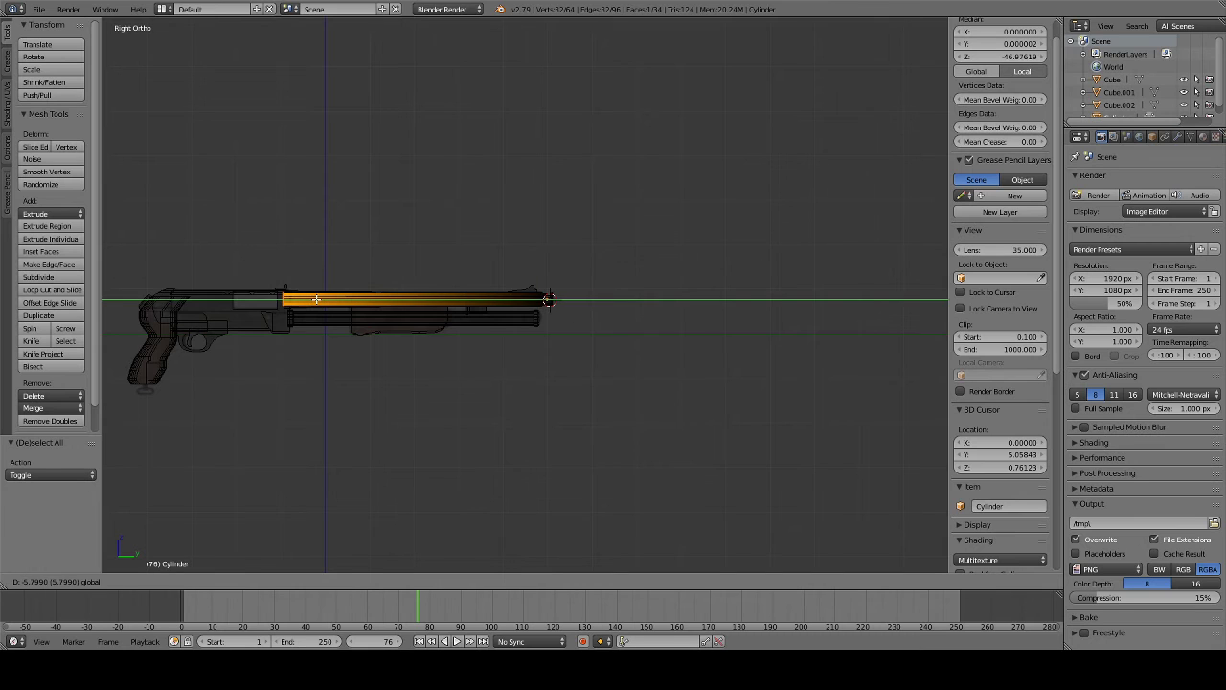
{"action": "left_click", "coordinate": [316, 299]}
{"action": "key", "text": "a"}
{"action": "middle_click_drag", "start_coordinate": [464, 313], "coordinate": [595, 329], "text": "shift"}
{"action": "scroll", "coordinate": [595, 329], "scroll_direction": "up", "scroll_amount": 4}
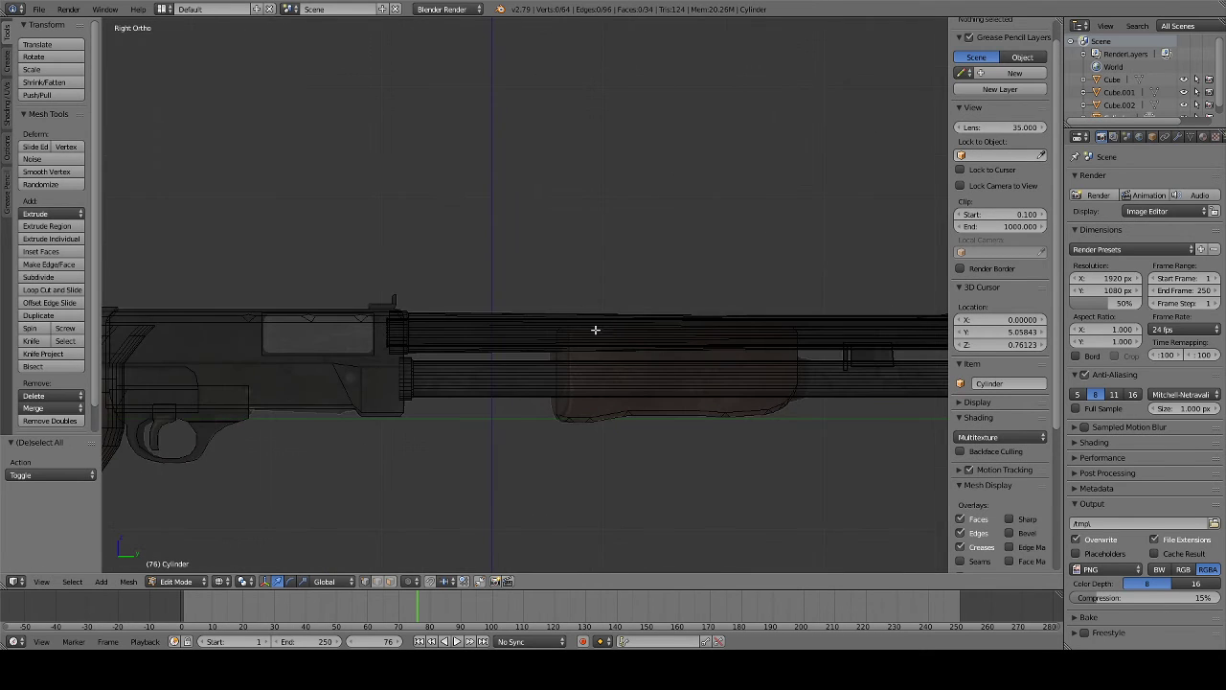
{"action": "key", "text": "Tab"}
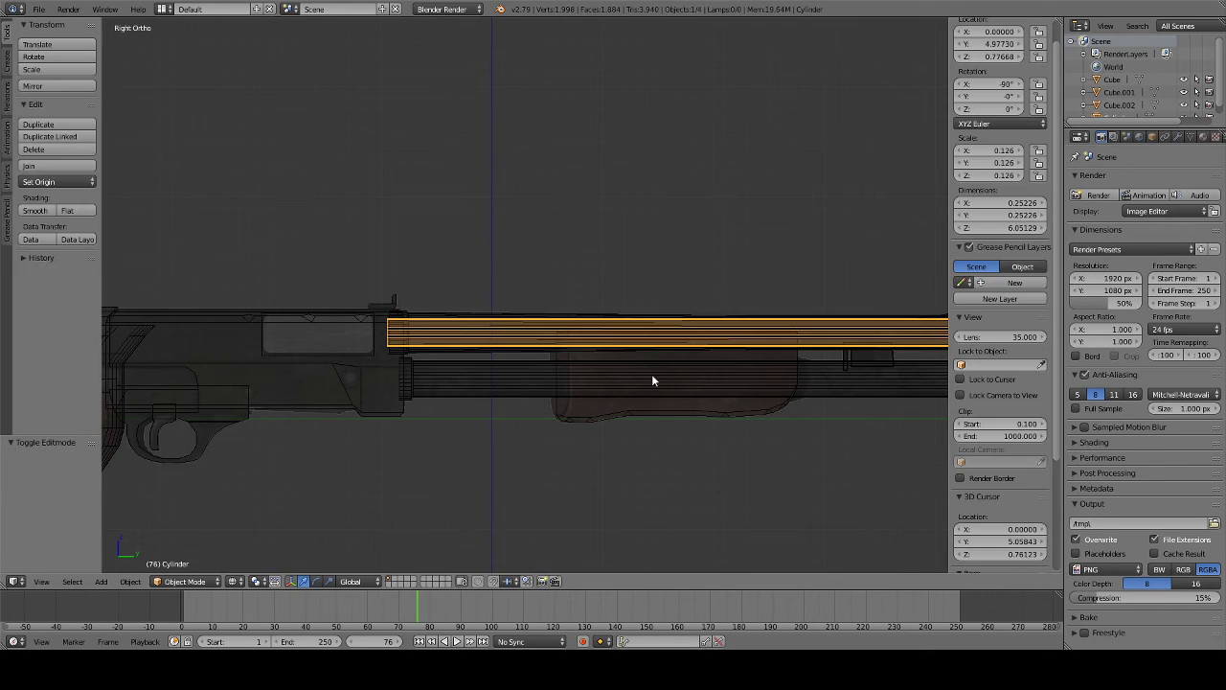
- Inspect the new barrel in side view and place the 3D cursor near the ejection port
{"action": "mouse_move", "coordinate": [651, 375]}
{"action": "middle_mouse_down"}
{"action": "mouse_move", "coordinate": [549, 368]}
{"action": "mouse_move", "coordinate": [627, 364]}
{"action": "middle_mouse_up"}
{"action": "key", "text": "z"}
{"action": "key", "text": "KP_3"}
{"action": "key", "text": "Tab"}
{"action": "scroll", "coordinate": [575, 356], "scroll_direction": "down", "scroll_amount": 5}
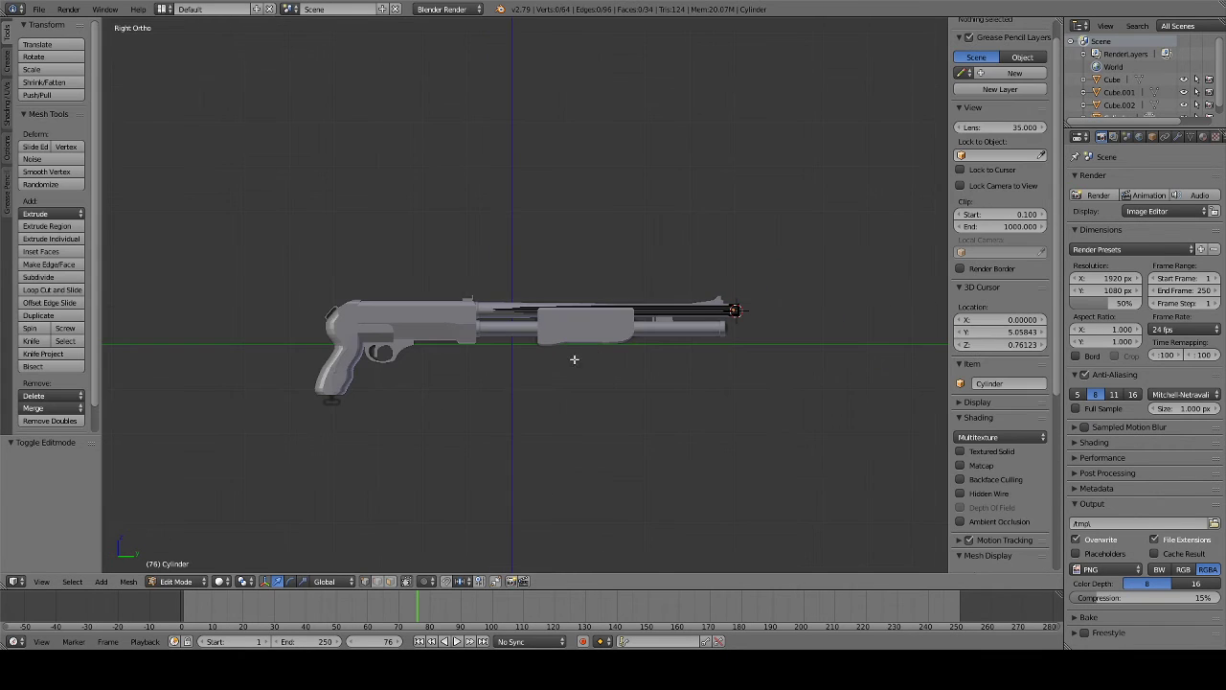
{"action": "scroll", "coordinate": [514, 342], "scroll_direction": "up", "scroll_amount": 4}
{"action": "scroll", "coordinate": [394, 399], "scroll_direction": "up", "scroll_amount": 2}
{"action": "scroll", "coordinate": [360, 396], "scroll_direction": "up", "scroll_amount": 1}
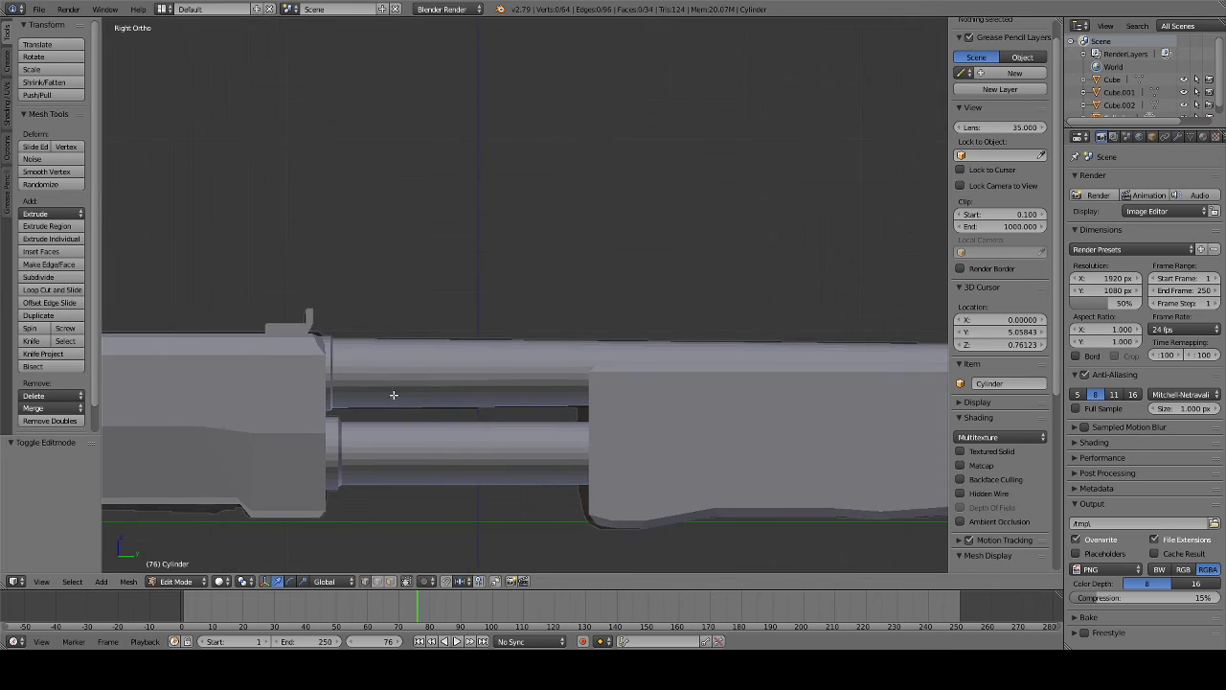
{"action": "scroll", "coordinate": [393, 398], "scroll_direction": "up", "scroll_amount": 3}
{"action": "scroll", "coordinate": [412, 402], "scroll_direction": "up", "scroll_amount": 2}
{"action": "key", "text": "z"}
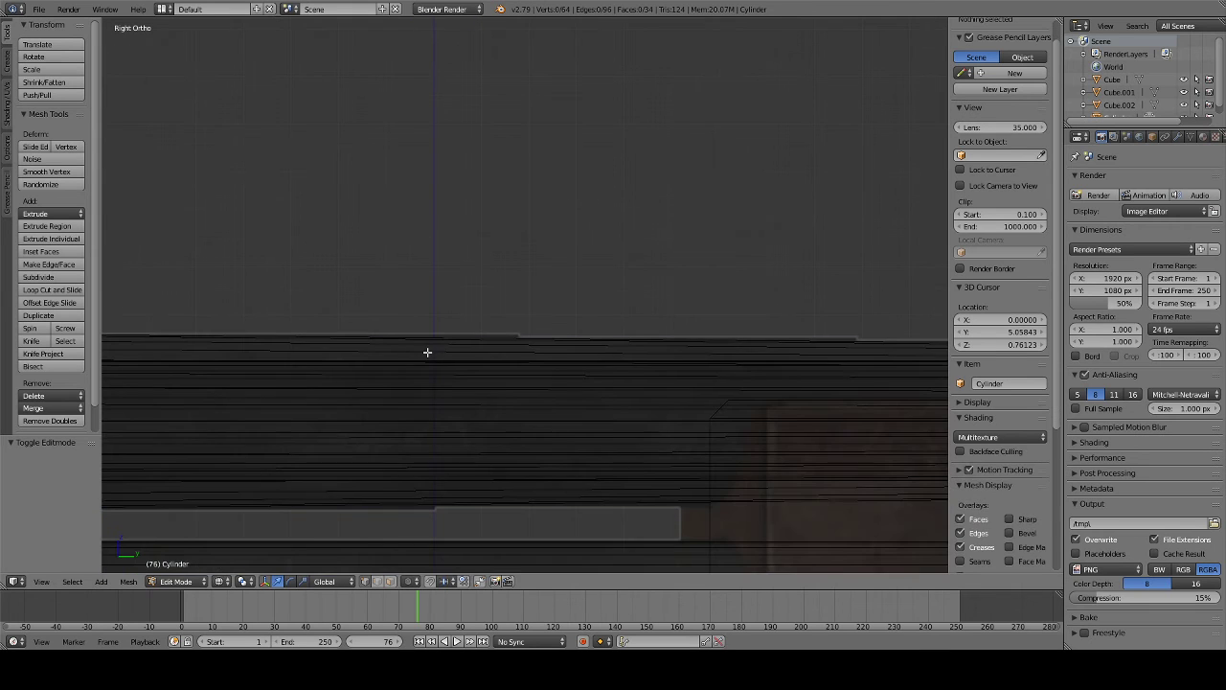
{"action": "key", "text": "z"}
{"action": "scroll", "coordinate": [301, 356], "scroll_direction": "down", "scroll_amount": 3}
{"action": "scroll", "coordinate": [476, 282], "scroll_direction": "up", "scroll_amount": 1}
{"action": "key", "text": "z"}
{"action": "key", "text": "z"}
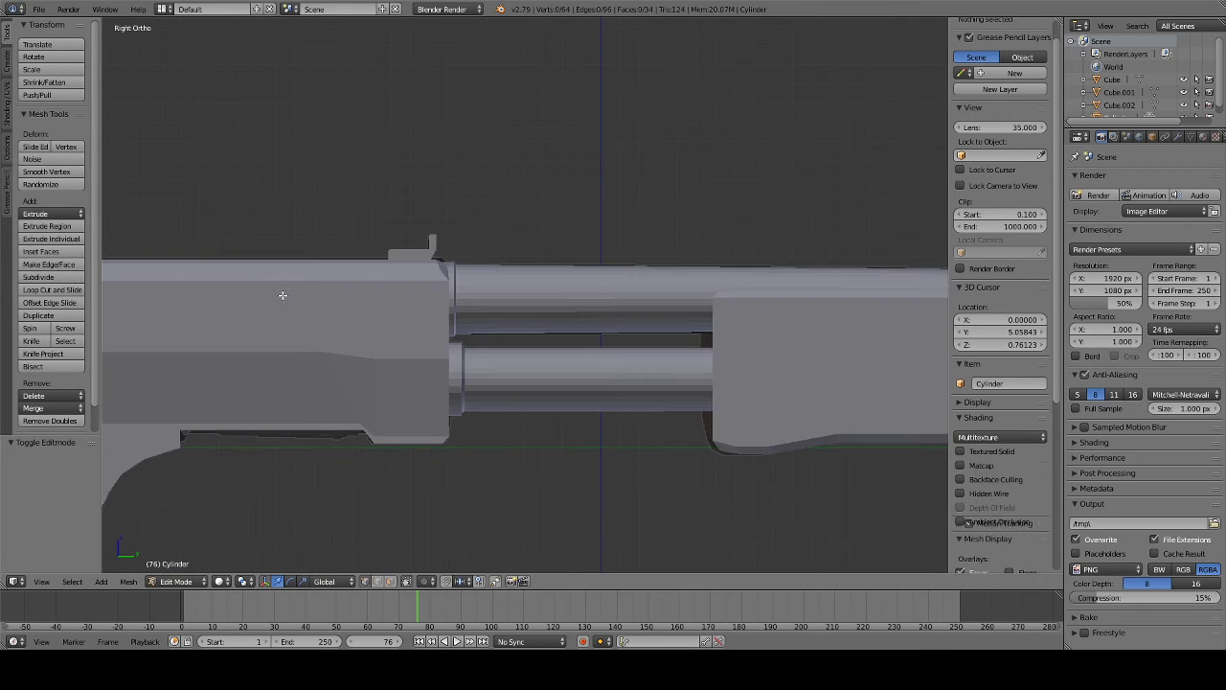
{"action": "left_click", "coordinate": [279, 296]}
{"action": "key", "text": "alt+z"}
- Add a small cube at the 3D cursor, scale it down and nudge it slightly lower
{"action": "left_click", "coordinate": [101, 582]}
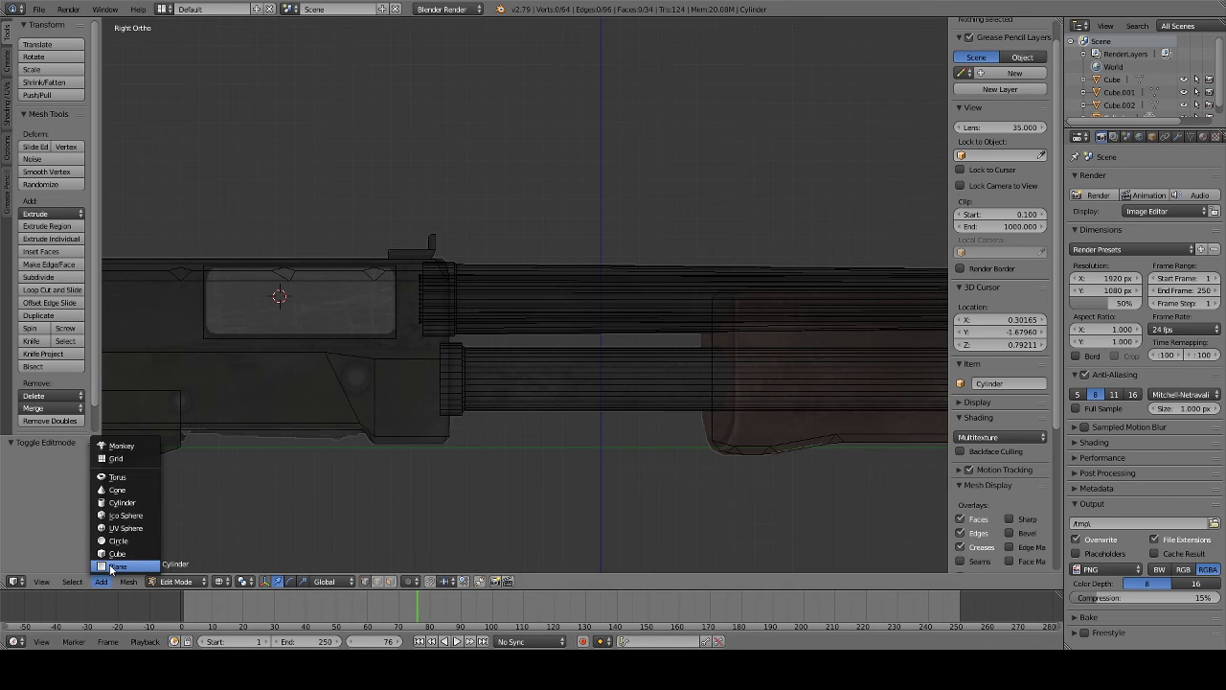
{"action": "left_click", "coordinate": [117, 554]}
{"action": "key", "text": "s"}
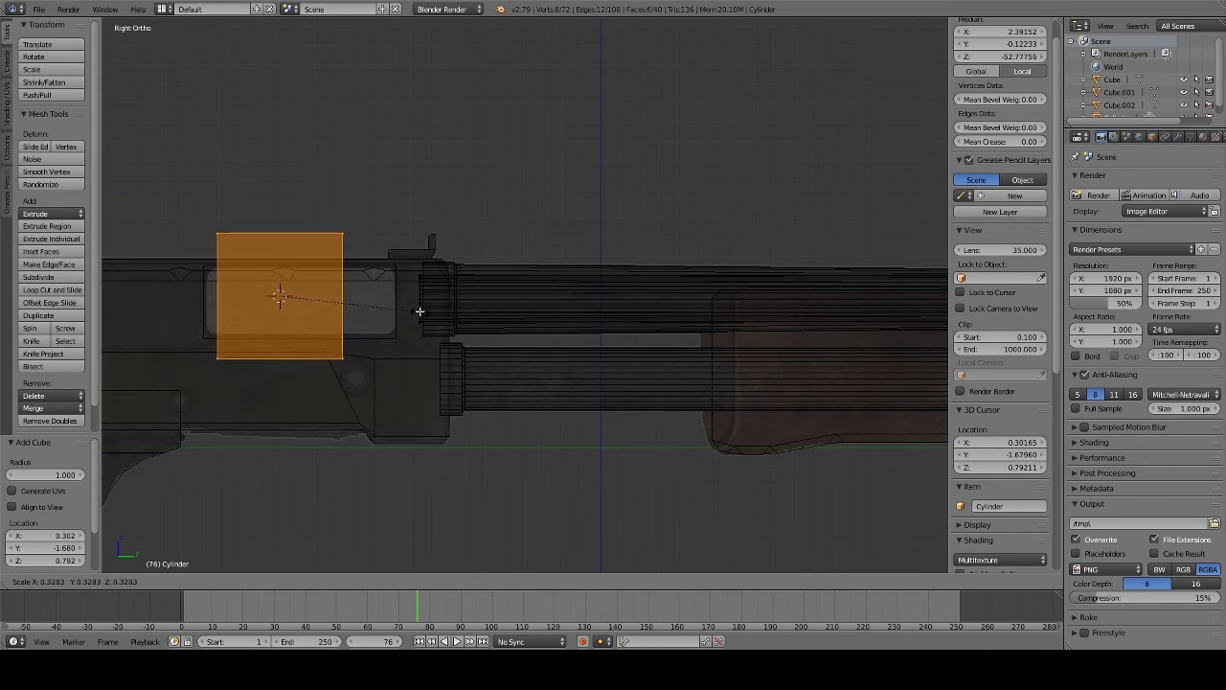
{"action": "left_click", "coordinate": [351, 305]}
{"action": "left_click_drag", "start_coordinate": [280, 268], "coordinate": [262, 305]}
{"action": "left_click", "coordinate": [281, 273]}
- Stretch the block's left and right edges along Y to the recess ends
{"action": "key", "text": "a"}
{"action": "key", "text": "b"}
{"action": "key", "text": "g"}
{"action": "key", "text": "y"}
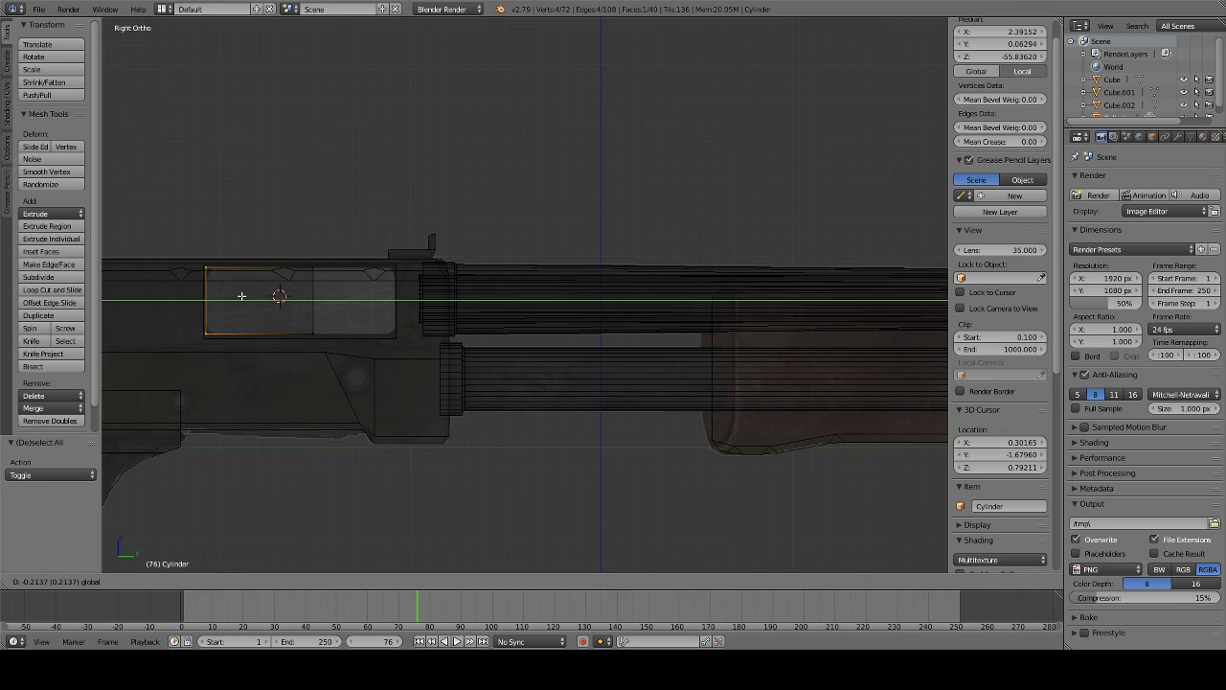
{"action": "left_click", "coordinate": [240, 296]}
{"action": "key", "text": "b"}
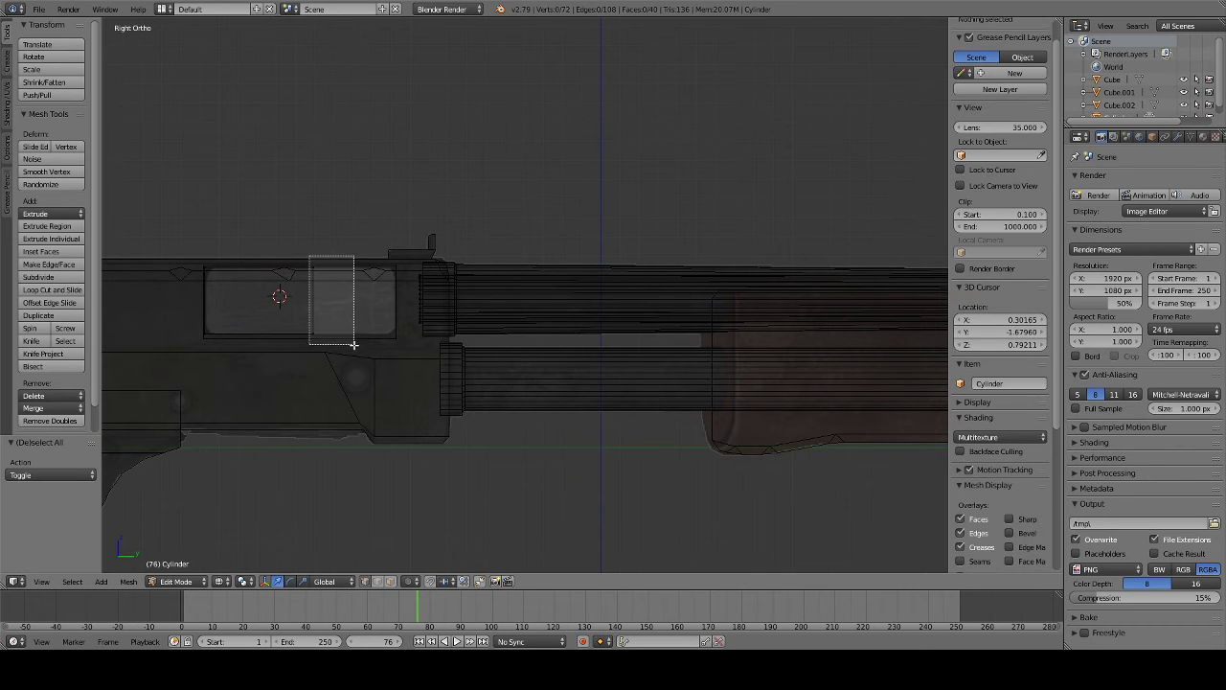
{"action": "left_click_drag", "start_coordinate": [309, 256], "coordinate": [358, 349]}
{"action": "left_click_drag", "start_coordinate": [348, 300], "coordinate": [414, 305]}
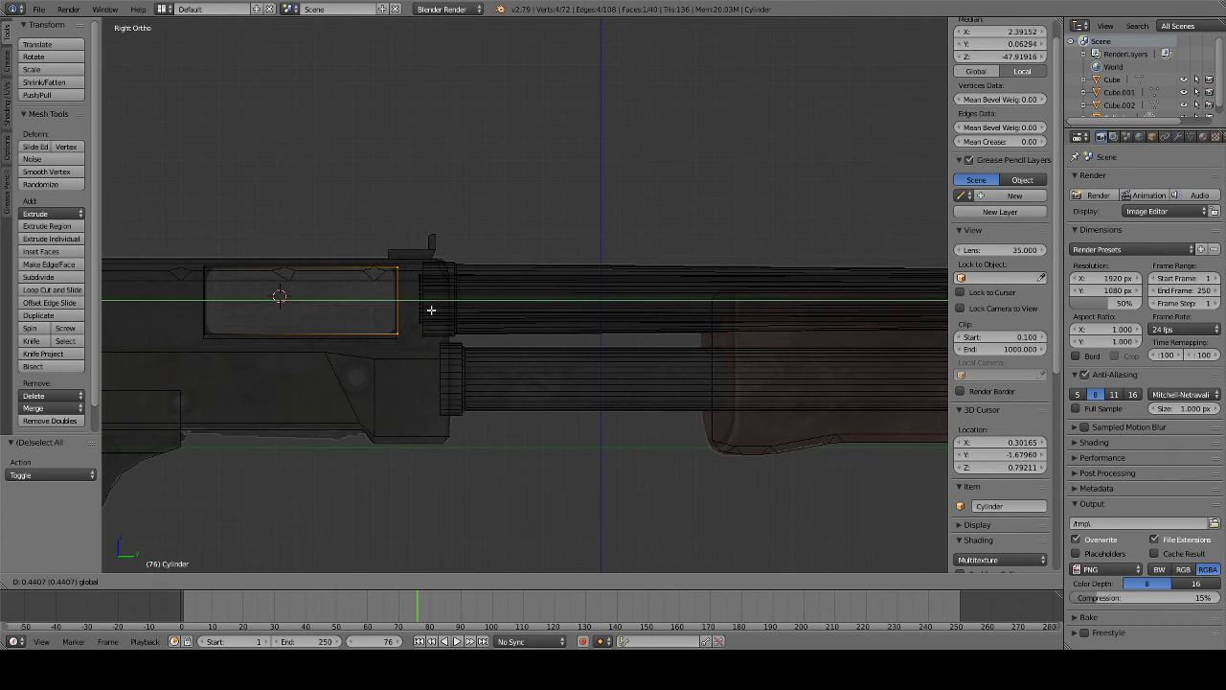
{"action": "left_click", "coordinate": [431, 310]}
- Add a centred loop cut across the face and bevel the left and right outline edges
{"action": "key", "text": "ctrl+r"}
{"action": "left_click", "coordinate": [331, 293]}
{"action": "right_click", "coordinate": [223, 275]}
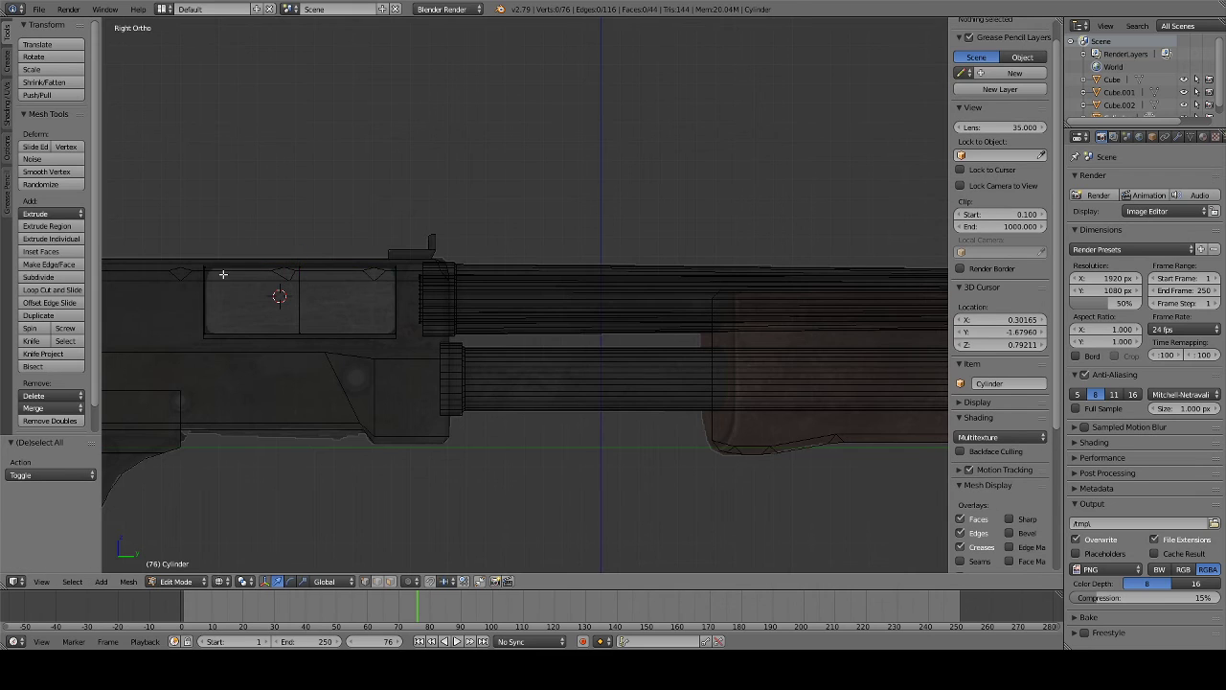
{"action": "left_click_drag", "start_coordinate": [183, 252], "coordinate": [246, 342]}
{"action": "key", "text": "b"}
{"action": "left_click_drag", "start_coordinate": [369, 247], "coordinate": [412, 342]}
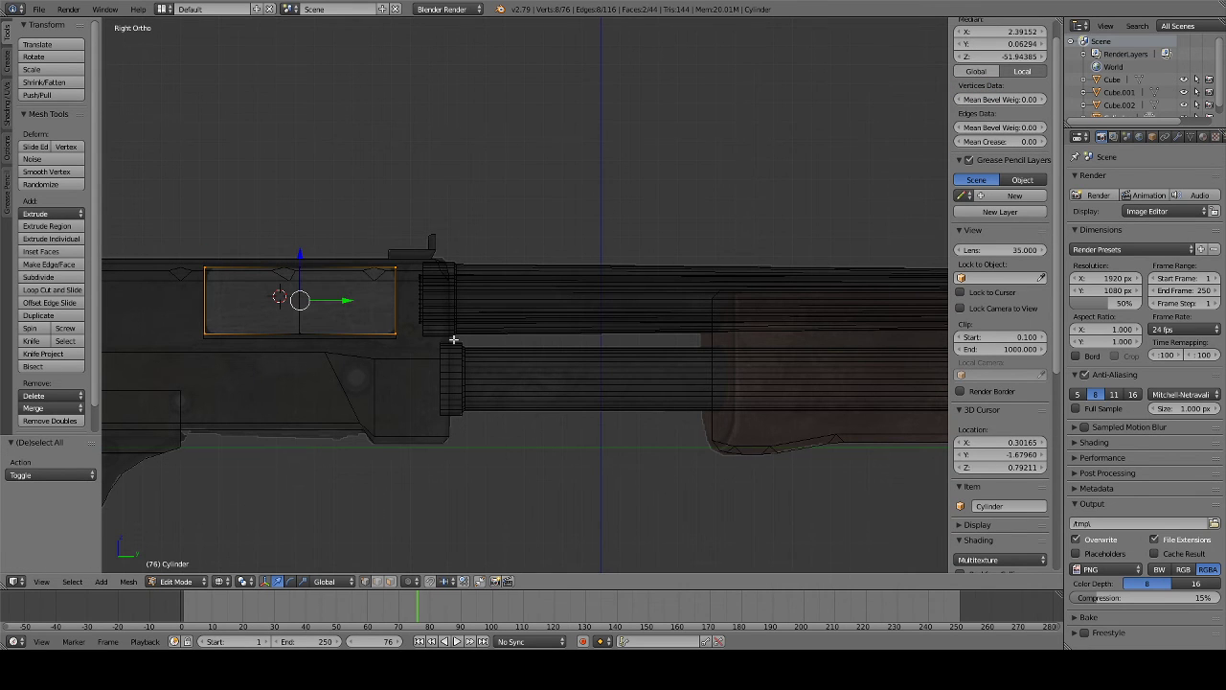
{"action": "key", "text": "ctrl+b"}
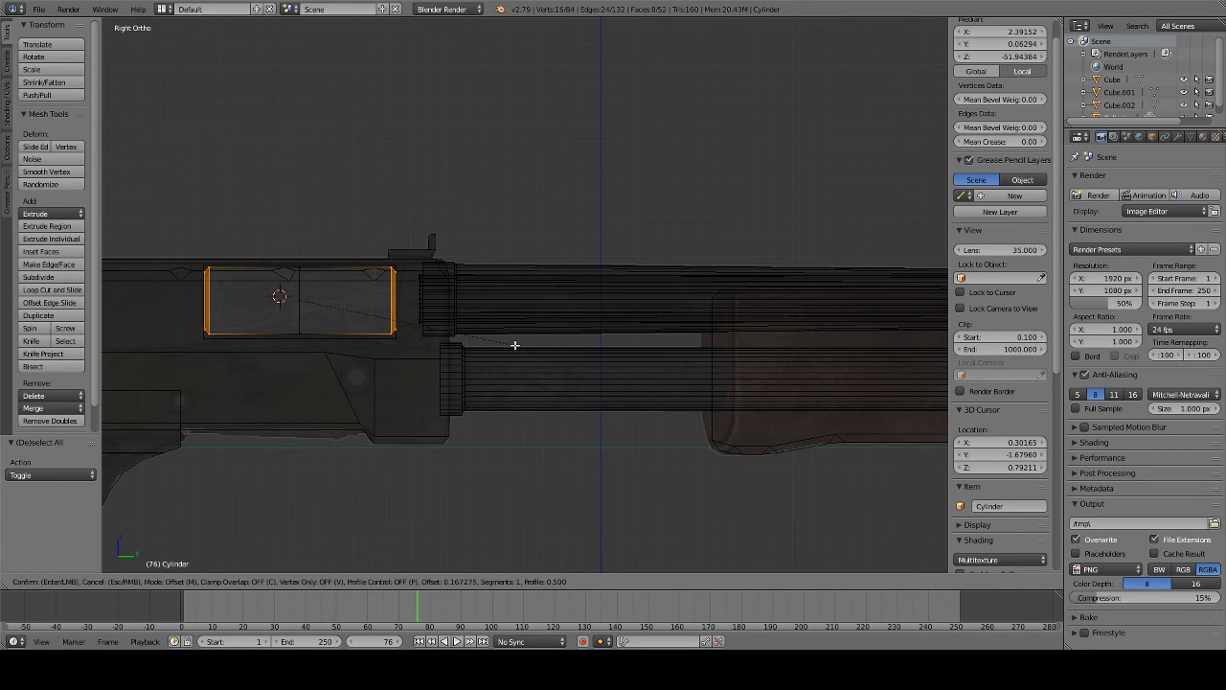
{"action": "left_click", "coordinate": [515, 344]}
{"action": "key", "text": "a"}
- Switch to solid shading, then return to Right Ortho view with textured shading
{"action": "mouse_move", "coordinate": [542, 358]}
{"action": "middle_mouse_down"}
{"action": "mouse_move", "coordinate": [411, 364]}
{"action": "mouse_move", "coordinate": [307, 310]}
{"action": "middle_mouse_up"}
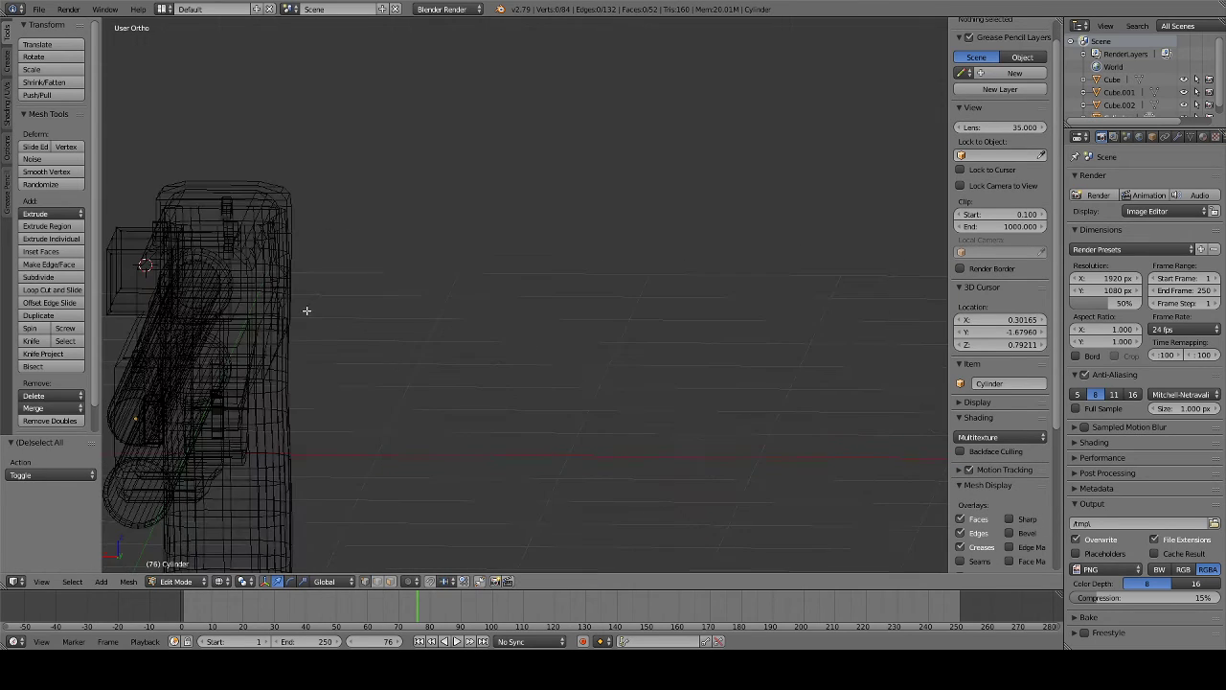
{"action": "scroll", "coordinate": [306, 310], "scroll_direction": "down", "scroll_amount": 3}
{"action": "key", "text": "z"}
{"action": "mouse_move", "coordinate": [665, 358]}
{"action": "middle_mouse_down"}
{"action": "mouse_move", "coordinate": [758, 364]}
{"action": "mouse_move", "coordinate": [651, 339]}
{"action": "mouse_move", "coordinate": [597, 348]}
{"action": "mouse_move", "coordinate": [810, 340]}
{"action": "mouse_move", "coordinate": [773, 329]}
{"action": "mouse_move", "coordinate": [754, 300]}
{"action": "middle_mouse_up"}
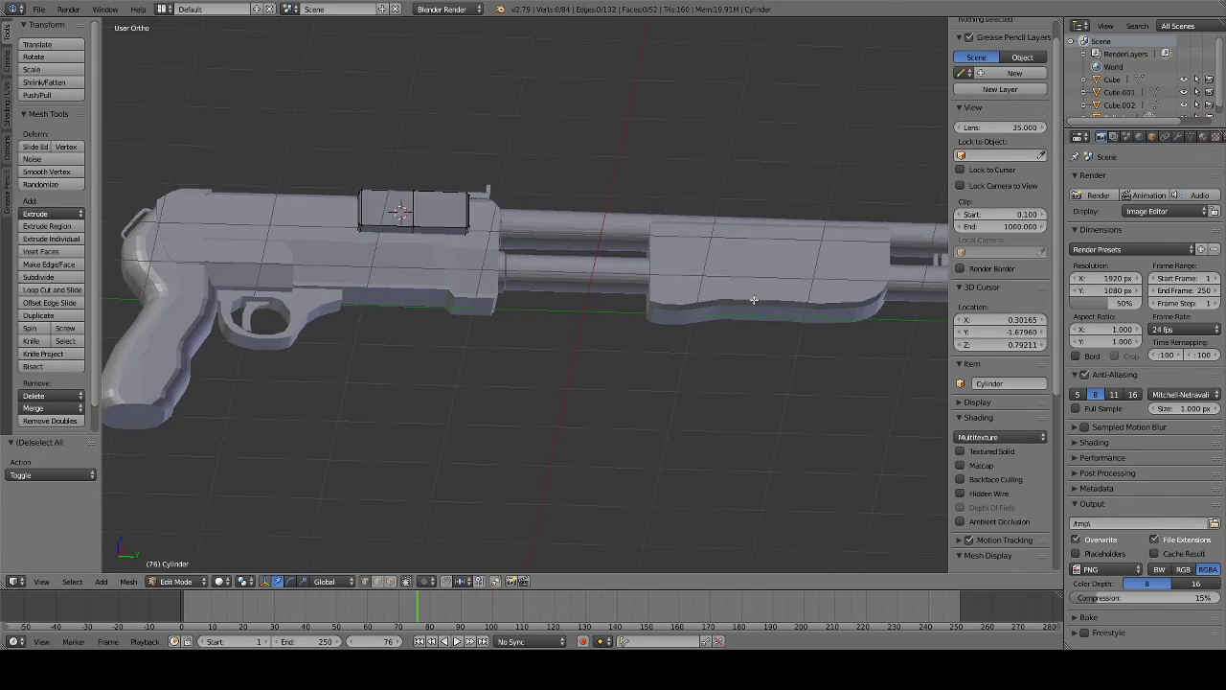
{"action": "key", "text": "KP_3"}
{"action": "key", "text": "alt+z"}
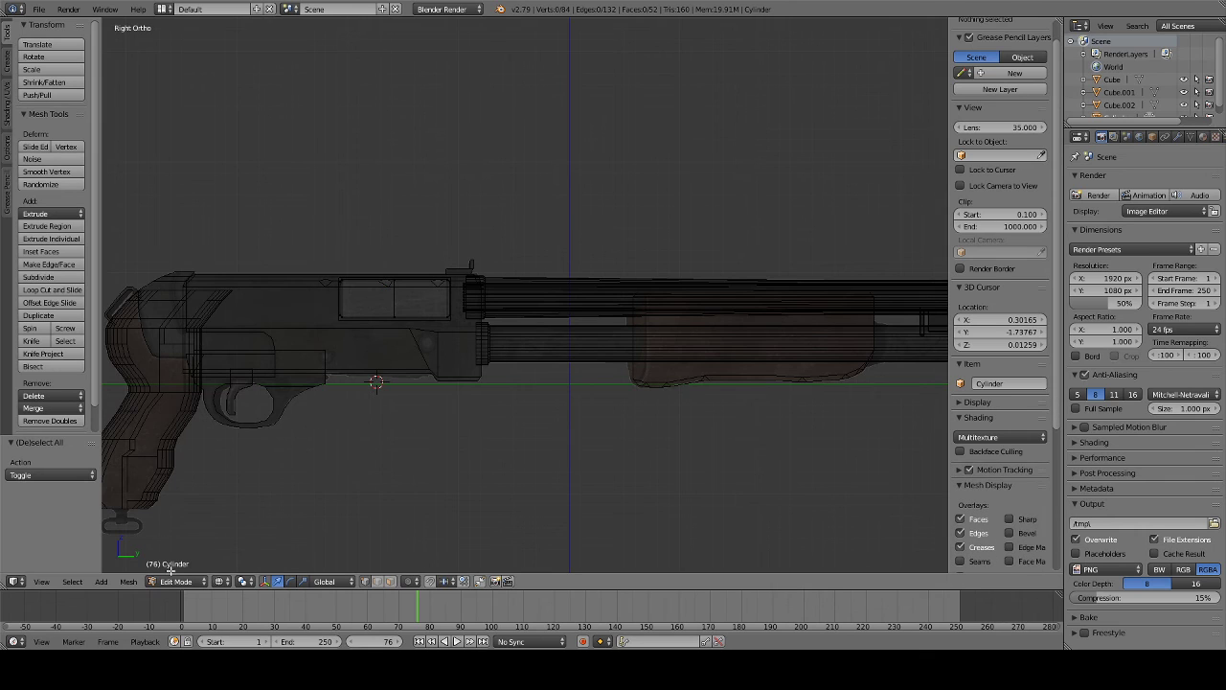
- Add a cube at the 3D cursor and scale it down to 0.124 in right-side view
{"action": "left_click", "coordinate": [102, 581]}
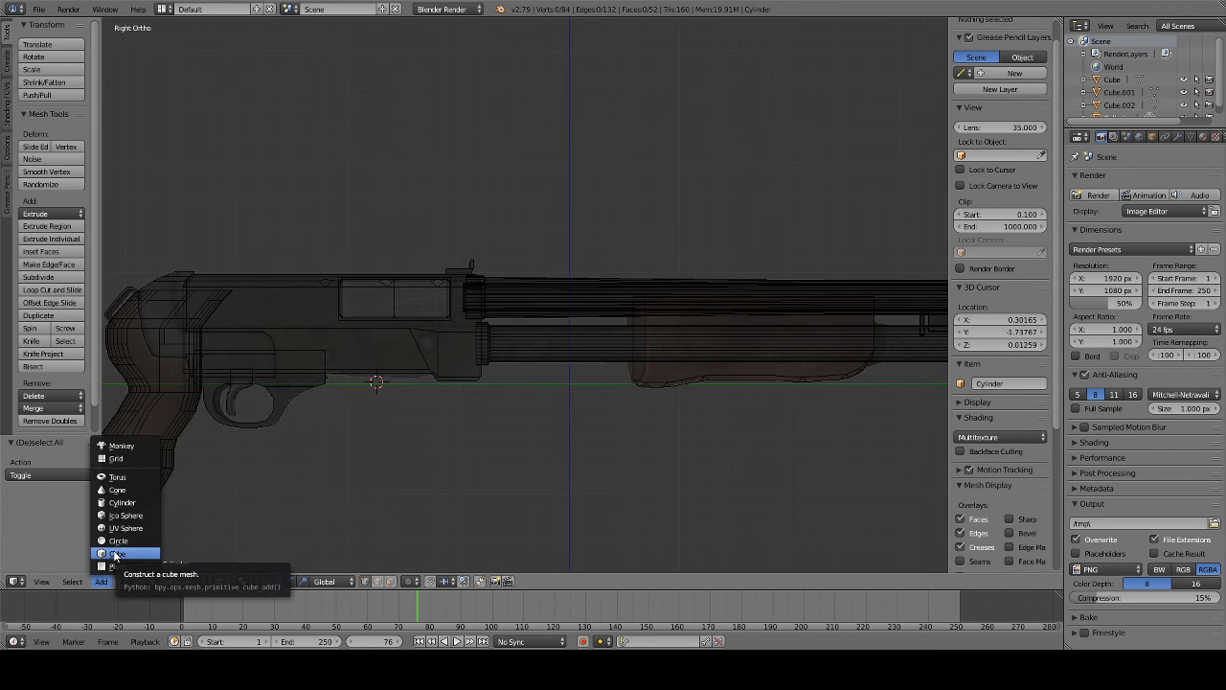
{"action": "left_click", "coordinate": [115, 553]}
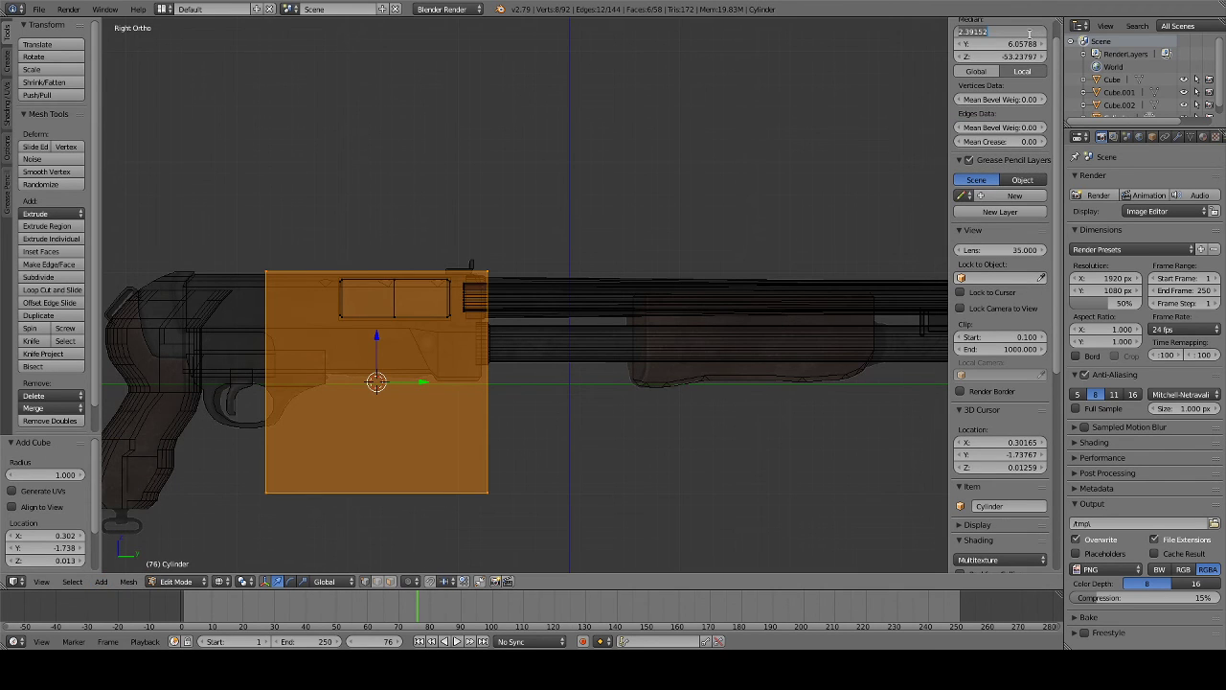
{"action": "key", "text": "s"}
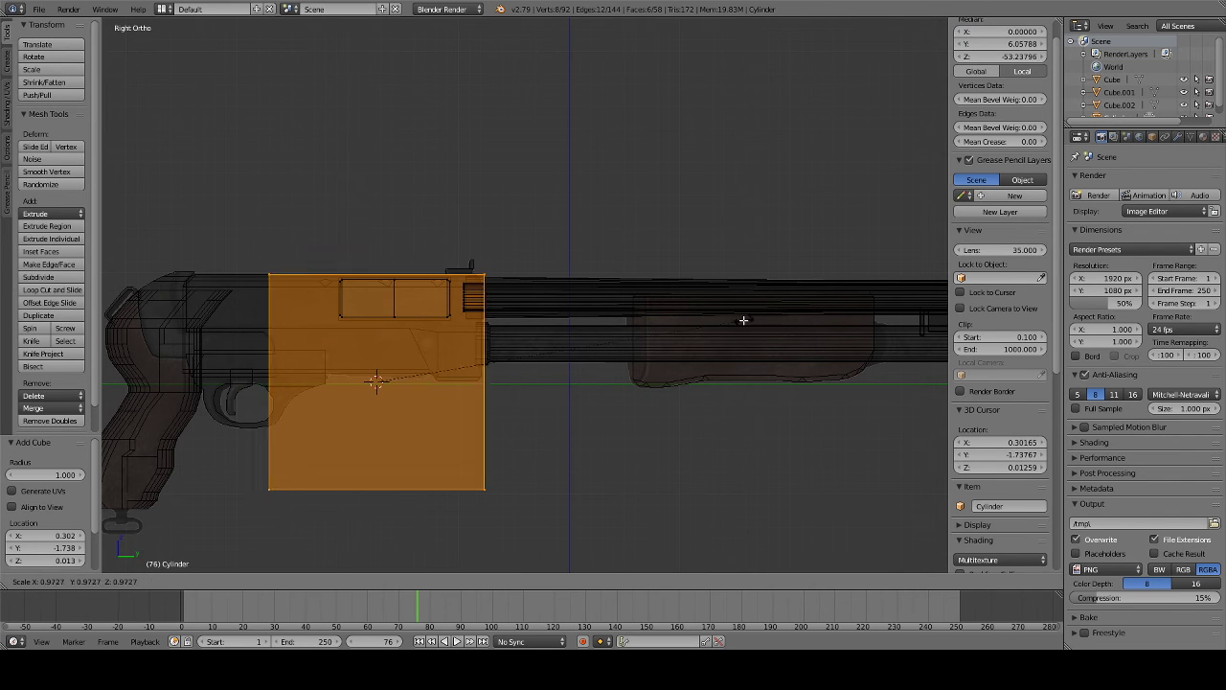
{"action": "left_click", "coordinate": [455, 380]}
{"action": "key", "text": "alt+z"}
{"action": "middle_click_drag", "start_coordinate": [455, 379], "coordinate": [520, 252]}
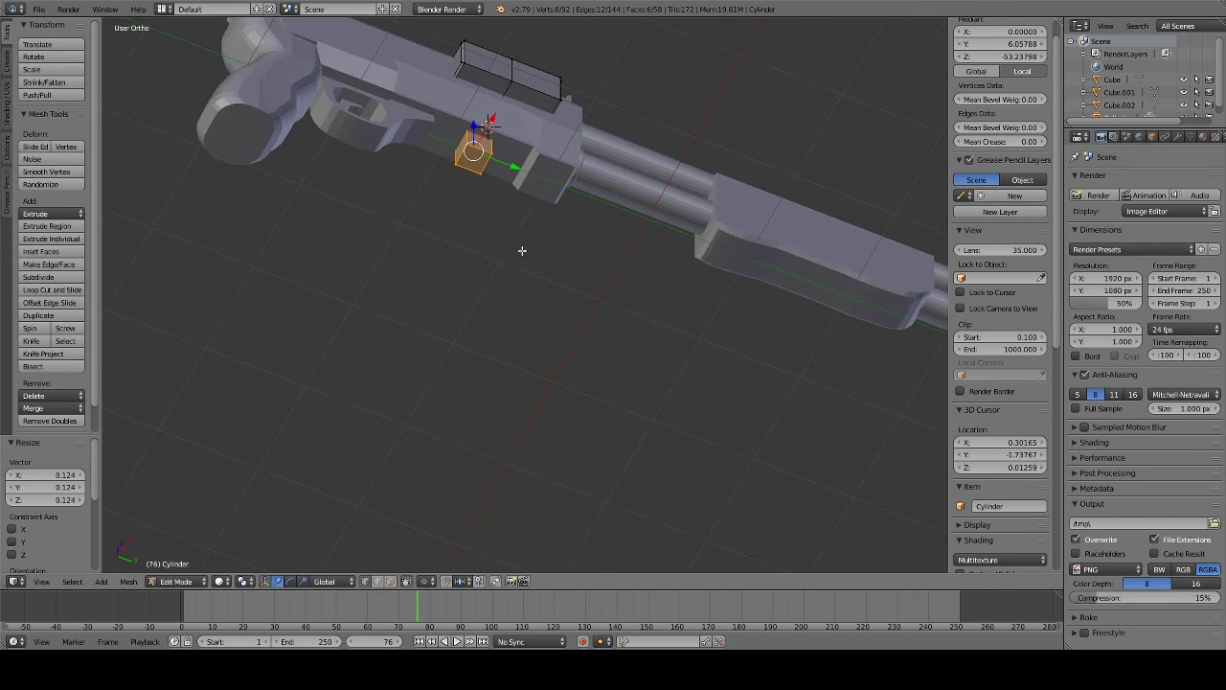
{"action": "key", "text": "z"}
{"action": "key", "text": "KP_3"}
{"action": "key", "text": "z"}
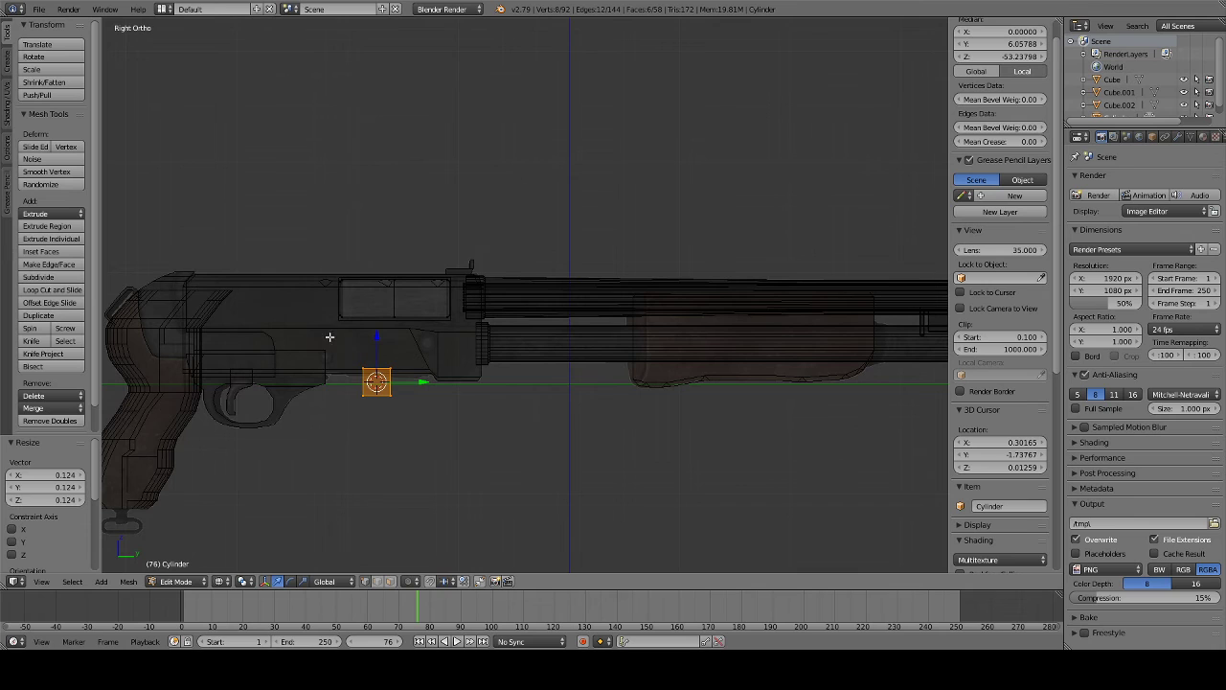
- Stretch one end face of the box along the gun's length, then return to Object Mode
{"action": "key", "text": "a"}
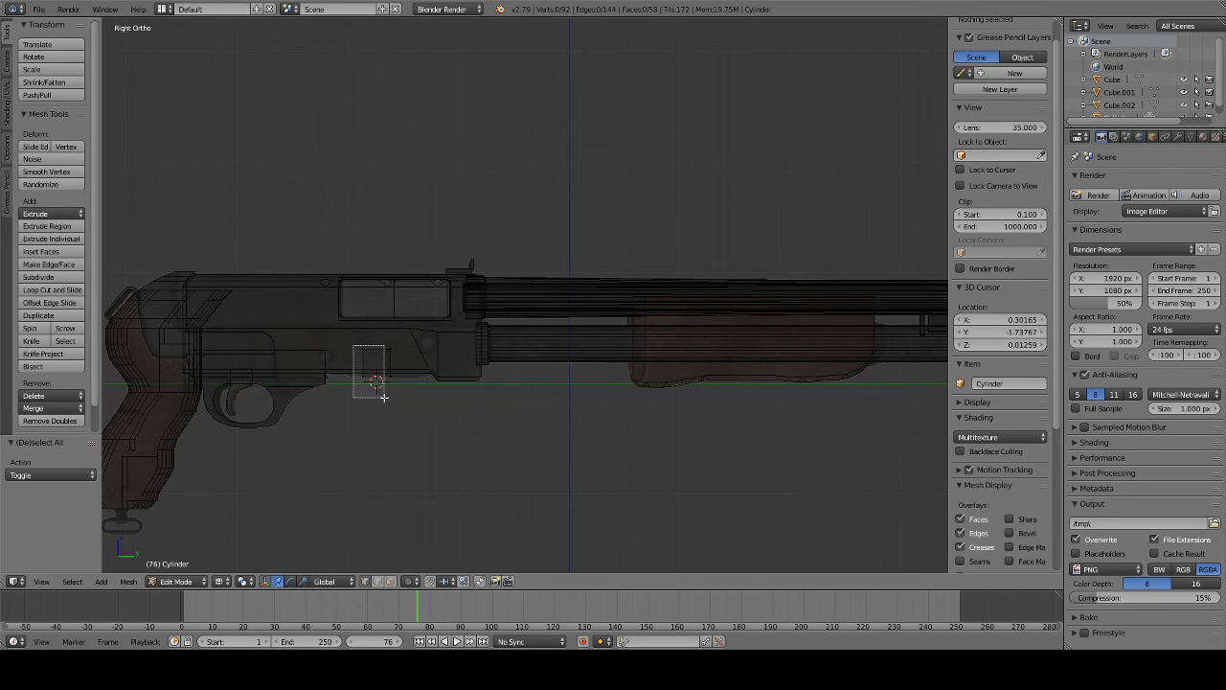
{"action": "right_click", "coordinate": [386, 375]}
{"action": "mouse_move", "coordinate": [399, 364]}
{"action": "left_mouse_down"}
{"action": "mouse_move", "coordinate": [365, 360]}
{"action": "mouse_move", "coordinate": [476, 383]}
{"action": "left_mouse_up"}
{"action": "right_click", "coordinate": [375, 345]}
{"action": "scroll", "coordinate": [476, 383], "scroll_direction": "down", "scroll_amount": 5}
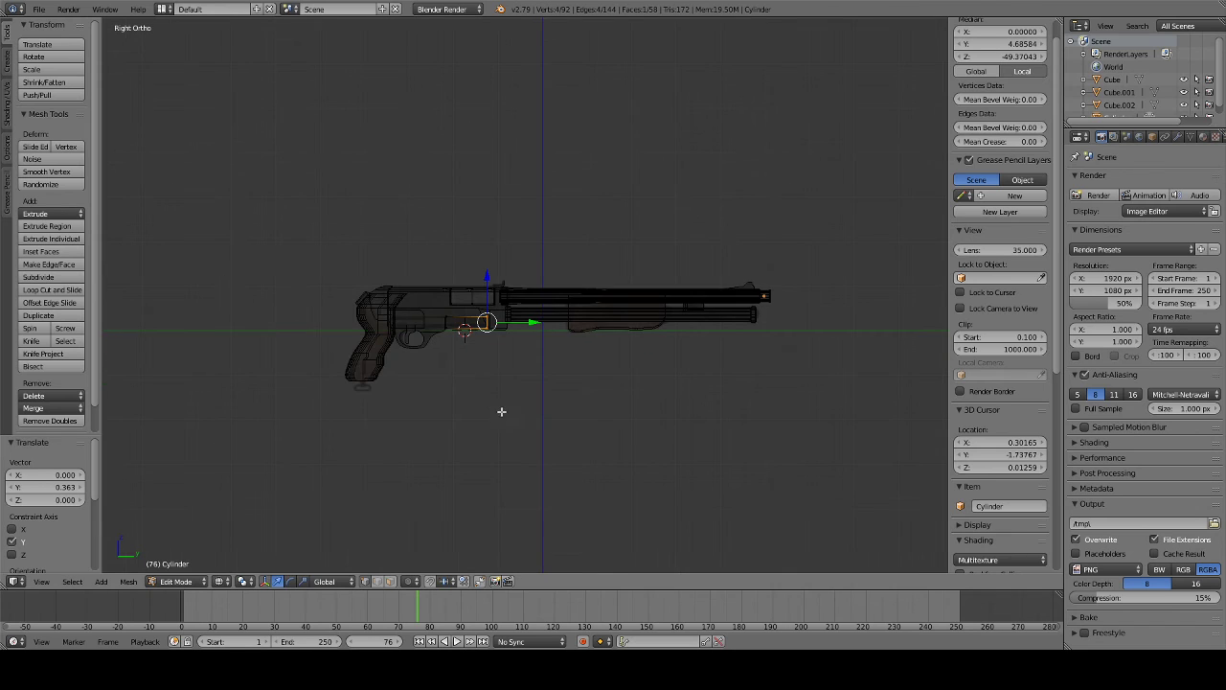
{"action": "scroll", "coordinate": [526, 420], "scroll_direction": "up", "scroll_amount": 4}
{"action": "key", "text": "Tab"}
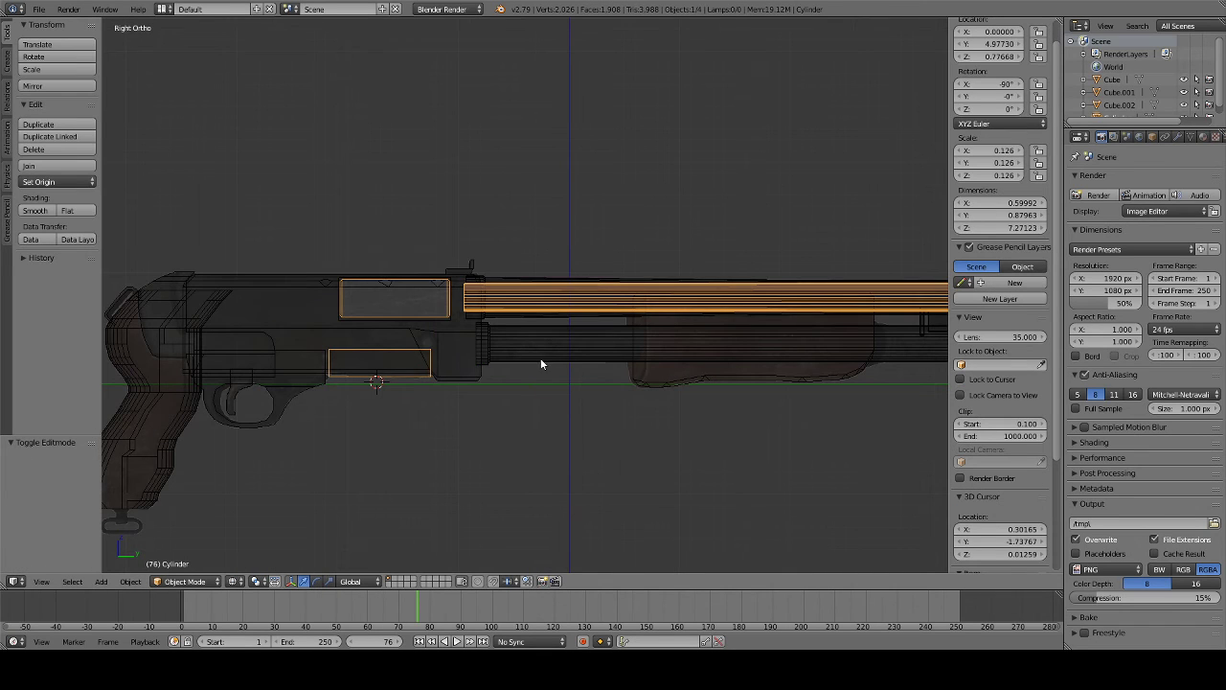
- Apply a Boolean Difference modifier to the gun body using Cylinder as the cutter
{"action": "right_click", "coordinate": [540, 365]}
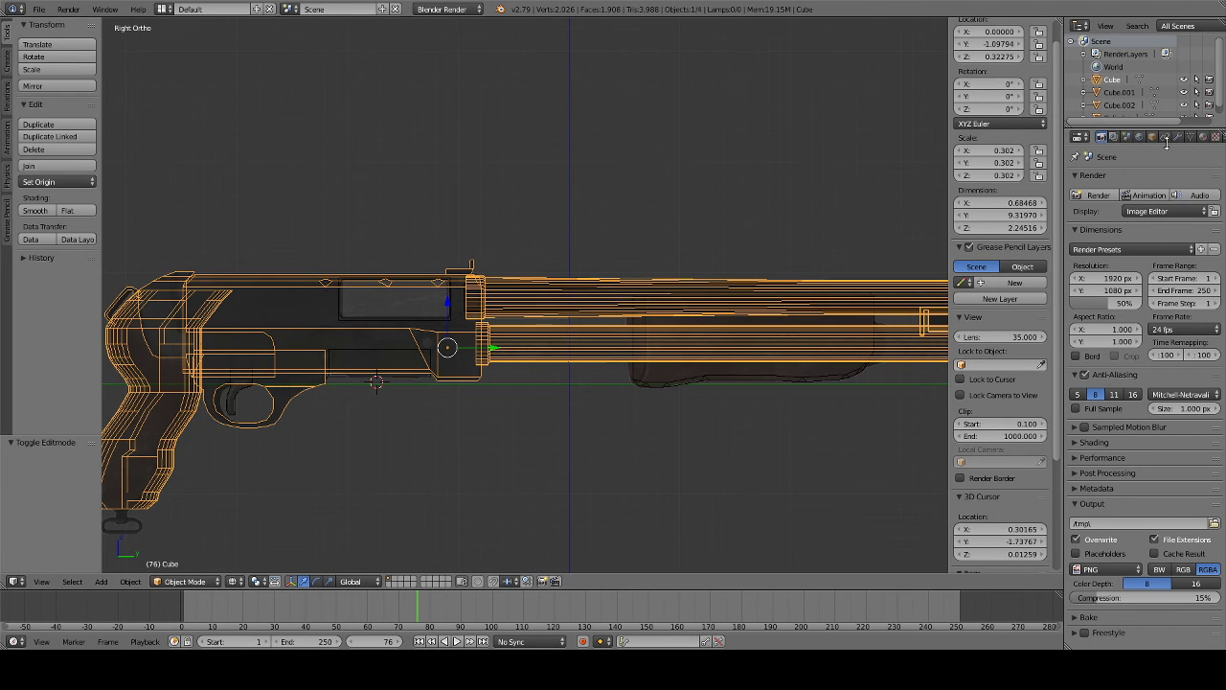
{"action": "left_click", "coordinate": [1177, 137]}
{"action": "left_click", "coordinate": [1116, 180]}
{"action": "left_click", "coordinate": [992, 237]}
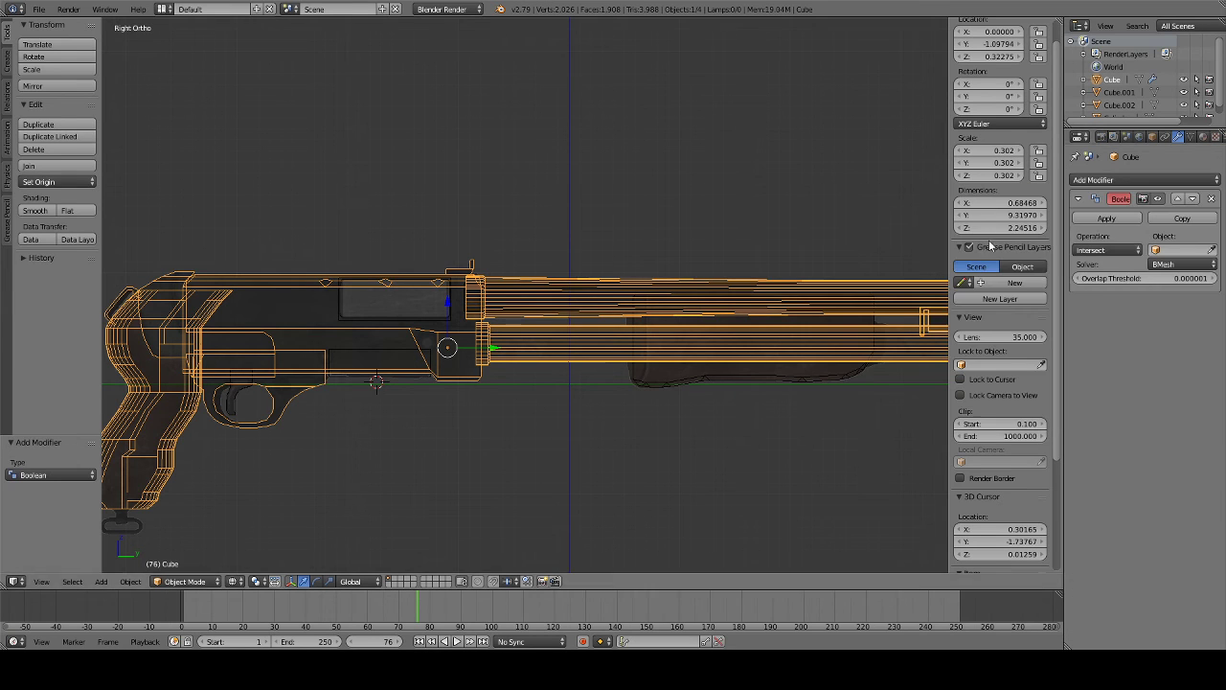
{"action": "left_click", "coordinate": [1107, 250]}
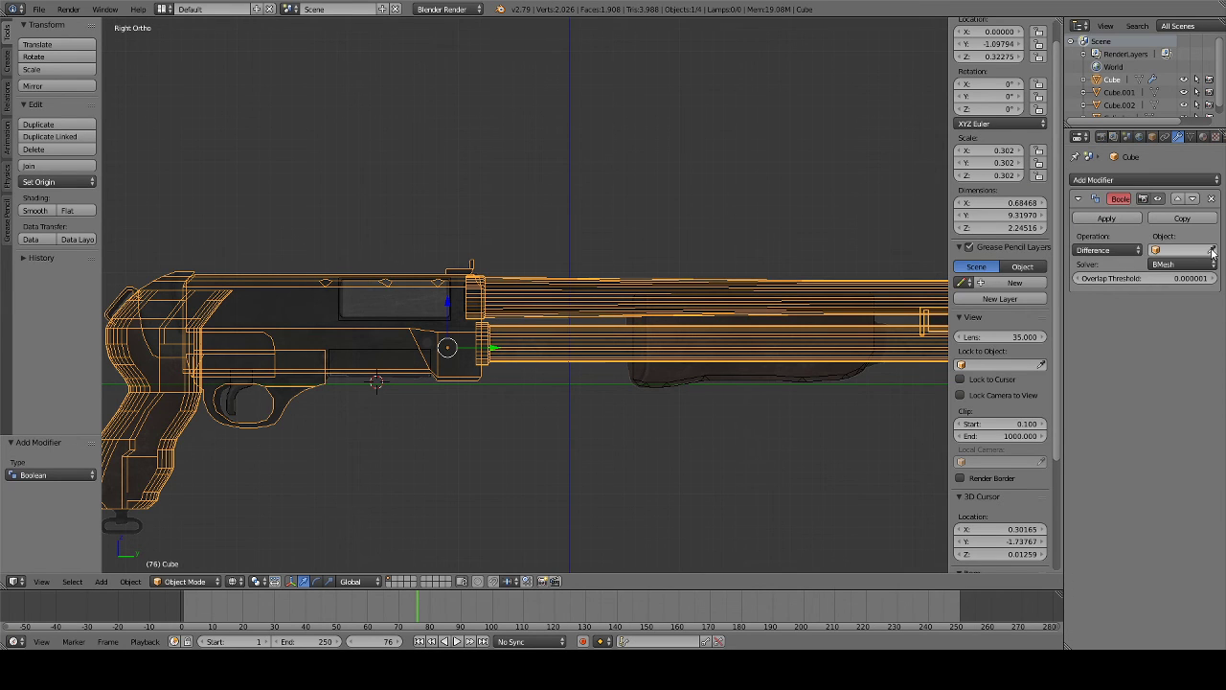
{"action": "left_click", "coordinate": [428, 308]}
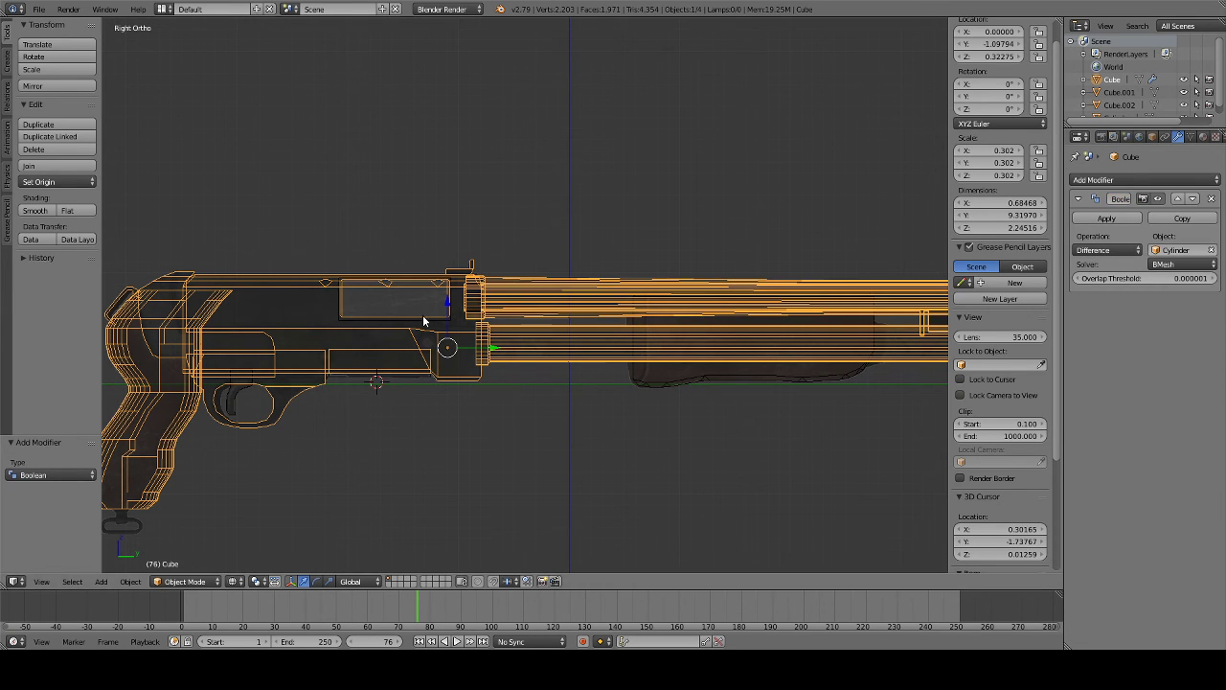
{"action": "left_click", "coordinate": [1104, 218]}
- Delete the Cylinder cutter object
{"action": "key", "text": "z"}
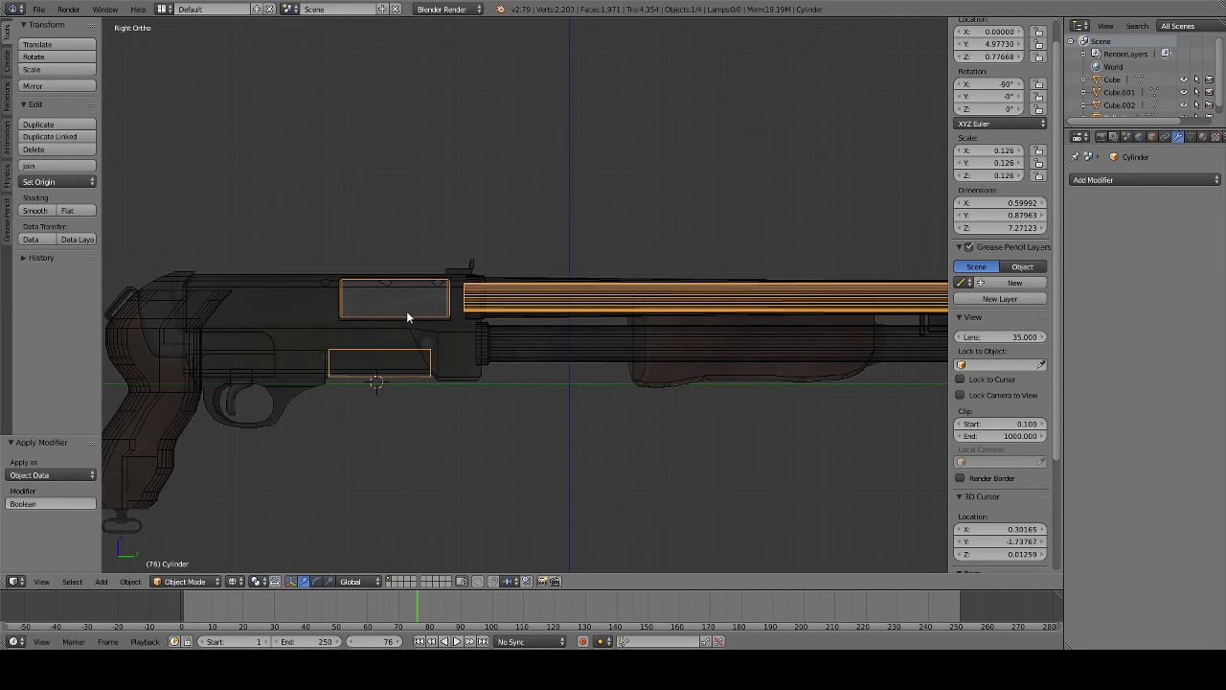
{"action": "right_click", "coordinate": [407, 316]}
{"action": "left_click", "coordinate": [388, 314]}
- Enter Edit Mode on the Cube.002 forend and box-select its face in wireframe
{"action": "mouse_move", "coordinate": [438, 340]}
{"action": "middle_mouse_down"}
{"action": "mouse_move", "coordinate": [335, 299]}
{"action": "mouse_move", "coordinate": [301, 316]}
{"action": "mouse_move", "coordinate": [534, 337]}
{"action": "middle_mouse_up"}
{"action": "right_click", "coordinate": [316, 318]}
{"action": "key", "text": "Tab"}
{"action": "key", "text": "z"}
{"action": "scroll", "coordinate": [287, 310], "scroll_direction": "up", "scroll_amount": 2}
{"action": "scroll", "coordinate": [287, 311], "scroll_direction": "up", "scroll_amount": 3}
{"action": "key", "text": "b"}
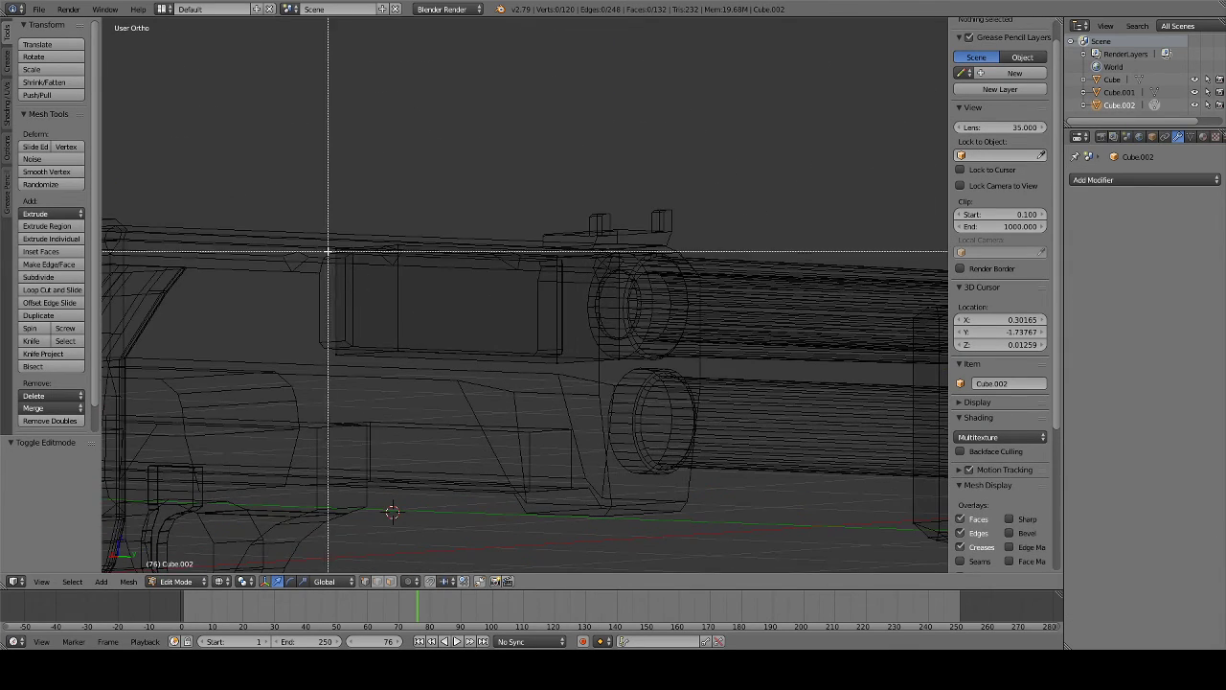
{"action": "left_click_drag", "start_coordinate": [328, 247], "coordinate": [364, 383]}
{"action": "key", "text": "b"}
{"action": "left_click_drag", "start_coordinate": [547, 256], "coordinate": [578, 389]}
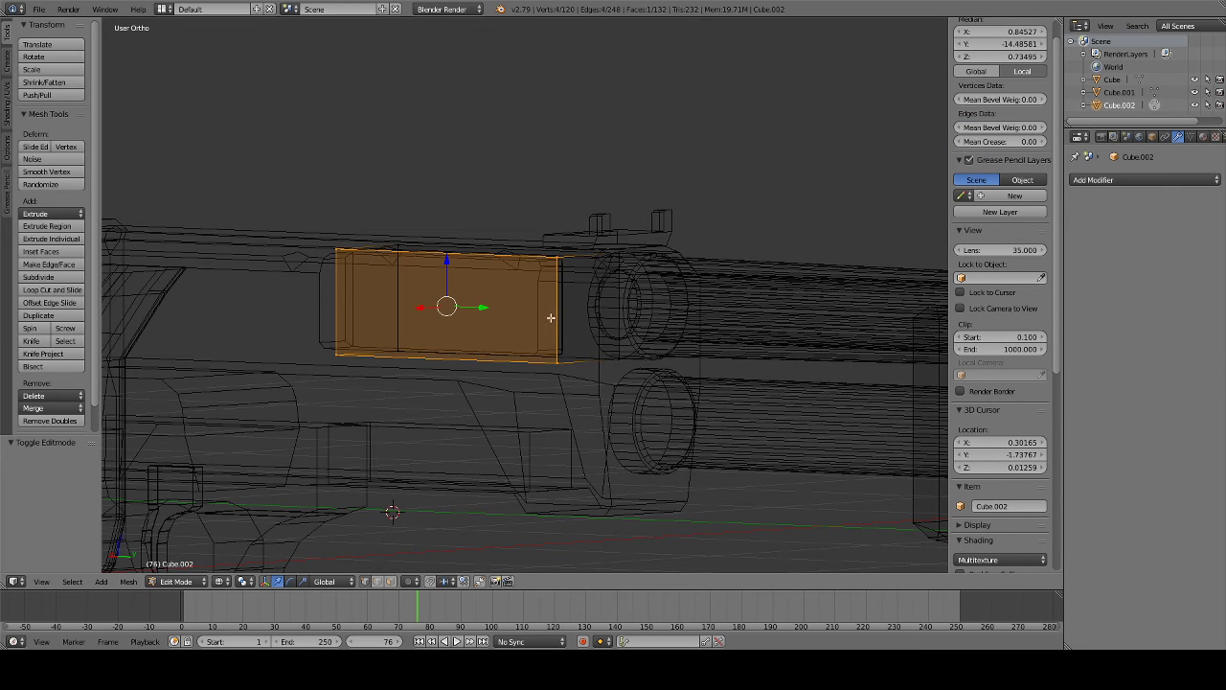
- Push the selected forend face outward along the X axis
{"action": "left_click_drag", "start_coordinate": [426, 306], "coordinate": [410, 306]}
{"action": "key", "text": "z"}
{"action": "middle_click_drag", "start_coordinate": [410, 306], "coordinate": [479, 338]}
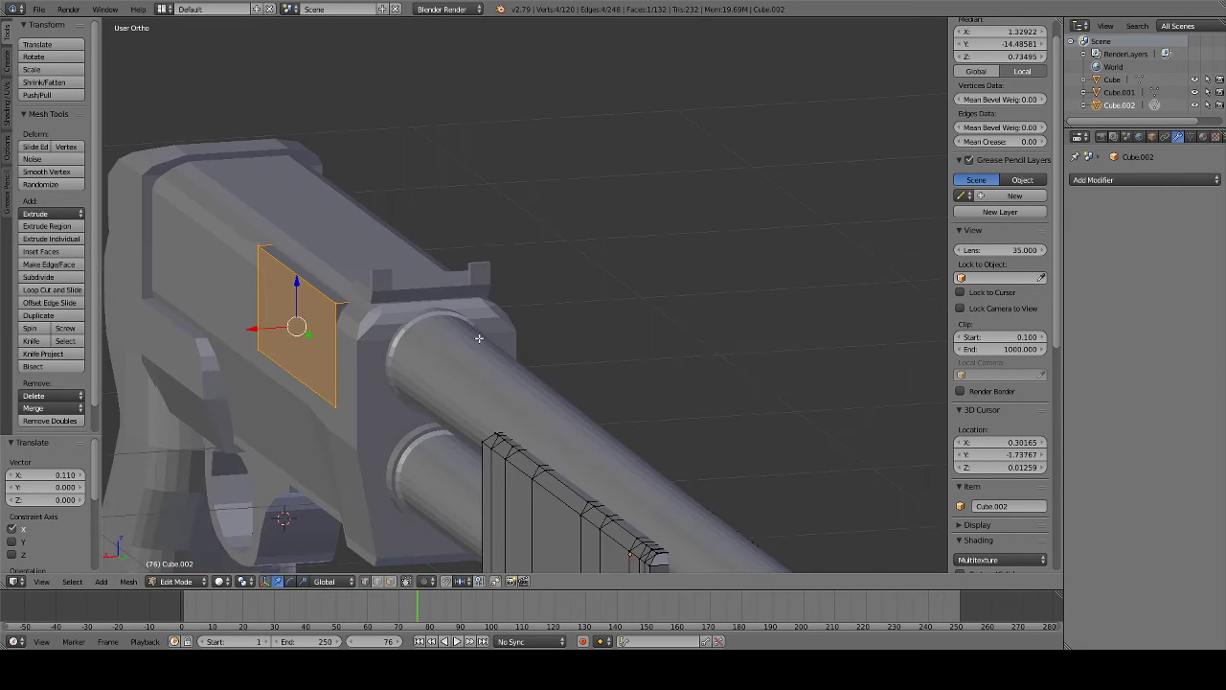
{"action": "key", "text": "g"}
{"action": "key", "text": "x"}
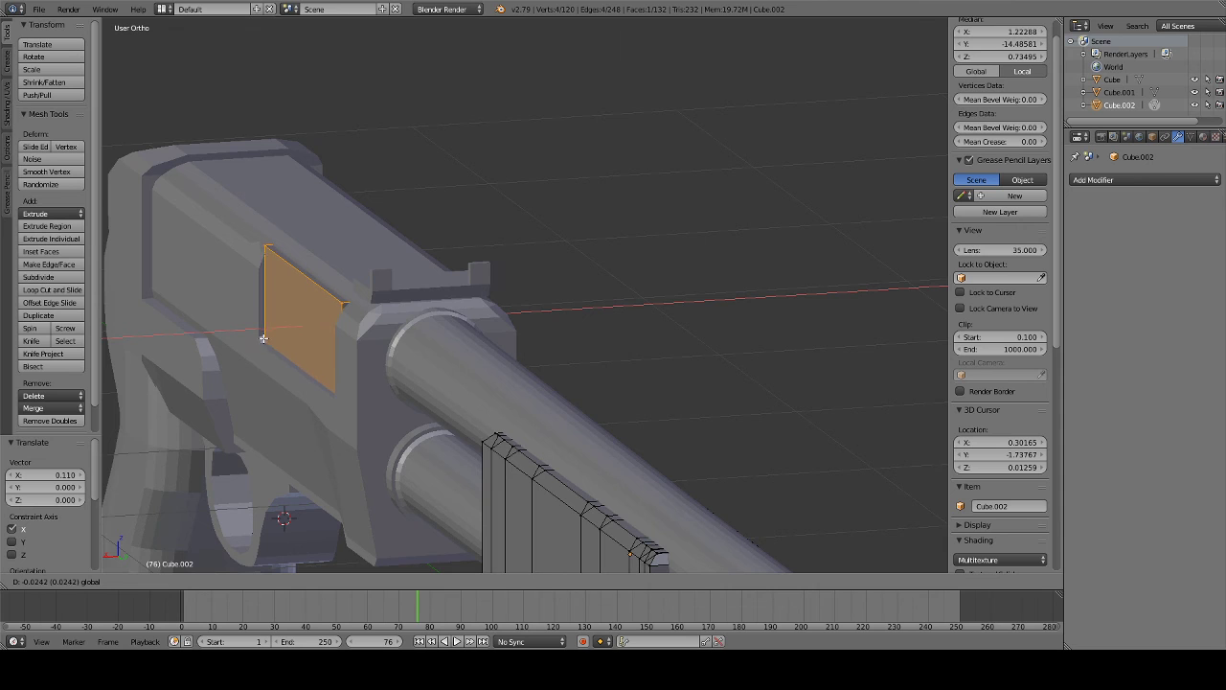
{"action": "left_click", "coordinate": [262, 339]}
{"action": "key", "text": "a"}
- Add a centred edge loop cut across the forend face
{"action": "key", "text": "ctrl+r"}
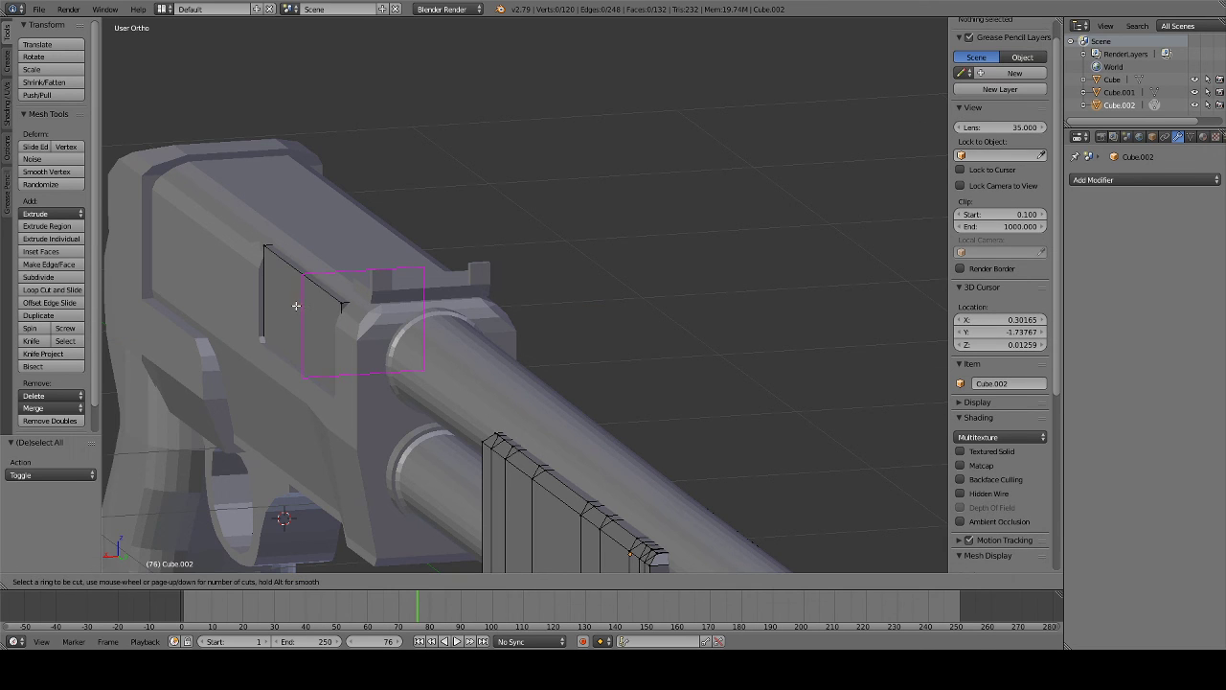
{"action": "scroll", "coordinate": [268, 298], "scroll_direction": "up", "scroll_amount": 1}
{"action": "left_click", "coordinate": [256, 260]}
{"action": "right_click", "coordinate": [257, 259]}
- Shift the new loop's edge sideways along X and check the shape in wireframe
{"action": "right_click", "coordinate": [265, 248]}
{"action": "right_click", "coordinate": [341, 305], "text": "shift"}
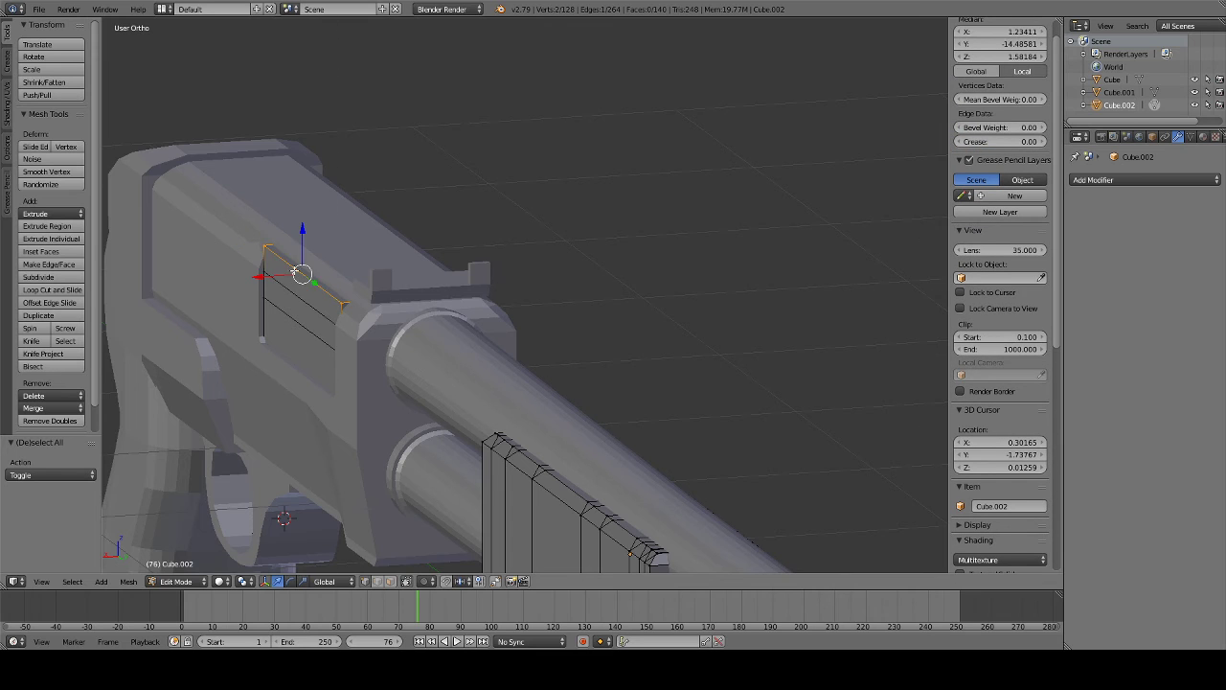
{"action": "key", "text": "g"}
{"action": "key", "text": "x"}
{"action": "left_click", "coordinate": [281, 281]}
{"action": "key", "text": "a"}
{"action": "scroll", "coordinate": [281, 281], "scroll_direction": "down", "scroll_amount": 3}
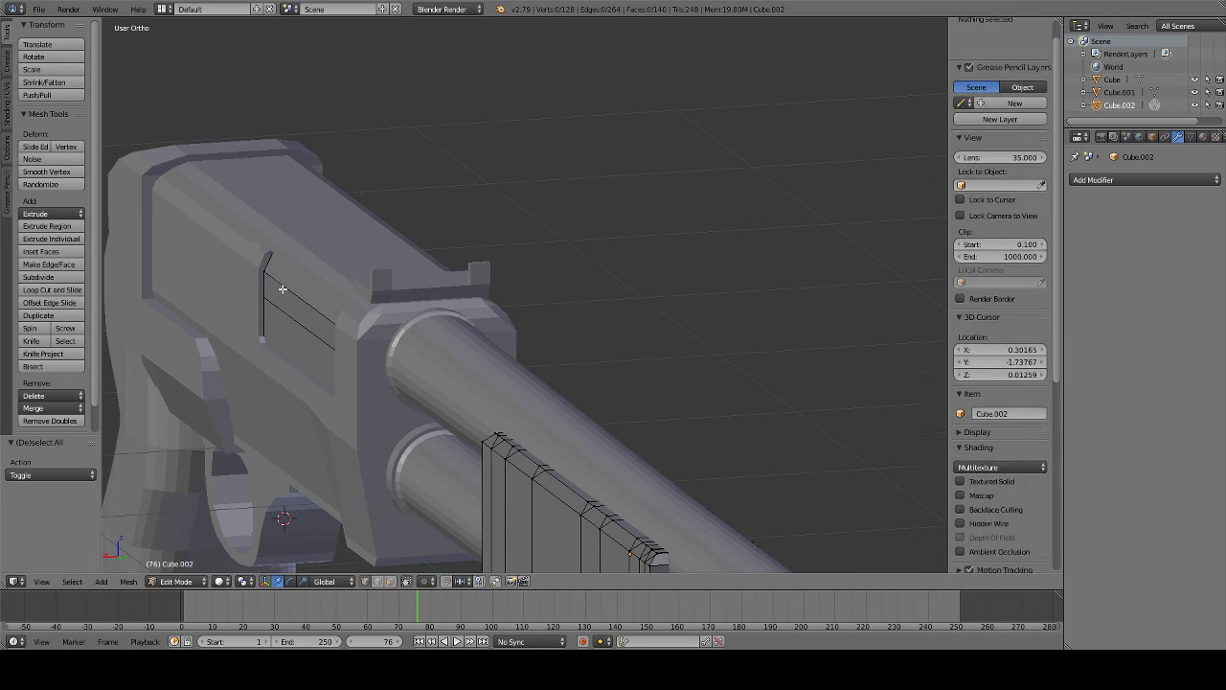
{"action": "key", "text": "z"}
{"action": "key", "text": "z"}
{"action": "scroll", "coordinate": [349, 382], "scroll_direction": "down", "scroll_amount": 3}
- Switch to Object Mode and slide the Cube.002 forend back along the barrel
{"action": "key", "text": "Tab"}
{"action": "middle_click_drag", "start_coordinate": [350, 382], "coordinate": [583, 374]}
{"action": "scroll", "coordinate": [582, 374], "scroll_direction": "up", "scroll_amount": 2}
{"action": "mouse_move", "coordinate": [805, 303]}
{"action": "left_mouse_down"}
{"action": "mouse_move", "coordinate": [733, 316]}
{"action": "mouse_move", "coordinate": [843, 314]}
{"action": "mouse_move", "coordinate": [772, 317]}
{"action": "mouse_move", "coordinate": [803, 305]}
{"action": "left_mouse_up"}
- Inspect the gun in perspective from both sides and return the forend to Y 1.72051
{"action": "mouse_move", "coordinate": [716, 365]}
{"action": "middle_mouse_down"}
{"action": "mouse_move", "coordinate": [746, 351]}
{"action": "mouse_move", "coordinate": [844, 351]}
{"action": "mouse_move", "coordinate": [108, 355]}
{"action": "mouse_move", "coordinate": [172, 373]}
{"action": "mouse_move", "coordinate": [875, 373]}
{"action": "mouse_move", "coordinate": [707, 358]}
{"action": "mouse_move", "coordinate": [613, 367]}
{"action": "mouse_move", "coordinate": [634, 396]}
{"action": "mouse_move", "coordinate": [649, 342]}
{"action": "mouse_move", "coordinate": [681, 339]}
{"action": "mouse_move", "coordinate": [608, 356]}
{"action": "mouse_move", "coordinate": [830, 366]}
{"action": "mouse_move", "coordinate": [490, 339]}
{"action": "mouse_move", "coordinate": [528, 344]}
{"action": "mouse_move", "coordinate": [512, 337]}
{"action": "mouse_move", "coordinate": [502, 264]}
{"action": "mouse_move", "coordinate": [672, 266]}
{"action": "middle_mouse_up"}
{"action": "key", "text": "KP_5"}
{"action": "scroll", "coordinate": [819, 373], "scroll_direction": "up", "scroll_amount": 5}
{"action": "scroll", "coordinate": [540, 288], "scroll_direction": "up", "scroll_amount": 5}
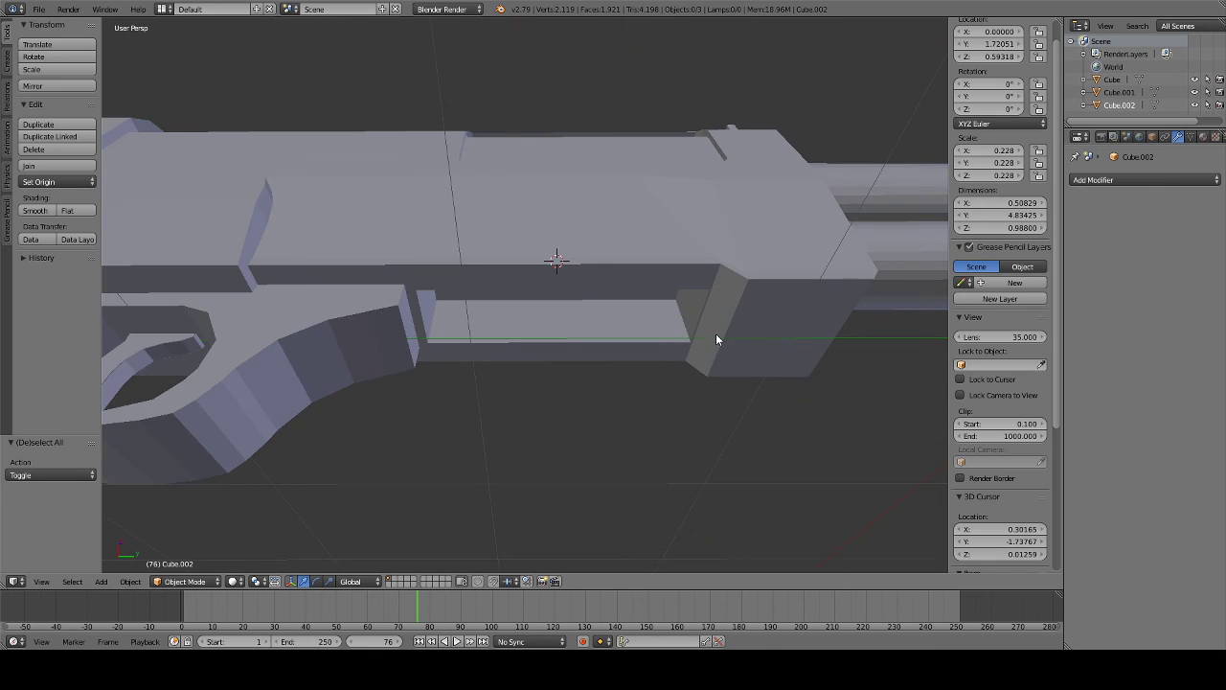
{"action": "mouse_move", "coordinate": [663, 339]}
{"action": "middle_mouse_down"}
{"action": "mouse_move", "coordinate": [424, 377]}
{"action": "mouse_move", "coordinate": [365, 329]}
{"action": "mouse_move", "coordinate": [251, 333]}
{"action": "mouse_move", "coordinate": [230, 363]}
{"action": "mouse_move", "coordinate": [456, 390]}
{"action": "mouse_move", "coordinate": [528, 356]}
{"action": "mouse_move", "coordinate": [629, 358]}
{"action": "mouse_move", "coordinate": [895, 438]}
{"action": "mouse_move", "coordinate": [725, 421]}
{"action": "mouse_move", "coordinate": [365, 419]}
{"action": "mouse_move", "coordinate": [289, 344]}
{"action": "middle_mouse_up"}
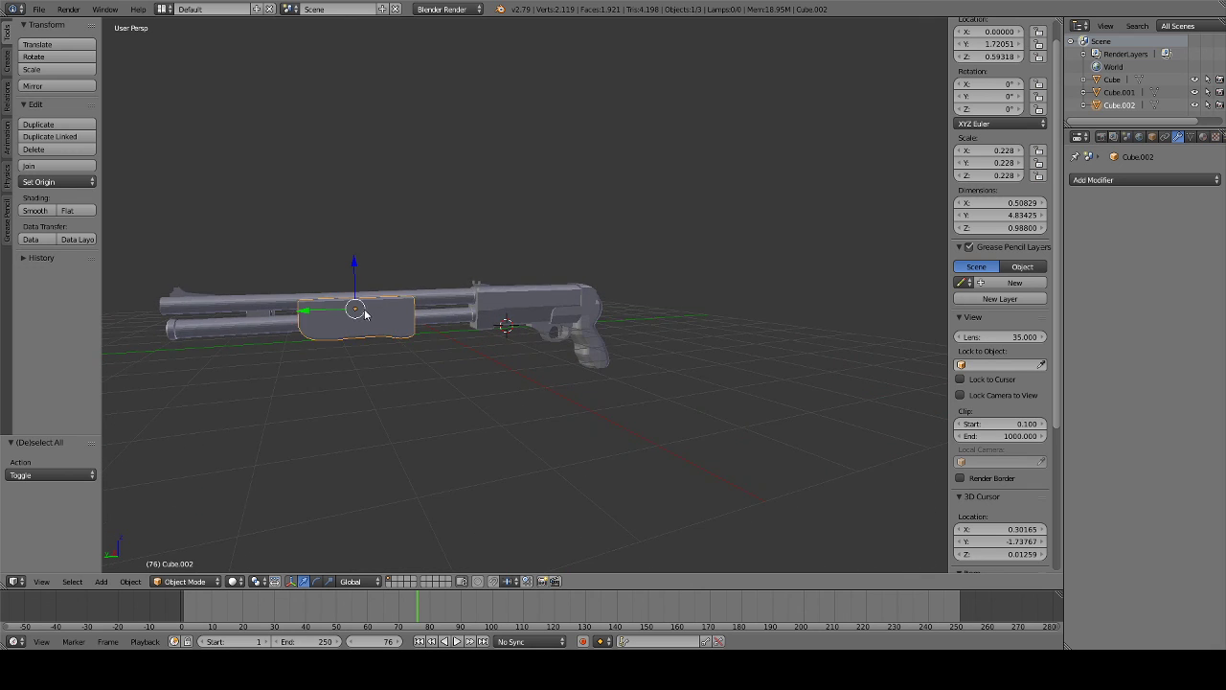
{"action": "mouse_move", "coordinate": [364, 313]}
{"action": "middle_mouse_down"}
{"action": "mouse_move", "coordinate": [501, 355]}
{"action": "mouse_move", "coordinate": [610, 364]}
{"action": "middle_mouse_up"}
{"action": "left_click_drag", "start_coordinate": [751, 323], "coordinate": [720, 319]}
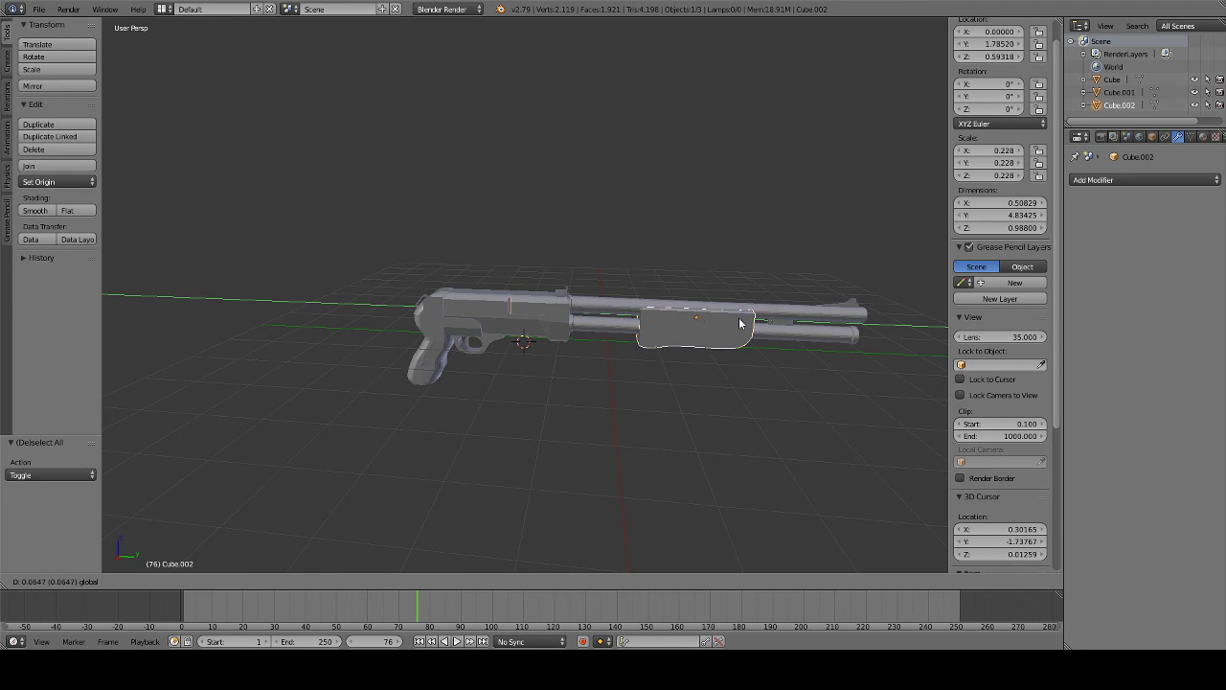
{"action": "left_click_drag", "start_coordinate": [739, 324], "coordinate": [760, 334]}
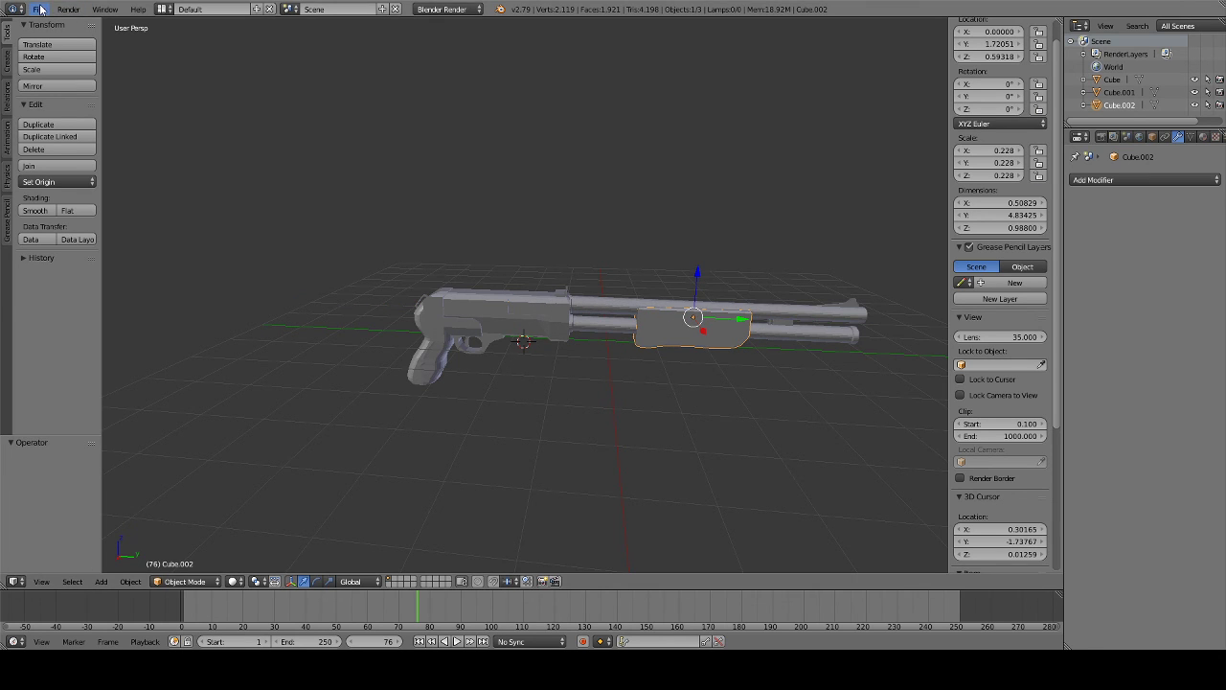